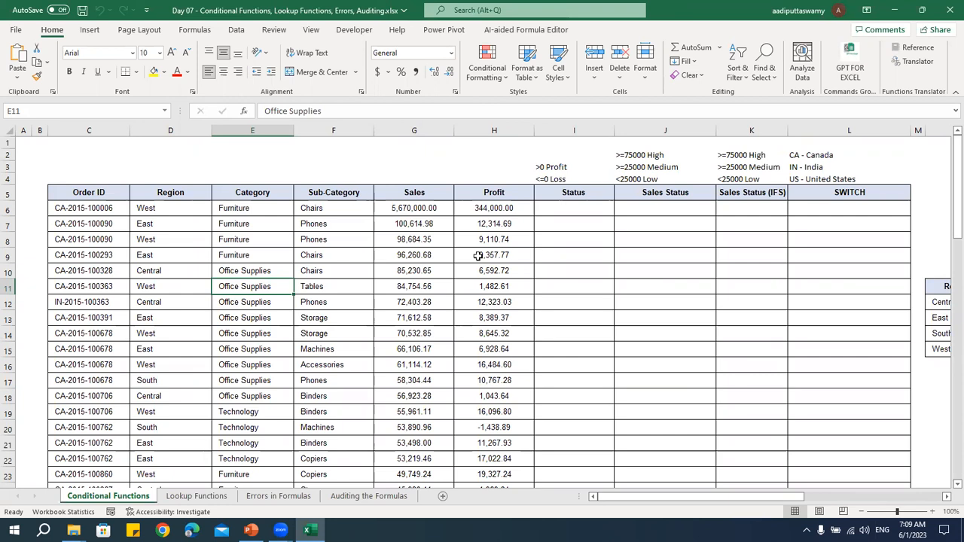
# Examine the order table's column headings and the profit and loss criteria above the Status column
pyautogui.moveTo(102, 194); pyautogui.dragTo(490, 433)
pyautogui.click(77, 193)
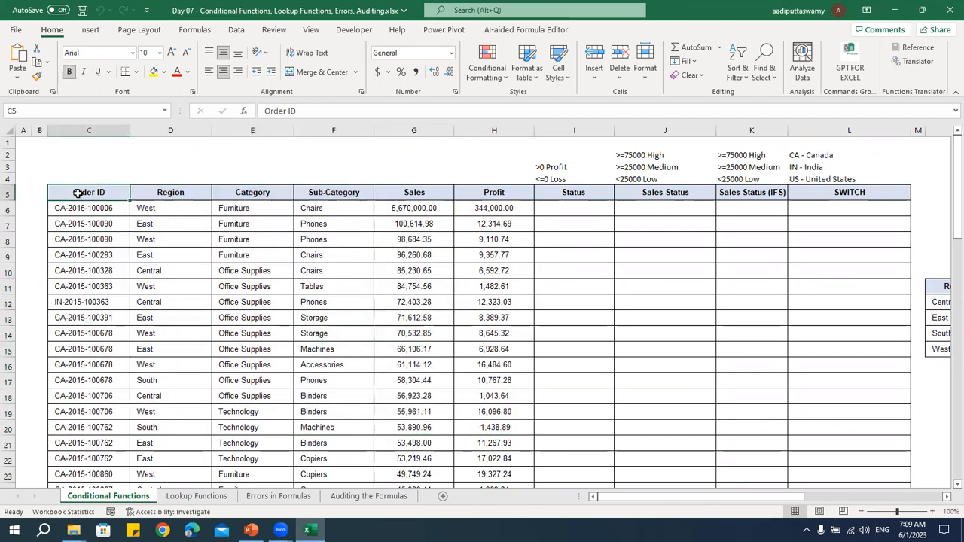
pyautogui.click(194, 195)
pyautogui.click(250, 197)
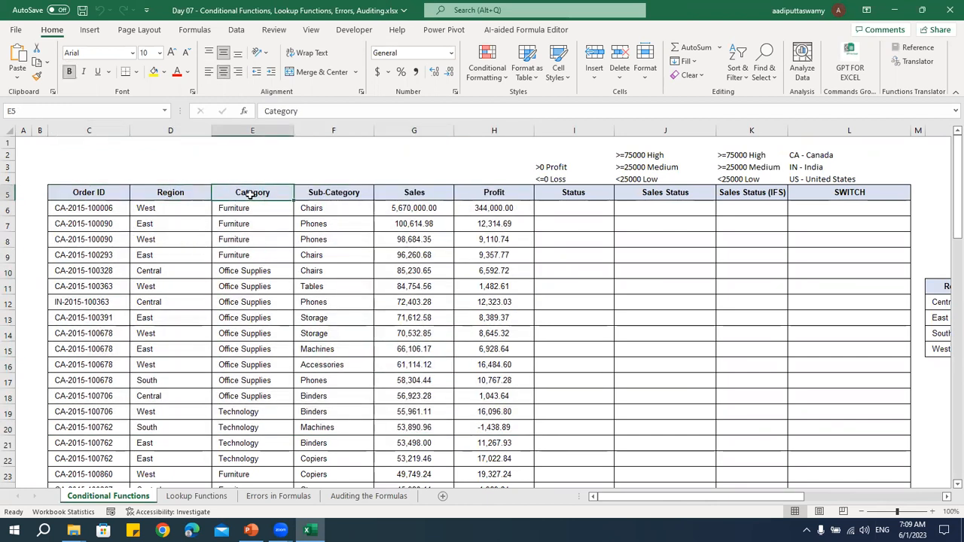
pyautogui.click(327, 194)
pyautogui.click(416, 194)
pyautogui.click(494, 194)
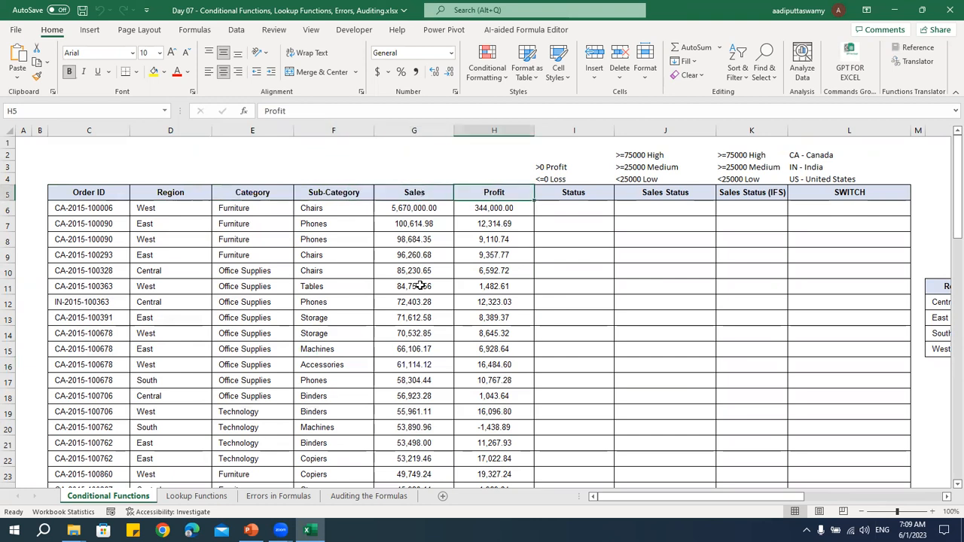
pyautogui.click(592, 197)
pyautogui.press('Down')
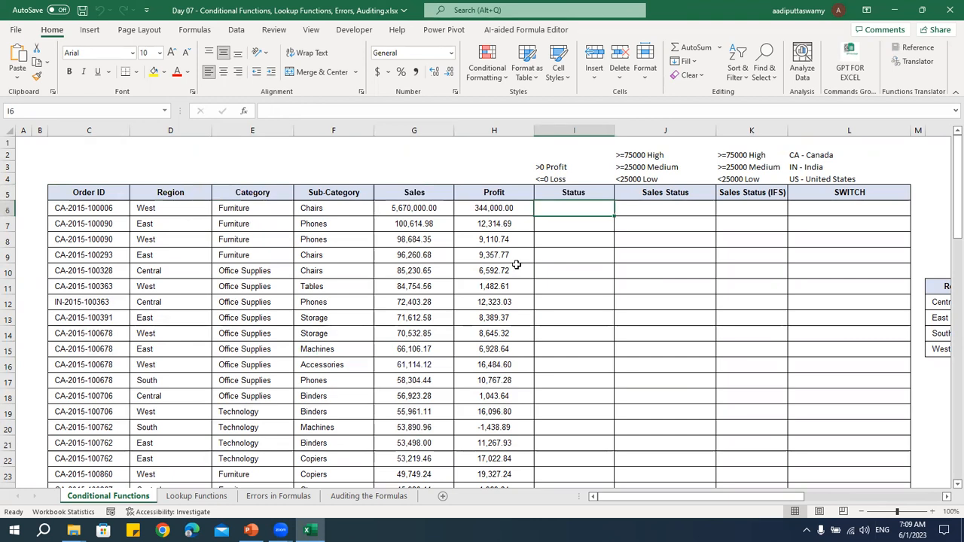
pyautogui.click(561, 167)
pyautogui.click(570, 181)
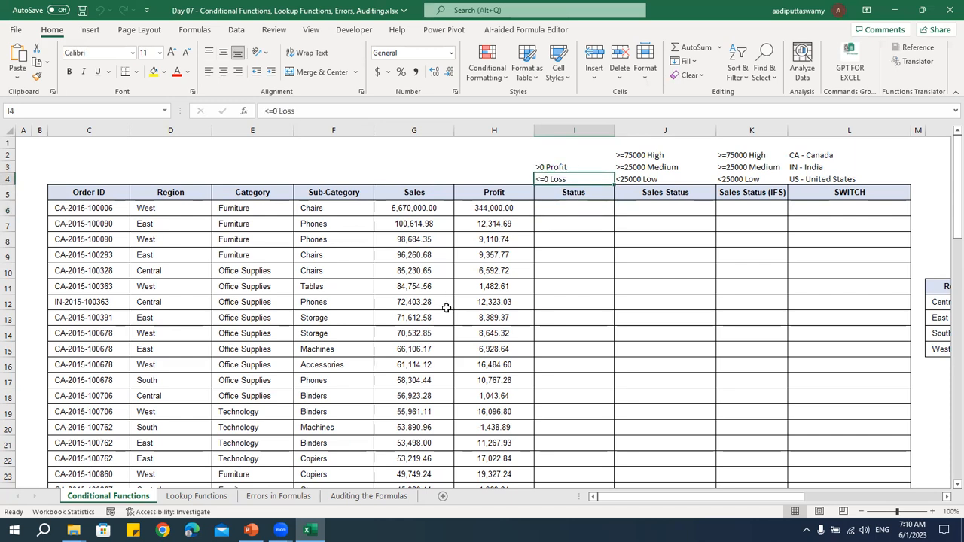
# Turn on filtering for the table's header row from Order ID through SWITCH
pyautogui.moveTo(85, 191); pyautogui.dragTo(173, 192)
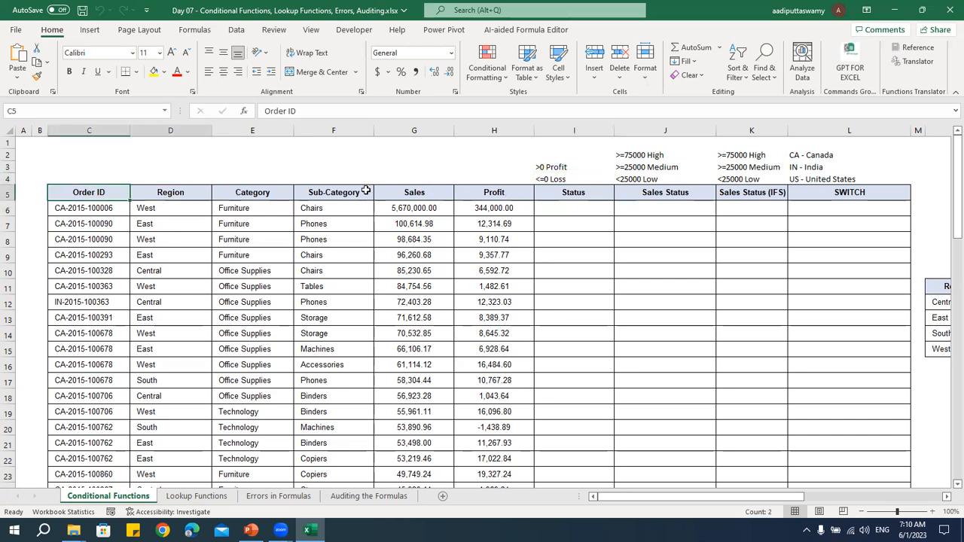
pyautogui.moveTo(365, 191); pyautogui.dragTo(857, 190)
pyautogui.click(239, 32)
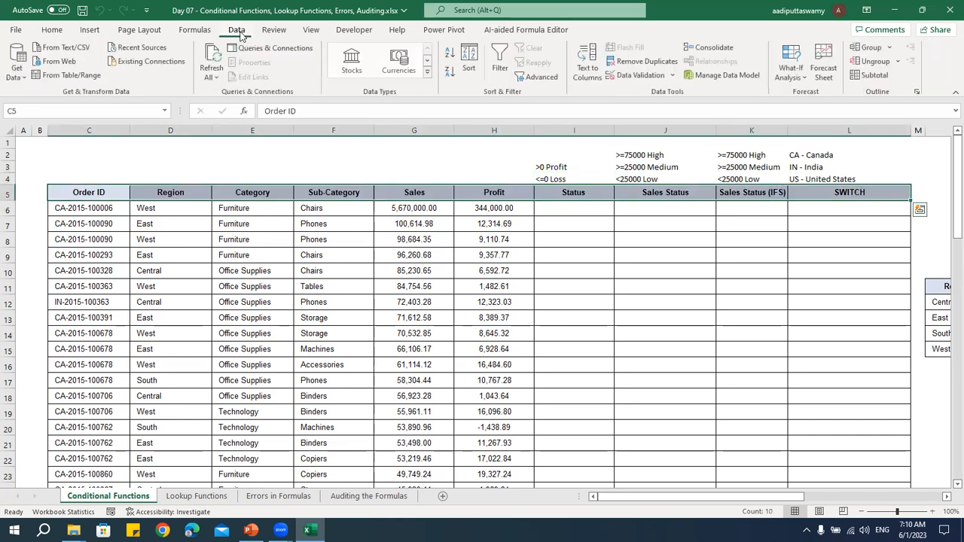
pyautogui.click(499, 62)
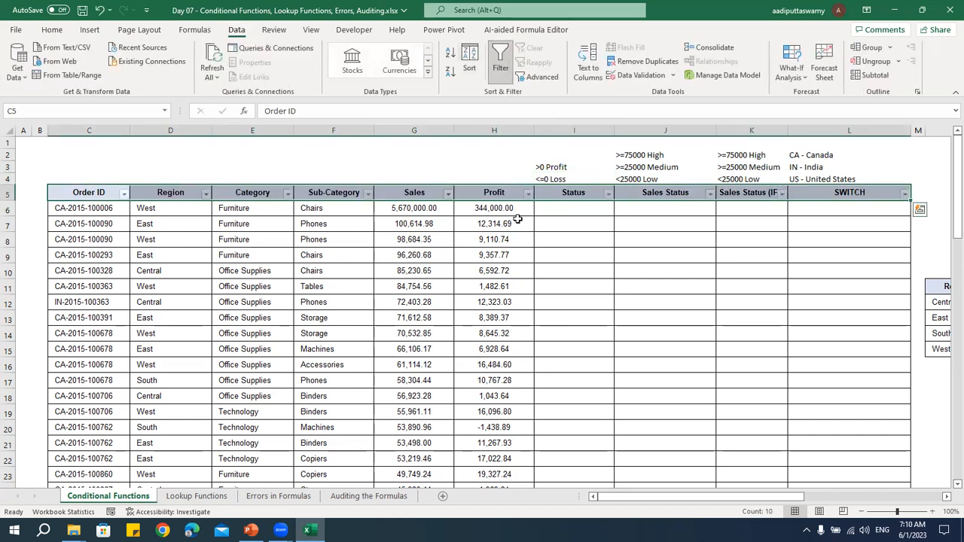
# Filter the Profit column to show only values less than or equal to 0
pyautogui.click(510, 239)
pyautogui.click(528, 194)
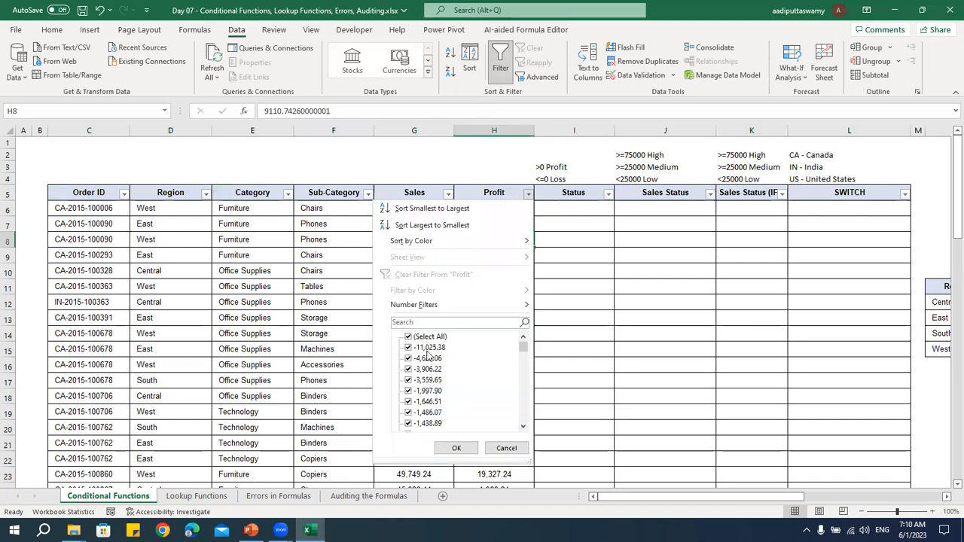
pyautogui.scroll(-10, 443, 402)
pyautogui.scroll(10, 443, 399)
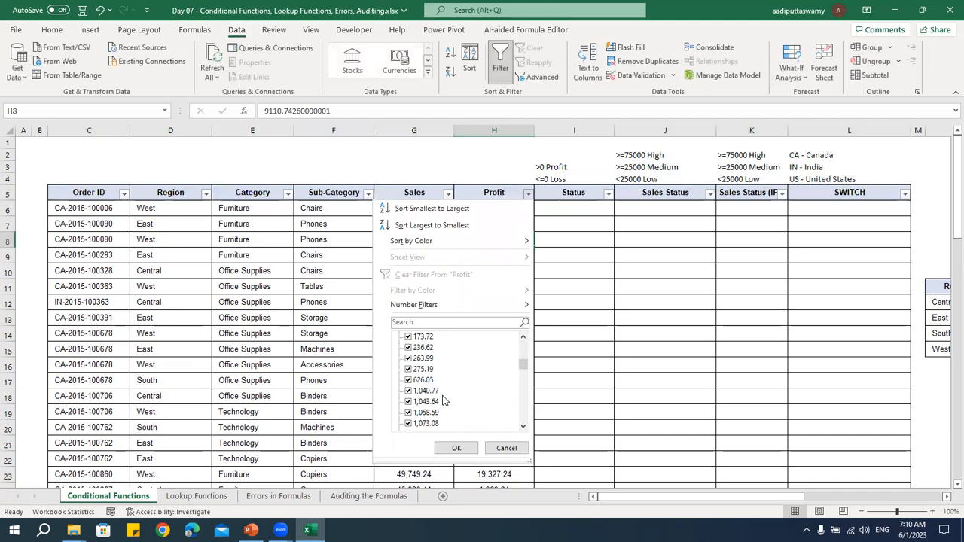
pyautogui.moveTo(429, 305)
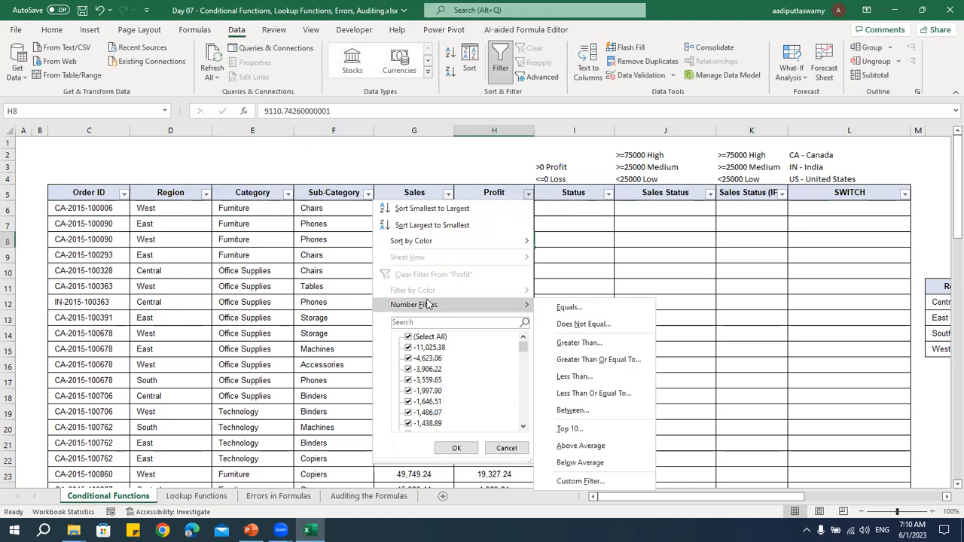
pyautogui.click(589, 393)
pyautogui.write('0')
pyautogui.click(559, 270)
# Compare the filtered Profit values with their Status cells, and remove the filters from the table
pyautogui.moveTo(505, 208); pyautogui.dragTo(498, 392)
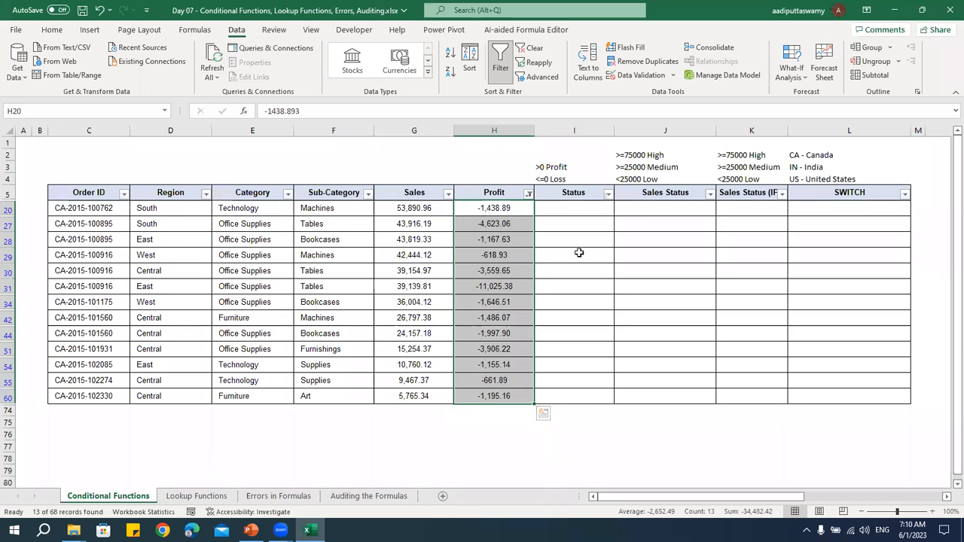
pyautogui.moveTo(564, 207); pyautogui.dragTo(564, 394)
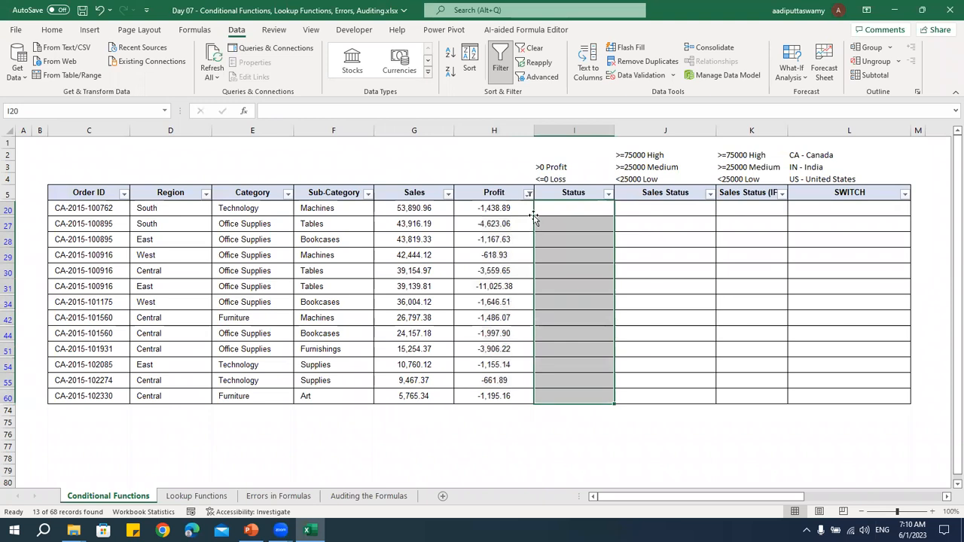
pyautogui.moveTo(497, 210); pyautogui.dragTo(506, 398)
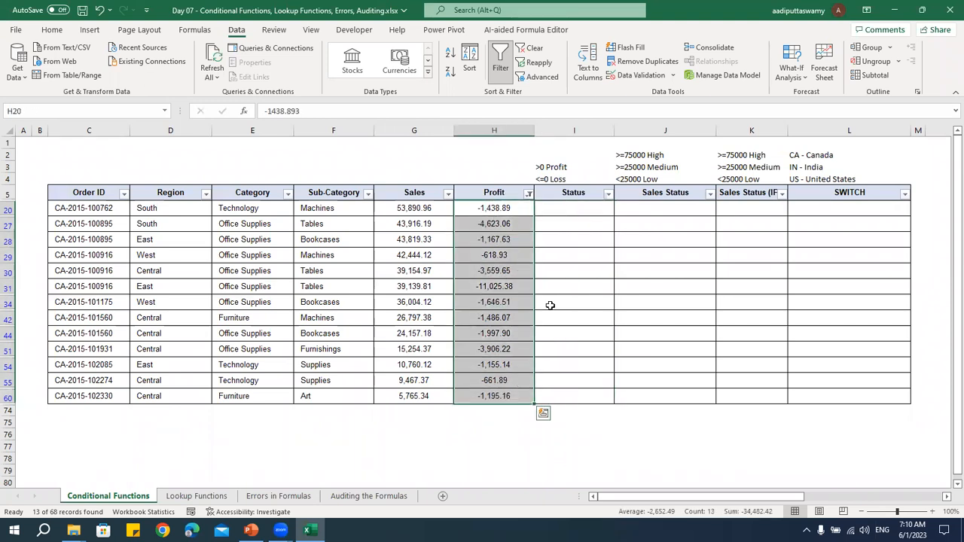
pyautogui.moveTo(555, 207); pyautogui.dragTo(556, 392)
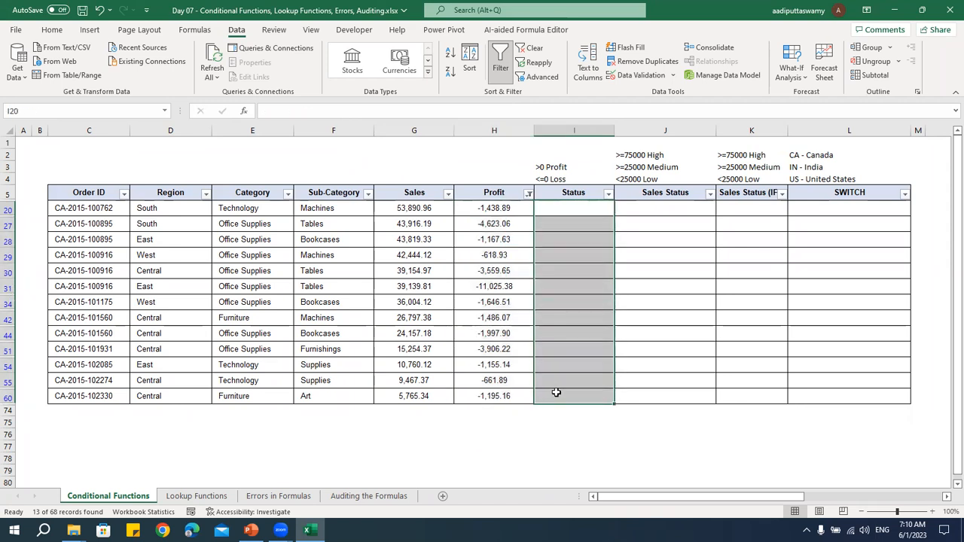
pyautogui.doubleClick(498, 213)
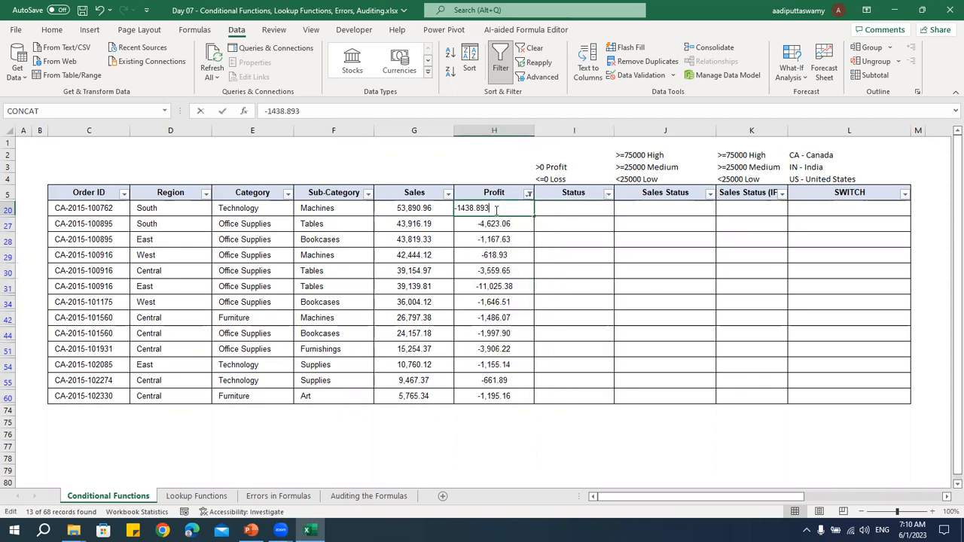
pyautogui.click(569, 208)
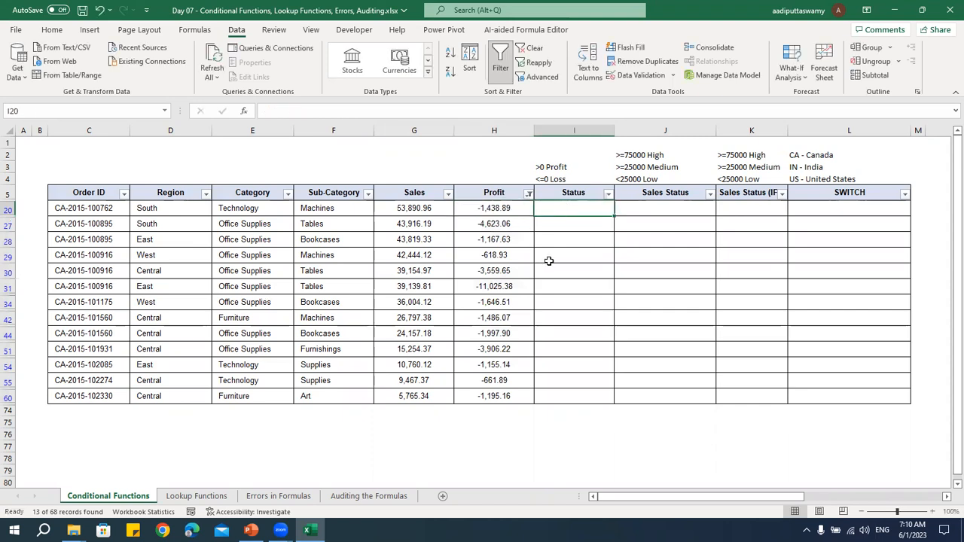
pyautogui.hotkey('alt', 'a')
pyautogui.press('c')
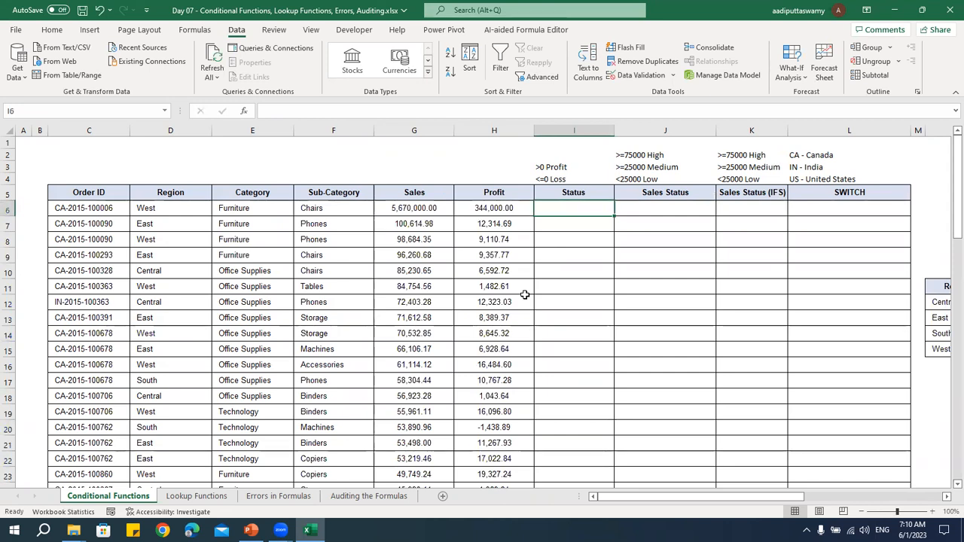
# Begin an IF formula in the first Status cell, I6, that tests H6>0 and returns "Profit" when true
pyautogui.click(503, 209)
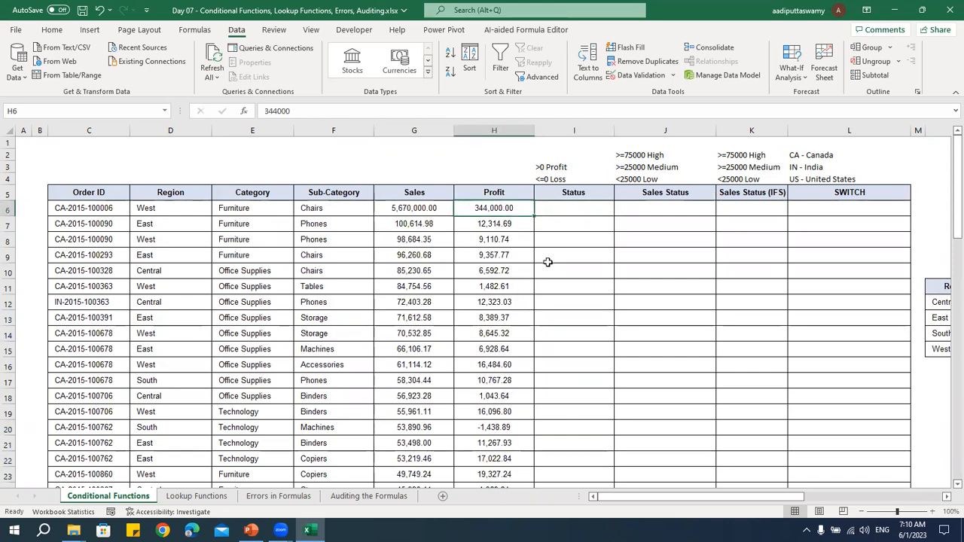
pyautogui.click(581, 210)
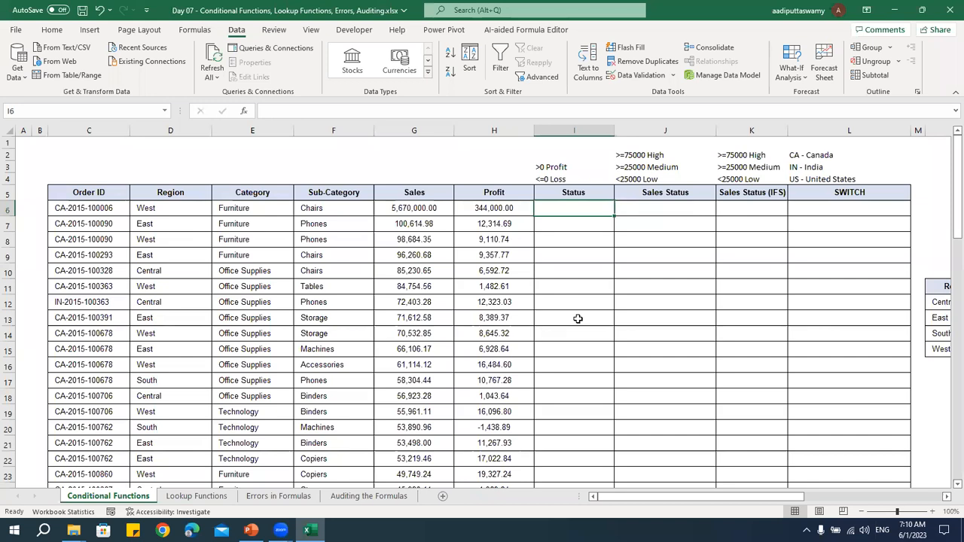
pyautogui.keyDown('ctrl'); pyautogui.scroll(4, 573, 353); pyautogui.keyUp('ctrl')
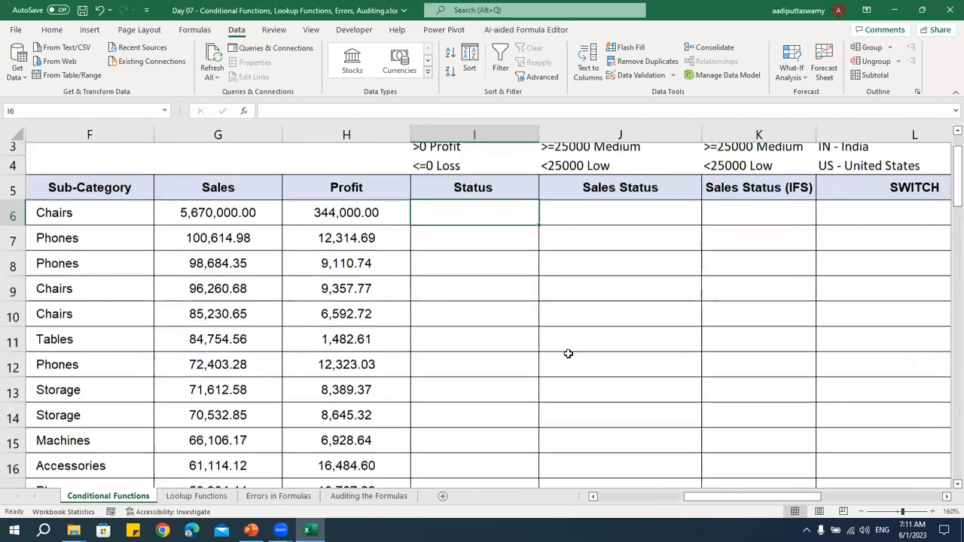
pyautogui.click(360, 223)
pyautogui.scroll(2, 446, 283)
pyautogui.moveTo(442, 194); pyautogui.dragTo(431, 211)
pyautogui.click(489, 266)
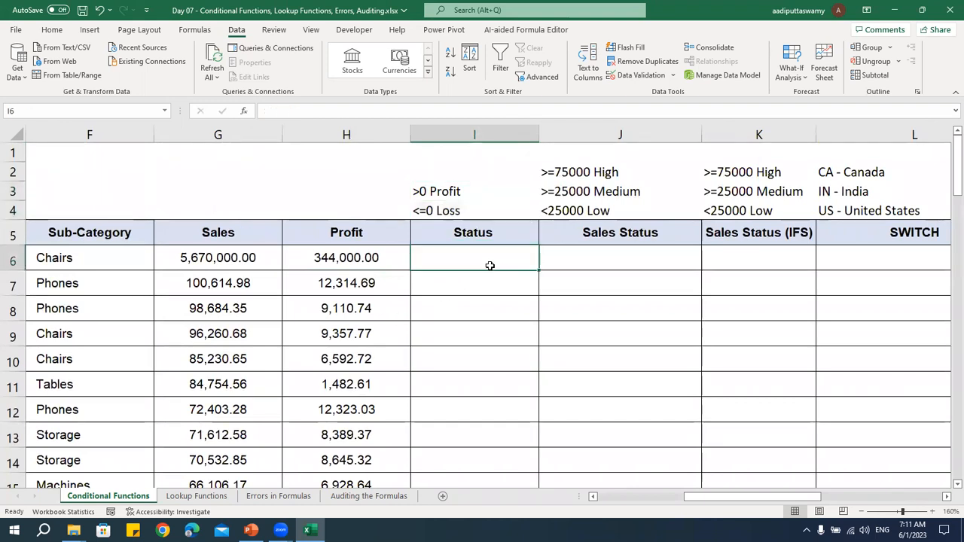
pyautogui.write('=IF(')
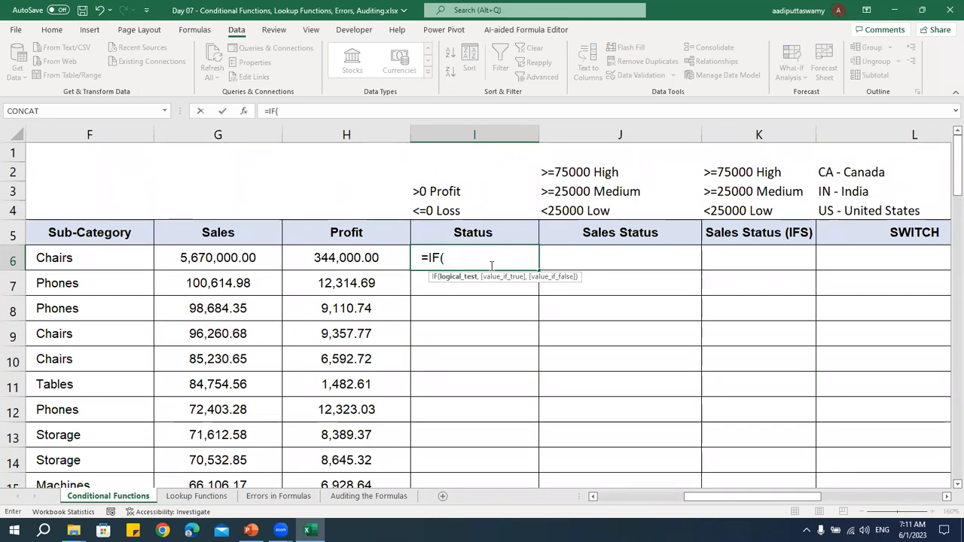
pyautogui.press('Left')
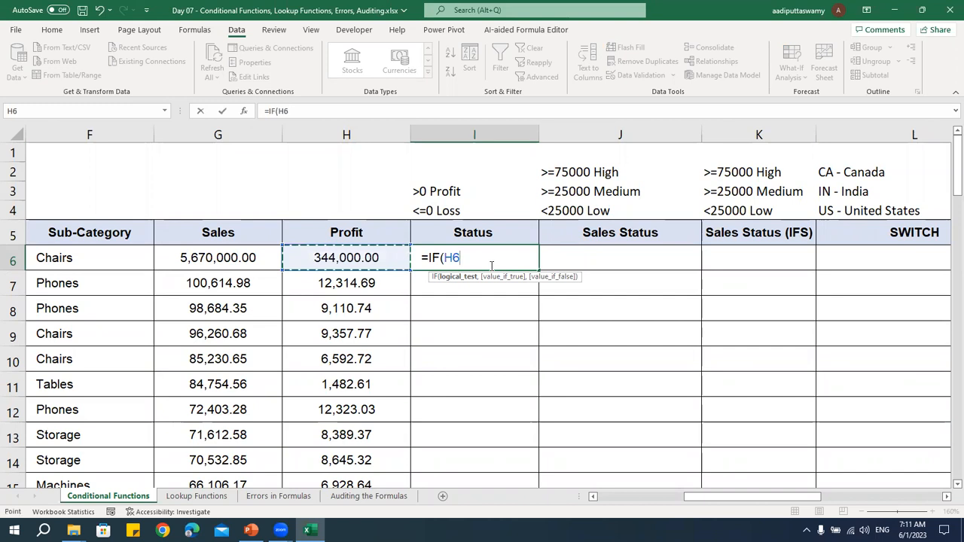
pyautogui.write('>')
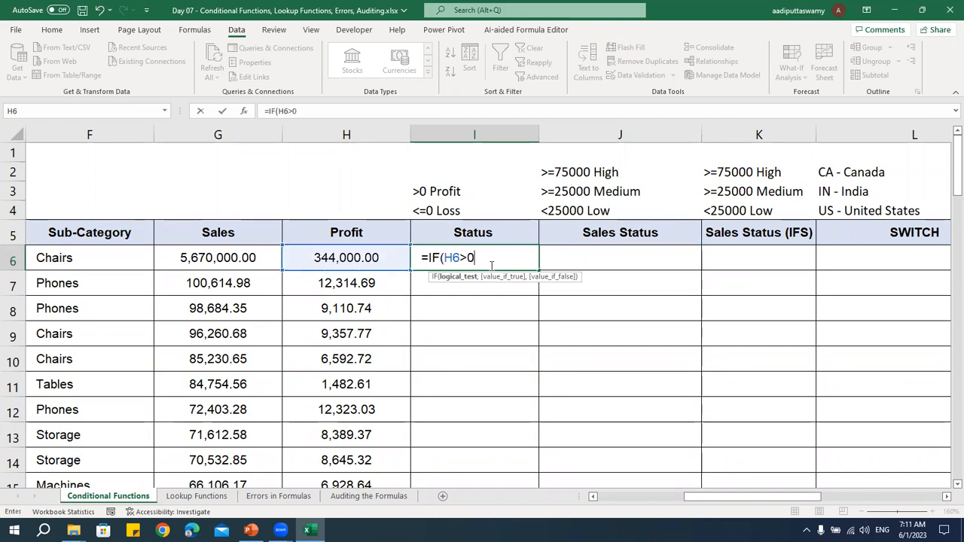
pyautogui.write('0,')
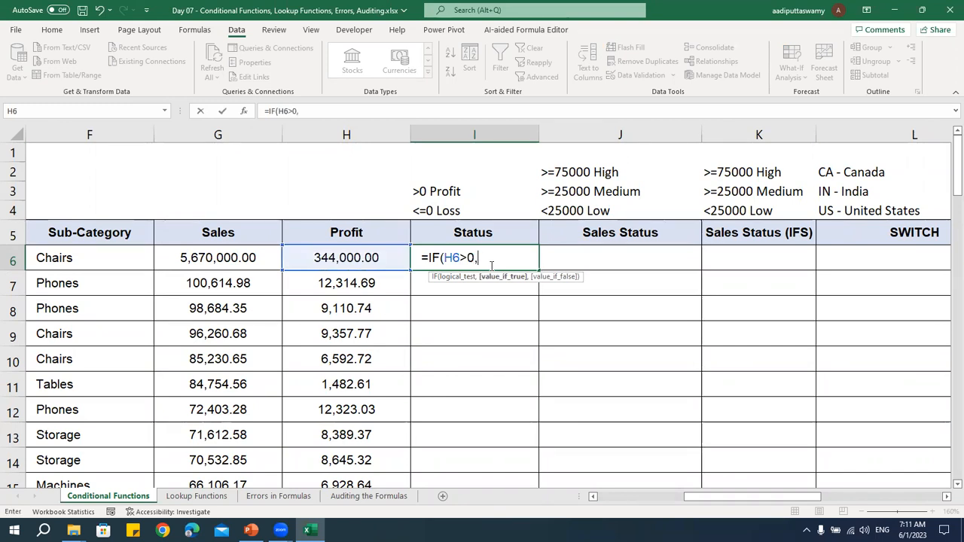
pyautogui.write('"Profit",')
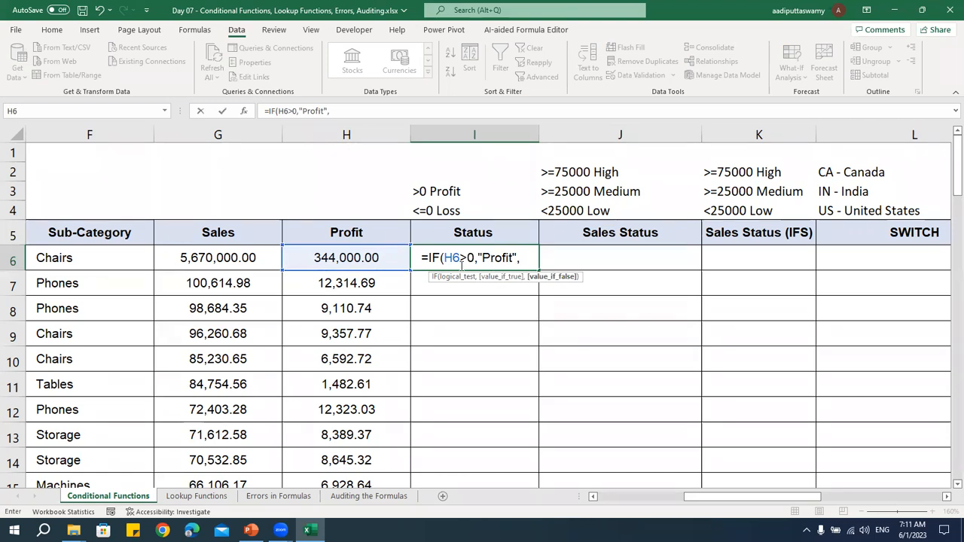
# Complete the IF formula in I6 with "Loss" as the value if false and enter it
pyautogui.moveTo(445, 257); pyautogui.dragTo(474, 259)
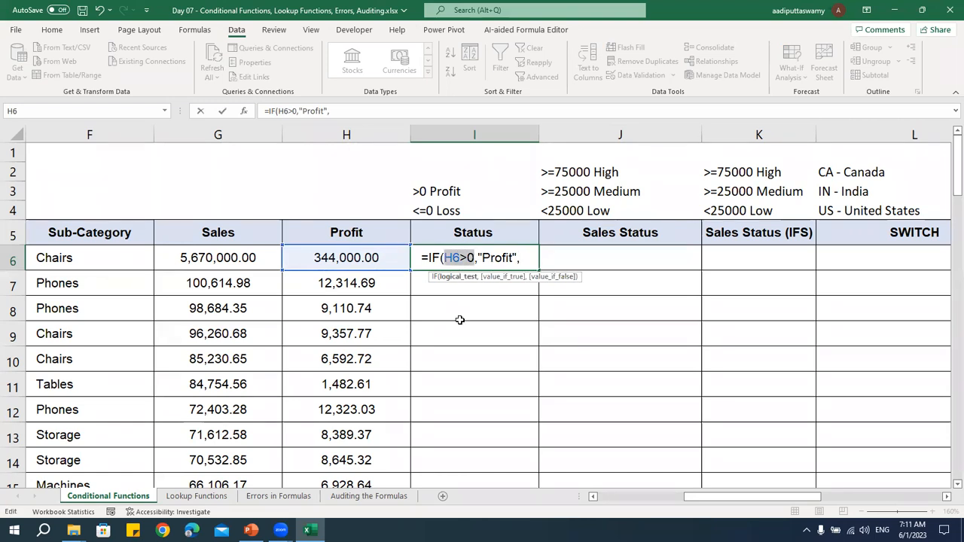
pyautogui.click(488, 264)
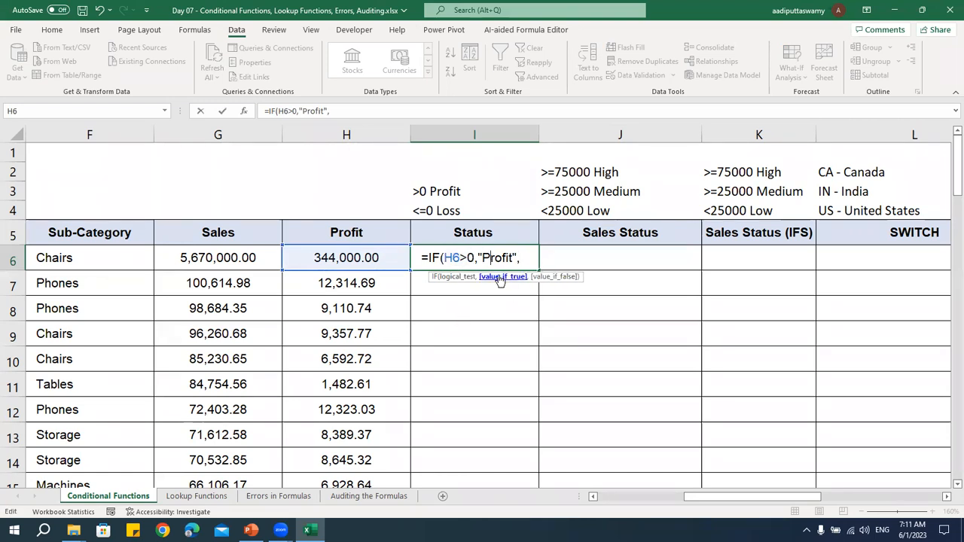
pyautogui.click(523, 262)
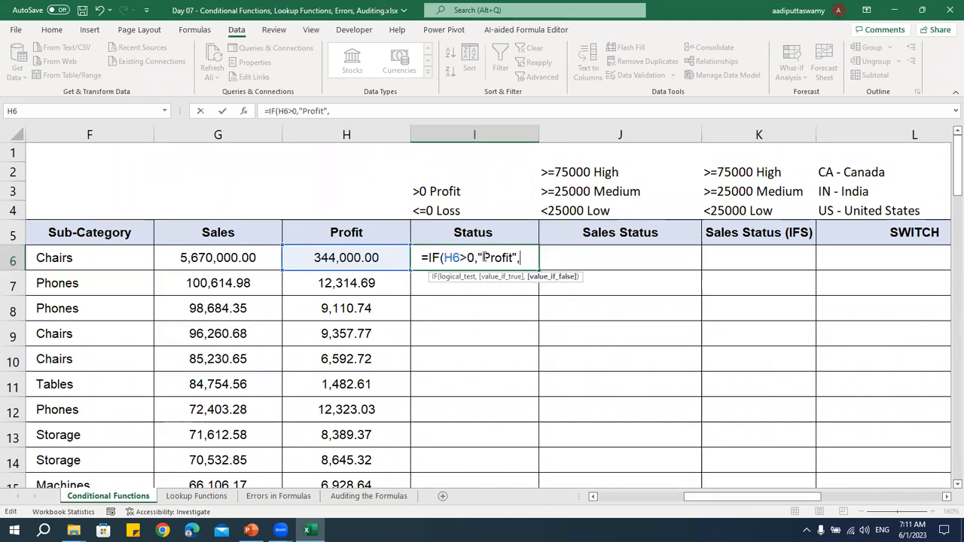
pyautogui.write('"Loss")')
pyautogui.press('Return')
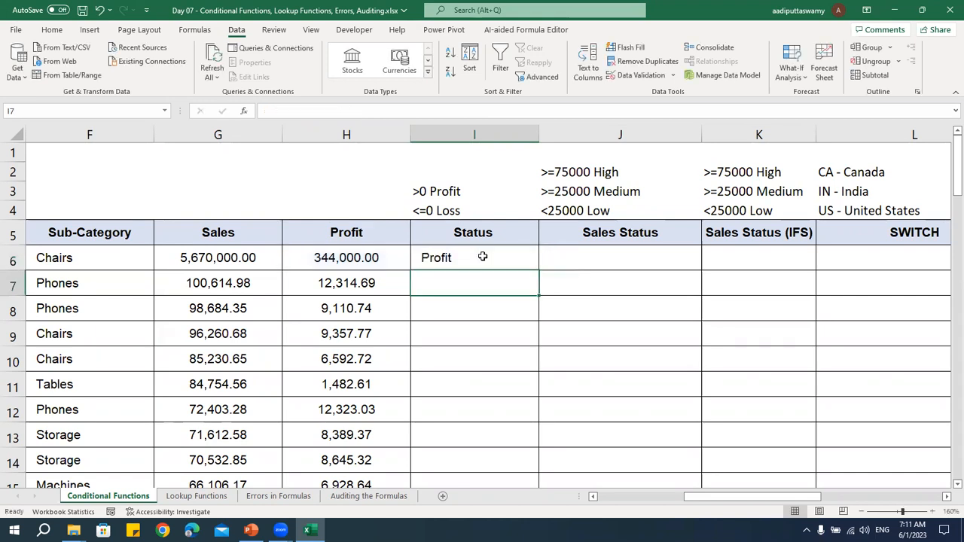
# Check the Status formula in I6 against the Profit value in H6
pyautogui.click(380, 261)
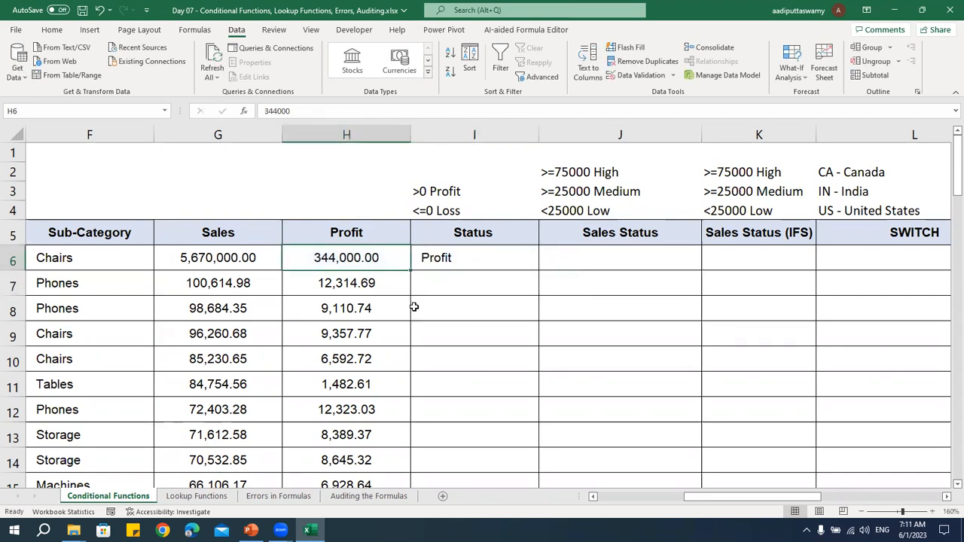
pyautogui.click(467, 263)
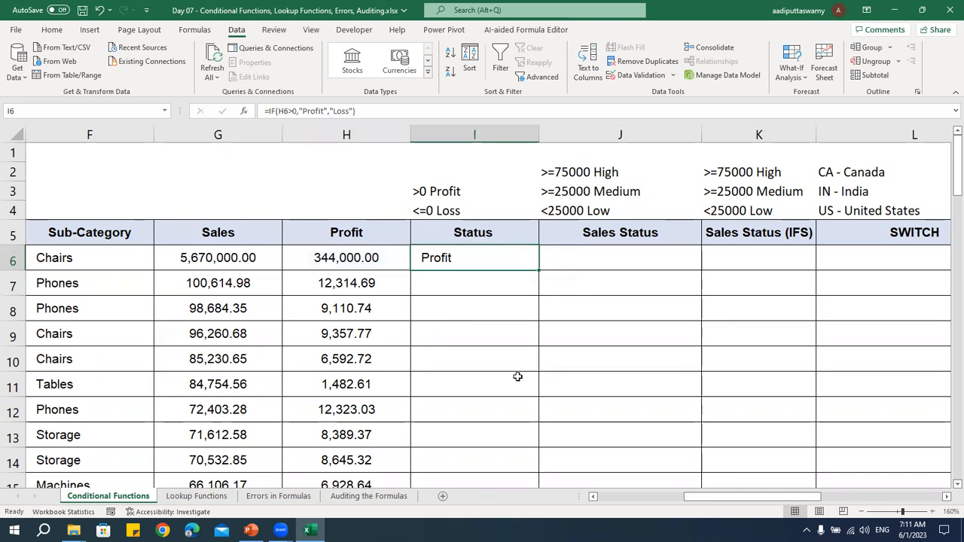
pyautogui.hotkey('ctrl', 'c')
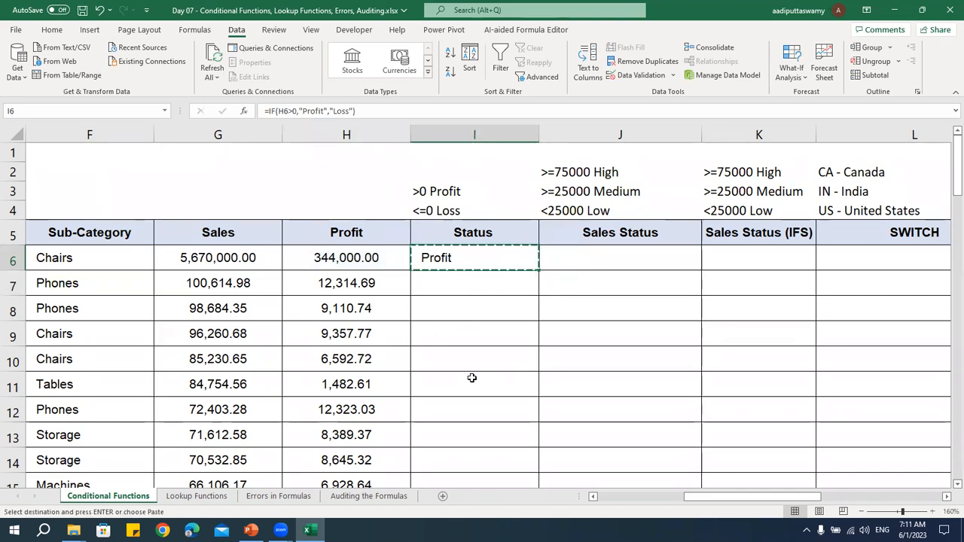
pyautogui.press('Escape')
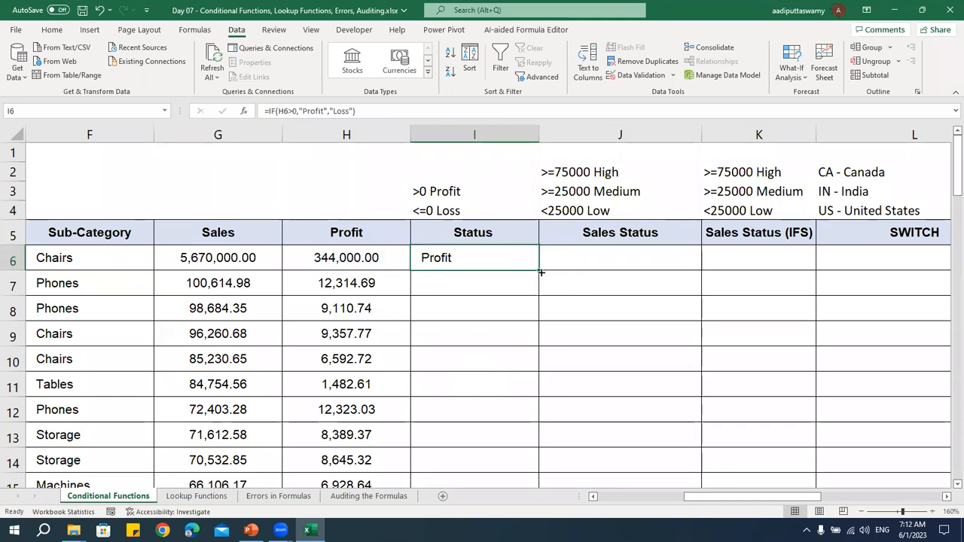
# Fill the Status formula from I6 down the rest of the column
pyautogui.doubleClick(539, 271)
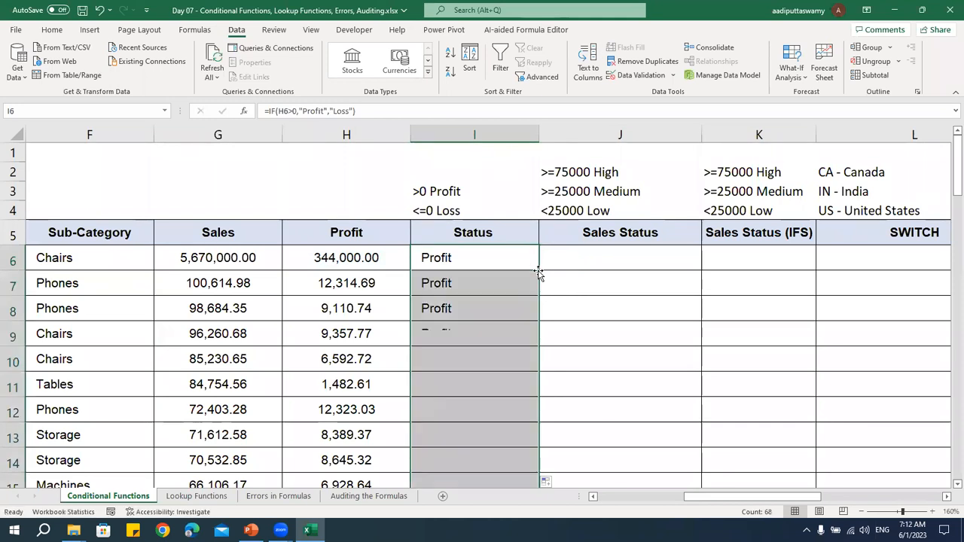
pyautogui.scroll(-2, 506, 349)
pyautogui.scroll(-3, 506, 350)
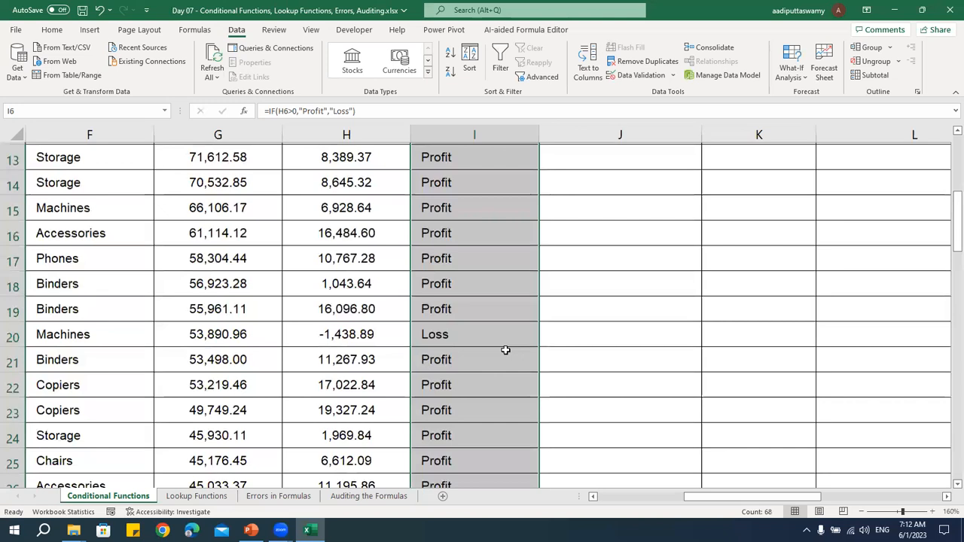
# Compare the negative Profit values further down the table with their Status cells
pyautogui.moveTo(373, 264); pyautogui.dragTo(437, 262)
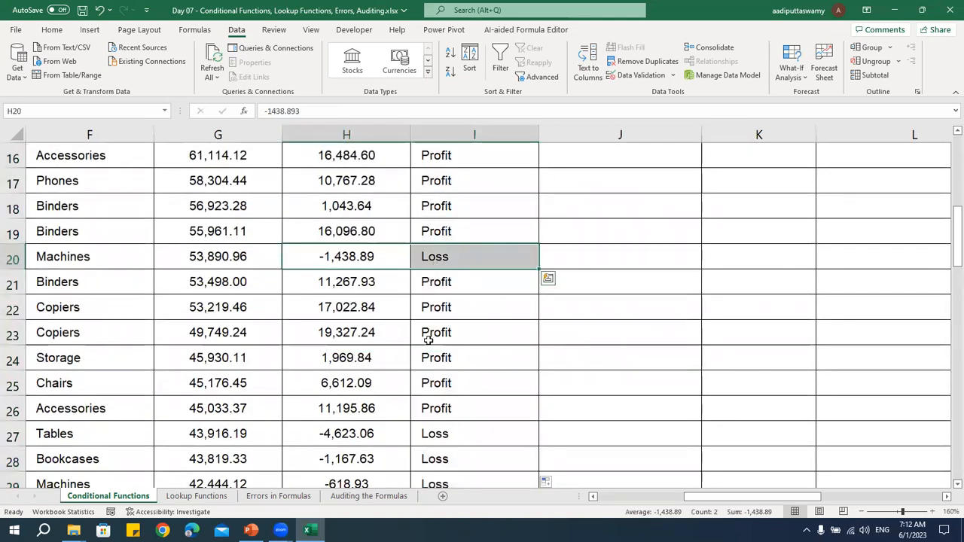
pyautogui.scroll(-1, 435, 418)
pyautogui.click(379, 391)
pyautogui.moveTo(418, 402); pyautogui.dragTo(456, 402)
pyautogui.scroll(-2, 490, 413)
pyautogui.moveTo(450, 305); pyautogui.dragTo(318, 226)
pyautogui.scroll(8, 495, 377)
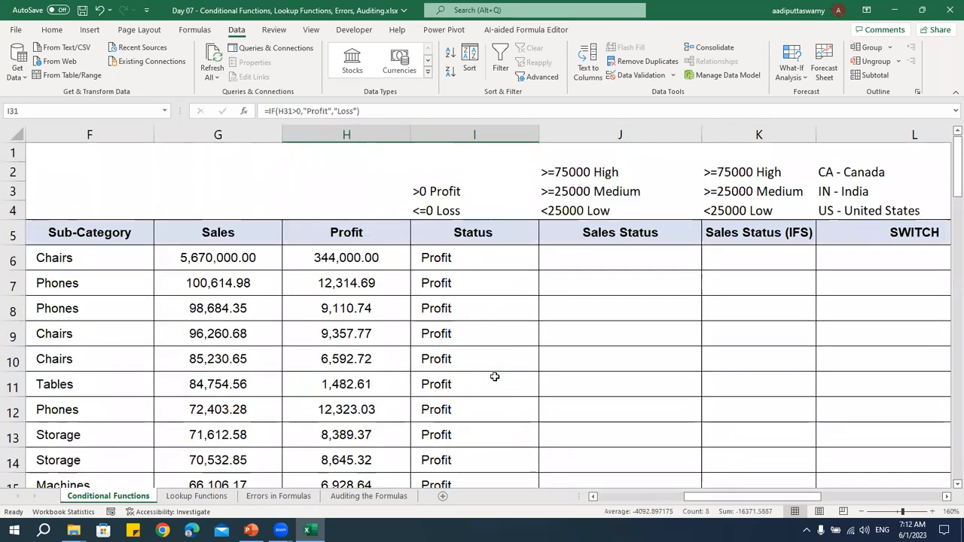
# Set the Profit value in H6 to -344000 and check the Status result in I6
pyautogui.doubleClick(358, 259)
pyautogui.click(321, 258)
pyautogui.write('-')
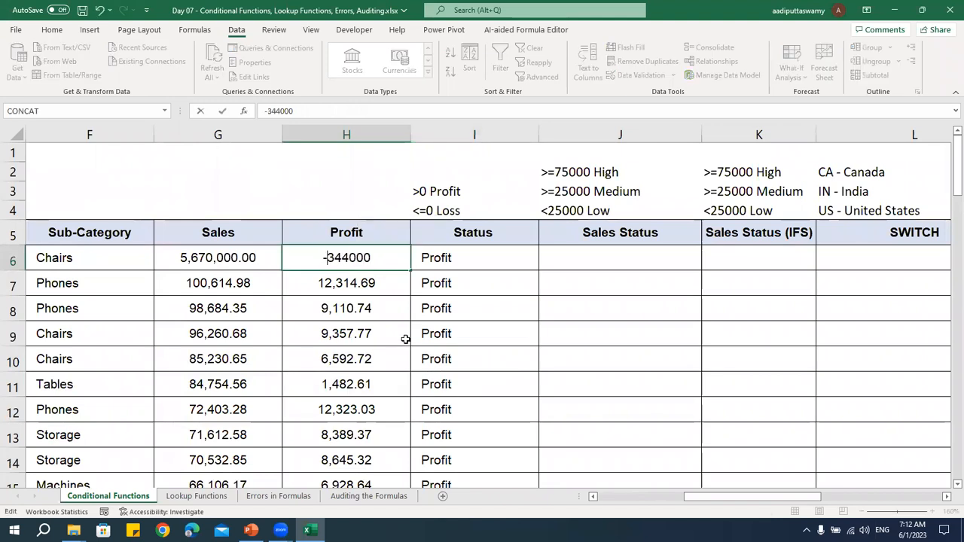
pyautogui.click(480, 271)
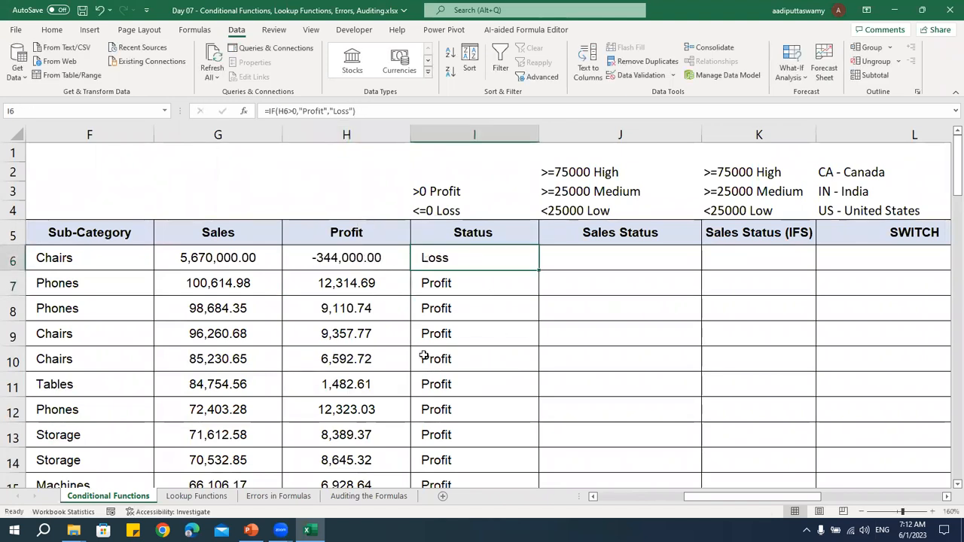
# Restore the Profit value in H6 to 344000 and check the Status result in I6 again
pyautogui.doubleClick(328, 259)
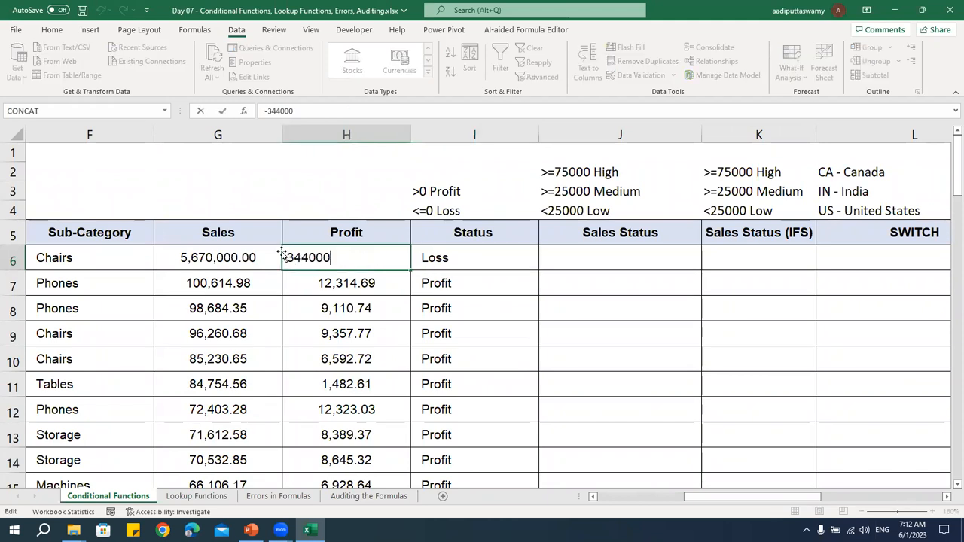
pyautogui.press('Home')
pyautogui.press('Delete')
pyautogui.press('Return')
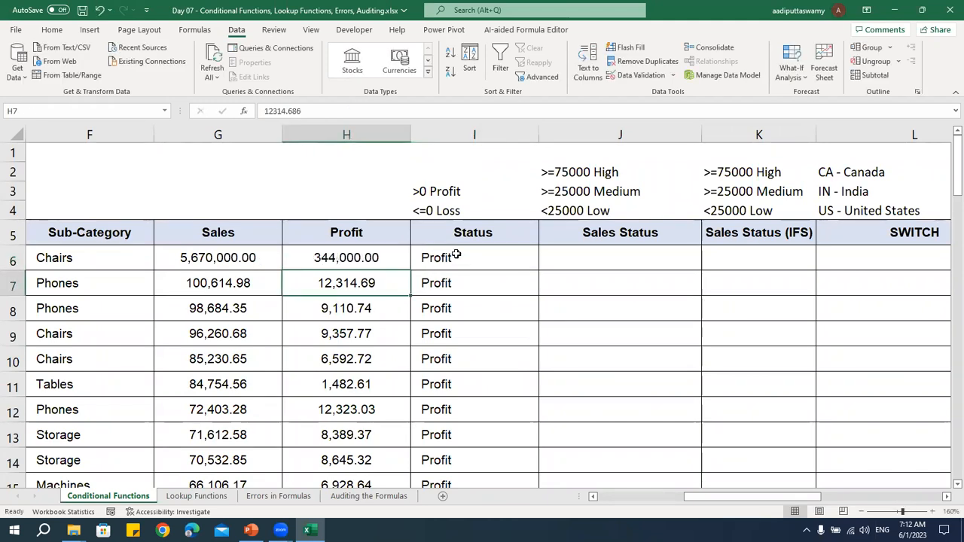
pyautogui.click(456, 256)
pyautogui.click(360, 260)
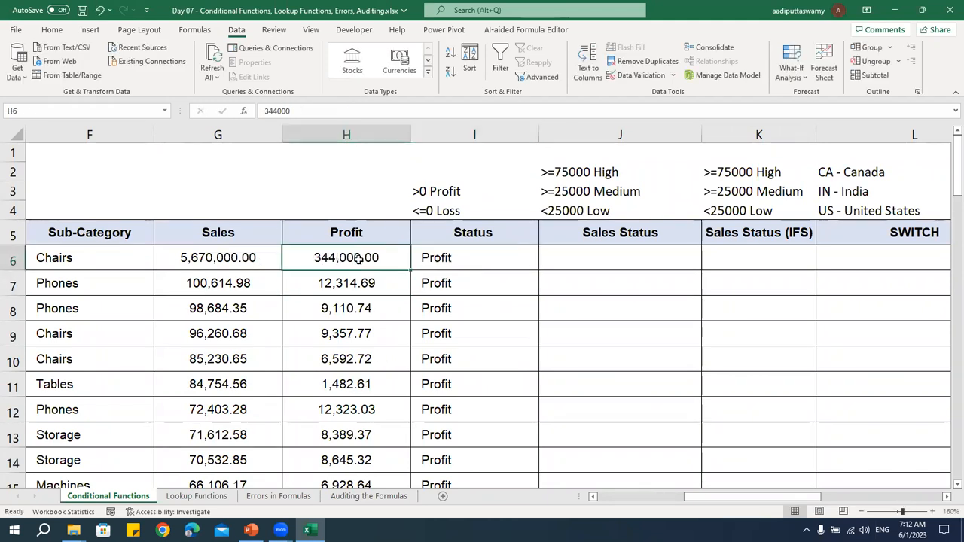
pyautogui.click(457, 258)
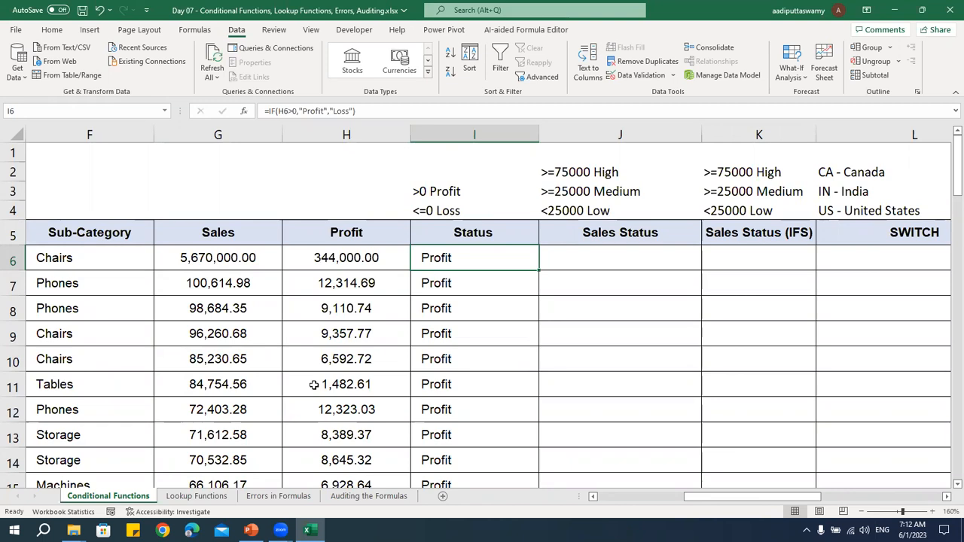
# Begin an IF formula in the first Sales Status cell, J6, comparing the Sales value G6 with the >= operator
pyautogui.press('Right')
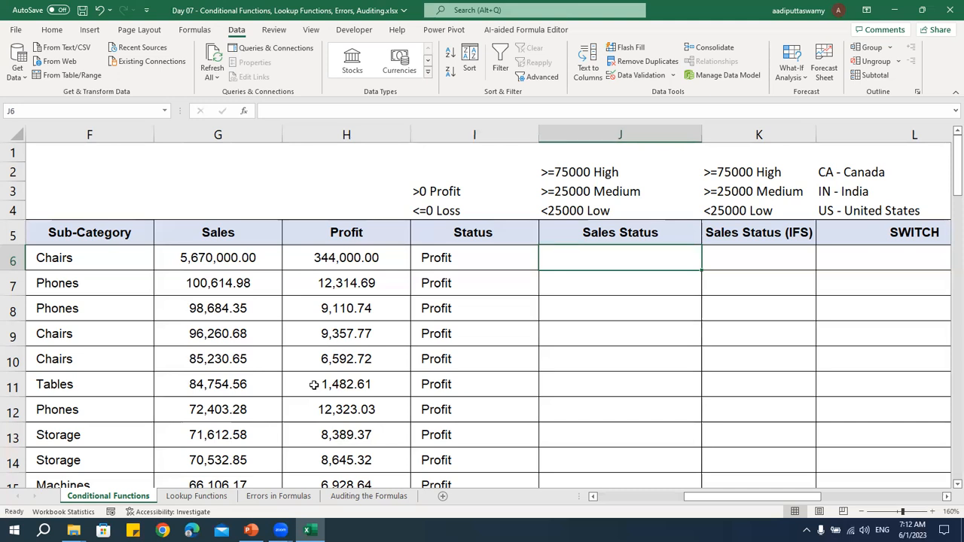
pyautogui.click(455, 260)
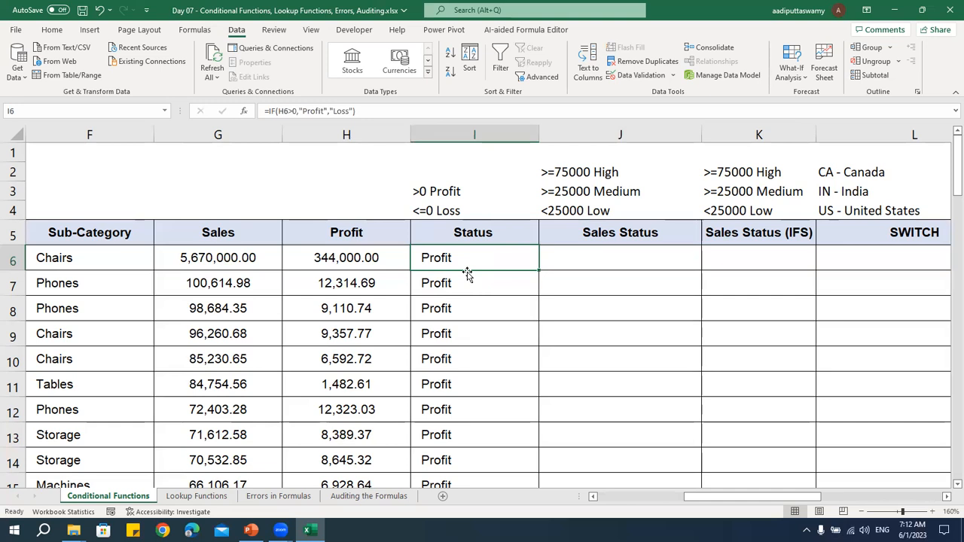
pyautogui.click(579, 242)
pyautogui.click(571, 262)
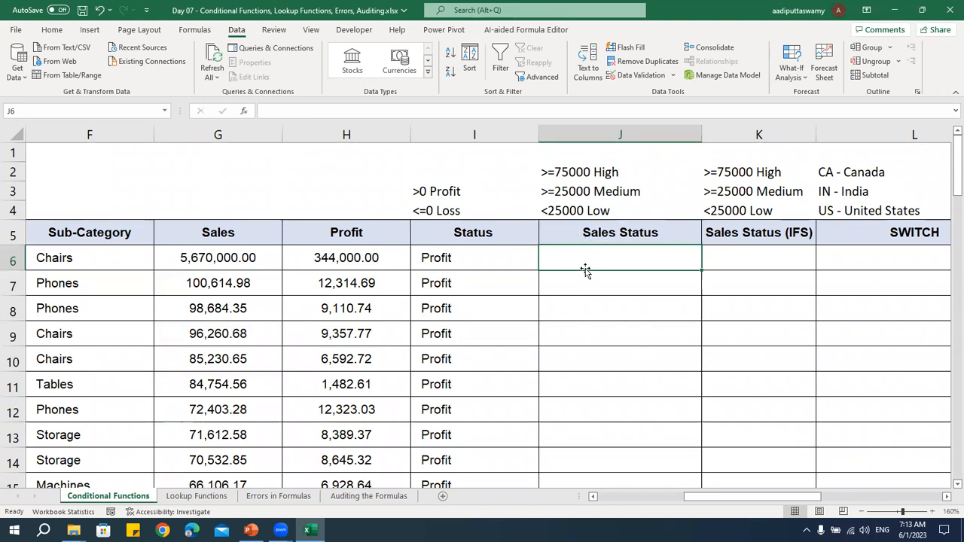
pyautogui.write('=')
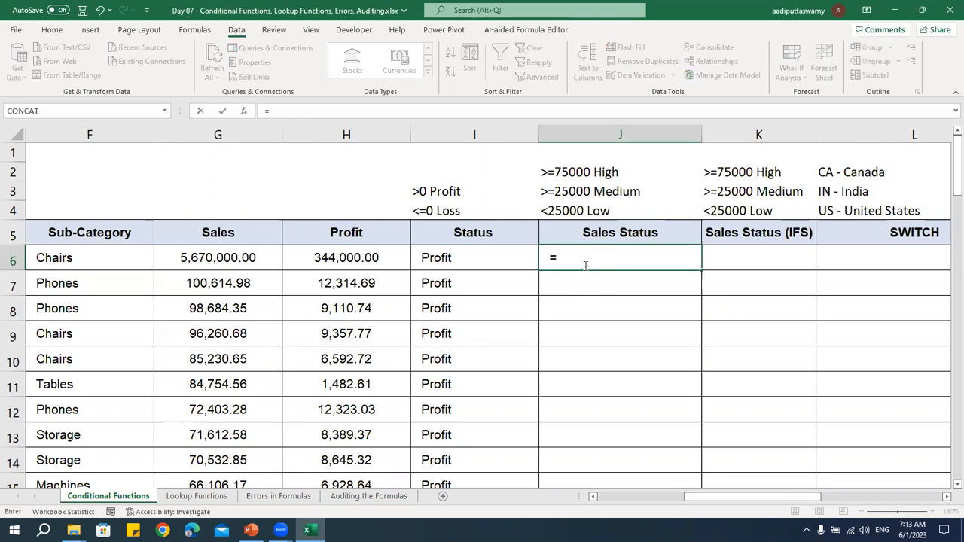
pyautogui.write('if(')
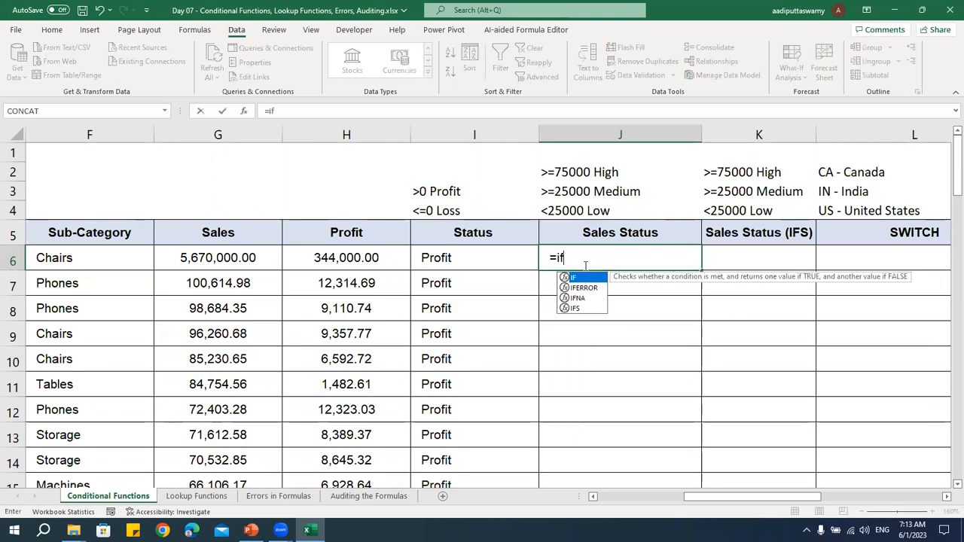
pyautogui.press('Left')
pyautogui.press('Left')
pyautogui.press('Left')
pyautogui.write('>')
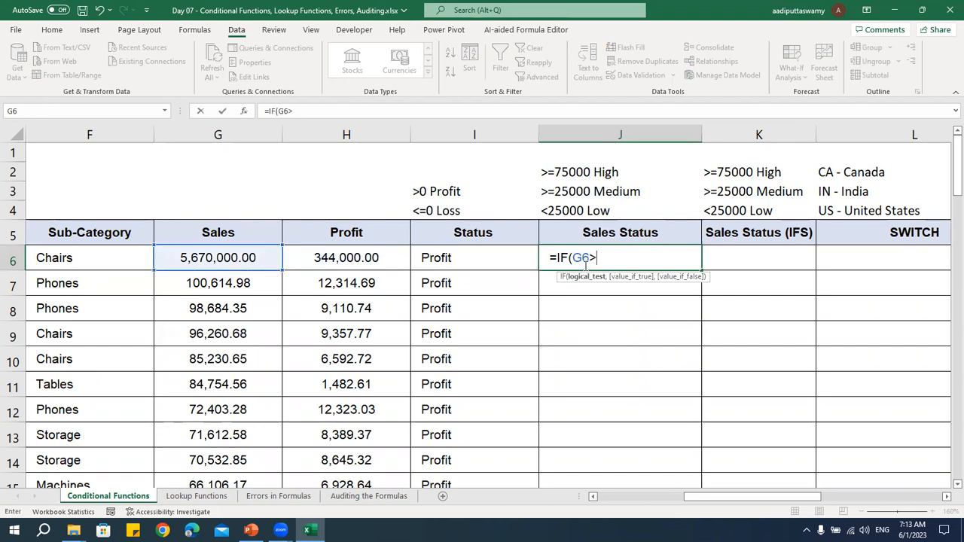
pyautogui.write('=')
pyautogui.doubleClick(595, 258)
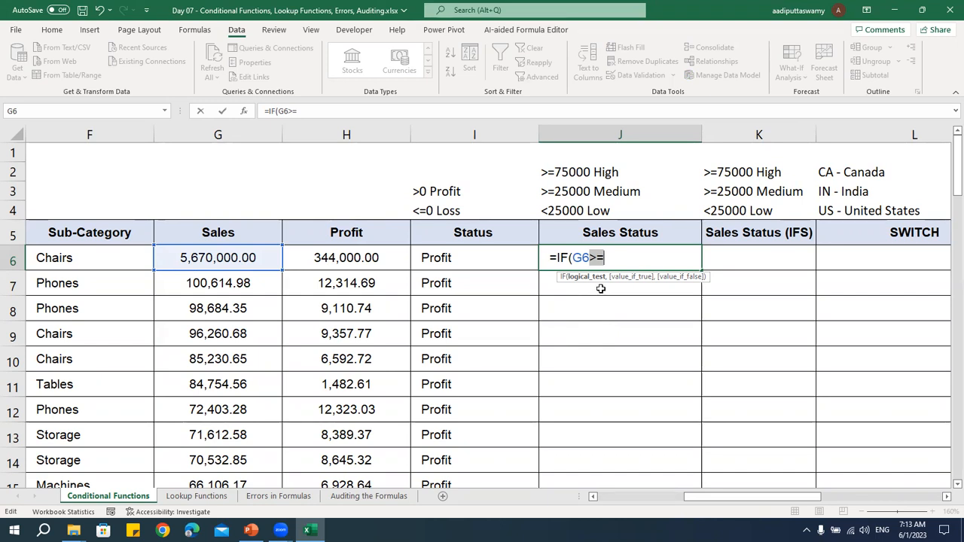
pyautogui.click(611, 259)
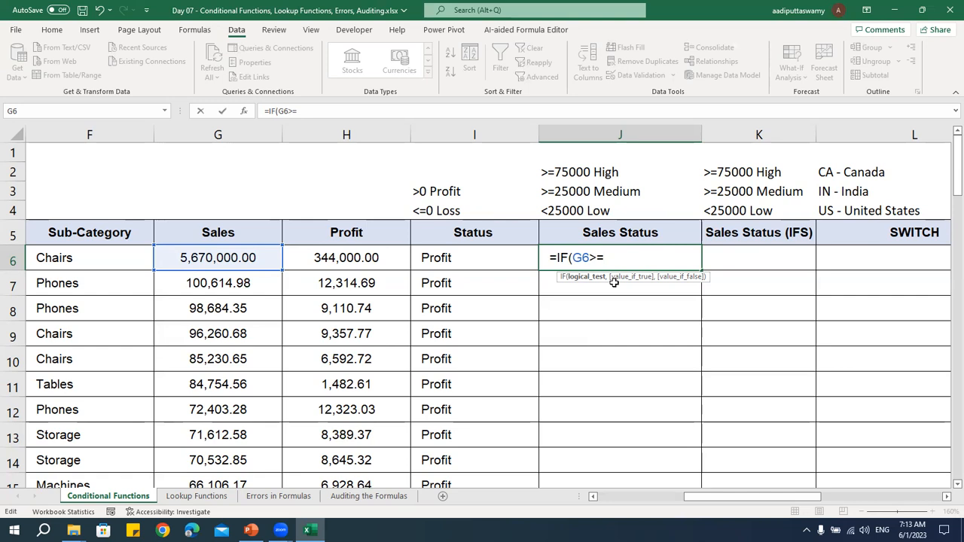
# Complete the IF formula in J6 with 75000 as the threshold, "High" if true and "Low" if false, and enter it
pyautogui.write('75000,')
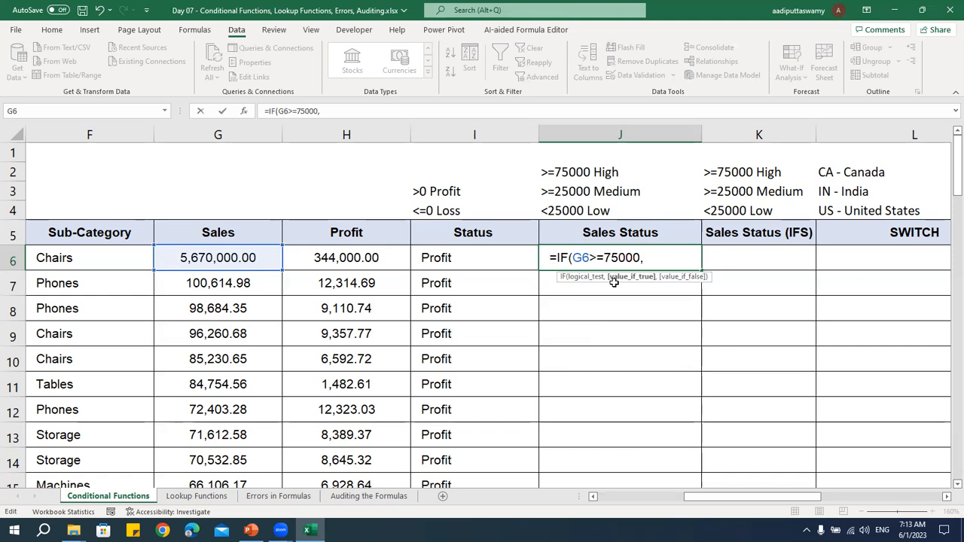
pyautogui.write('"High",')
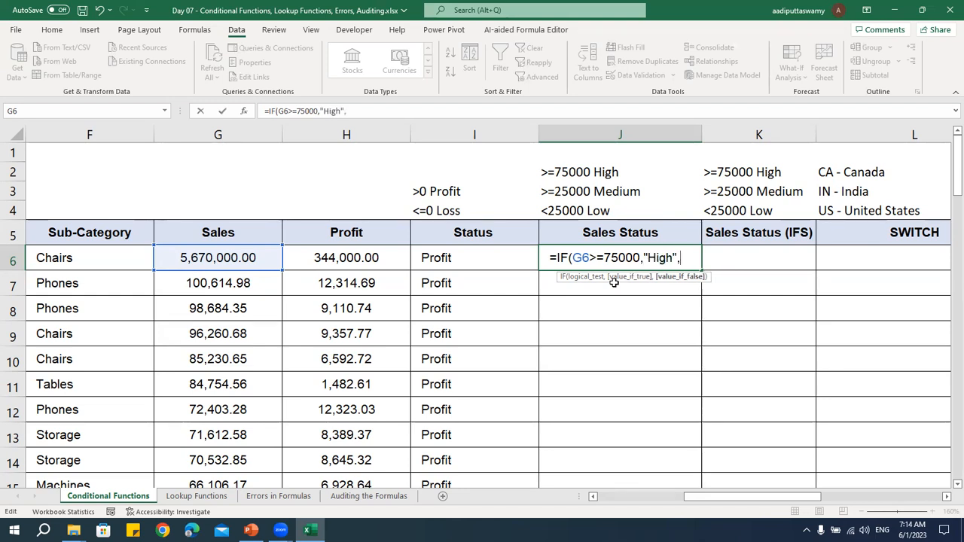
pyautogui.write('"Low")')
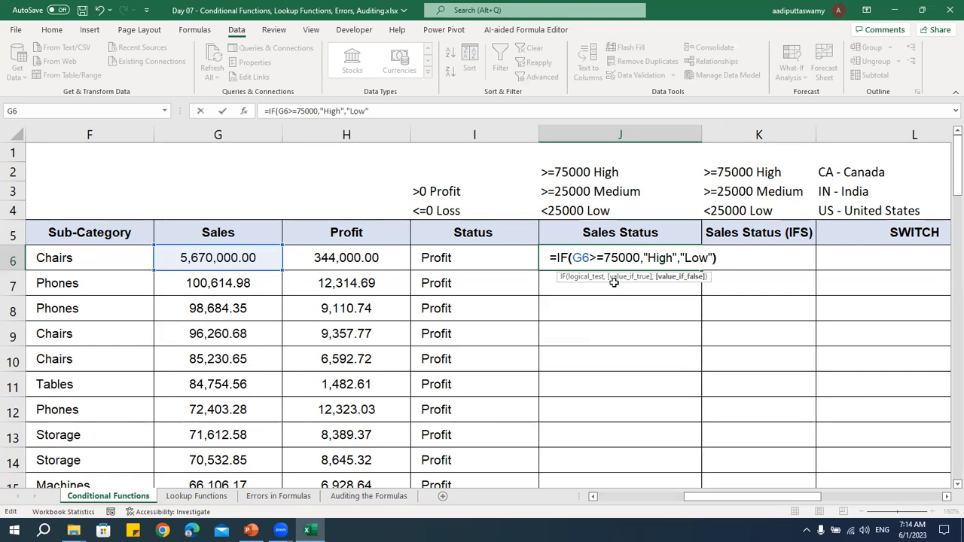
pyautogui.press('Return')
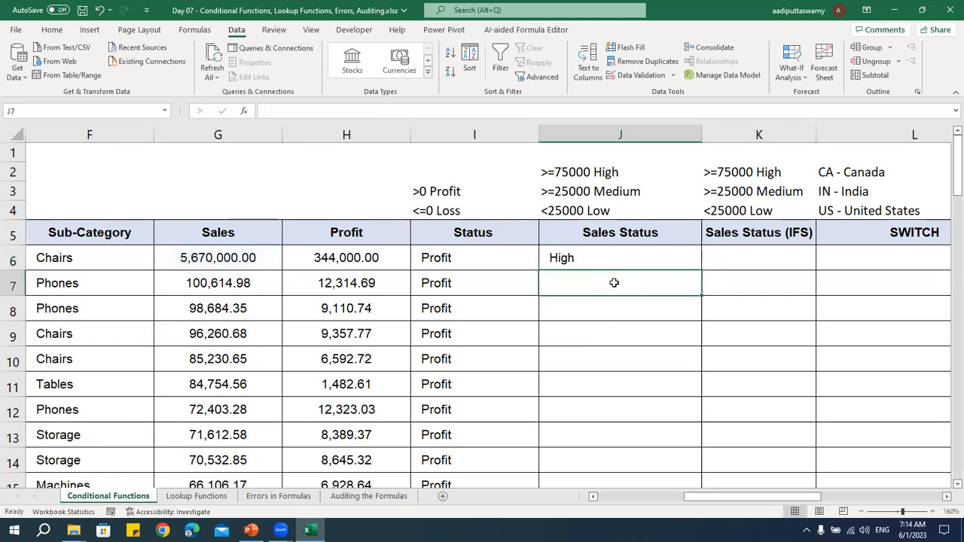
# Review the logical test and value if true of the IF formula in J6 against the Sales Status criteria
pyautogui.doubleClick(613, 257)
pyautogui.moveTo(571, 257); pyautogui.dragTo(641, 258)
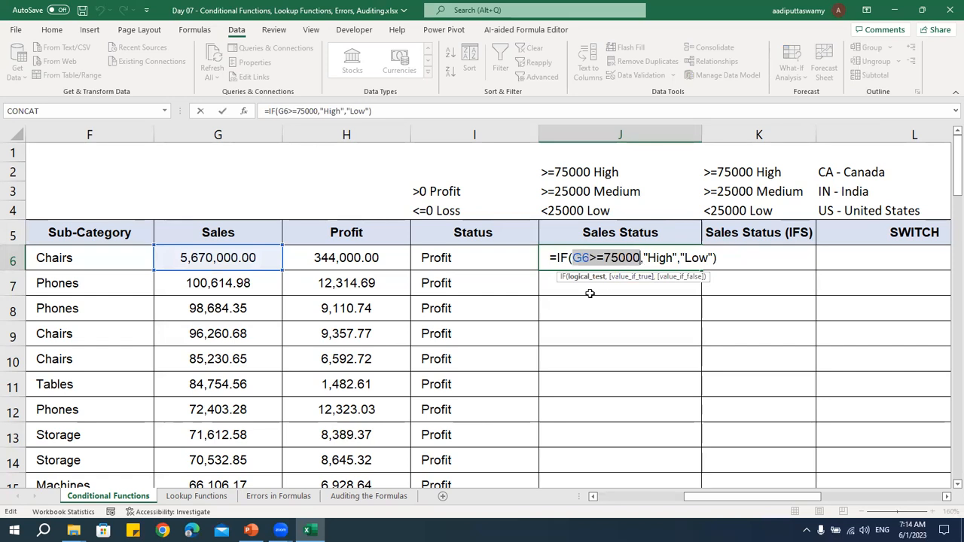
pyautogui.click(670, 258)
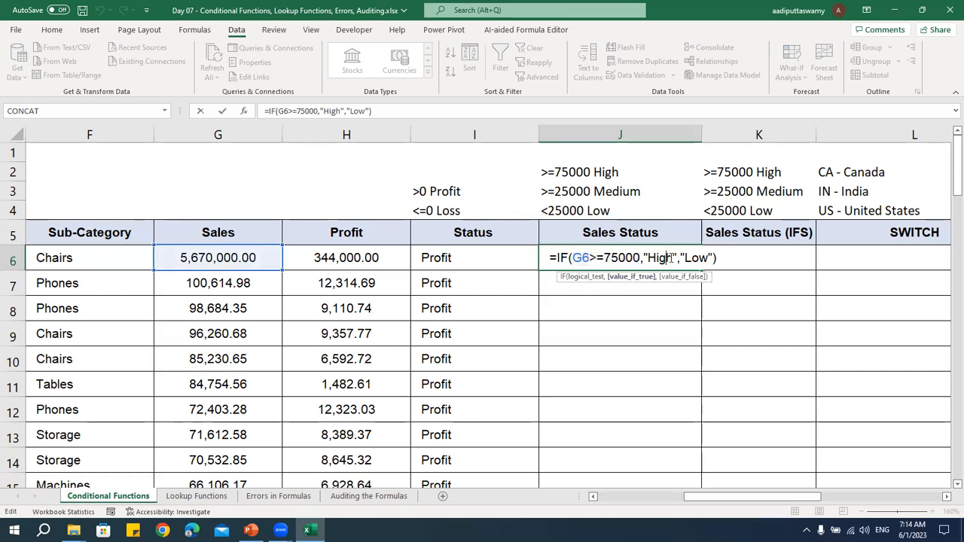
pyautogui.press('Return')
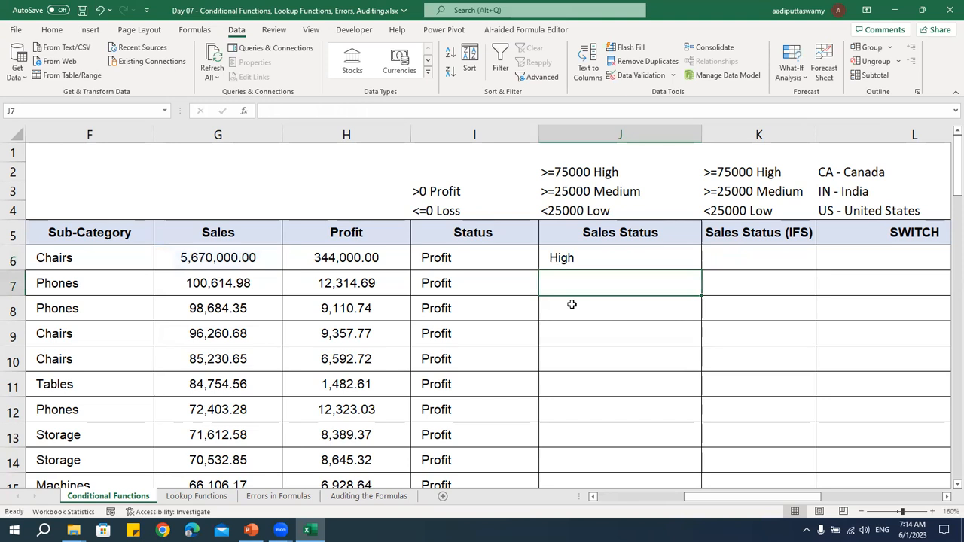
pyautogui.click(592, 194)
# Reopen the J6 formula, review its arguments, and remove the "Low" argument with the closing parenthesis
pyautogui.doubleClick(586, 257)
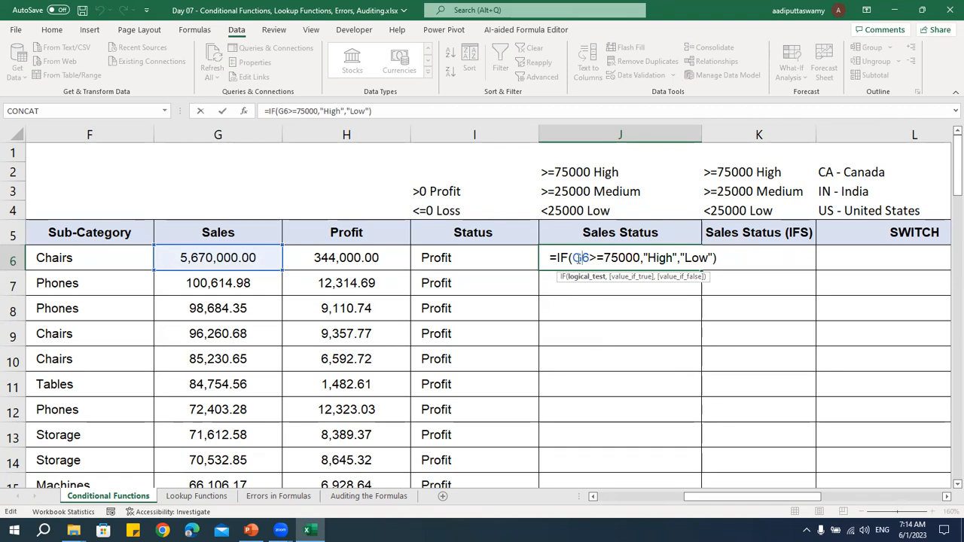
pyautogui.moveTo(573, 258); pyautogui.dragTo(642, 257)
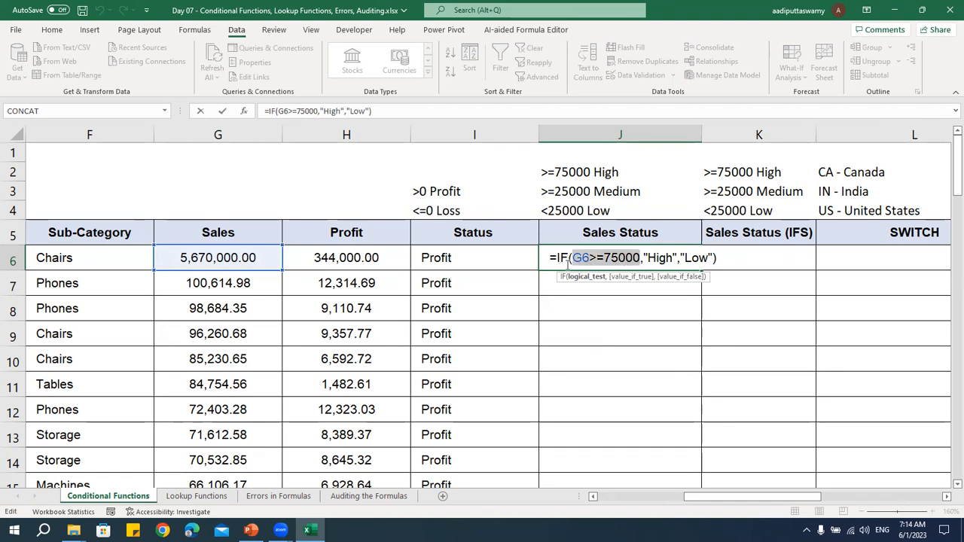
pyautogui.click(614, 257)
pyautogui.click(647, 258)
pyautogui.click(688, 258)
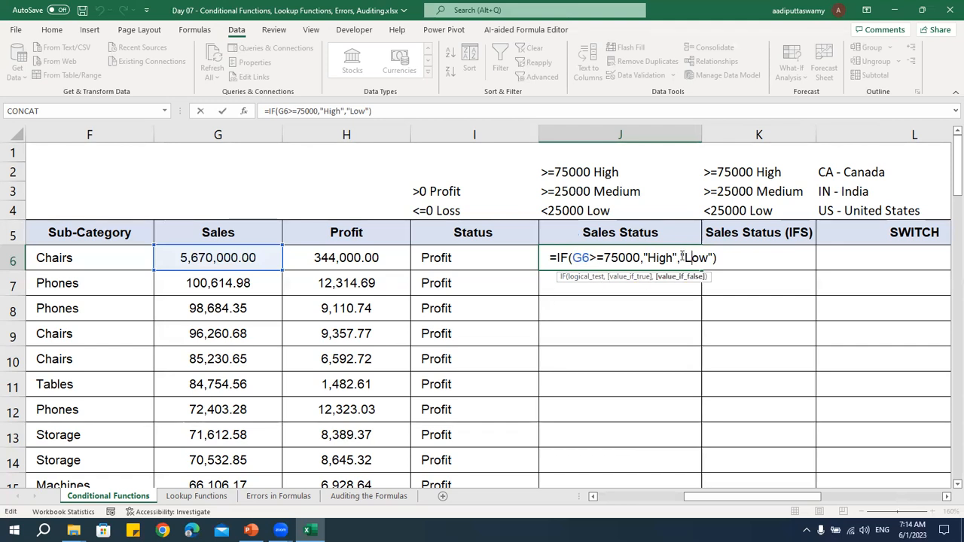
pyautogui.moveTo(683, 257); pyautogui.dragTo(748, 254)
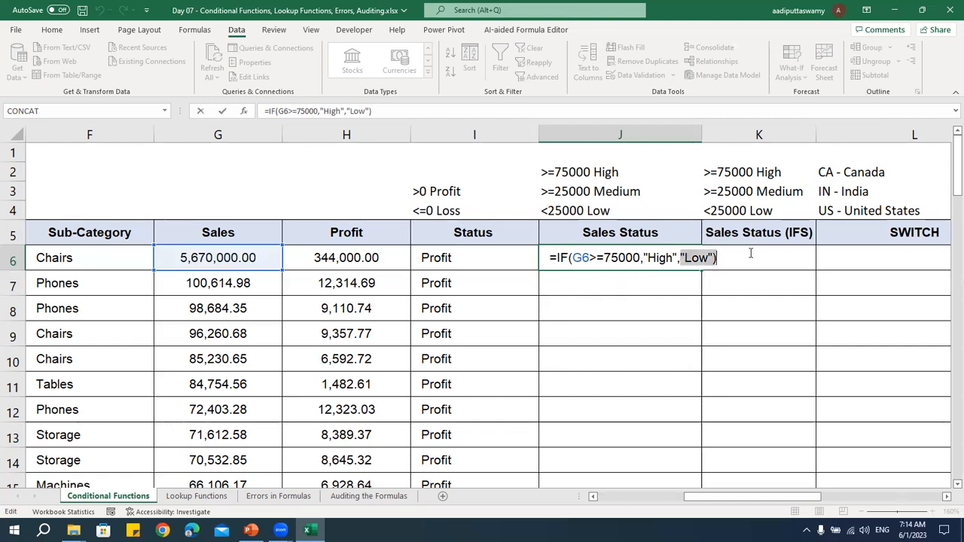
pyautogui.press('BackSpace')
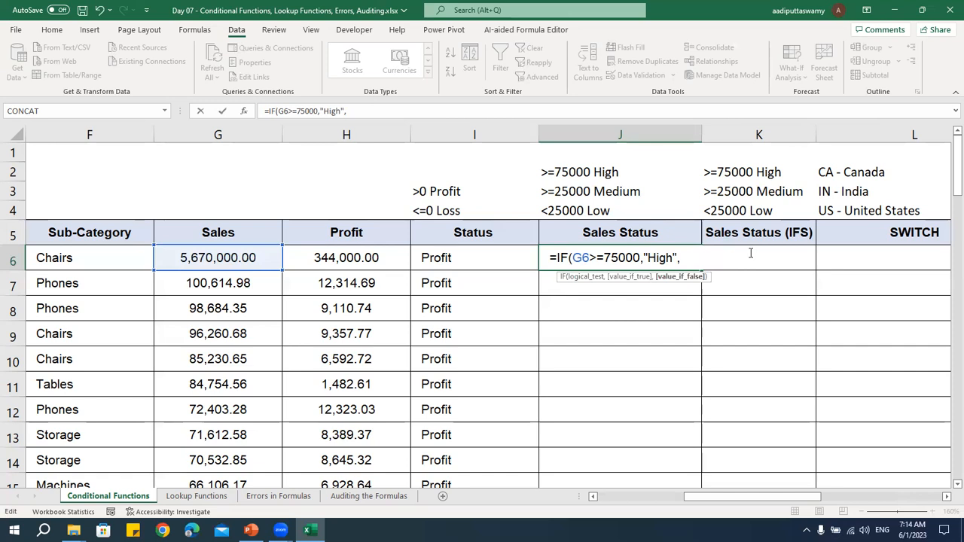
# Nest a second IF as the value-if-false argument of the J6 formula, testing whether the Sales value G6 is >=25000
pyautogui.click(624, 258)
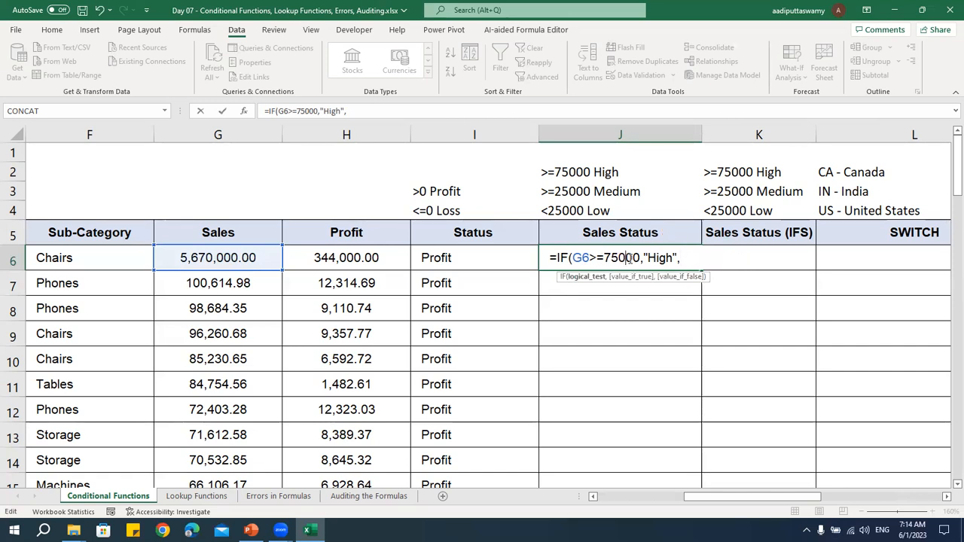
pyautogui.doubleClick(659, 258)
pyautogui.click(685, 260)
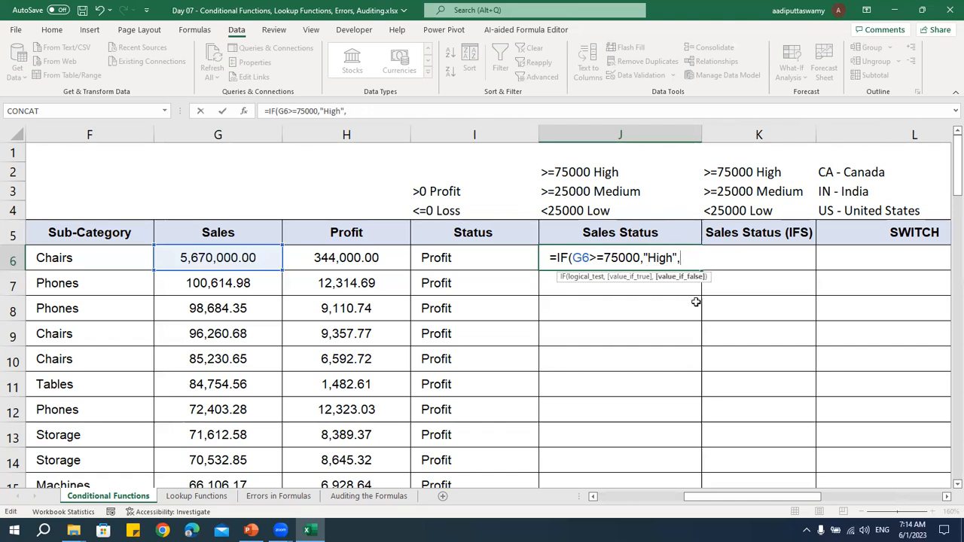
pyautogui.press('capslock')
pyautogui.write('IF(')
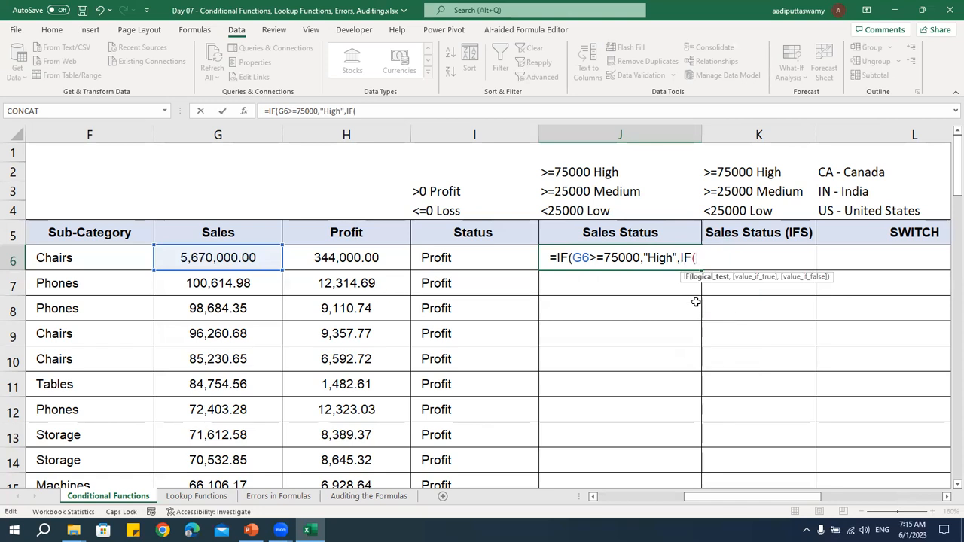
pyautogui.click(255, 258)
pyautogui.write('>=25')
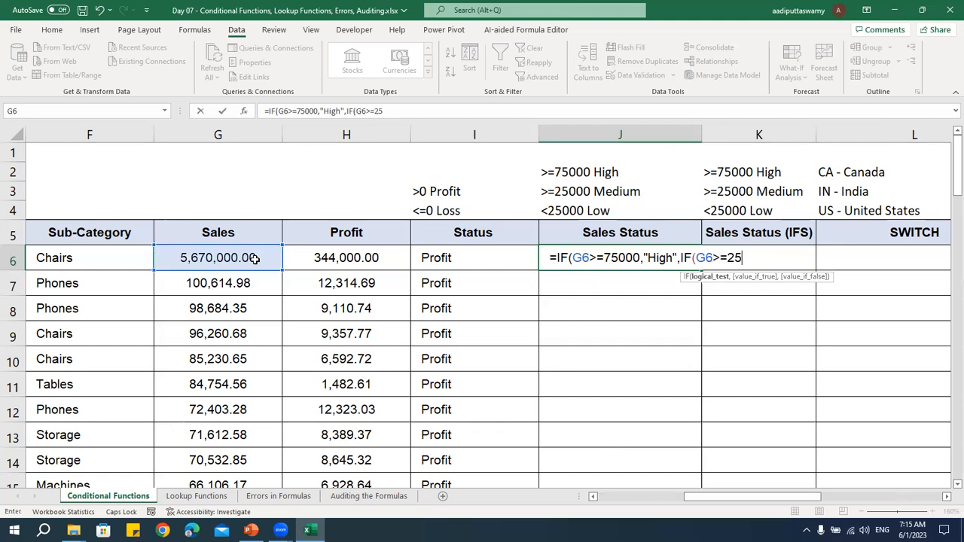
pyautogui.write('000,')
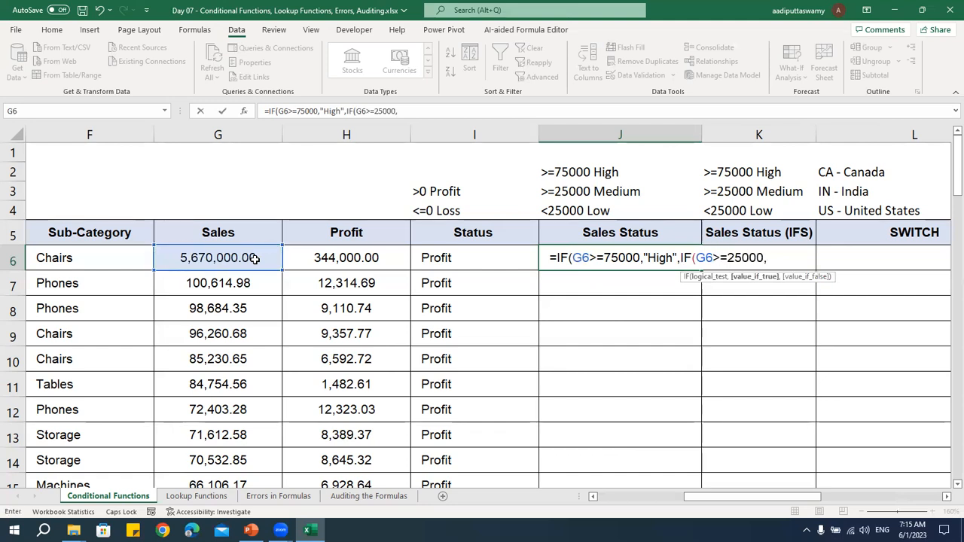
pyautogui.write('"Medium')
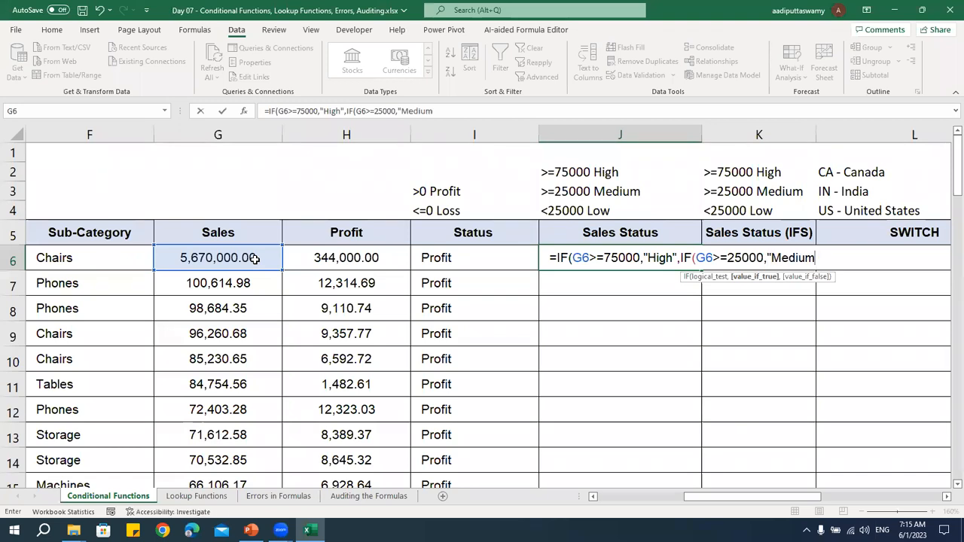
pyautogui.write('","Low"')
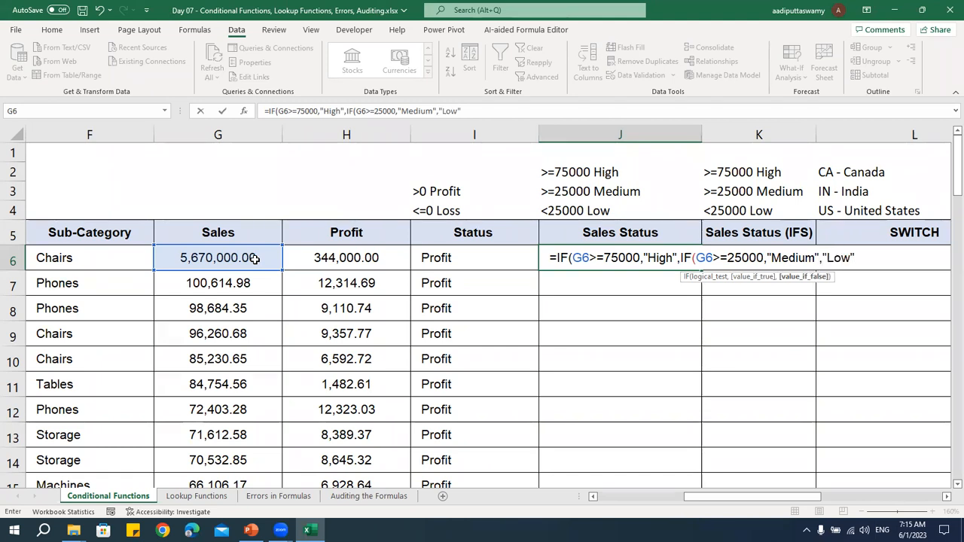
pyautogui.write(')')
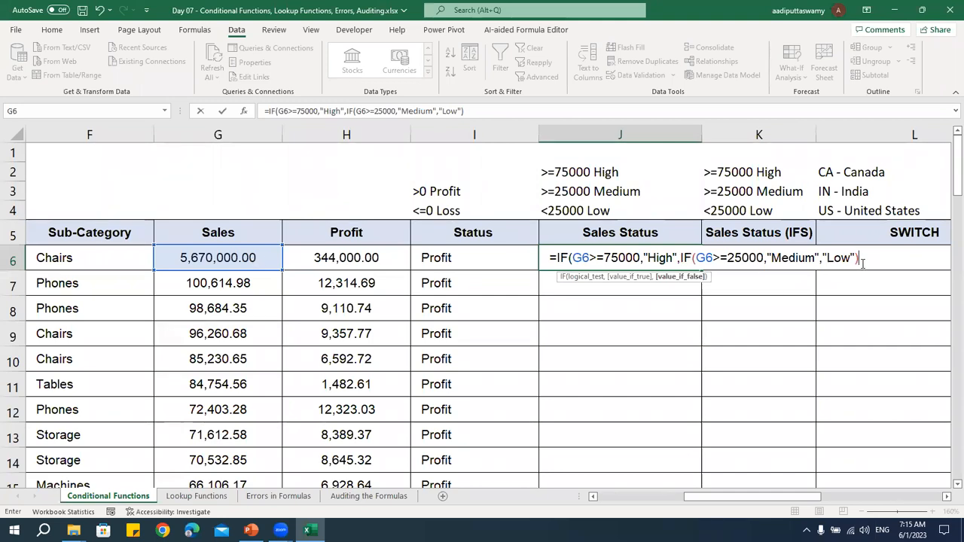
pyautogui.write(')')
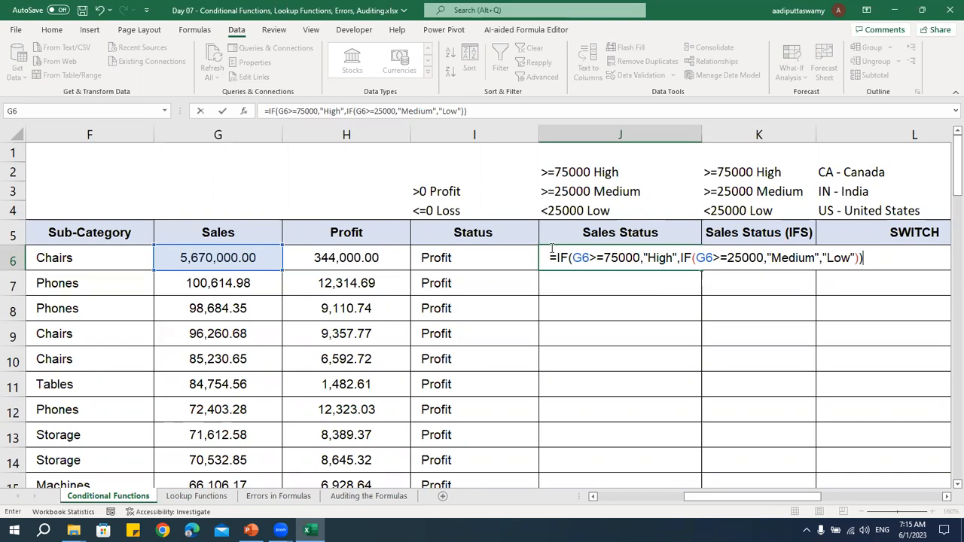
# Complete the nested IF in J6 with "Medium" if true and "Low" if false, and fill it down the Sales Status column
pyautogui.press('Return')
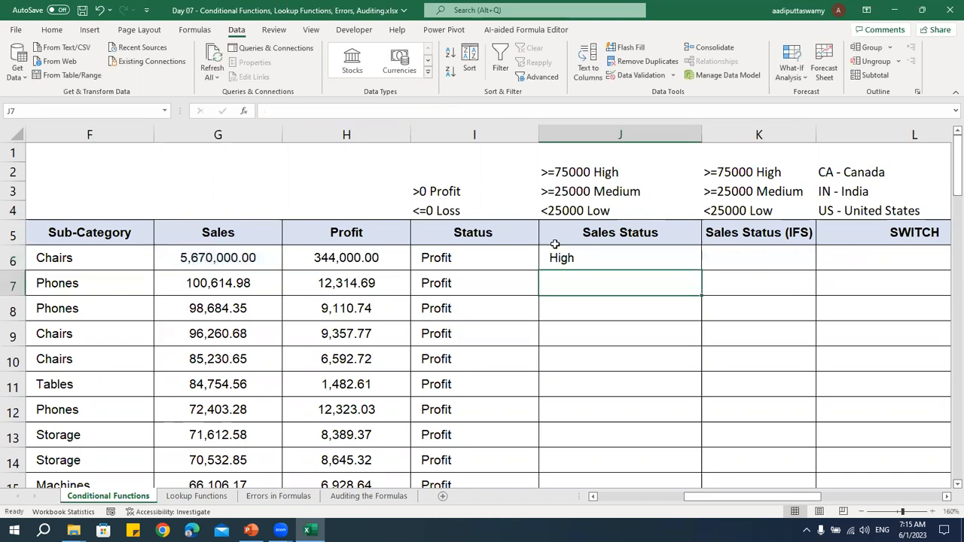
pyautogui.click(687, 265)
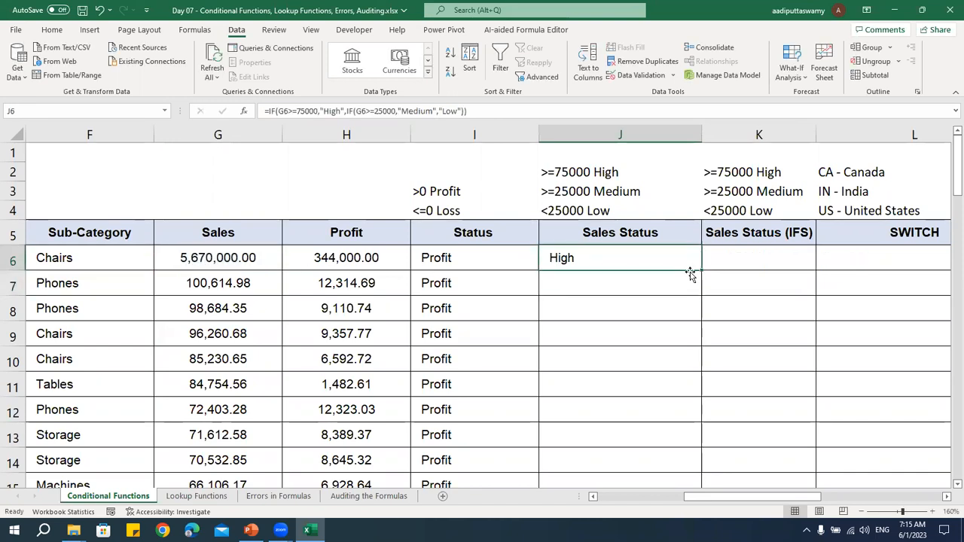
pyautogui.doubleClick(700, 271)
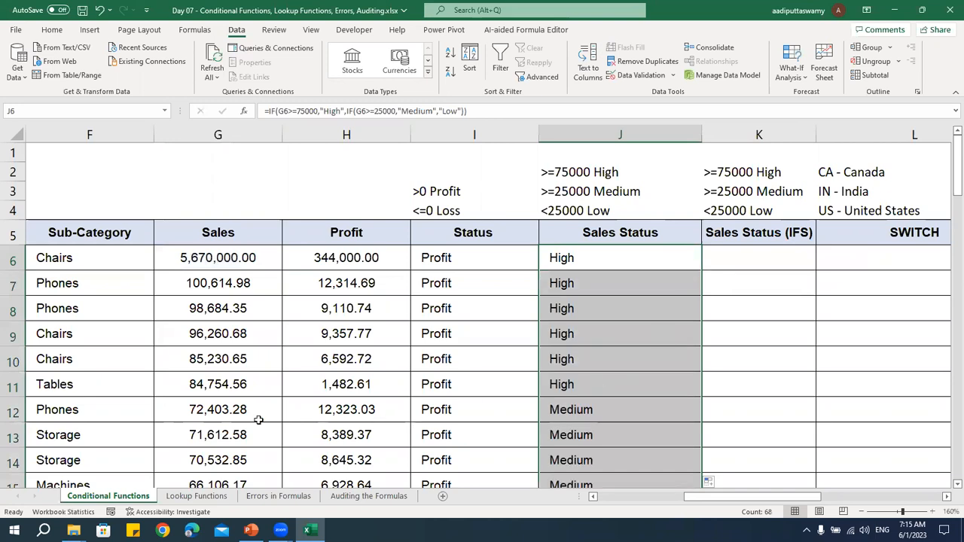
# Check the Sales Status labels down the table against the Sales values and criteria, and review the nested IF formula in J6
pyautogui.moveTo(258, 420); pyautogui.dragTo(605, 439)
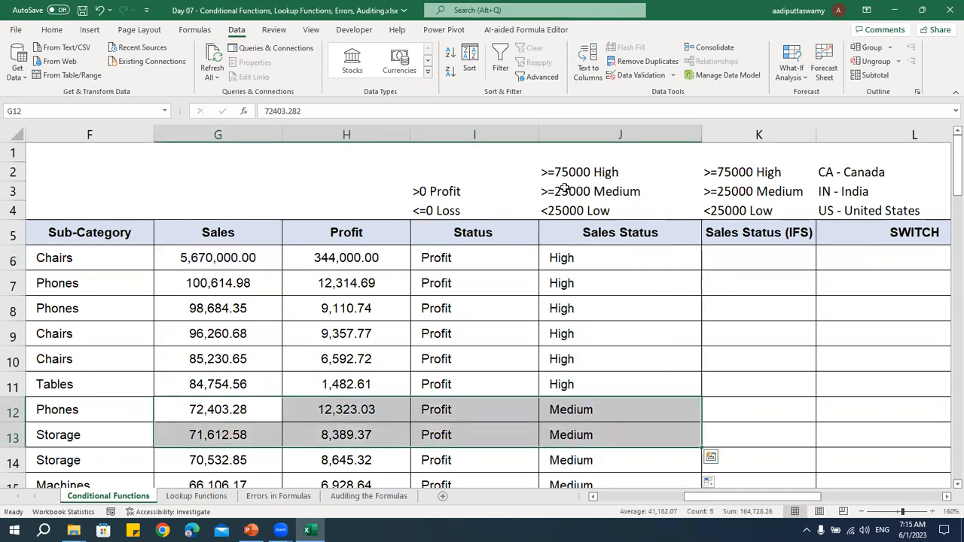
pyautogui.scroll(-1, 617, 422)
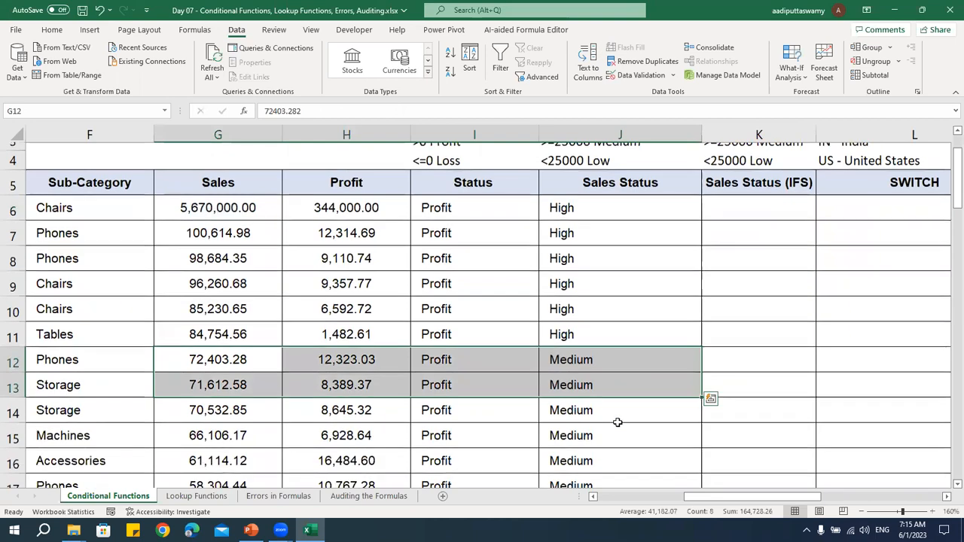
pyautogui.scroll(-8, 617, 423)
pyautogui.scroll(-8, 611, 401)
pyautogui.scroll(4, 594, 325)
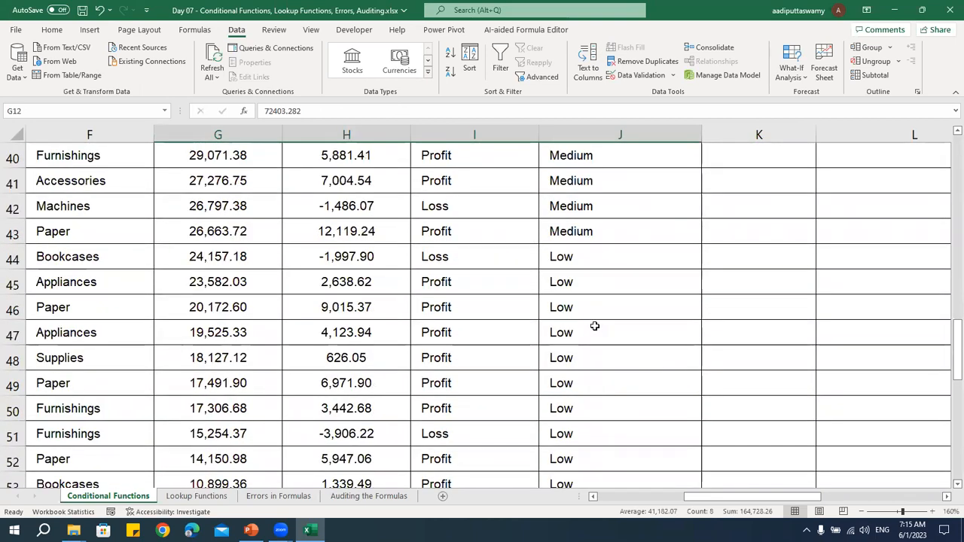
pyautogui.moveTo(231, 258); pyautogui.dragTo(641, 445)
pyautogui.scroll(6, 656, 365)
pyautogui.scroll(7, 657, 365)
pyautogui.click(599, 258)
pyautogui.doubleClick(597, 258)
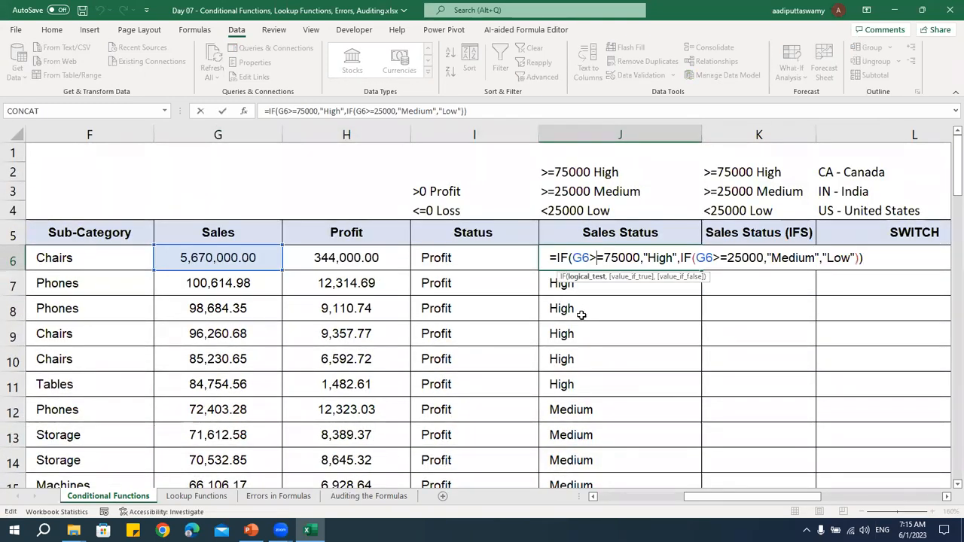
pyautogui.press('Escape')
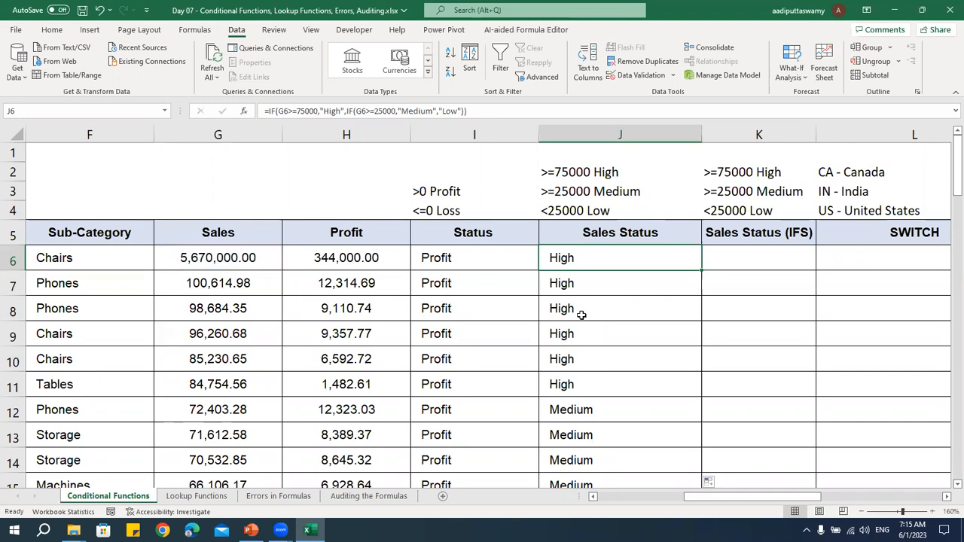
pyautogui.press('Right')
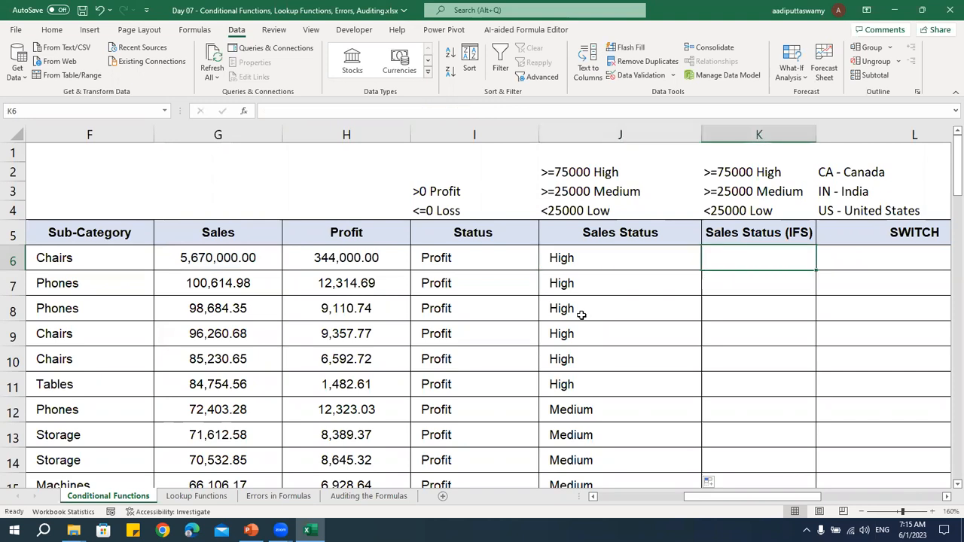
pyautogui.doubleClick(752, 257)
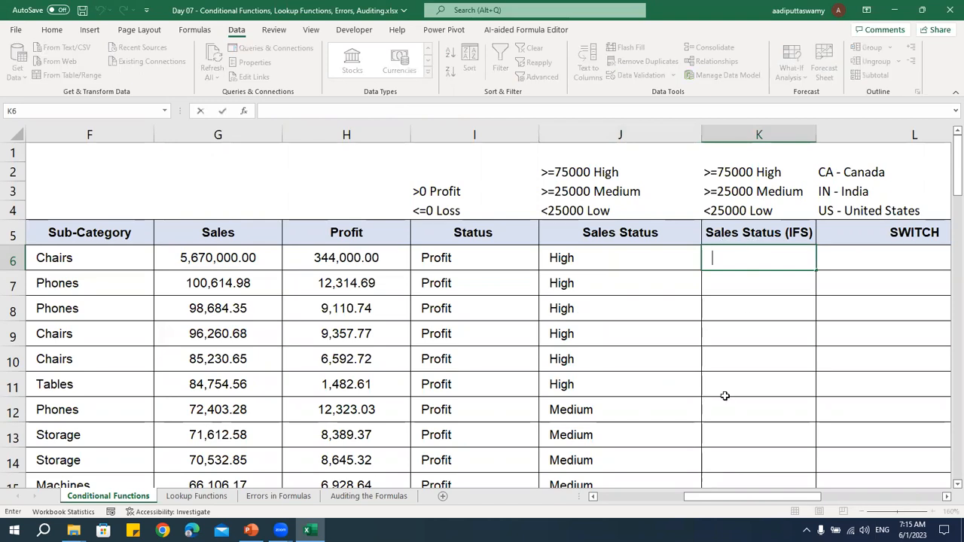
pyautogui.write('=ifs')
pyautogui.press('Tab')
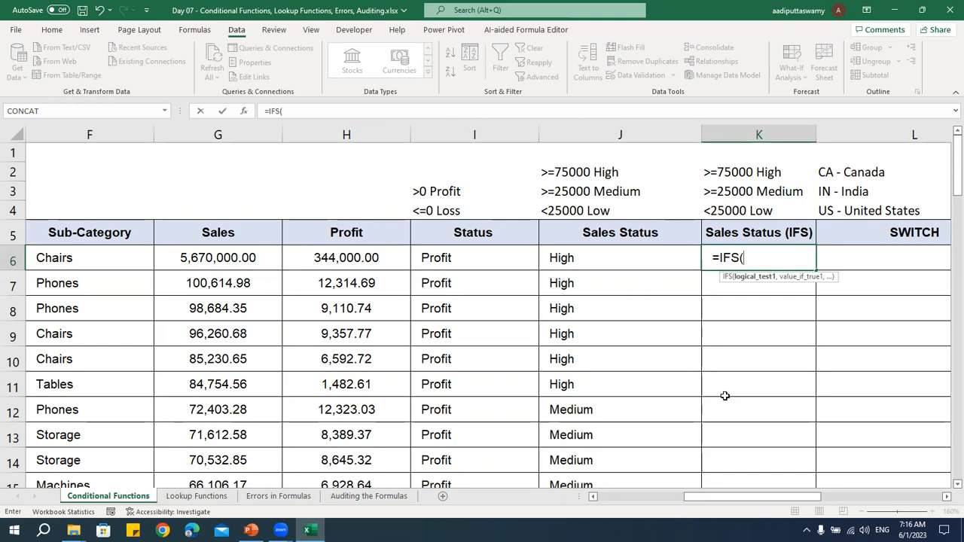
pyautogui.press('Escape')
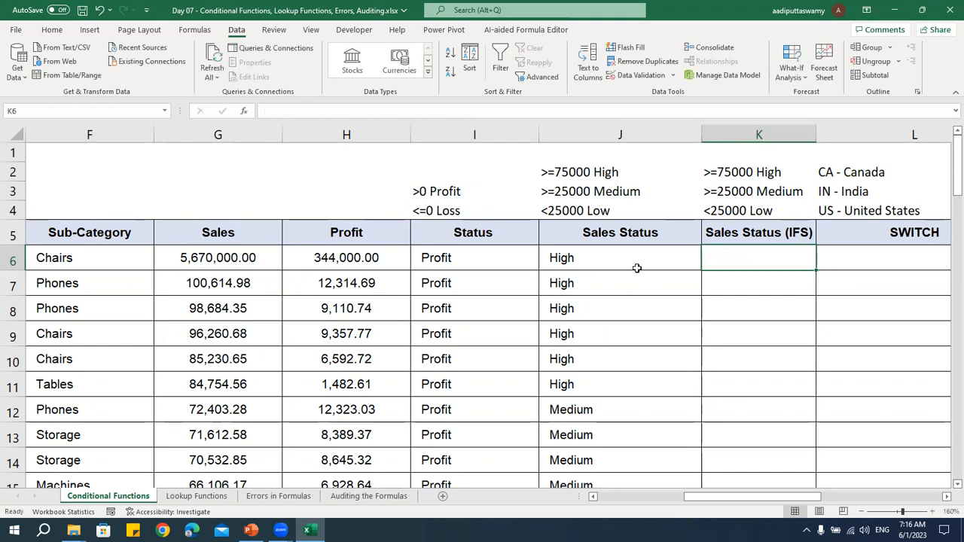
# Examine the full nested IF formula in J6 without changing it
pyautogui.click(598, 261)
pyautogui.doubleClick(599, 261)
pyautogui.moveTo(559, 258); pyautogui.dragTo(821, 380)
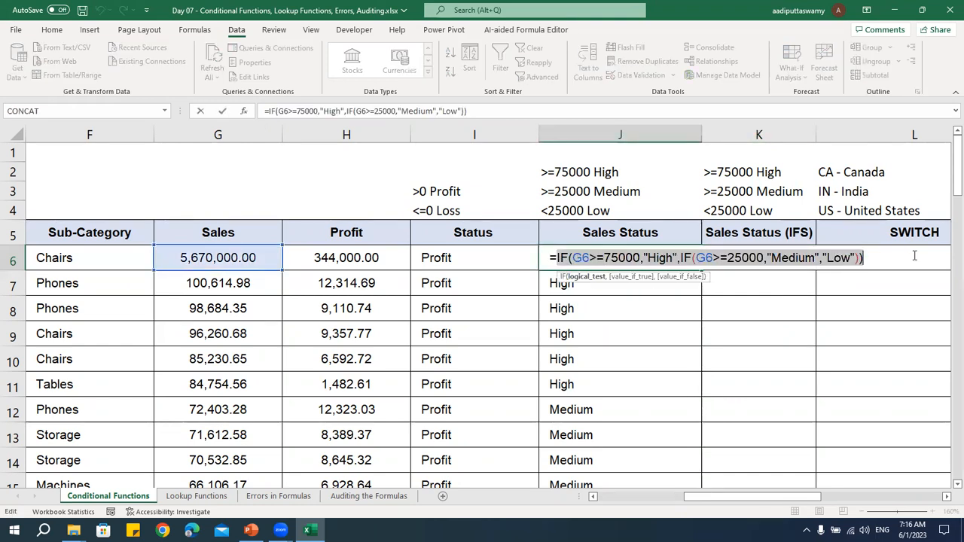
pyautogui.press('Escape')
# Begin an IFS formula in the first Sales Status (IFS) cell, K6, with the test G6>=75000 returning "High"
pyautogui.write('=ifs')
pyautogui.press('Tab')
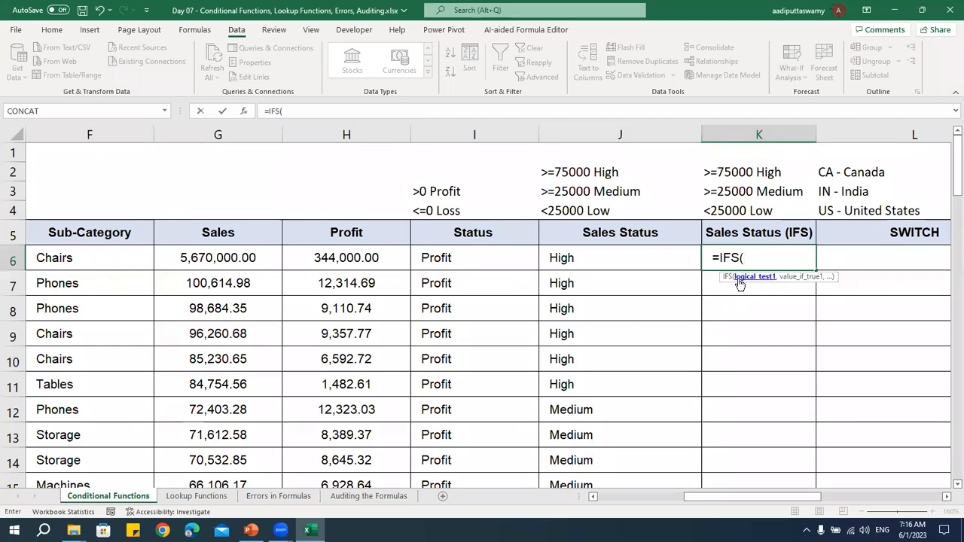
pyautogui.click(232, 262)
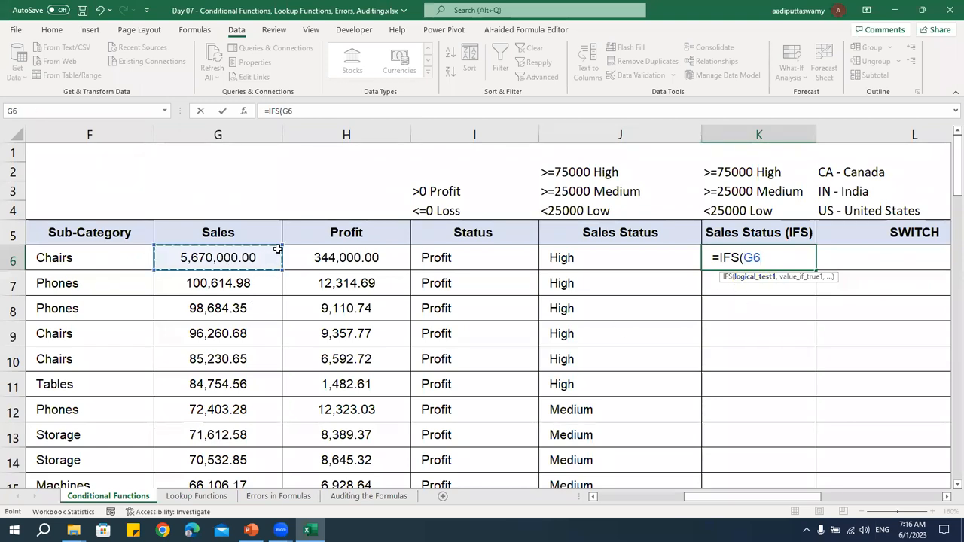
pyautogui.write('>')
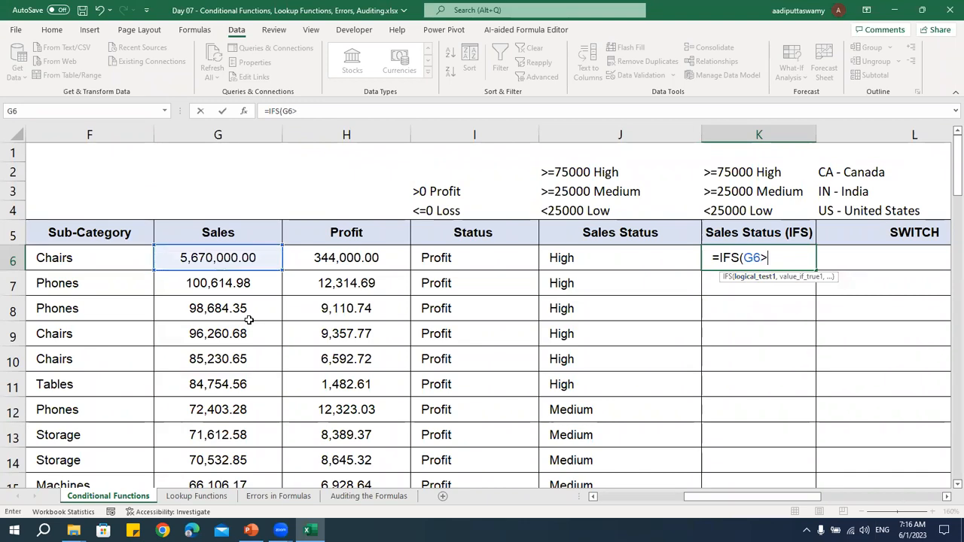
pyautogui.write('=7')
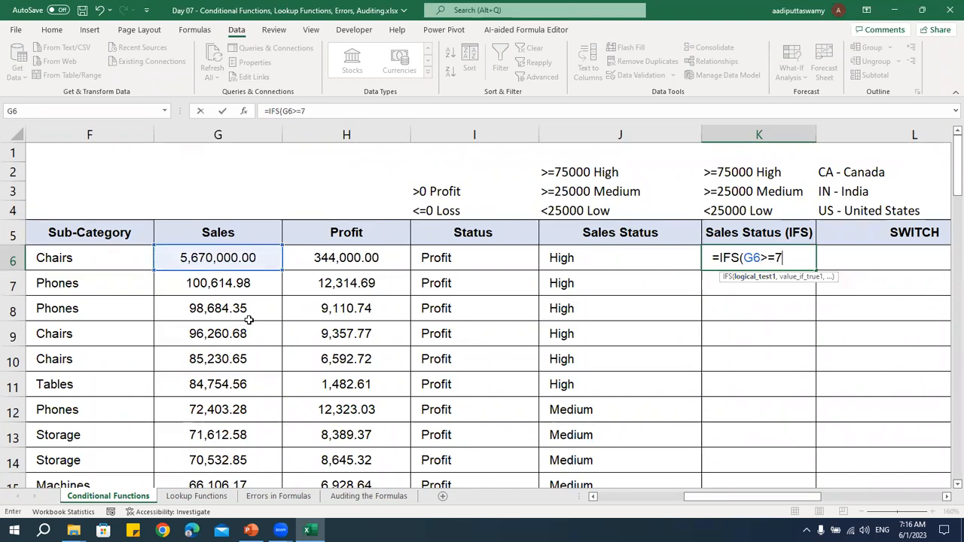
pyautogui.write('5000,')
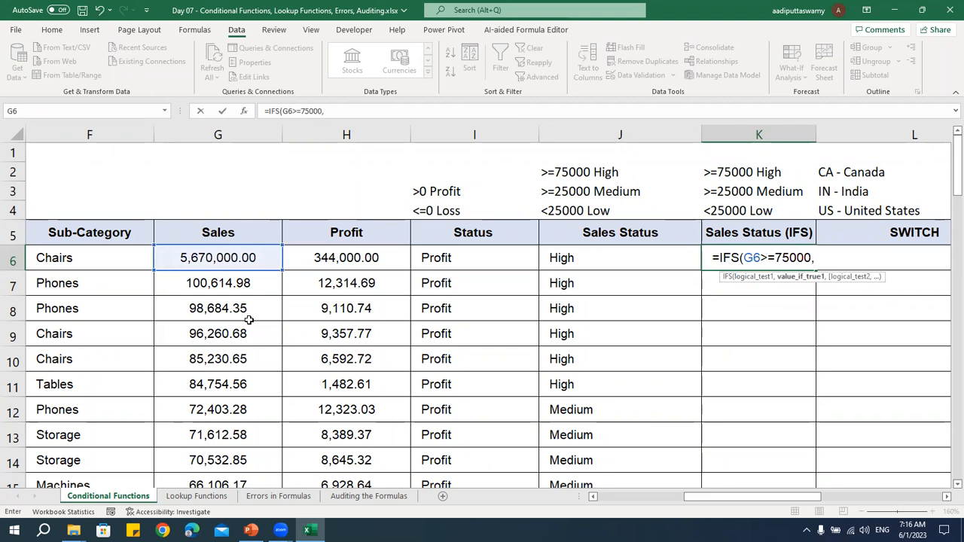
pyautogui.write('"High",')
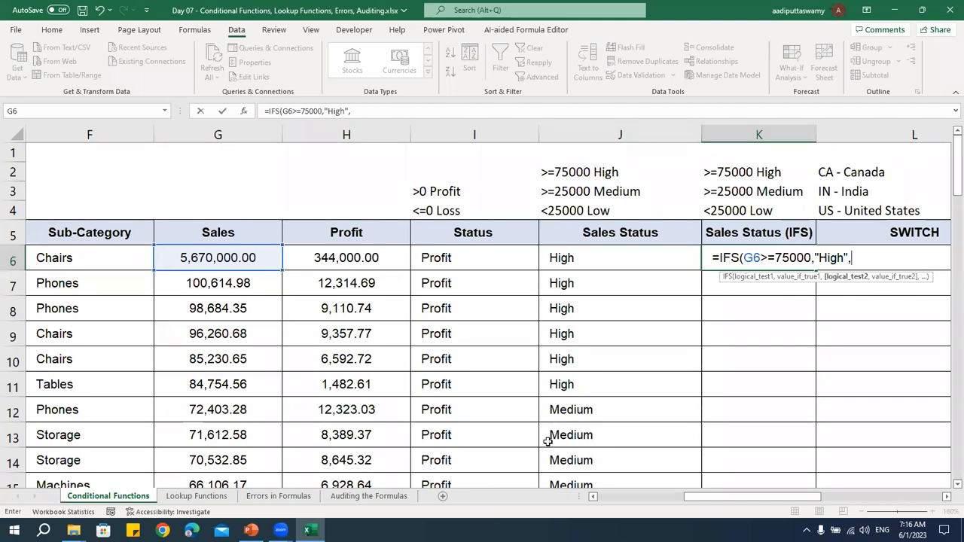
# Add a second condition to the K6 IFS formula, G6>=25000 returning "Medium"
pyautogui.click(254, 257)
pyautogui.write('>=25000,"Mediu')
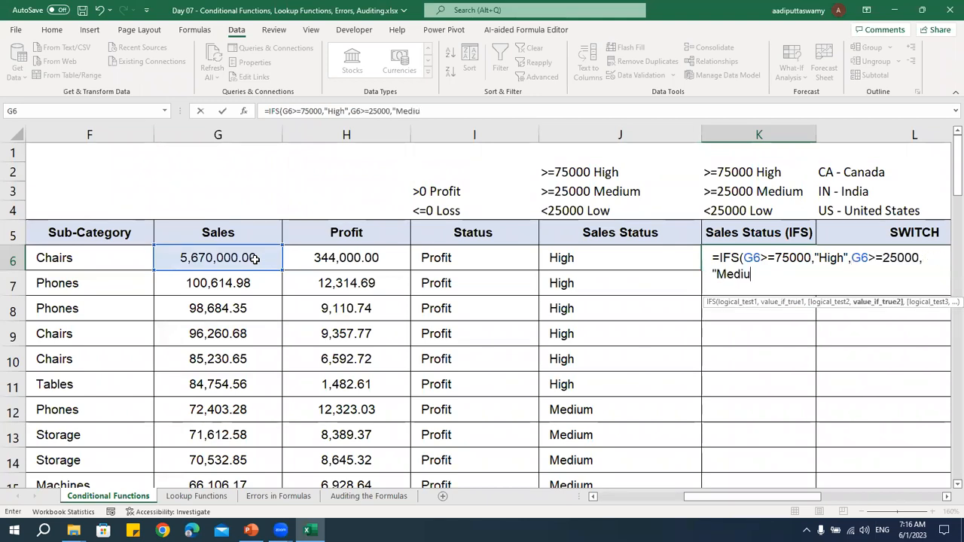
pyautogui.write('m",')
# Finish the K6 IFS formula with G6<25000 returning "Low", and fill it down the Sales Status (IFS) column
pyautogui.click(255, 259)
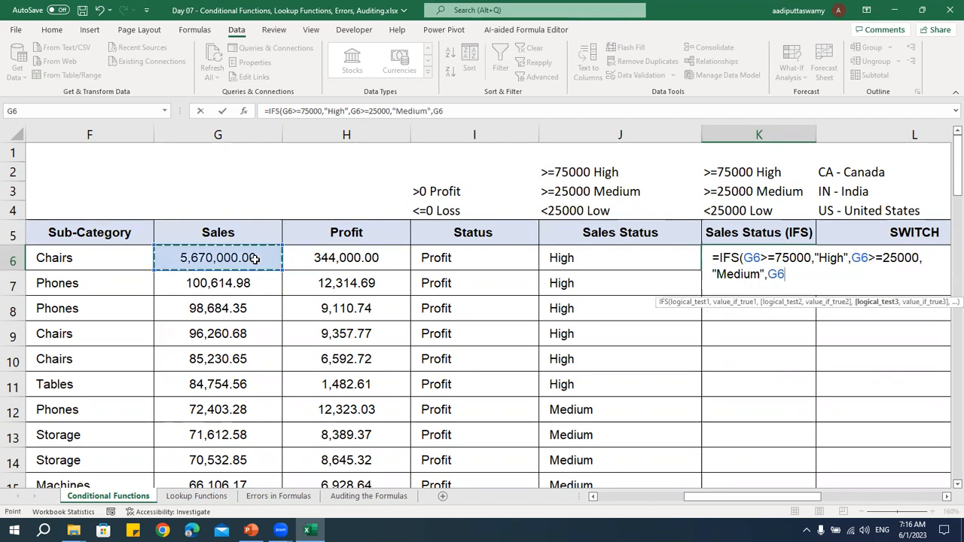
pyautogui.write('<')
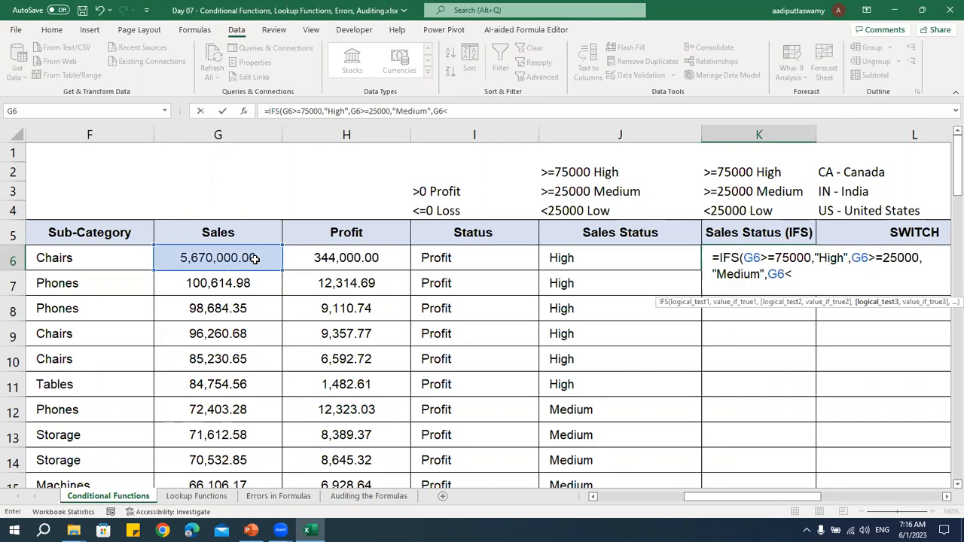
pyautogui.write('25000,')
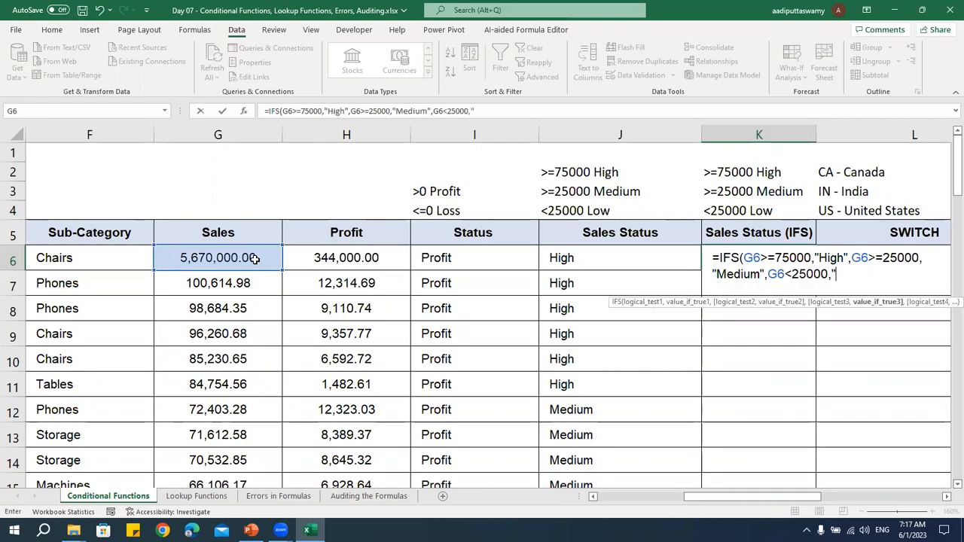
pyautogui.write('"Low"')
pyautogui.hotkey('ctrl', 'Return')
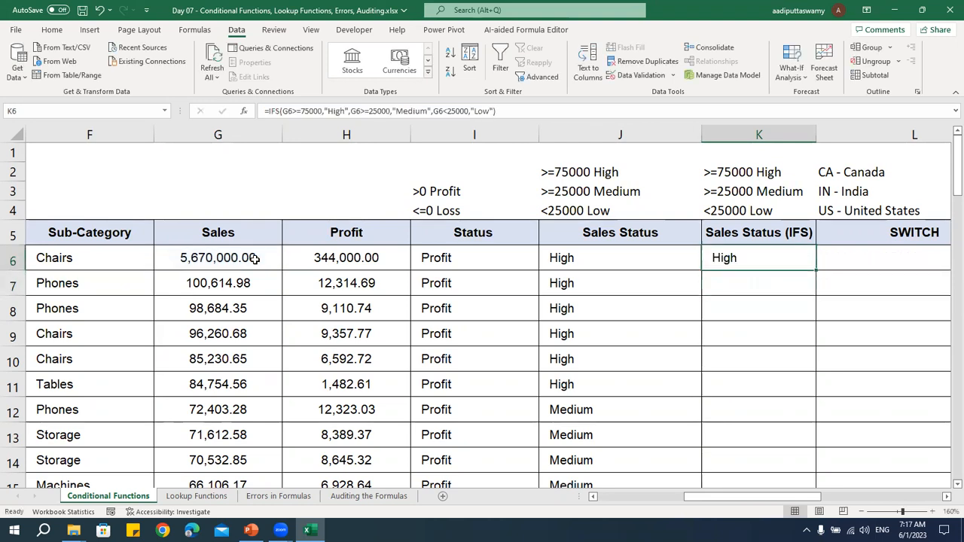
pyautogui.doubleClick(816, 270)
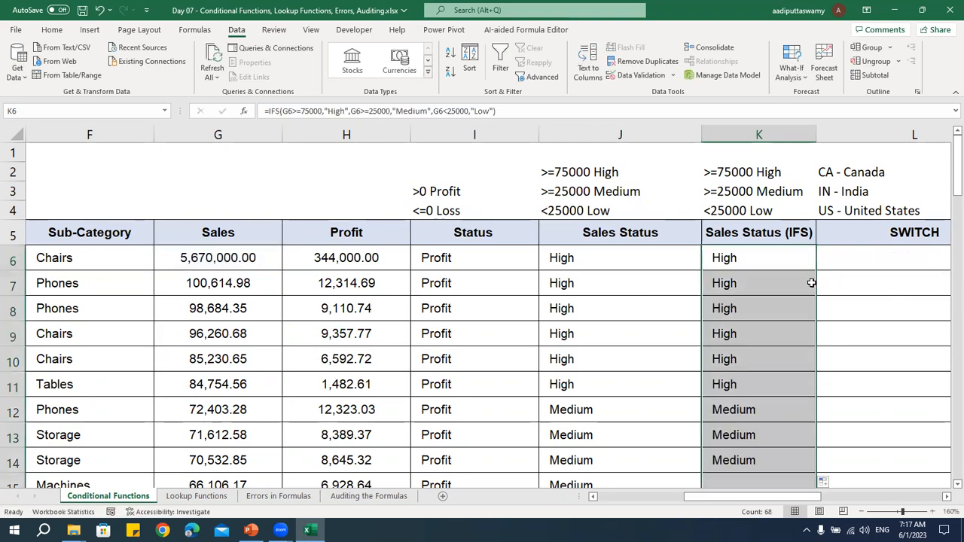
pyautogui.scroll(-12, 766, 345)
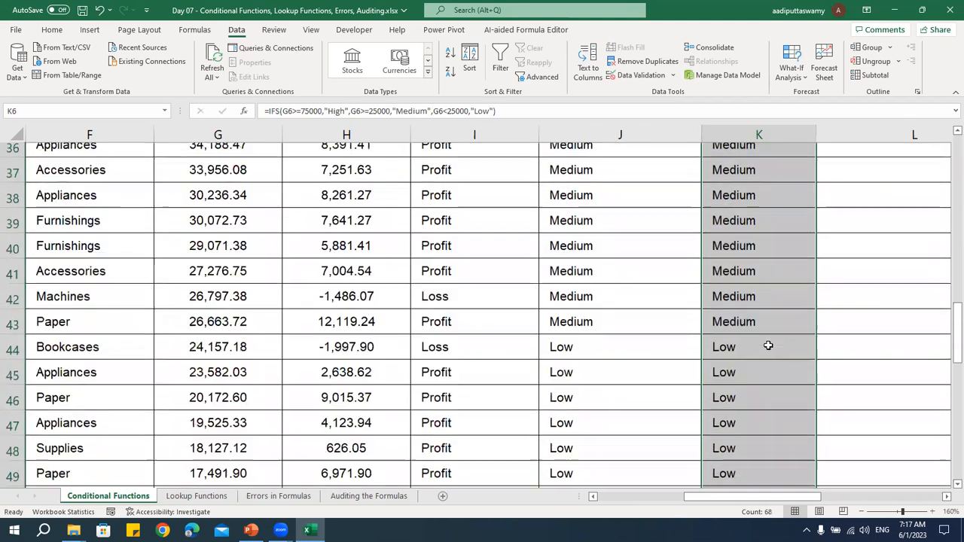
# Compare the nested IF formula in J6 with the IFS formula in K6, leaving both unchanged
pyautogui.scroll(12, 769, 339)
pyautogui.doubleClick(619, 258)
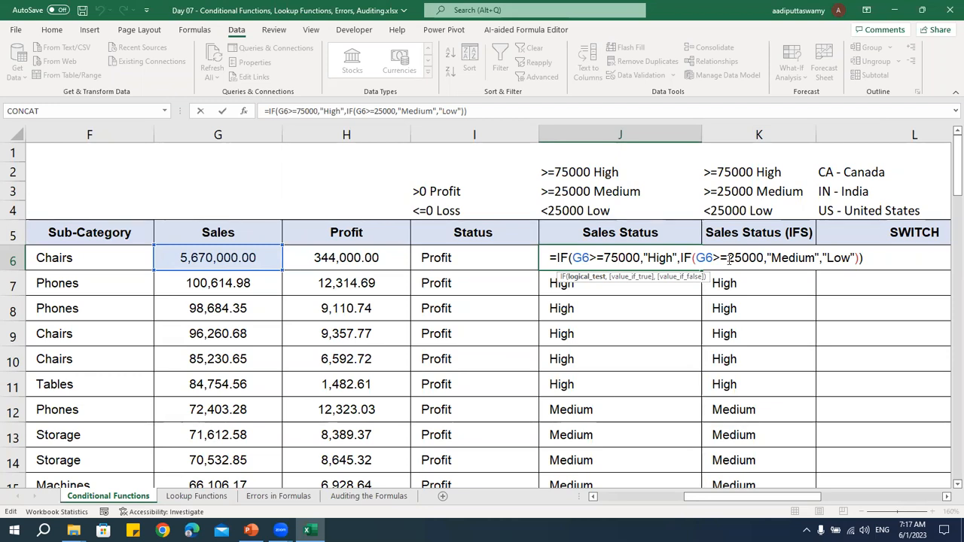
pyautogui.press('Escape')
pyautogui.doubleClick(761, 255)
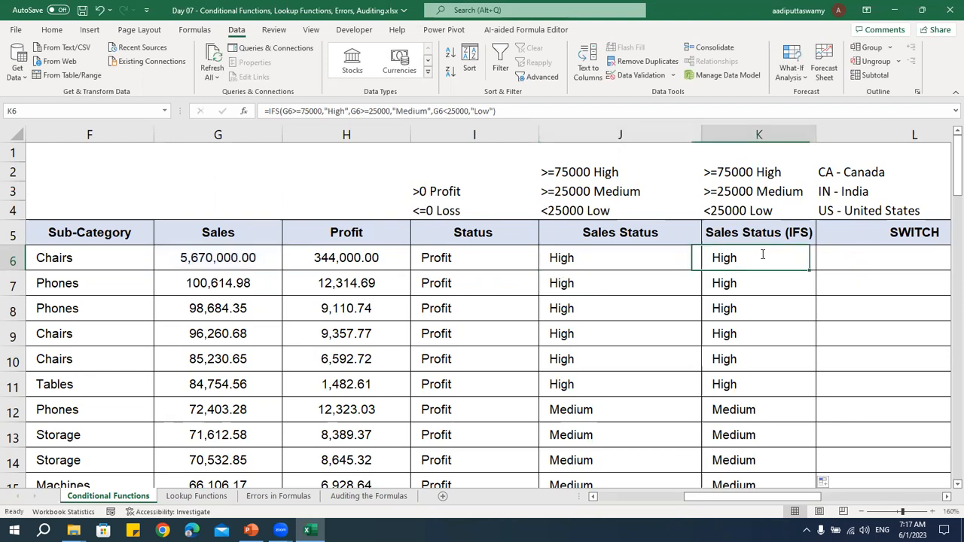
pyautogui.moveTo(721, 258); pyautogui.dragTo(913, 258)
pyautogui.click(843, 257)
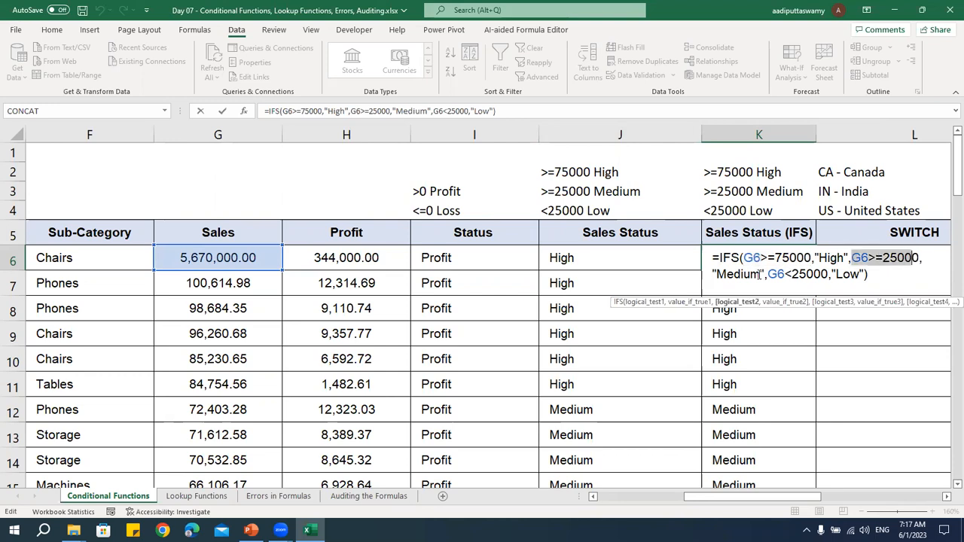
pyautogui.click(761, 274)
pyautogui.press('Escape')
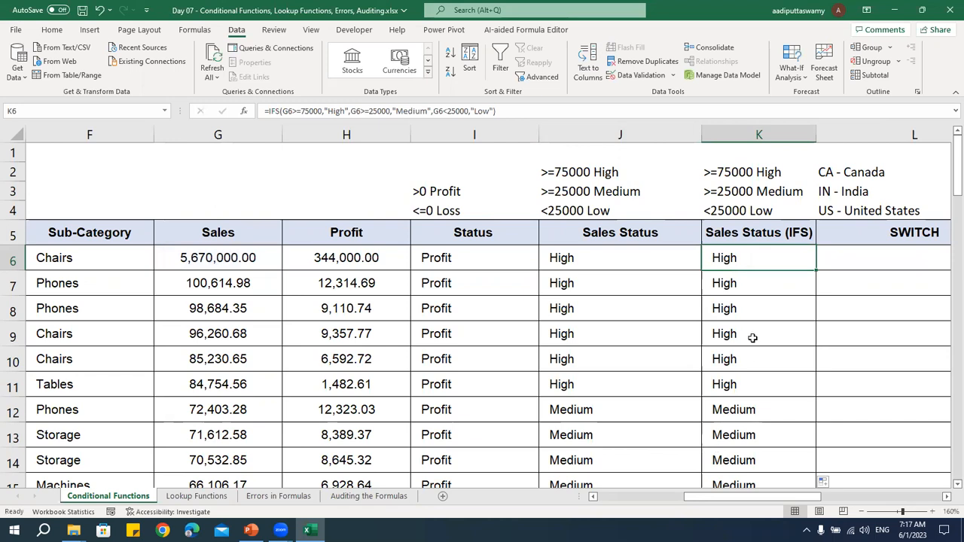
pyautogui.doubleClick(620, 251)
pyautogui.press('Escape')
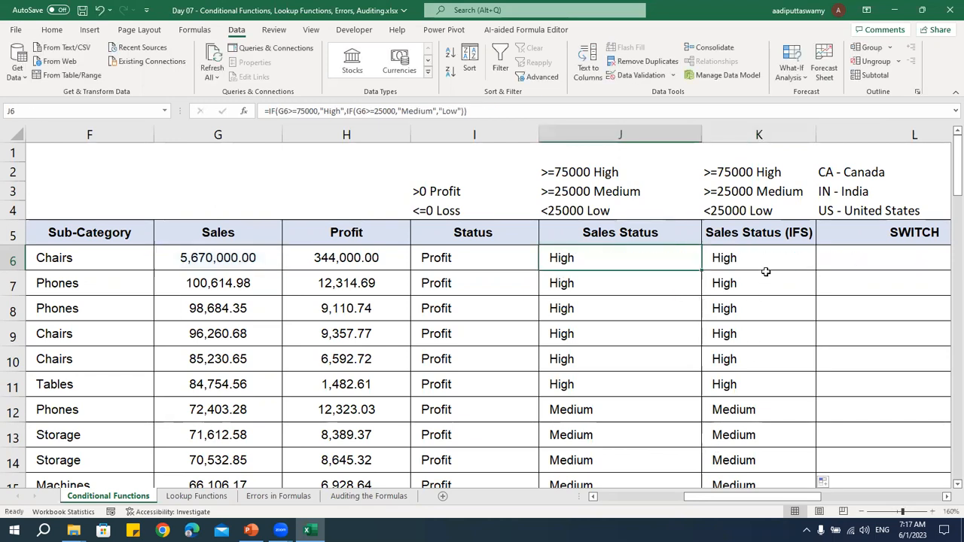
pyautogui.doubleClick(763, 258)
pyautogui.press('Escape')
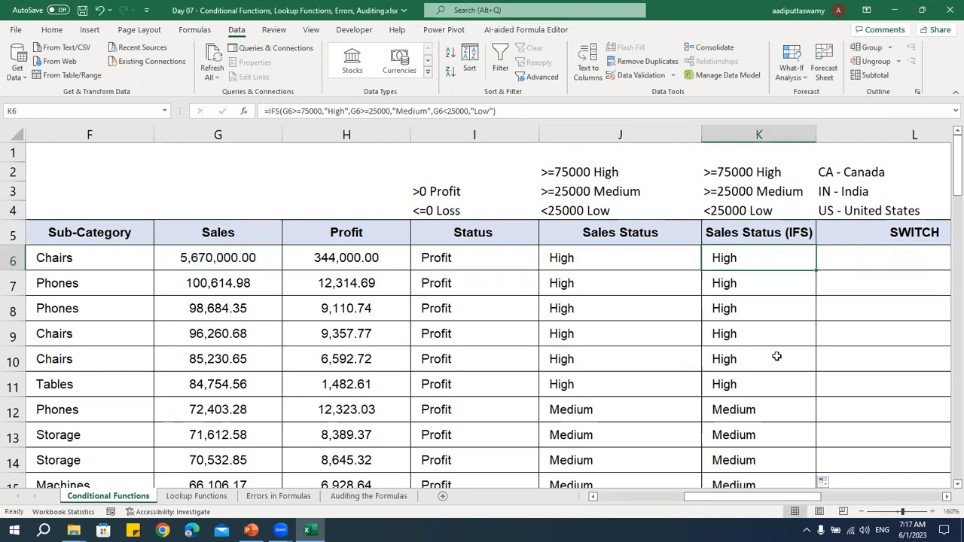
# Reread the conditions of the IFS formula in K6 without editing it
pyautogui.doubleClick(752, 259)
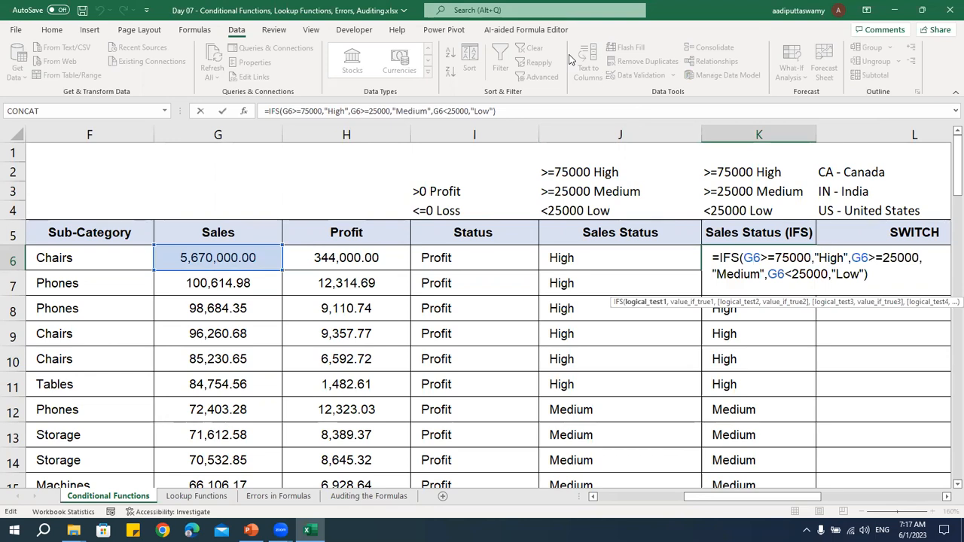
pyautogui.press('Escape')
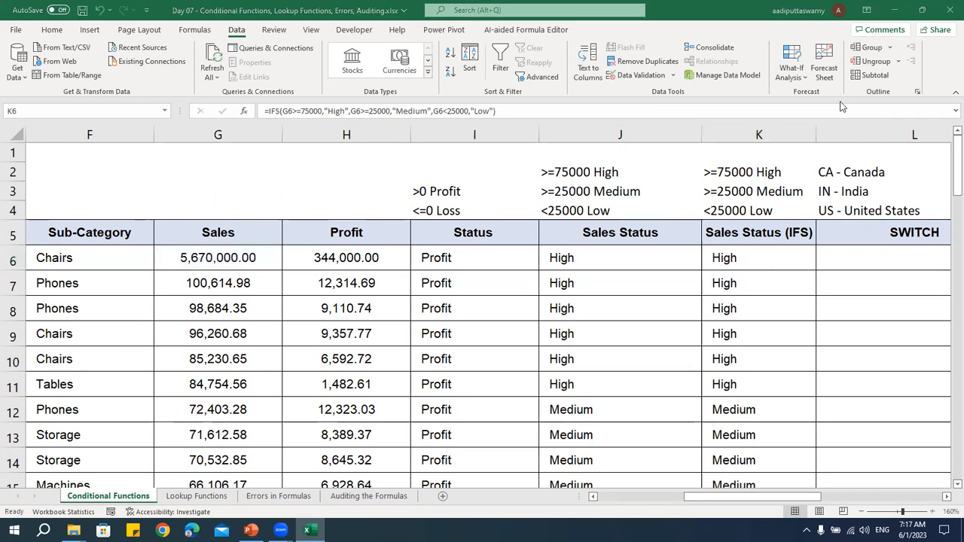
pyautogui.click(757, 258)
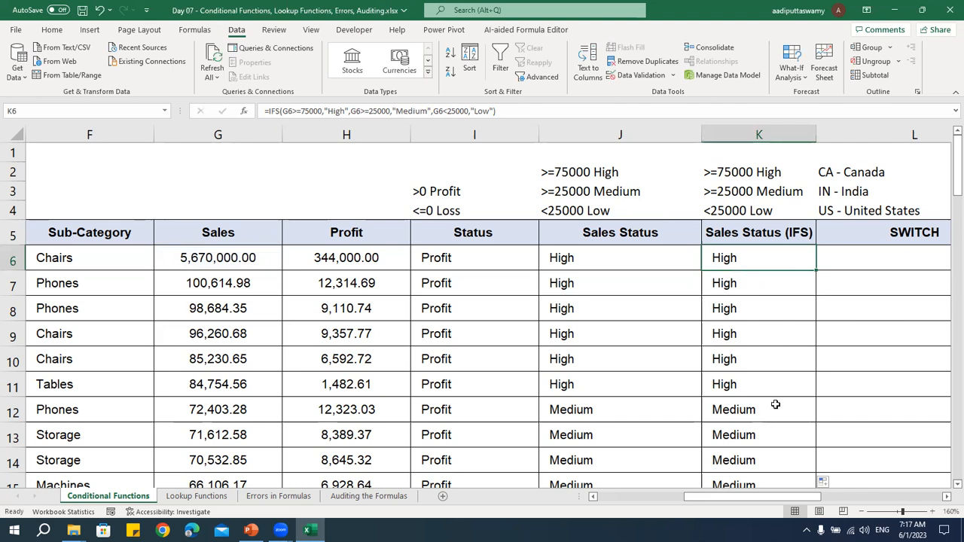
pyautogui.doubleClick(758, 261)
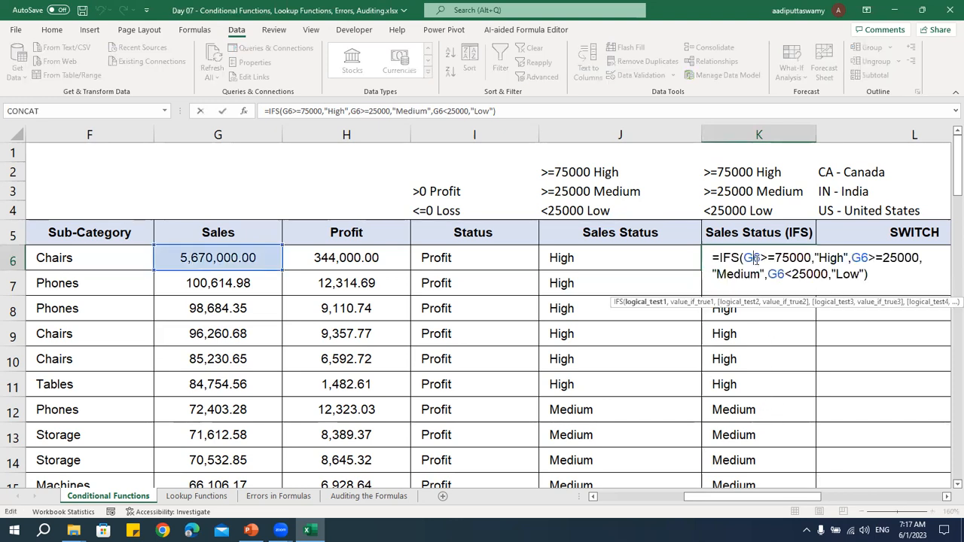
pyautogui.press('Escape')
# Examine the Sales Status (IFS) results around rows 6 to 12, where the label changes from High to Medium
pyautogui.moveTo(759, 373); pyautogui.dragTo(226, 258)
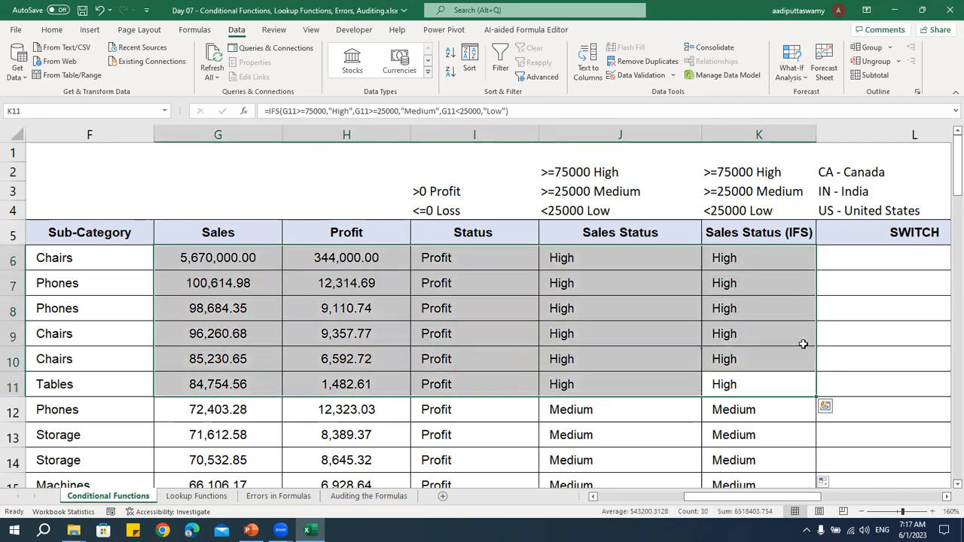
pyautogui.scroll(-2, 804, 343)
pyautogui.click(736, 281)
pyautogui.scroll(2, 679, 310)
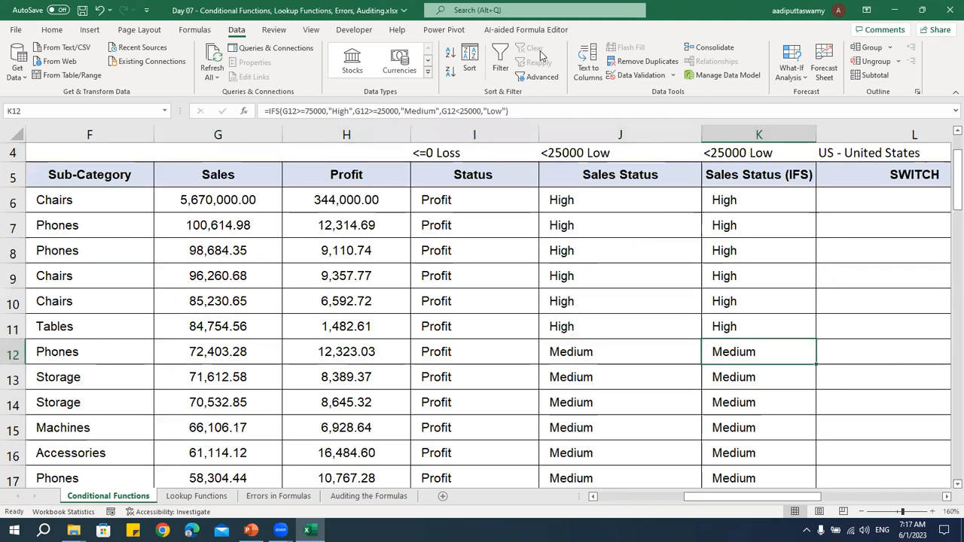
pyautogui.click(540, 55)
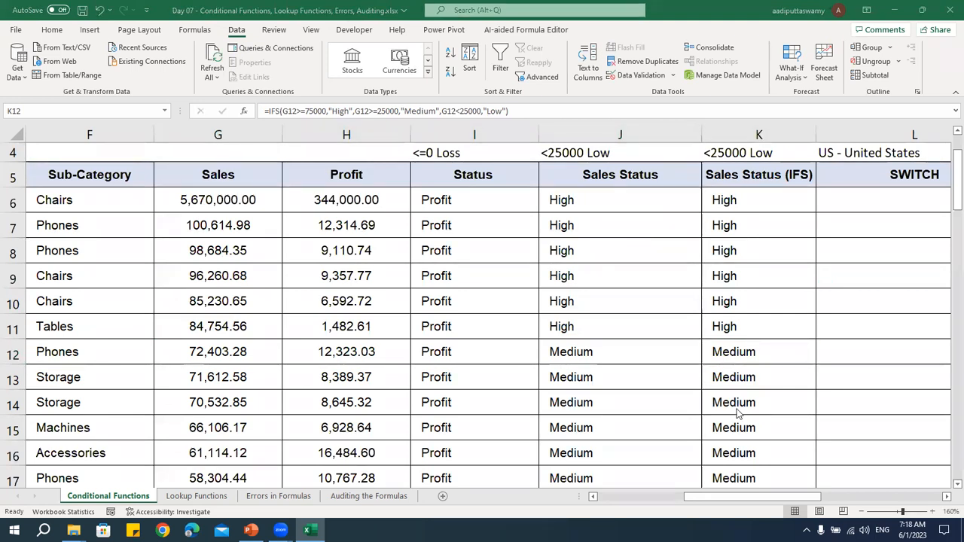
pyautogui.click(761, 361)
pyautogui.click(750, 203)
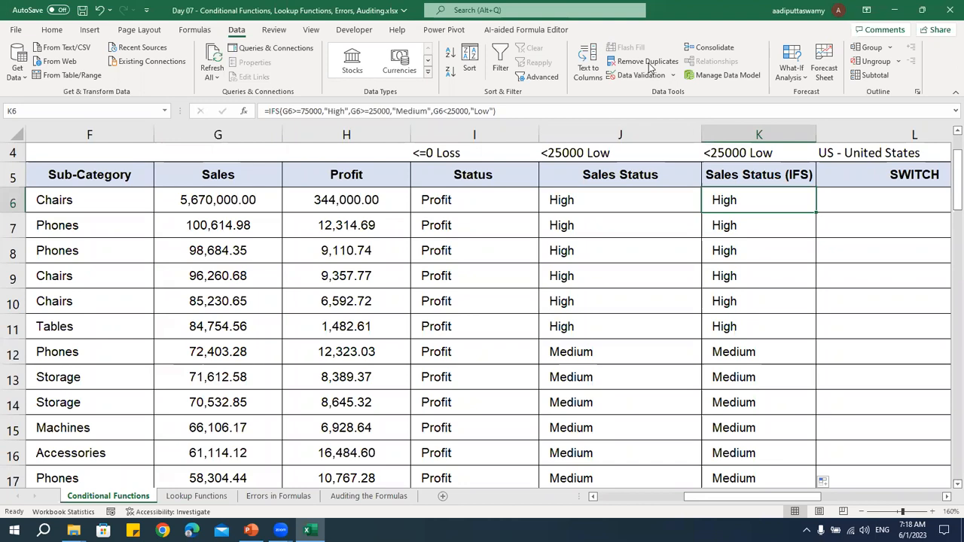
pyautogui.click(651, 67)
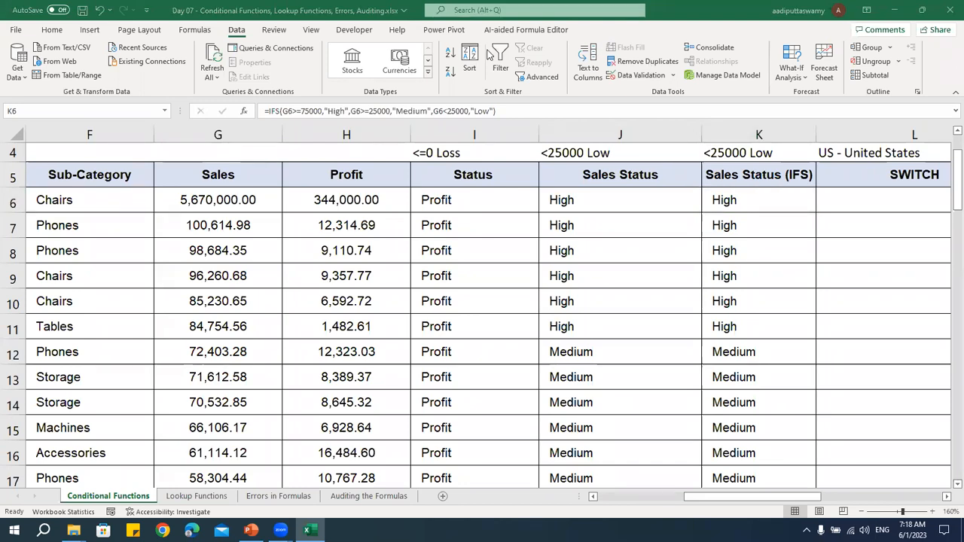
# Check the Sales values in G6:G11 against the High labels in K6:K11
pyautogui.click(750, 205)
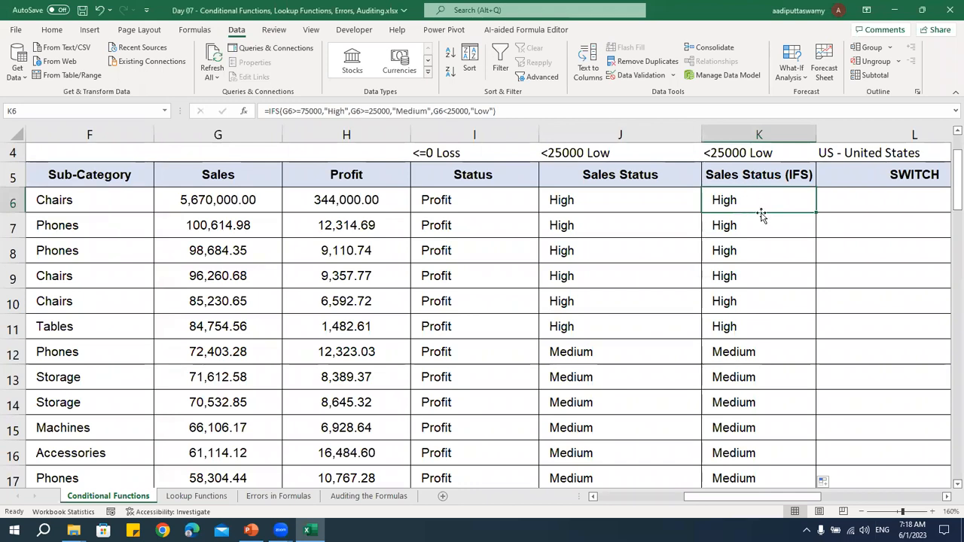
pyautogui.scroll(1, 760, 216)
pyautogui.scroll(-1, 781, 270)
pyautogui.moveTo(756, 216); pyautogui.dragTo(239, 324)
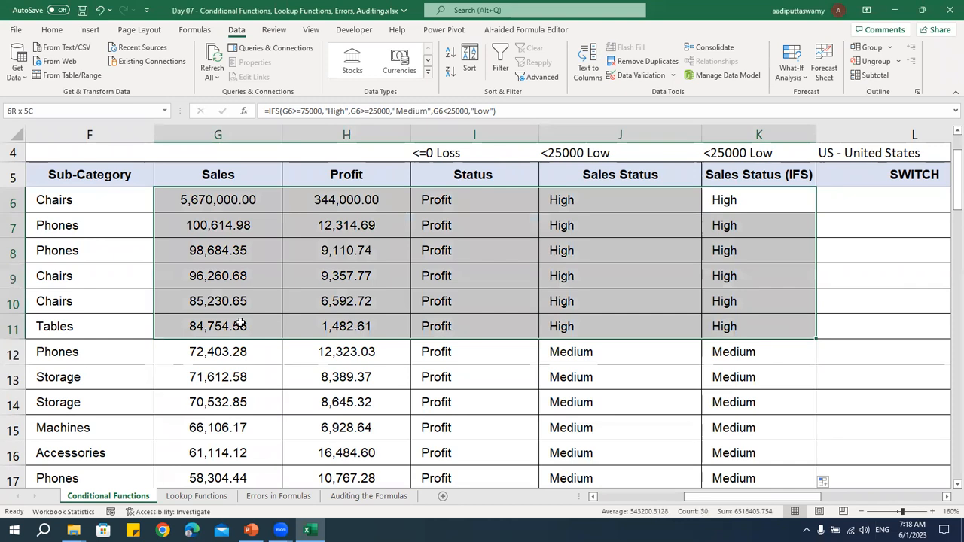
pyautogui.moveTo(233, 205); pyautogui.dragTo(267, 327)
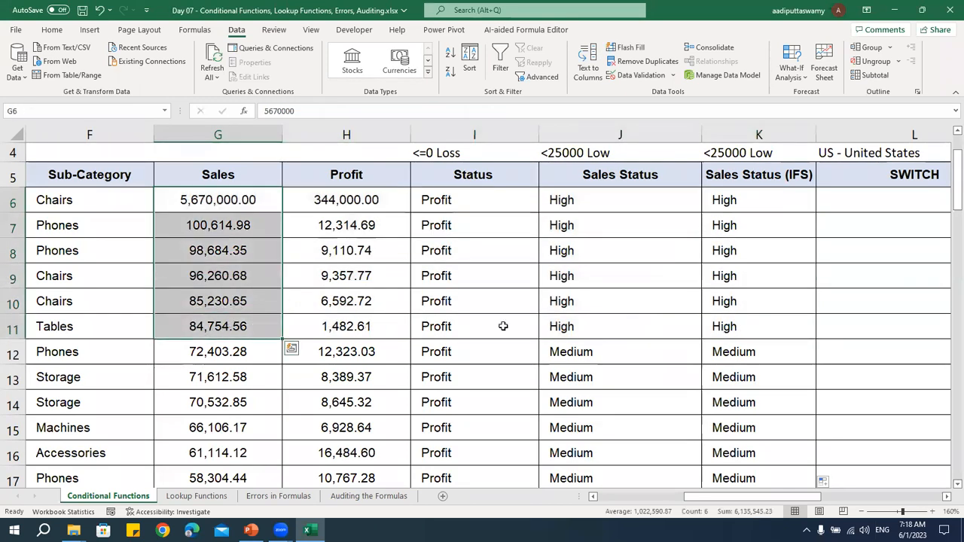
pyautogui.moveTo(745, 325); pyautogui.dragTo(738, 198)
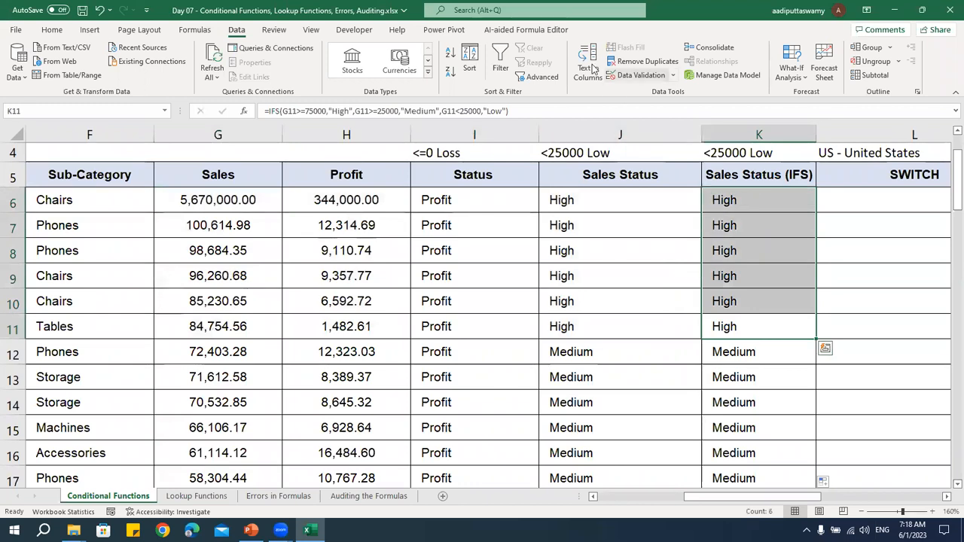
pyautogui.click(683, 259)
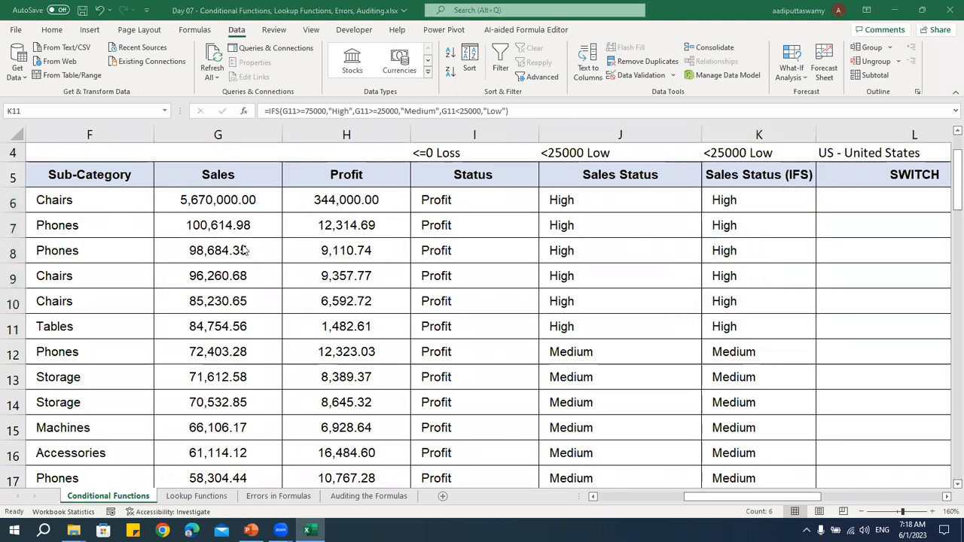
# Compare the Profit and Sales values of the first rows to see which column the IFS labels are based on
pyautogui.moveTo(354, 199); pyautogui.dragTo(353, 348)
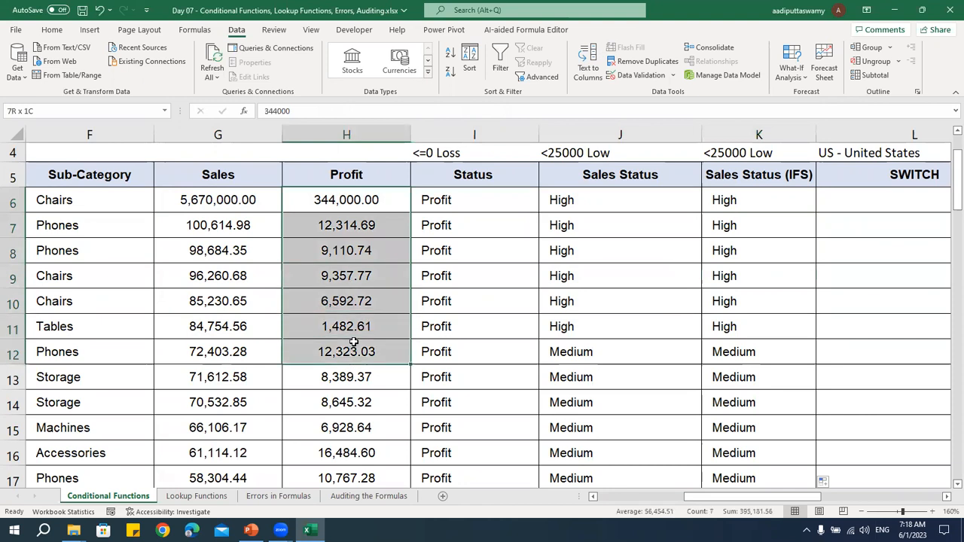
pyautogui.moveTo(240, 199); pyautogui.dragTo(239, 355)
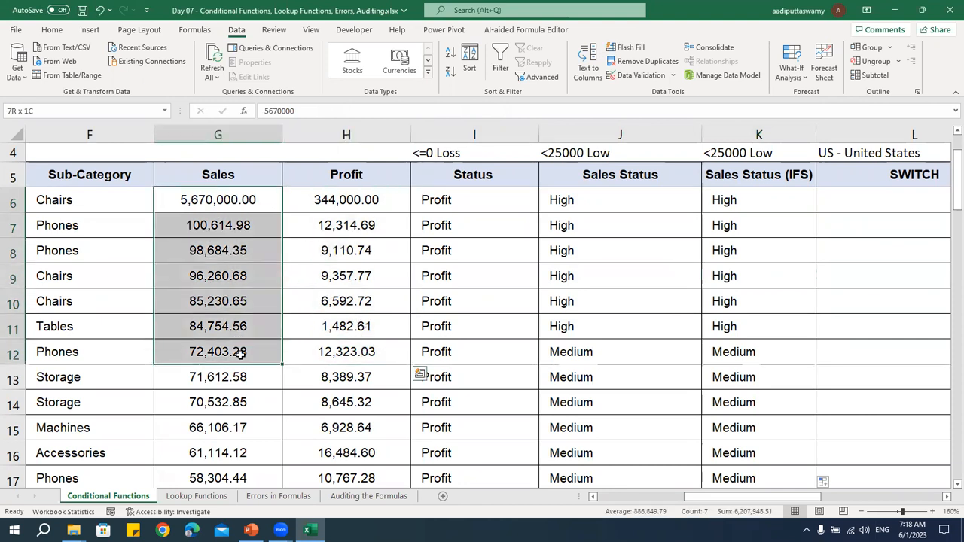
pyautogui.moveTo(354, 200); pyautogui.dragTo(362, 325)
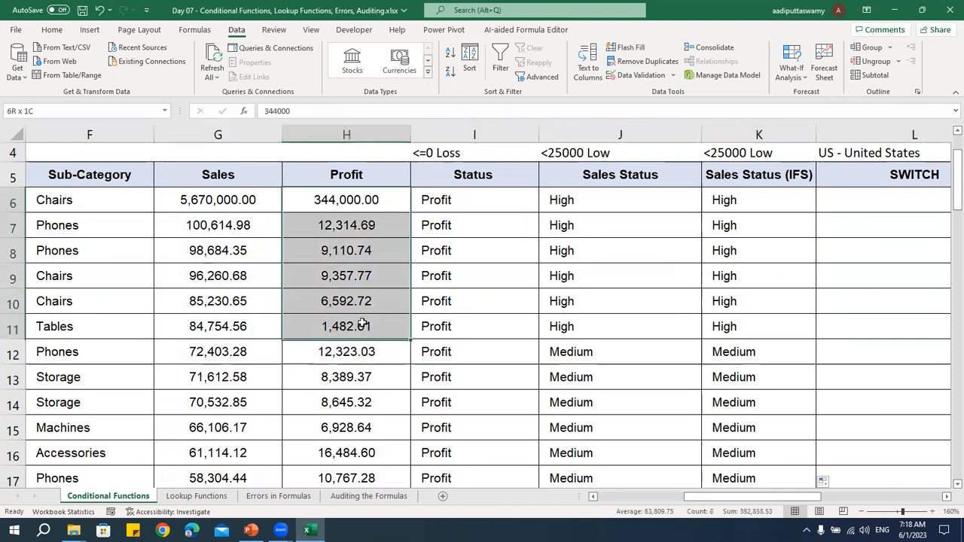
pyautogui.moveTo(220, 194); pyautogui.dragTo(233, 336)
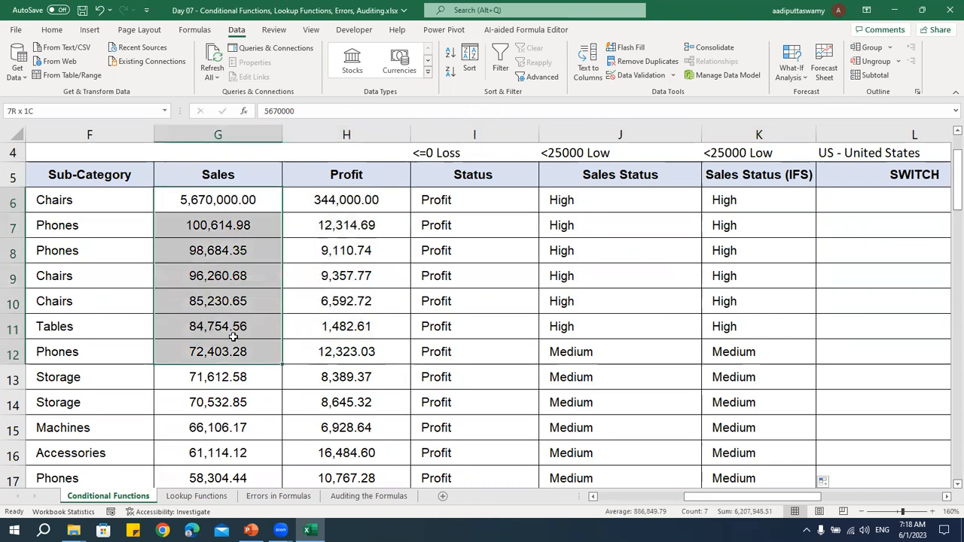
pyautogui.moveTo(744, 330); pyautogui.dragTo(742, 199)
pyautogui.moveTo(235, 198); pyautogui.dragTo(255, 333)
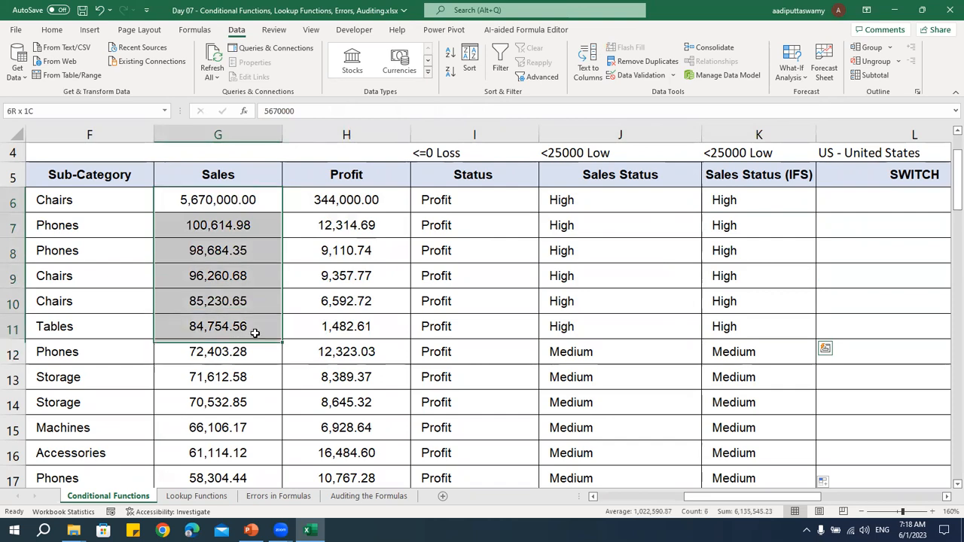
# Examine the Sales amounts behind the Medium and Low labels further down the table
pyautogui.scroll(-1, 241, 317)
pyautogui.moveTo(226, 285); pyautogui.dragTo(226, 358)
pyautogui.moveTo(222, 405)
pyautogui.mouseDown()
pyautogui.moveTo(256, 398)
pyautogui.moveTo(282, 260)
pyautogui.moveTo(267, 220)
pyautogui.moveTo(237, 204)
pyautogui.moveTo(226, 411)
pyautogui.mouseUp()
pyautogui.scroll(-5, 226, 406)
pyautogui.scroll(-6, 252, 403)
pyautogui.scroll(2, 873, 291)
pyautogui.scroll(11, 873, 291)
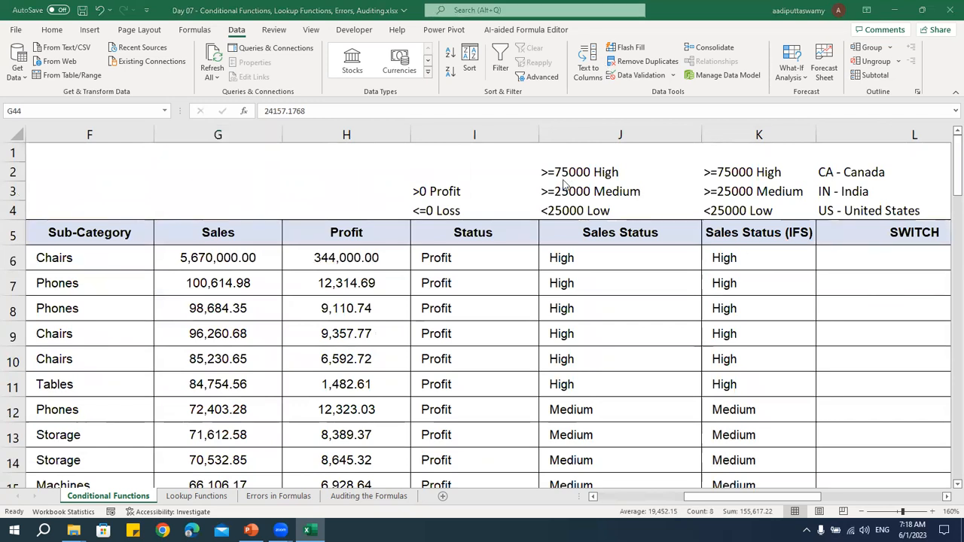
# Review the Profit values in H6:H11 and the formulas in the first row's Status and Sales Status cells
pyautogui.moveTo(379, 262); pyautogui.dragTo(379, 388)
pyautogui.click(489, 266)
pyautogui.press('Right')
pyautogui.press('Right')
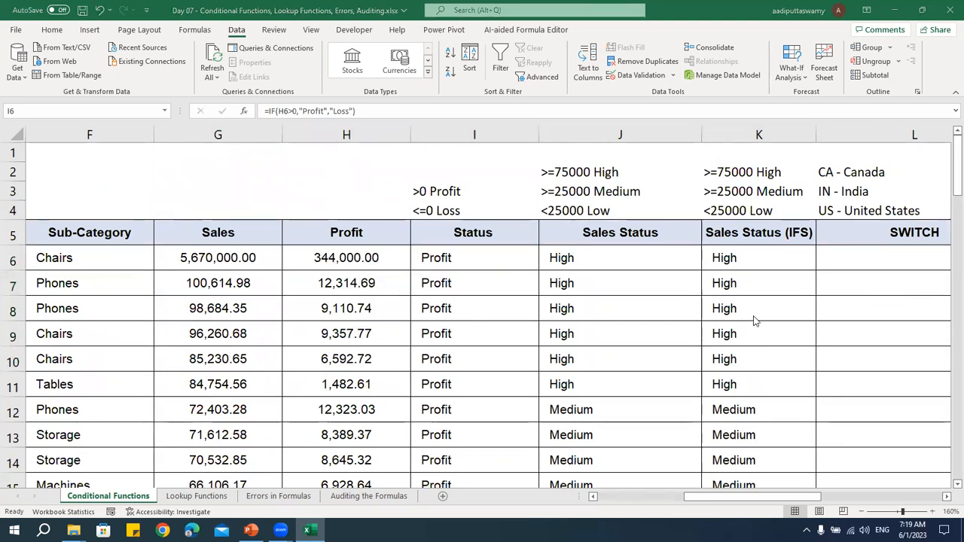
# Examine the empty SWITCH column from L6, its CA, IN and US country key, and the neighbouring columns in row 6
pyautogui.click(947, 499)
pyautogui.click(947, 499)
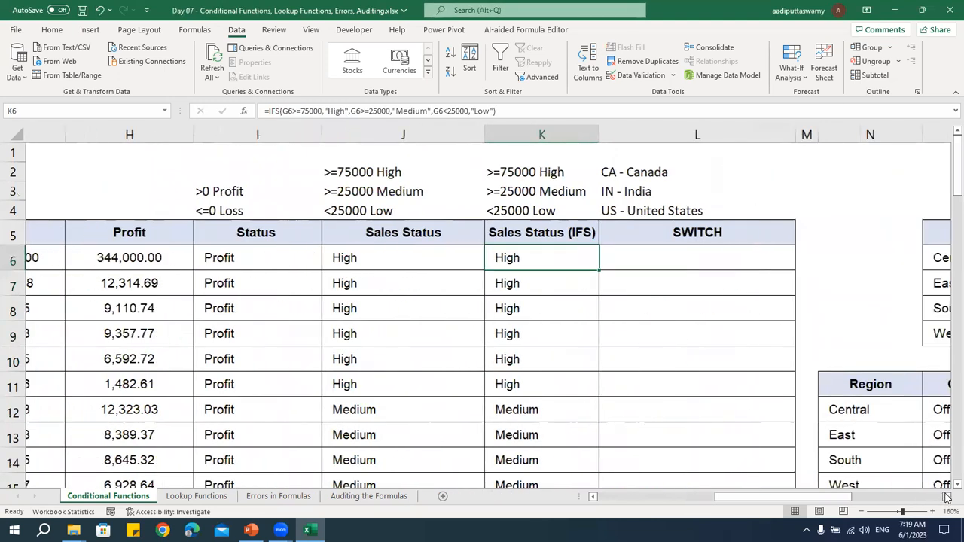
pyautogui.click(661, 265)
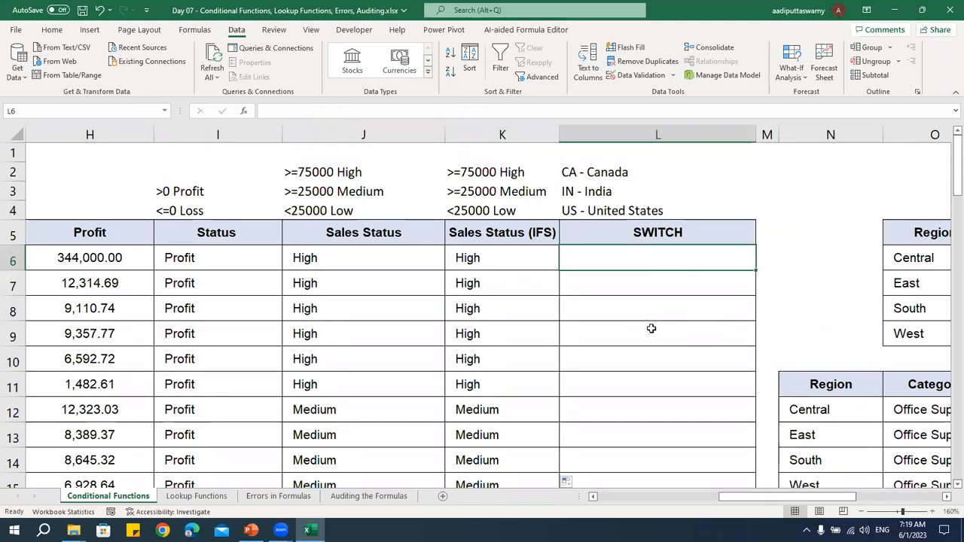
pyautogui.press('Left')
pyautogui.press('Left')
pyautogui.press('Left')
pyautogui.press('Left')
pyautogui.press('Left')
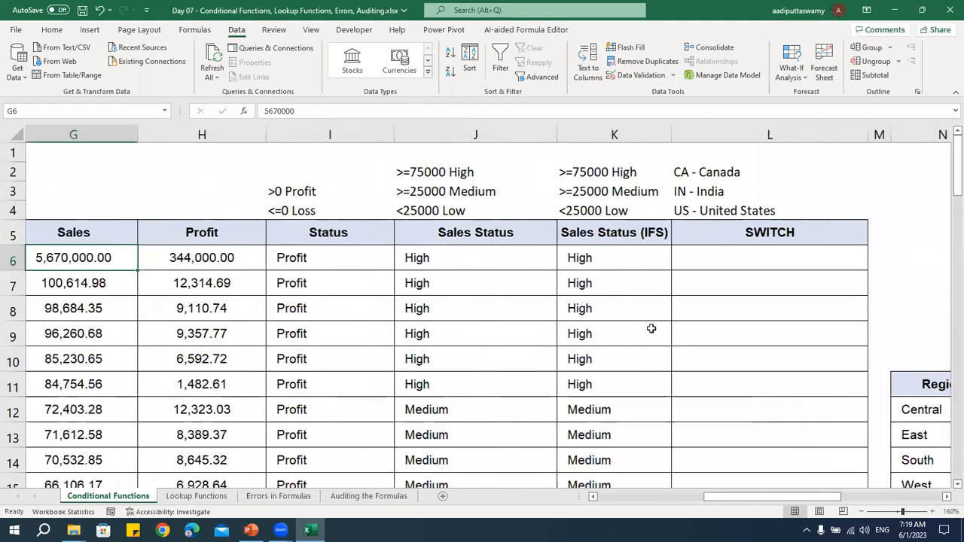
pyautogui.press('Right')
pyautogui.press('Right')
pyautogui.press('Right')
pyautogui.press('Right')
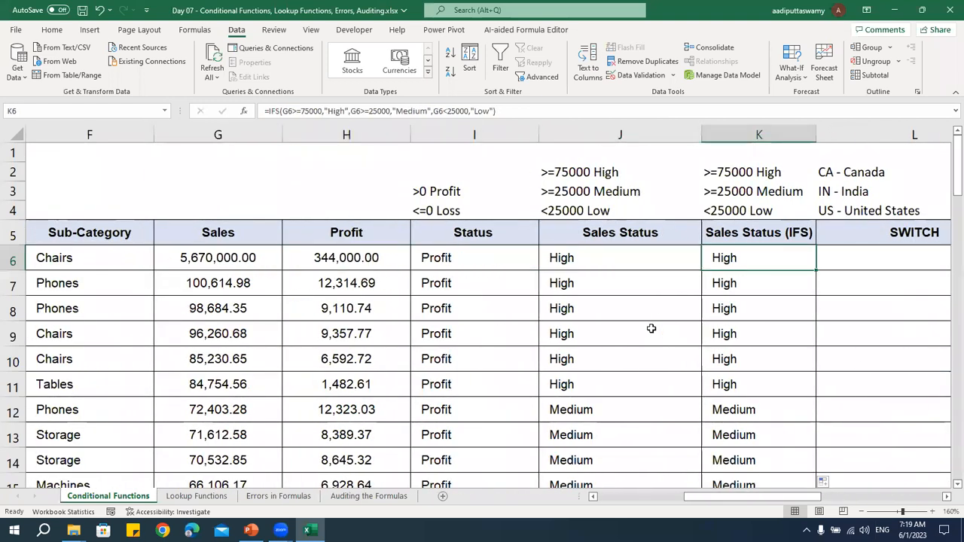
pyautogui.press('Right')
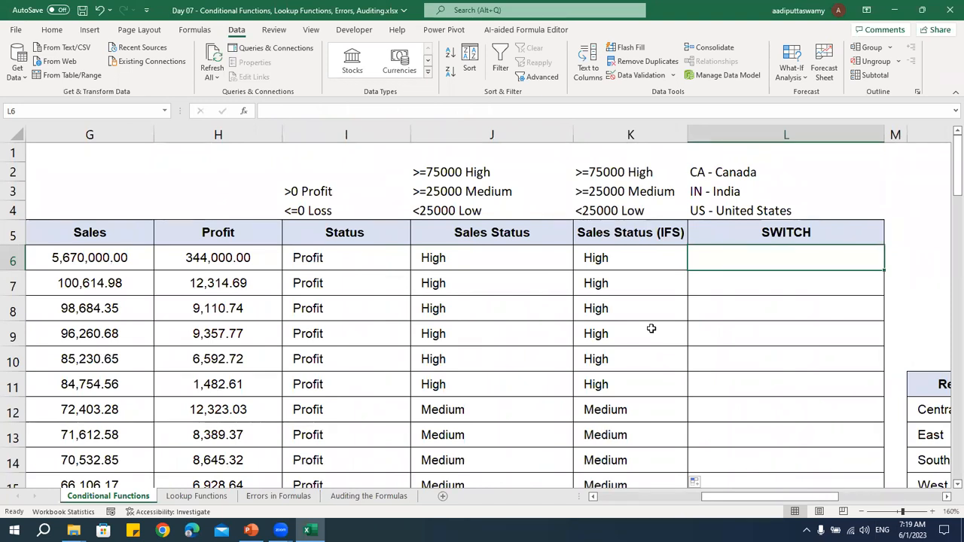
# Go to the first Order ID cell, C6, and highlight its CA country prefix
pyautogui.press('Left')
pyautogui.press('Left')
pyautogui.press('Left')
pyautogui.press('Left')
pyautogui.press('Left')
pyautogui.press('Left')
pyautogui.press('Left')
pyautogui.press('Left')
pyautogui.press('Left')
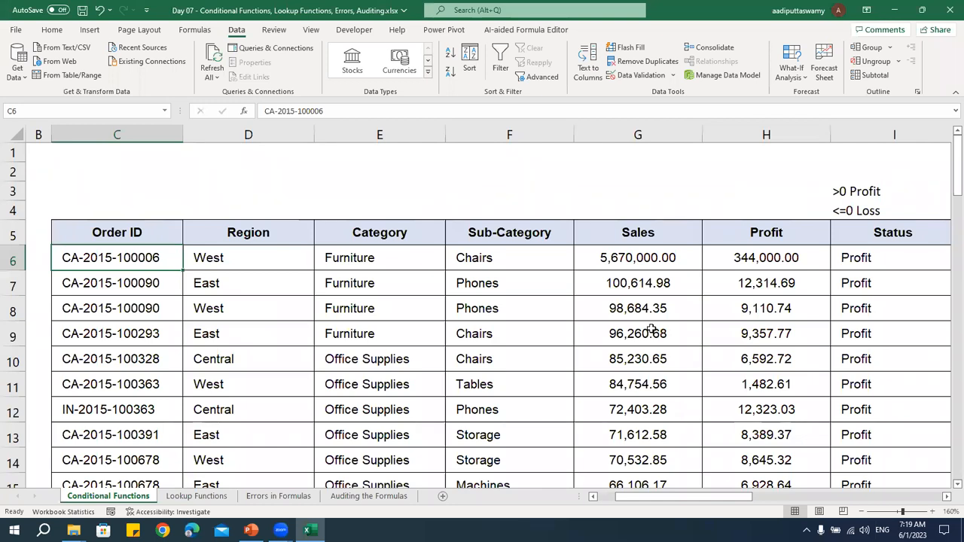
pyautogui.doubleClick(113, 258)
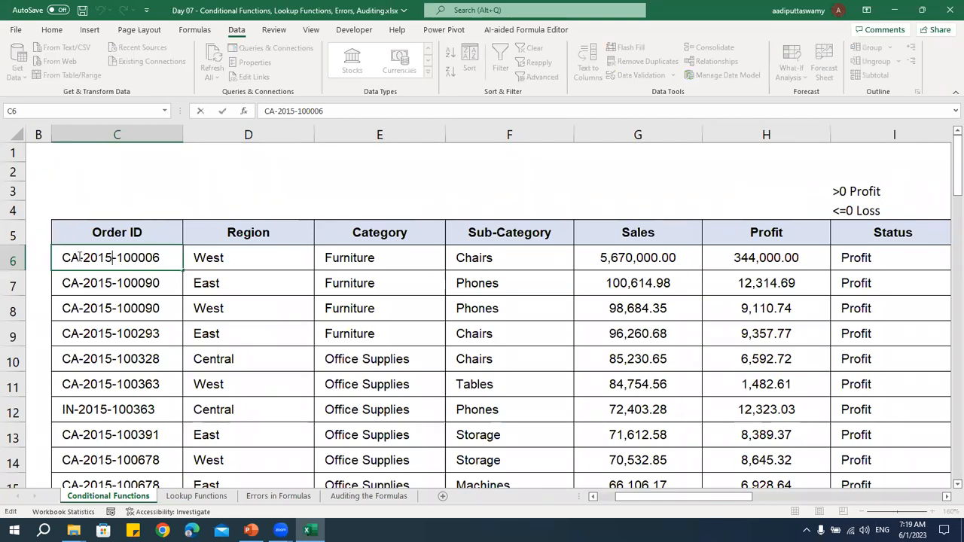
pyautogui.doubleClick(70, 258)
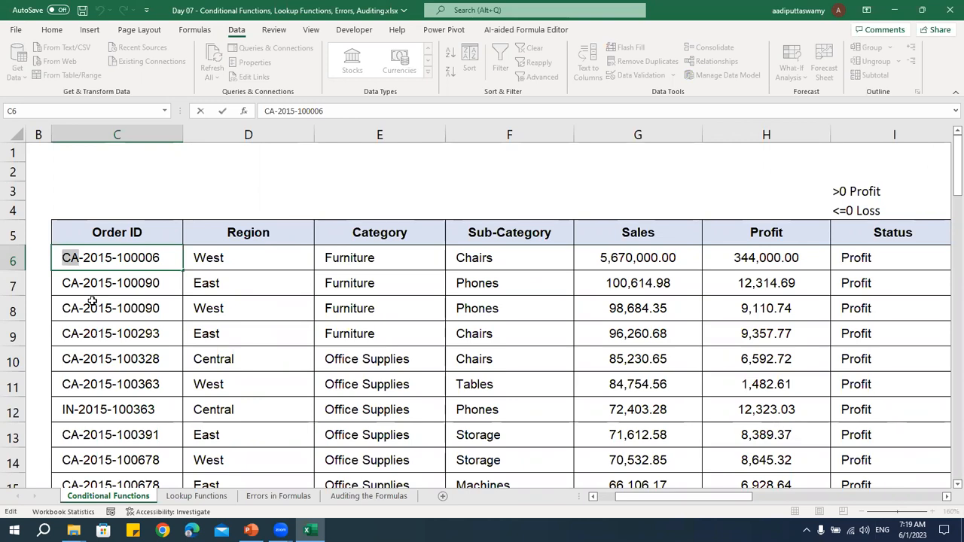
# Look down the Order ID column for other country prefixes and highlight the US prefix in C40
pyautogui.press('Escape')
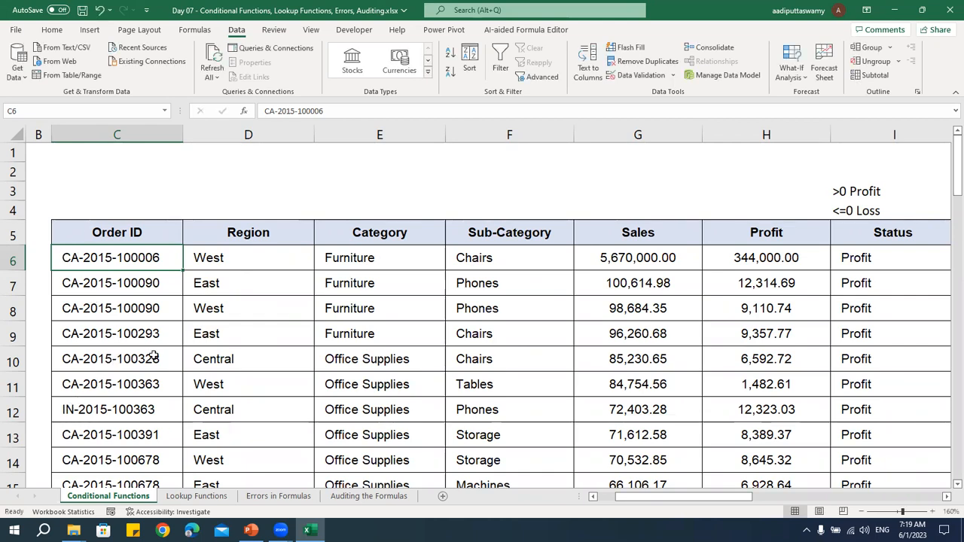
pyautogui.scroll(-14, 152, 330)
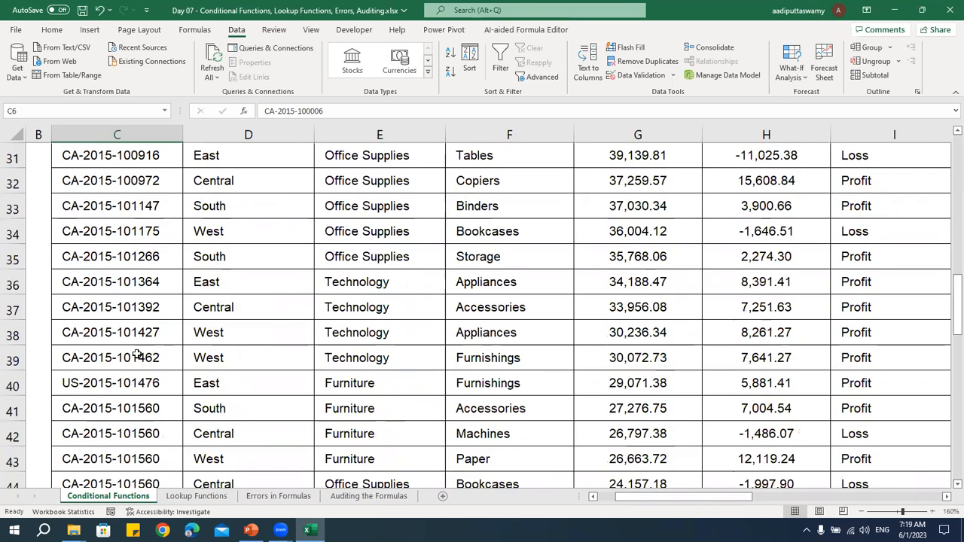
pyautogui.scroll(2, 134, 360)
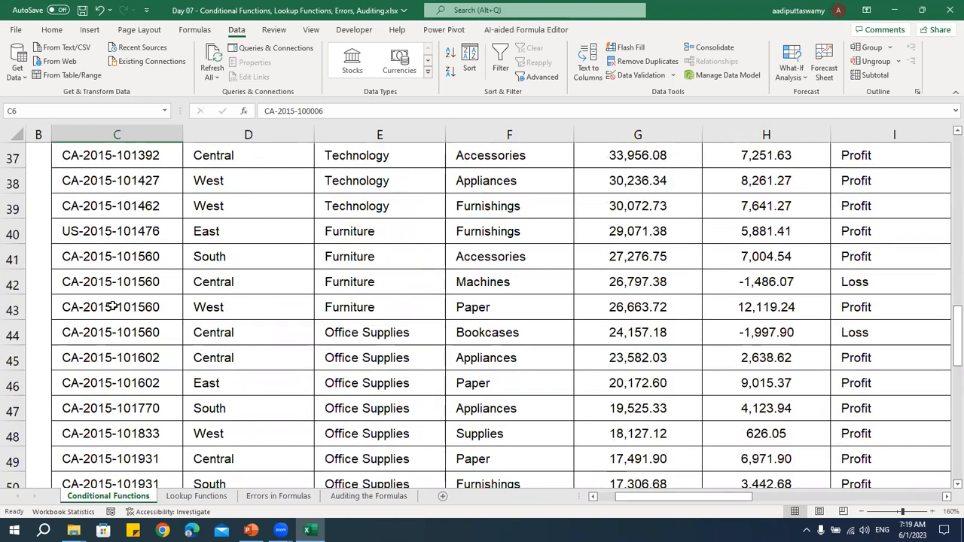
pyautogui.doubleClick(78, 231)
pyautogui.moveTo(79, 232); pyautogui.dragTo(61, 232)
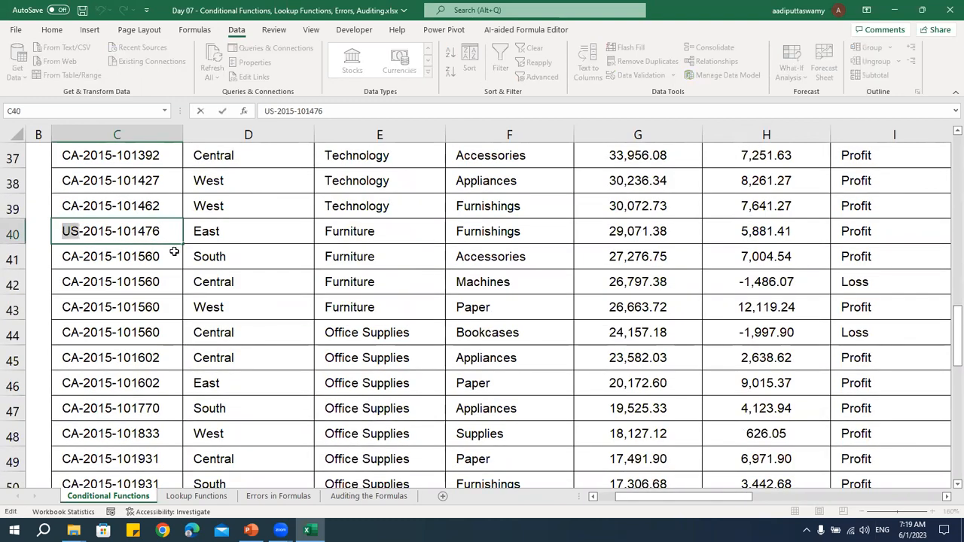
pyautogui.press('Escape')
# Return to the first Order ID, C6, and highlight its two-letter CA prefix again
pyautogui.scroll(11, 168, 339)
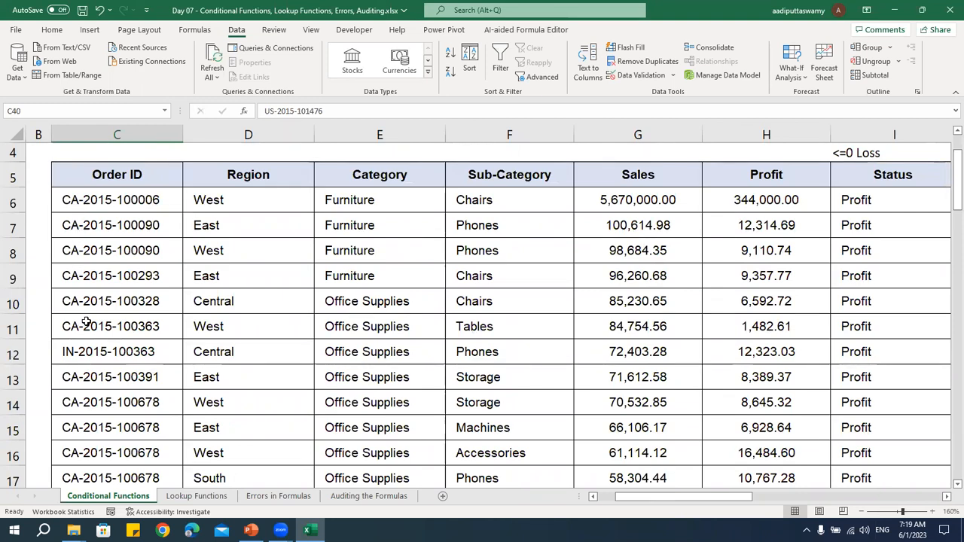
pyautogui.doubleClick(73, 199)
pyautogui.doubleClick(73, 199)
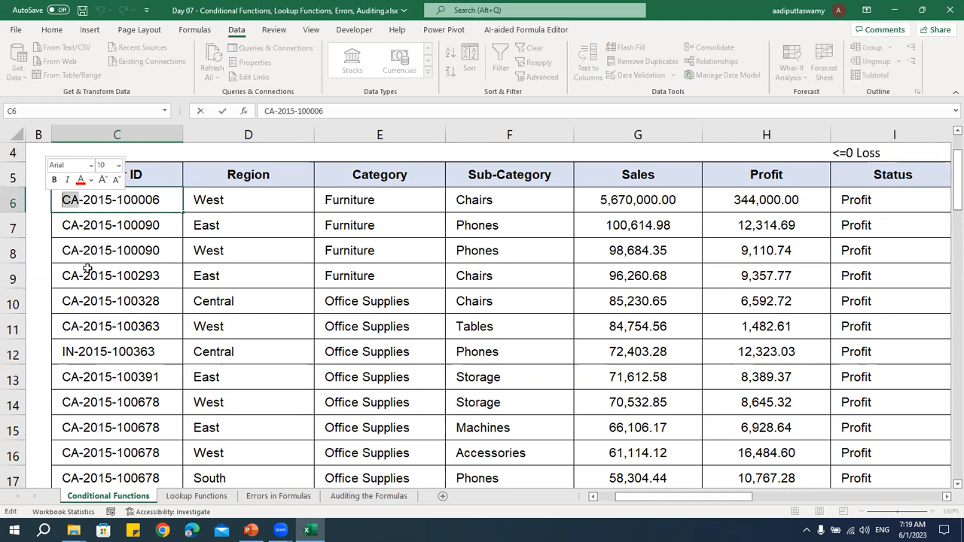
pyautogui.press('Escape')
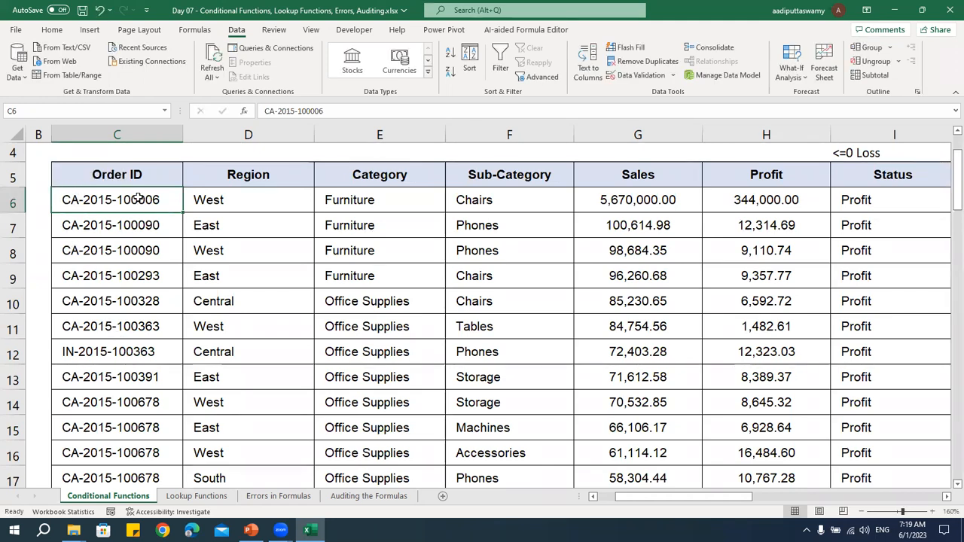
# Extract the first two characters of the first Order ID into B6 with =LEFT(C6,2)
pyautogui.press('Left')
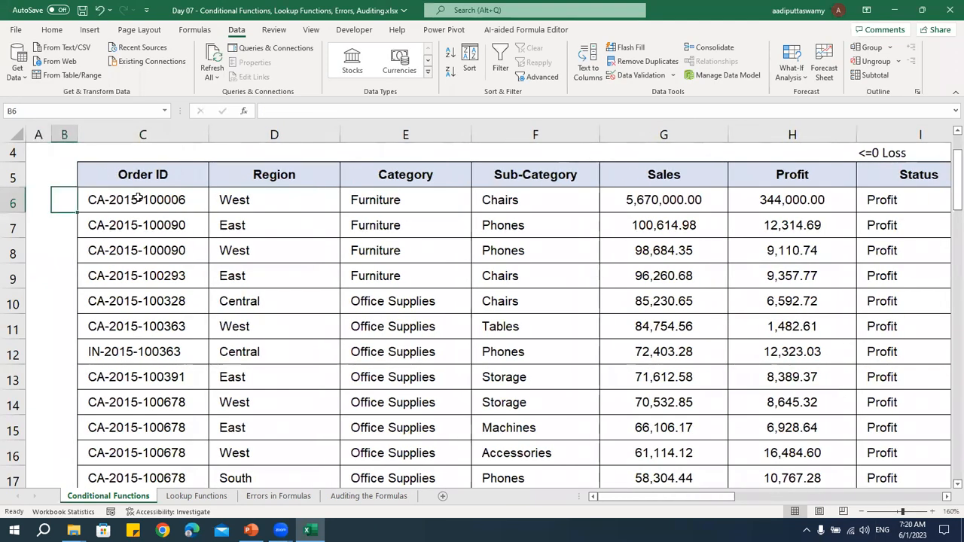
pyautogui.write('=left')
pyautogui.press('Tab')
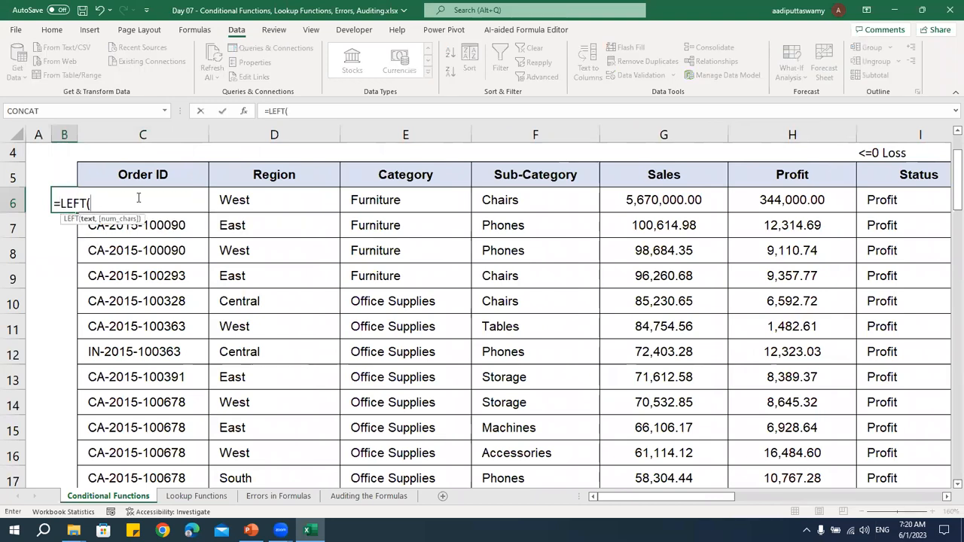
pyautogui.click(139, 198)
pyautogui.write(',2')
pyautogui.press('Return')
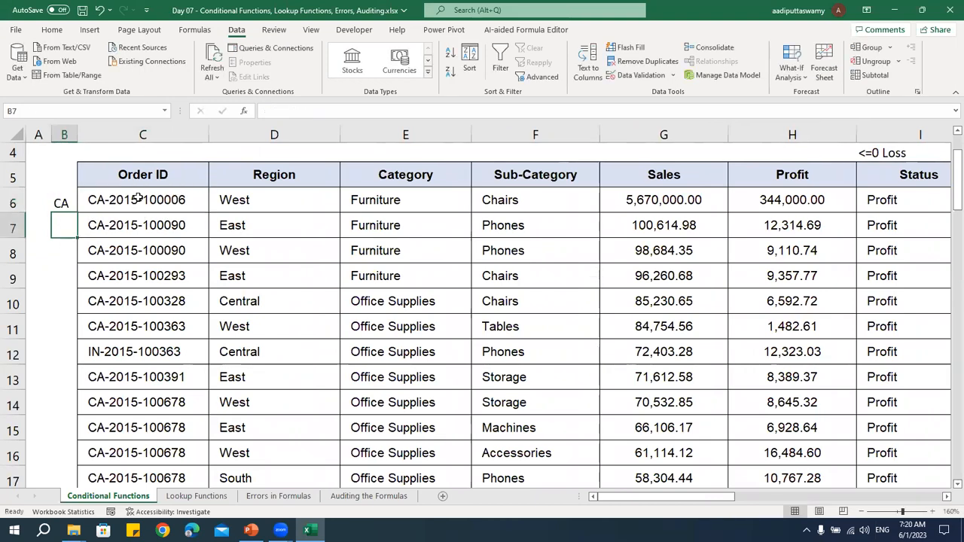
# Widen column B and fill the LEFT formula from B6 down beside all the order rows
pyautogui.moveTo(77, 135); pyautogui.dragTo(104, 133)
pyautogui.click(77, 203)
pyautogui.click(122, 199)
pyautogui.click(93, 208)
pyautogui.doubleClick(104, 214)
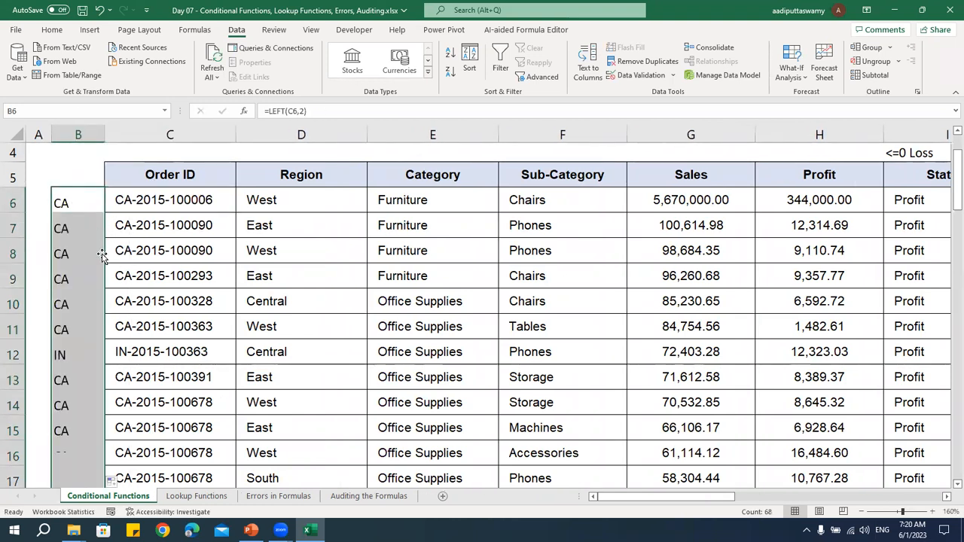
pyautogui.moveTo(197, 133); pyautogui.dragTo(517, 188)
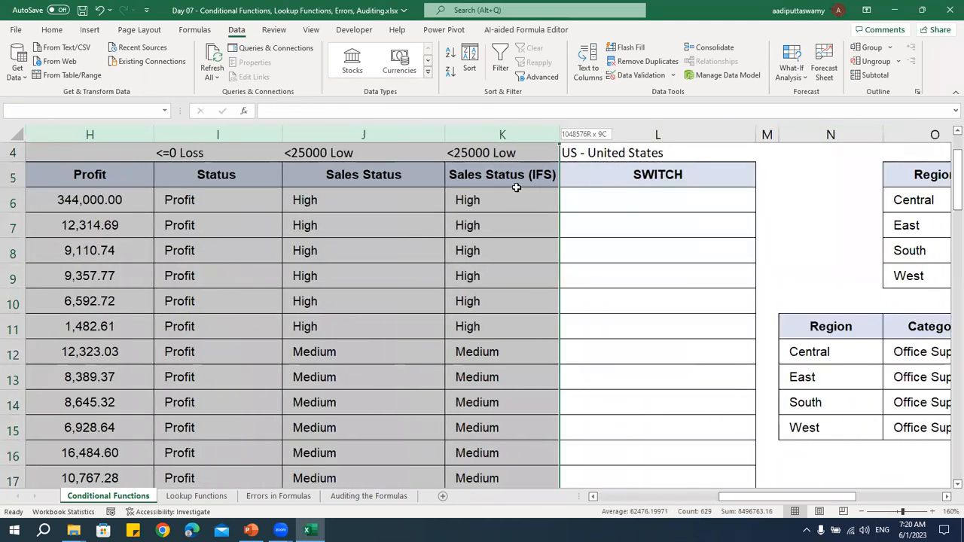
pyautogui.moveTo(756, 500); pyautogui.dragTo(618, 499)
pyautogui.click(427, 351)
# Hide columns D through K so the SWITCH column sits directly beside Order ID
pyautogui.moveTo(301, 134); pyautogui.dragTo(552, 220)
pyautogui.hotkey('ctrl', '0')
pyautogui.press('Left')
pyautogui.press('Left')
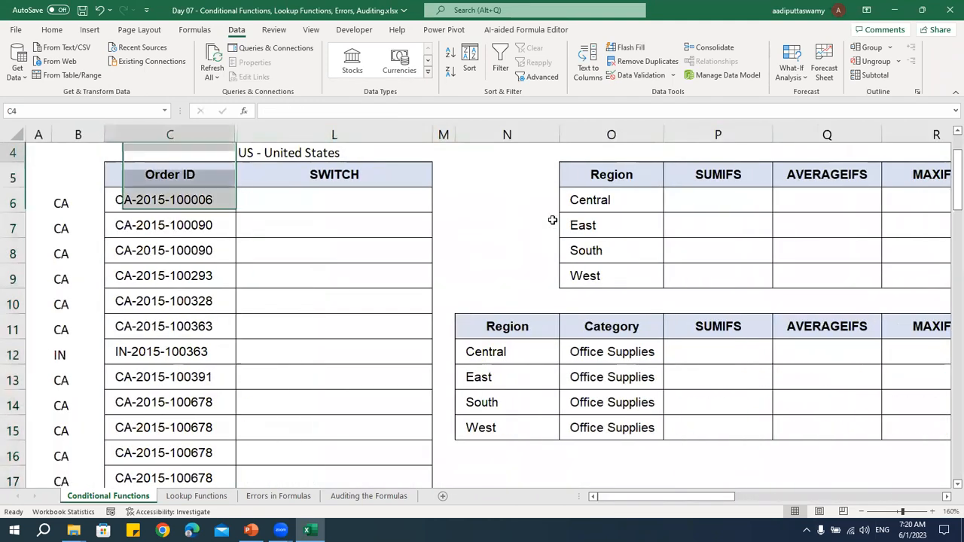
# Go to B6 and review its LEFT formula without changing it
pyautogui.press('Down')
pyautogui.press('Down')
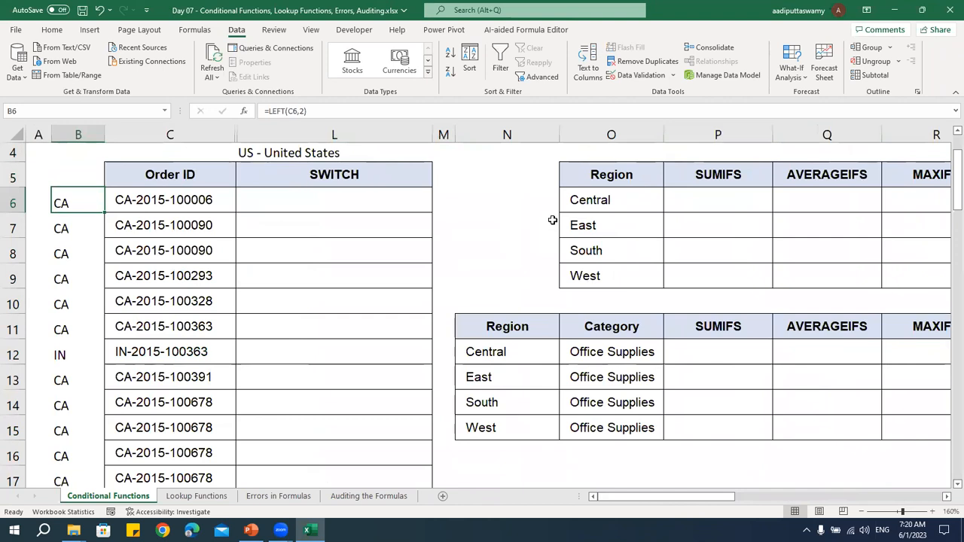
pyautogui.doubleClick(98, 202)
pyautogui.hotkey('ctrl', 'Return')
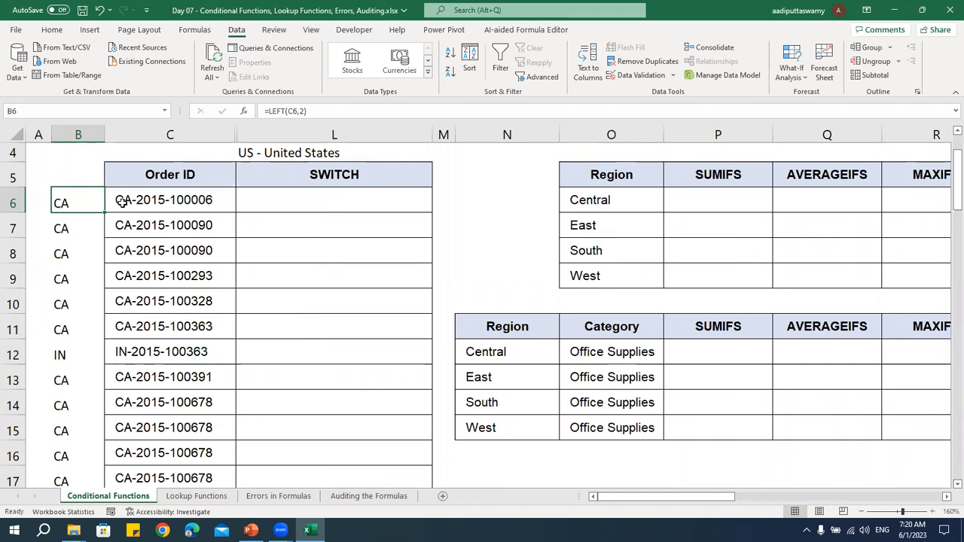
# Begin an IFS formula in L6 whose first test returns "Canada" when B6="CA"
pyautogui.click(314, 201)
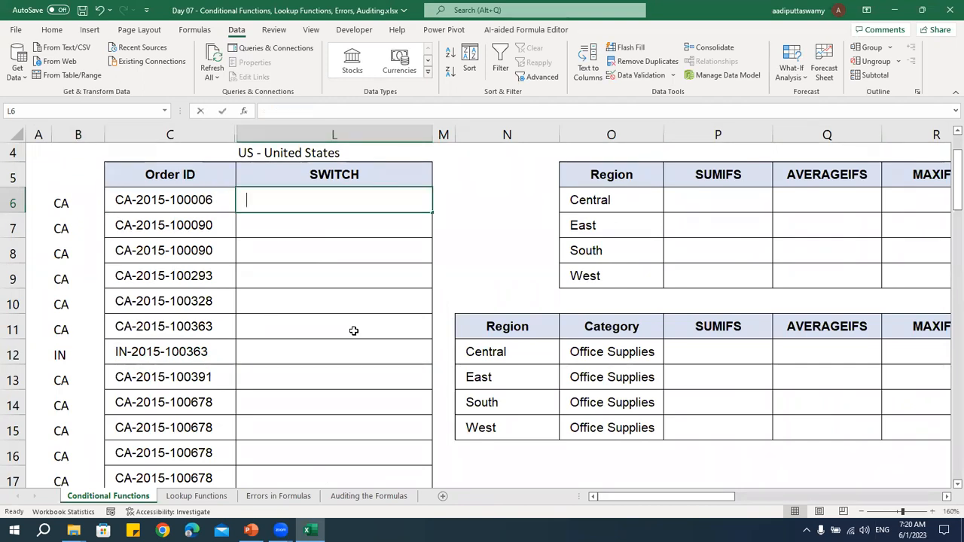
pyautogui.write('=if')
pyautogui.press('Tab')
pyautogui.press('BackSpace')
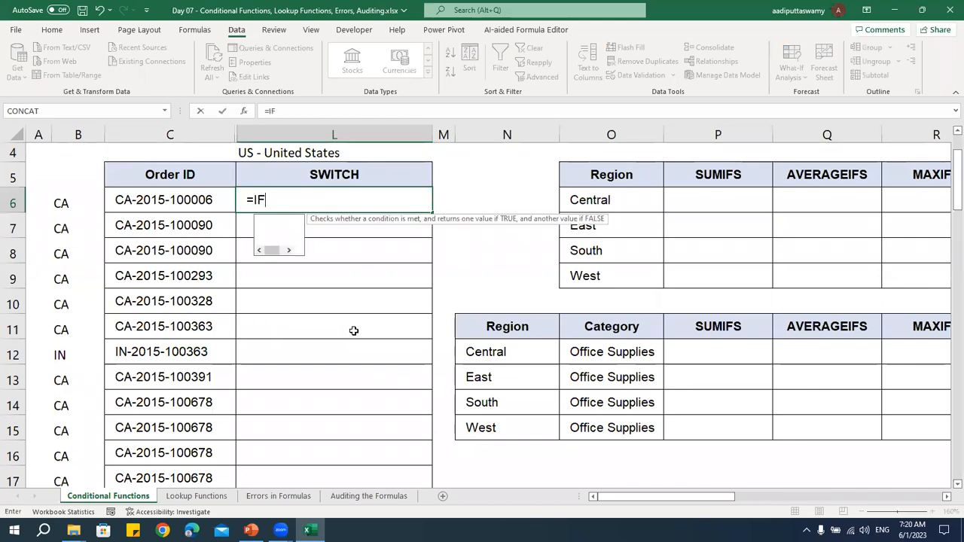
pyautogui.write('s')
pyautogui.press('Tab')
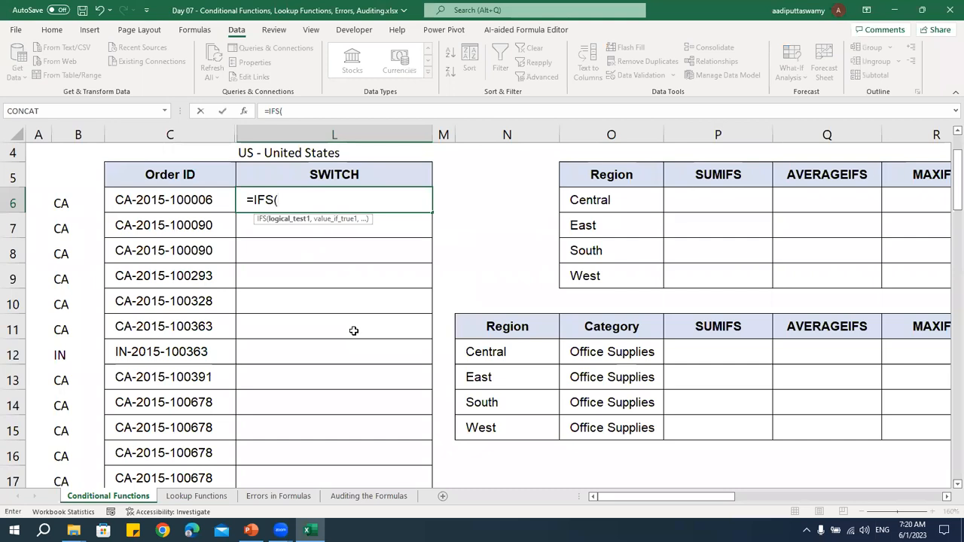
pyautogui.press('Left')
pyautogui.press('Left')
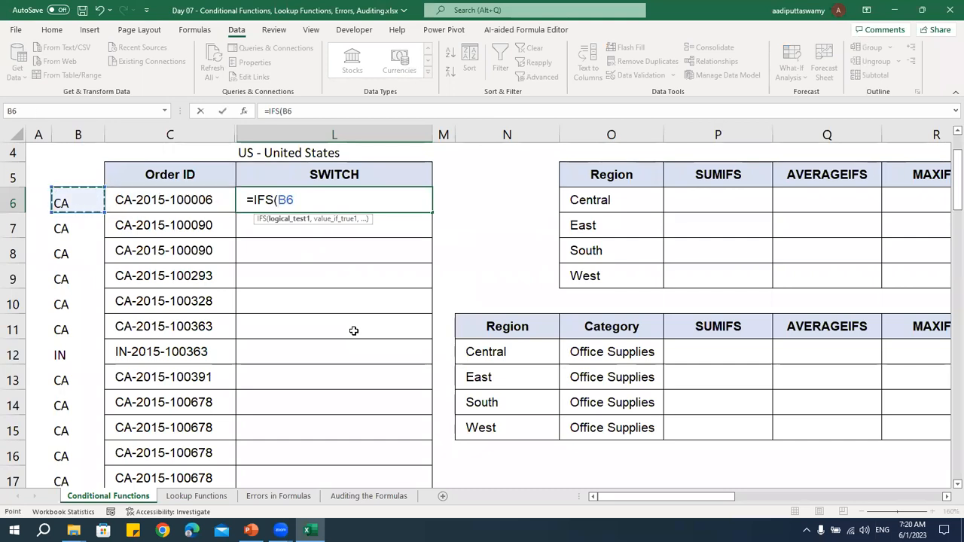
pyautogui.write('="CA"')
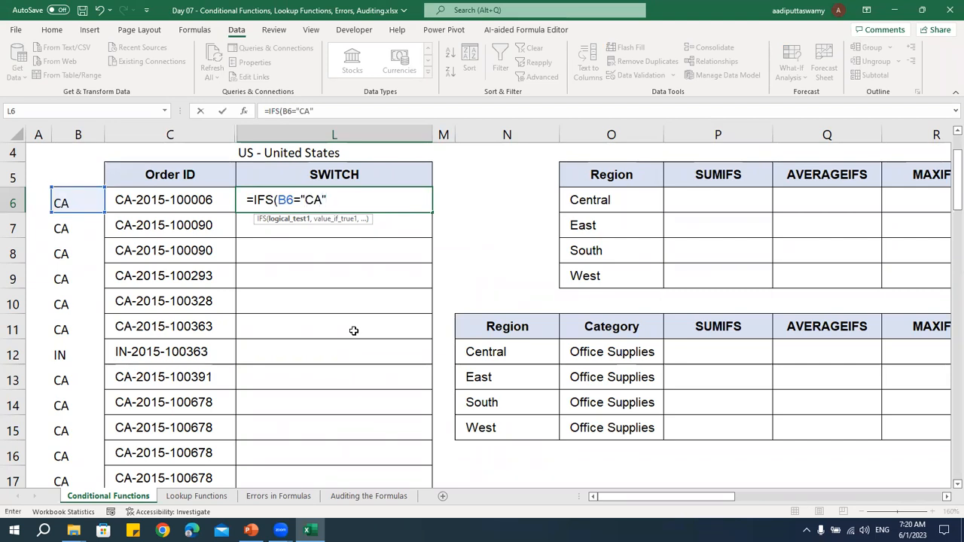
pyautogui.write(',')
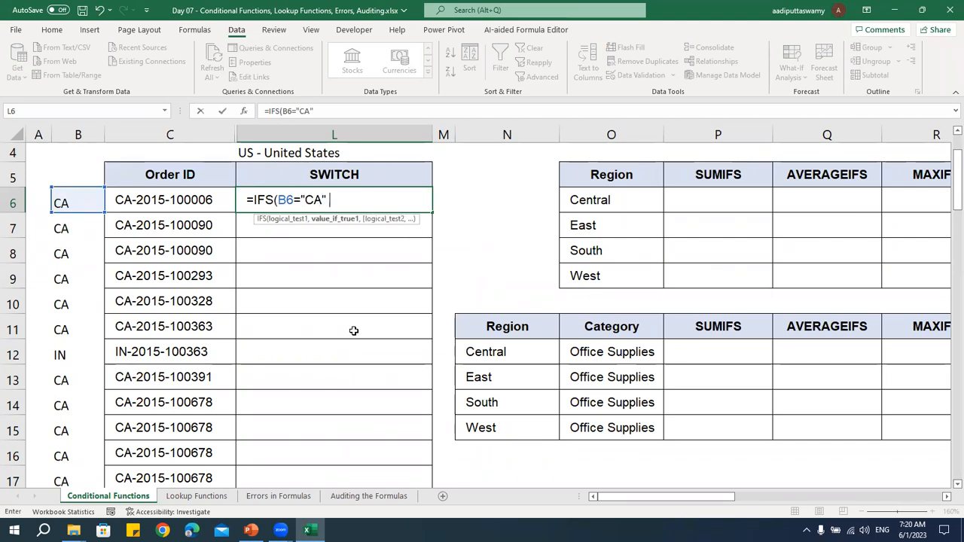
pyautogui.write('"Canada",')
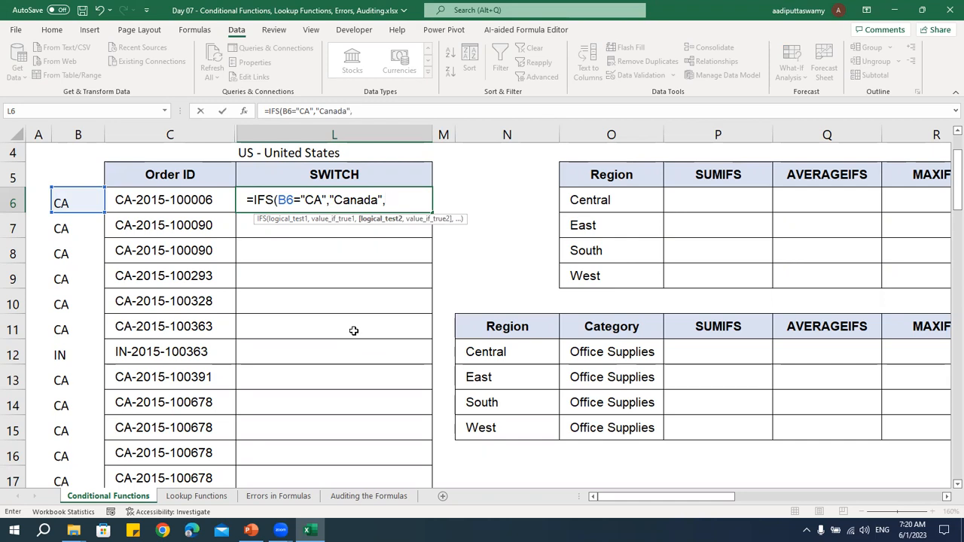
# Add a second test to the IFS formula that returns "India" when B6="IN"
pyautogui.click(85, 204)
pyautogui.write('=')
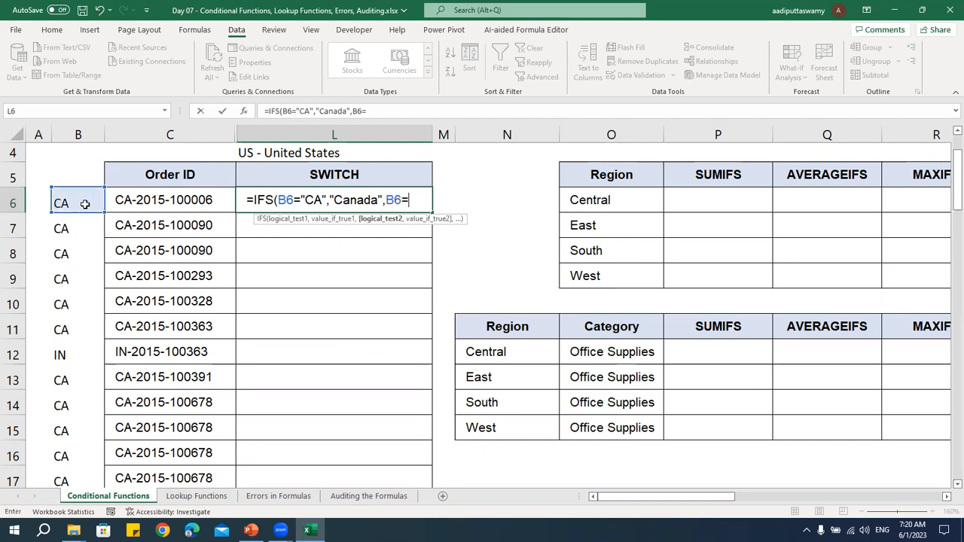
pyautogui.write('"IN","India')
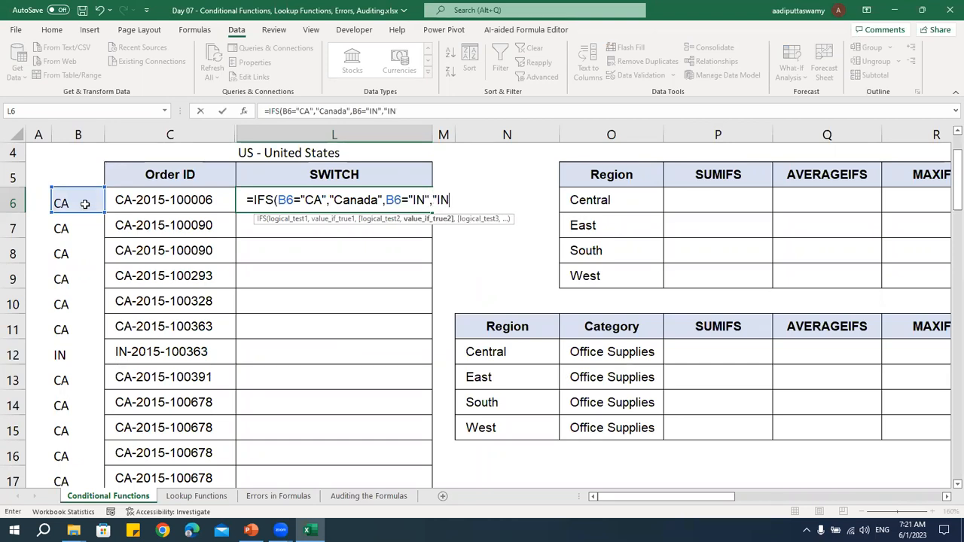
pyautogui.write('",')
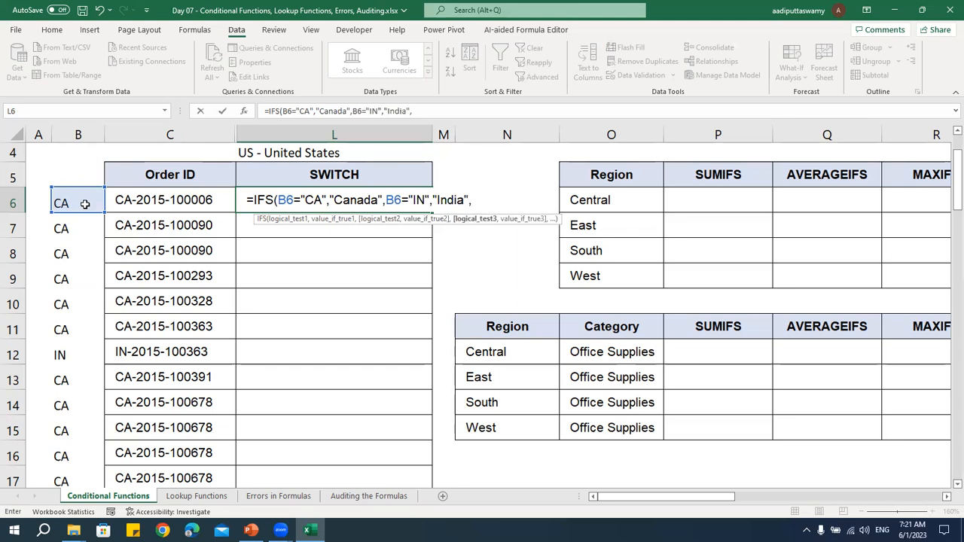
# Finish the IFS formula with B6="US" returning "United States", and fill it from L6 down the SWITCH column
pyautogui.click(83, 202)
pyautogui.write('=')
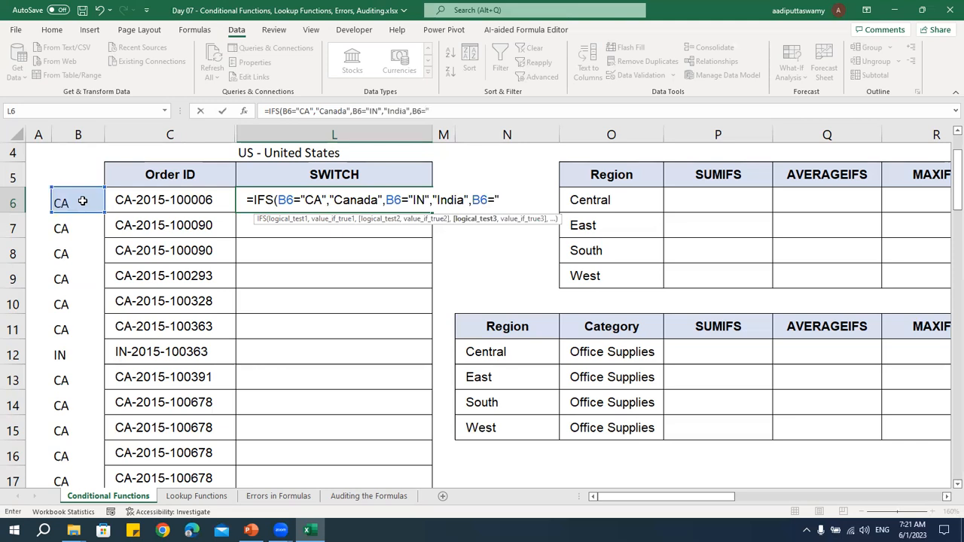
pyautogui.write('"US","')
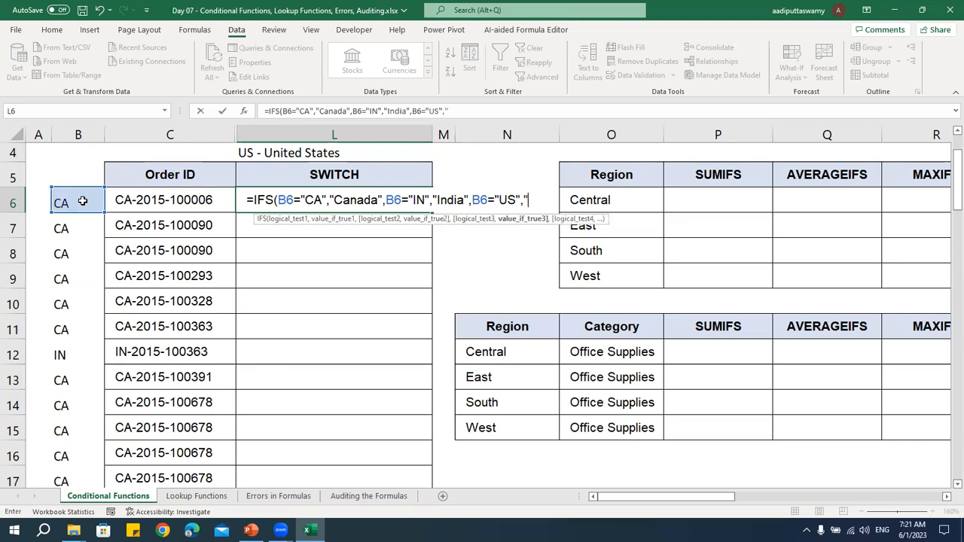
pyautogui.write('United Sta')
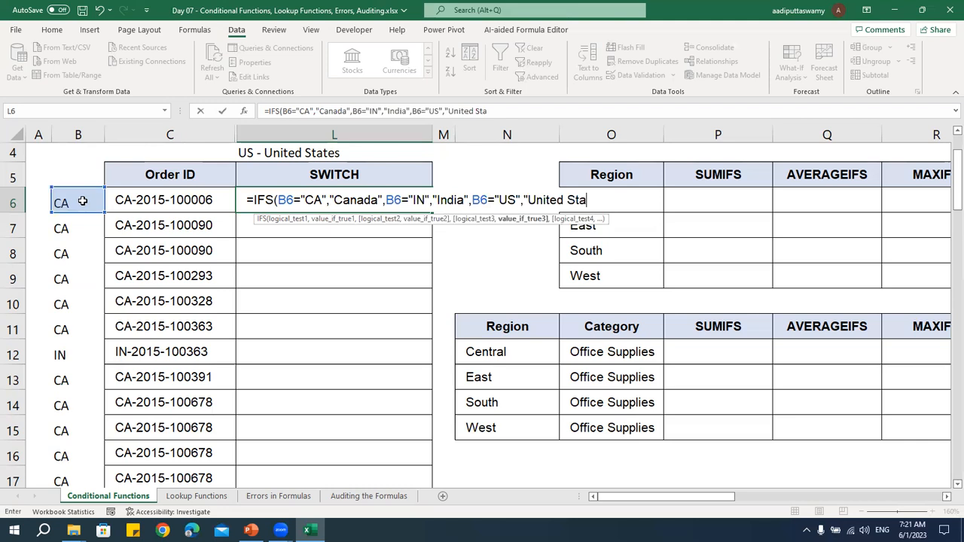
pyautogui.write('tes")')
pyautogui.press('Return')
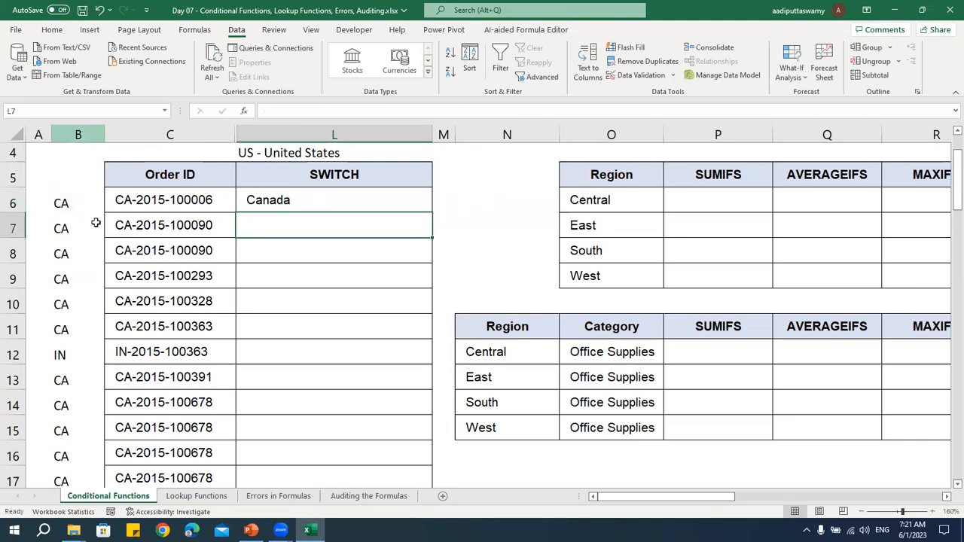
pyautogui.press('Up')
pyautogui.doubleClick(431, 212)
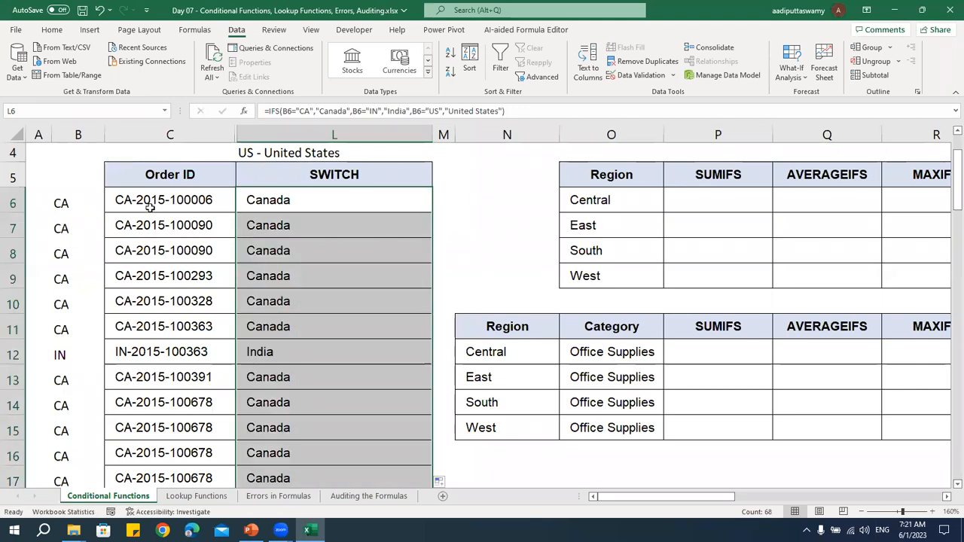
# Review the IFS formula in L6, the LEFT formula in B6 it refers to, and the helper codes below
pyautogui.click(284, 199)
pyautogui.doubleClick(284, 200)
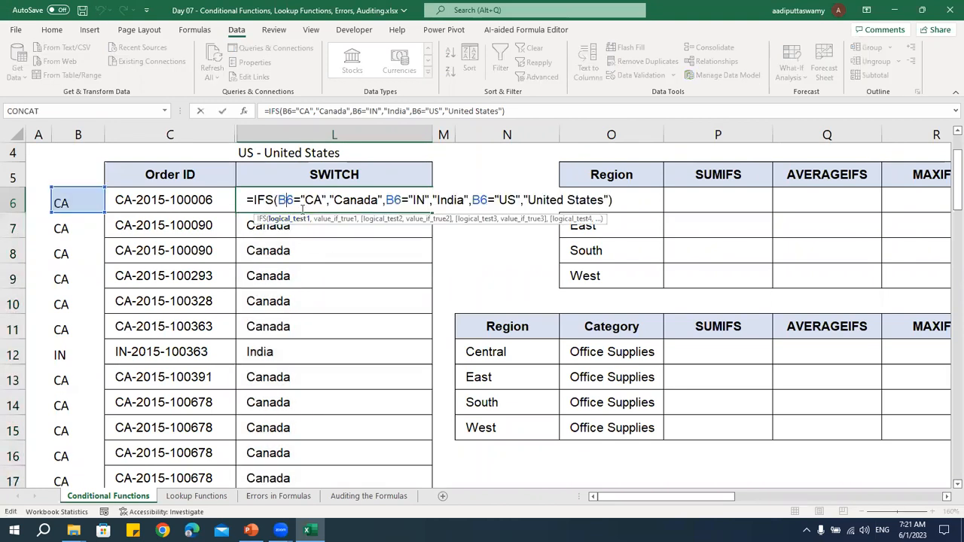
pyautogui.doubleClick(80, 208)
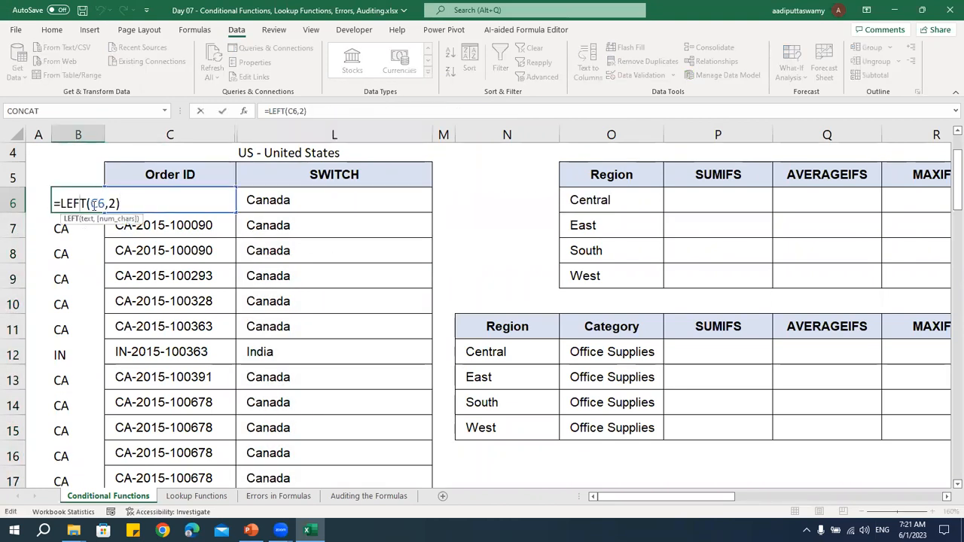
pyautogui.moveTo(54, 204); pyautogui.dragTo(121, 203)
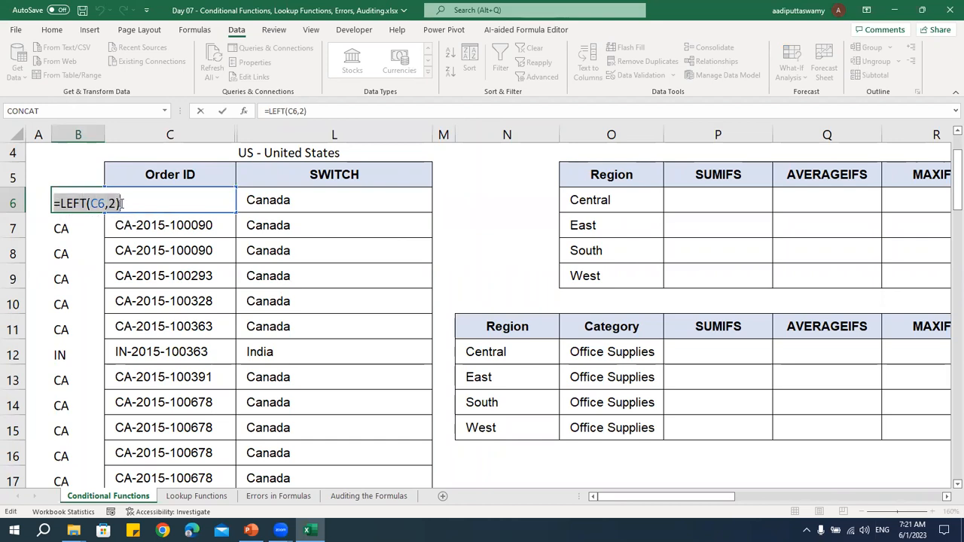
pyautogui.press('Escape')
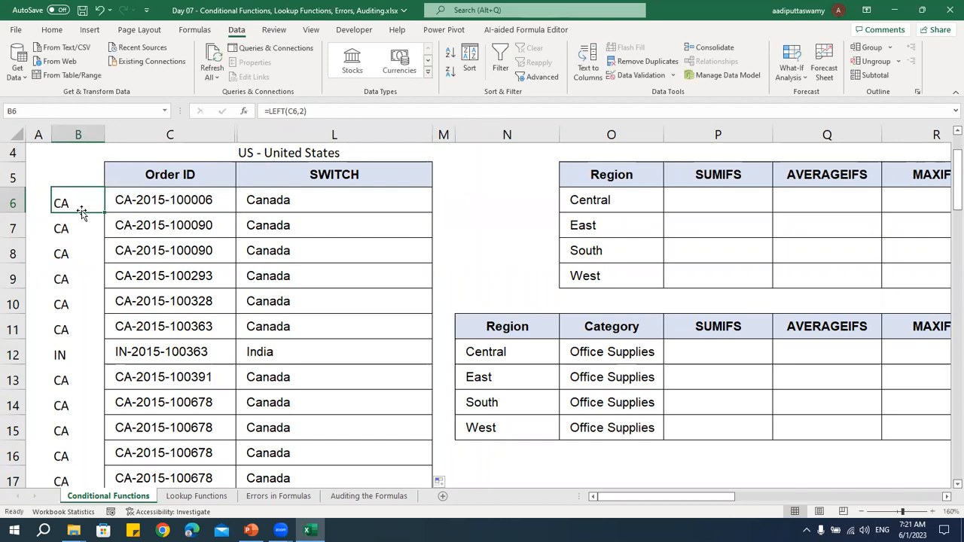
pyautogui.moveTo(75, 205); pyautogui.dragTo(75, 328)
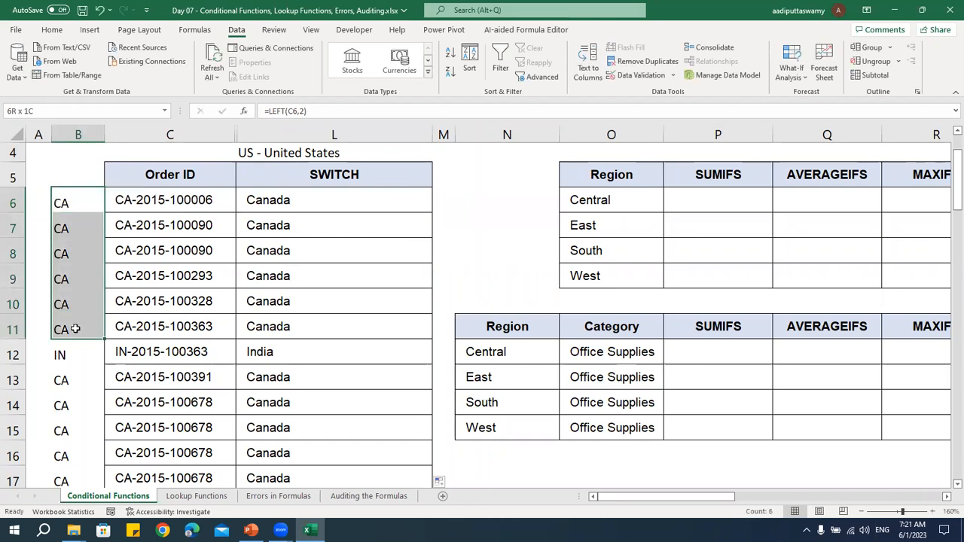
# Replace the B6 reference in the first test of L6's IFS formula with LEFT(C6,2), copied from helper cell B6
pyautogui.doubleClick(304, 200)
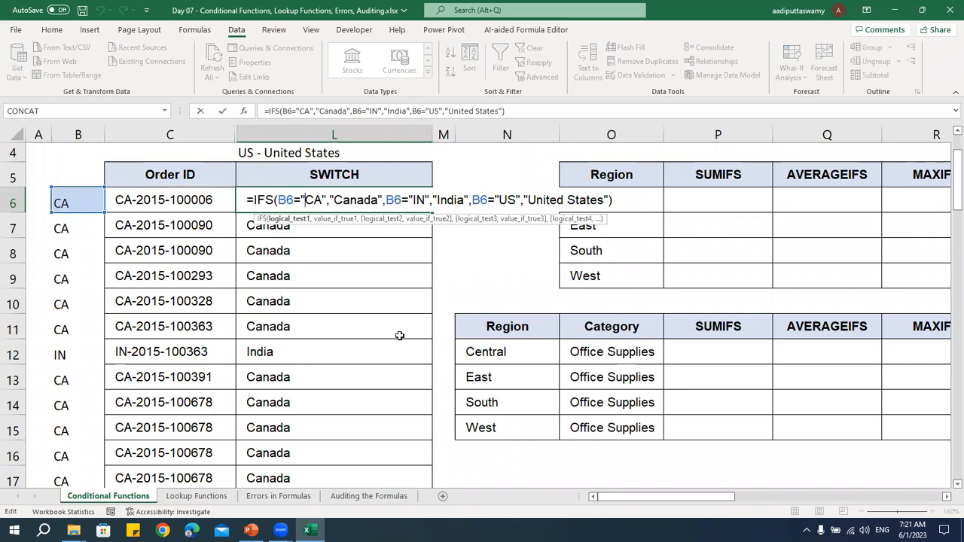
pyautogui.press('Escape')
pyautogui.click(83, 200)
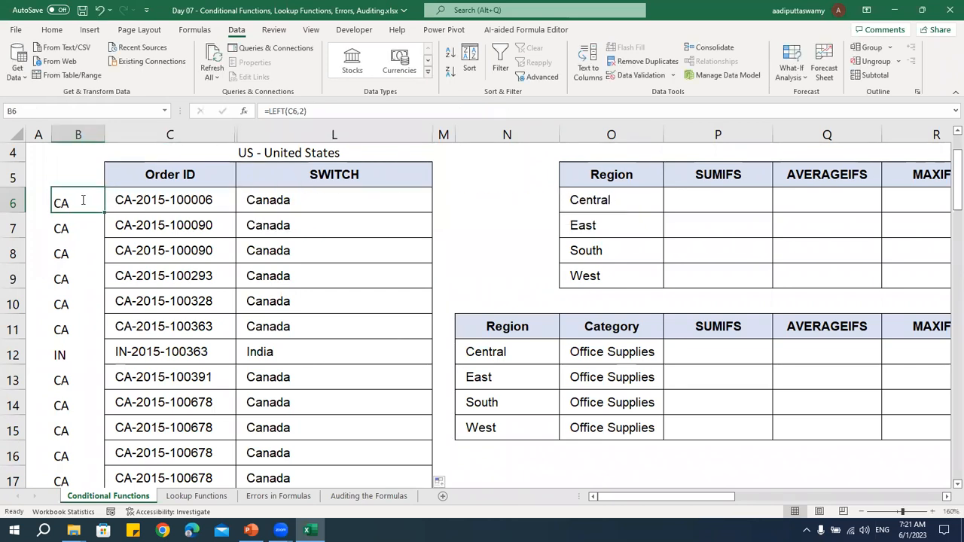
pyautogui.doubleClick(83, 200)
pyautogui.moveTo(61, 203); pyautogui.dragTo(139, 202)
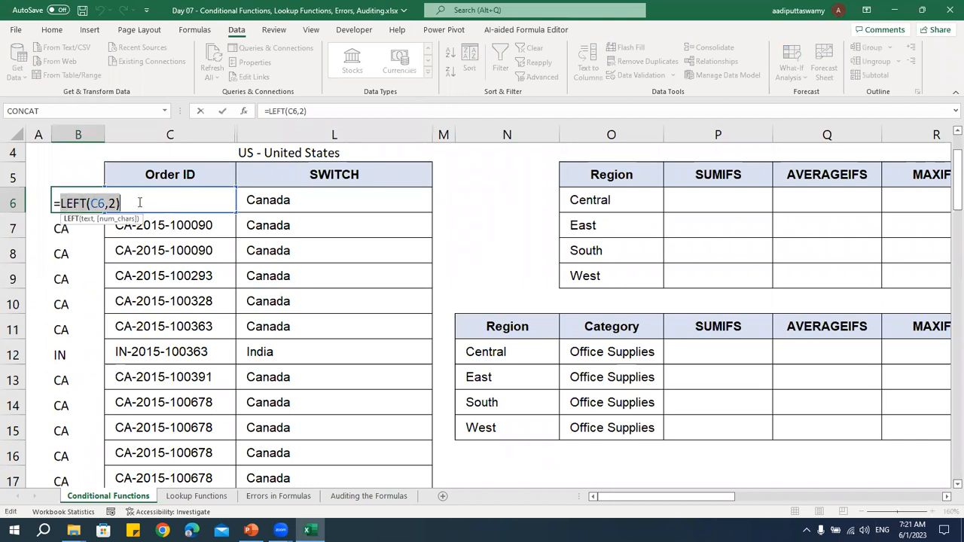
pyautogui.press('Escape')
pyautogui.doubleClick(323, 200)
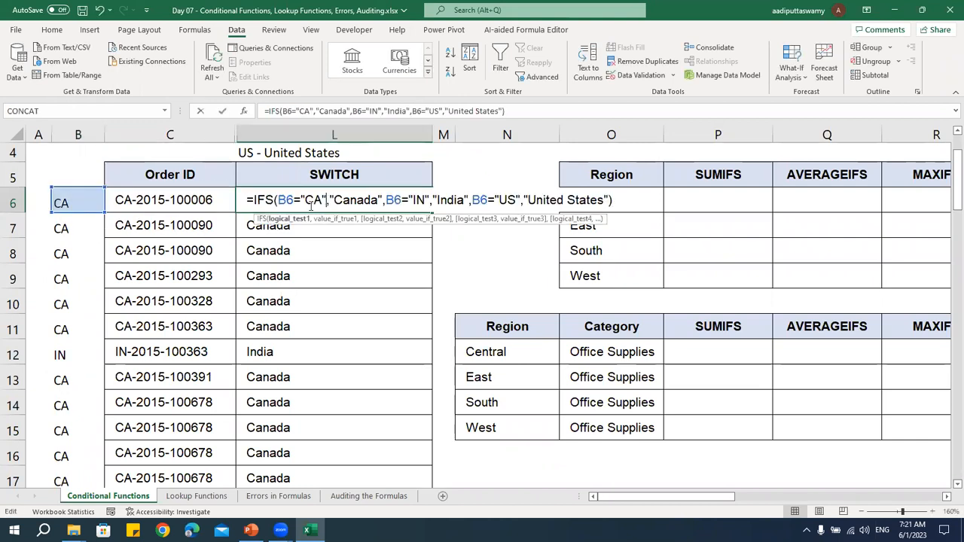
pyautogui.moveTo(278, 199); pyautogui.dragTo(294, 199)
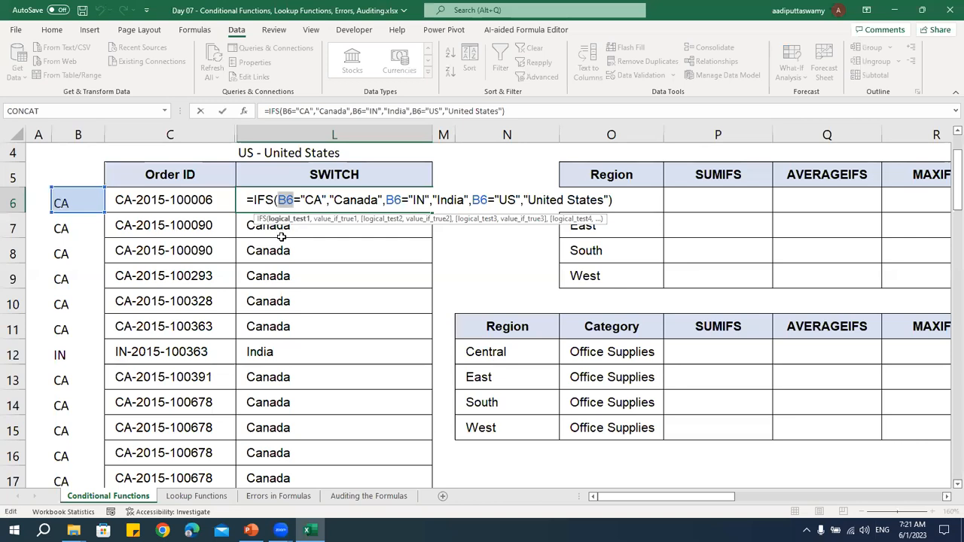
pyautogui.hotkey('ctrl', 'v')
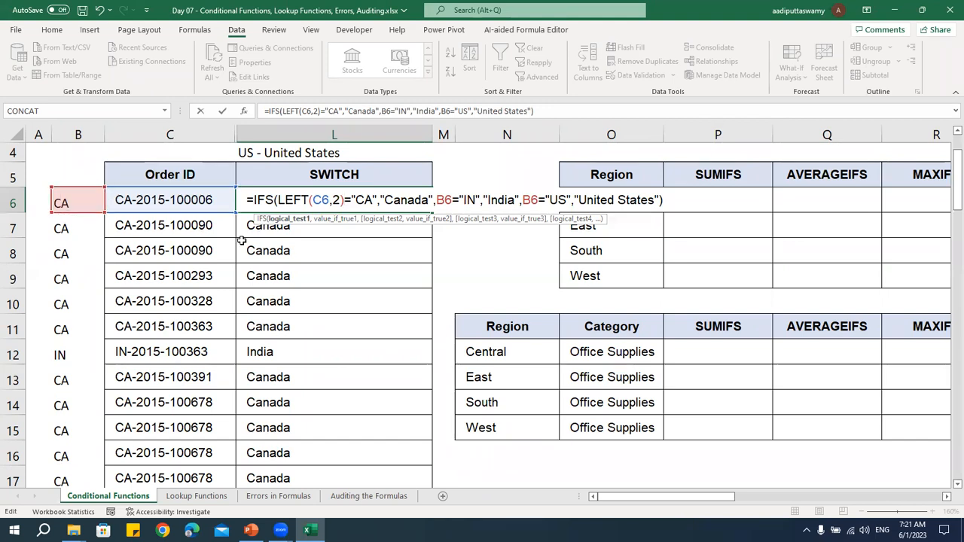
# Replace the B6 references in the "IN" and "US" tests of the IFS formula with LEFT(C6,2)
pyautogui.moveTo(278, 201); pyautogui.dragTo(344, 200)
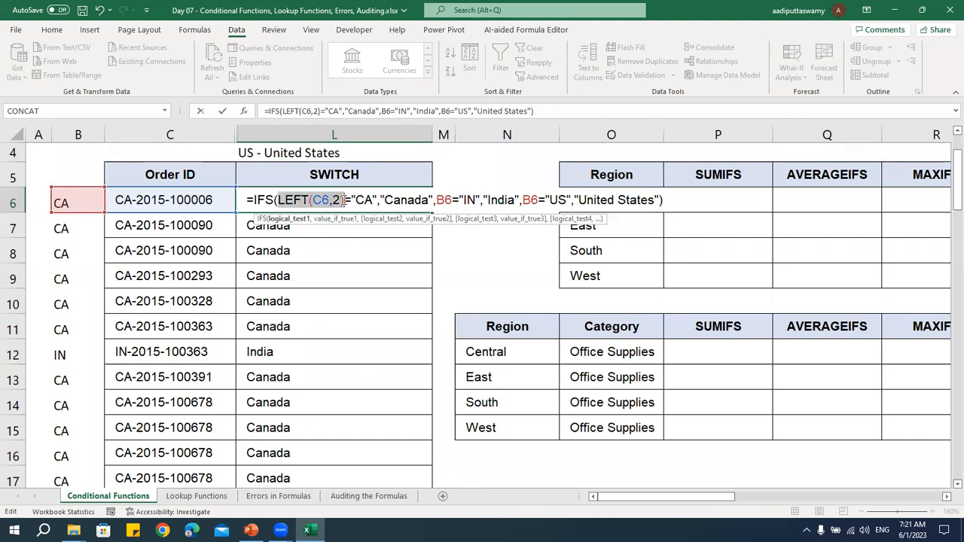
pyautogui.moveTo(436, 201); pyautogui.dragTo(452, 201)
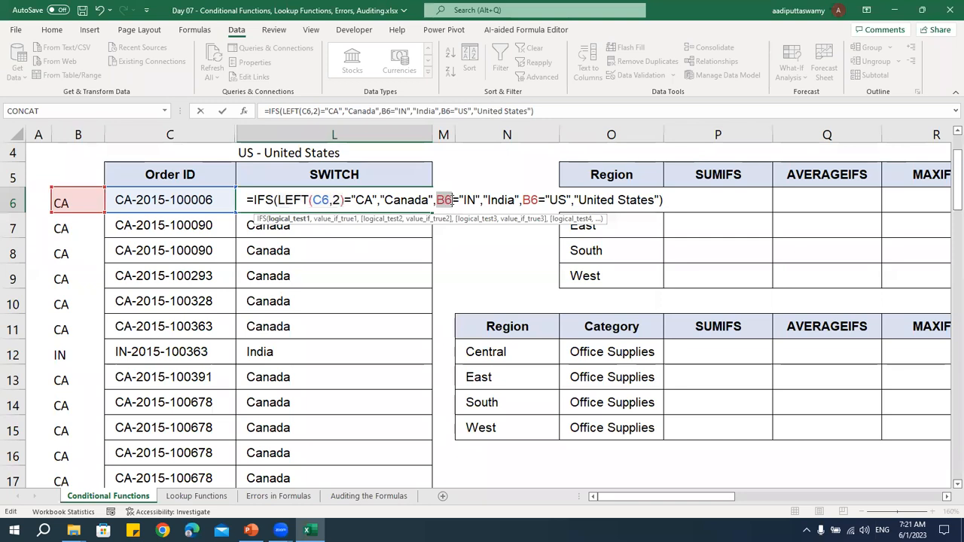
pyautogui.hotkey('ctrl', 'v')
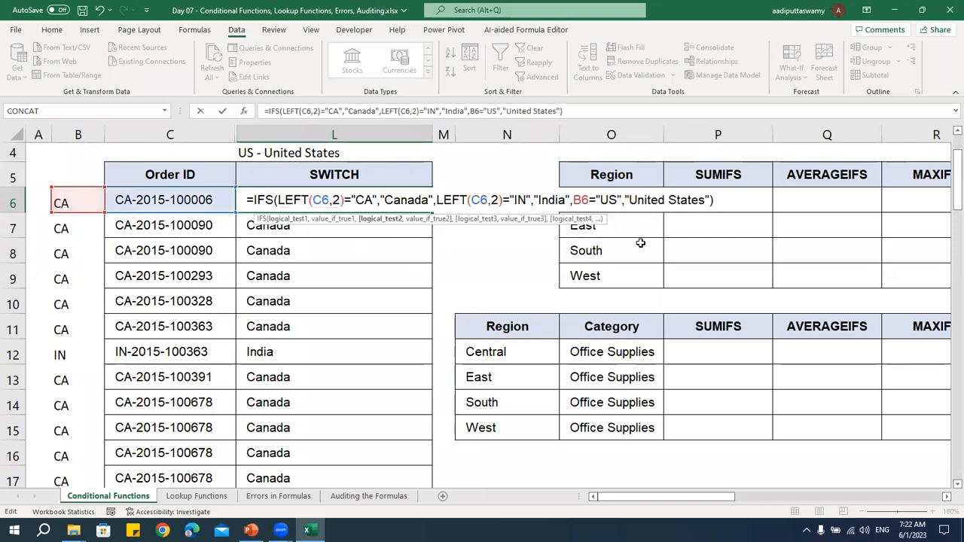
pyautogui.moveTo(587, 200); pyautogui.dragTo(573, 200)
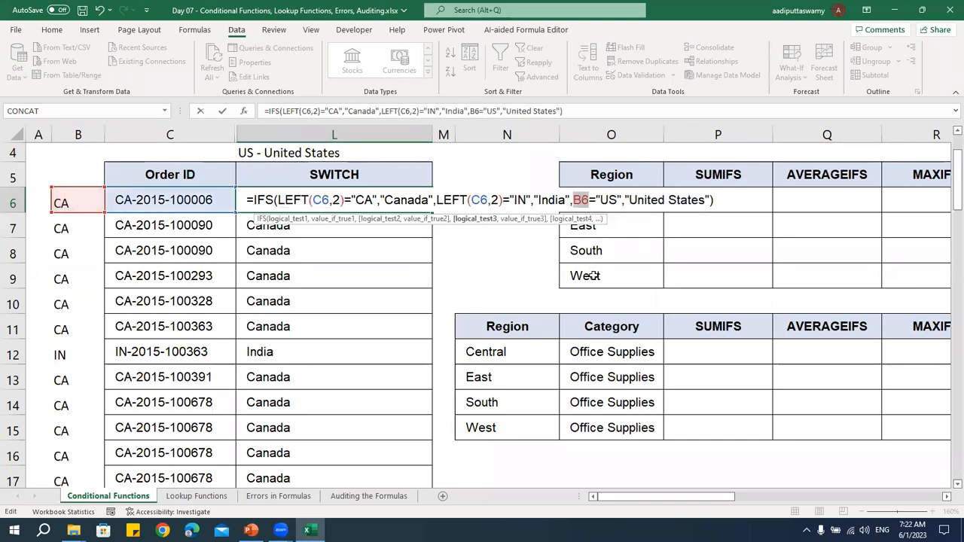
pyautogui.hotkey('ctrl', 'v')
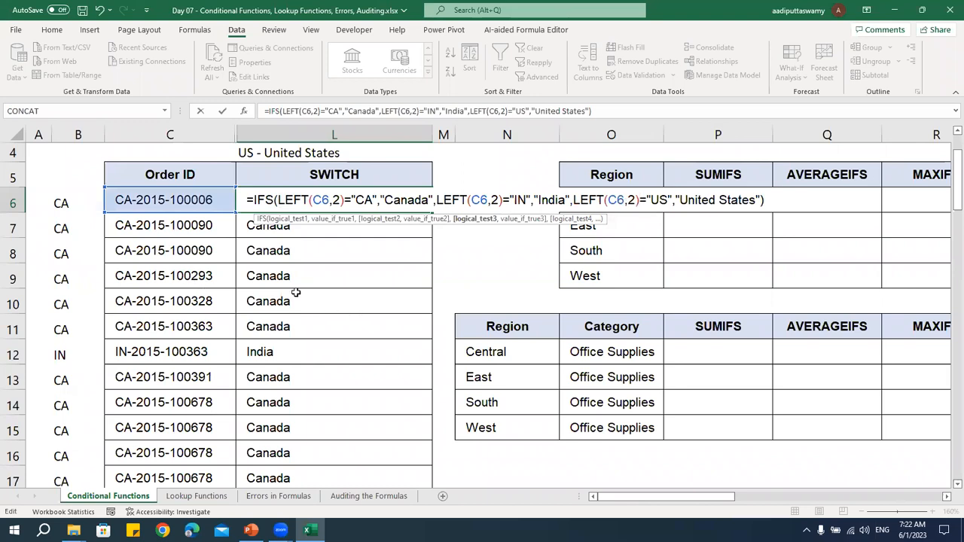
# Check the three LEFT expressions, enter the IFS formula in L6, and fill it down the SWITCH column
pyautogui.moveTo(278, 200); pyautogui.dragTo(346, 200)
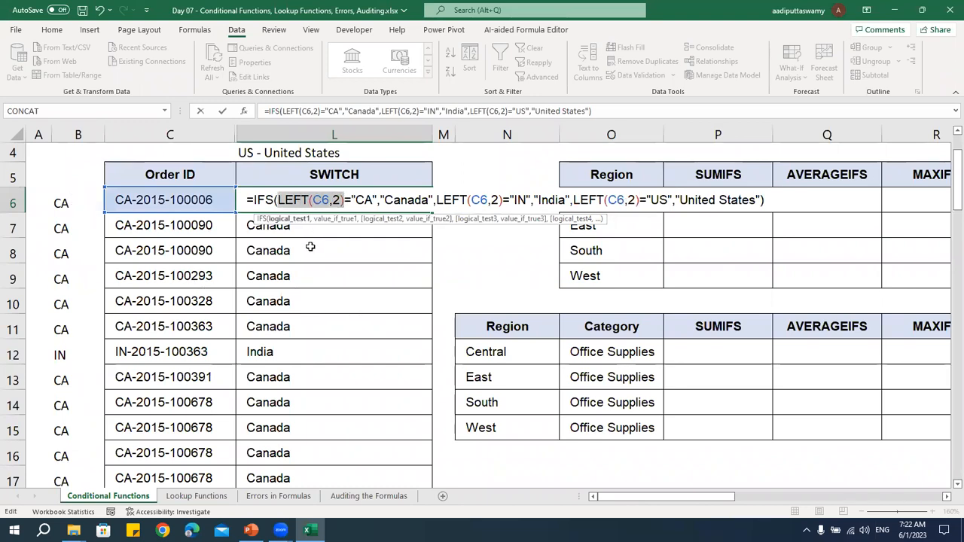
pyautogui.click(470, 200)
pyautogui.click(603, 200)
pyautogui.press('Return')
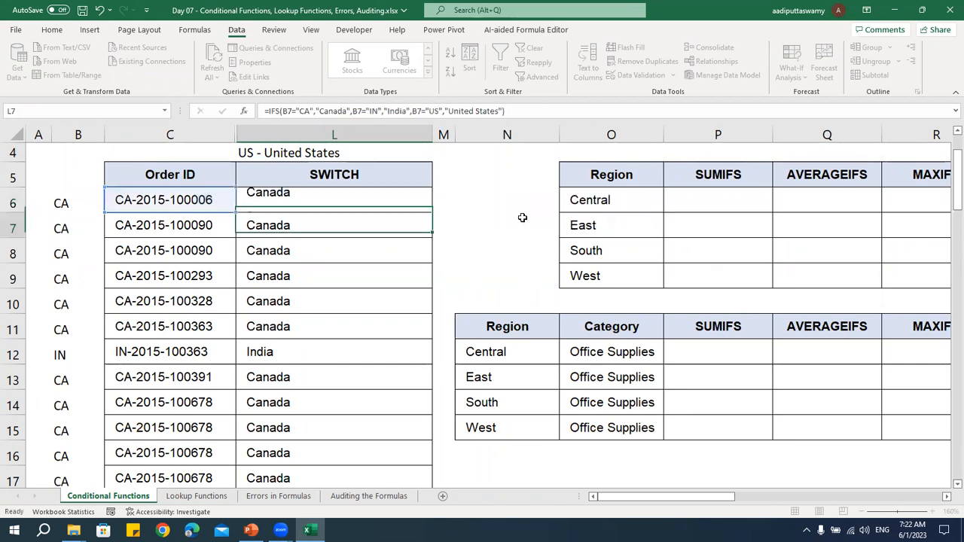
pyautogui.click(379, 200)
pyautogui.doubleClick(432, 213)
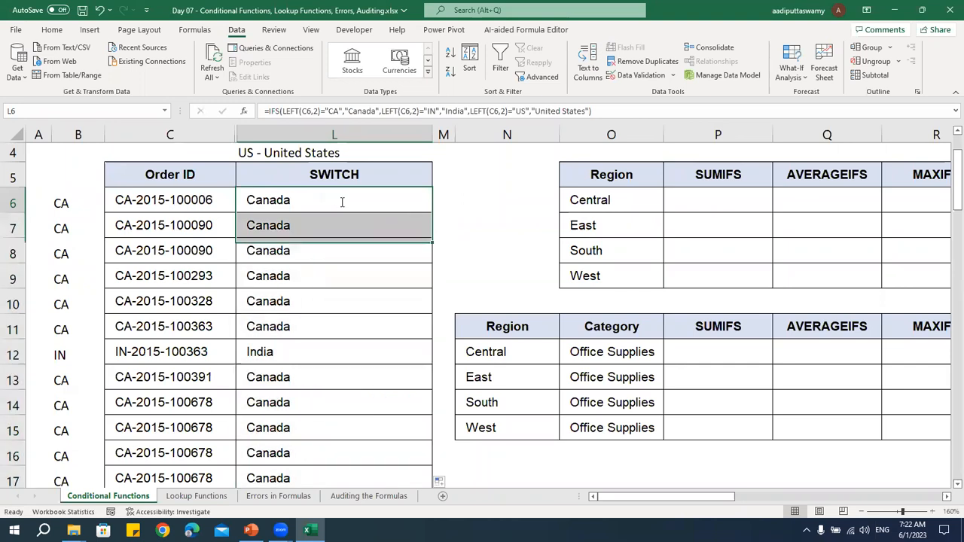
# Review the repeated LEFT(C6,2) expressions in L6's IFS formula and the column heading above it
pyautogui.doubleClick(342, 202)
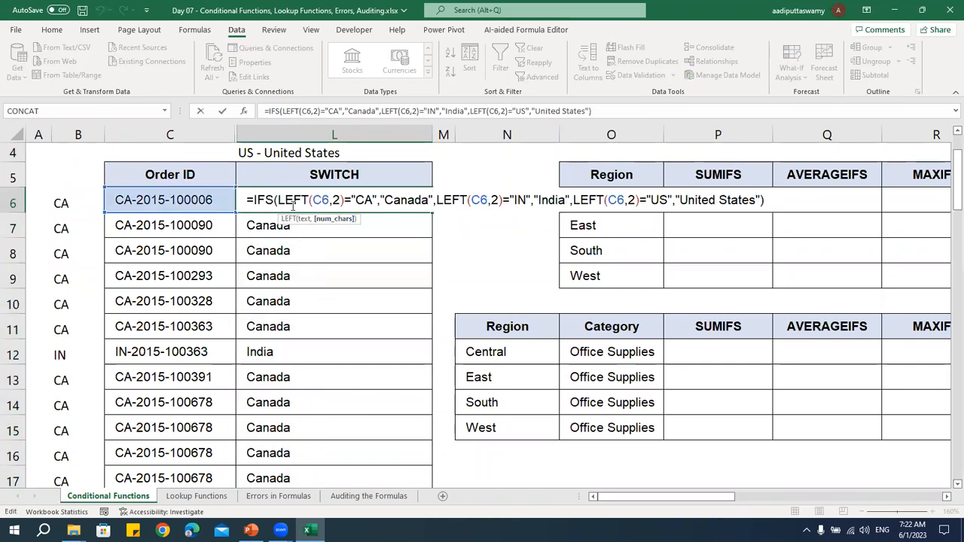
pyautogui.moveTo(278, 199); pyautogui.dragTo(345, 200)
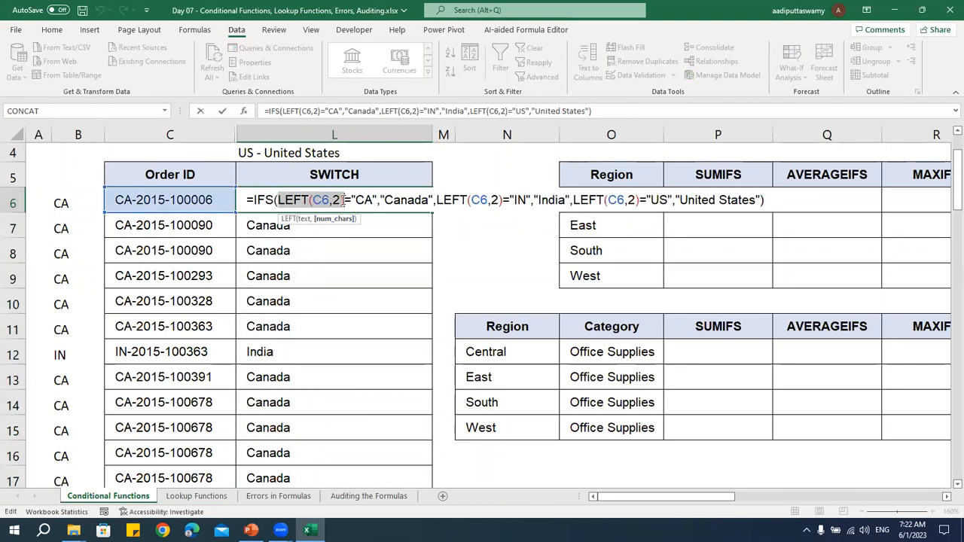
pyautogui.moveTo(437, 199); pyautogui.dragTo(502, 200)
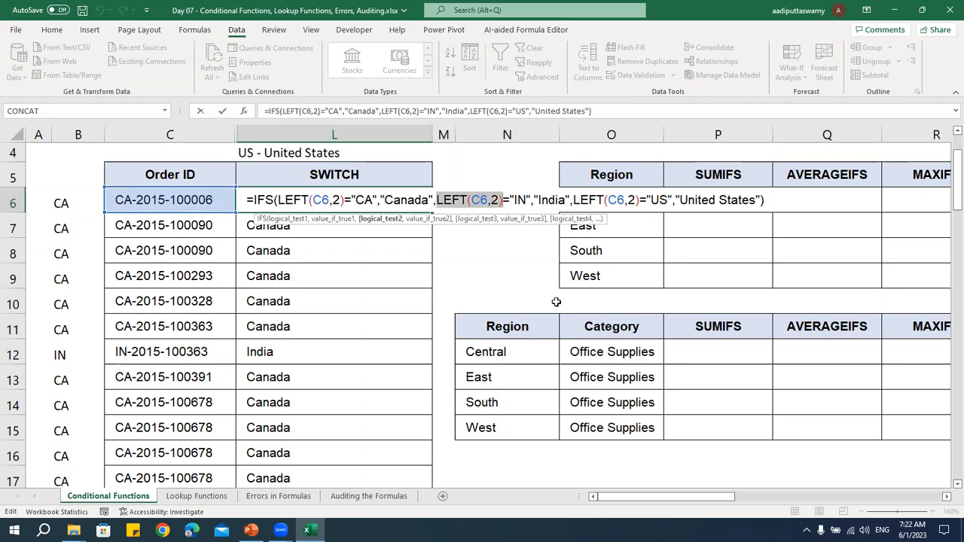
pyautogui.press('Return')
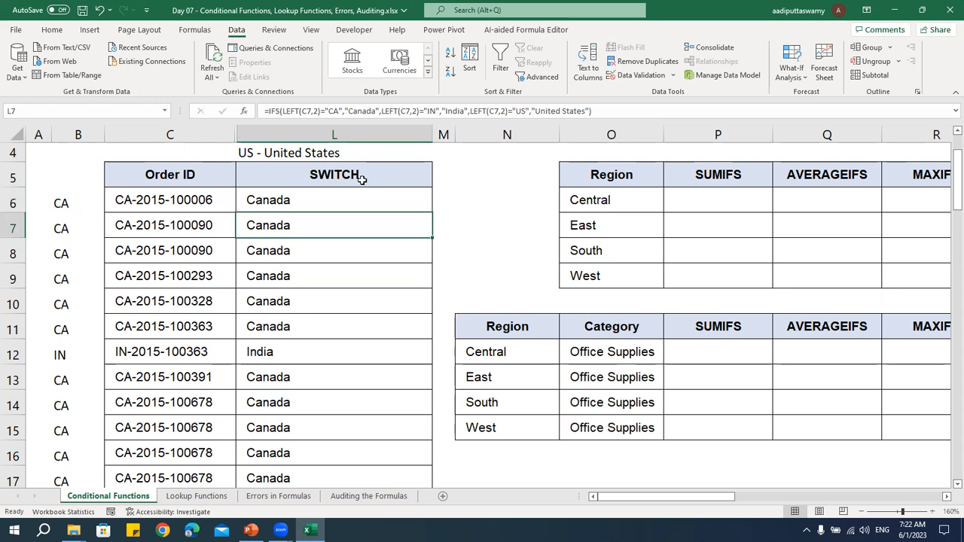
pyautogui.click(363, 178)
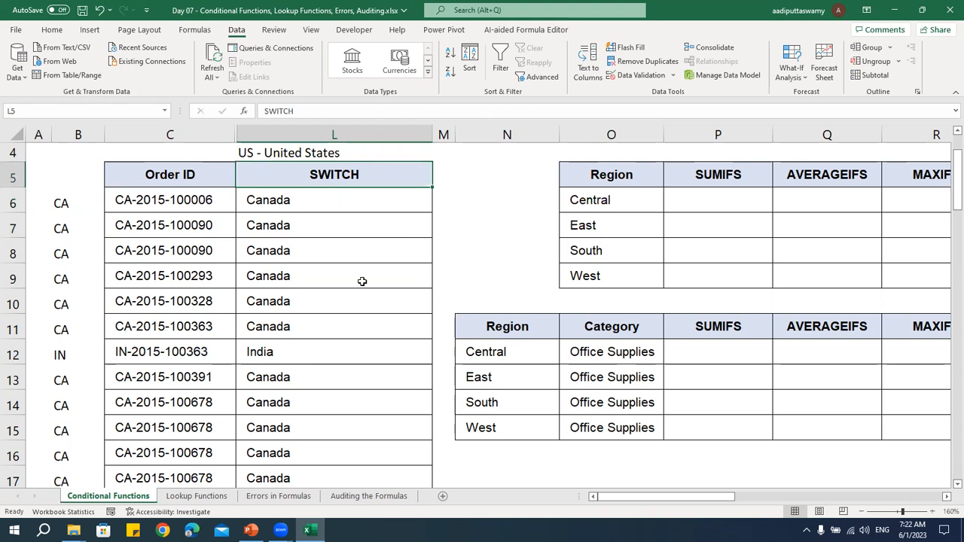
# Replace the IFS formula in L6 with the start of a SWITCH formula that uses LEFT(C6,2) as its expression
pyautogui.doubleClick(343, 200)
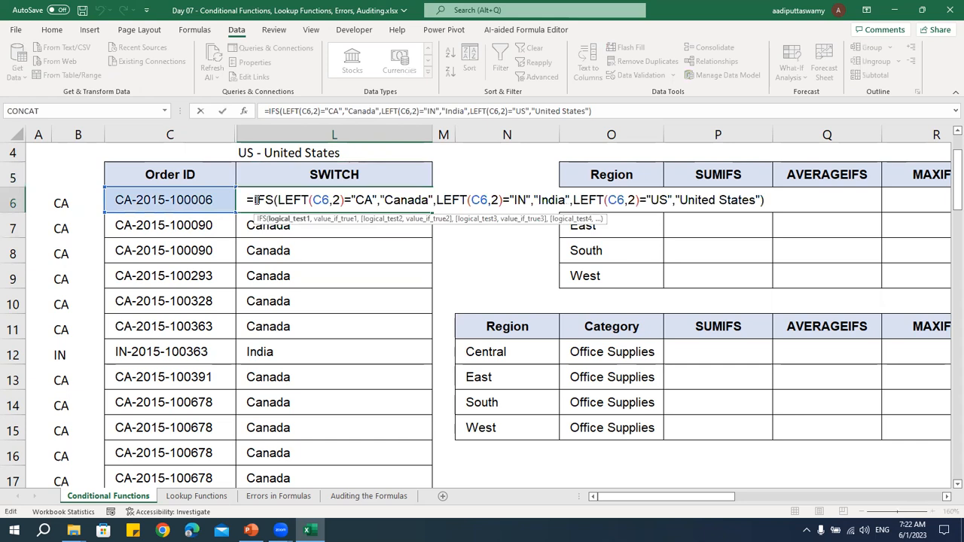
pyautogui.moveTo(254, 199); pyautogui.dragTo(801, 213)
pyautogui.press('BackSpace')
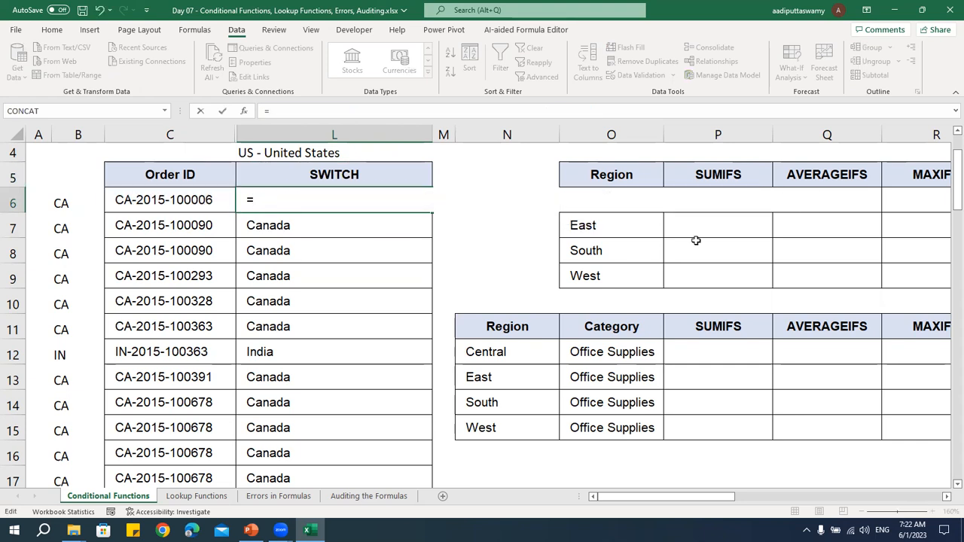
pyautogui.write('switch')
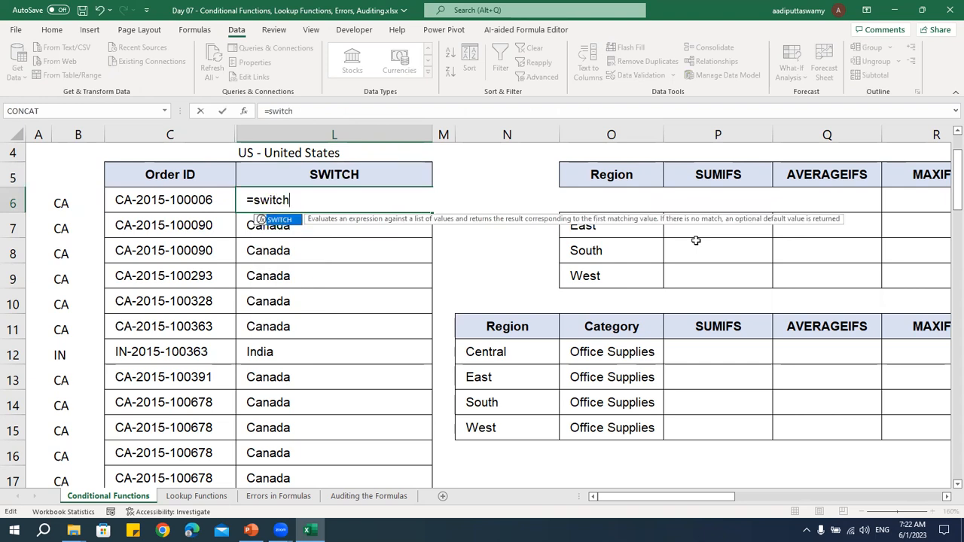
pyautogui.press('Tab')
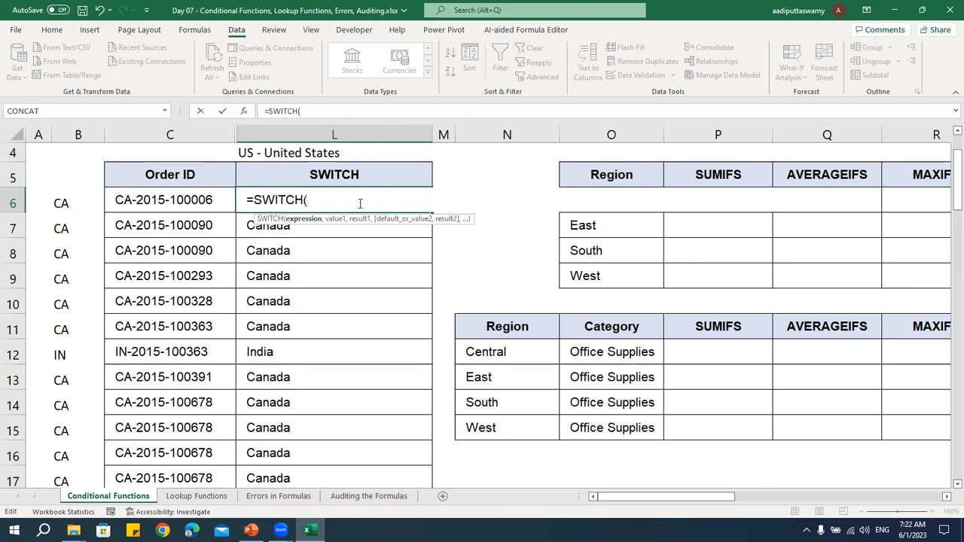
pyautogui.write('left')
pyautogui.press('Tab')
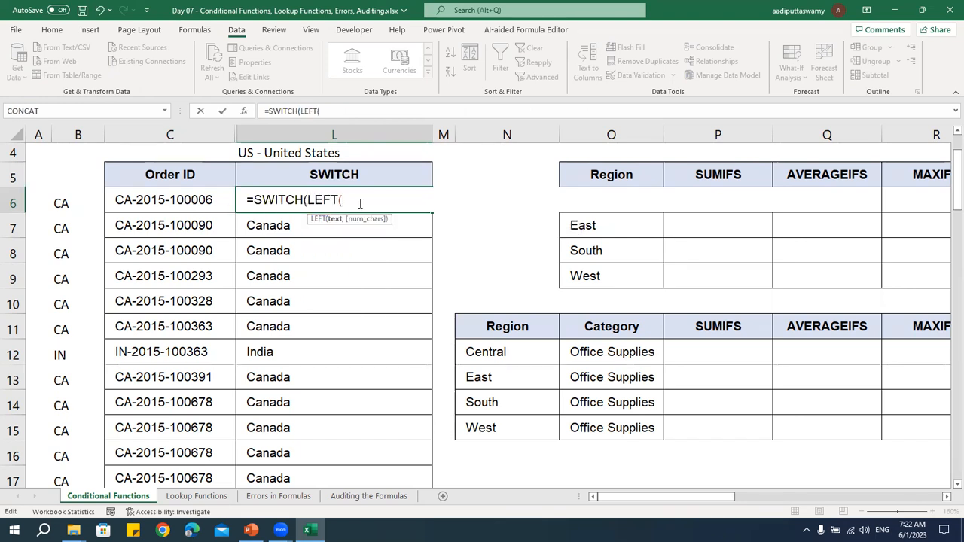
pyautogui.click(168, 197)
pyautogui.write(',2)')
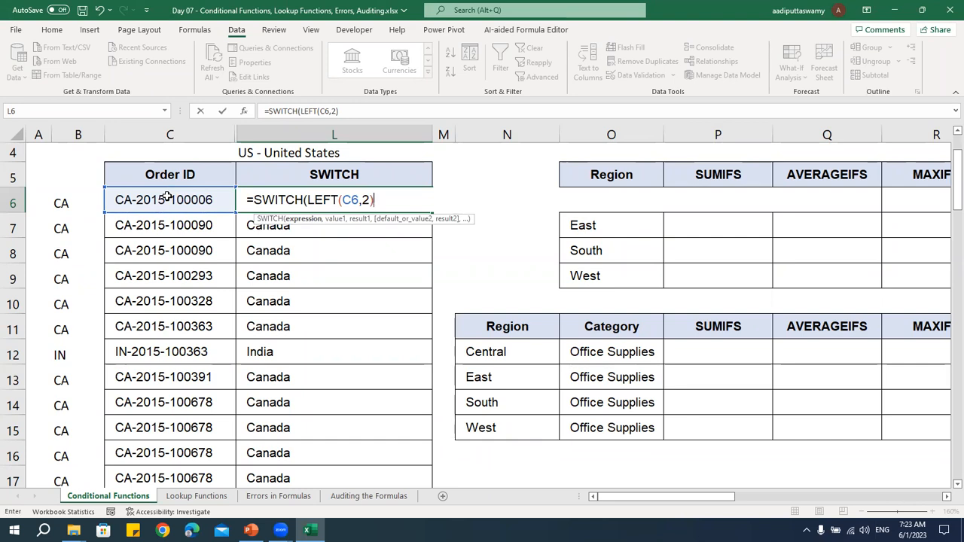
pyautogui.write(',')
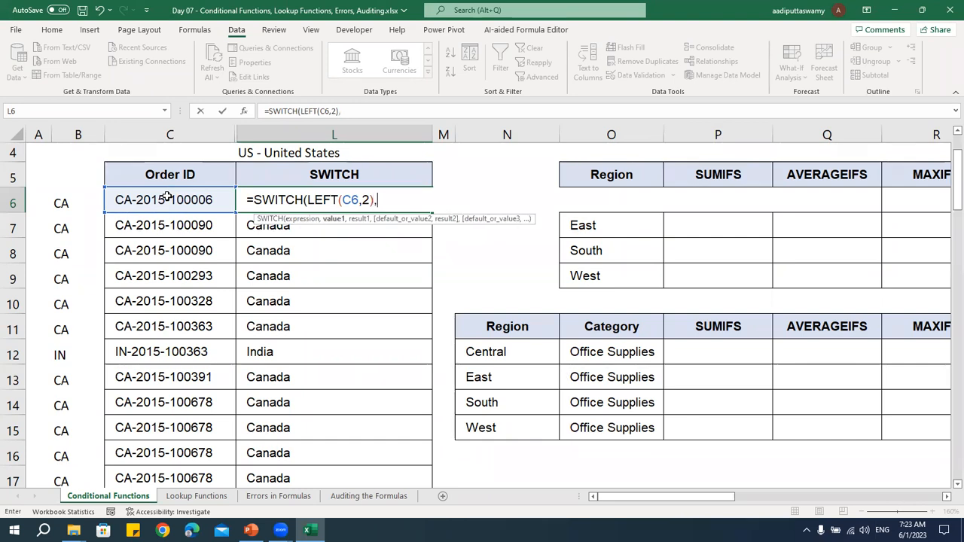
pyautogui.write('"CA","Canada')
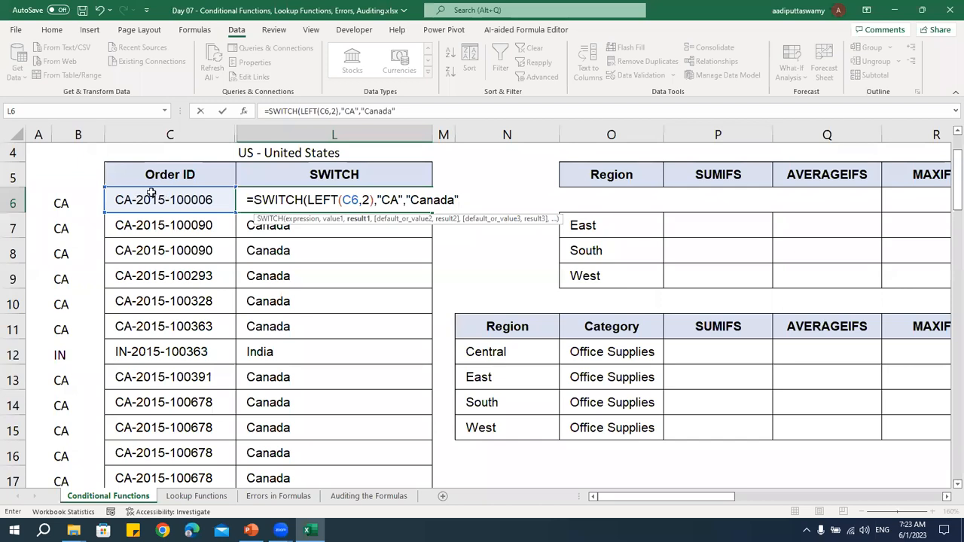
# Add the value and result pairs "CA","Canada" and "IN","India" to the SWITCH formula
pyautogui.click(393, 200)
pyautogui.click(457, 200)
pyautogui.write(',"I')
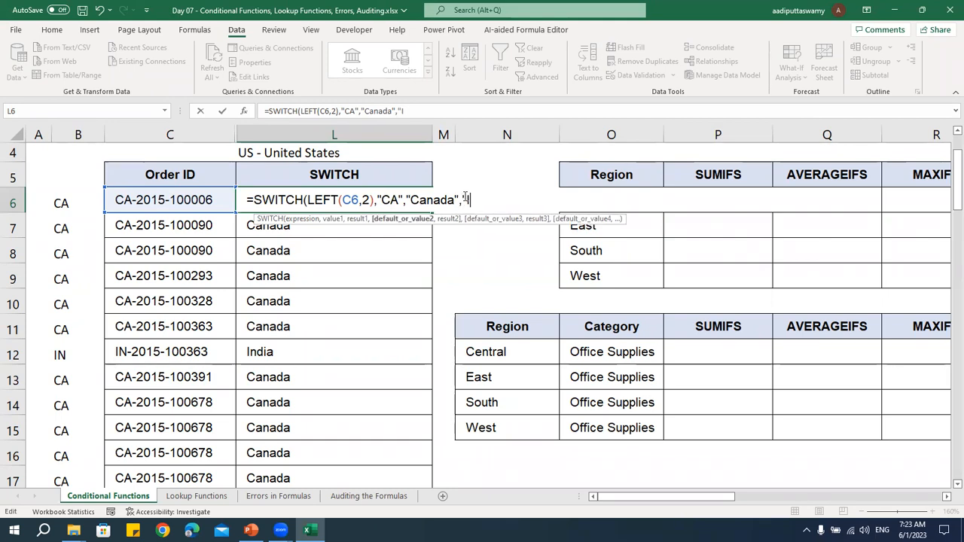
pyautogui.write('N","India"')
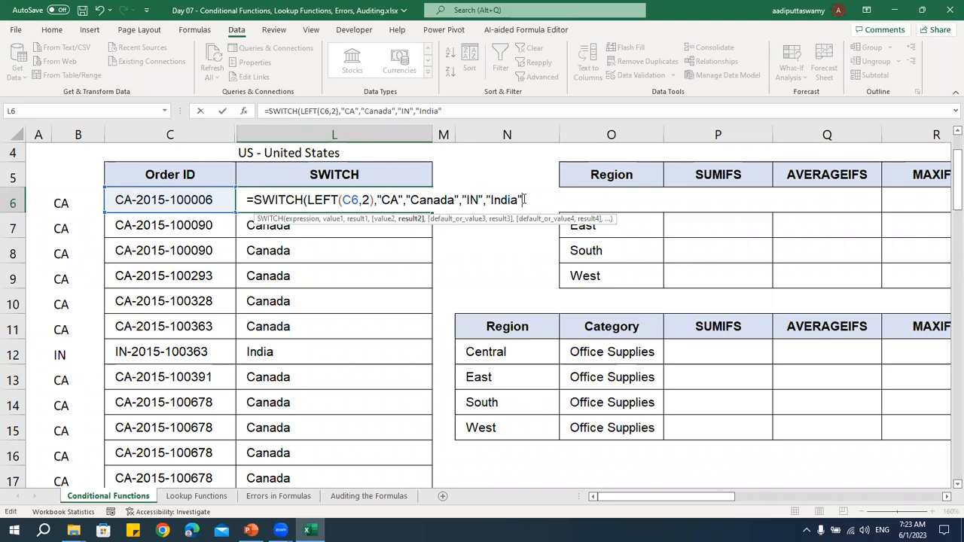
pyautogui.write(',')
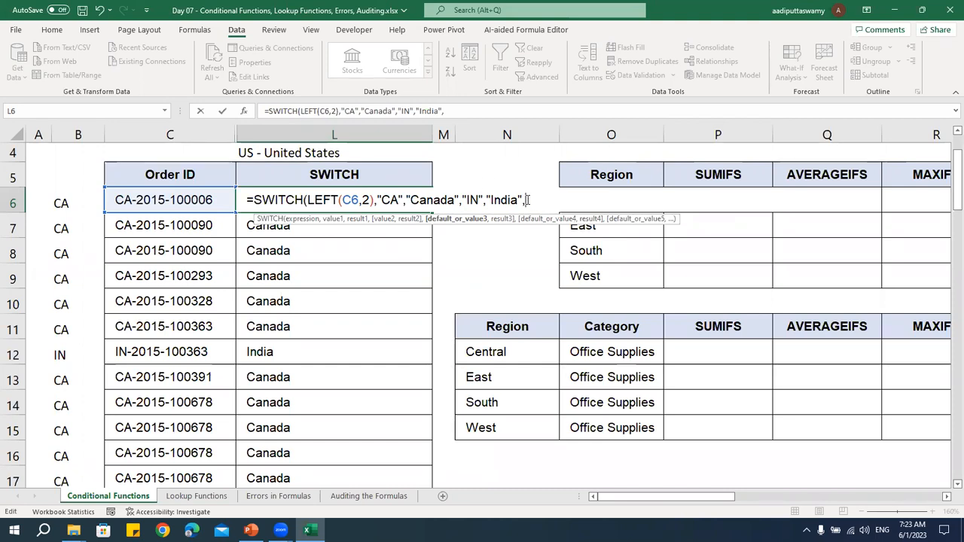
# Finish the SWITCH formula with the pair "US","United States", and fill it from L6 down the column
pyautogui.write('"US",')
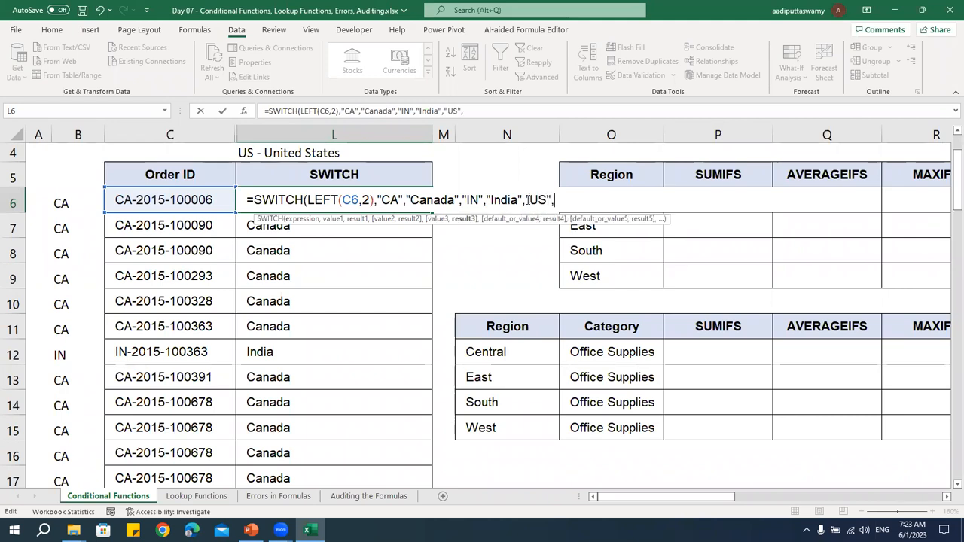
pyautogui.write('"United ')
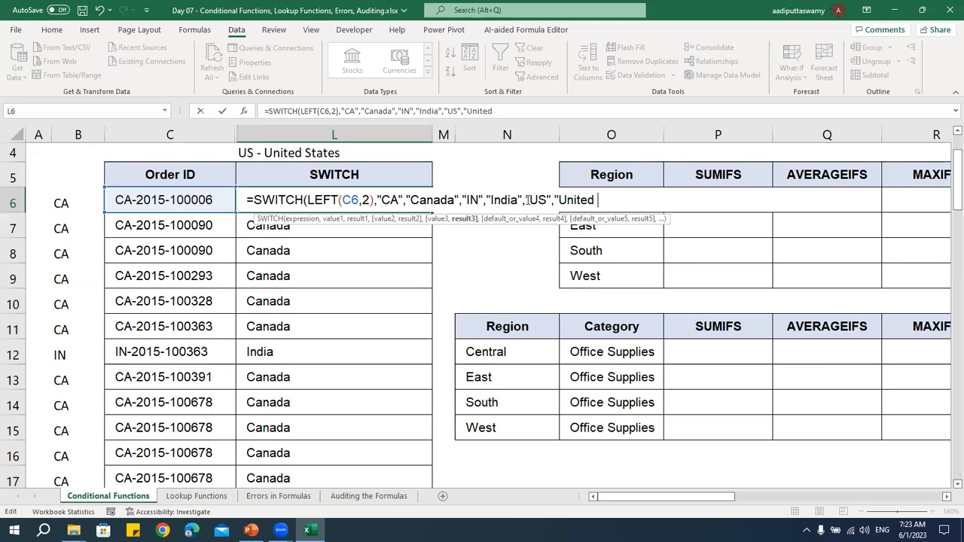
pyautogui.write('States")')
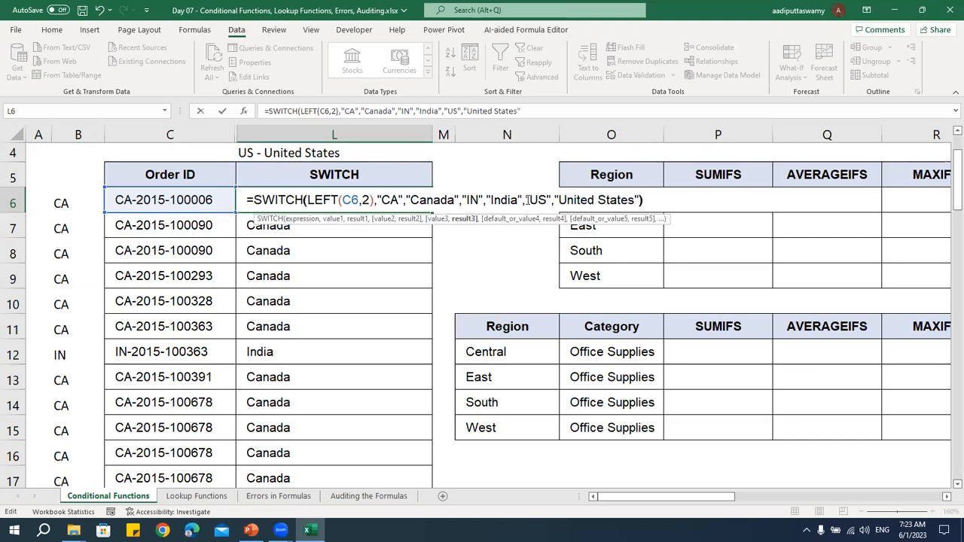
pyautogui.press('Return')
pyautogui.click(391, 197)
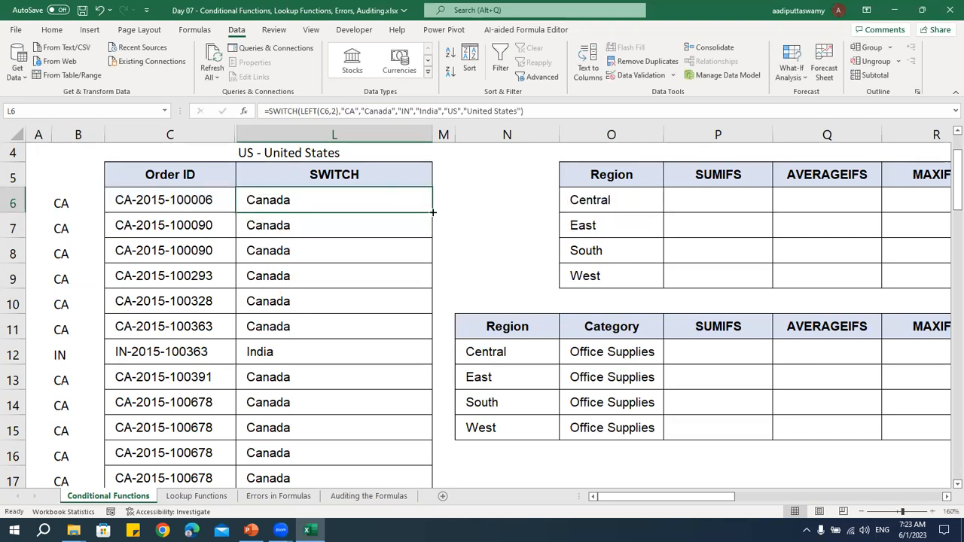
pyautogui.doubleClick(431, 212)
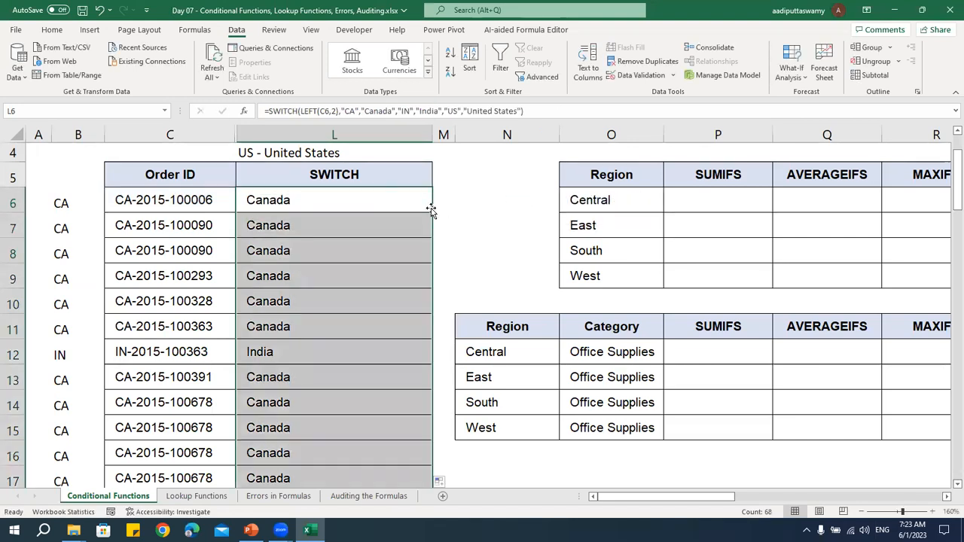
# Remove the "US" value from L6's SWITCH formula so "United States" becomes the default result, and refill the column from L6
pyautogui.click(79, 133)
pyautogui.click(81, 133)
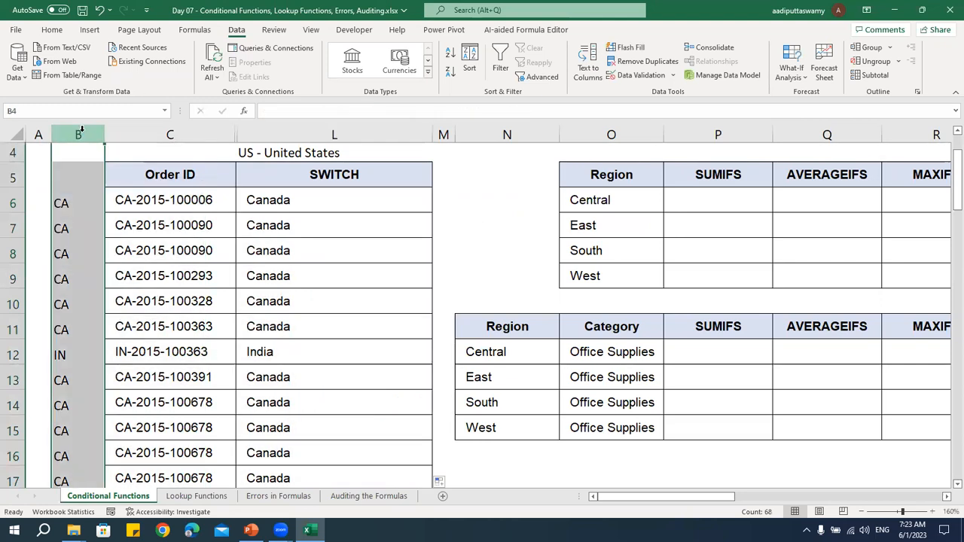
pyautogui.doubleClick(262, 201)
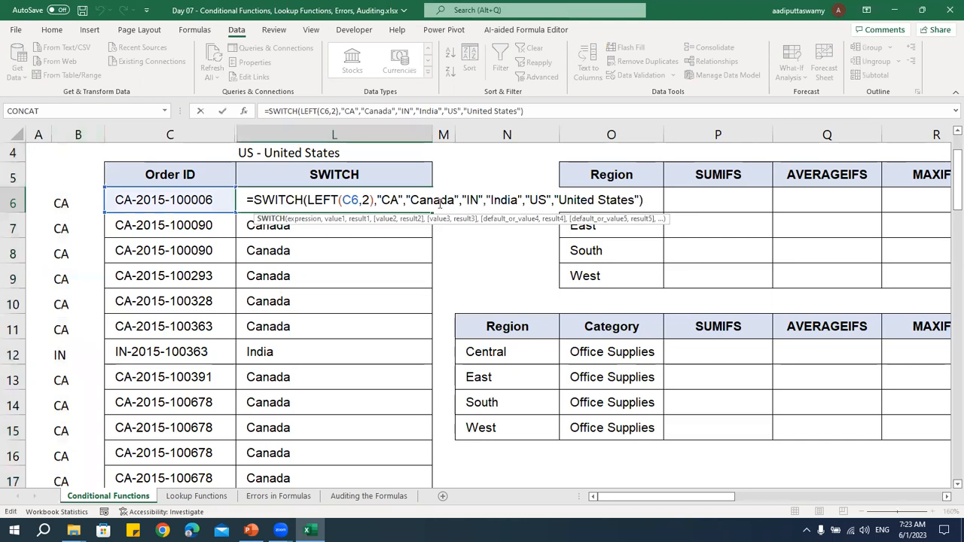
pyautogui.click(390, 199)
pyautogui.click(469, 196)
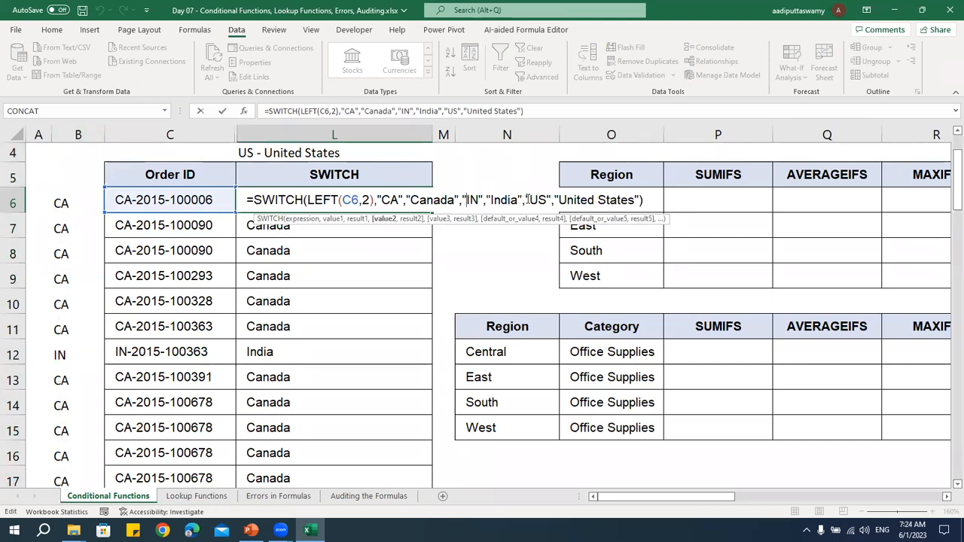
pyautogui.moveTo(525, 199); pyautogui.dragTo(556, 200)
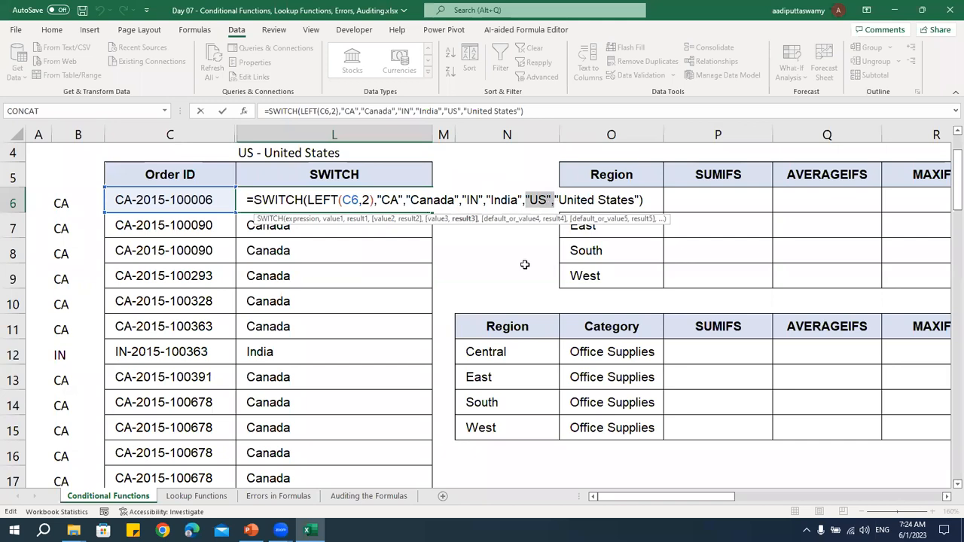
pyautogui.press('Delete')
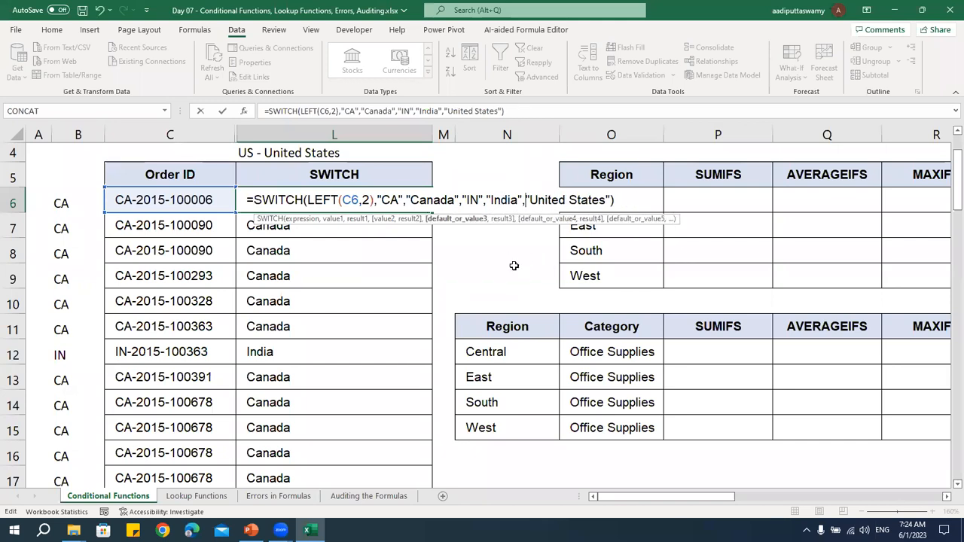
pyautogui.press('Return')
pyautogui.click(407, 200)
pyautogui.doubleClick(432, 213)
# Put the "US" value back before "United States" in L6's SWITCH formula and refill the column
pyautogui.doubleClick(356, 202)
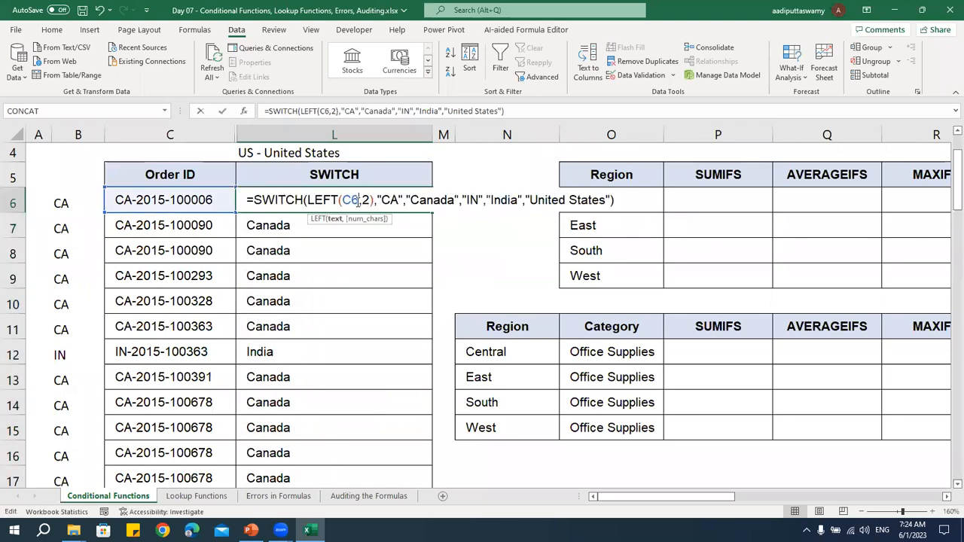
pyautogui.click(527, 200)
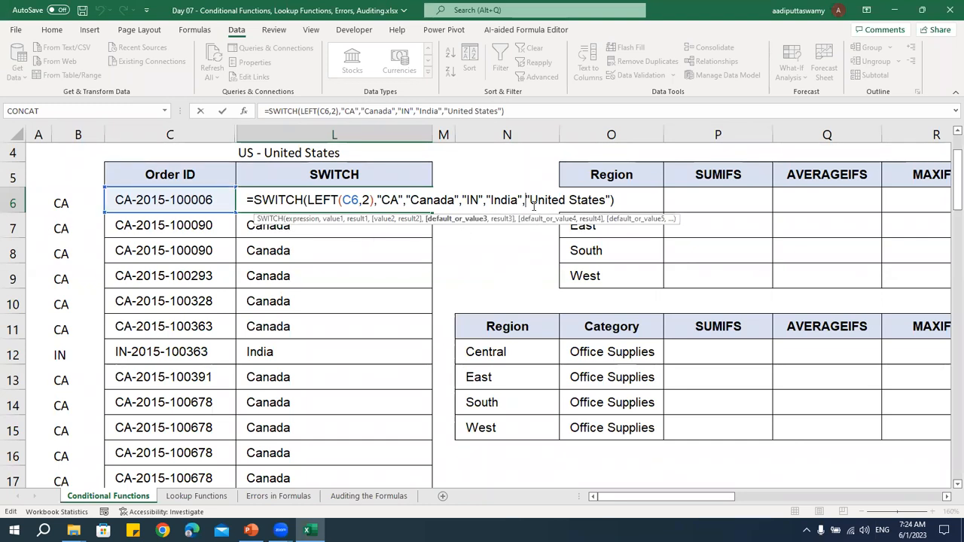
pyautogui.write('"US"')
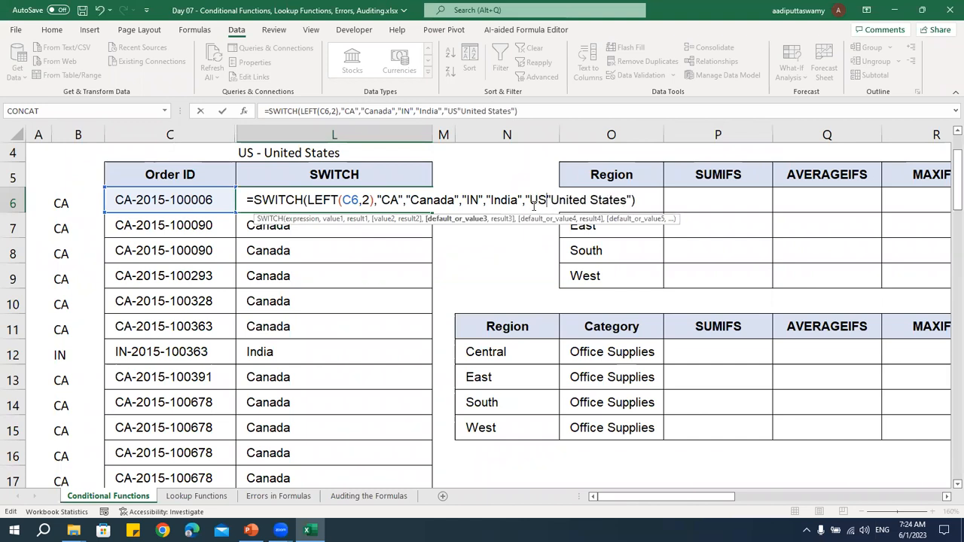
pyautogui.write(',')
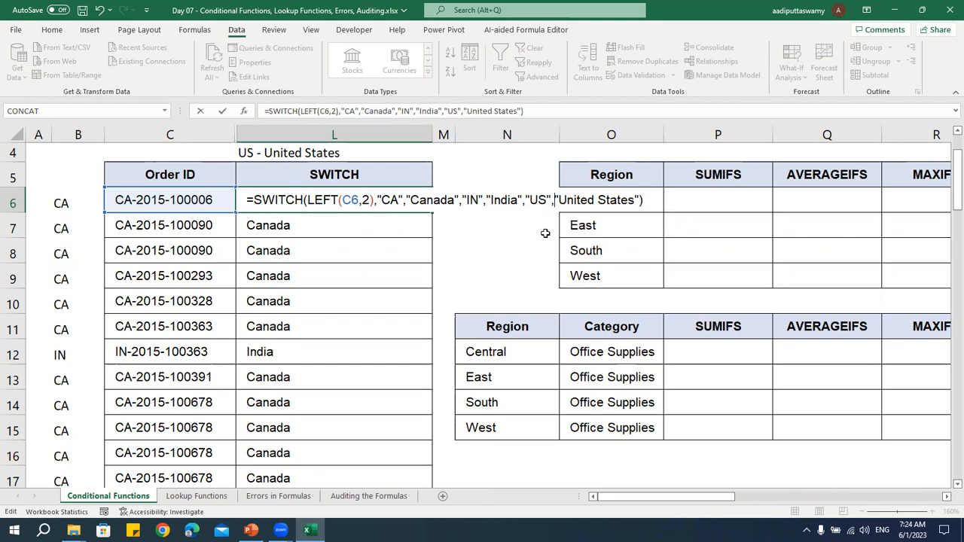
pyautogui.hotkey('ctrl', 'Return')
pyautogui.doubleClick(432, 213)
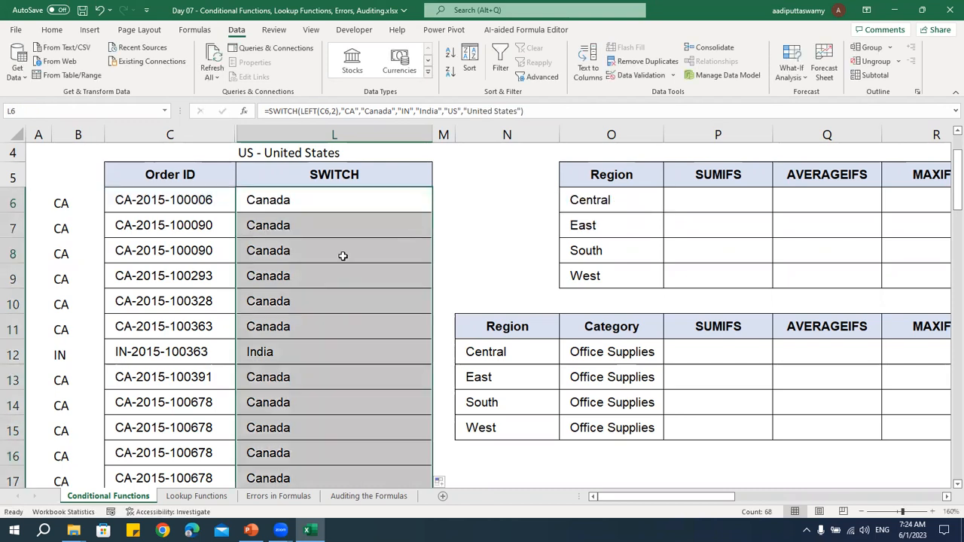
# Unhide the columns between Order ID in column C and SWITCH in column L
pyautogui.moveTo(171, 134); pyautogui.dragTo(295, 135)
pyautogui.rightClick(294, 136)
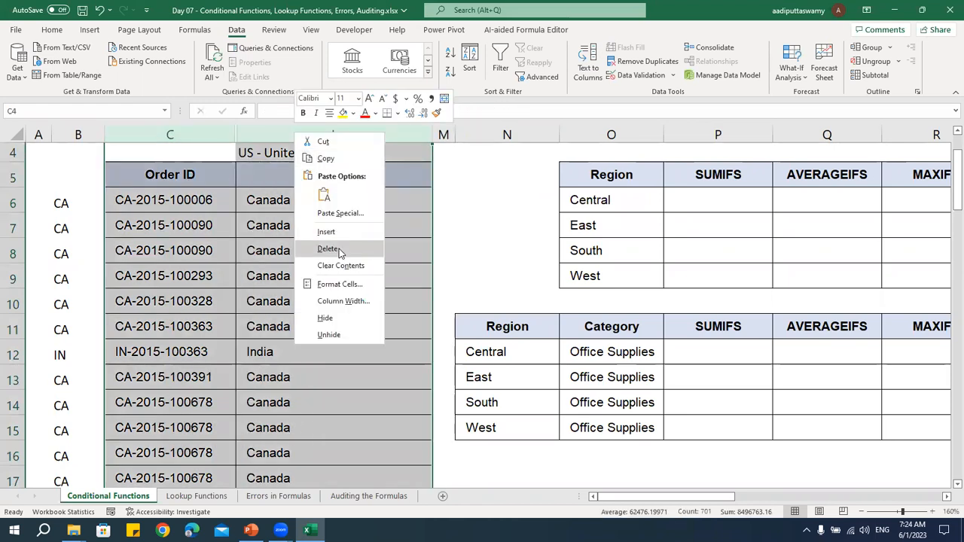
pyautogui.click(330, 334)
pyautogui.click(330, 303)
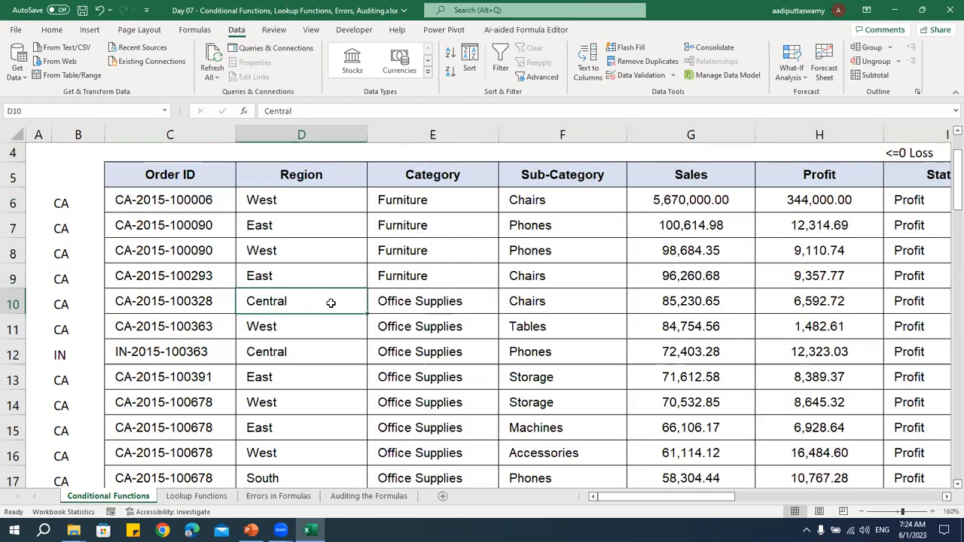
# Review the row 6 formulas in the Status, Sales Status and Sales Status (IFS) columns with the criteria above their headings
pyautogui.click(640, 193)
pyautogui.press('Right')
pyautogui.press('Right')
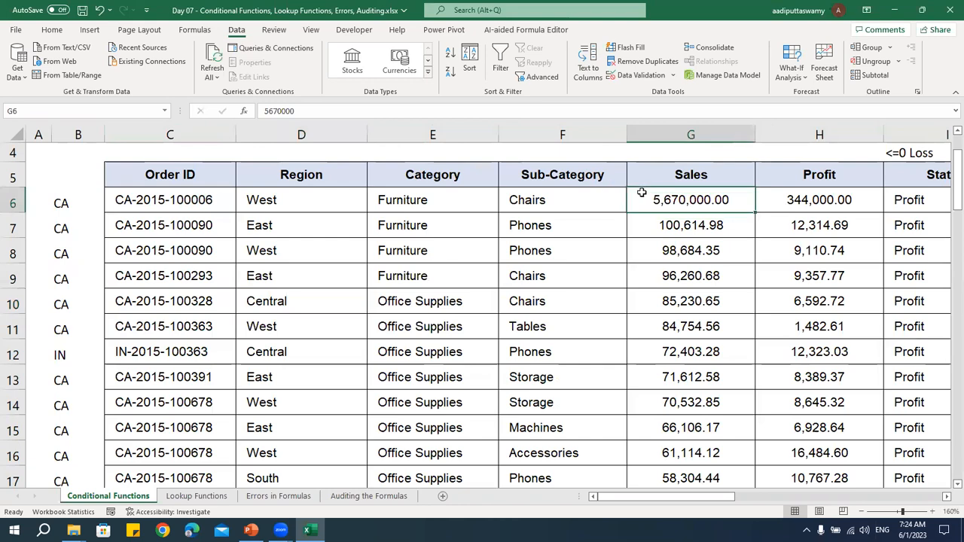
pyautogui.press('Right')
pyautogui.press('Right')
pyautogui.press('Right')
pyautogui.press('Right')
pyautogui.press('Left')
pyautogui.press('Left')
pyautogui.press('Left')
pyautogui.press('Left')
pyautogui.press('Left')
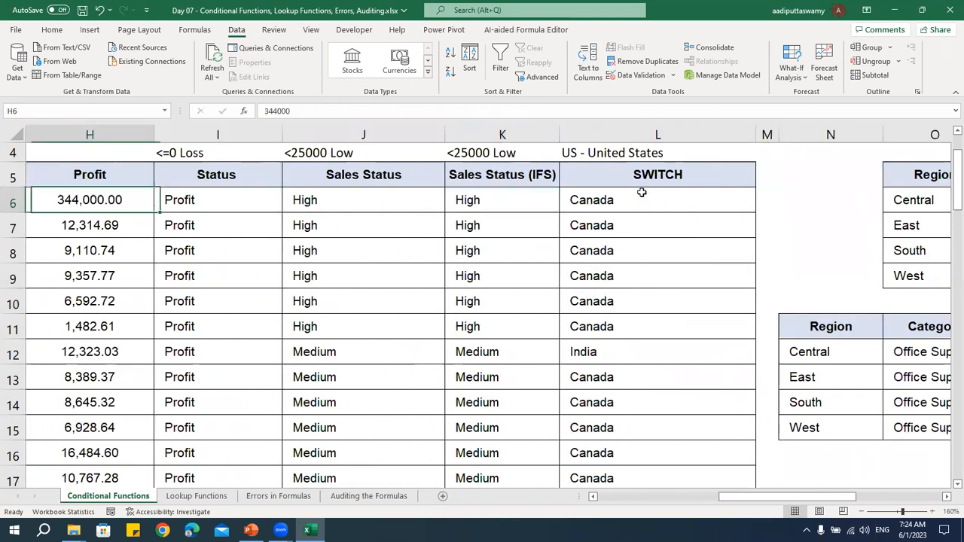
pyautogui.press('Up')
pyautogui.press('Up')
pyautogui.press('Up')
pyautogui.press('Up')
pyautogui.press('Down')
pyautogui.press('Down')
pyautogui.press('Down')
pyautogui.press('Down')
pyautogui.press('Right')
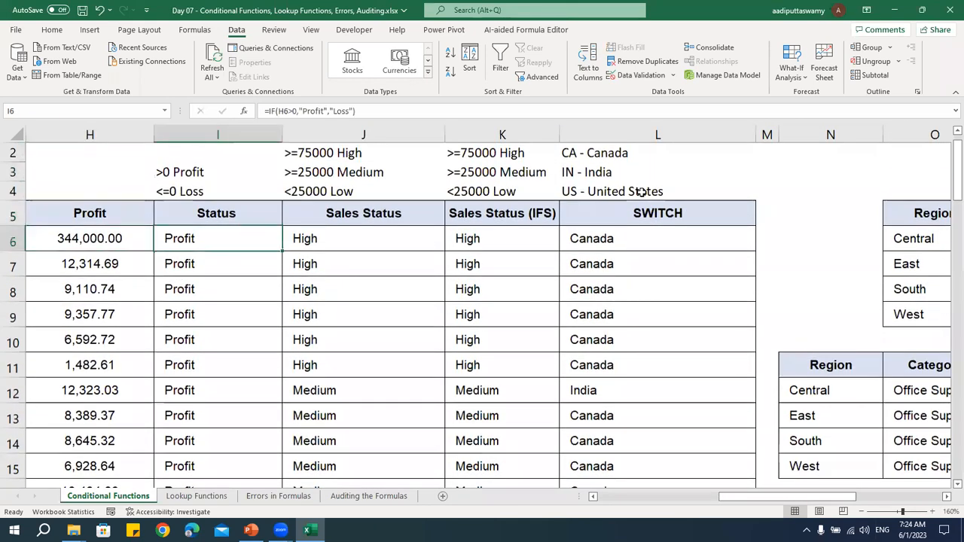
pyautogui.press('Right')
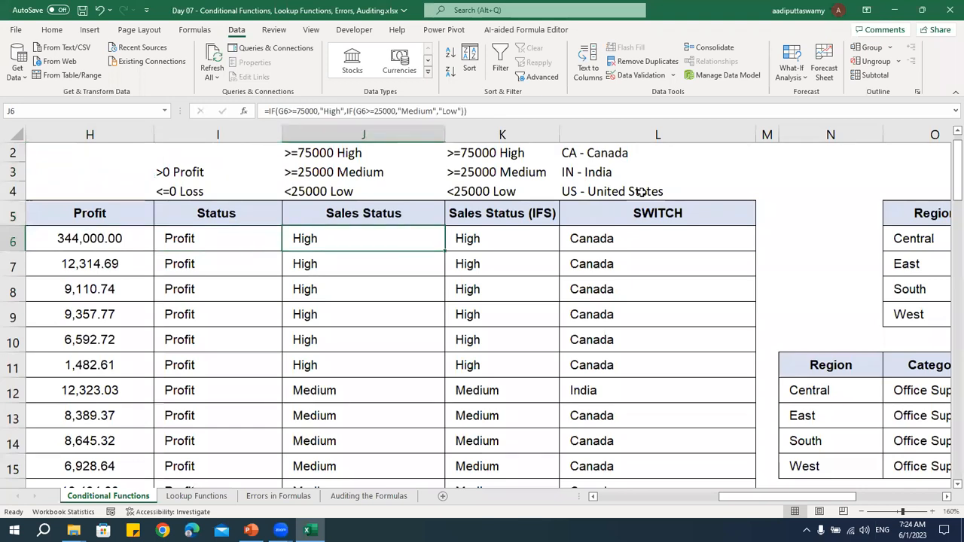
pyautogui.press('Right')
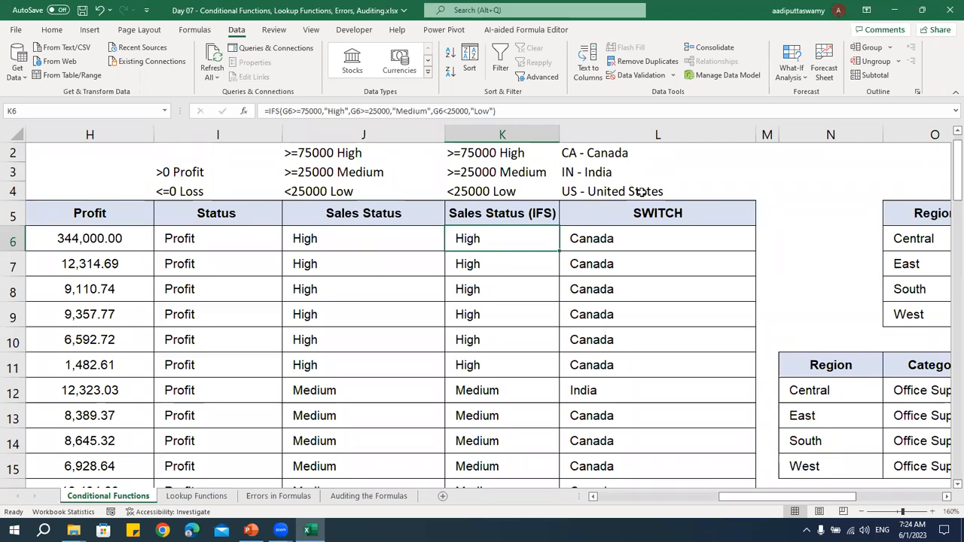
# Switch to a new blank Notepad document and shift its window so the sheet's Profit column shows beside it
pyautogui.press('super+r')
pyautogui.write('nttepad')
pyautogui.press('Return')
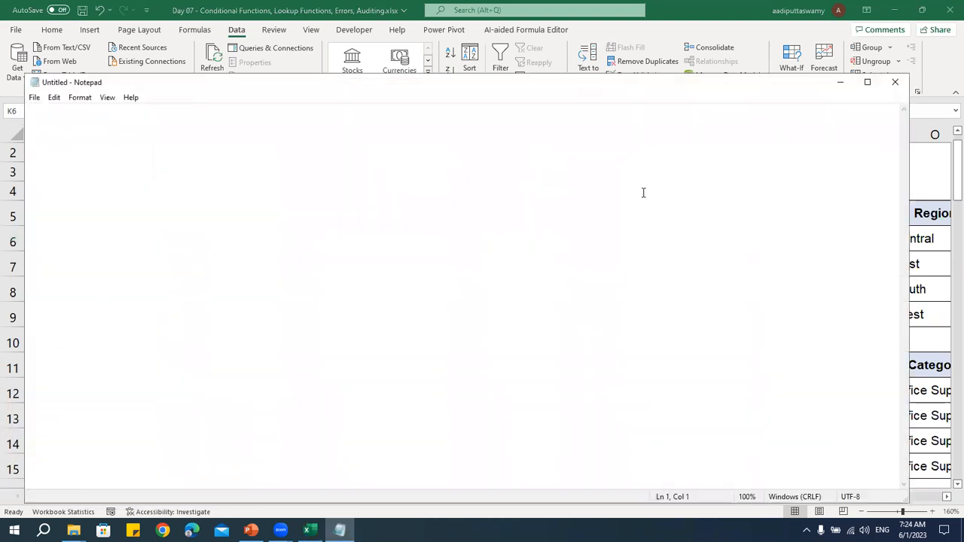
pyautogui.moveTo(313, 85); pyautogui.dragTo(399, 85)
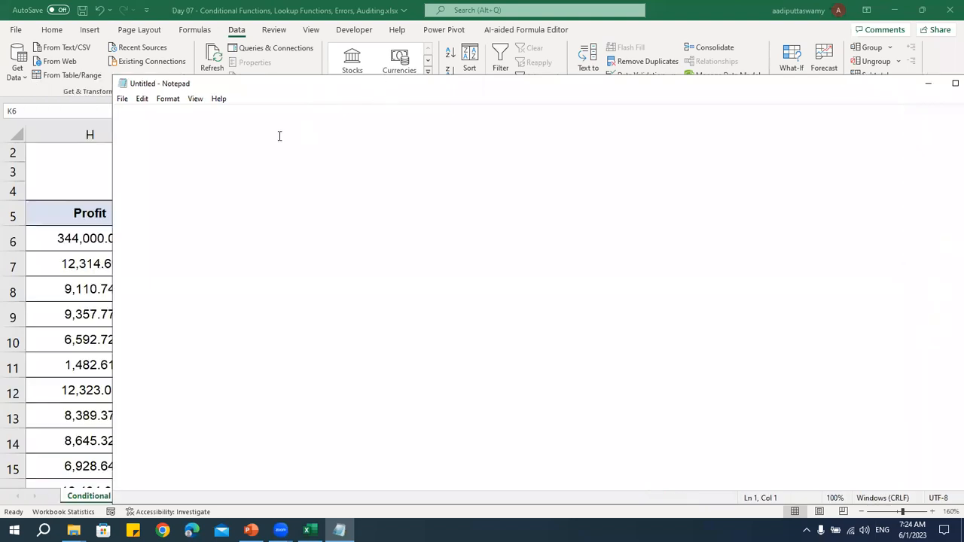
# Write the heading "Conditional Functions" with the first bullet "- Comparison" beneath it
pyautogui.write('Condition')
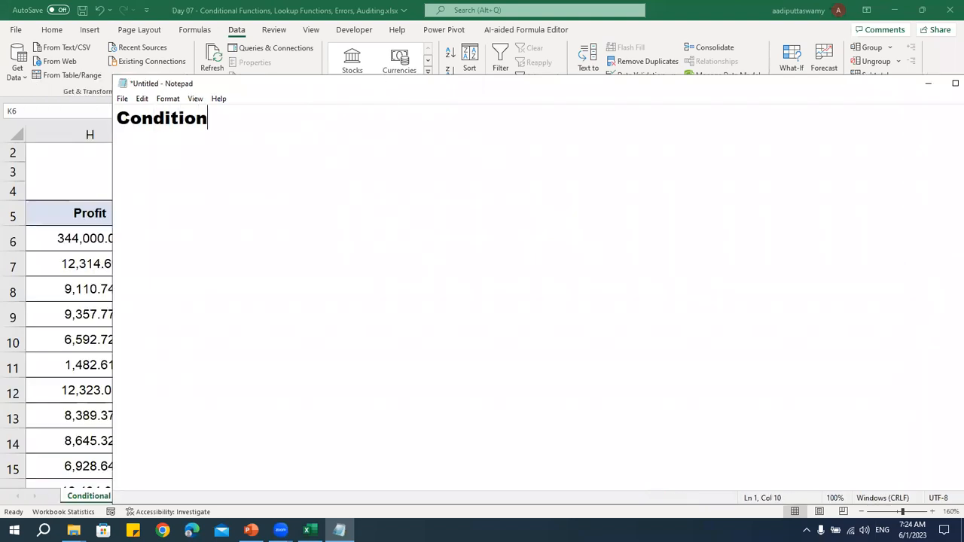
pyautogui.write('al Fuc')
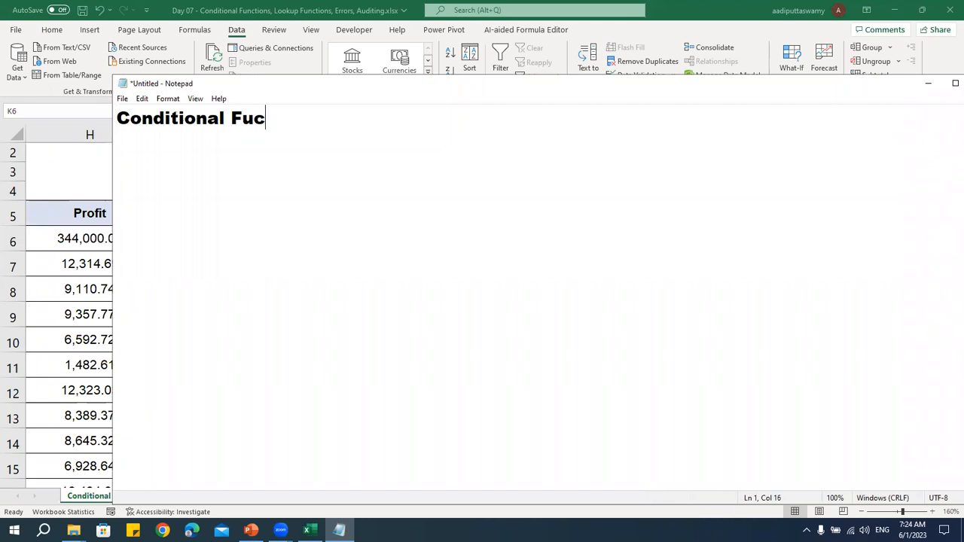
pyautogui.press('BackSpace')
pyautogui.write('nctions')
pyautogui.press('Return')
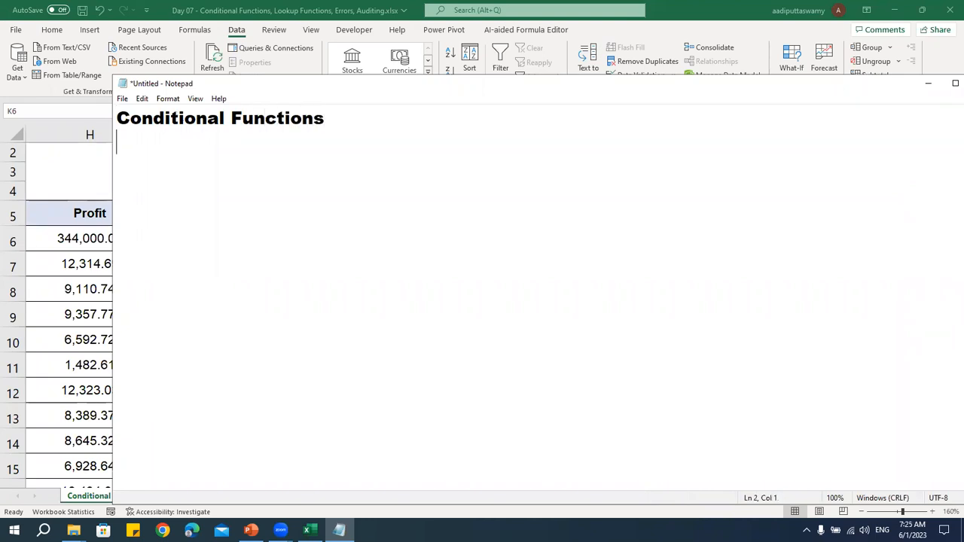
pyautogui.write('- Comparison')
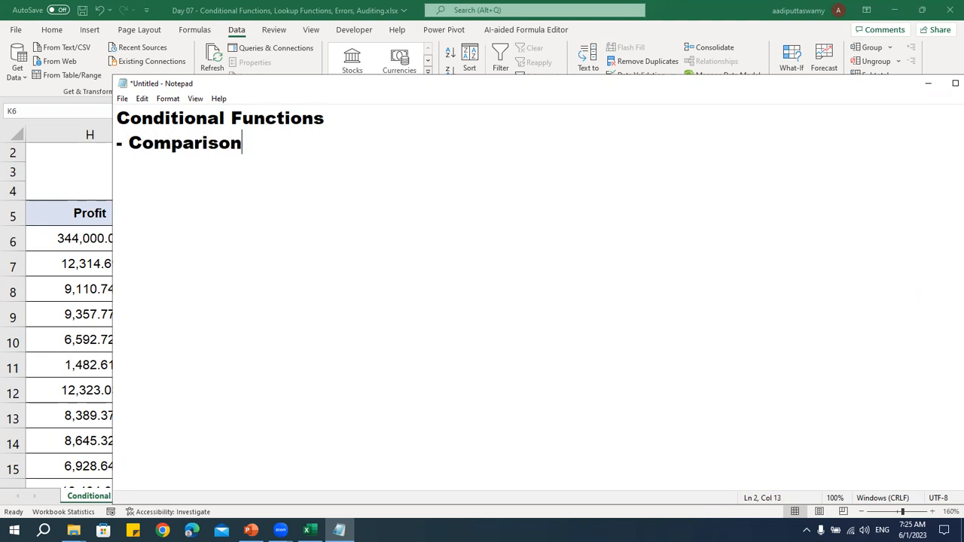
# List IF, NESTED IF, IFS and SWITCH as indented dash items under Comparison
pyautogui.press('Return')
pyautogui.write('=')
pyautogui.press('BackSpace')
pyautogui.write('- IF')
pyautogui.press('Return')
pyautogui.write('- N')
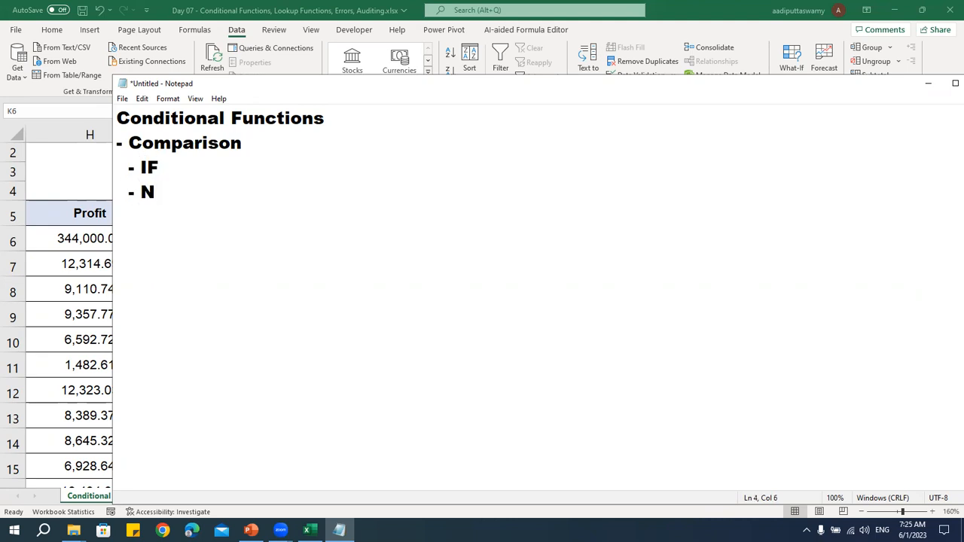
pyautogui.write('ESTED IF ')
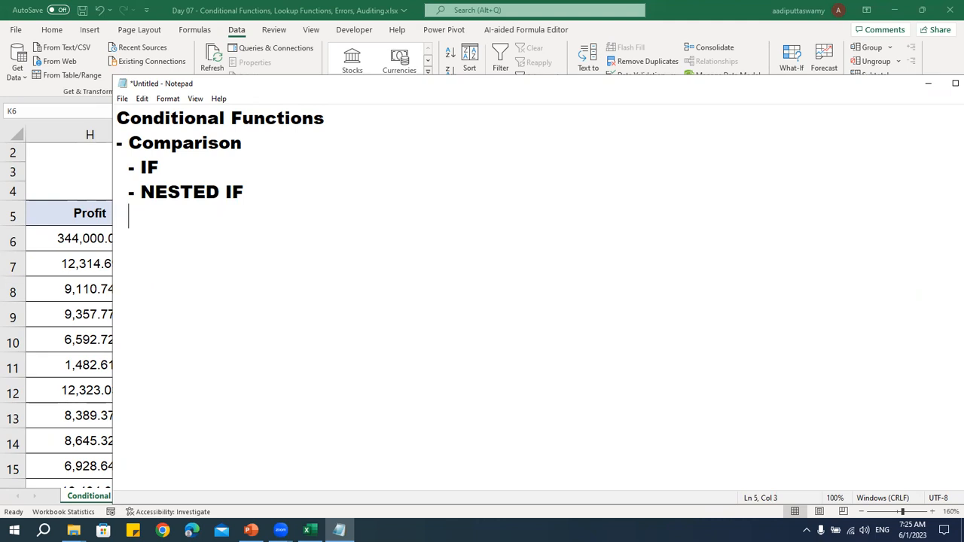
pyautogui.write('  - IFS')
pyautogui.press('Return')
pyautogui.write('- SWITCH')
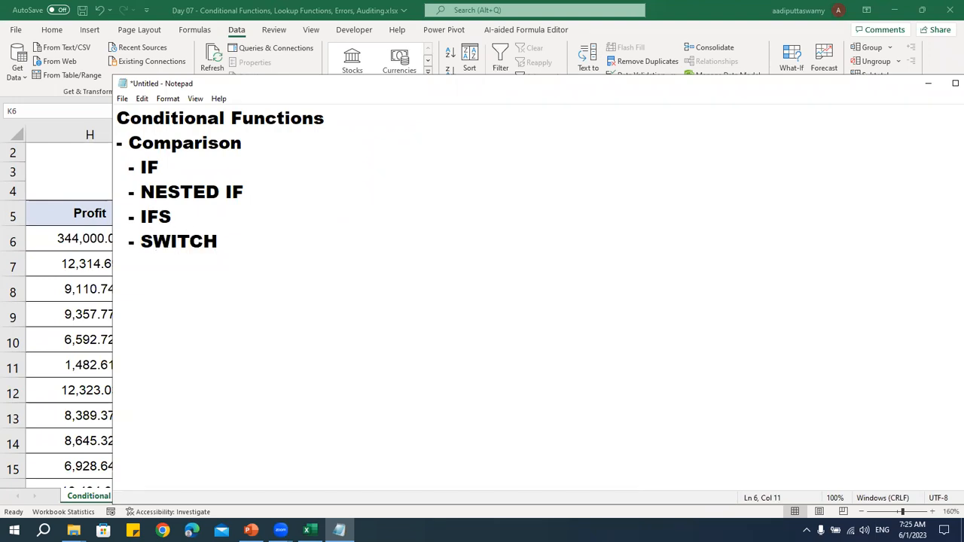
# Extend the Comparison bullet so it reads "Comparison / Check"
pyautogui.doubleClick(151, 143)
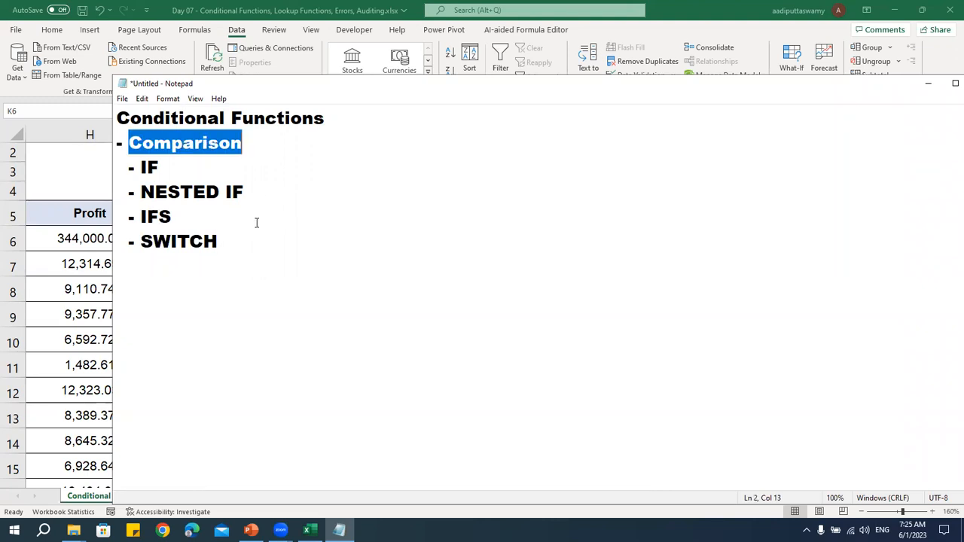
pyautogui.click(256, 146)
pyautogui.write('/ cHE')
pyautogui.press('BackSpace')
pyautogui.press('BackSpace')
pyautogui.press('BackSpace')
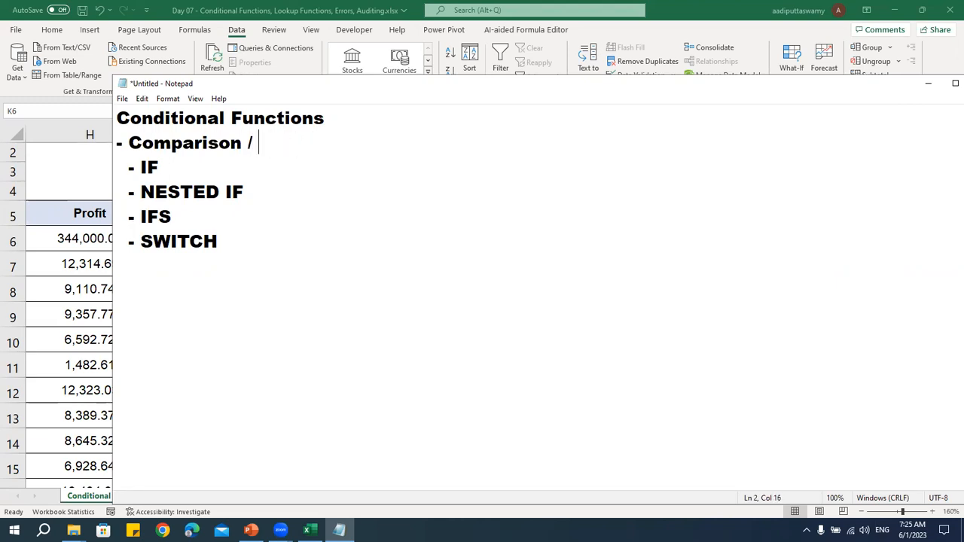
pyautogui.write('Check')
# Add a second main bullet "- Calculations" below the SWITCH item, separated from it by a blank line
pyautogui.press('Down')
pyautogui.press('Down')
pyautogui.press('Down')
pyautogui.press('End')
pyautogui.press('Return')
pyautogui.write('- Calclations')
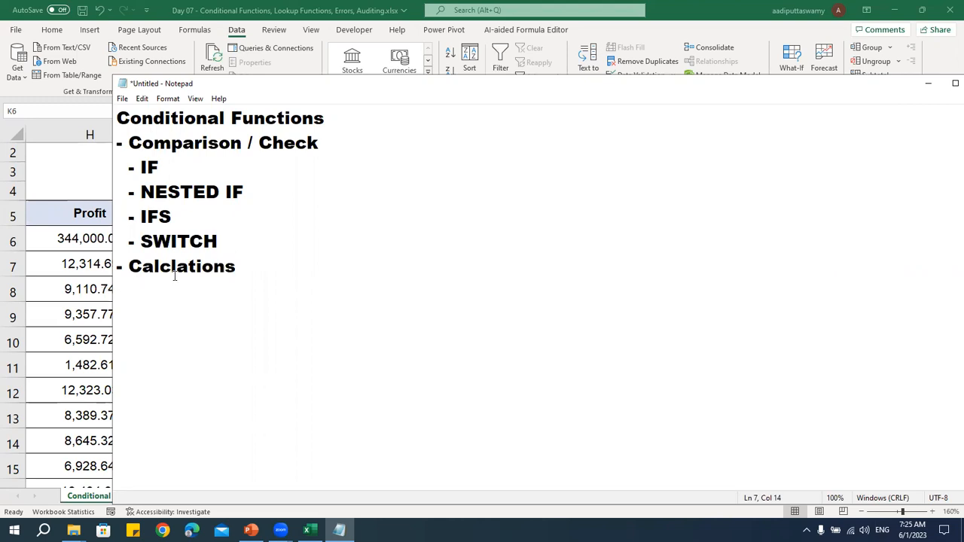
pyautogui.moveTo(172, 268); pyautogui.dragTo(295, 267)
pyautogui.press('BackSpace')
pyautogui.write('ulations')
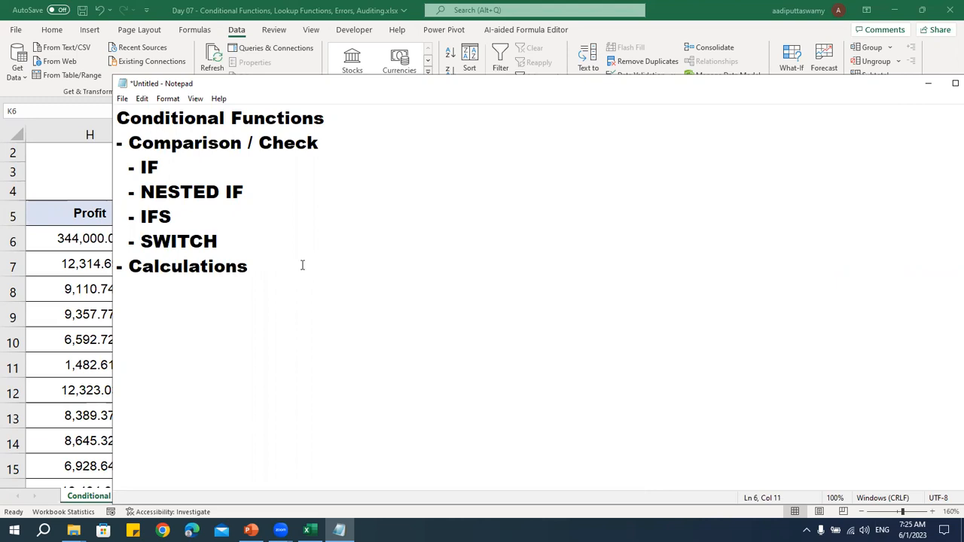
pyautogui.press('Return')
pyautogui.press('Down')
pyautogui.press('Right')
pyautogui.press('Right')
pyautogui.press('Right')
pyautogui.press('Right')
pyautogui.press('Right')
pyautogui.press('Right')
pyautogui.press('Right')
pyautogui.press('Right')
pyautogui.press('Right')
pyautogui.press('Right')
pyautogui.press('Right')
pyautogui.press('Right')
pyautogui.press('Right')
pyautogui.press('Right')
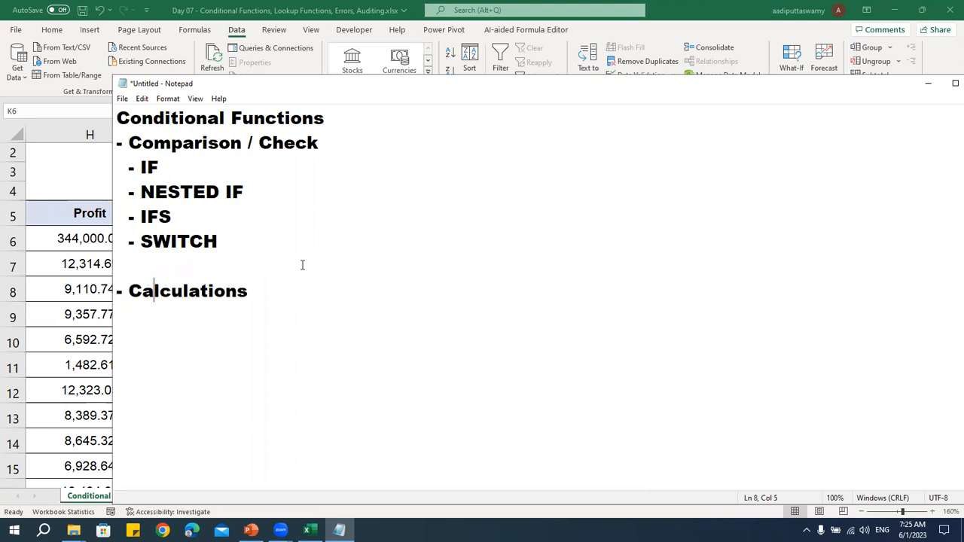
# List SUMIFS and AVERAGEIFS as indented dash items under Calculations
pyautogui.press('Return')
pyautogui.press('BackSpace')
pyautogui.write('- SUMIFS')
pyautogui.press('Return')
pyautogui.write('- AVE')
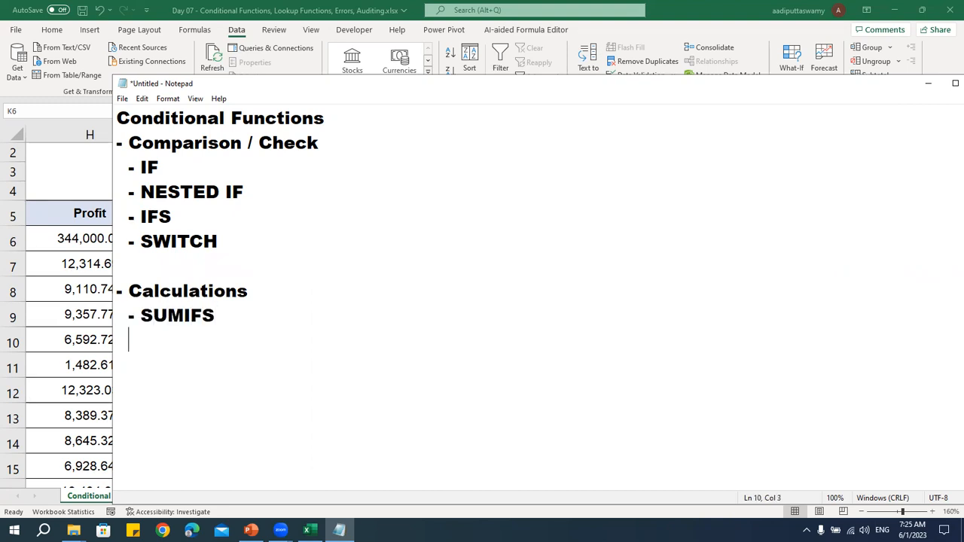
pyautogui.write('RAGEIFS')
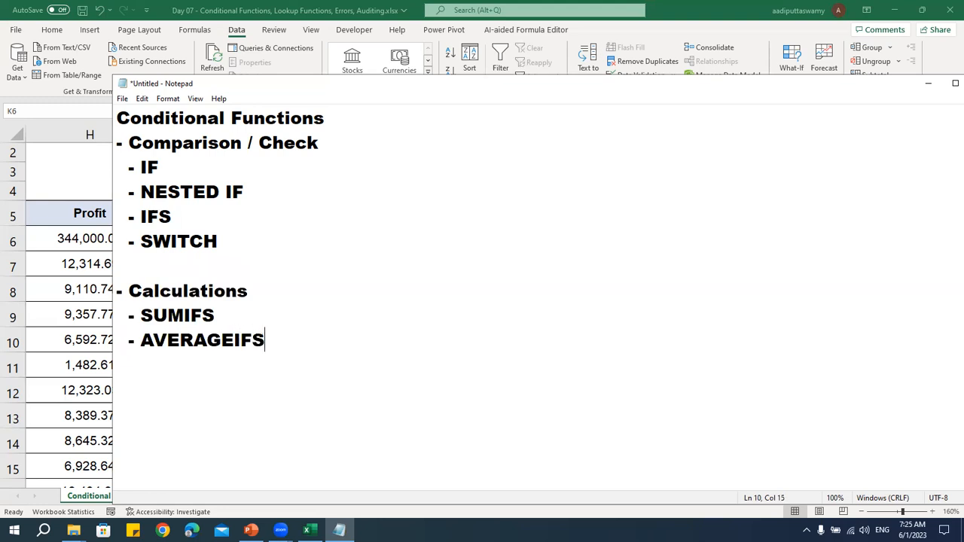
# Add MAXIFS, MINIFS and COUNTIFS below AVERAGEIFS to complete the Calculations list
pyautogui.press('Return')
pyautogui.write('- MAXIFS')
pyautogui.press('Return')
pyautogui.write('- MINIFS')
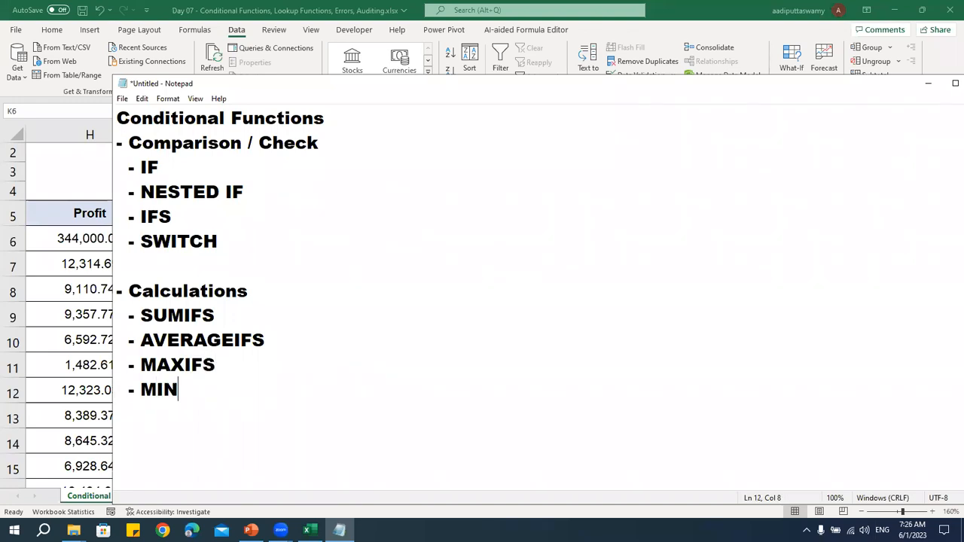
pyautogui.press('Return')
pyautogui.write('- COUNTIFS')
pyautogui.hotkey('alt', 'Tab')
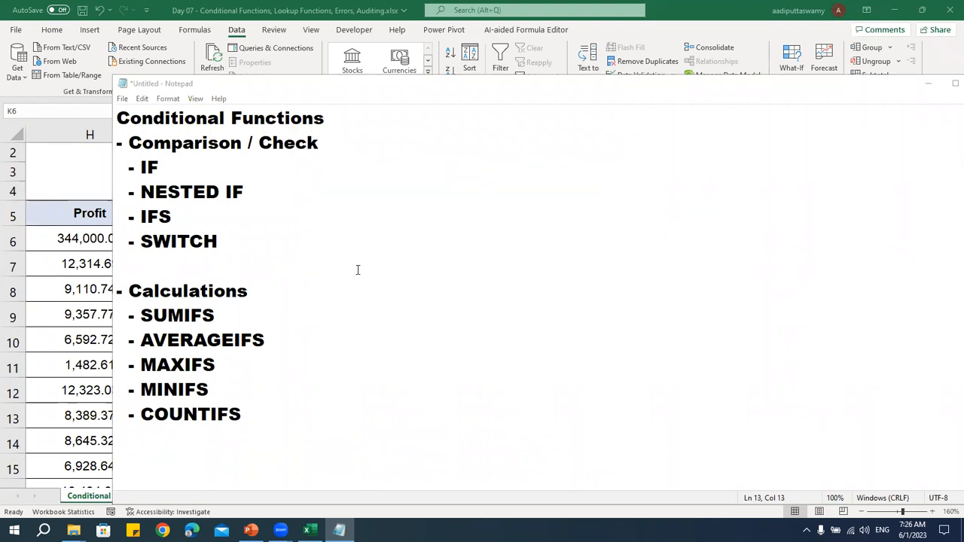
pyautogui.click(263, 413)
pyautogui.moveTo(263, 413); pyautogui.dragTo(39, 311)
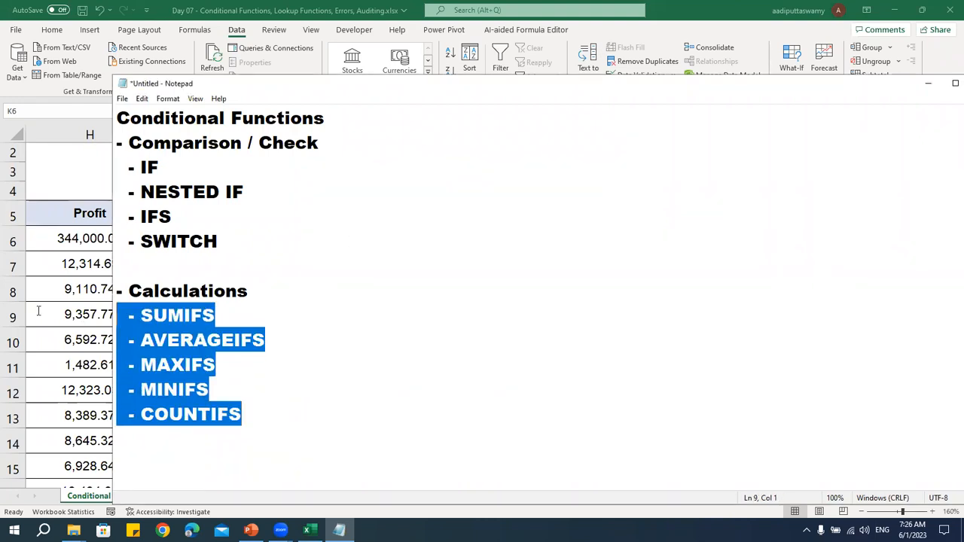
pyautogui.click(129, 315)
pyautogui.moveTo(128, 315); pyautogui.dragTo(242, 419)
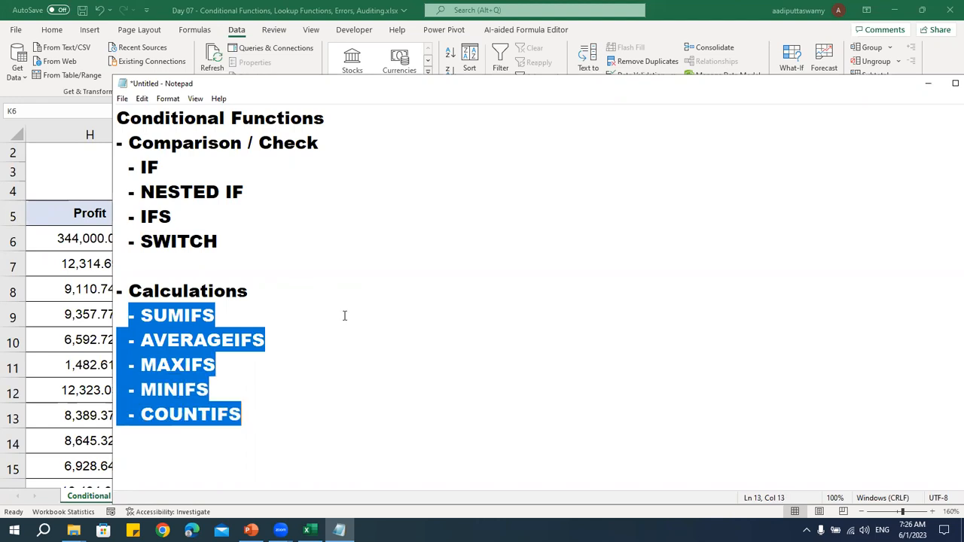
# Switch to the Excel workbook and hide columns I through L on the Conditional Functions sheet
pyautogui.hotkey('alt', 'Tab')
pyautogui.click(698, 242)
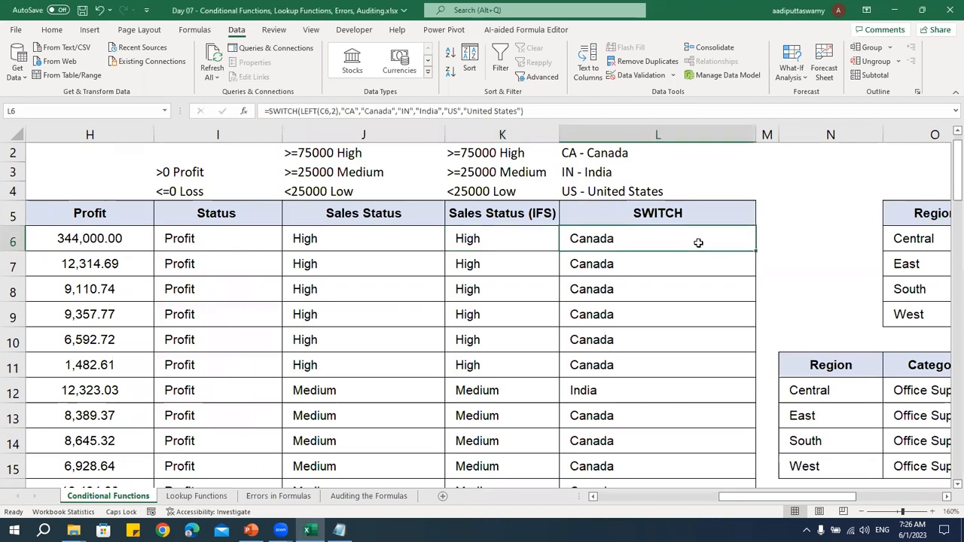
pyautogui.press('Left')
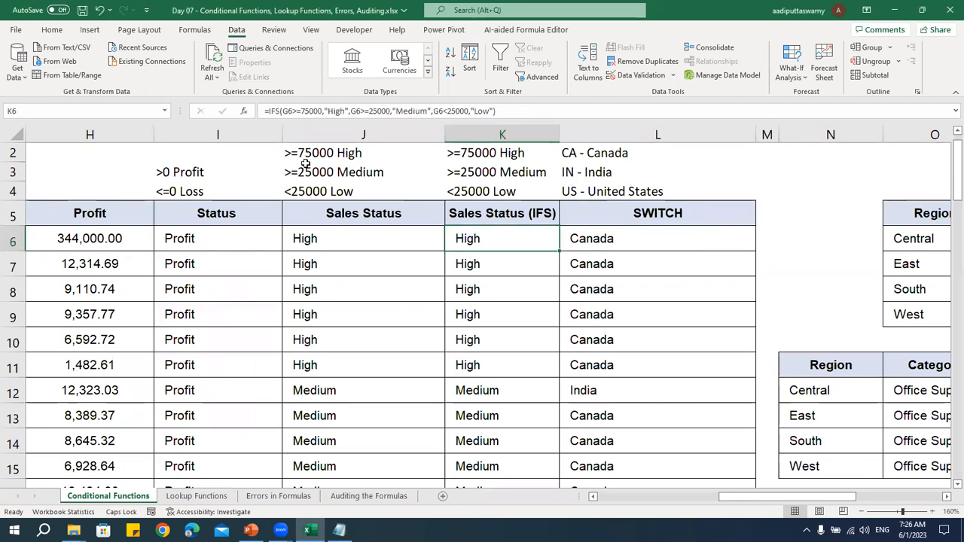
pyautogui.moveTo(245, 129); pyautogui.dragTo(689, 186)
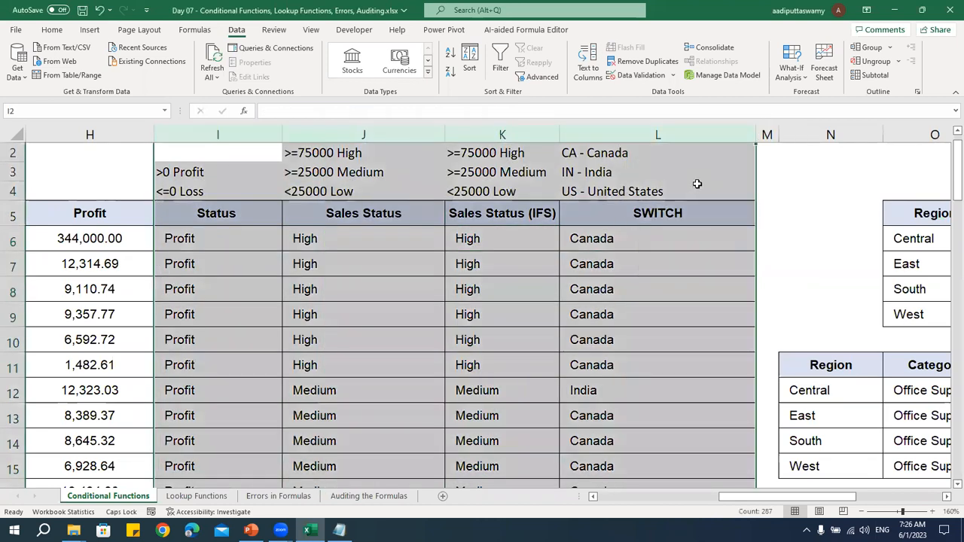
pyautogui.hotkey('ctrl', '0')
pyautogui.click(583, 269)
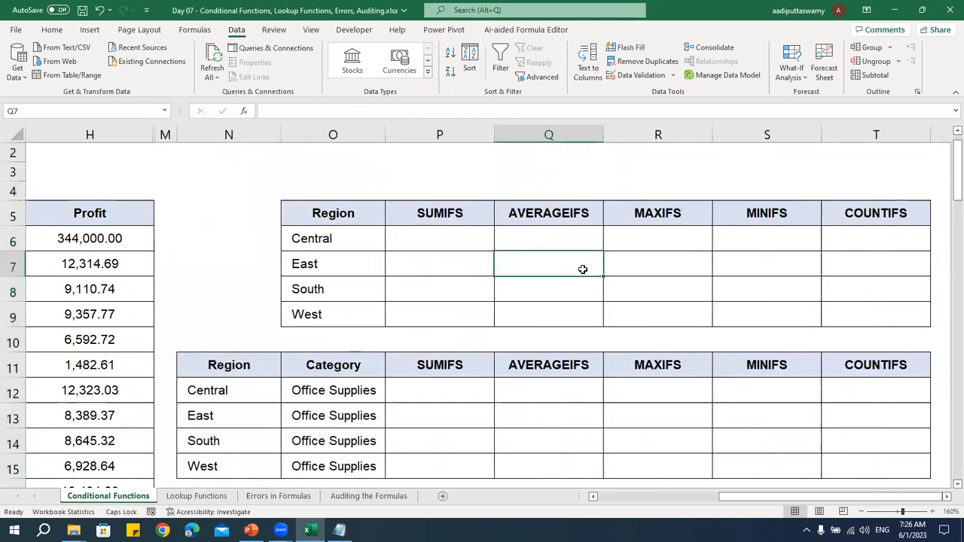
pyautogui.keyDown('ctrl'); pyautogui.scroll(-5, 582, 269); pyautogui.keyUp('ctrl')
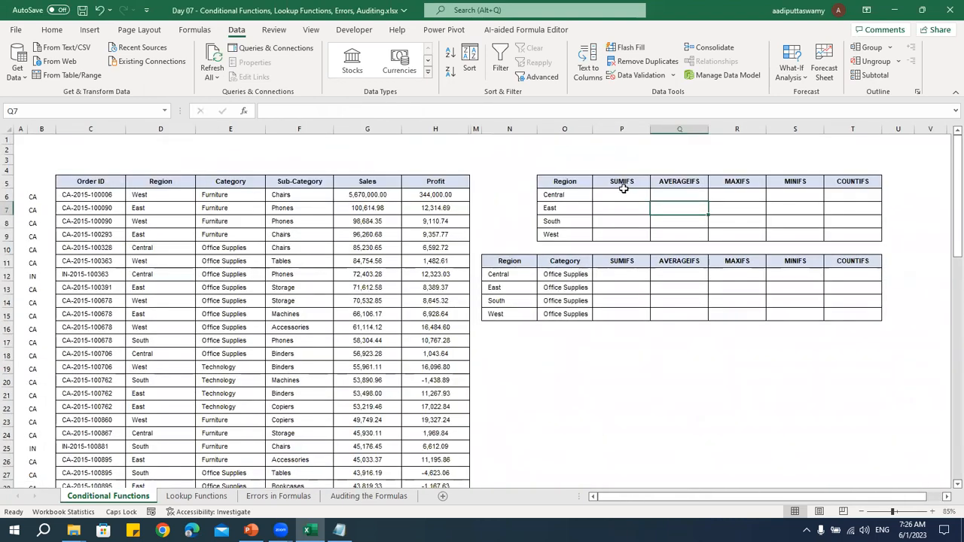
pyautogui.click(622, 194)
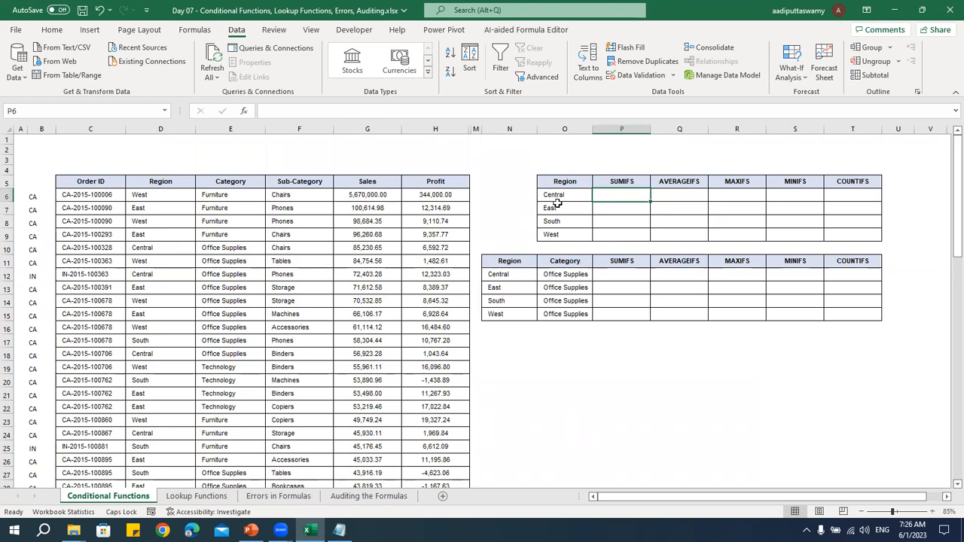
pyautogui.click(563, 194)
pyautogui.click(559, 207)
pyautogui.click(557, 221)
pyautogui.click(556, 233)
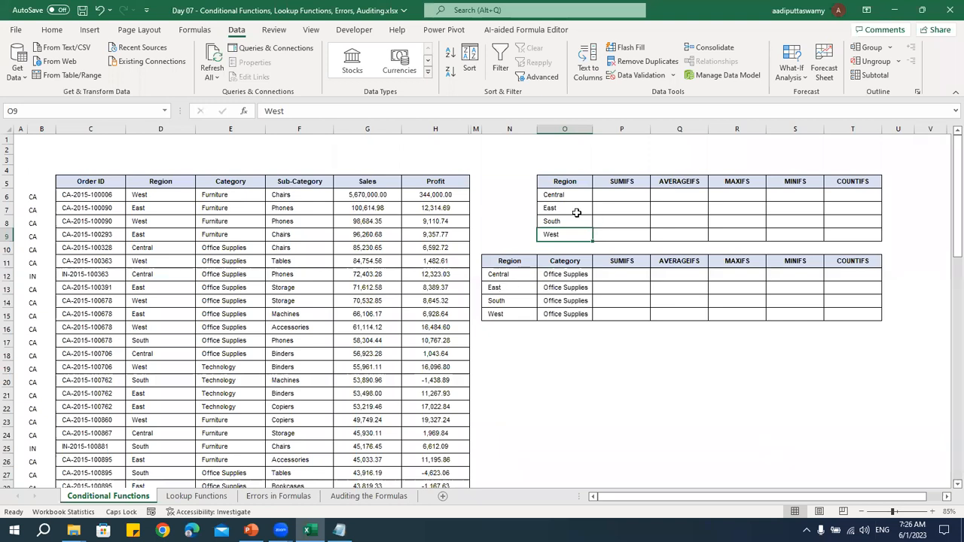
# Total the Sales column with =SUM(G6:G73) in cell P4, above the first table's SUMIFS header
pyautogui.click(618, 170)
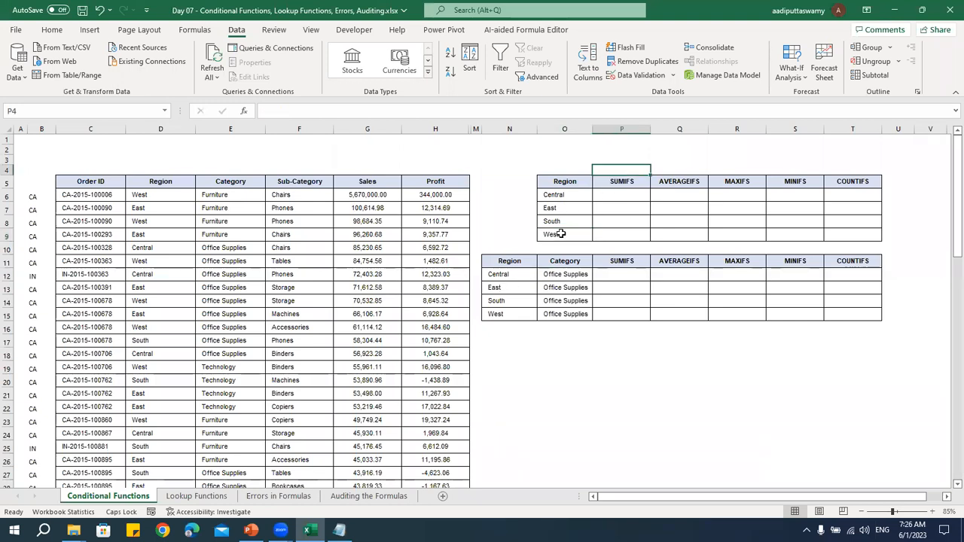
pyautogui.write('=SUM(')
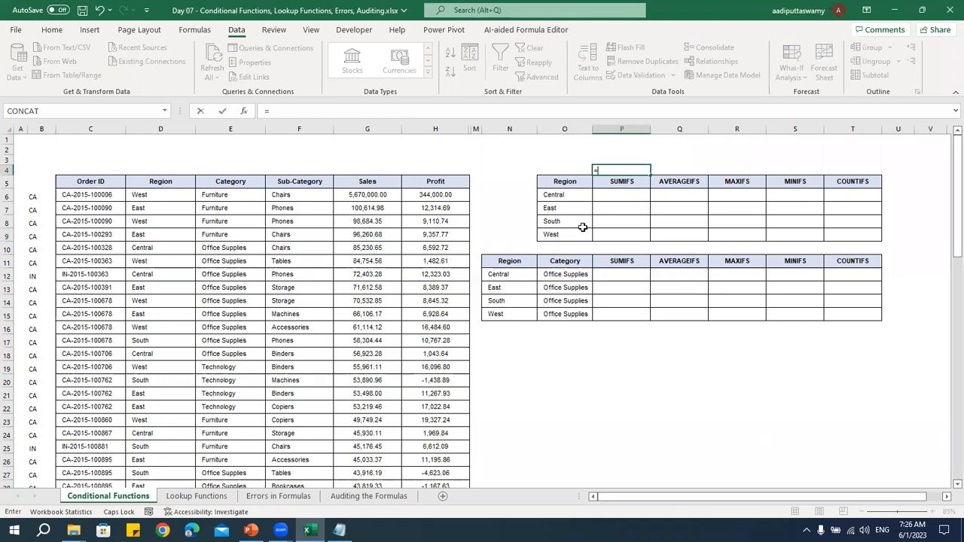
pyautogui.press('Left')
pyautogui.press('Left')
pyautogui.press('Left')
pyautogui.press('Left')
pyautogui.press('Left')
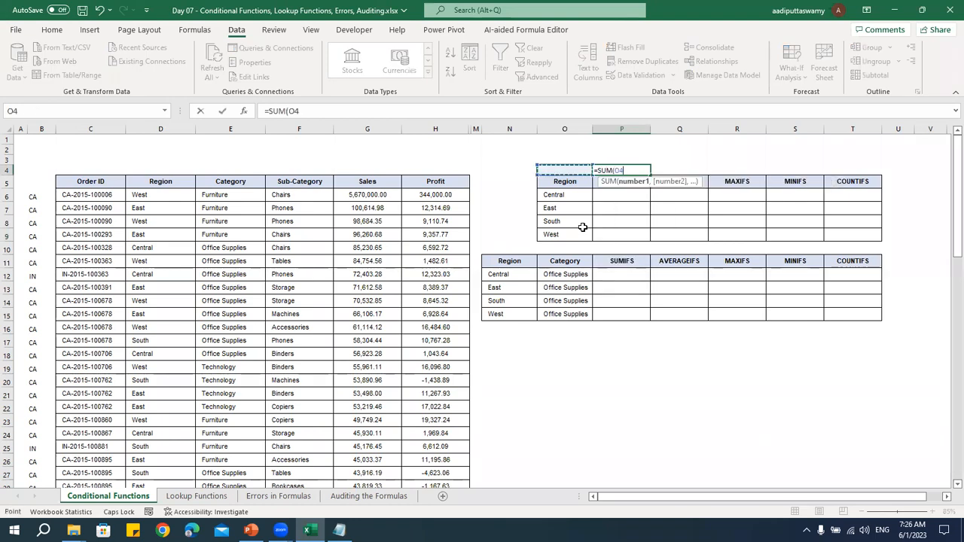
pyautogui.press('Down')
pyautogui.press('Down')
pyautogui.hotkey('ctrl', 'shift', 'Down')
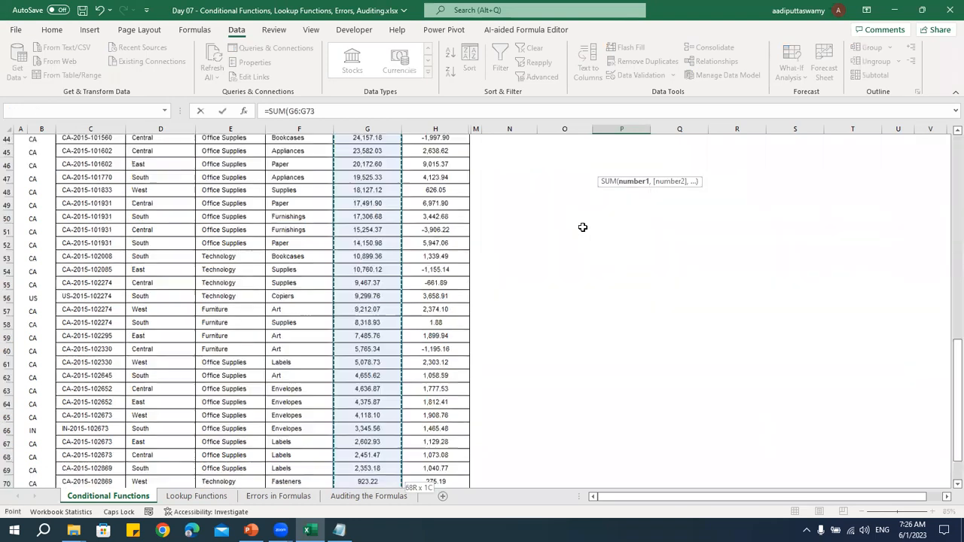
pyautogui.hotkey('shift', 'Return')
pyautogui.press('Down')
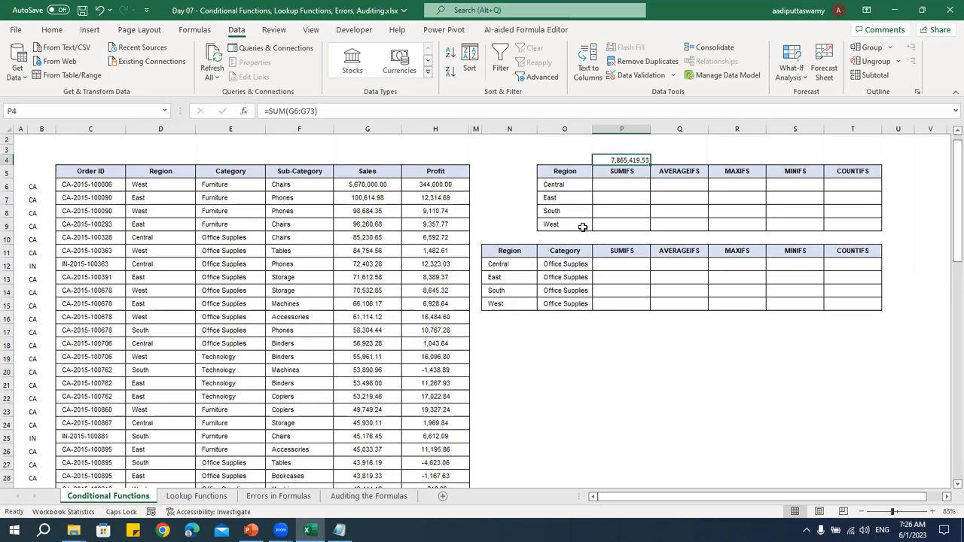
pyautogui.click(565, 186)
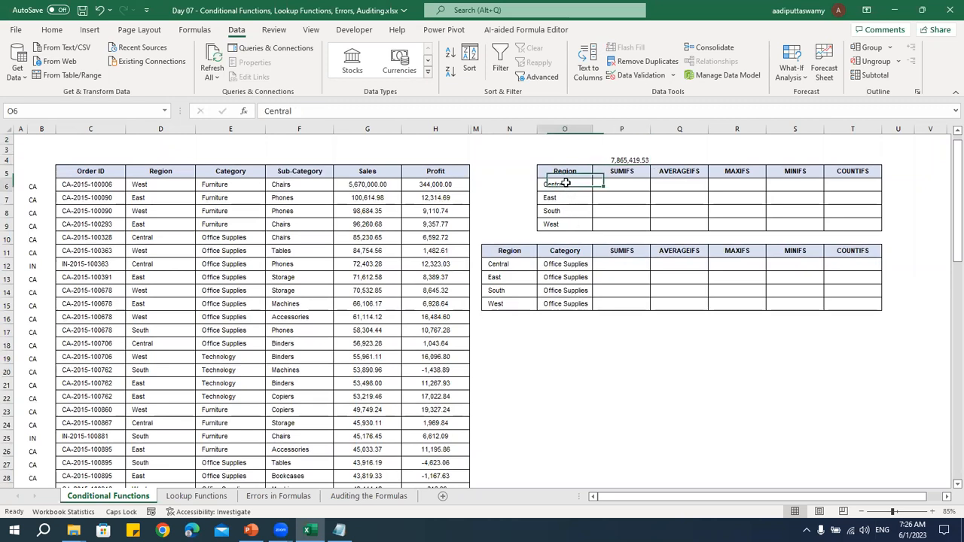
pyautogui.click(559, 199)
pyautogui.click(559, 211)
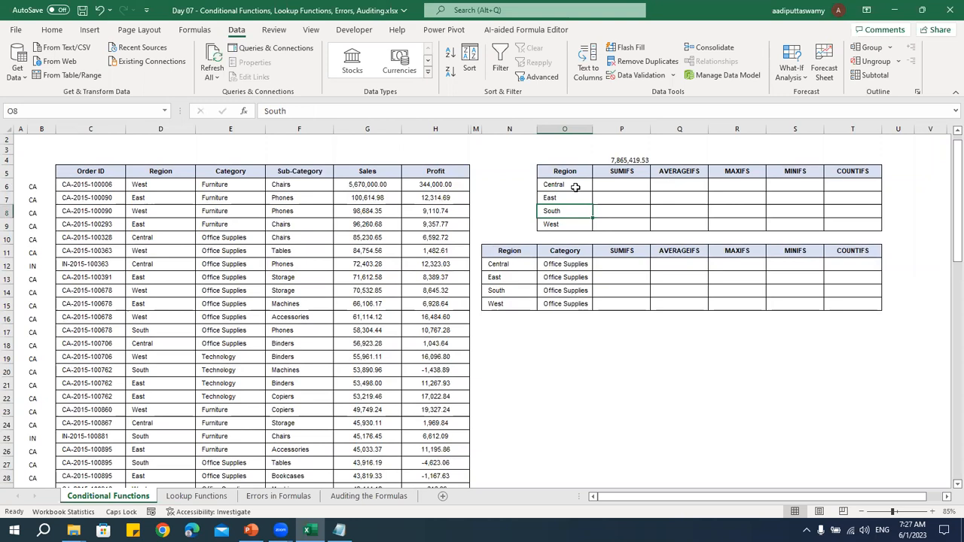
pyautogui.click(575, 187)
pyautogui.click(613, 189)
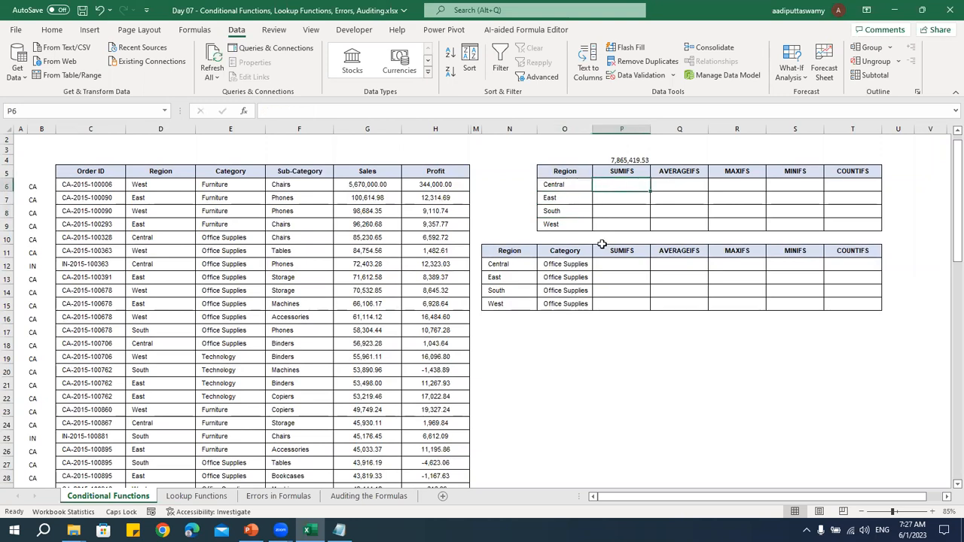
pyautogui.write('=SUM(')
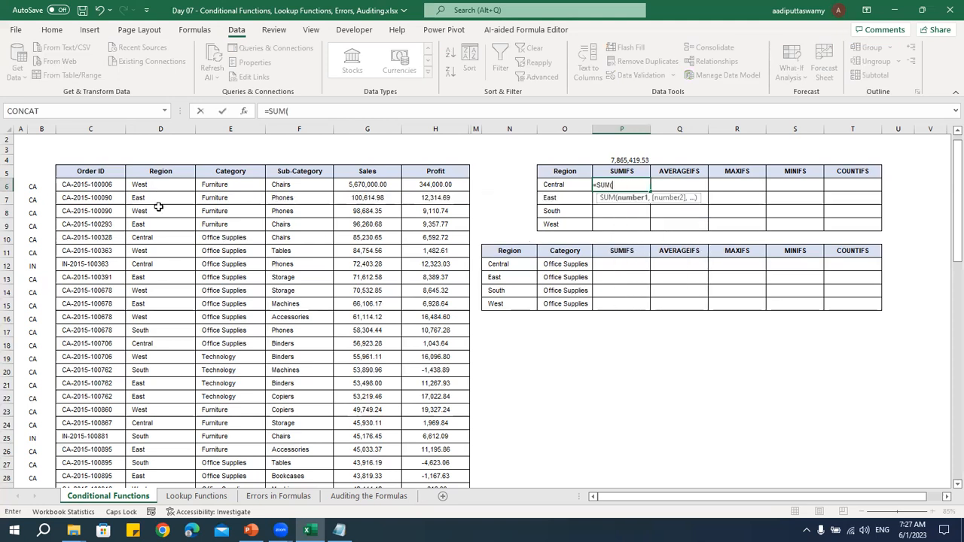
pyautogui.click(355, 239)
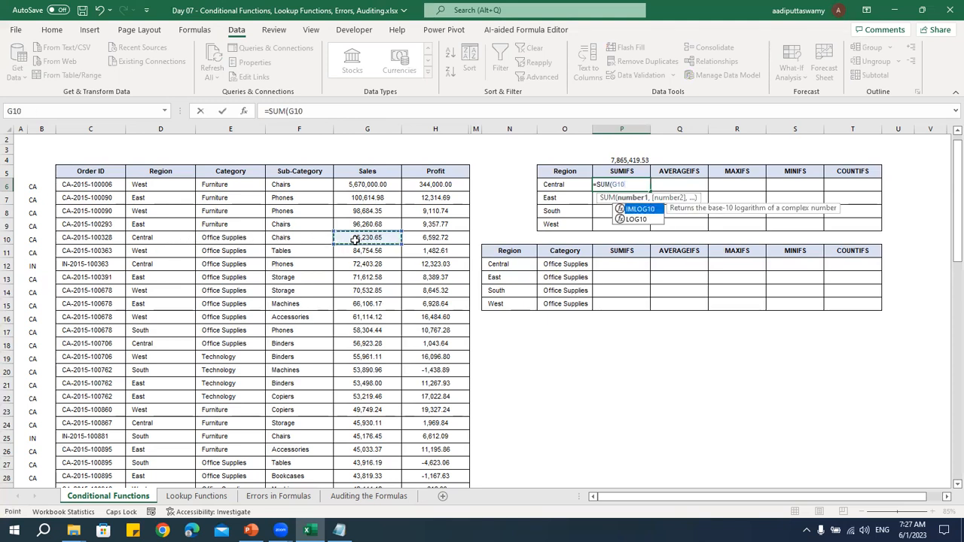
pyautogui.write(',')
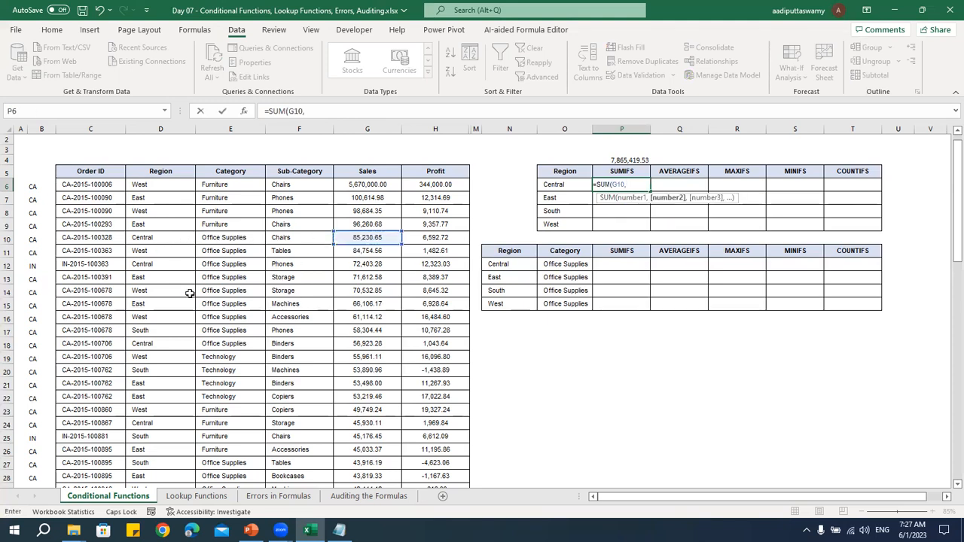
pyautogui.click(357, 343)
pyautogui.write(',')
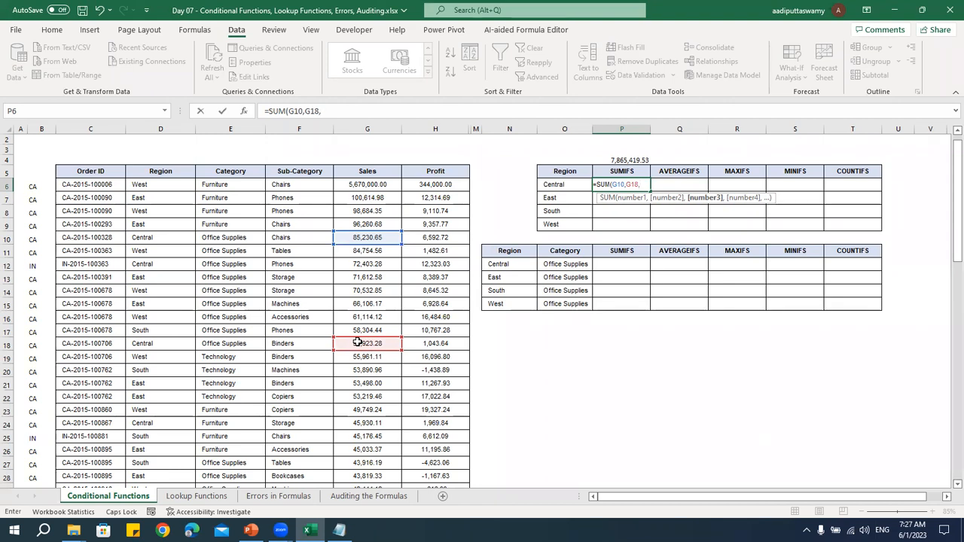
pyautogui.press('Escape')
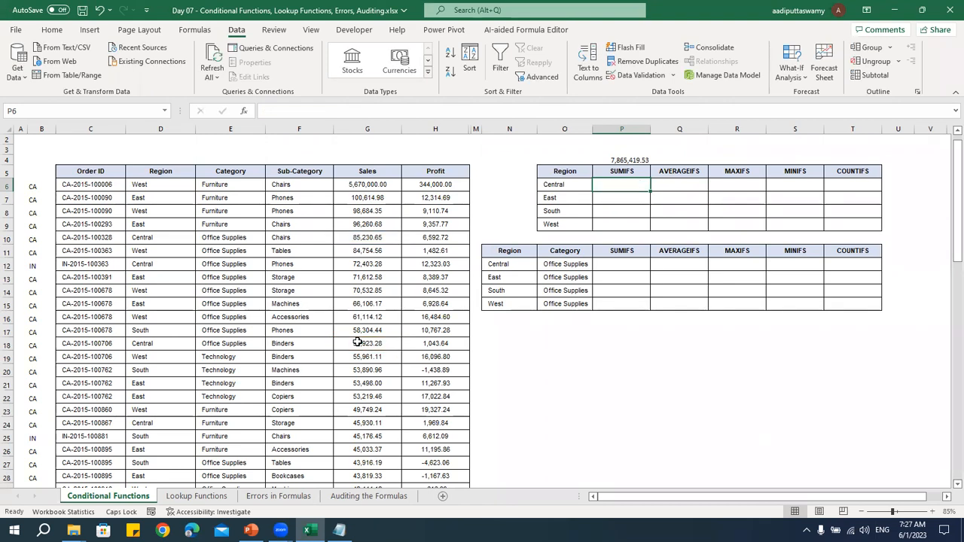
pyautogui.write('=')
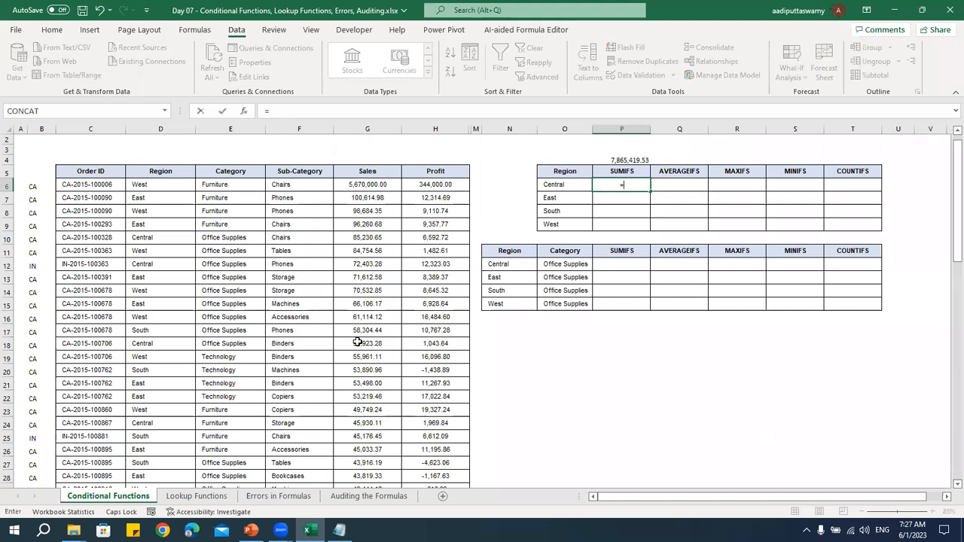
pyautogui.press('Escape')
# Begin a SUMIFS formula in P6 for the Central region, with the absolute Sales range $G$6:$G$73 as its sum range
pyautogui.scroll(3, 394, 344)
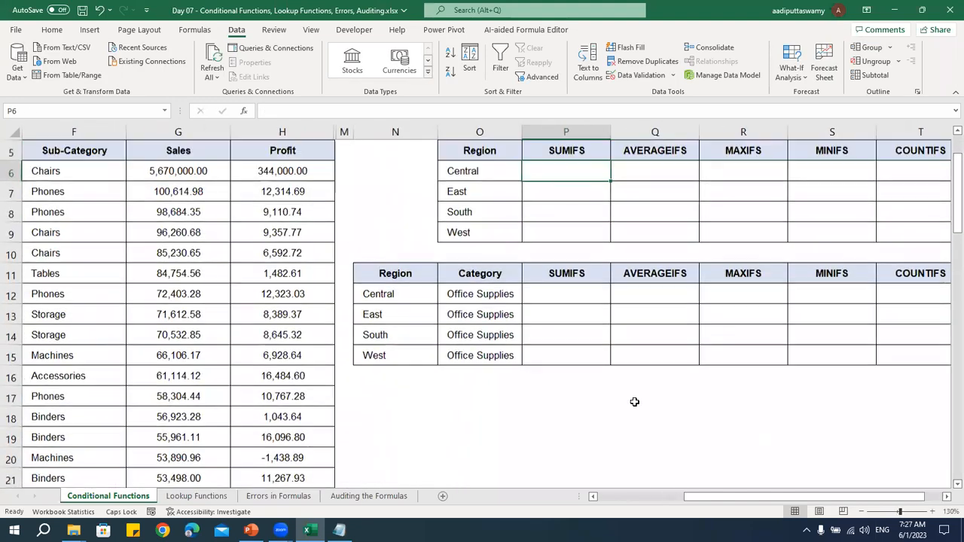
pyautogui.scroll(1, 635, 402)
pyautogui.write('=')
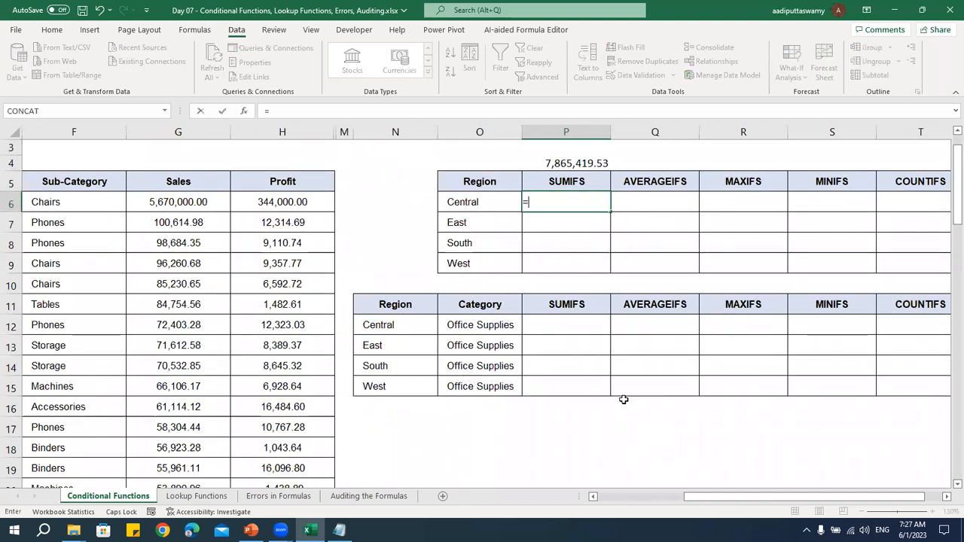
pyautogui.write('SUMIFS(')
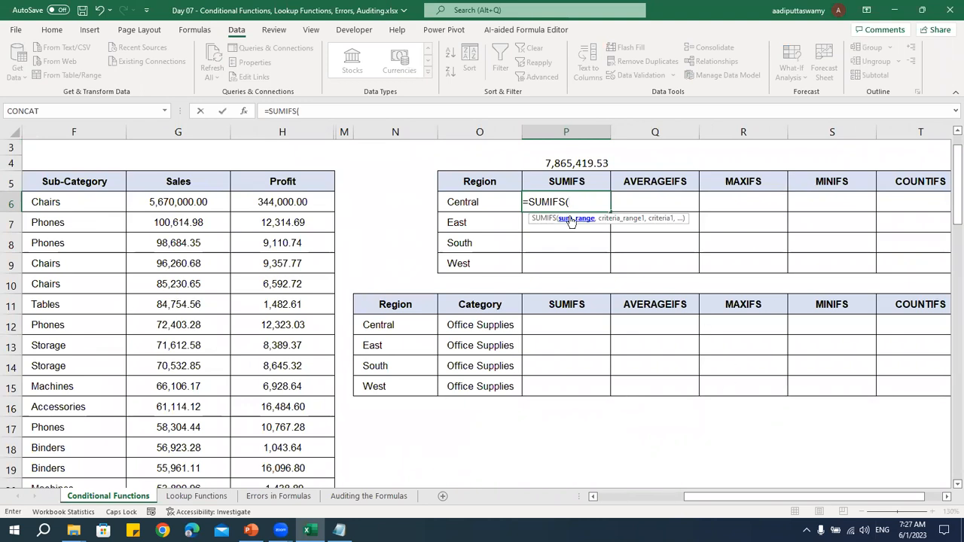
pyautogui.click(285, 205)
pyautogui.click(205, 209)
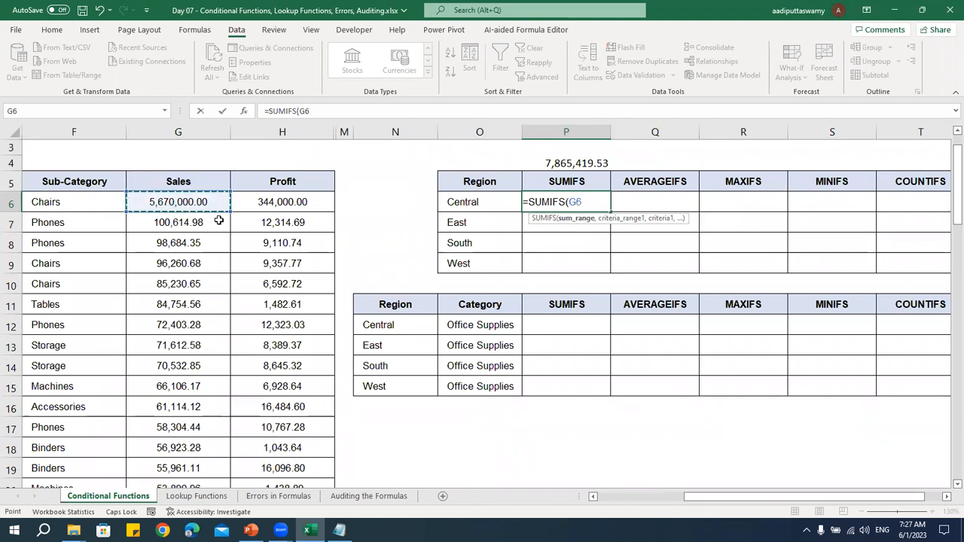
pyautogui.hotkey('ctrl', 'shift', 'Down')
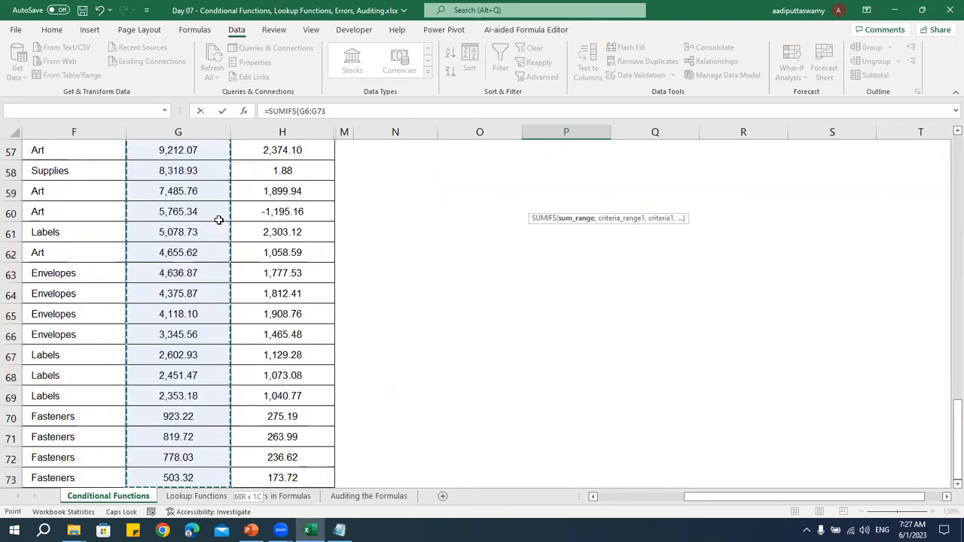
pyautogui.press('F4')
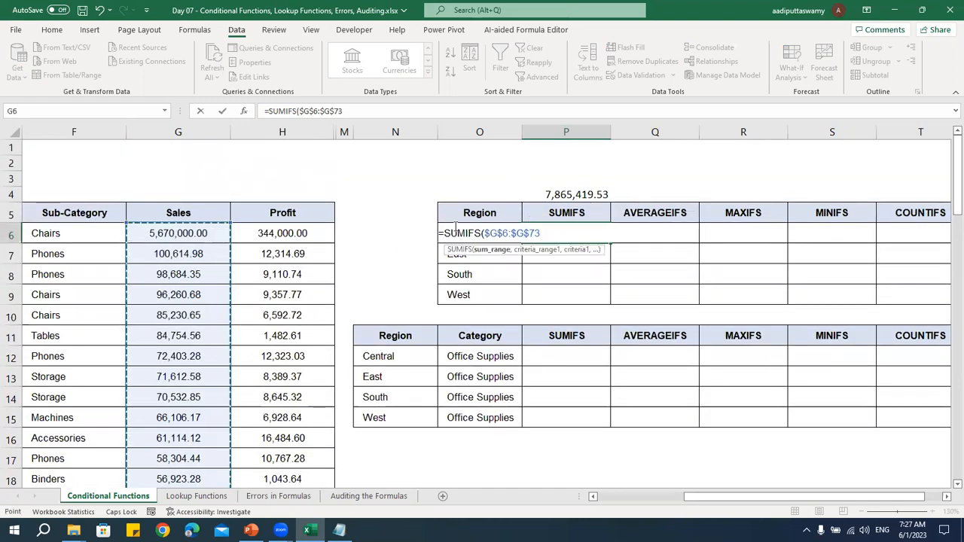
pyautogui.write(',')
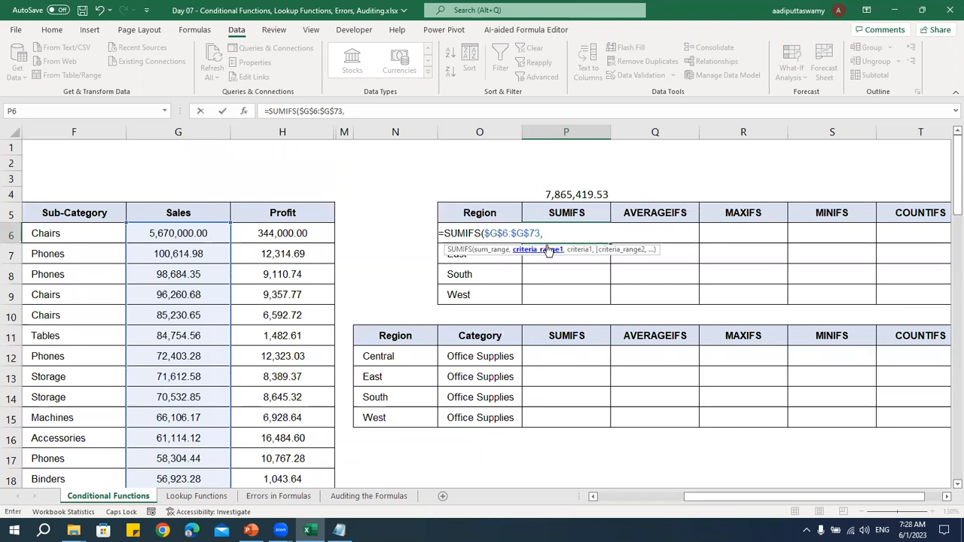
pyautogui.moveTo(486, 234); pyautogui.dragTo(541, 234)
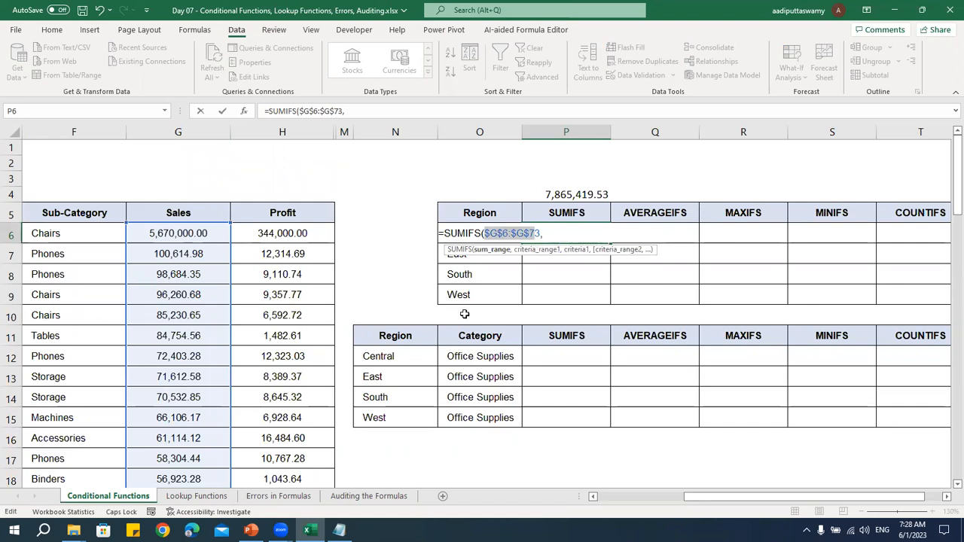
pyautogui.click(552, 236)
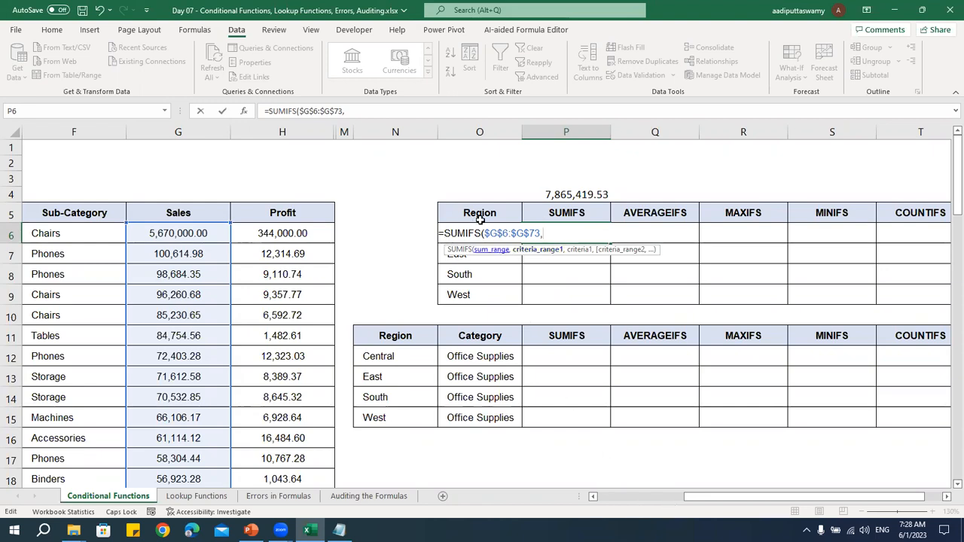
# Complete the SUMIFS formula in P6 with the absolute Region range $D$6:$D$73 as criteria range and O6 as criterion
pyautogui.moveTo(688, 497); pyautogui.dragTo(596, 498)
pyautogui.click(227, 233)
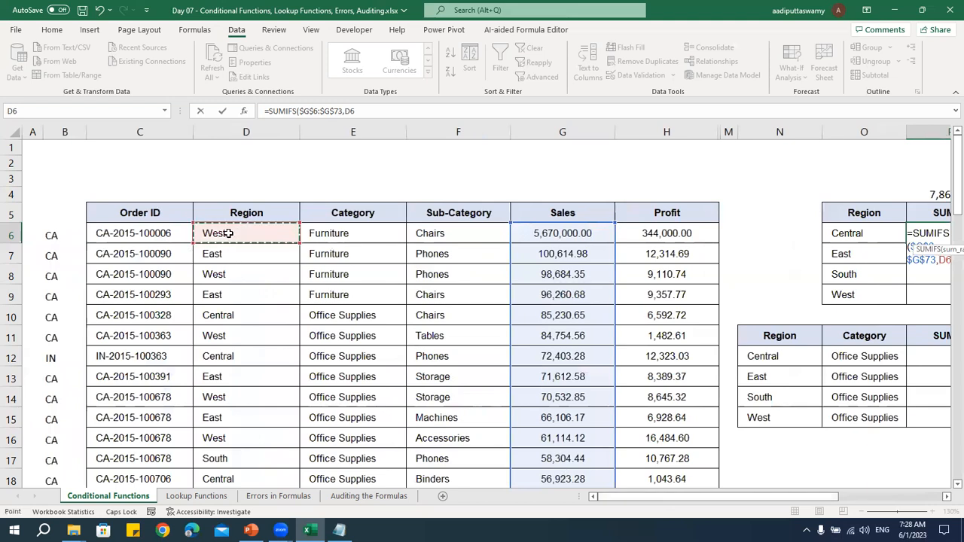
pyautogui.hotkey('ctrl', 'shift', 'Down')
pyautogui.press('F4')
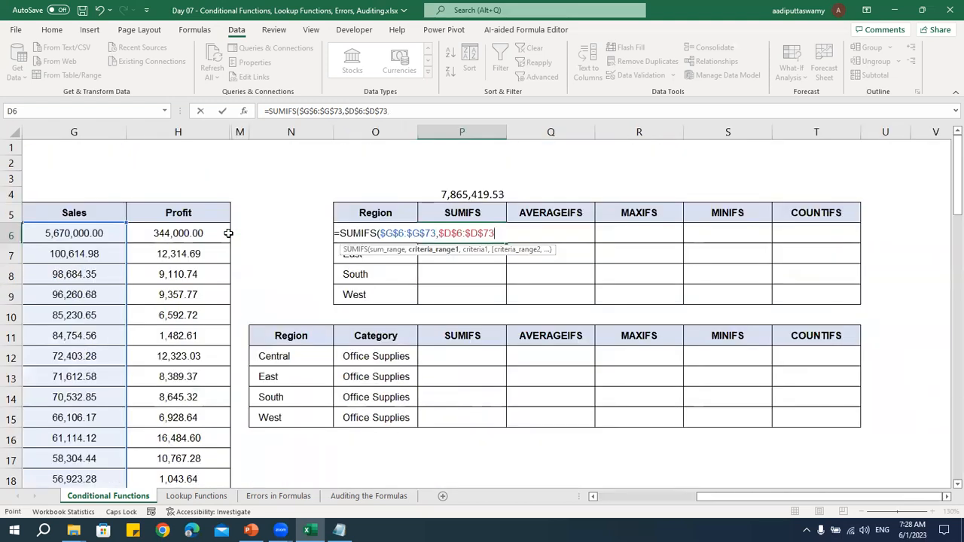
pyautogui.write(',')
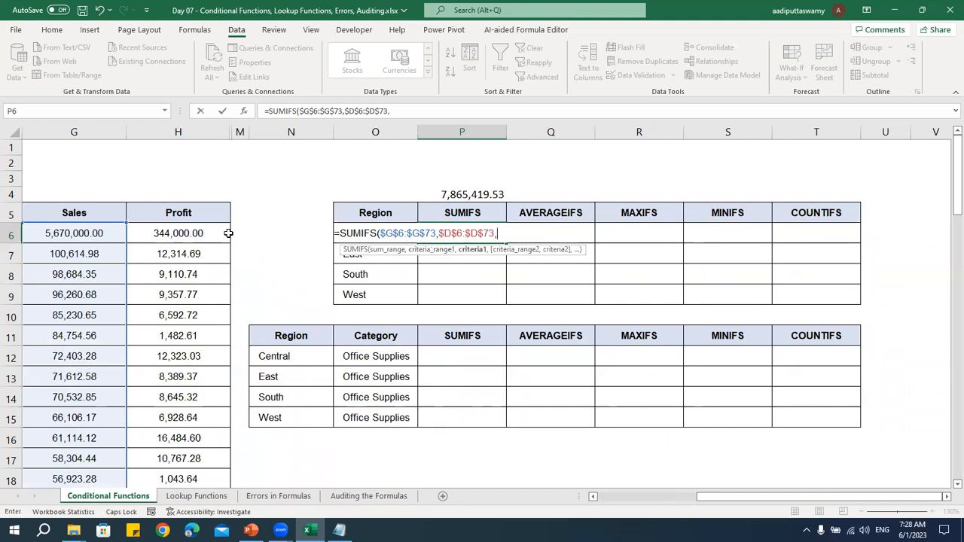
pyautogui.press('Left')
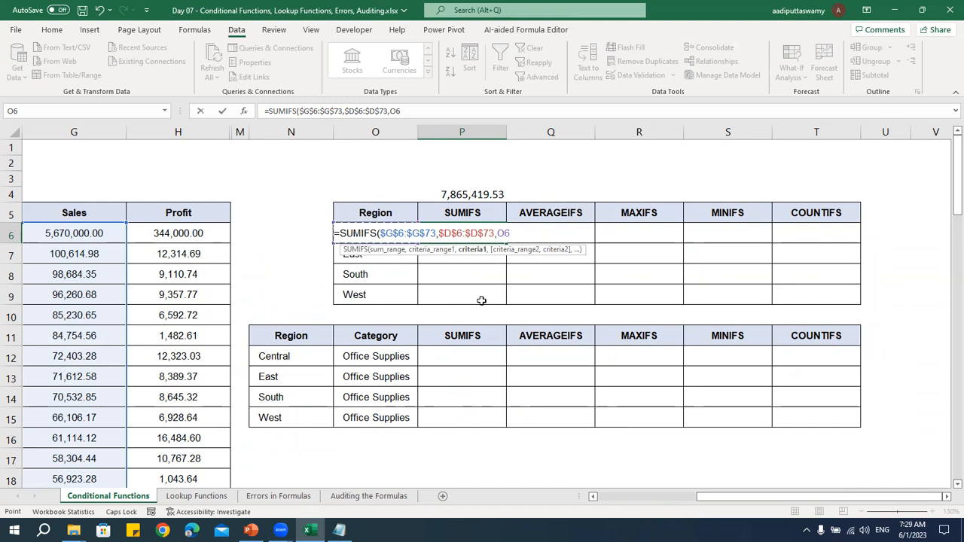
pyautogui.write(')')
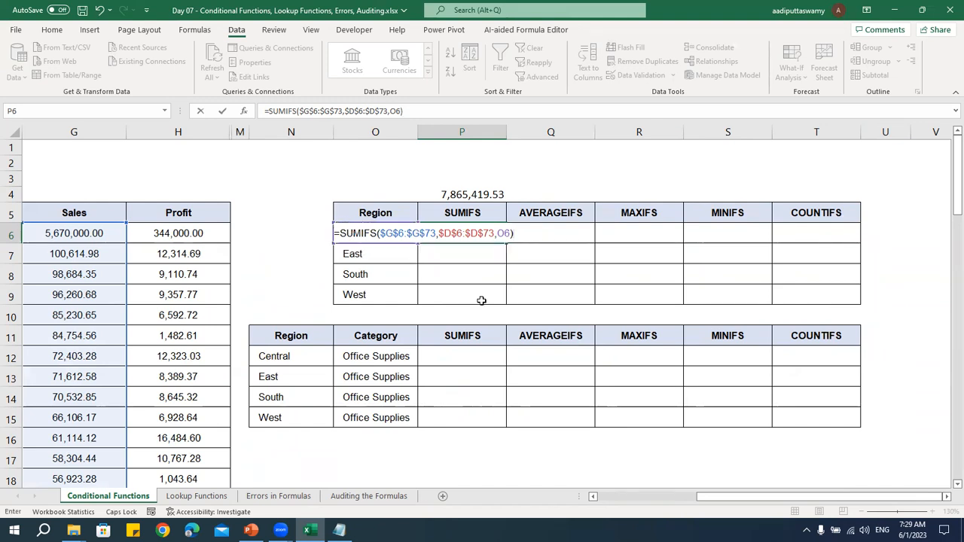
pyautogui.press('Return')
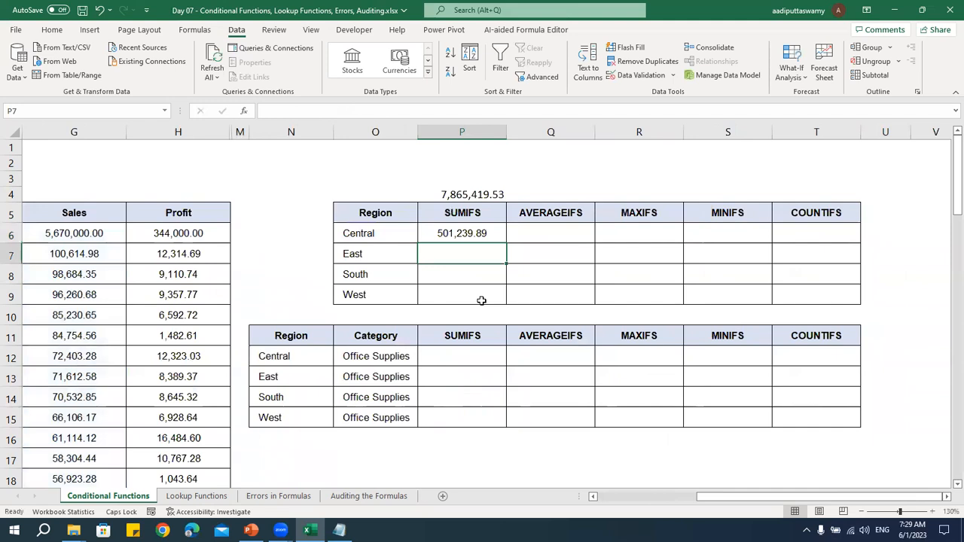
pyautogui.click(472, 234)
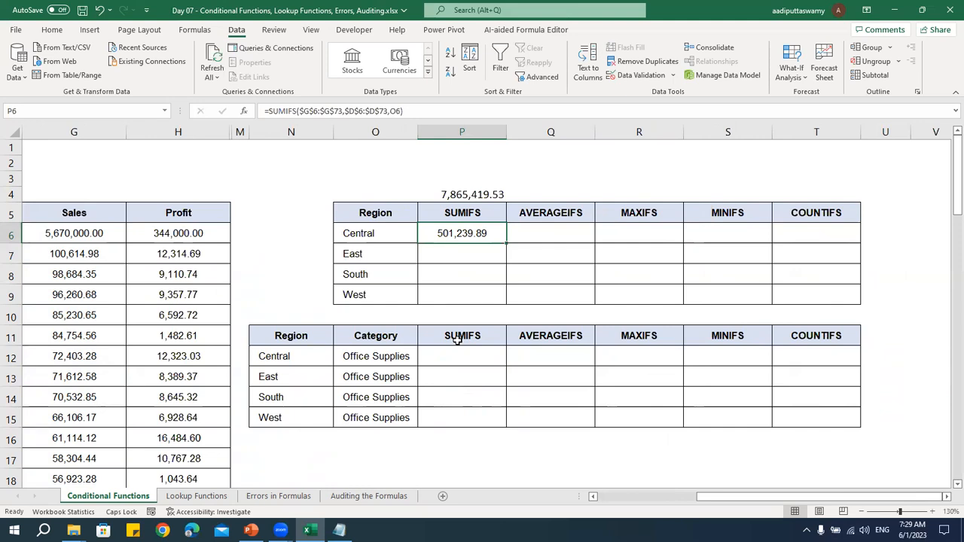
# Add filters to the data table's header row and filter the Region column to show only Central
pyautogui.moveTo(181, 214); pyautogui.dragTo(124, 214)
pyautogui.click(500, 60)
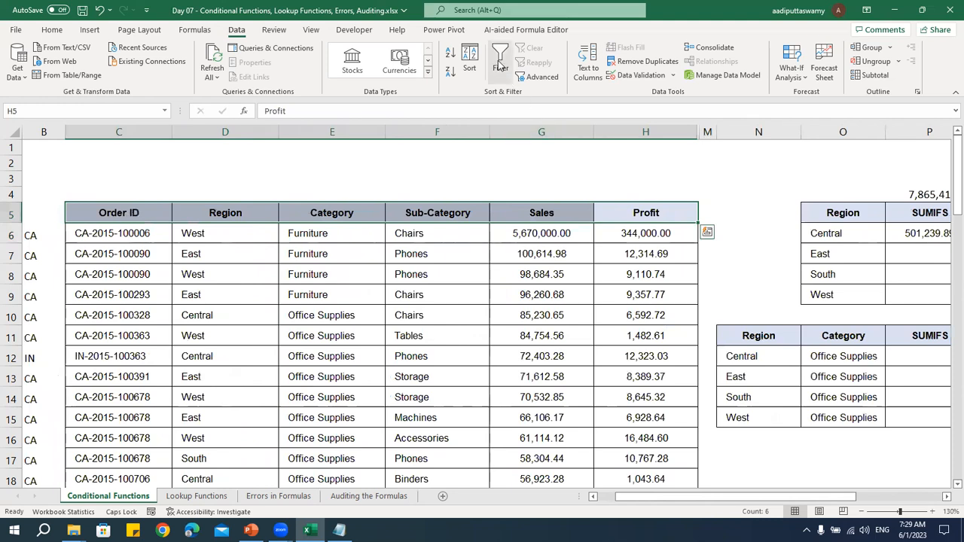
pyautogui.click(447, 296)
pyautogui.click(273, 216)
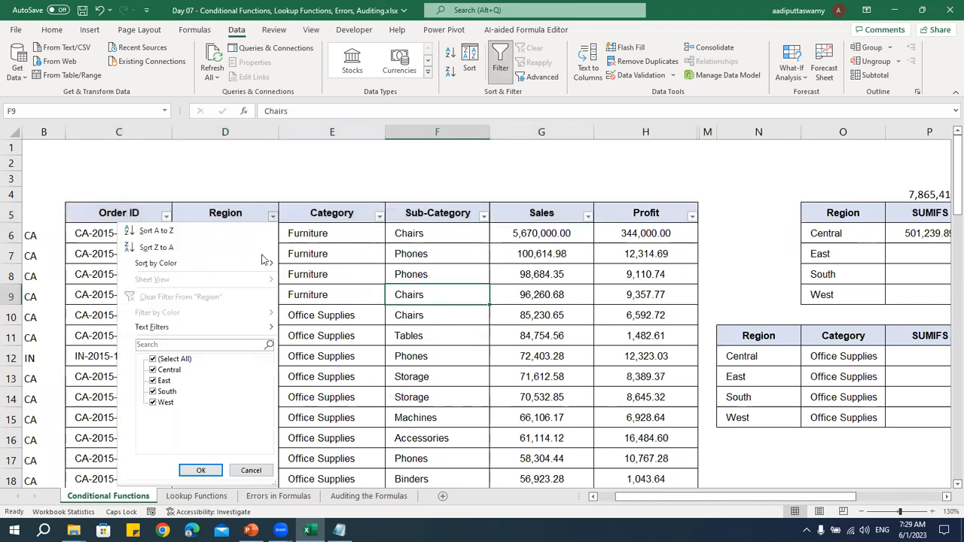
pyautogui.click(173, 359)
pyautogui.click(155, 370)
pyautogui.click(200, 471)
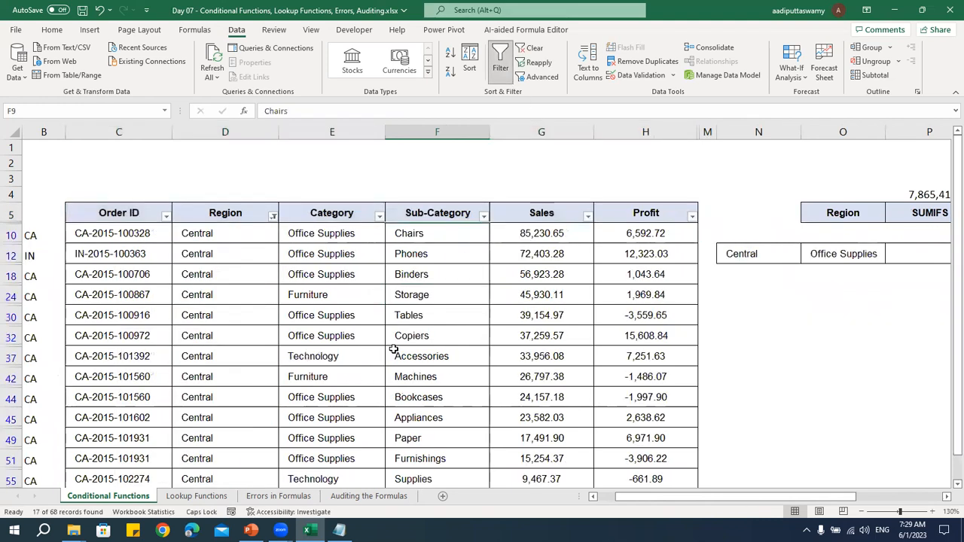
# Select all the filtered Central sales values and compare their sum with the SUMIFS result
pyautogui.click(400, 355)
pyautogui.click(540, 235)
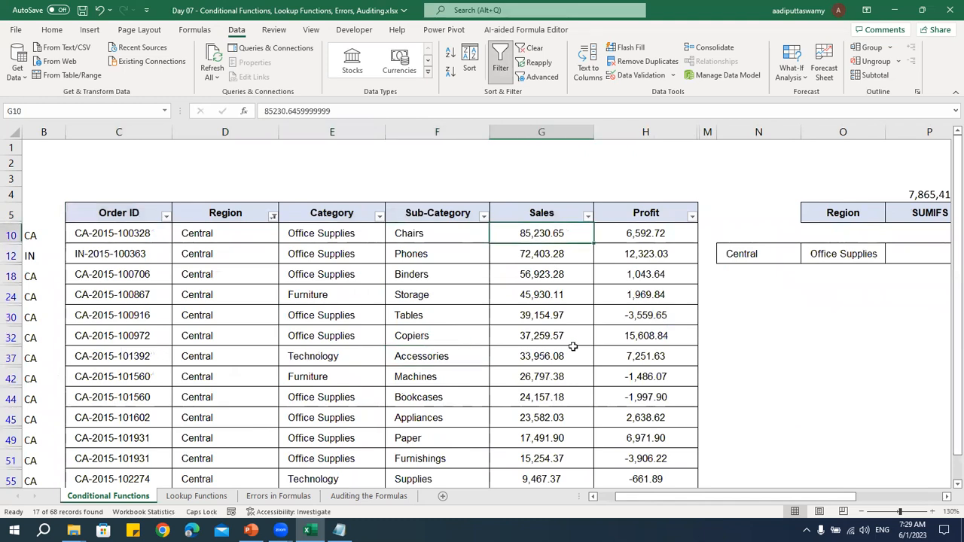
pyautogui.scroll(-3, 550, 392)
pyautogui.keyDown('shift'); pyautogui.click(549, 395); pyautogui.keyUp('shift')
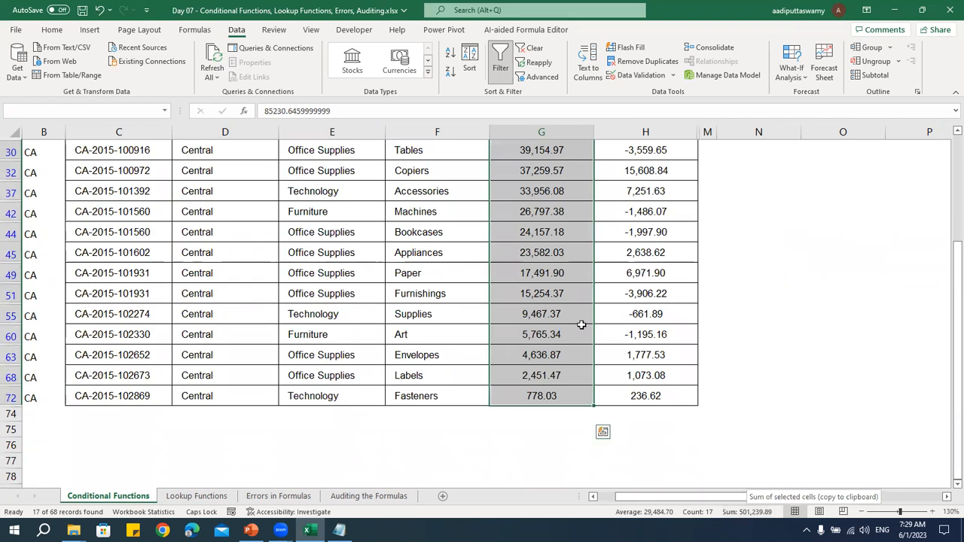
pyautogui.click(553, 256)
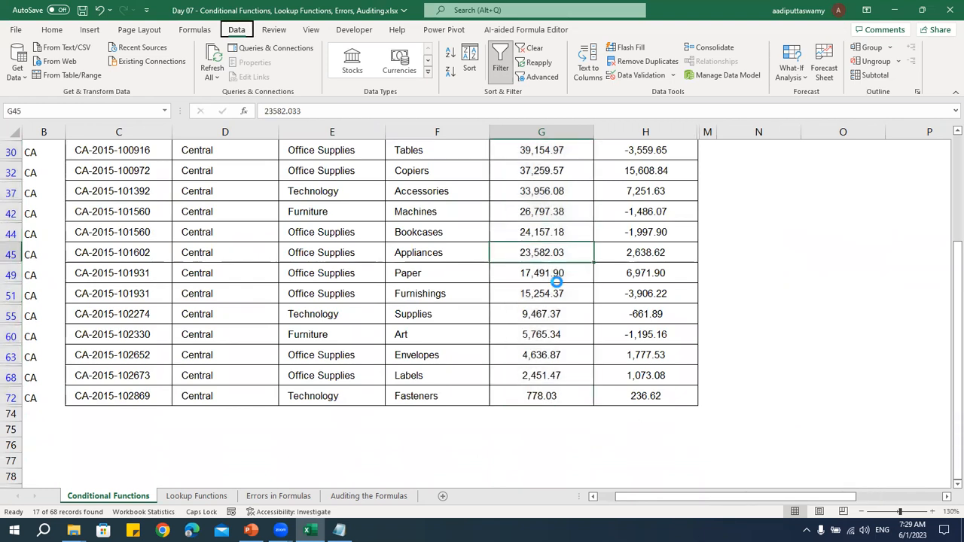
# Remove the filters from the data table so that all regions are listed again
pyautogui.hotkey('ctrl', 'shift', 'l')
pyautogui.scroll(10, 556, 275)
pyautogui.click(542, 212)
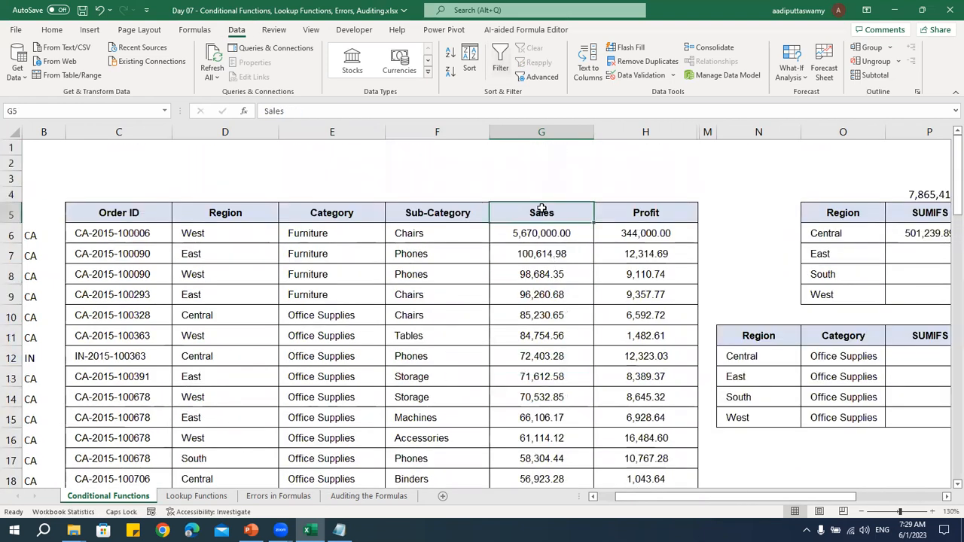
# Fill the SUMIFS formula from P6 down to P9 for the East, South and West regions
pyautogui.hotkey('ctrl', 'Right')
pyautogui.hotkey('ctrl', 'Right')
pyautogui.press('Right')
pyautogui.press('Right')
pyautogui.press('Right')
pyautogui.press('Left')
pyautogui.press('Left')
pyautogui.press('Left')
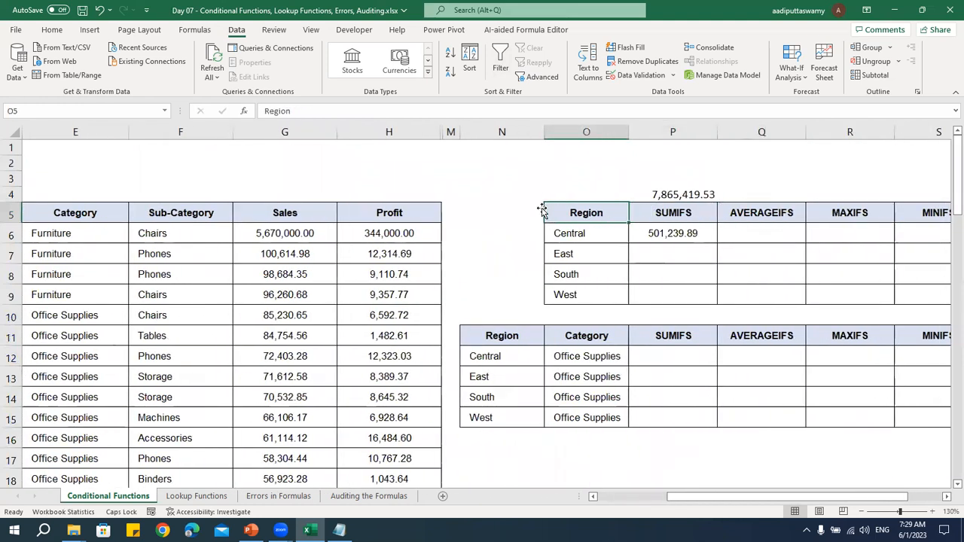
pyautogui.press('Right')
pyautogui.press('Down')
pyautogui.hotkey('shift', 'Down')
pyautogui.hotkey('shift', 'Down')
pyautogui.hotkey('shift', 'Down')
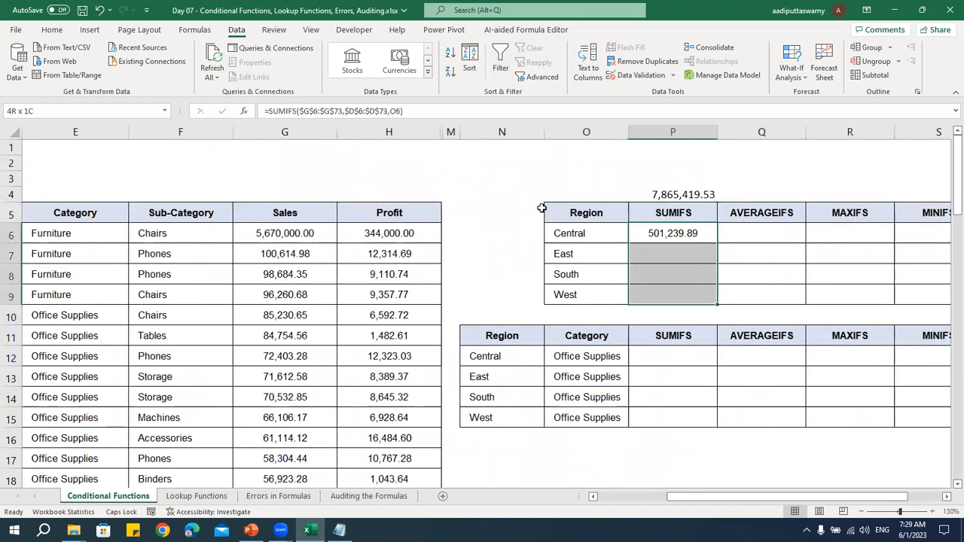
pyautogui.hotkey('ctrl', 'd')
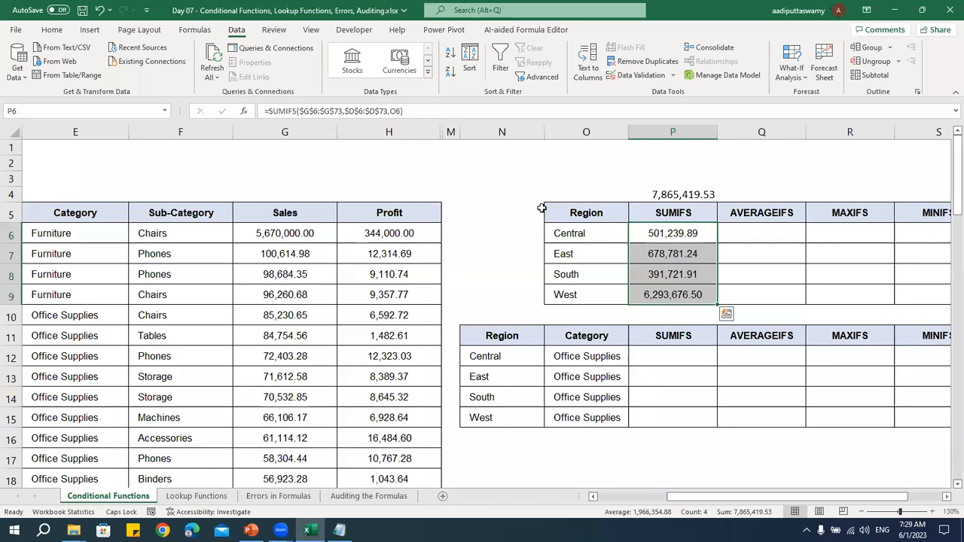
# Review the sum range, criteria range and criterion arguments of the SUMIFS formula in P6, leaving the formula as it is
pyautogui.click(686, 234)
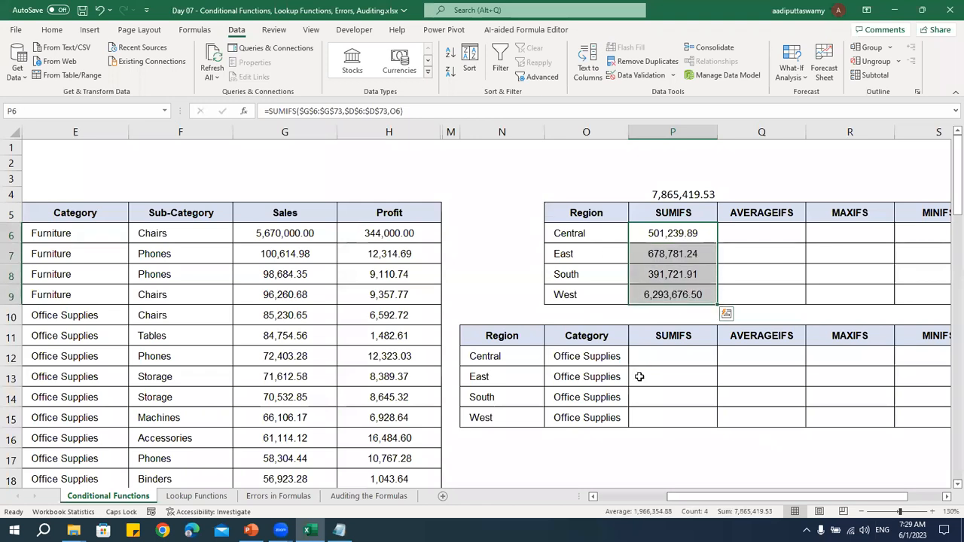
pyautogui.doubleClick(659, 230)
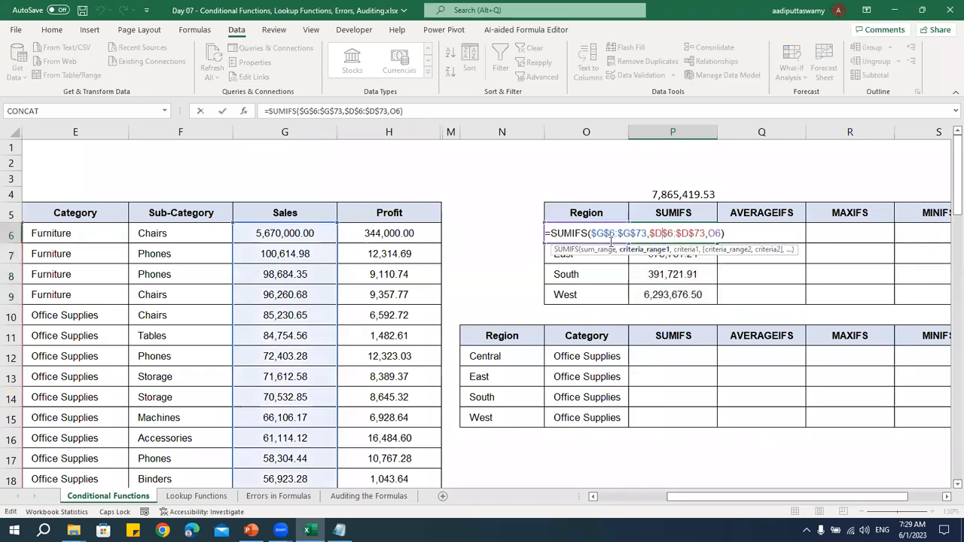
pyautogui.moveTo(592, 233); pyautogui.dragTo(724, 234)
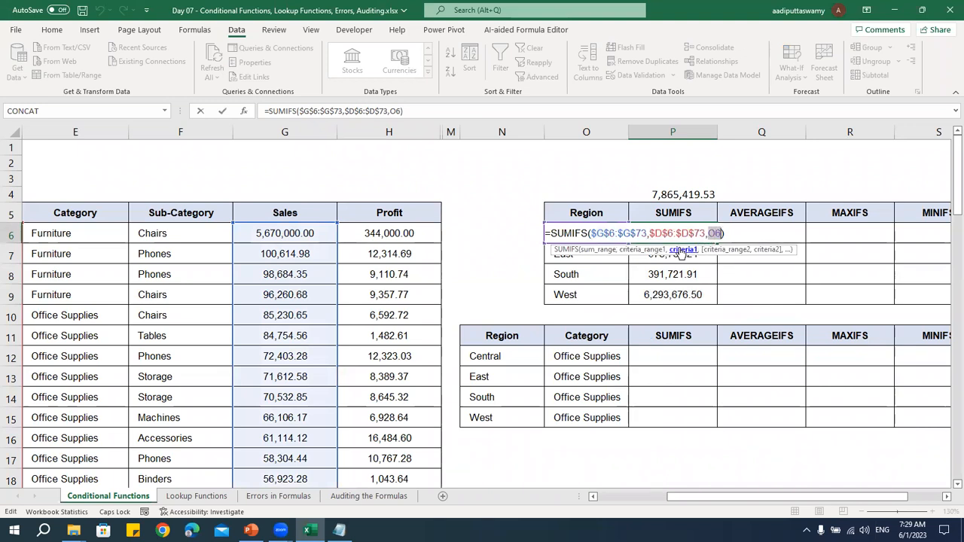
pyautogui.click(623, 233)
pyautogui.click(676, 233)
pyautogui.click(712, 233)
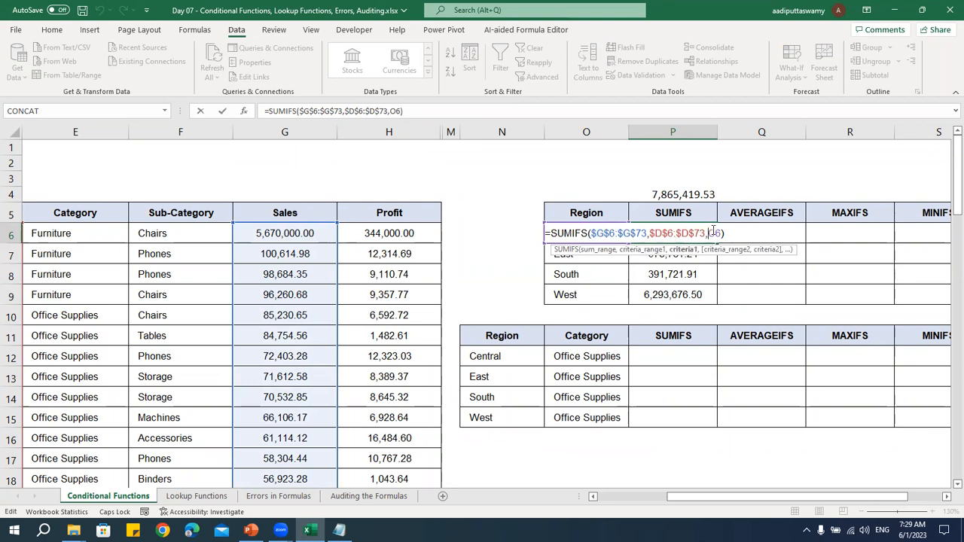
pyautogui.hotkey('ctrl', 'Return')
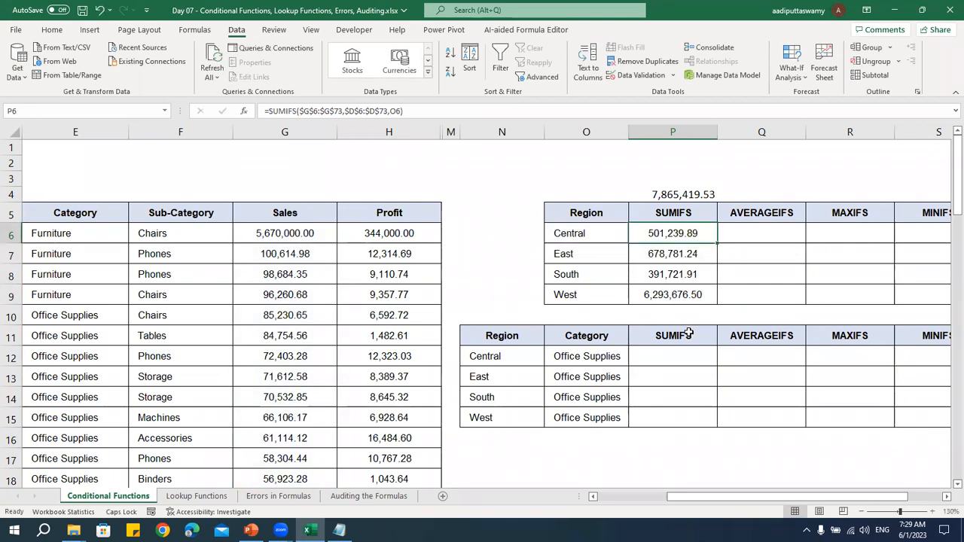
# Average the Sales column with =AVERAGE(G6:G73) in cell Q4, above the first table's AVERAGEIFS header
pyautogui.click(621, 240)
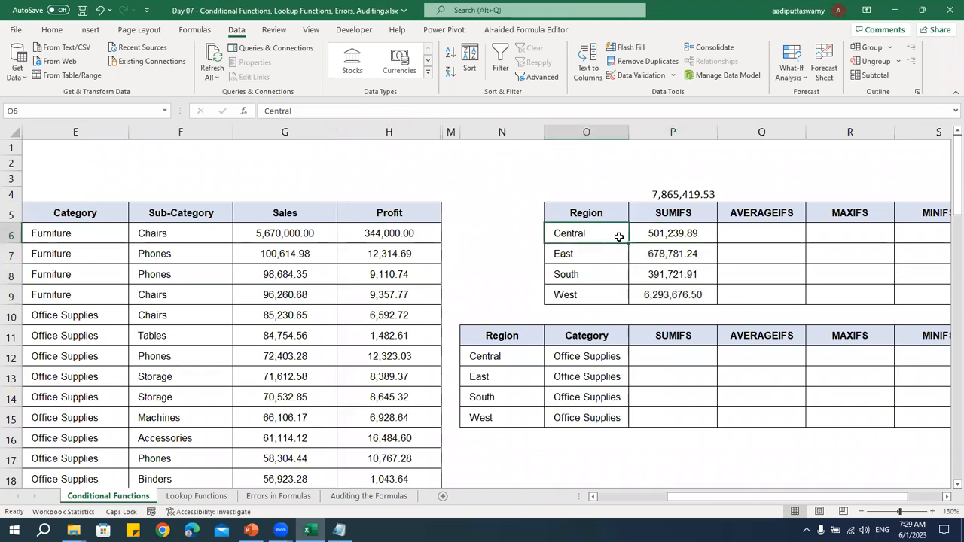
pyautogui.click(947, 497)
pyautogui.click(947, 497)
pyautogui.click(947, 497)
pyautogui.click(452, 195)
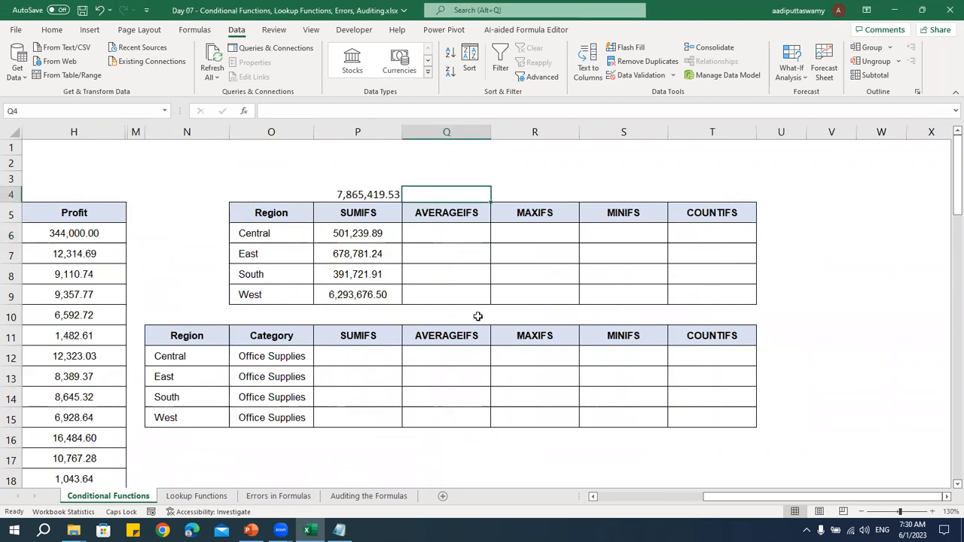
pyautogui.write('=')
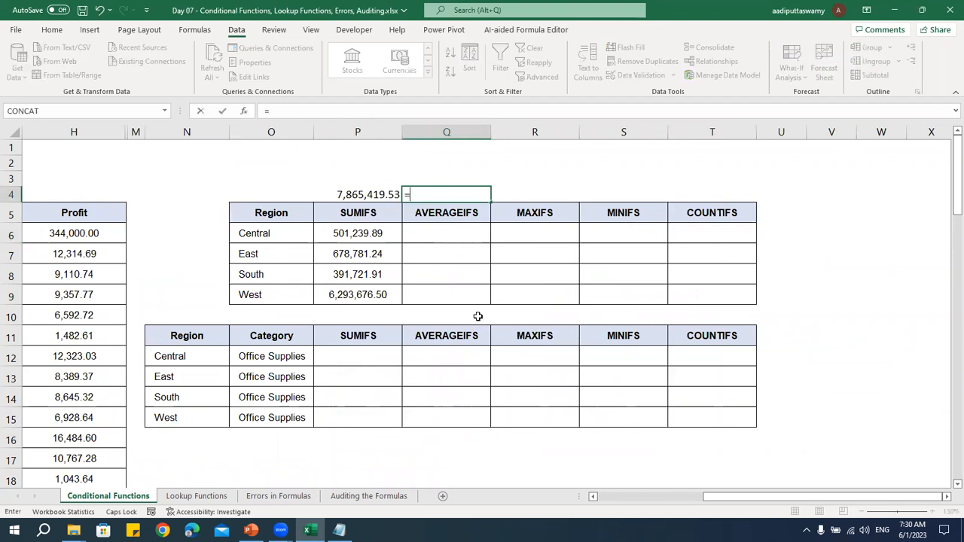
pyautogui.press('Escape')
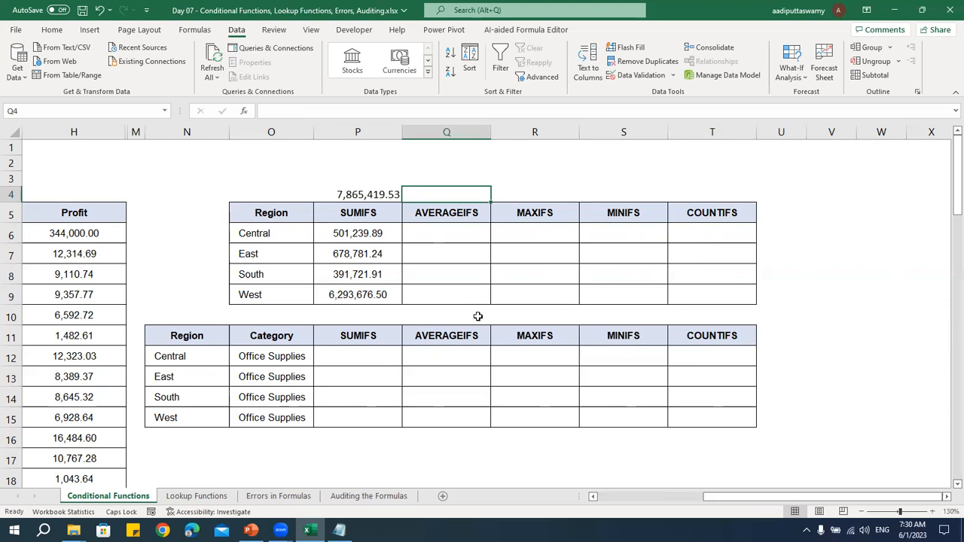
pyautogui.write('=AVERAGE')
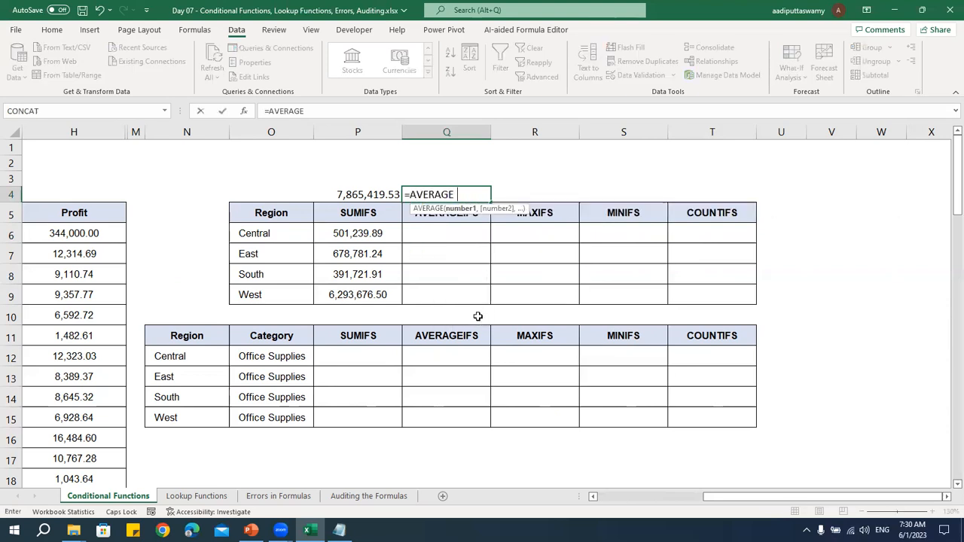
pyautogui.press('Left')
pyautogui.press('Left')
pyautogui.press('Left')
pyautogui.press('Left')
pyautogui.press('Left')
pyautogui.press('Down')
pyautogui.press('Down')
pyautogui.press('Left')
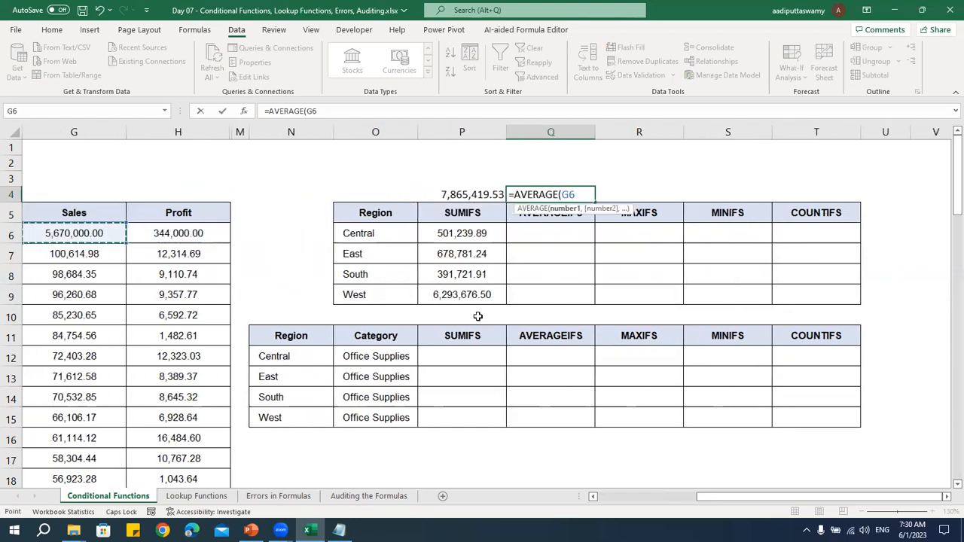
pyautogui.hotkey('ctrl', 'shift', 'Down')
pyautogui.press('Return')
pyautogui.press('Up')
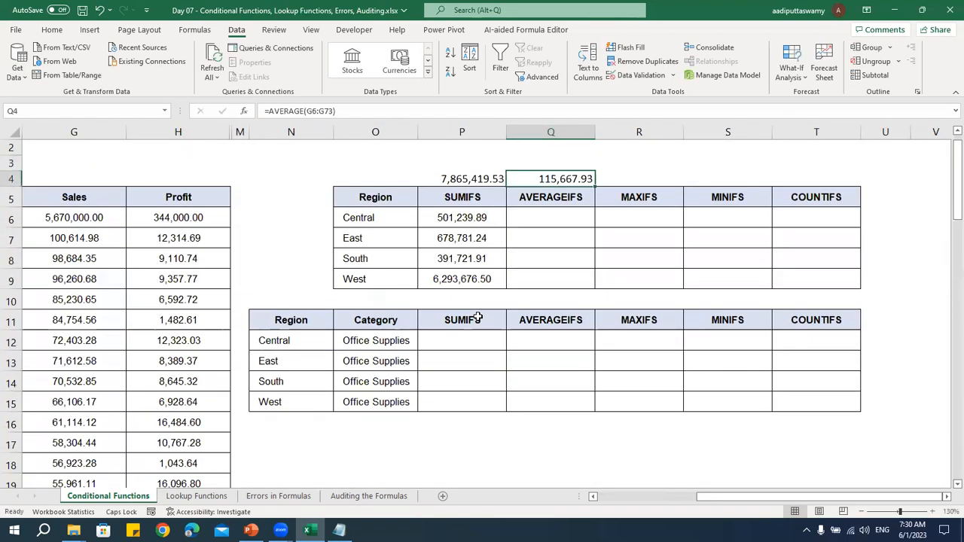
# Start an AVERAGEIFS formula in Q6 with the Sales values $G$6:$G$73 as the average range
pyautogui.press('Down')
pyautogui.press('Down')
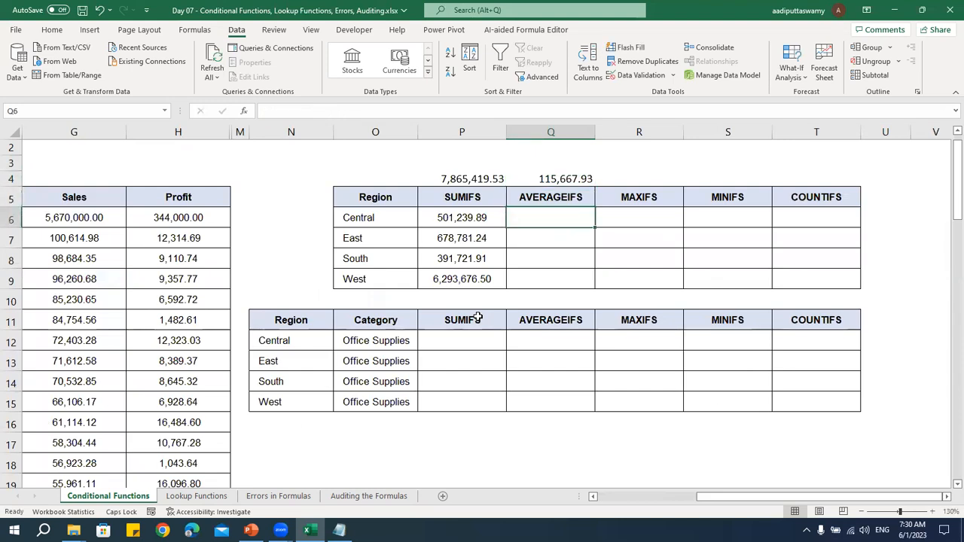
pyautogui.write('=')
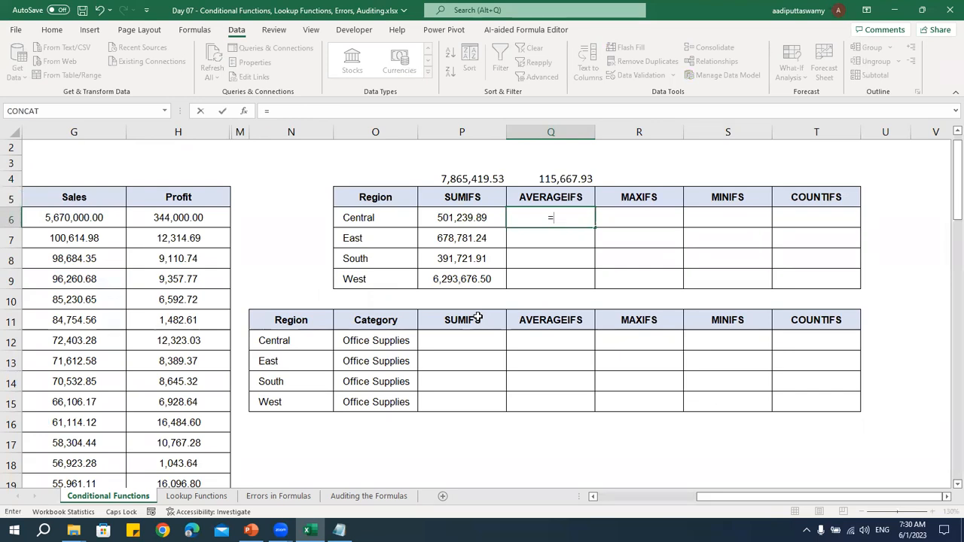
pyautogui.write('AVERAGE')
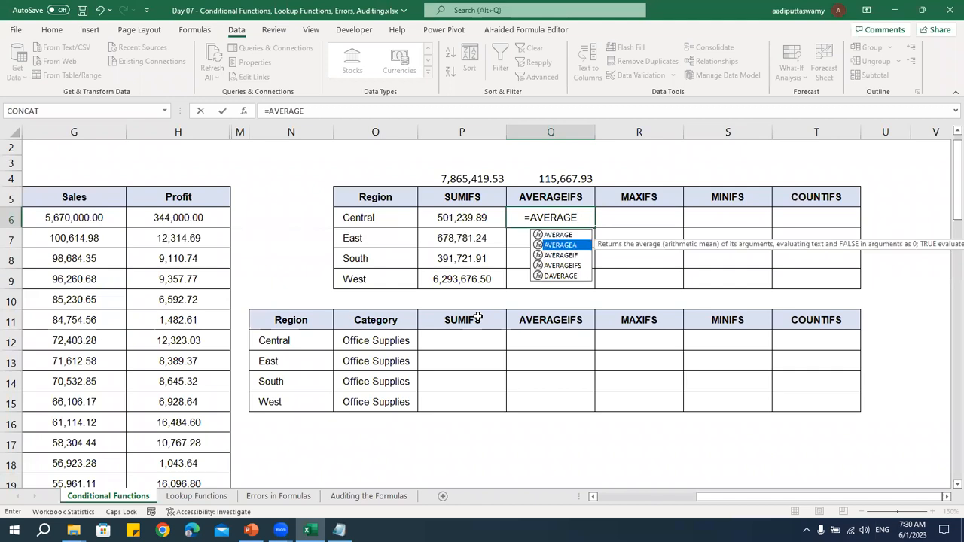
pyautogui.press('Down')
pyautogui.press('Down')
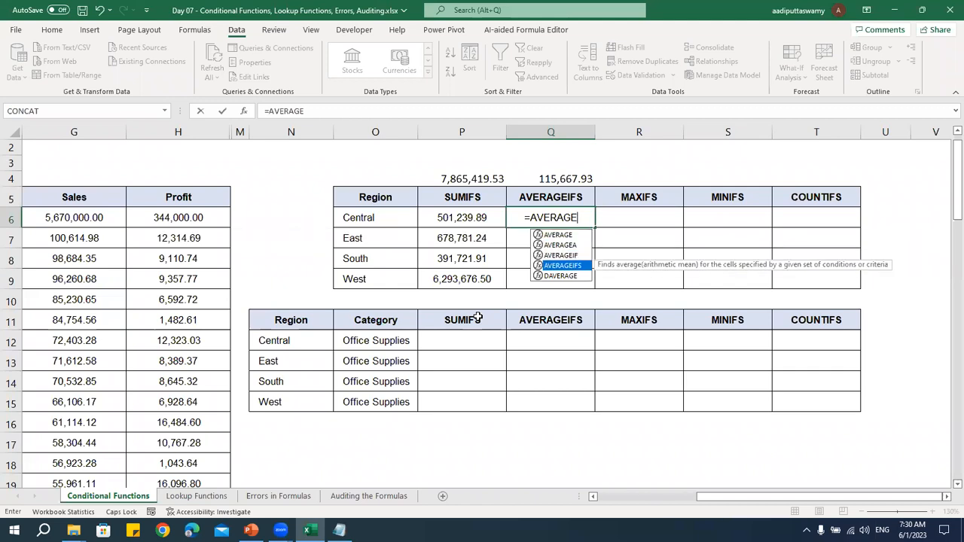
pyautogui.press('Tab')
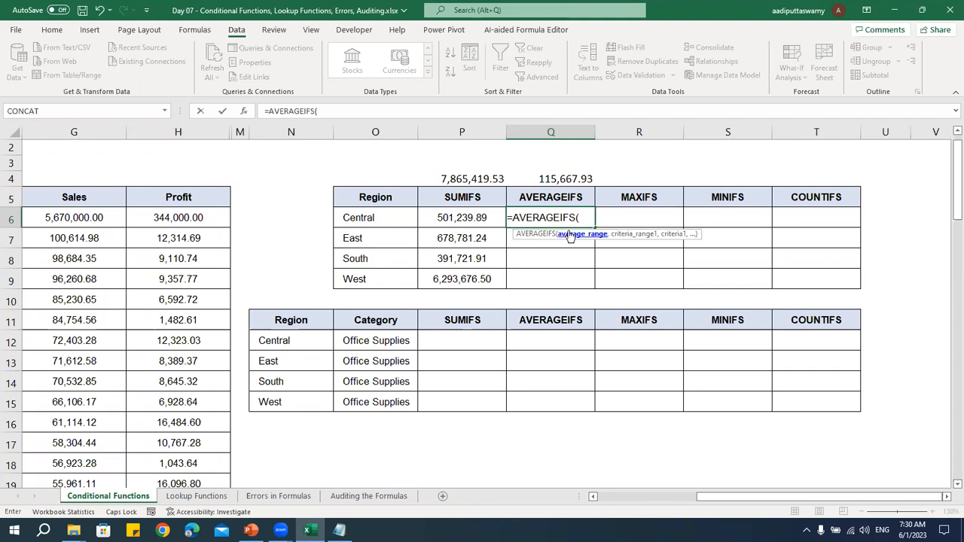
pyautogui.click(78, 213)
pyautogui.hscroll(-1, 78, 212)
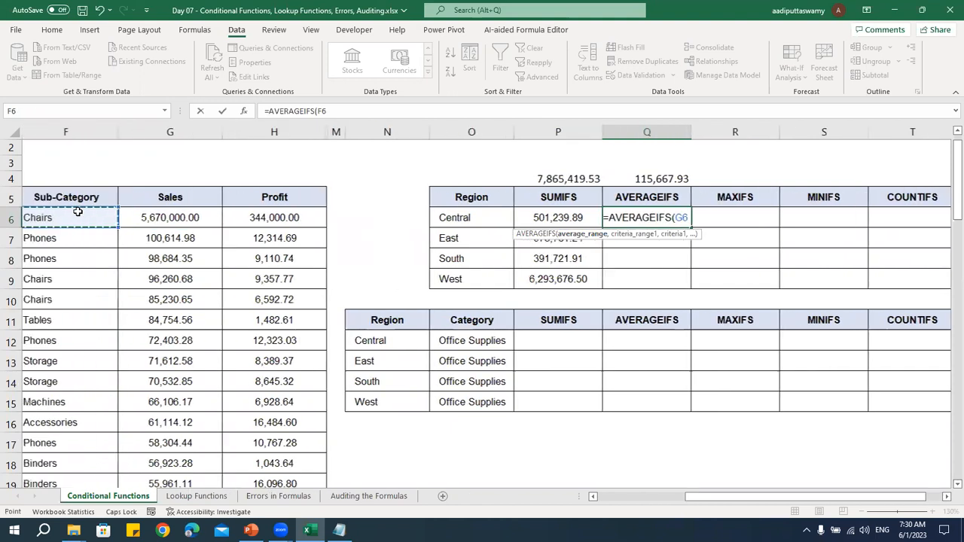
pyautogui.hotkey('ctrl', 'shift', 'Down')
pyautogui.press('F4')
pyautogui.scroll(20, 77, 213)
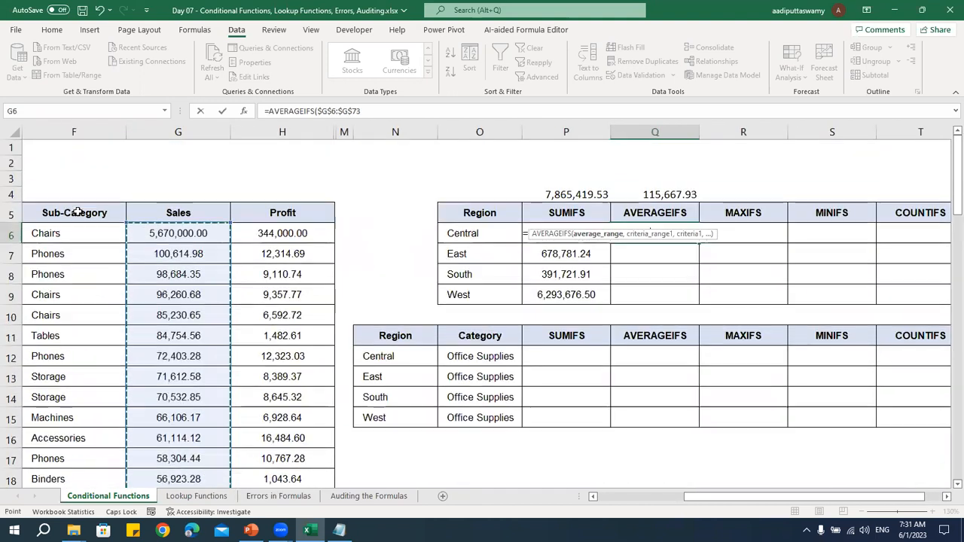
# Add the Region column $D$6:$D$73 as the criteria range of the AVERAGEIFS formula
pyautogui.write(',')
pyautogui.press('Left')
pyautogui.press('Left')
pyautogui.press('Left')
pyautogui.press('Left')
pyautogui.press('Left')
pyautogui.press('Left')
pyautogui.press('Left')
pyautogui.press('Left')
pyautogui.press('Left')
pyautogui.press('Left')
pyautogui.press('Left')
pyautogui.press('Left')
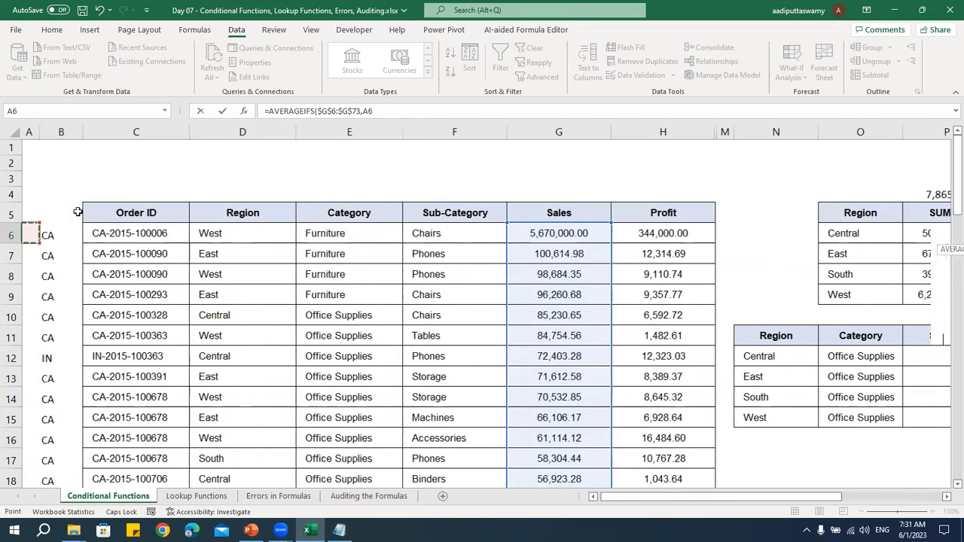
pyautogui.press('Right')
pyautogui.press('Right')
pyautogui.press('Right')
pyautogui.press('Right')
pyautogui.press('Up')
pyautogui.press('Left')
pyautogui.press('Down')
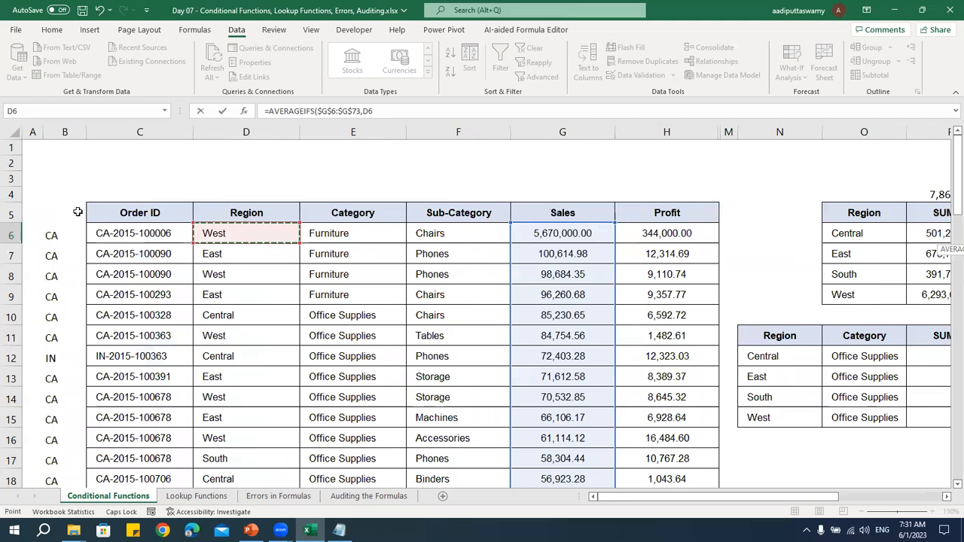
pyautogui.hotkey('ctrl', 'shift', 'Down')
pyautogui.press('F4')
# Complete the AVERAGEIFS formula with the Central region cell O6 as the criterion and enter it
pyautogui.write(',')
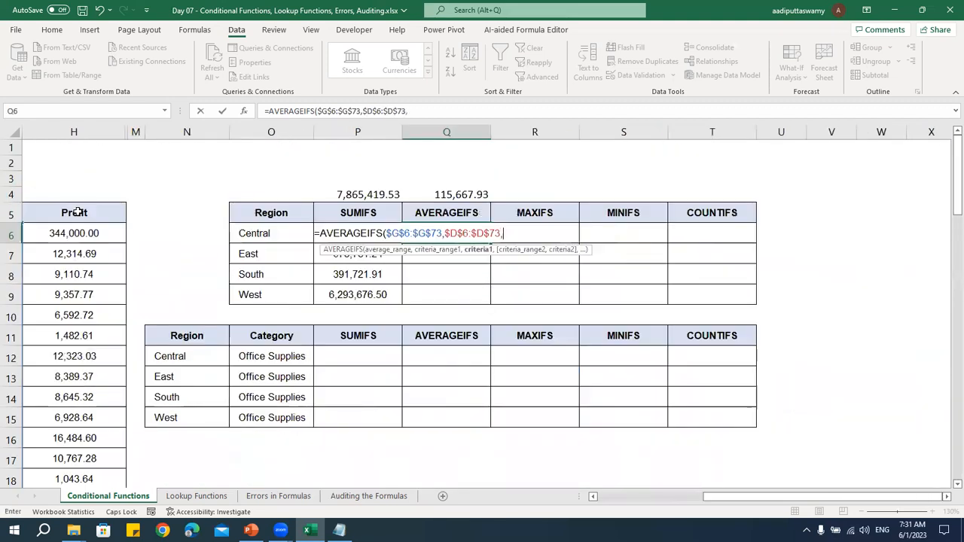
pyautogui.press('Left')
pyautogui.press('Left')
pyautogui.press('Left')
pyautogui.press('Right')
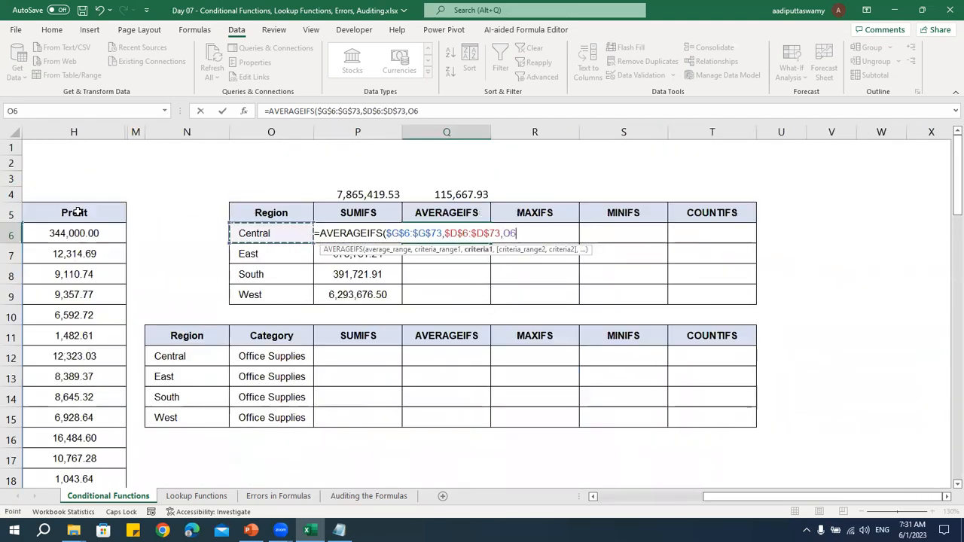
pyautogui.press('Return')
# Fill the AVERAGEIFS formula from Q6 down to Q9 for the East, South and West regions
pyautogui.press('Up')
pyautogui.hotkey('shift', 'Down')
pyautogui.hotkey('shift', 'Down')
pyautogui.hotkey('shift', 'Down')
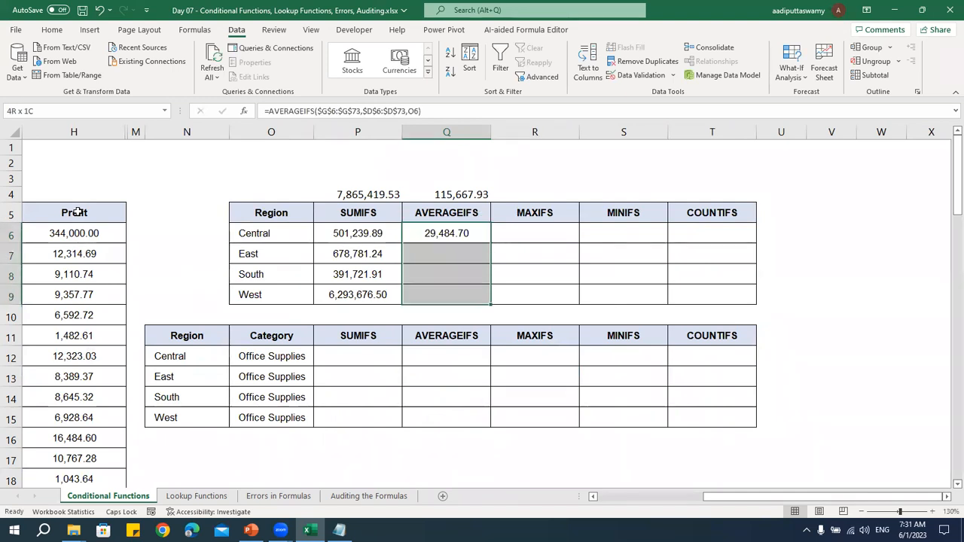
pyautogui.hotkey('ctrl', 'd')
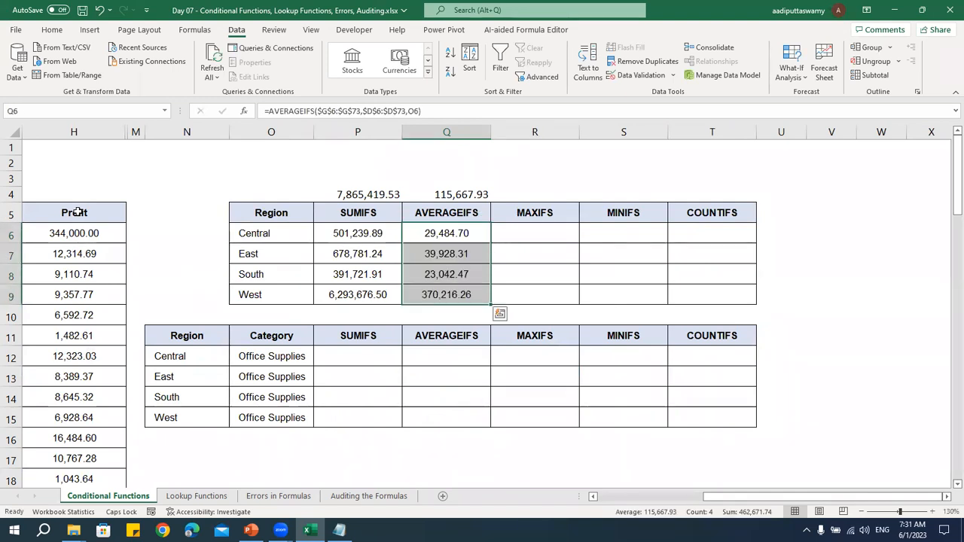
pyautogui.hotkey('shift', 'Up')
pyautogui.hotkey('shift', 'Up')
pyautogui.hotkey('shift', 'Up')
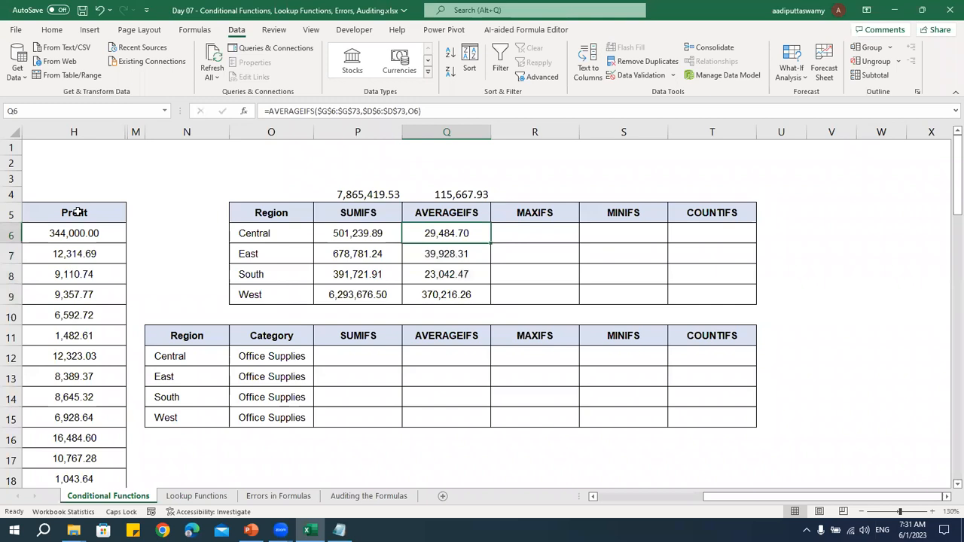
# Start a MAXIFS formula in R6 with the Sales values $G$6:$G$73 as the max range
pyautogui.press('Right')
pyautogui.write('=')
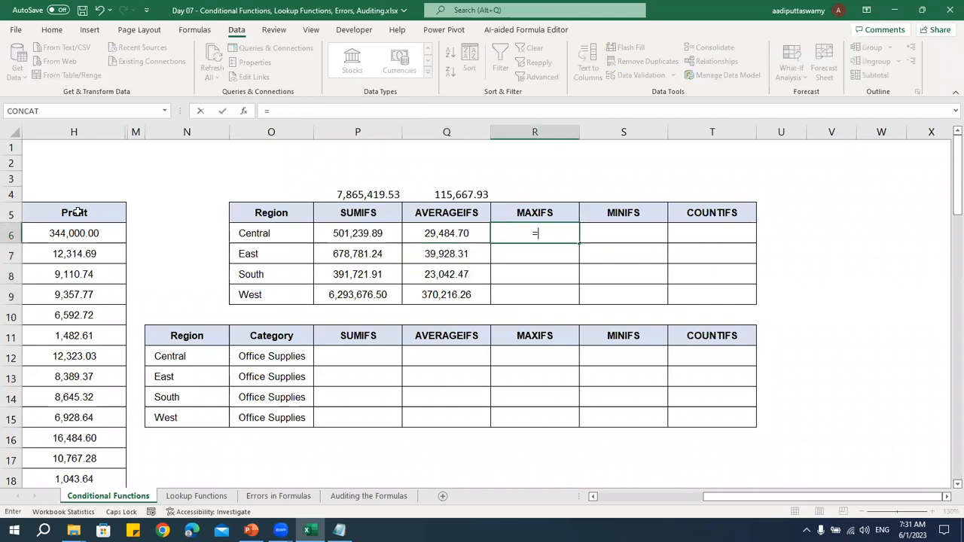
pyautogui.write('MA')
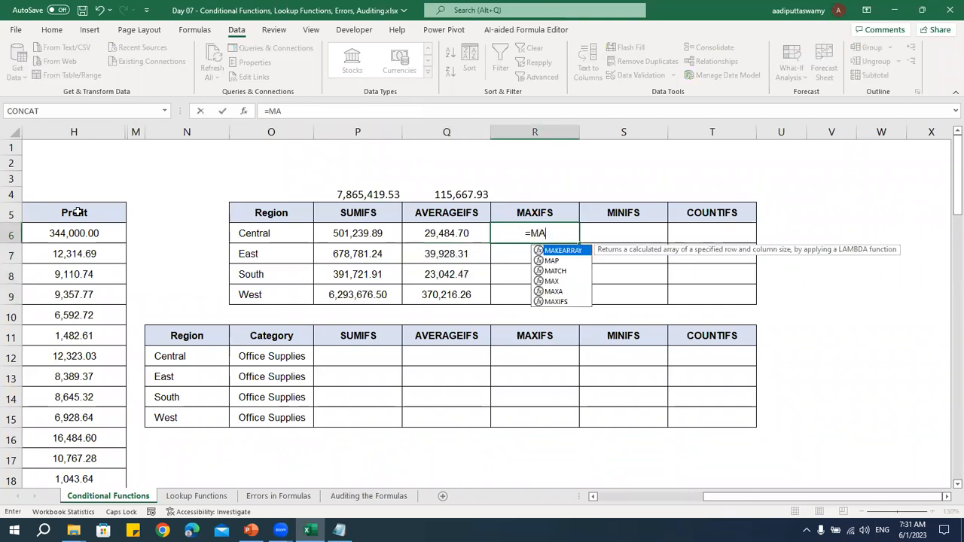
pyautogui.write('XIFS(')
pyautogui.press('Left')
pyautogui.press('Left')
pyautogui.press('Left')
pyautogui.press('Left')
pyautogui.press('Left')
pyautogui.press('Left')
pyautogui.press('Left')
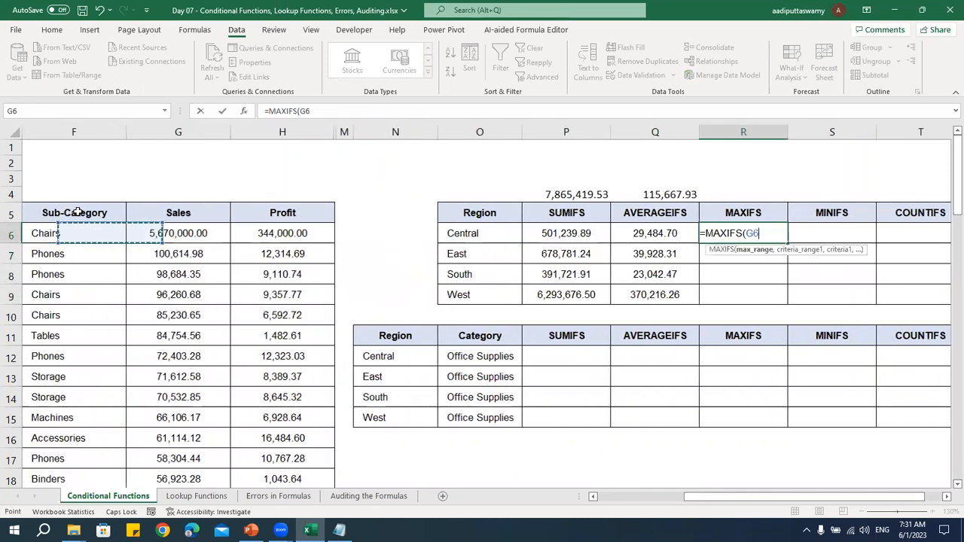
pyautogui.hotkey('ctrl', 'shift', 'Down')
pyautogui.press('F4')
# Add the Region column $D$6:$D$73 as the criteria range of the MAXIFS formula
pyautogui.write(',')
pyautogui.press('Left')
pyautogui.press('Left')
pyautogui.press('Left')
pyautogui.press('Left')
pyautogui.press('Left')
pyautogui.press('Left')
pyautogui.press('Left')
pyautogui.press('Left')
pyautogui.press('Left')
pyautogui.press('Left')
pyautogui.press('Left')
pyautogui.press('Left')
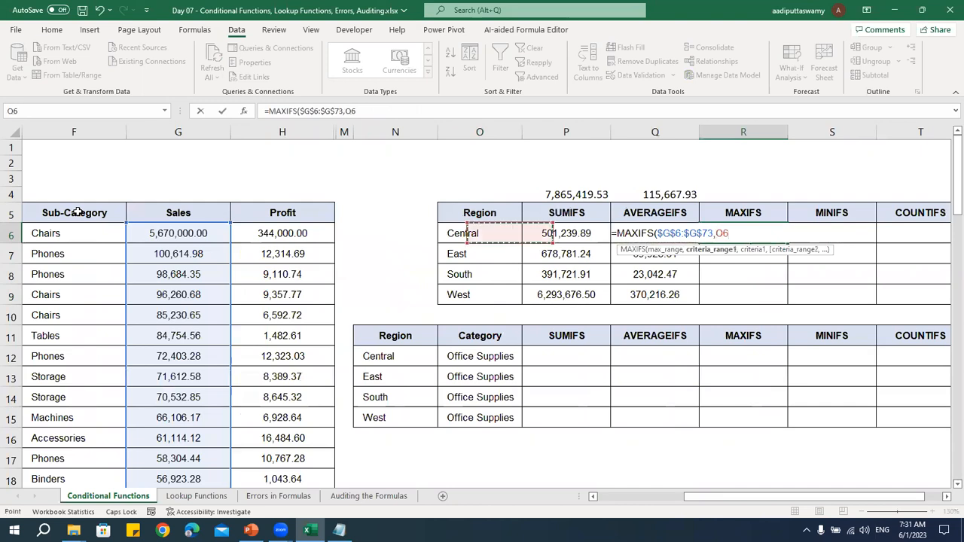
pyautogui.press('Right')
pyautogui.press('Right')
pyautogui.hotkey('ctrl', 'shift', 'Down')
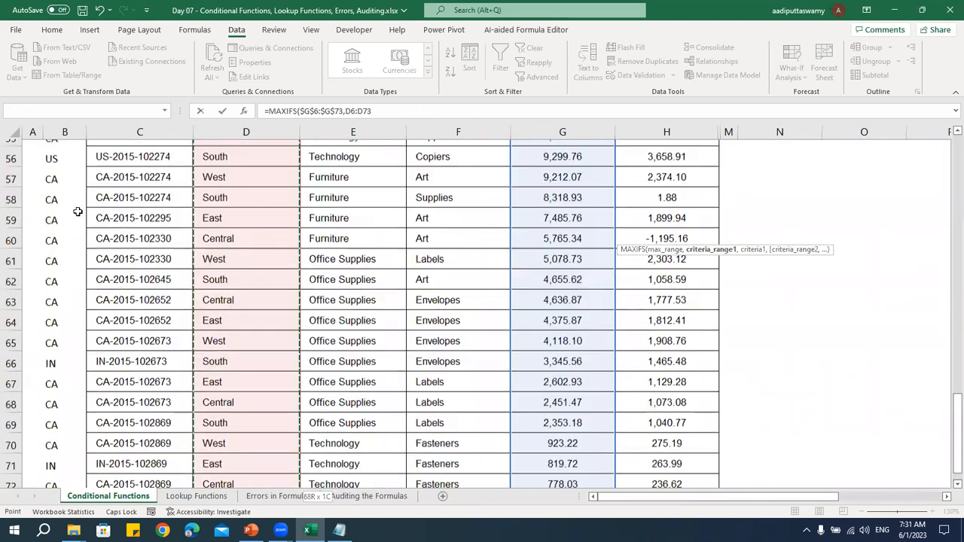
pyautogui.press('F4')
# Complete the MAXIFS formula with the Central region cell O6 as the criterion and enter it
pyautogui.write(',')
pyautogui.press('Left')
pyautogui.press('Left')
pyautogui.press('Left')
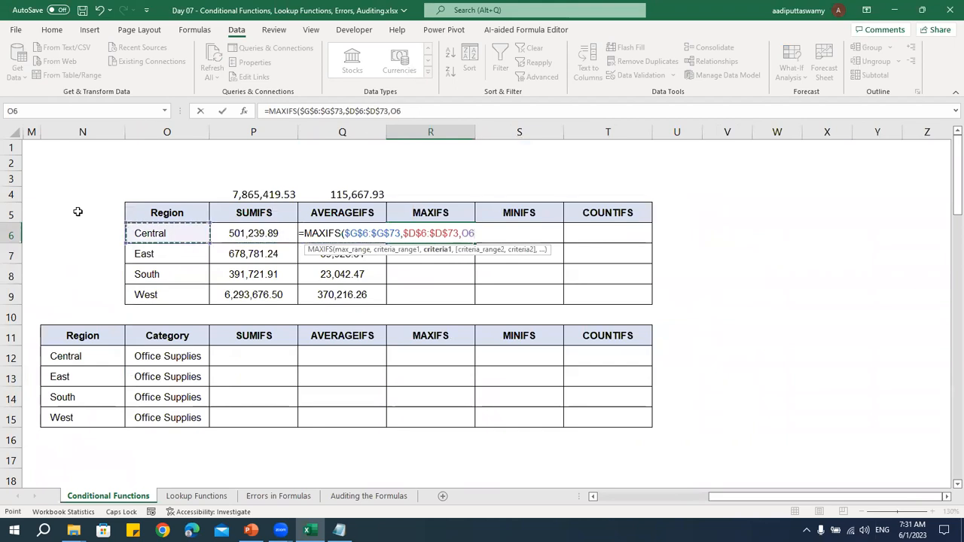
pyautogui.hotkey('ctrl', 'Return')
# Fill the MAXIFS formula from R6 down to R9 for the remaining regions
pyautogui.hotkey('shift', 'Down')
pyautogui.hotkey('shift', 'Down')
pyautogui.hotkey('shift', 'Down')
pyautogui.hotkey('ctrl', 'd')
pyautogui.press('Down')
pyautogui.press('Up')
# Start a MINIFS formula in S6 with the Sales values $G$6:$G$73 as the min range
pyautogui.press('Right')
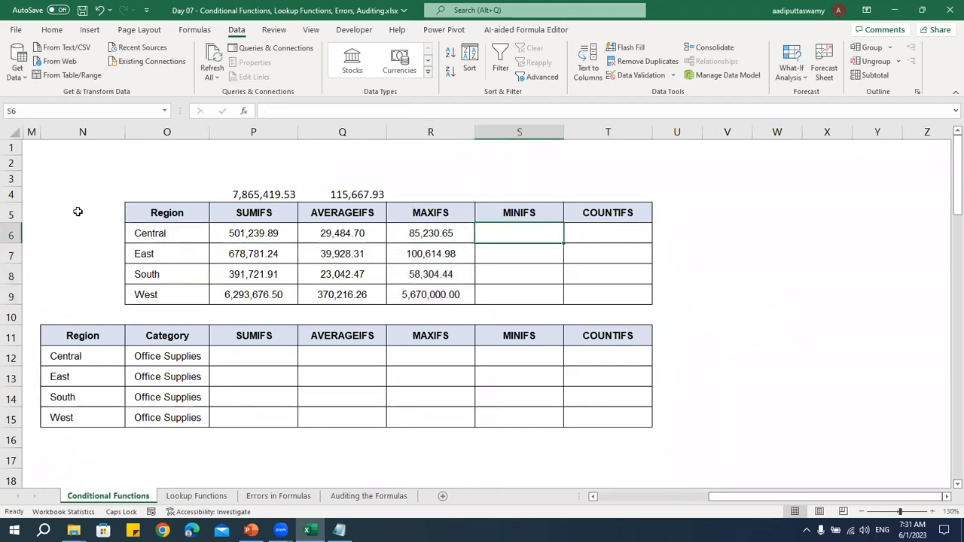
pyautogui.write('=')
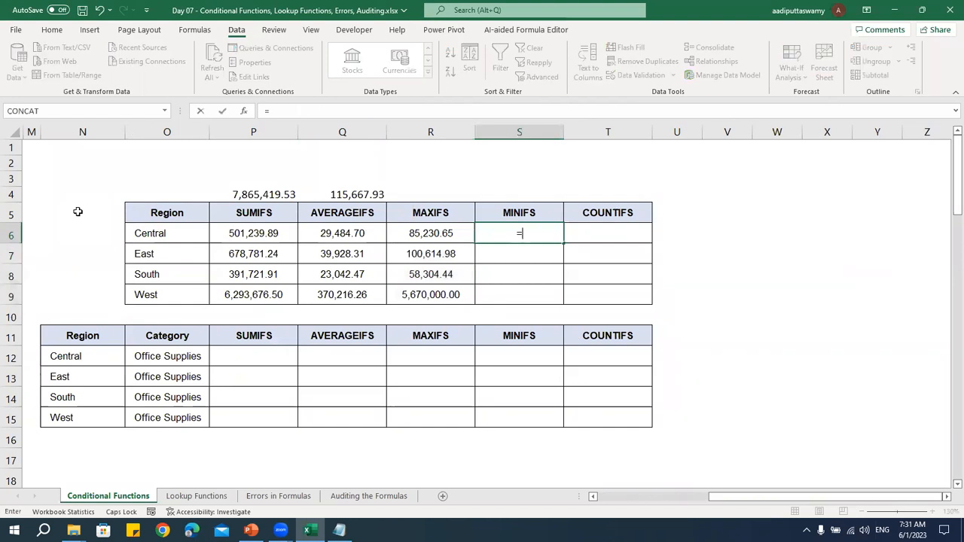
pyautogui.write('MINIFS')
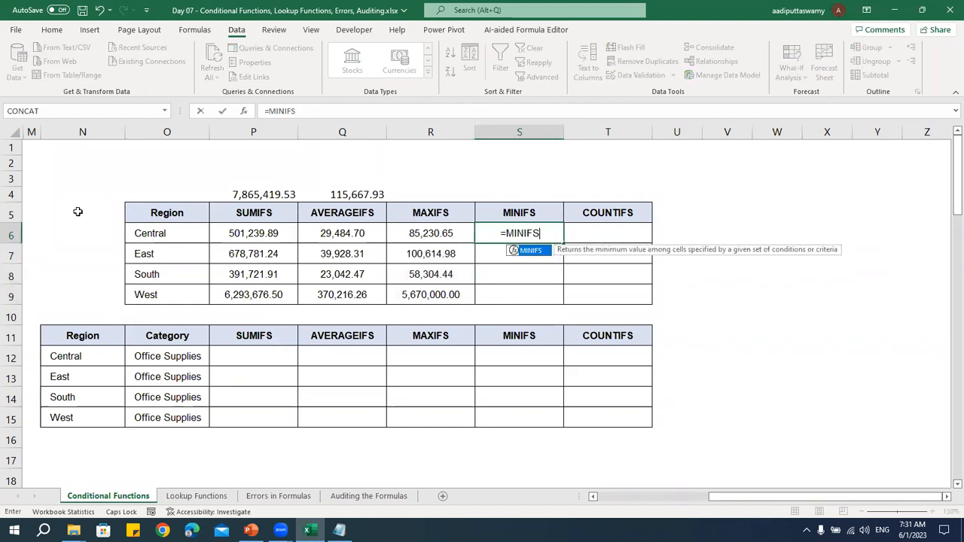
pyautogui.write('(')
pyautogui.hotkey('ctrl', 'Left')
pyautogui.hotkey('ctrl', 'Left')
pyautogui.hotkey('ctrl', 'Left')
pyautogui.hotkey('ctrl', 'Left')
pyautogui.hotkey('ctrl', 'Left')
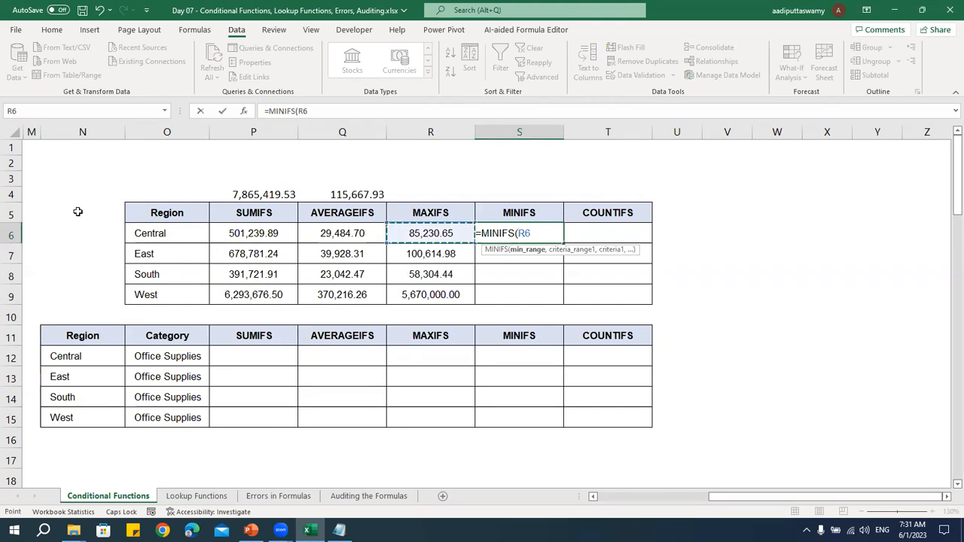
pyautogui.press('Right')
pyautogui.press('Right')
pyautogui.press('Right')
pyautogui.press('Right')
pyautogui.press('Right')
pyautogui.press('Right')
pyautogui.hotkey('ctrl', 'shift', 'Down')
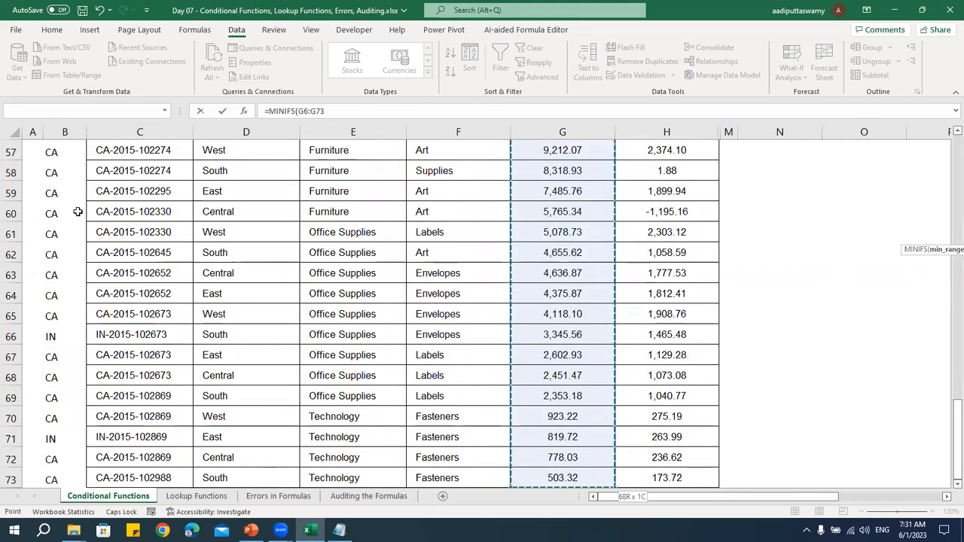
pyautogui.press('F4')
# Add the Region column $D$6:$D$73 as the criteria range of the MINIFS formula
pyautogui.write(',')
pyautogui.press('Left')
pyautogui.press('Left')
pyautogui.press('Left')
pyautogui.press('Left')
pyautogui.press('Left')
pyautogui.press('Left')
pyautogui.press('Left')
pyautogui.press('Left')
pyautogui.press('Left')
pyautogui.press('Left')
pyautogui.press('Left')
pyautogui.press('Left')
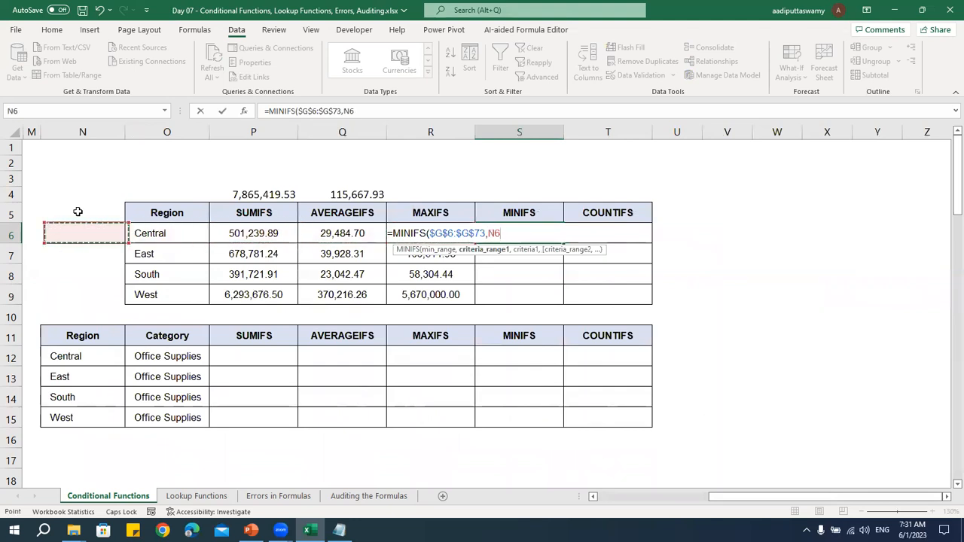
pyautogui.press('Right')
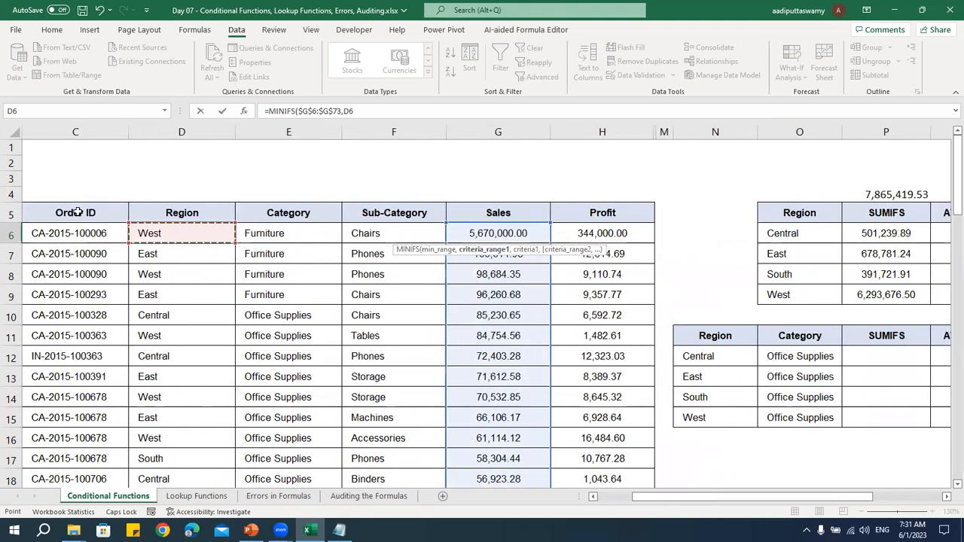
pyautogui.hotkey('ctrl', 'shift', 'Down')
pyautogui.press('F4')
# Complete the MINIFS formula with the Central region cell O6 as the criterion and enter it
pyautogui.write(',')
pyautogui.press('Left')
pyautogui.press('Left')
pyautogui.press('Left')
pyautogui.press('Left')
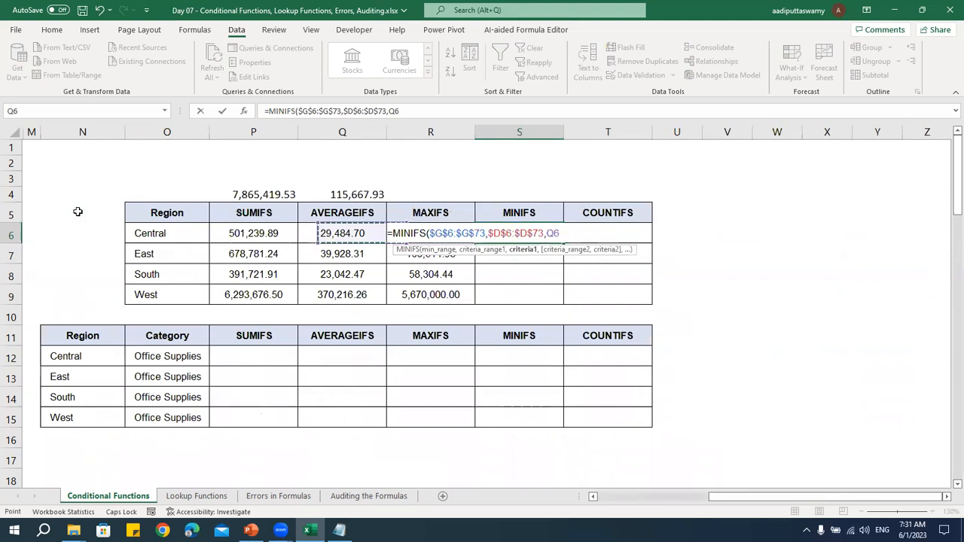
pyautogui.hotkey('ctrl', 'Return')
# Fill the MINIFS formula from S6 down to S9 for the East, South and West regions
pyautogui.hotkey('shift', 'Down')
pyautogui.hotkey('shift', 'Down')
pyautogui.hotkey('shift', 'Down')
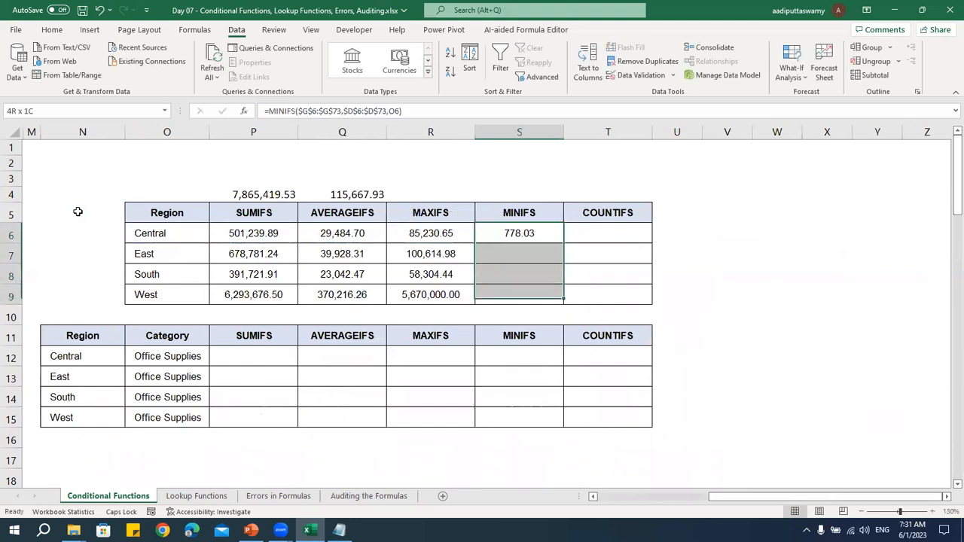
pyautogui.hotkey('ctrl', 'd')
# Start a COUNTIFS formula in T6 with the Region column $D$6:$D$73 as the criteria range
pyautogui.press('Right')
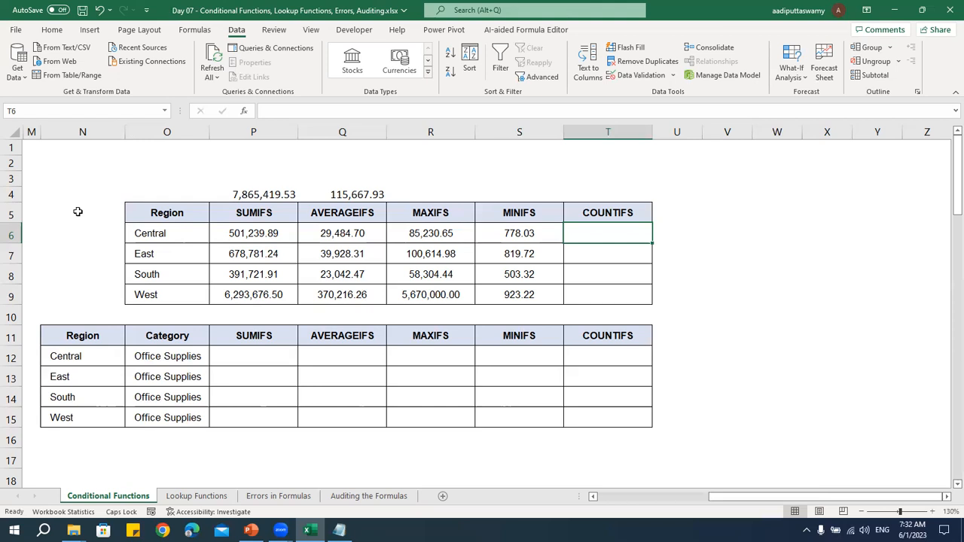
pyautogui.write('=COUN')
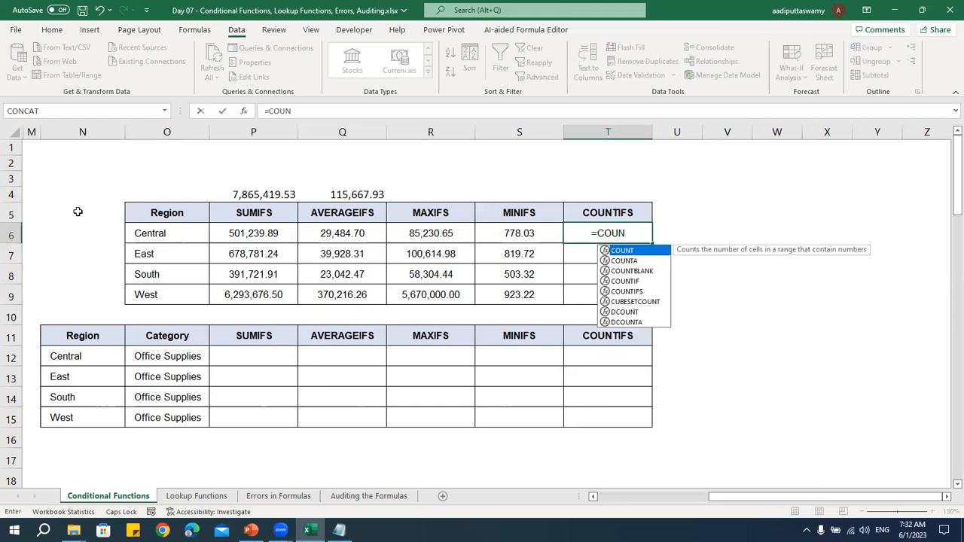
pyautogui.write('TIFS(')
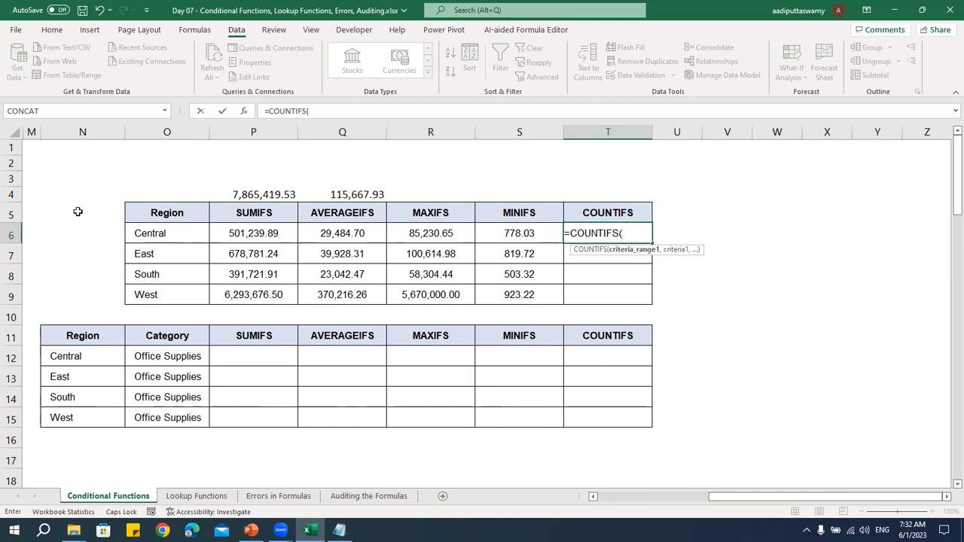
pyautogui.press('Left')
pyautogui.press('Left')
pyautogui.press('Left')
pyautogui.press('Left')
pyautogui.press('Left')
pyautogui.press('Left')
pyautogui.press('Left')
pyautogui.press('Left')
pyautogui.press('Left')
pyautogui.press('Left')
pyautogui.press('Left')
pyautogui.press('Left')
pyautogui.press('Left')
pyautogui.press('Left')
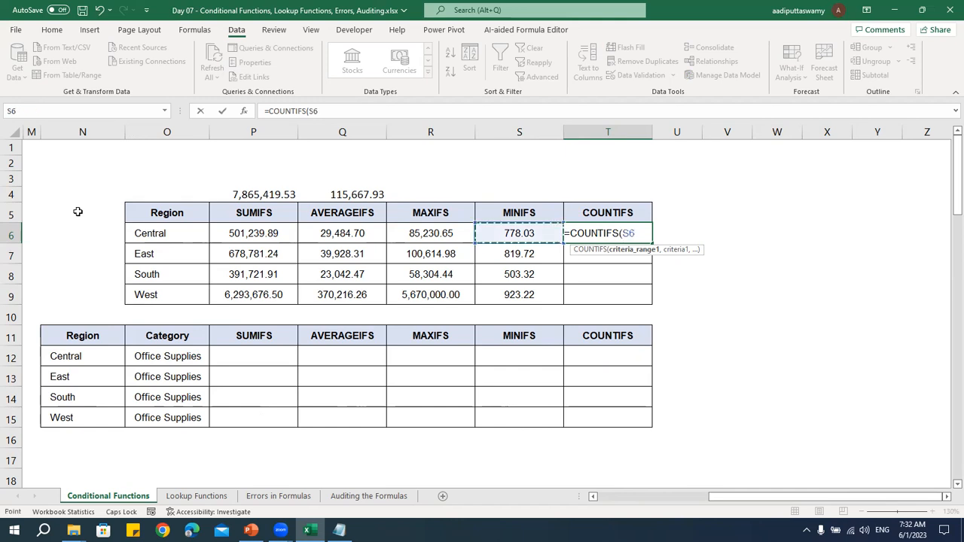
pyautogui.press('Right')
pyautogui.press('Right')
pyautogui.press('F4')
pyautogui.hotkey('ctrl', 'shift', 'Down')
# Complete the COUNTIFS formula in T6 with the Central region cell O6 as the criterion and enter it
pyautogui.write(',')
pyautogui.press('Left')
pyautogui.press('Left')
pyautogui.press('Left')
pyautogui.press('Left')
pyautogui.press('Left')
pyautogui.press('Left')
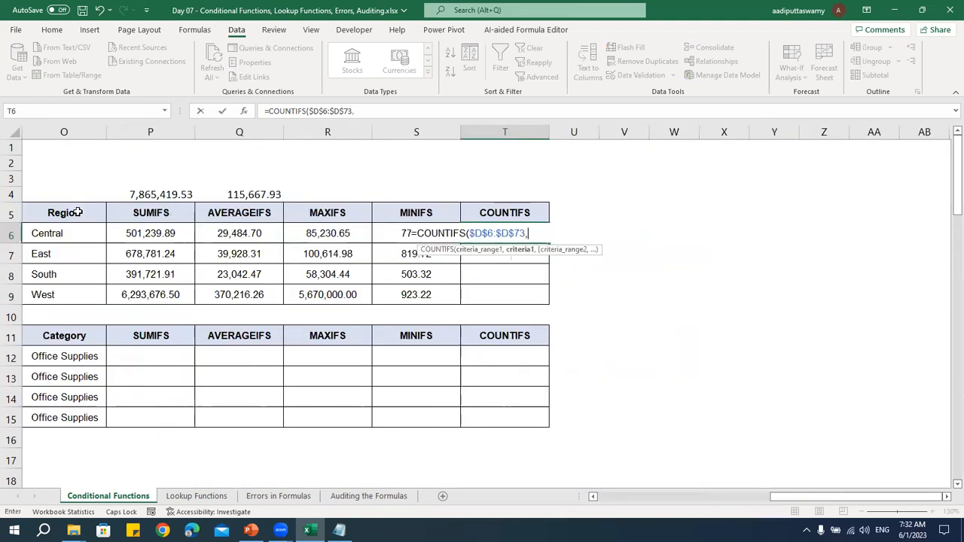
pyautogui.press('Right')
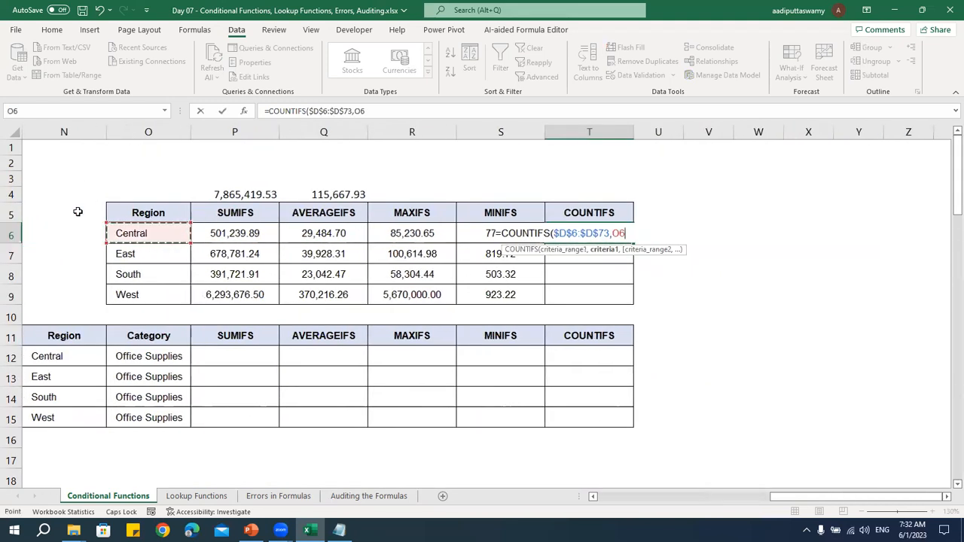
pyautogui.hotkey('ctrl', 'Return')
# Fill the COUNTIFS formula from T6 down to T9 for the East, South and West regions
pyautogui.hotkey('shift', 'Down')
pyautogui.hotkey('shift', 'Down')
pyautogui.hotkey('shift', 'Down')
pyautogui.hotkey('ctrl', 'd')
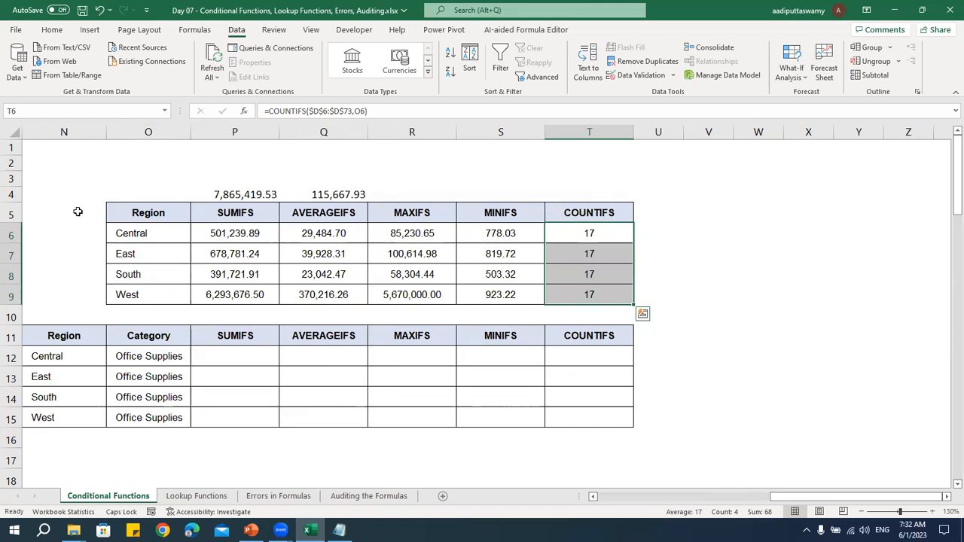
# Start a SUMIFS formula in P12 of the Region and Category table, on the Central and Office Supplies row
pyautogui.press('Left')
pyautogui.press('Left')
pyautogui.press('Left')
pyautogui.press('Left')
pyautogui.hscroll(-3, 78, 211)
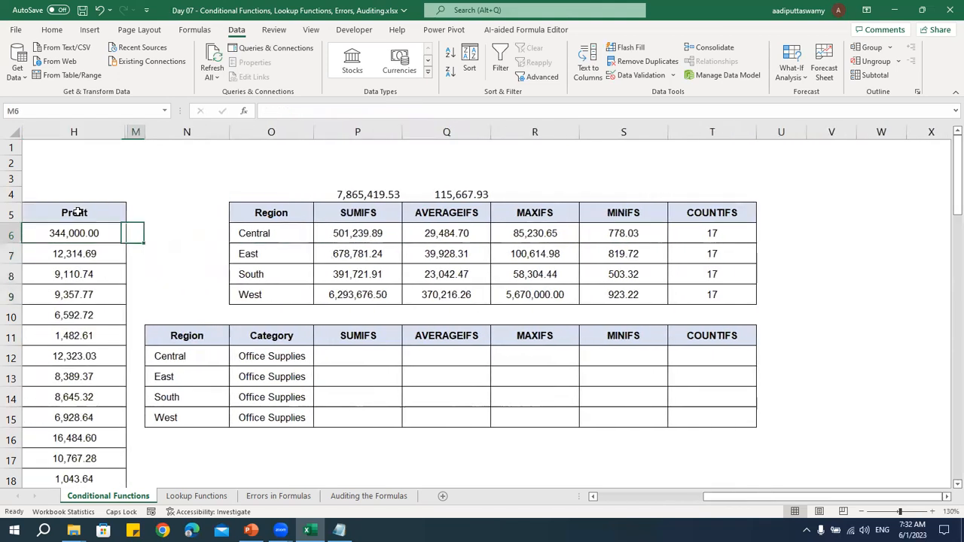
pyautogui.press('Down')
pyautogui.press('Down')
pyautogui.press('Down')
pyautogui.press('Down')
pyautogui.press('Down')
pyautogui.press('Down')
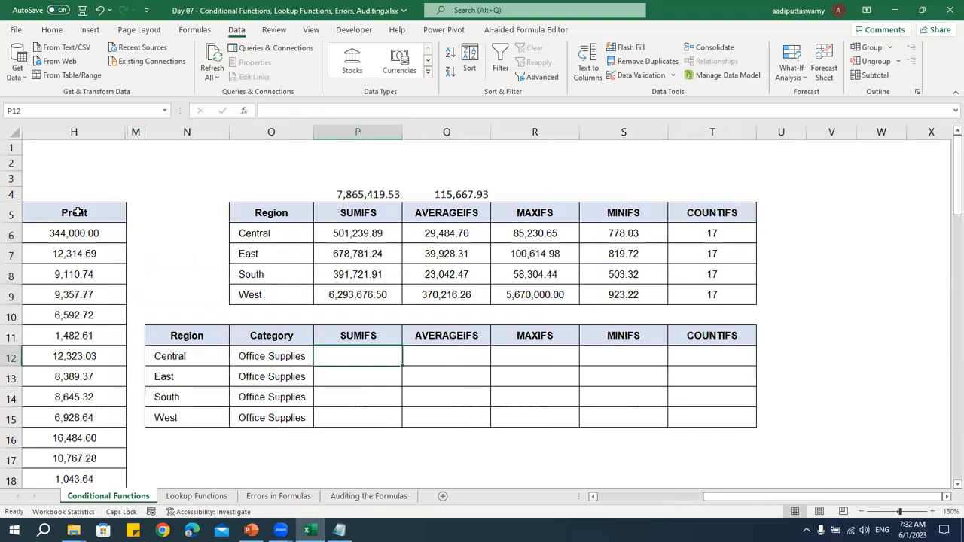
pyautogui.press('Left')
pyautogui.press('Left')
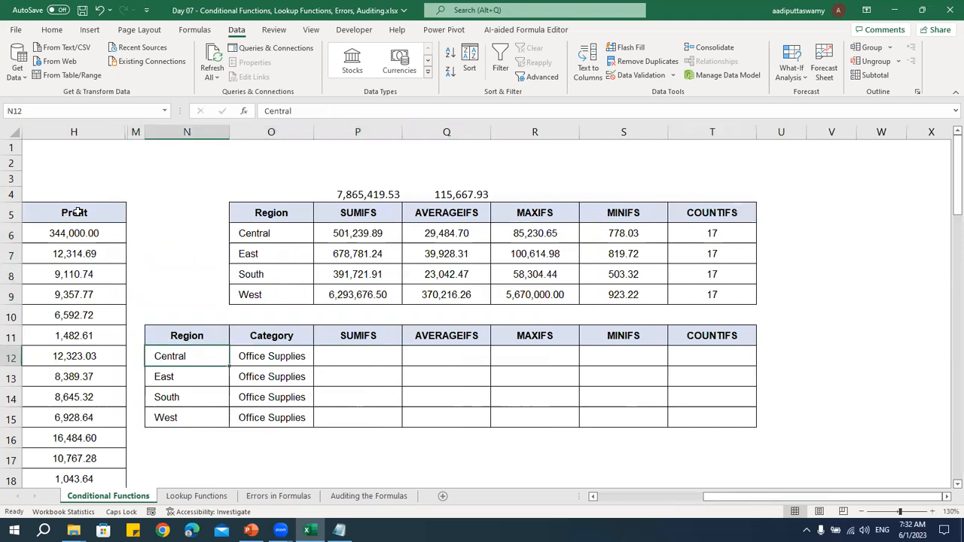
pyautogui.press('Right')
pyautogui.press('Right')
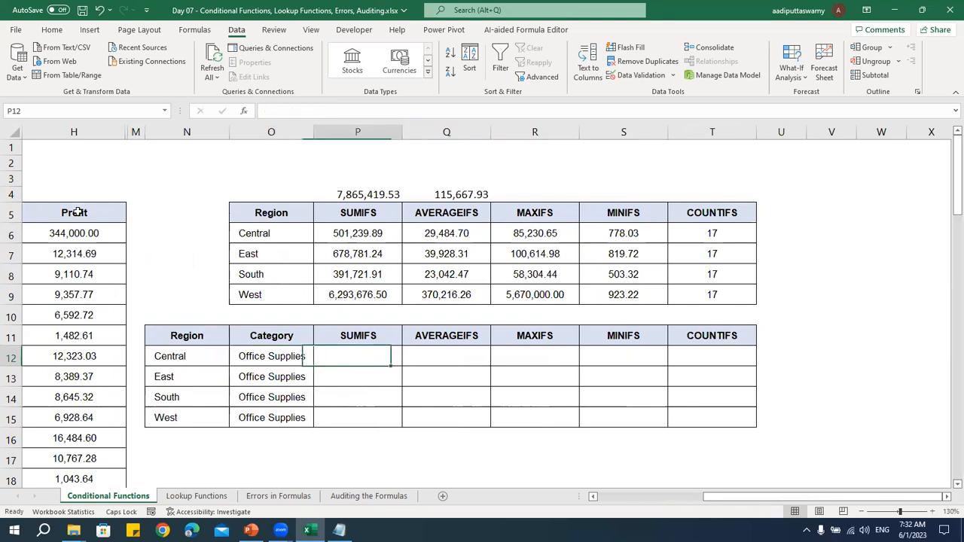
pyautogui.write('SUMIFS(')
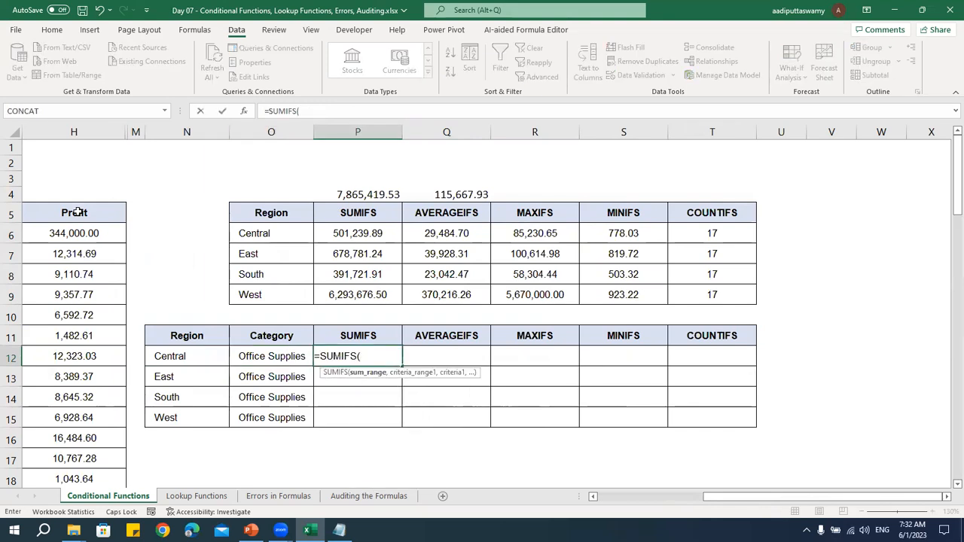
# Set the Sales column $G$6:$G$73 as the sum range of the SUMIFS formula, with absolute references
pyautogui.press('Left')
pyautogui.press('Left')
pyautogui.press('Left')
pyautogui.press('Left')
pyautogui.press('Left')
pyautogui.hotkey('ctrl', 'Up')
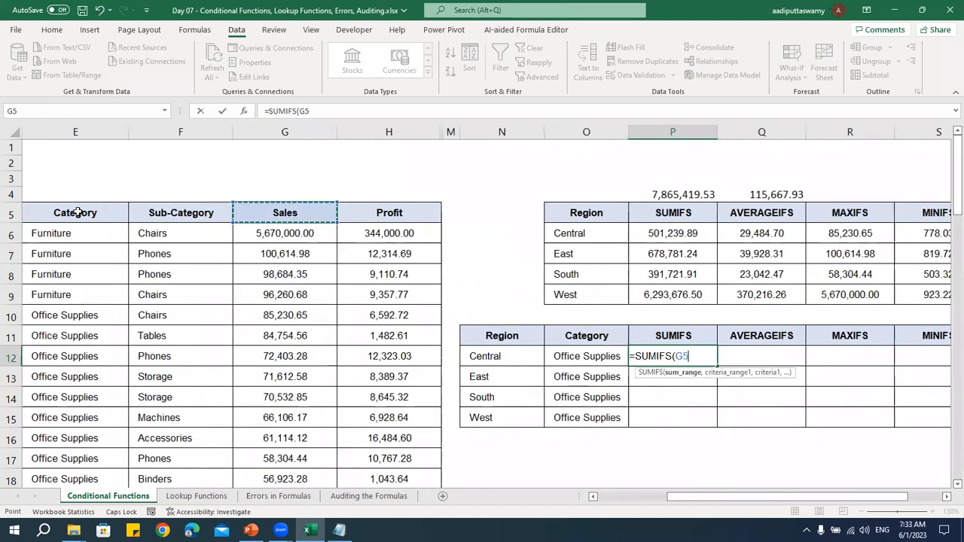
pyautogui.press('Down')
pyautogui.hotkey('ctrl', 'shift', 'Down')
pyautogui.press('F4')
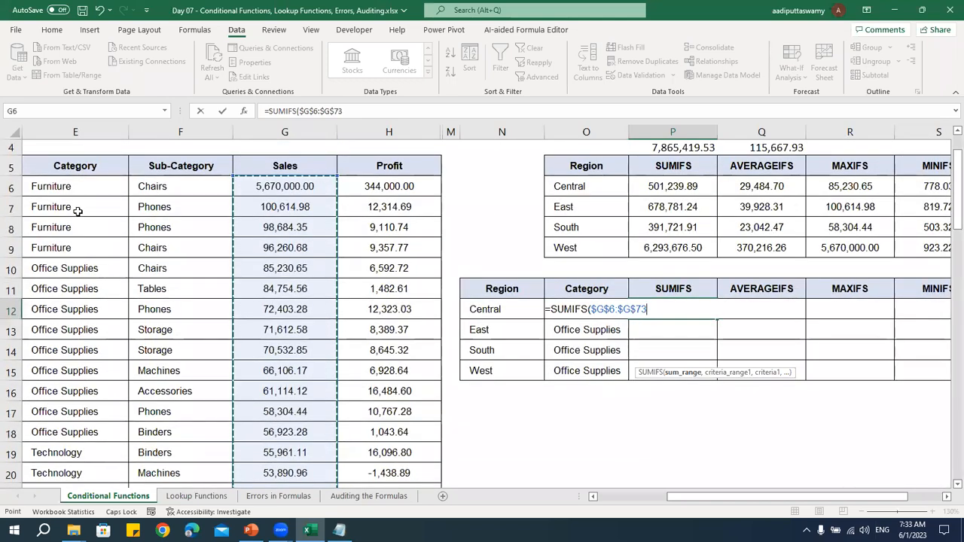
# Add the Region column $D$6:$D$73 as the first criteria range of the SUMIFS formula, with absolute references
pyautogui.write(',')
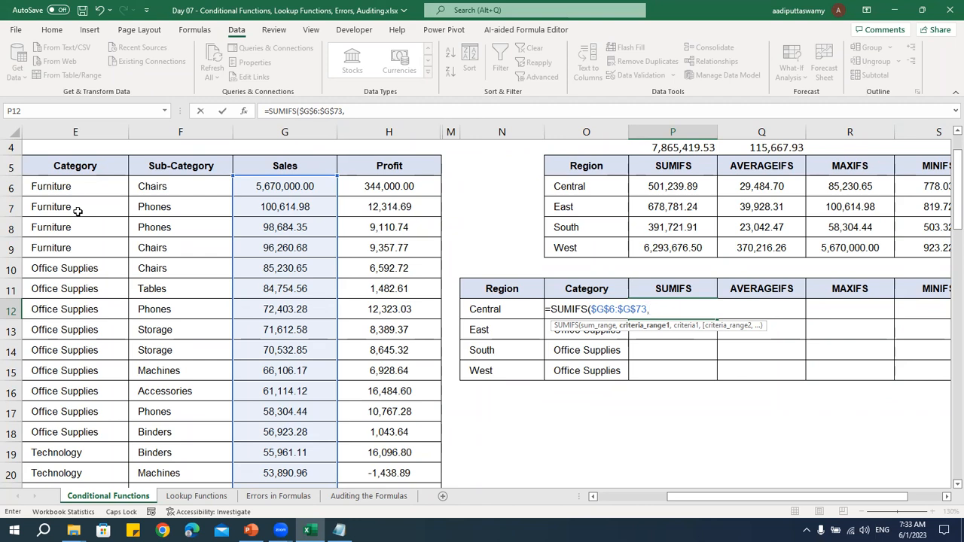
pyautogui.press('Left')
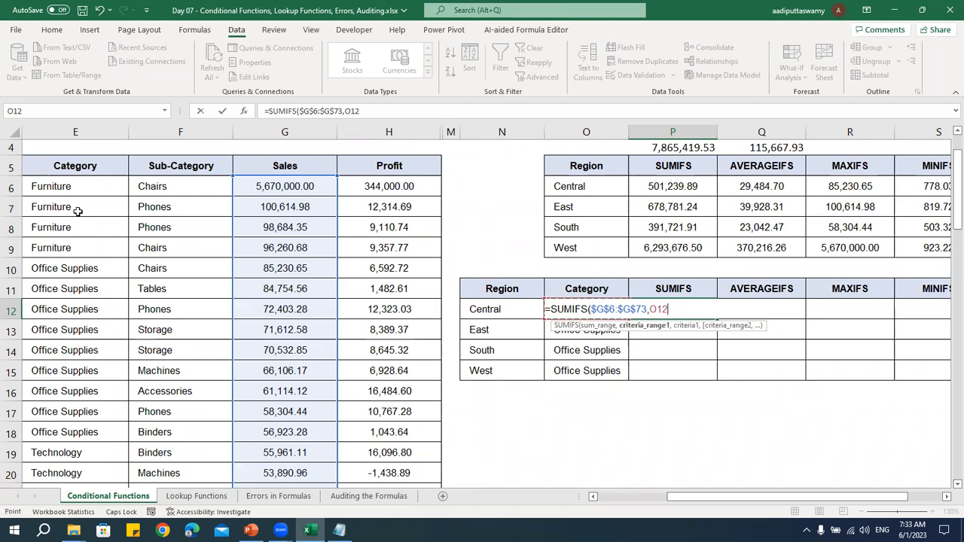
pyautogui.press('Left')
pyautogui.press('Left')
pyautogui.press('Left')
pyautogui.press('Left')
pyautogui.press('Left')
pyautogui.press('Left')
pyautogui.press('Left')
pyautogui.press('Left')
pyautogui.press('Left')
pyautogui.press('Left')
pyautogui.press('Right')
pyautogui.press('Right')
pyautogui.press('Right')
pyautogui.press('Up')
pyautogui.press('Up')
pyautogui.press('Up')
pyautogui.press('Up')
pyautogui.press('Up')
pyautogui.press('Up')
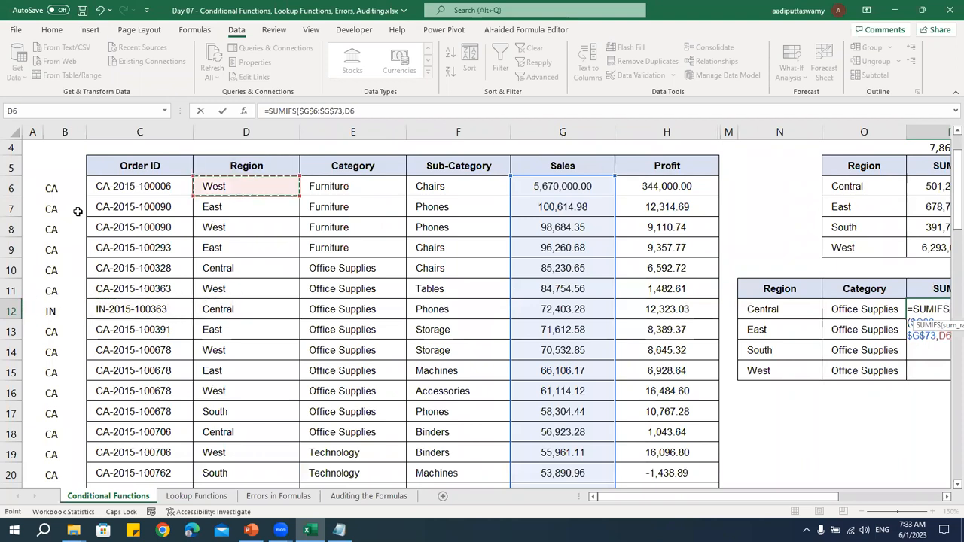
pyautogui.hotkey('ctrl', 'shift', 'Down')
pyautogui.press('F4')
# Add the Central region cell N12 as the first criterion of the SUMIFS formula
pyautogui.write(',')
pyautogui.press('Left')
pyautogui.press('Left')
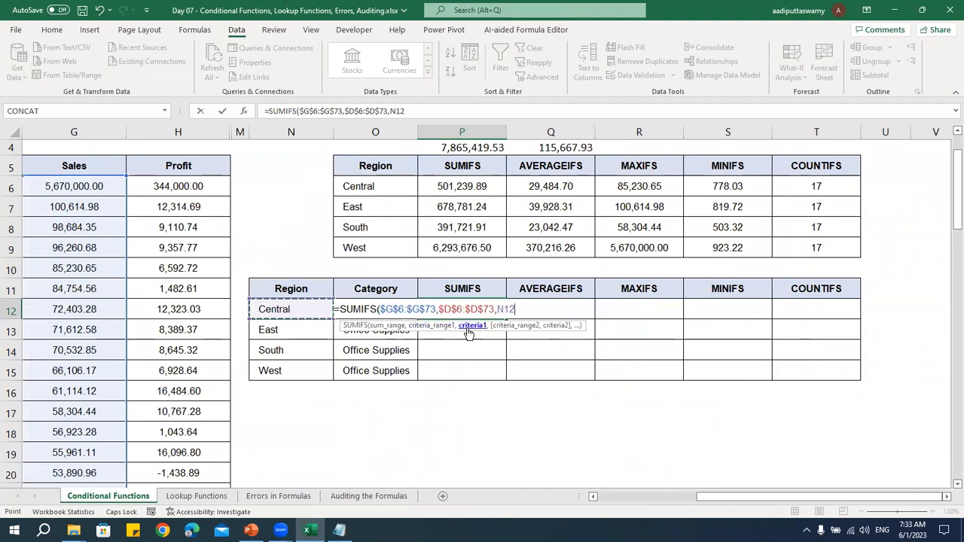
# Add the Category column $E$6:$E$73 as the second criteria range of the SUMIFS formula, with absolute references
pyautogui.write(',')
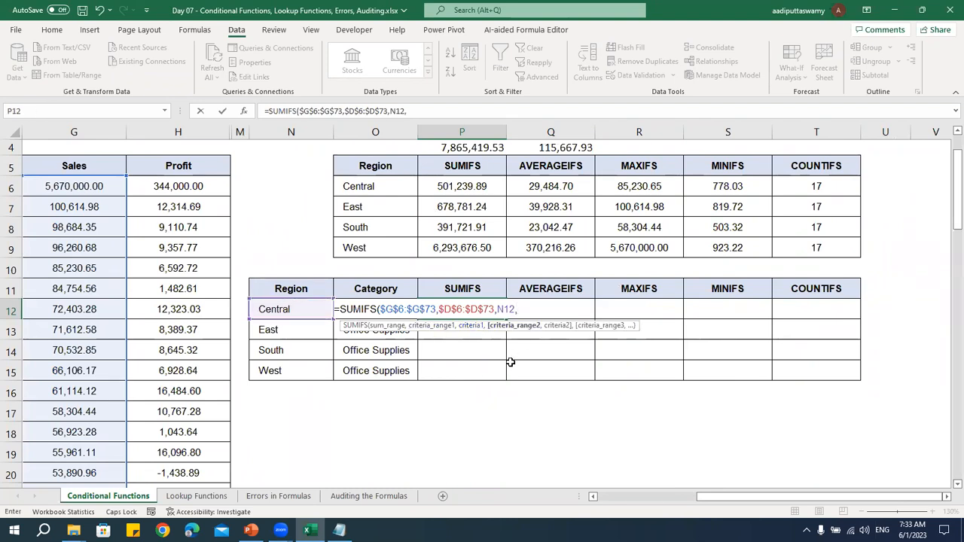
pyautogui.click(593, 497)
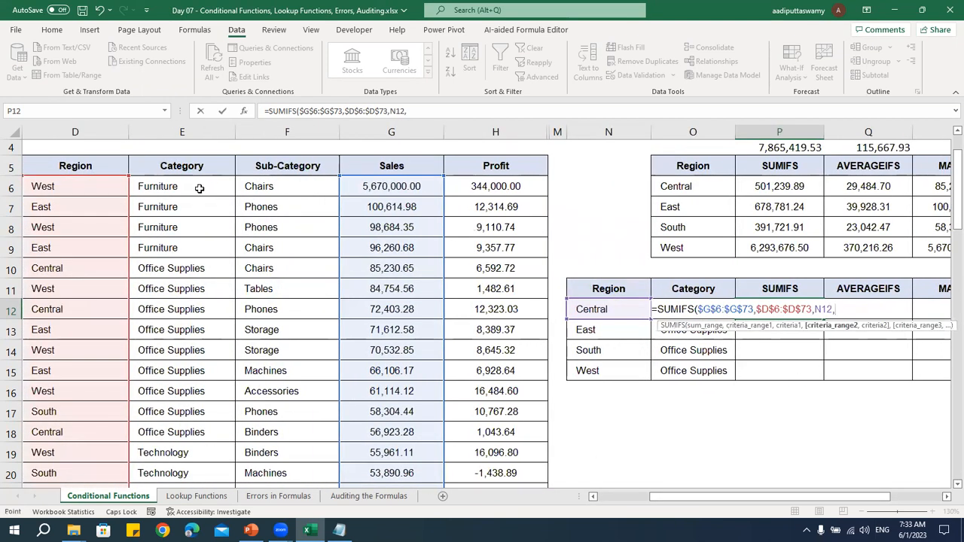
pyautogui.click(200, 189)
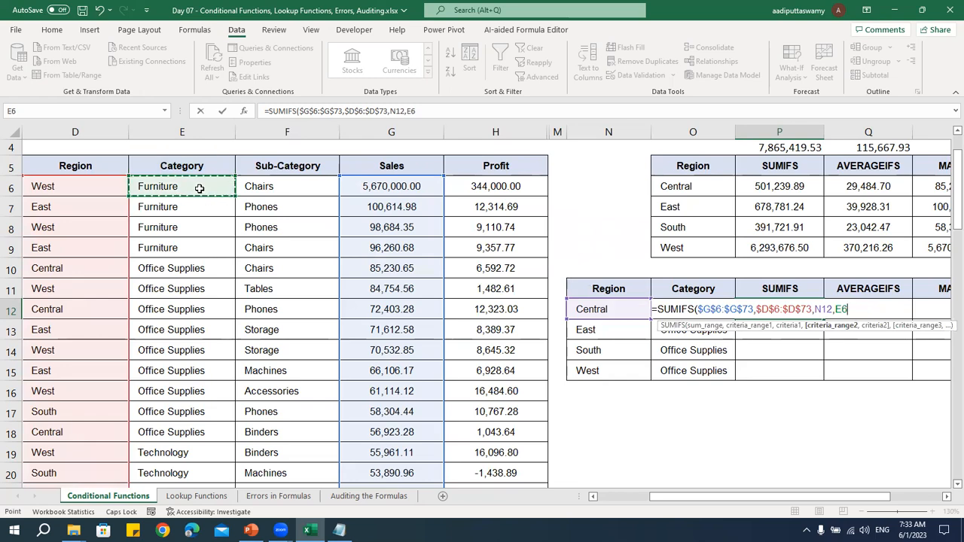
pyautogui.hotkey('ctrl', 'shift', 'Down')
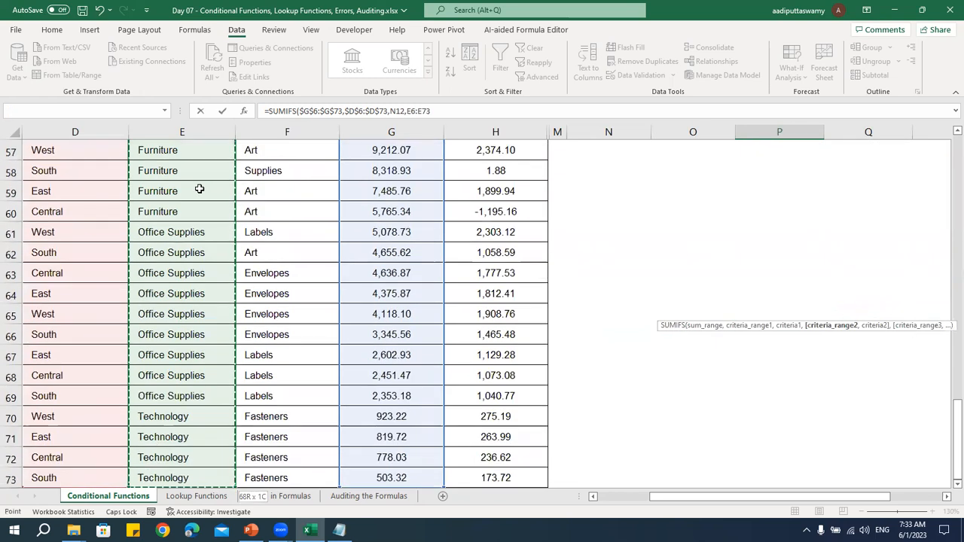
pyautogui.press('F4')
# Complete the SUMIFS formula with the Office Supplies cell O12 as the second criterion and enter it
pyautogui.write(',')
pyautogui.press('Left')
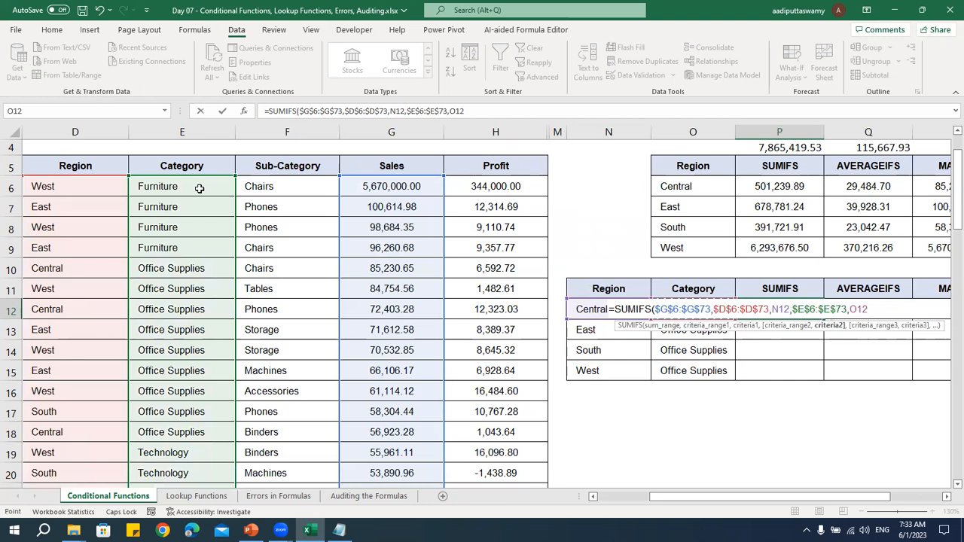
pyautogui.press('Return')
# Fill the two-criteria SUMIFS formula from P12 down to P15 for the East, South and West regions
pyautogui.press('Right')
pyautogui.press('Right')
pyautogui.press('Right')
pyautogui.press('Right')
pyautogui.press('Right')
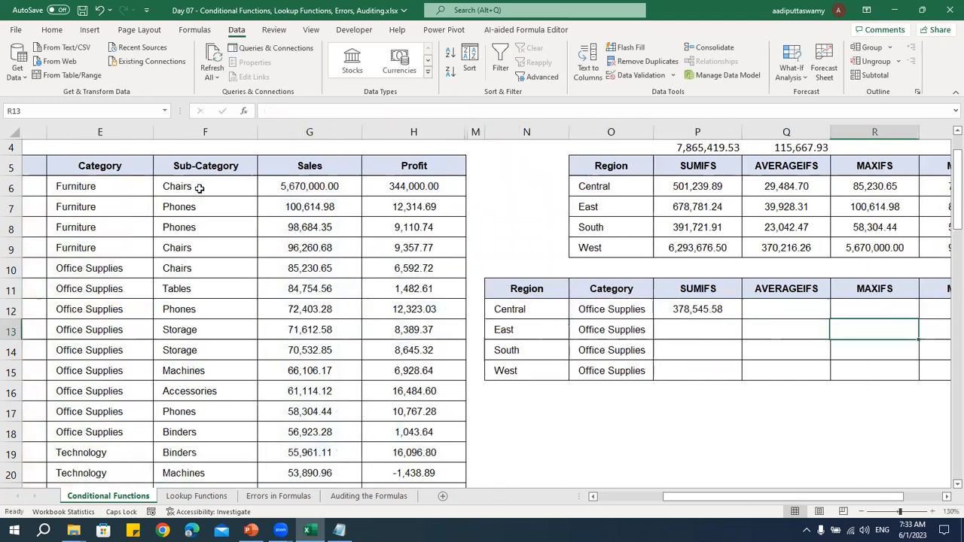
pyautogui.press('Left')
pyautogui.press('Left')
pyautogui.press('Left')
pyautogui.press('Left')
pyautogui.press('Left')
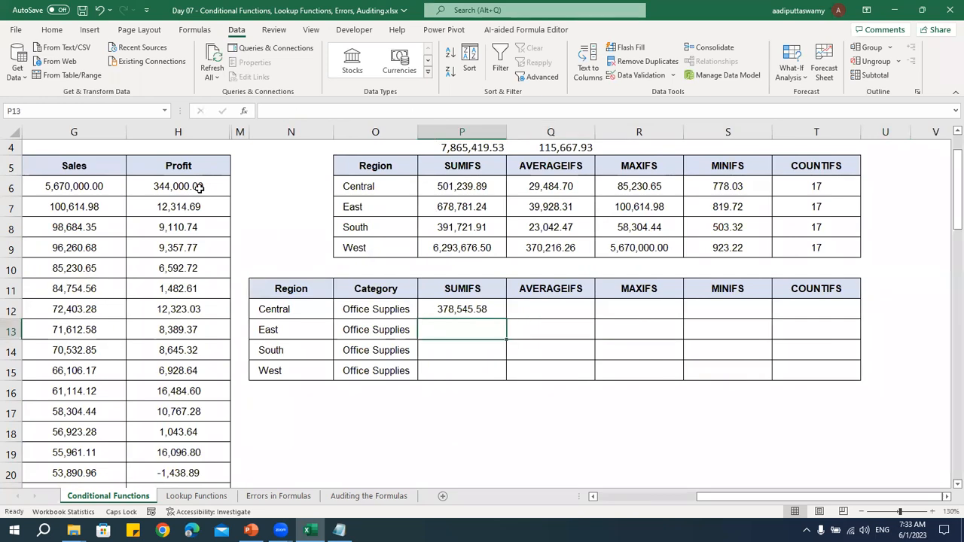
pyautogui.press('Up')
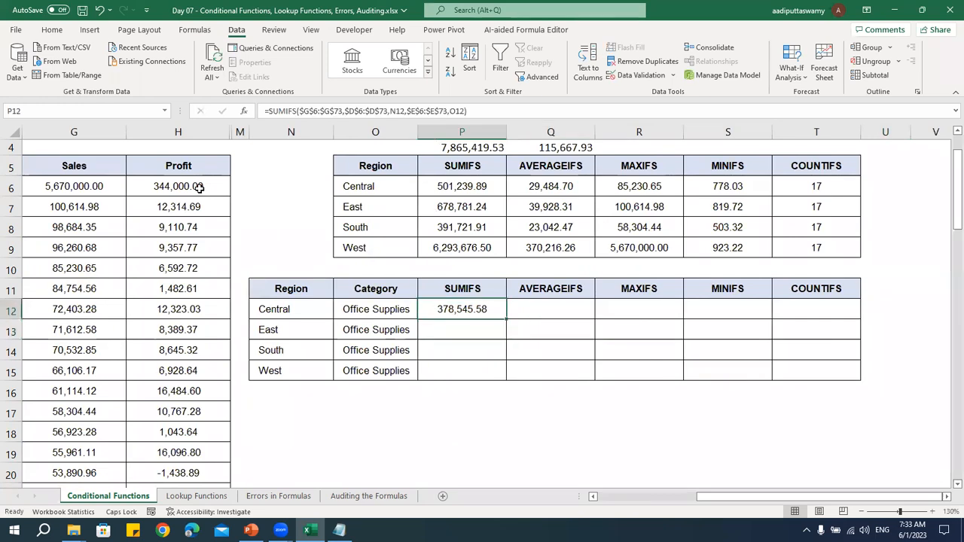
pyautogui.click(296, 311)
pyautogui.click(356, 310)
pyautogui.click(462, 316)
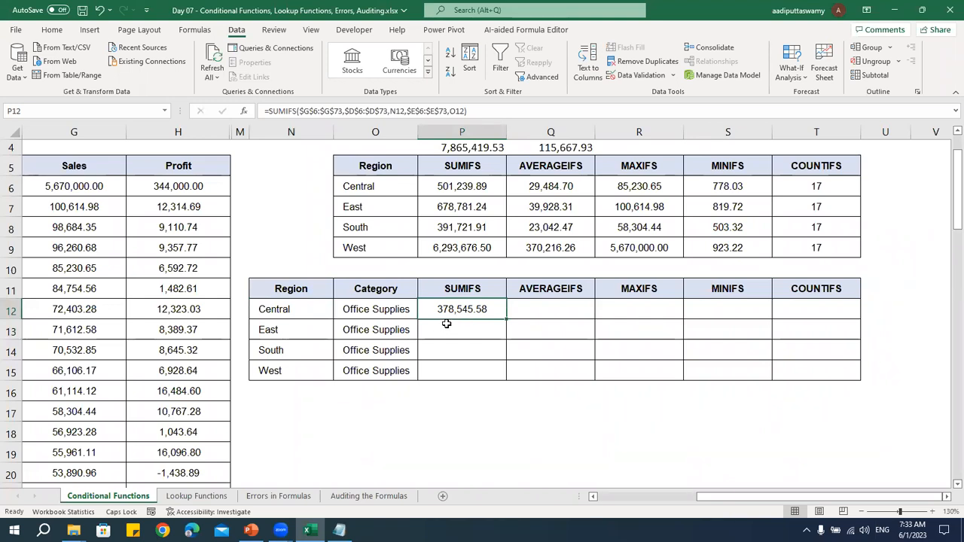
pyautogui.moveTo(504, 321); pyautogui.dragTo(504, 374)
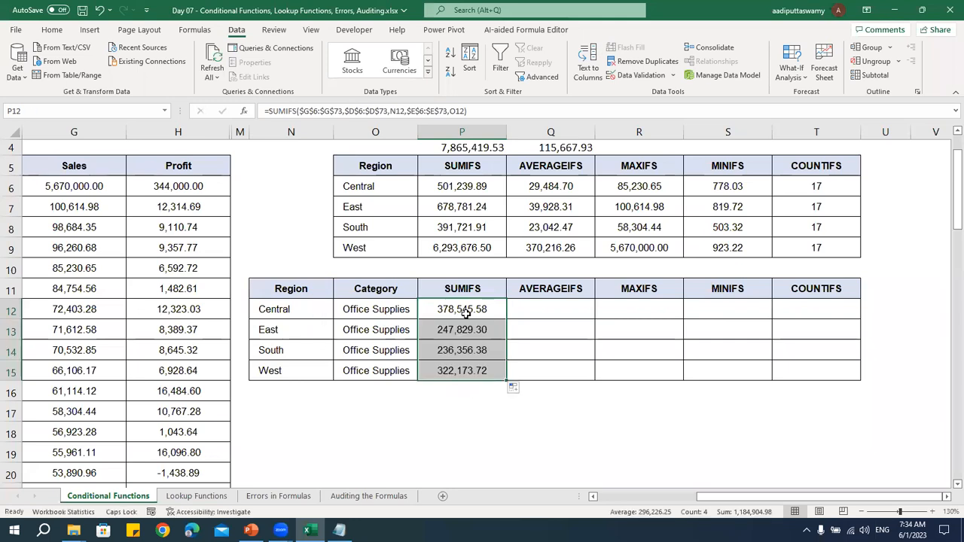
# Compare the region cell N12 and the Office Supplies category cells with the references in the P12 SUMIFS formula
pyautogui.click(288, 312)
pyautogui.click(379, 312)
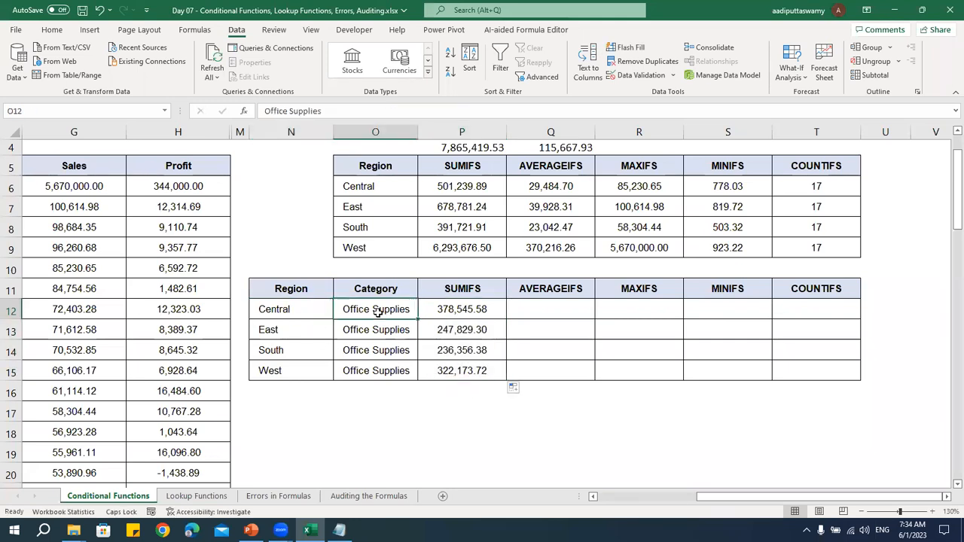
pyautogui.click(367, 330)
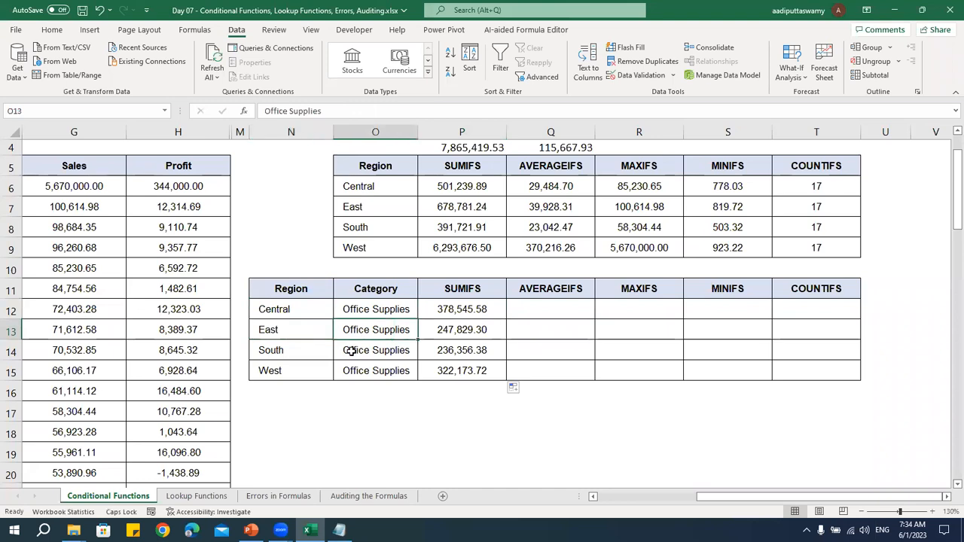
pyautogui.doubleClick(442, 310)
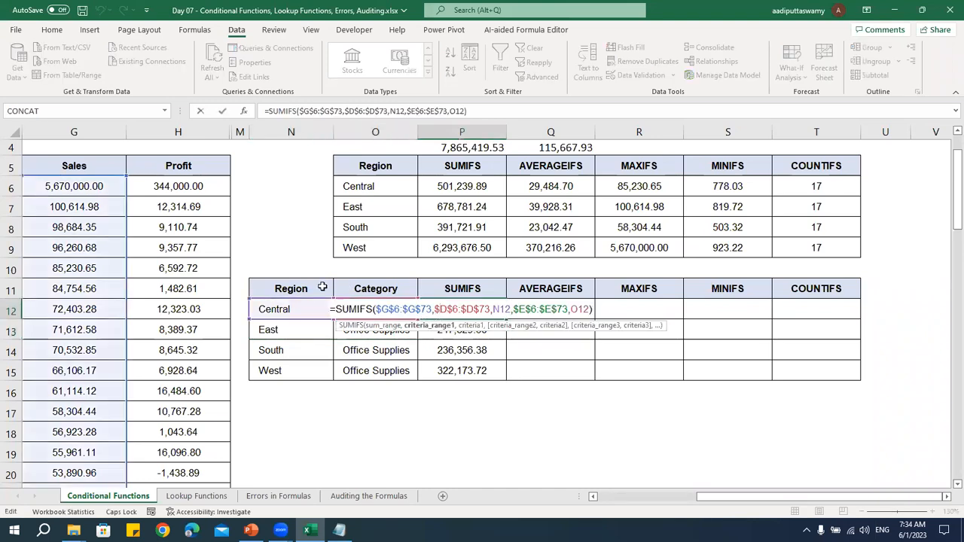
pyautogui.press('Escape')
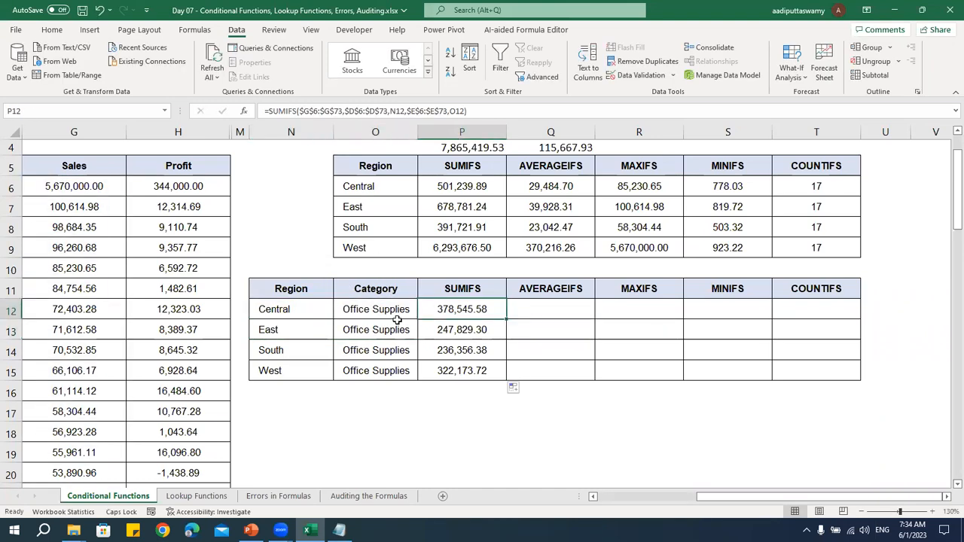
pyautogui.click(383, 305)
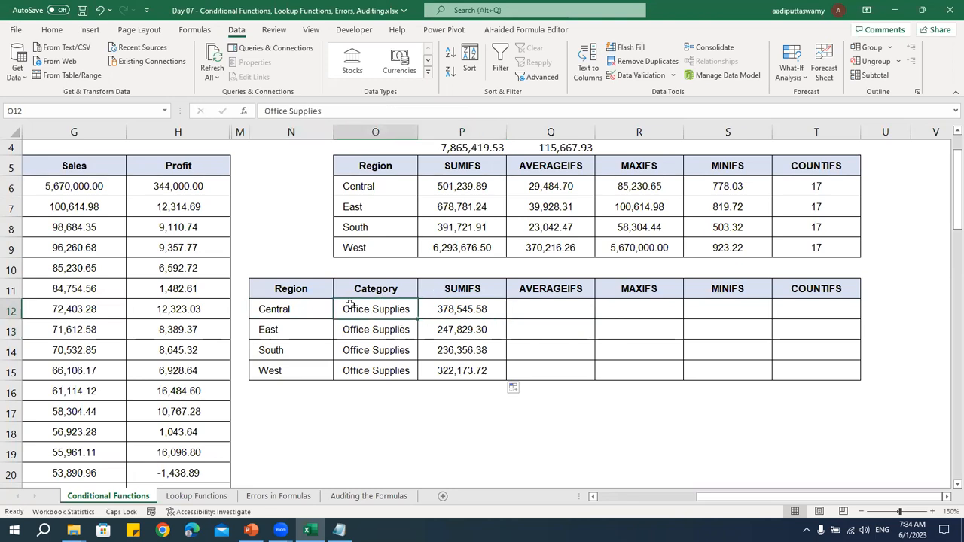
pyautogui.click(302, 305)
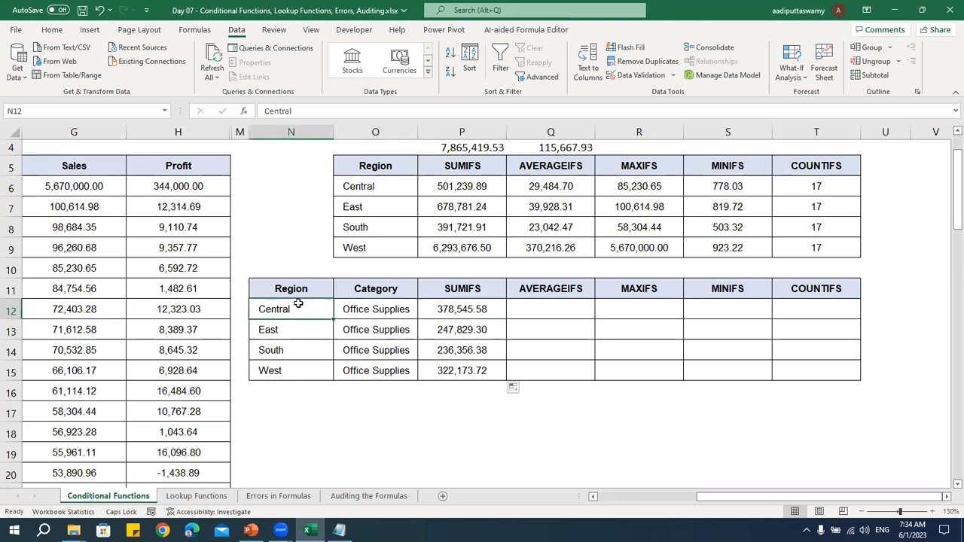
# Examine how the P12 SUMIFS formula pairs the Region range $D$6:$D$73 with criterion N12 to sum the Sales column
pyautogui.doubleClick(459, 311)
pyautogui.moveTo(435, 309); pyautogui.dragTo(487, 310)
pyautogui.click(495, 309)
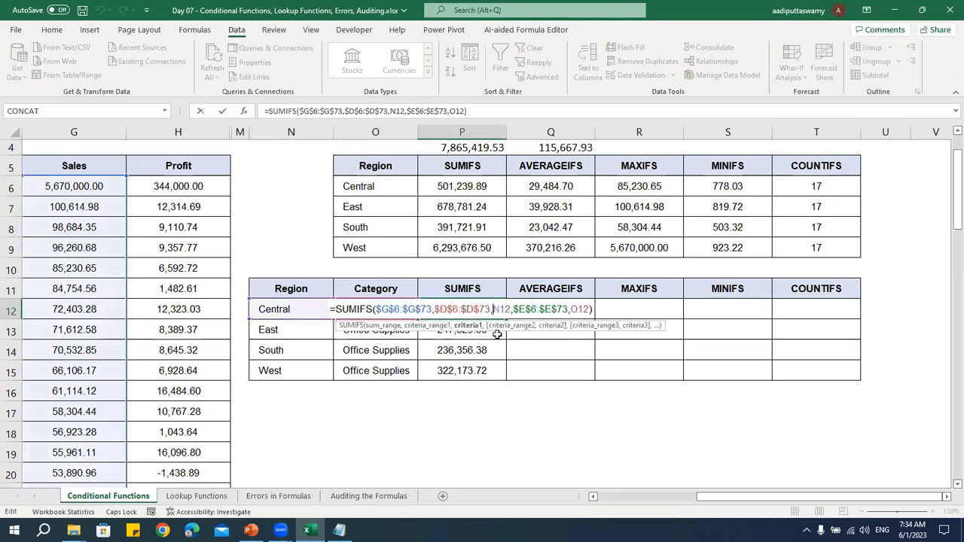
pyautogui.moveTo(435, 309); pyautogui.dragTo(503, 316)
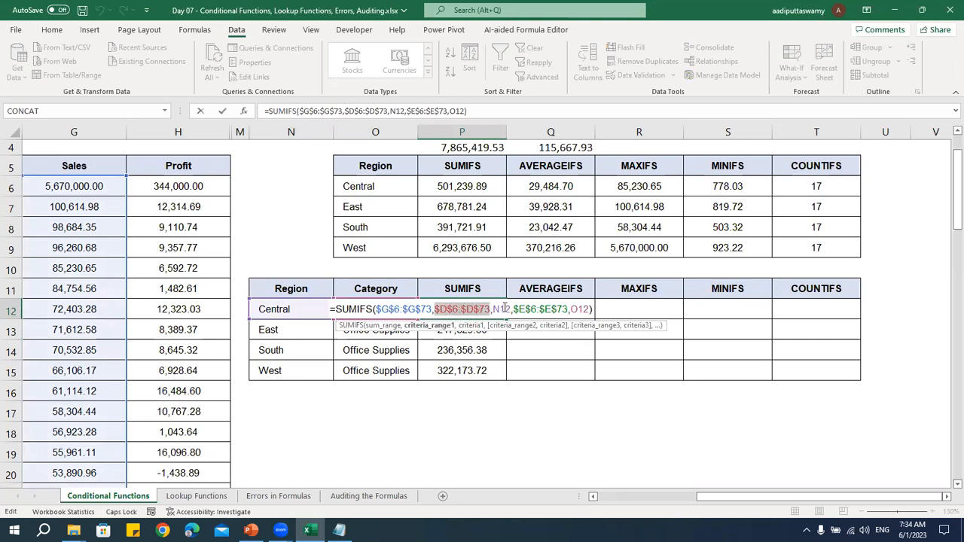
pyautogui.click(504, 309)
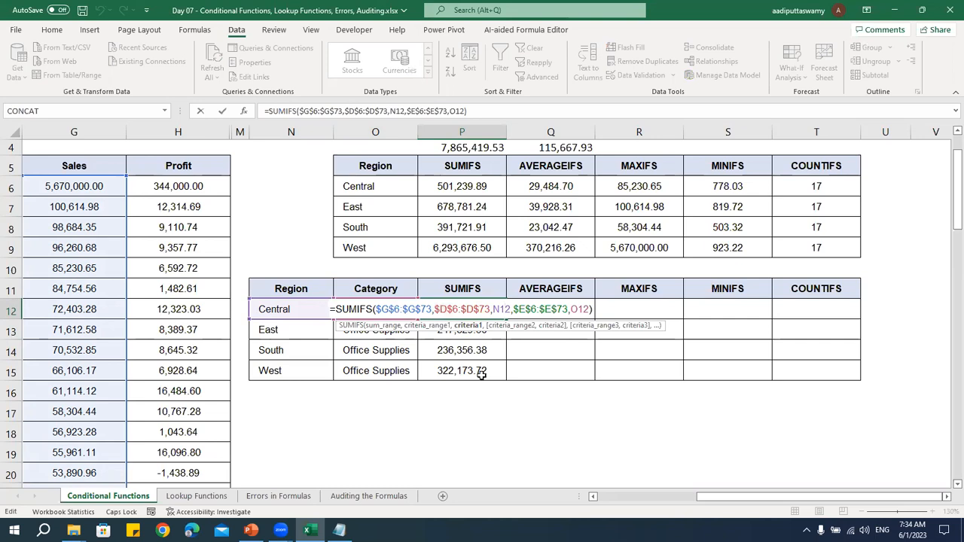
pyautogui.click(441, 310)
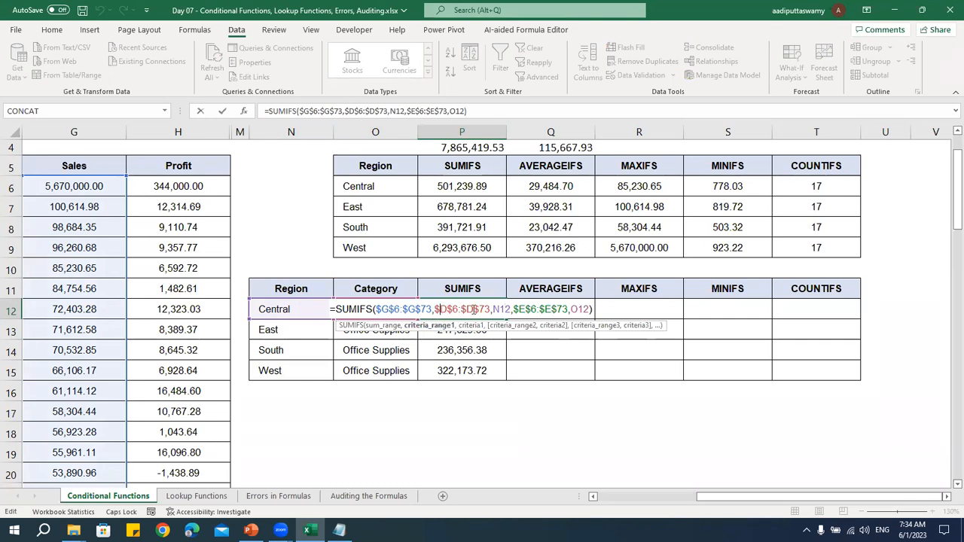
pyautogui.click(502, 310)
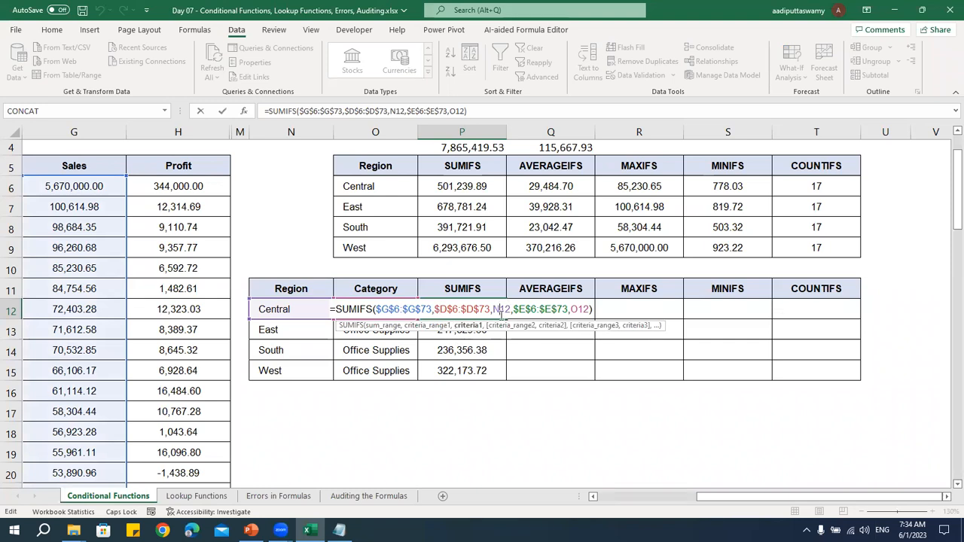
pyautogui.hotkey('ctrl', 'Return')
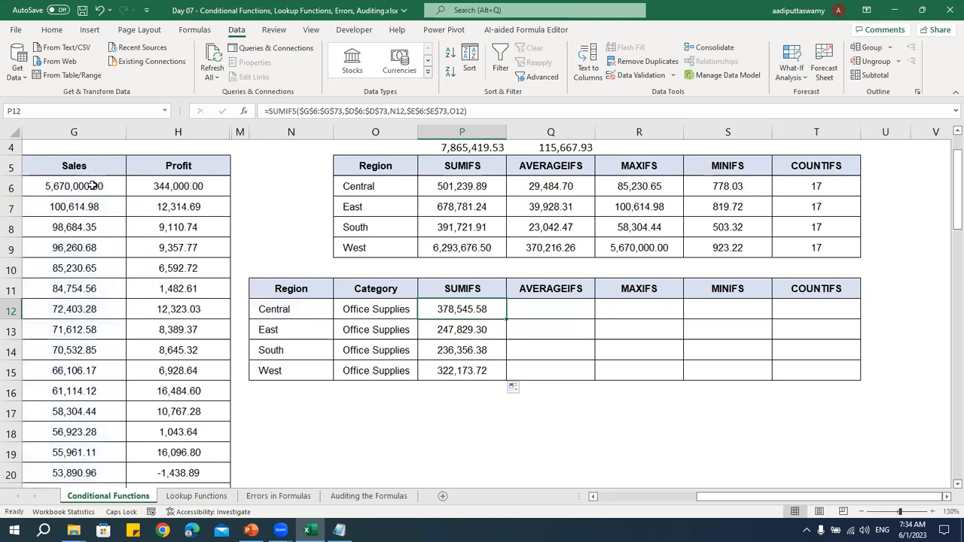
pyautogui.moveTo(92, 186); pyautogui.dragTo(74, 309)
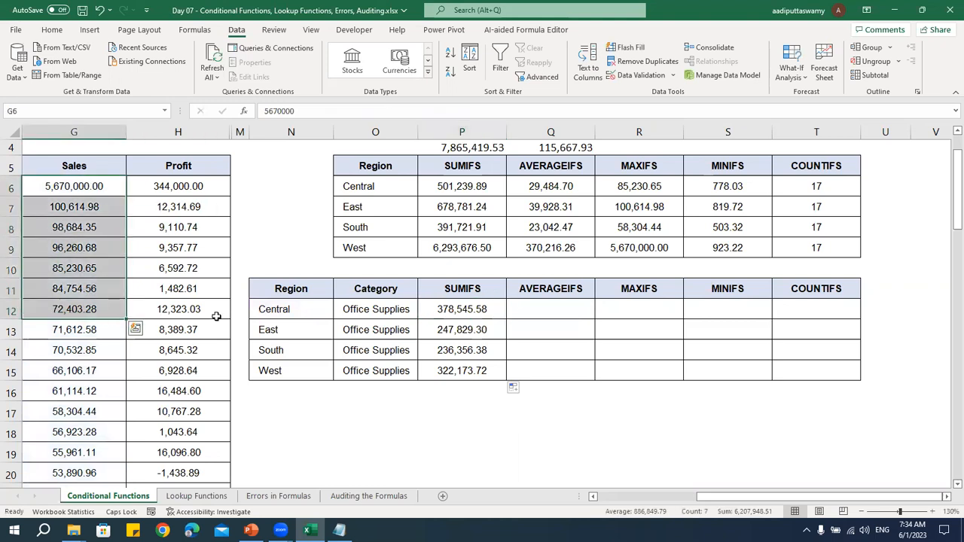
pyautogui.doubleClick(489, 310)
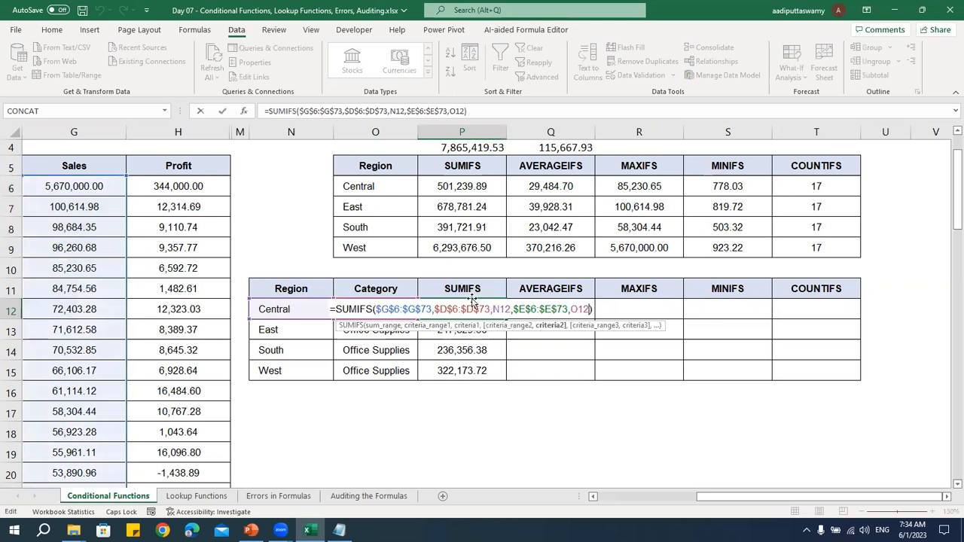
pyautogui.press('Escape')
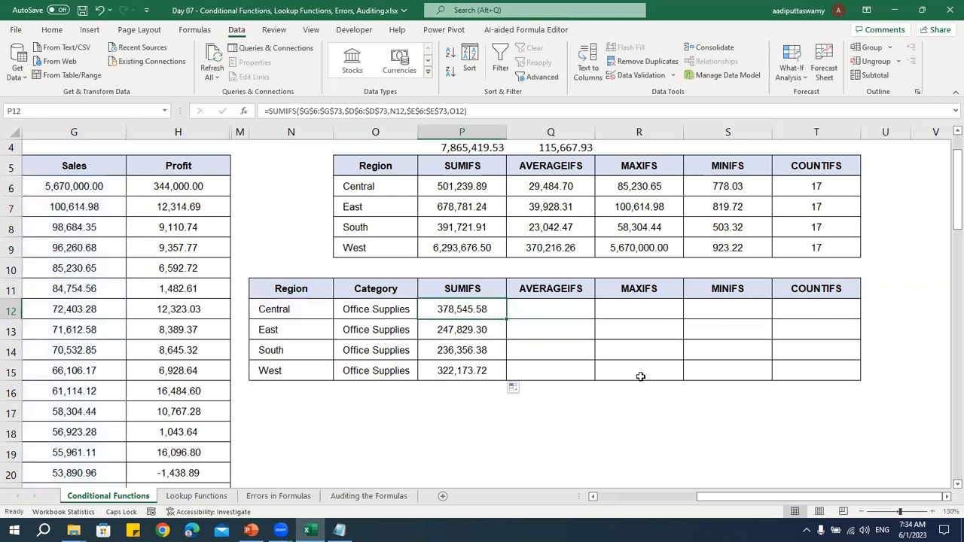
# Start an AVERAGEIFS formula in Q12 with the Sales column $G$6:$G$73 as the average range, using absolute references
pyautogui.click(566, 311)
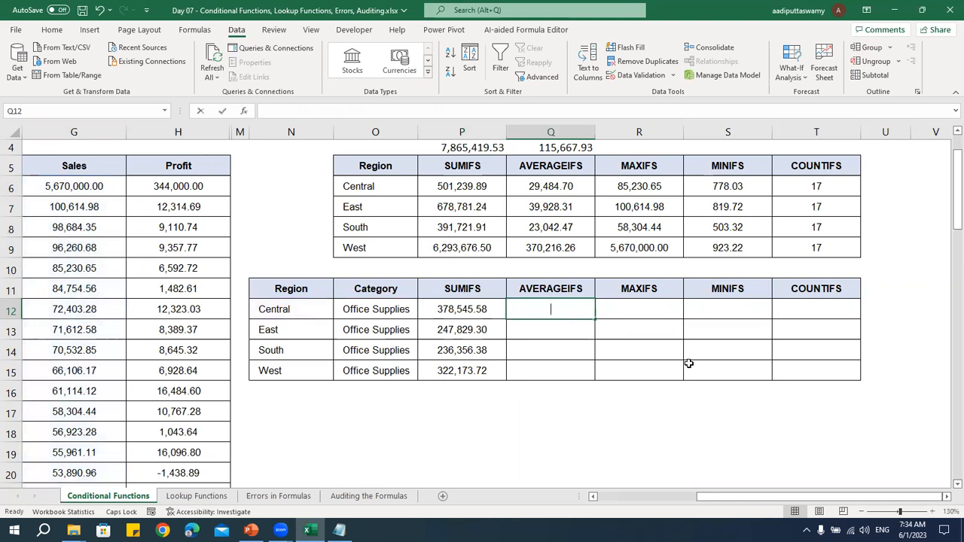
pyautogui.write('=AVERAGEIFS(')
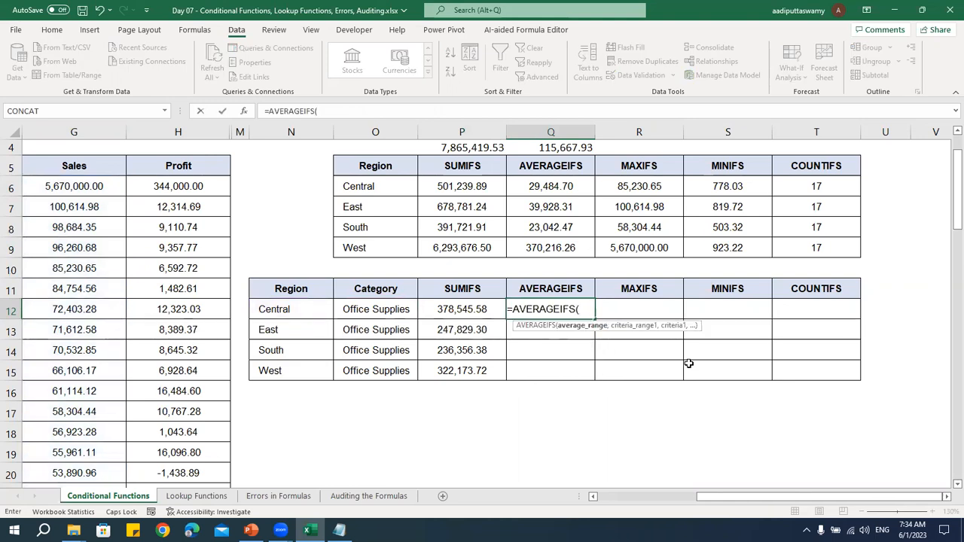
pyautogui.press('Left')
pyautogui.press('Left')
pyautogui.press('Left')
pyautogui.press('Left')
pyautogui.press('Left')
pyautogui.press('Left')
pyautogui.press('Left')
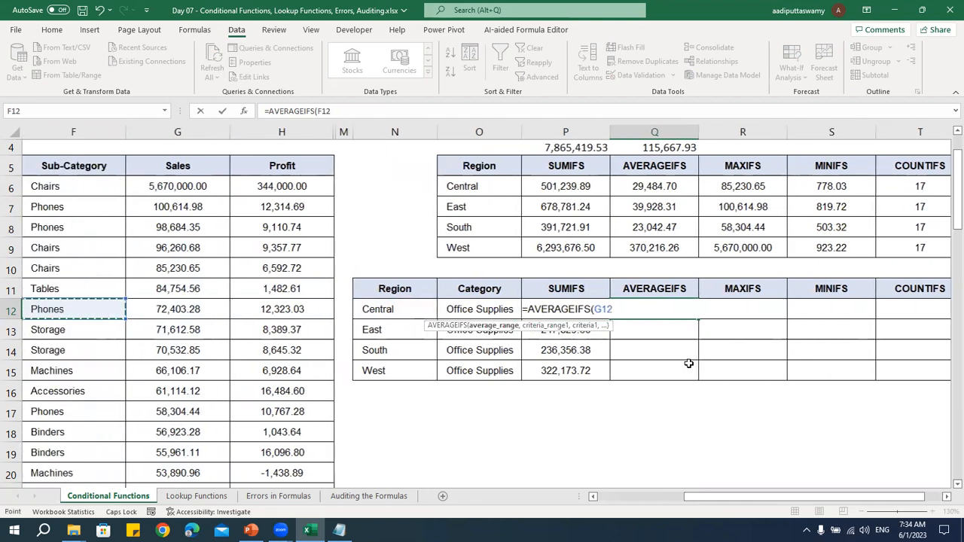
pyautogui.press('Right')
pyautogui.press('Up')
pyautogui.press('Up')
pyautogui.press('Up')
pyautogui.press('Up')
pyautogui.press('Up')
pyautogui.press('Up')
pyautogui.hotkey('ctrl', 'shift', 'Down')
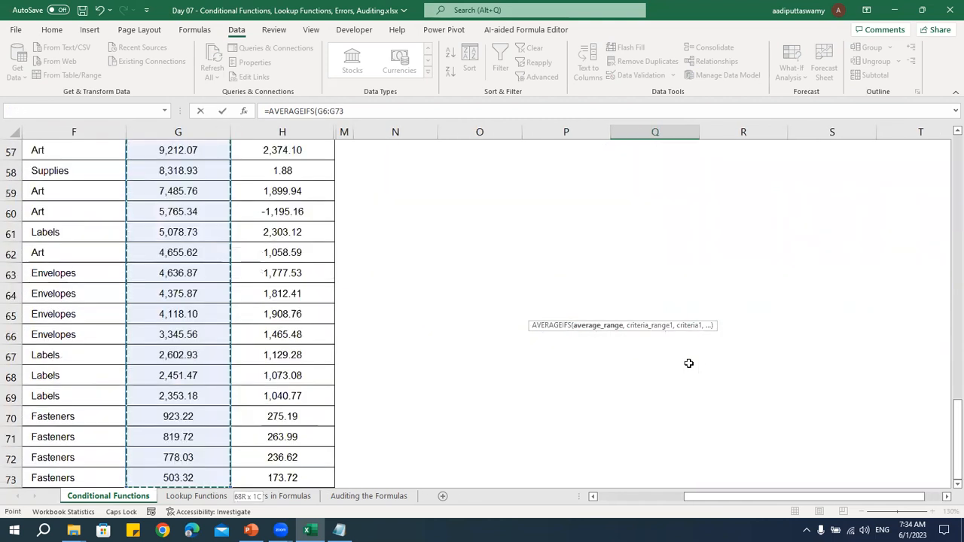
pyautogui.press('F4')
pyautogui.write(',')
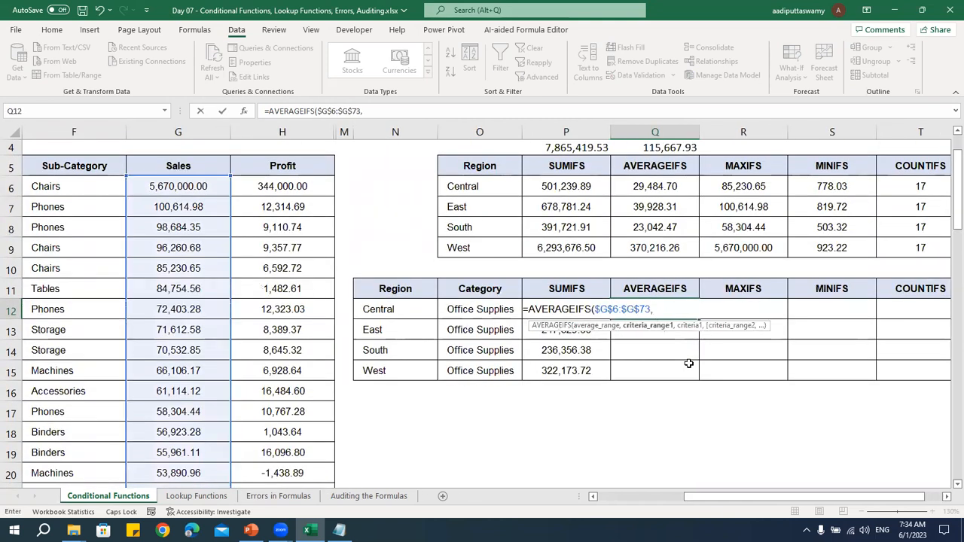
# Add the Region column $D$6:$D$73 as the first criteria range of the AVERAGEIFS formula, with absolute references
pyautogui.press('Left')
pyautogui.press('Left')
pyautogui.press('Left')
pyautogui.press('Left')
pyautogui.press('Left')
pyautogui.press('Left')
pyautogui.press('Left')
pyautogui.press('Left')
pyautogui.press('Left')
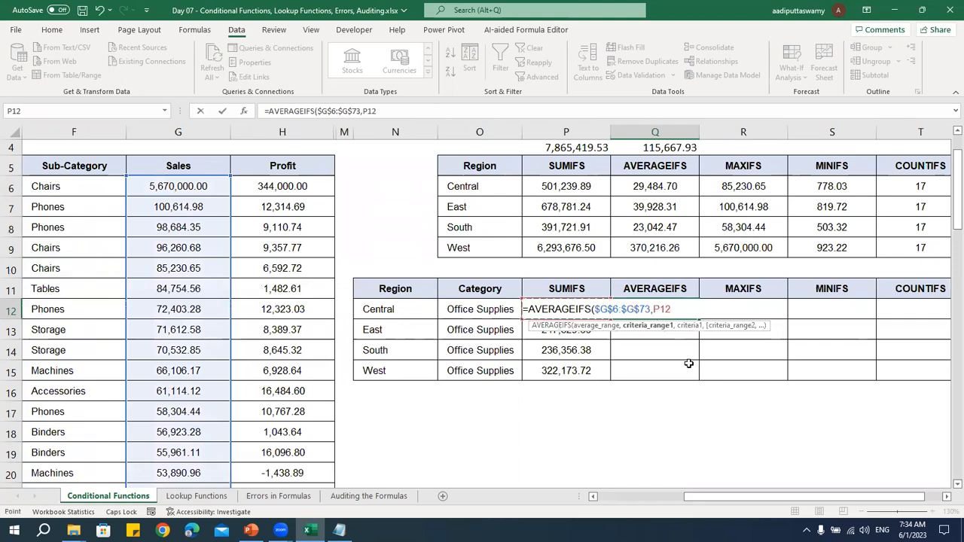
pyautogui.press('Up')
pyautogui.press('Up')
pyautogui.press('Up')
pyautogui.press('Up')
pyautogui.press('Up')
pyautogui.press('Up')
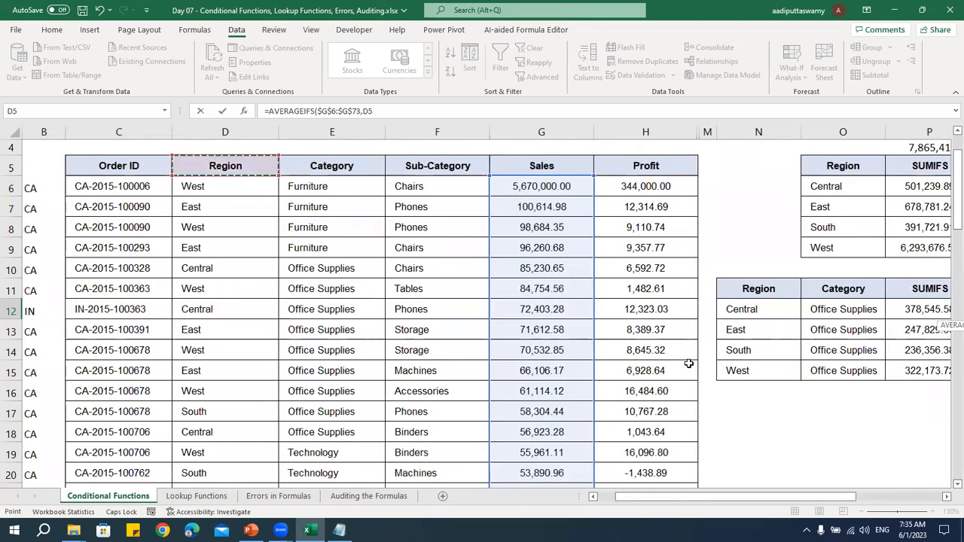
pyautogui.hotkey('ctrl', 'shift', 'Down')
pyautogui.press('F4')
pyautogui.write(',')
# Add the Central region cell N12 as the first criterion of the AVERAGEIFS formula
pyautogui.press('Left')
pyautogui.press('Left')
pyautogui.press('Left')
pyautogui.write(',')
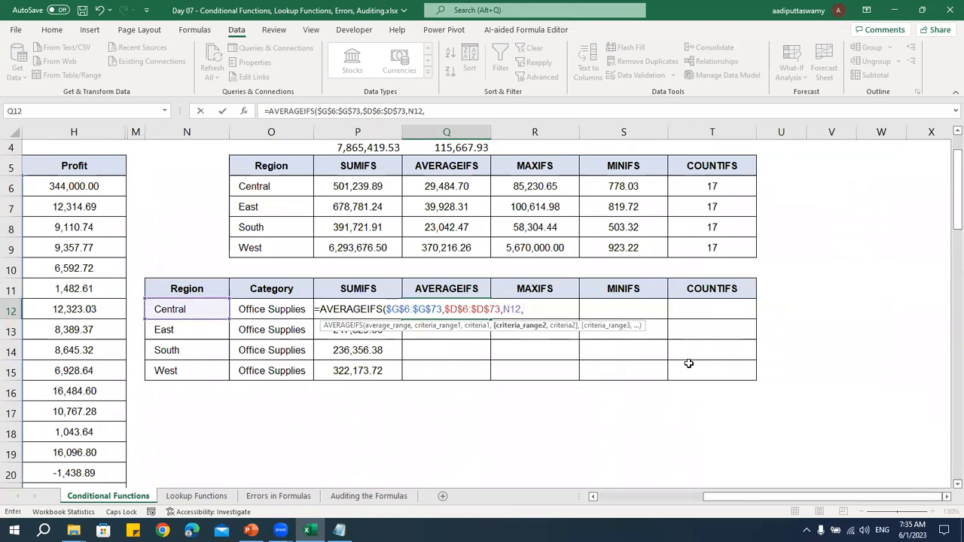
# Add the Category column $E$6:$E$73 as the second criteria range of the AVERAGEIFS formula, with absolute references
pyautogui.press('Left')
pyautogui.press('Left')
pyautogui.press('Left')
pyautogui.press('Left')
pyautogui.press('Left')
pyautogui.press('Left')
pyautogui.press('Left')
pyautogui.press('Left')
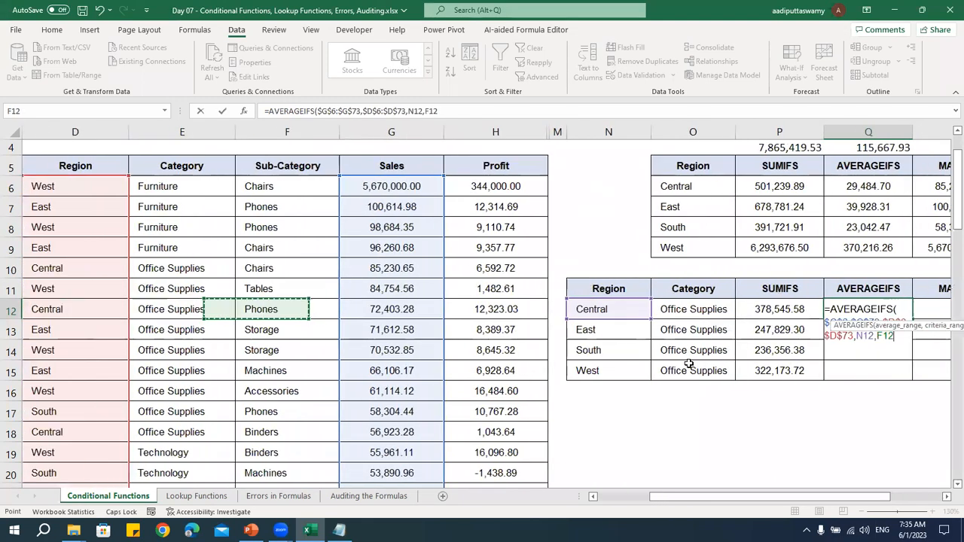
pyautogui.press('Up')
pyautogui.press('Up')
pyautogui.press('Up')
pyautogui.press('Up')
pyautogui.press('Up')
pyautogui.press('Up')
pyautogui.hotkey('ctrl', 'shift', 'Down')
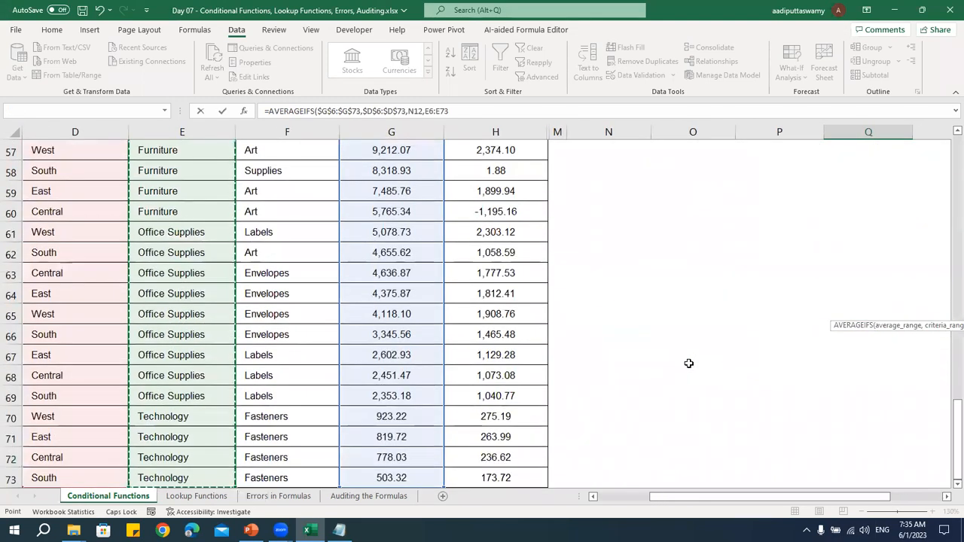
pyautogui.press('F4')
pyautogui.write(',')
# Complete the AVERAGEIFS formula with the Office Supplies cell O12 as the second criterion and enter it
pyautogui.press('Left')
pyautogui.press('Left')
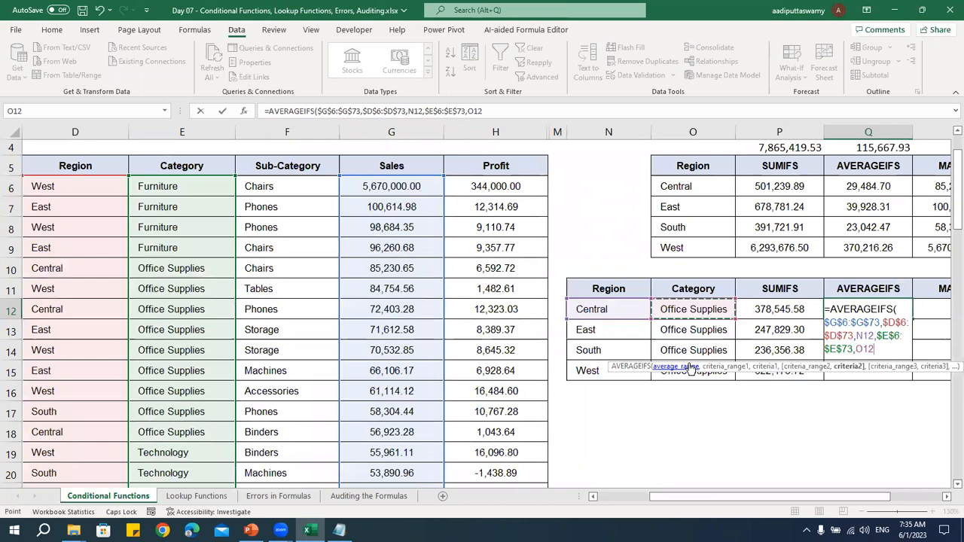
pyautogui.press('Tab')
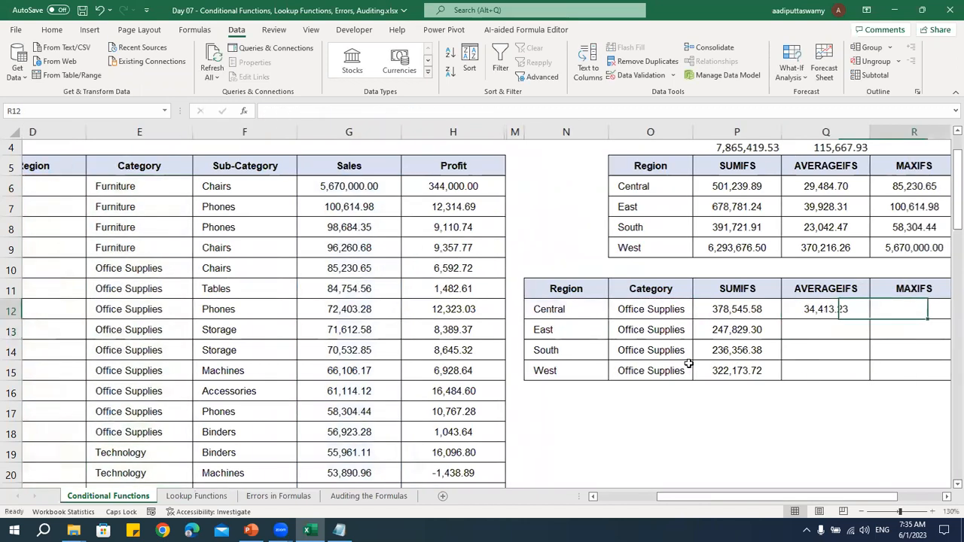
# Fill the two-criteria AVERAGEIFS formula from Q12 down to Q15 for the East, South and West regions
pyautogui.press('Right')
pyautogui.press('Left')
pyautogui.press('Left')
pyautogui.hotkey('shift', 'Down')
pyautogui.hotkey('shift', 'Down')
pyautogui.hotkey('shift', 'Down')
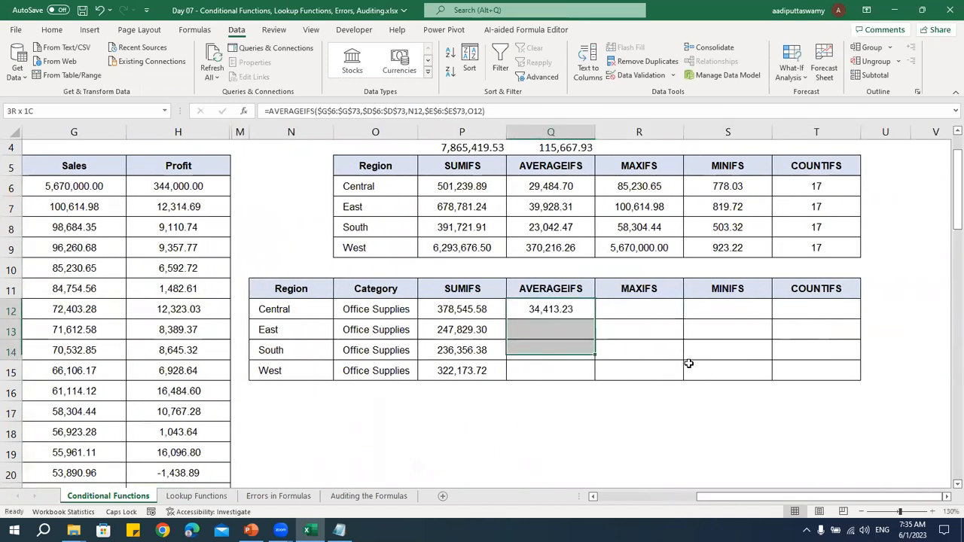
pyautogui.hotkey('ctrl', 'd')
# Start a MAXIFS formula in R12 with the Sales column $G$6:$G$73 as the max range, using absolute references
pyautogui.press('Right')
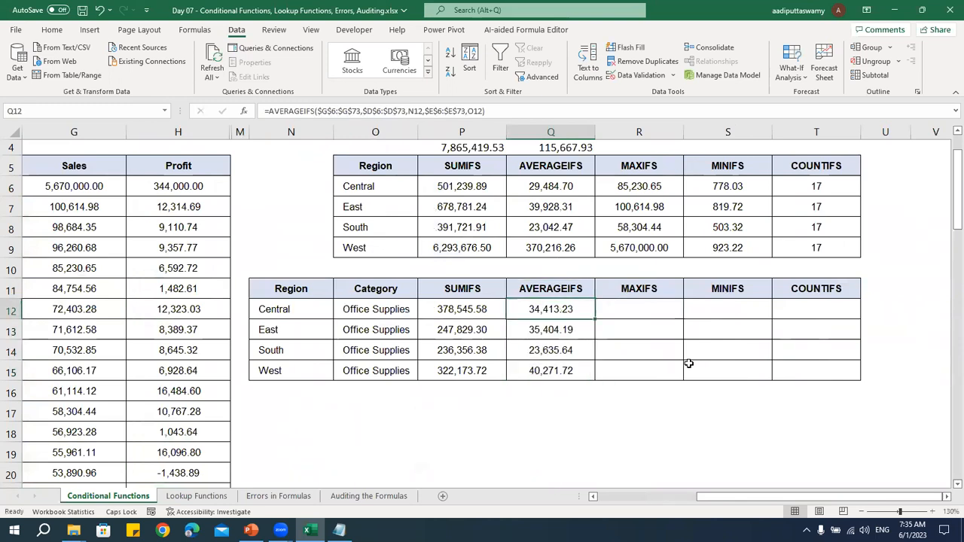
pyautogui.write('=MA')
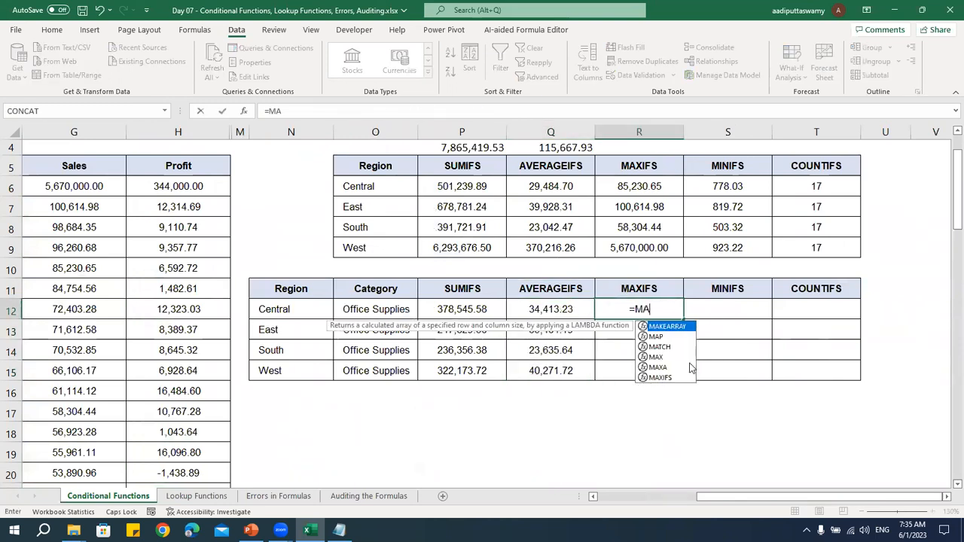
pyautogui.write('XIF')
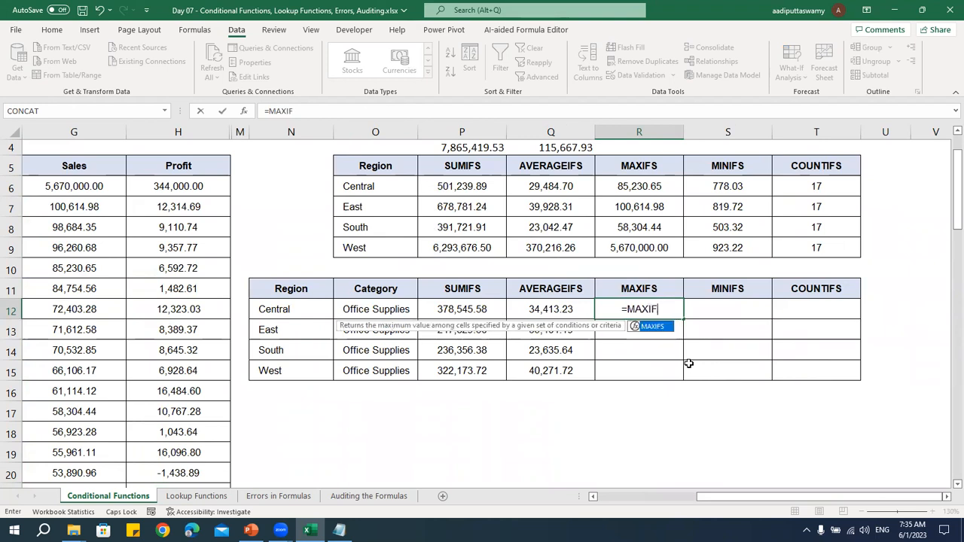
pyautogui.press('Tab')
pyautogui.press('Left')
pyautogui.press('Left')
pyautogui.press('Left')
pyautogui.press('Left')
pyautogui.press('Left')
pyautogui.press('Left')
pyautogui.press('Left')
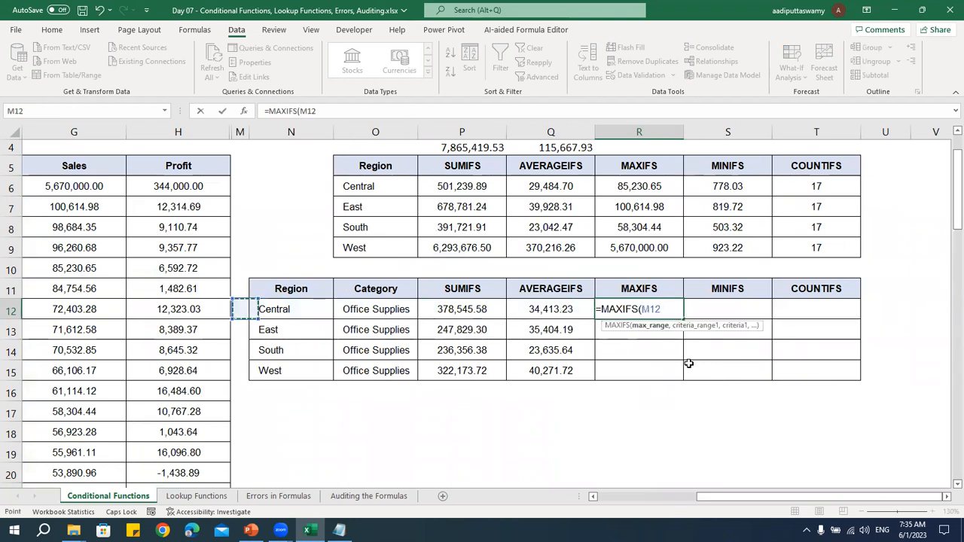
pyautogui.hotkey('ctrl', 'Up')
pyautogui.press('Down')
pyautogui.hotkey('ctrl', 'shift', 'Down')
pyautogui.press('F4')
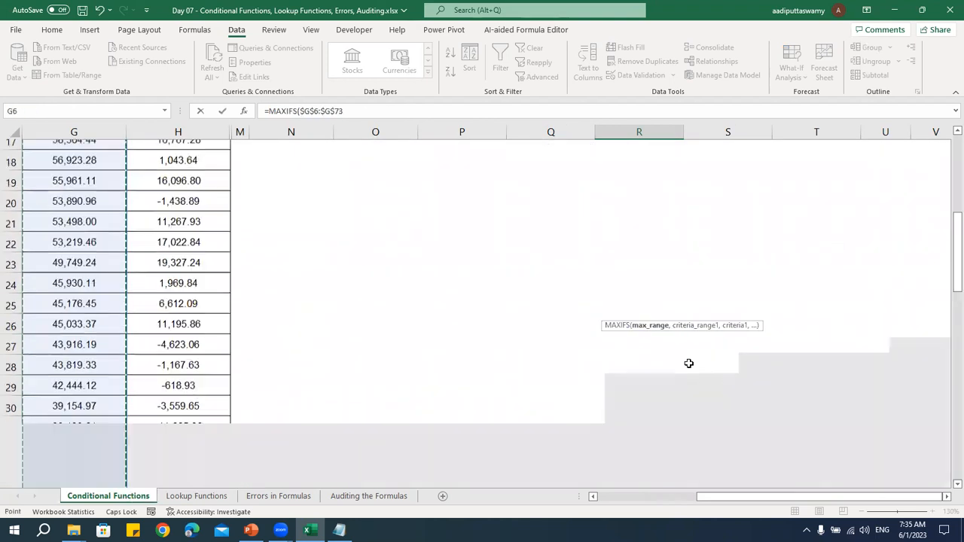
pyautogui.write(',')
# Add the Region column $D$6:$D$73 as the first criteria range of the MAXIFS formula, with absolute references
pyautogui.press('Left')
pyautogui.press('Left')
pyautogui.press('Left')
pyautogui.press('Left')
pyautogui.press('Left')
pyautogui.press('Left')
pyautogui.press('Left')
pyautogui.press('Left')
pyautogui.press('Left')
pyautogui.press('Left')
pyautogui.press('Left')
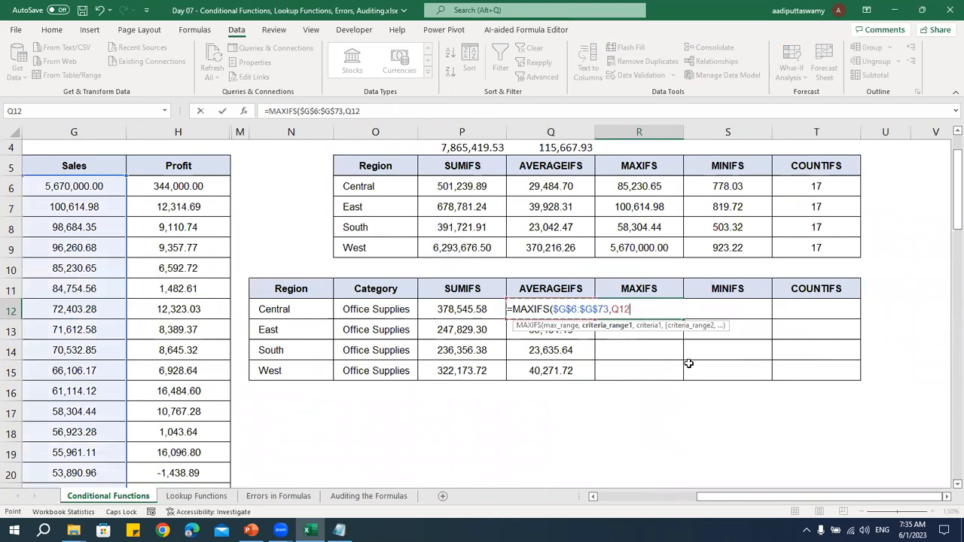
pyautogui.press('Right')
pyautogui.hotkey('ctrl', 'Up')
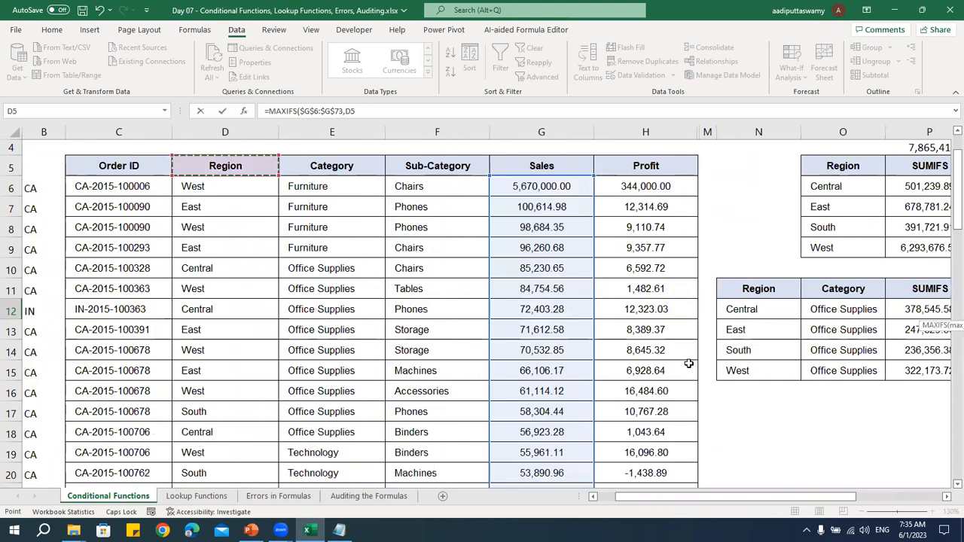
pyautogui.press('Down')
pyautogui.hotkey('ctrl', 'shift', 'Down')
pyautogui.press('F4')
pyautogui.write(',')
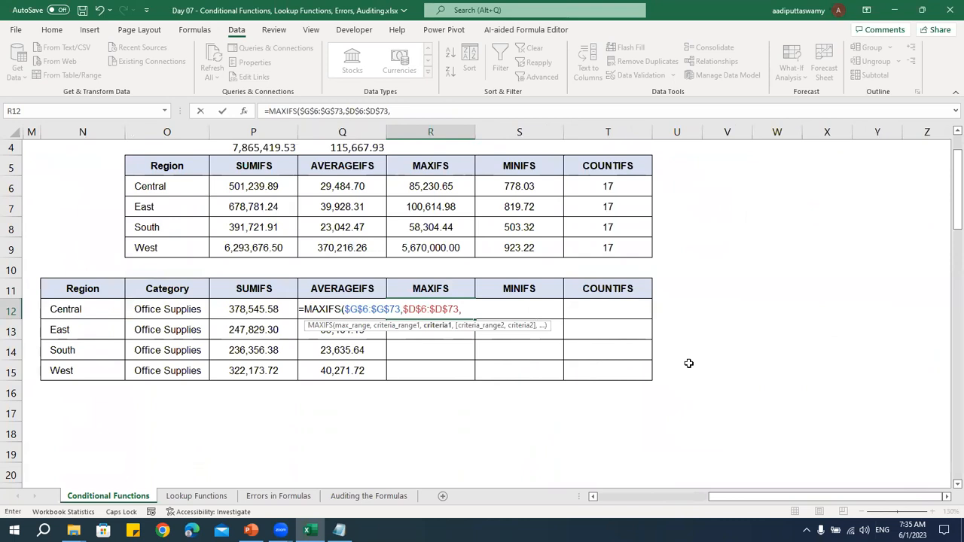
# Add the Central region cell N12 as the first criterion of the MAXIFS formula
pyautogui.press('Left')
pyautogui.press('Left')
pyautogui.press('Left')
pyautogui.press('Left')
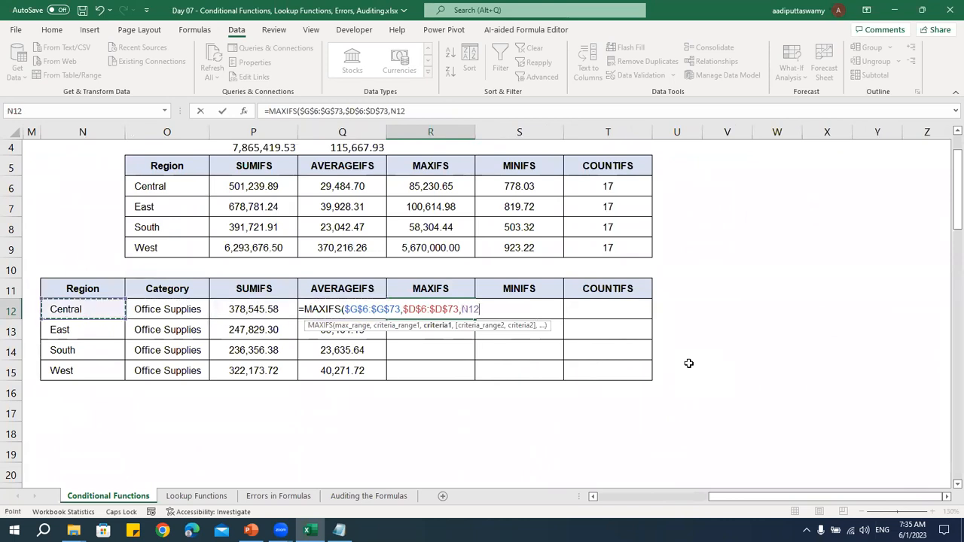
pyautogui.write(',')
# Add the Category column $E$6:$E$73 as the second criteria range of the MAXIFS formula, with absolute references
pyautogui.press('Left')
pyautogui.press('Left')
pyautogui.press('Left')
pyautogui.press('Left')
pyautogui.press('Left')
pyautogui.press('Left')
pyautogui.press('Left')
pyautogui.press('Left')
pyautogui.press('Left')
pyautogui.press('Left')
pyautogui.press('Left')
pyautogui.press('Left')
pyautogui.press('Left')
pyautogui.press('Left')
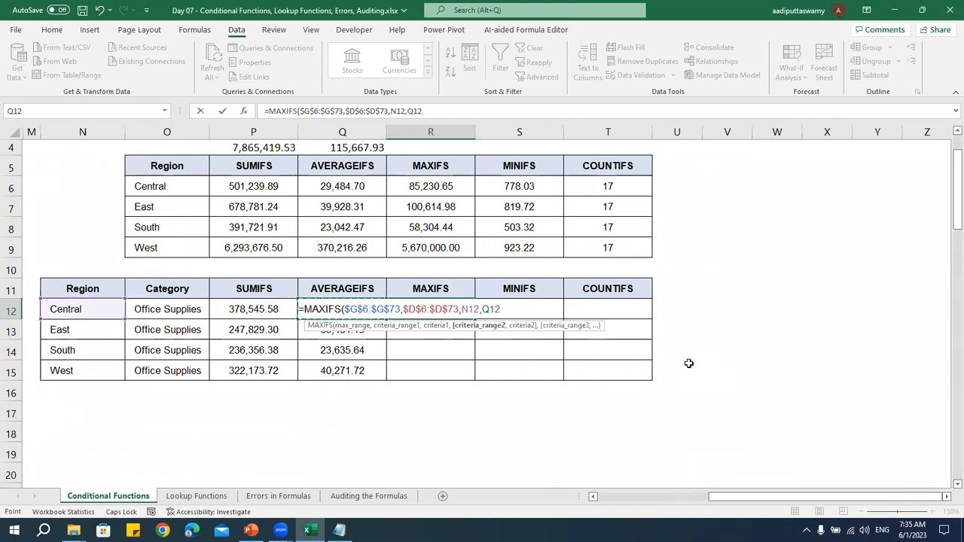
pyautogui.press('Right')
pyautogui.press('Right')
pyautogui.press('Left')
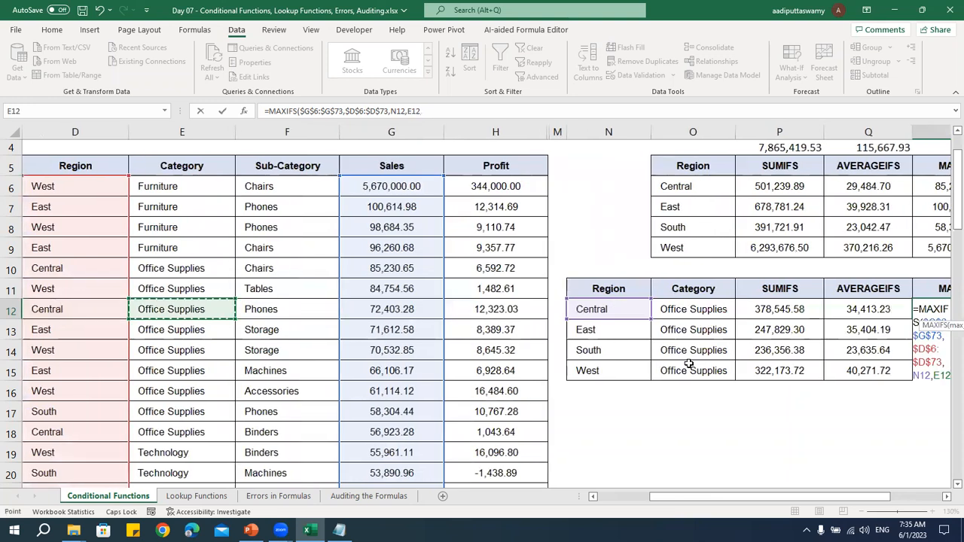
pyautogui.hotkey('ctrl', 'Up')
pyautogui.press('Down')
pyautogui.hotkey('ctrl', 'shift', 'Down')
pyautogui.press('F4')
pyautogui.write(',')
# Complete the MAXIFS formula with the Office Supplies cell O12 as the second criterion and enter it
pyautogui.press('Left')
pyautogui.press('Left')
pyautogui.press('Left')
pyautogui.press('Left')
pyautogui.press('Right')
pyautogui.press('Return')
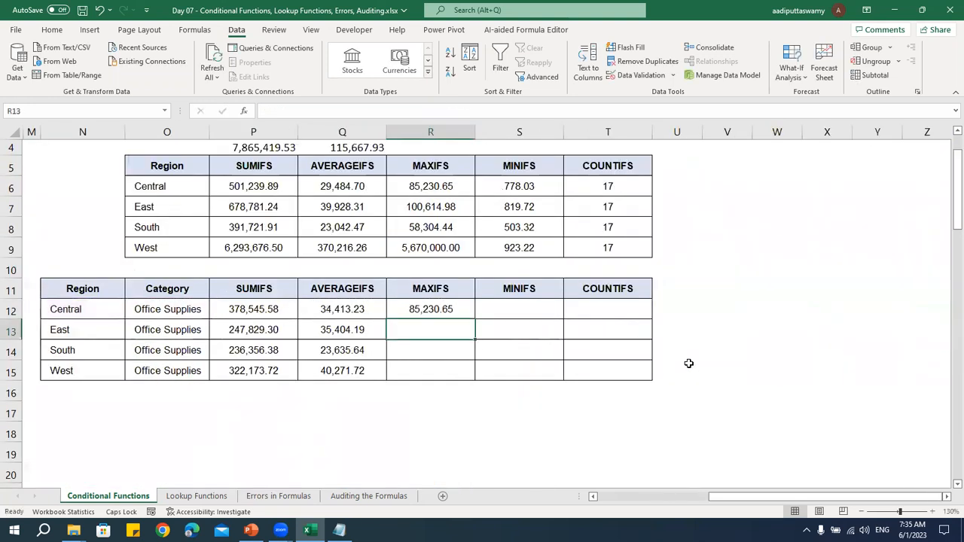
# Fill the two-criteria MAXIFS formula from R12 down to R15 for the East, South and West regions
pyautogui.press('Up')
pyautogui.hotkey('shift', 'Down')
pyautogui.hotkey('shift', 'Down')
pyautogui.hotkey('shift', 'Down')
pyautogui.hotkey('ctrl', 'd')
pyautogui.press('Down')
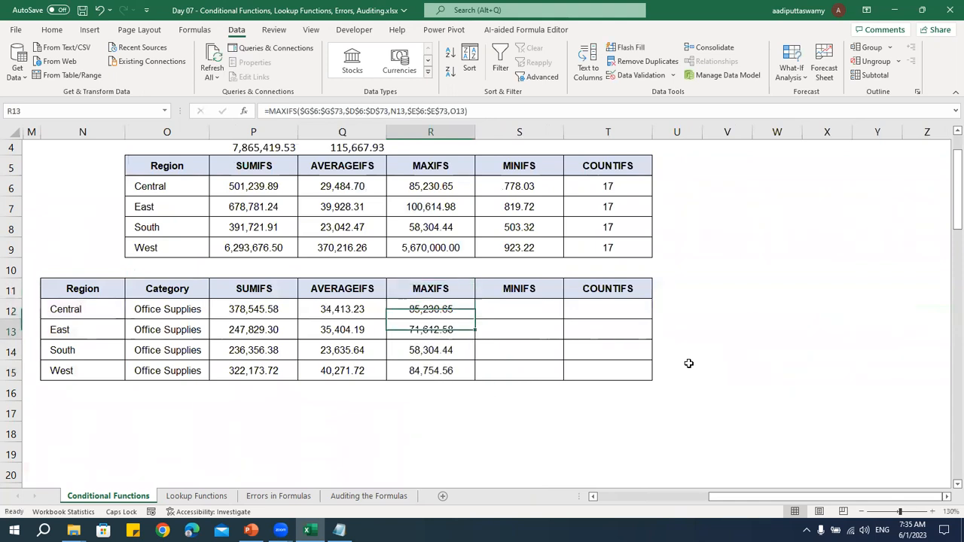
# Start a MINIFS formula in S12 with the Sales column $G$6:$G$73 as the min range, using absolute references
pyautogui.press('Right')
pyautogui.press('Up')
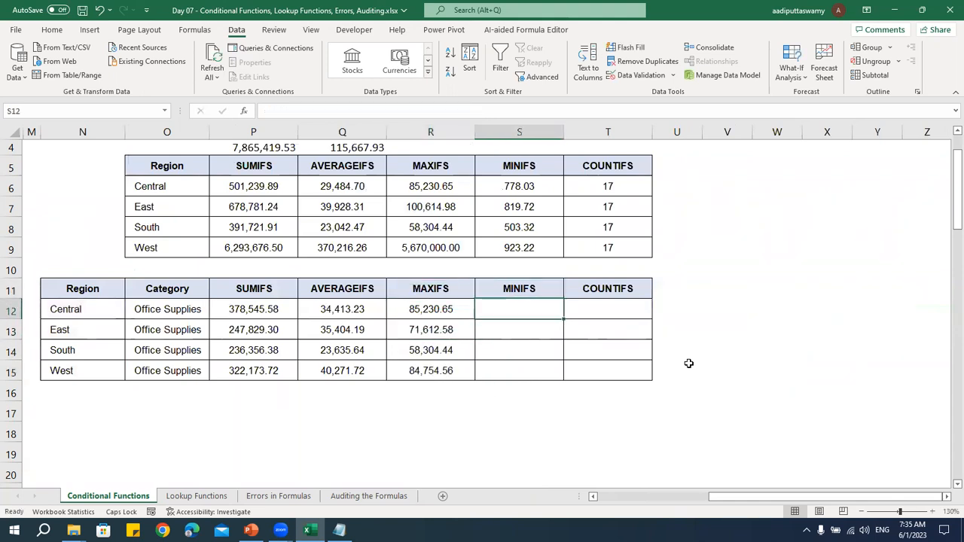
pyautogui.write('=MINIFS(')
pyautogui.press('Left')
pyautogui.press('Left')
pyautogui.press('Left')
pyautogui.press('Left')
pyautogui.press('Left')
pyautogui.press('Left')
pyautogui.press('Left')
pyautogui.press('Left')
pyautogui.press('Left')
pyautogui.press('Left')
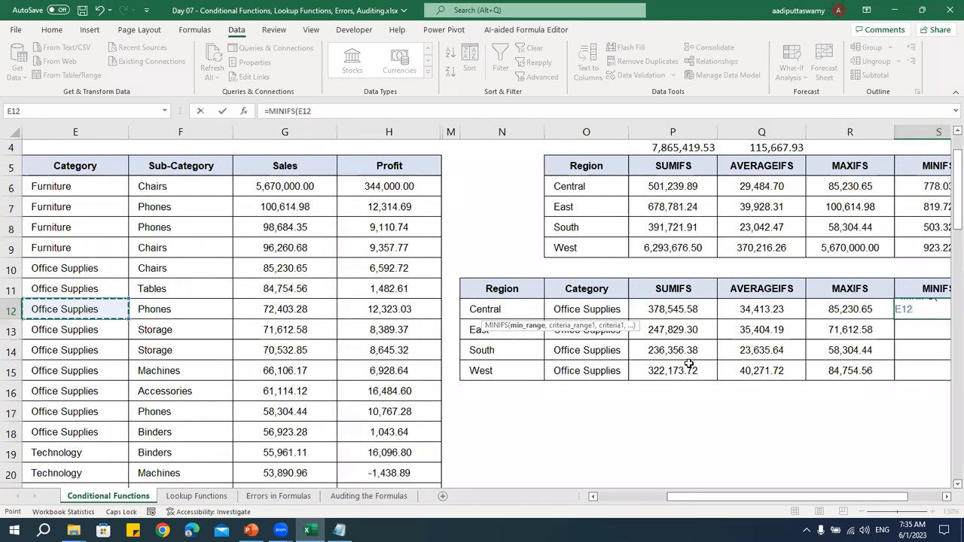
pyautogui.press('Right')
pyautogui.press('Right')
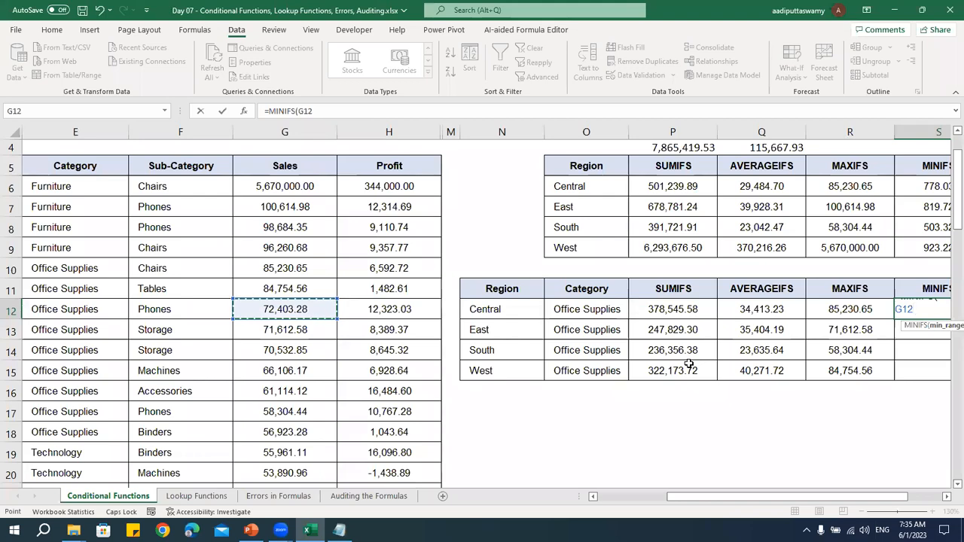
pyautogui.hotkey('ctrl', 'Down')
pyautogui.hotkey('ctrl', 'Up')
pyautogui.press('Down')
pyautogui.hotkey('ctrl', 'shift', 'Down')
pyautogui.press('F4')
pyautogui.write(',')
# Add the Region column $D$6:$D$73 as the first criteria range of the MINIFS formula, with absolute references
pyautogui.press('Left')
pyautogui.press('Left')
pyautogui.press('Left')
pyautogui.press('Left')
pyautogui.press('Left')
pyautogui.press('Left')
pyautogui.press('Left')
pyautogui.press('Left')
pyautogui.press('Left')
pyautogui.press('Left')
pyautogui.press('Left')
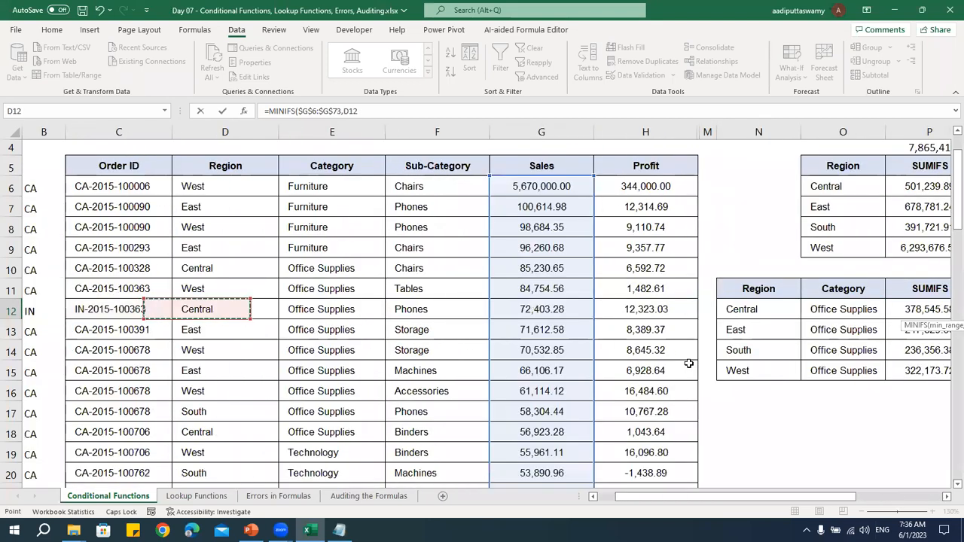
pyautogui.hotkey('ctrl', 'Up')
pyautogui.press('Down')
pyautogui.hotkey('ctrl', 'shift', 'Down')
pyautogui.press('F4')
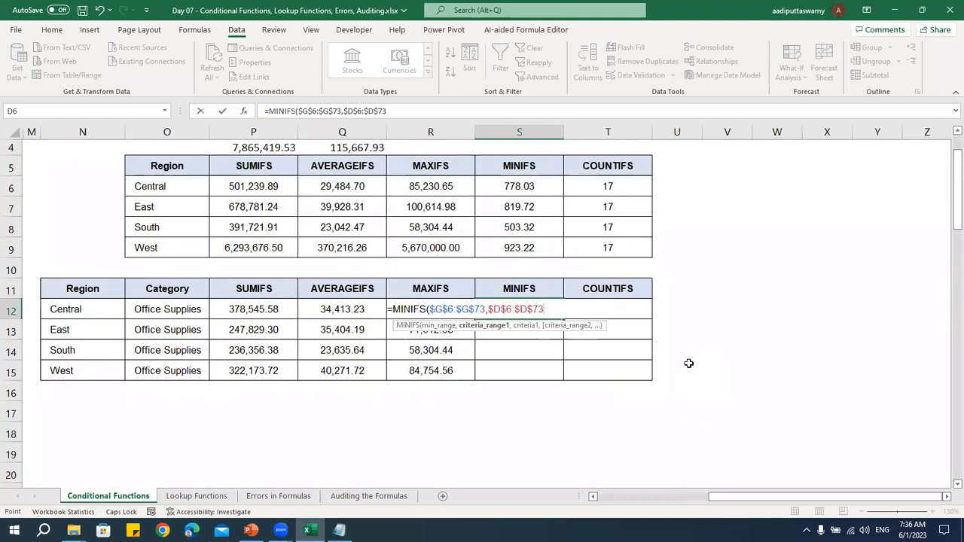
# Add the Central region cell N12 as the first criterion of the MINIFS formula
pyautogui.write(',')
pyautogui.press('Left')
pyautogui.press('Left')
pyautogui.press('Left')
pyautogui.press('Left')
pyautogui.press('Left')
pyautogui.write(',')
# Add the Category column $E$6:$E$73 as the second criteria range of the MINIFS formula, with absolute references
pyautogui.press('Left')
pyautogui.hotkey('ctrl', 'Left')
pyautogui.hotkey('ctrl', 'Left')
pyautogui.hotkey('ctrl', 'Left')
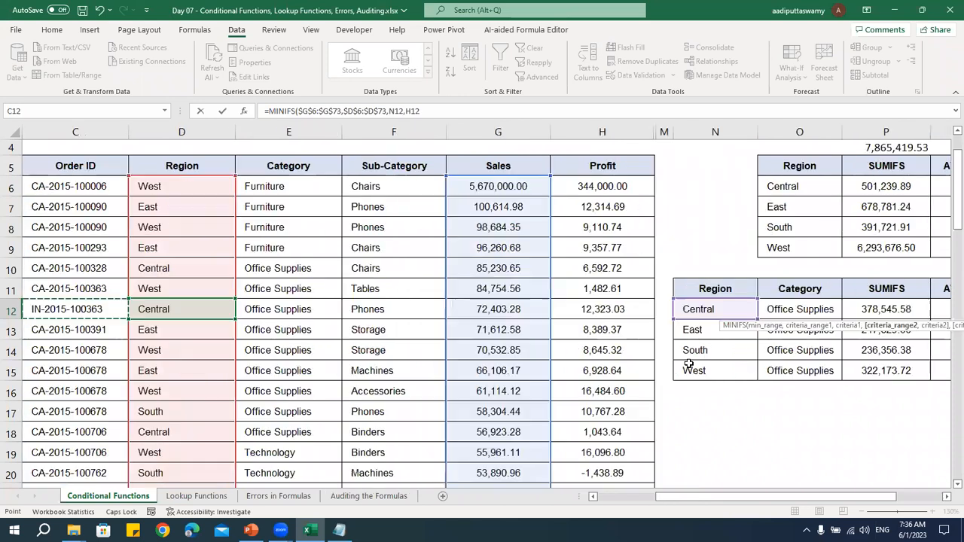
pyautogui.press('Right')
pyautogui.press('Right')
pyautogui.press('Right')
pyautogui.press('Up')
pyautogui.press('Up')
pyautogui.press('Up')
pyautogui.press('Up')
pyautogui.press('Up')
pyautogui.press('Up')
pyautogui.hotkey('ctrl', 'shift', 'Down')
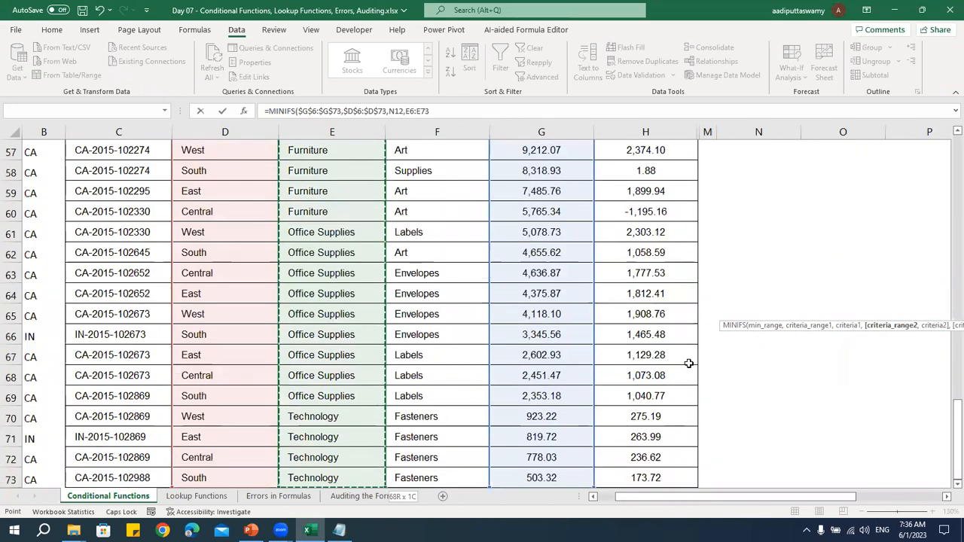
pyautogui.press('F4')
# Complete the MINIFS formula with the Office Supplies cell O12 as the second criterion and enter it
pyautogui.write(',')
pyautogui.press('Left')
pyautogui.press('Left')
pyautogui.press('Left')
pyautogui.press('Left')
pyautogui.hotkey('ctrl', 'Return')
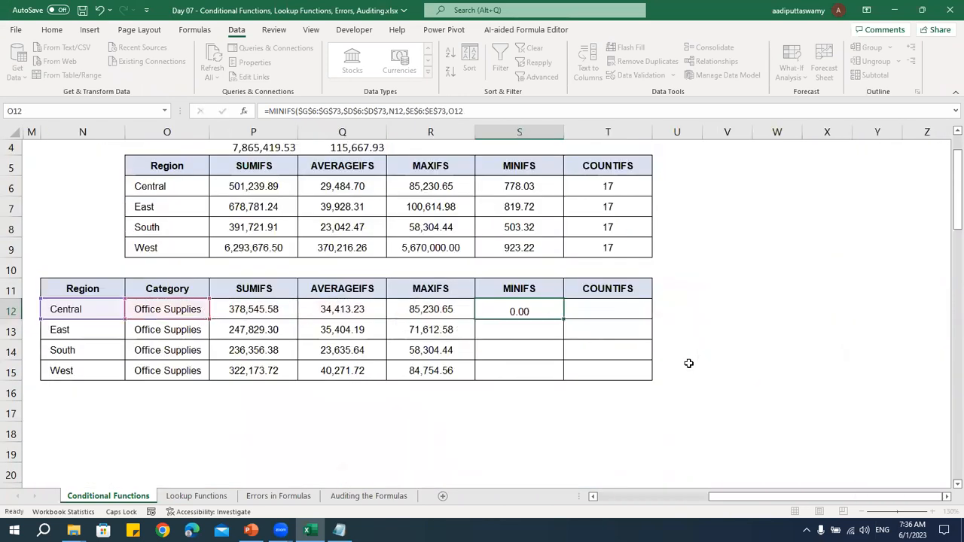
# Fill the two-criteria MINIFS formula from S12 down to S15 for the East, South and West regions
pyautogui.hotkey('shift', 'Down')
pyautogui.hotkey('shift', 'Down')
pyautogui.hotkey('shift', 'Down')
pyautogui.hotkey('ctrl', 'd')
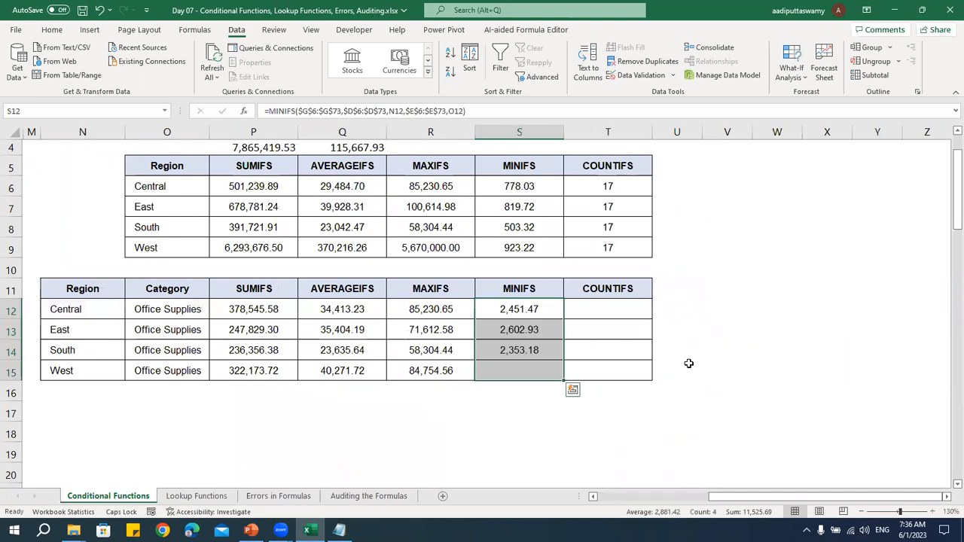
# Start a COUNTIFS formula in T12 with the Region column $D$6:$D$73 as the first criteria range, using absolute references
pyautogui.hotkey('shift', 'Up')
pyautogui.hotkey('shift', 'Up')
pyautogui.hotkey('shift', 'Up')
pyautogui.write('=COUNTIFS(')
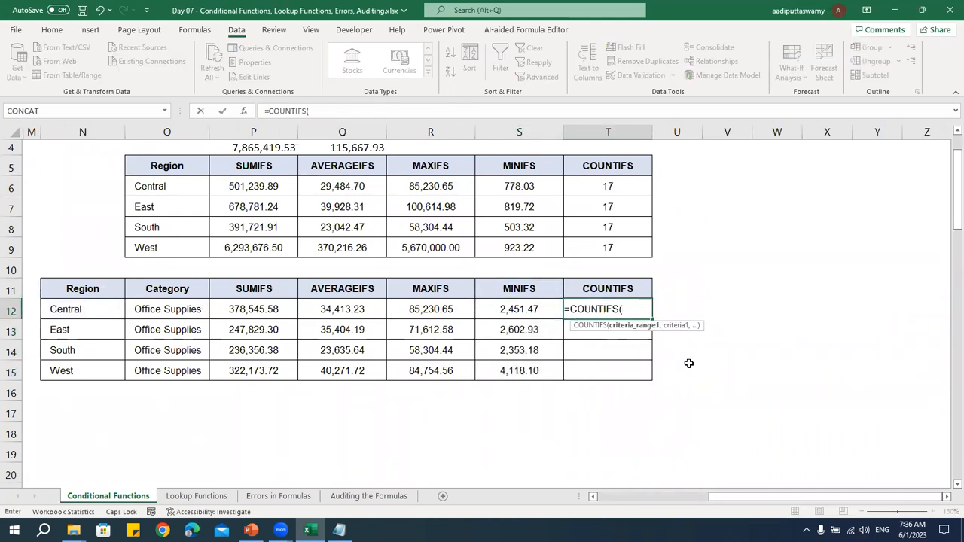
pyautogui.press('Left')
pyautogui.press('Left')
pyautogui.press('Left')
pyautogui.press('Left')
pyautogui.press('Left')
pyautogui.press('Left')
pyautogui.press('Left')
pyautogui.press('Left')
pyautogui.press('Left')
pyautogui.press('Left')
pyautogui.press('Left')
pyautogui.press('Left')
pyautogui.press('Left')
pyautogui.press('Left')
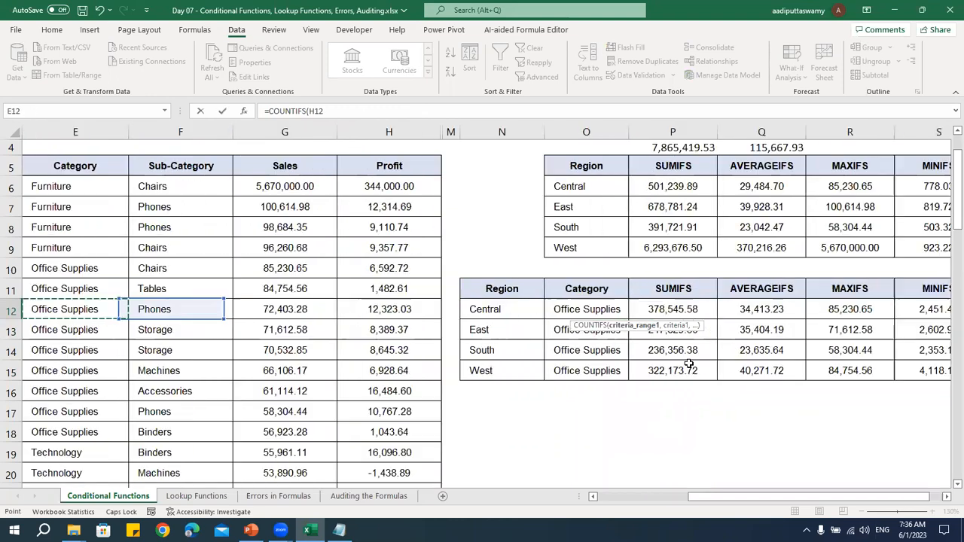
pyautogui.press('Right')
pyautogui.press('Right')
pyautogui.press('Up')
pyautogui.press('Up')
pyautogui.press('Up')
pyautogui.press('Up')
pyautogui.press('Up')
pyautogui.press('Up')
pyautogui.hotkey('ctrl', 'shift', 'Down')
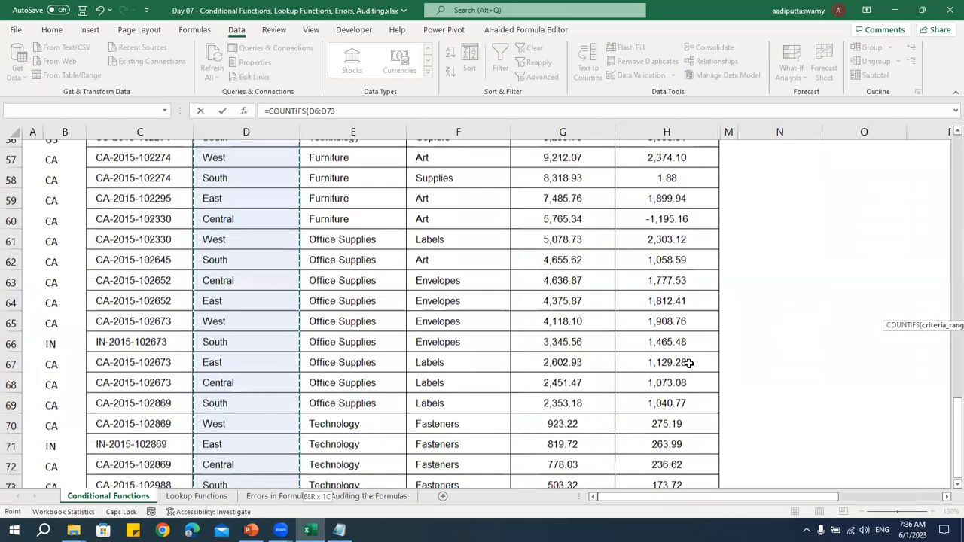
pyautogui.press('F4')
# Add the Central region cell N12 as the first criterion of the COUNTIFS formula
pyautogui.write(',')
pyautogui.press('Left')
pyautogui.press('Left')
pyautogui.press('Left')
pyautogui.press('Left')
pyautogui.press('Left')
pyautogui.press('Left')
pyautogui.press('Left')
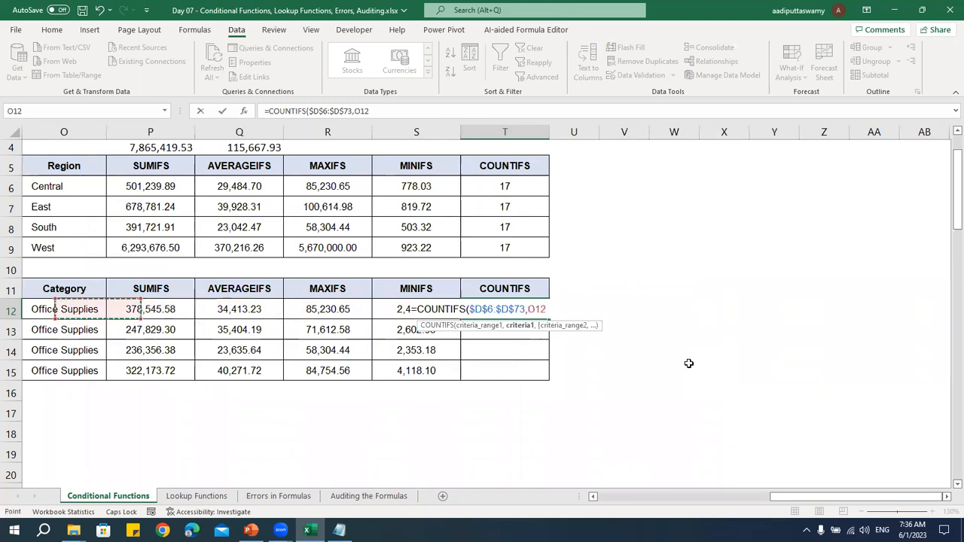
pyautogui.press('Right')
pyautogui.write(',')
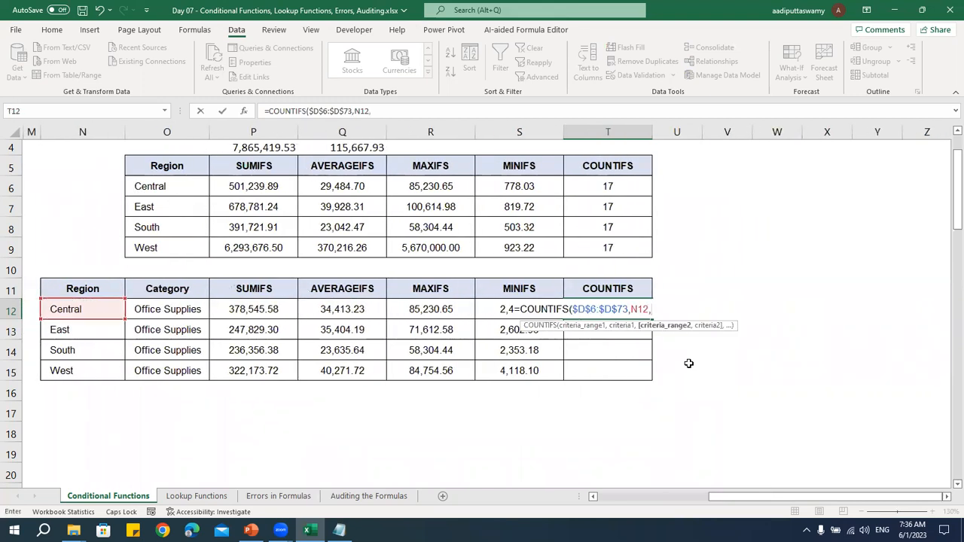
# Add the Category column $E$6:$E$73 as the second criteria range of the COUNTIFS formula, with absolute references
pyautogui.press('Left')
pyautogui.press('Left')
pyautogui.press('Left')
pyautogui.press('Left')
pyautogui.press('Left')
pyautogui.press('Left')
pyautogui.press('Left')
pyautogui.press('Left')
pyautogui.press('Left')
pyautogui.press('Left')
pyautogui.press('Left')
pyautogui.press('Left')
pyautogui.press('Left')
pyautogui.press('Left')
pyautogui.press('Left')
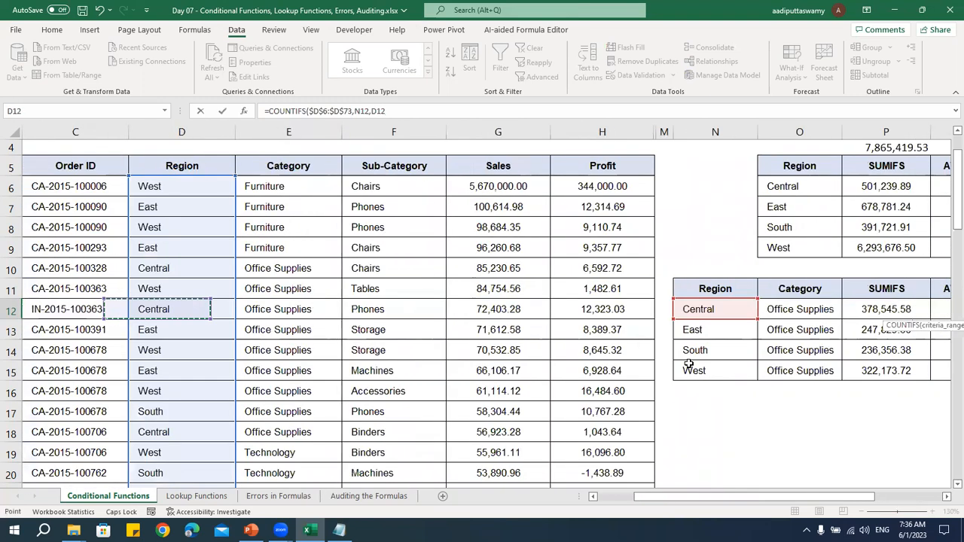
pyautogui.hotkey('ctrl', 'Up')
pyautogui.press('Down')
pyautogui.hotkey('ctrl', 'shift', 'Down')
pyautogui.press('F4')
# Complete the COUNTIFS formula with the Office Supplies cell O12 as the second criterion and enter it
pyautogui.write(',')
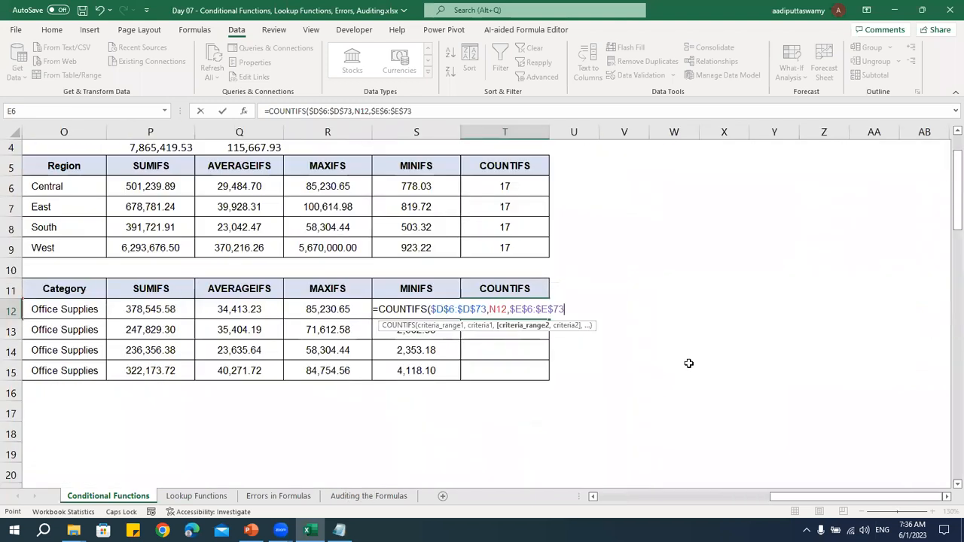
pyautogui.press('Left')
pyautogui.press('Left')
pyautogui.press('Left')
pyautogui.press('Left')
pyautogui.press('Left')
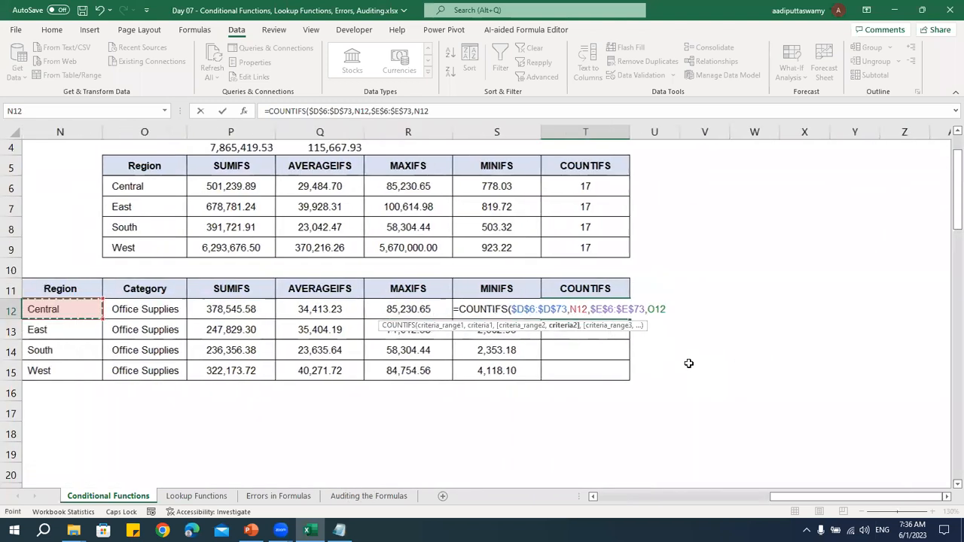
pyautogui.hotkey('ctrl', 'Return')
# Fill the two-criteria COUNTIFS formula from T12 down to T15 and save the workbook
pyautogui.hotkey('shift', 'Down')
pyautogui.hotkey('shift', 'Down')
pyautogui.hotkey('shift', 'Down')
pyautogui.hotkey('ctrl', 'd')
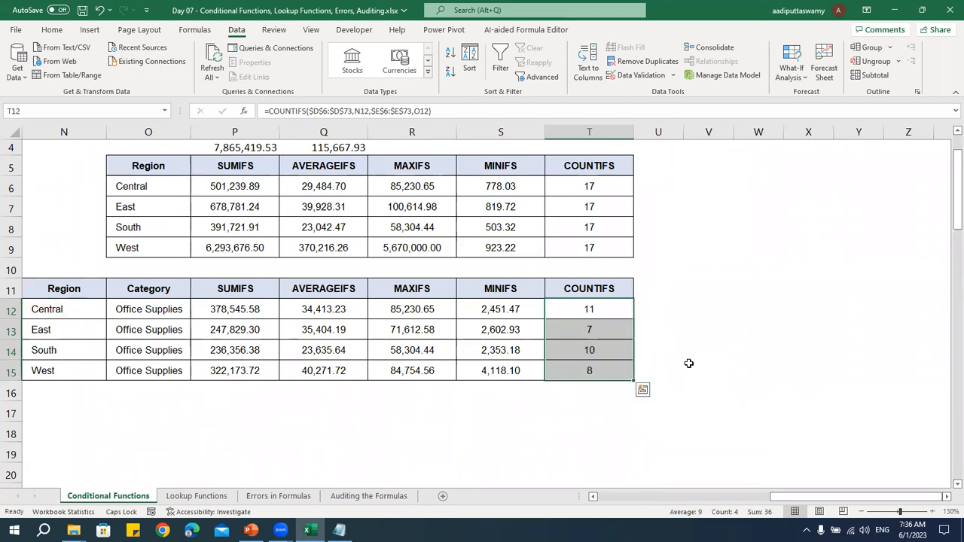
pyautogui.hotkey('ctrl', 's')
# Switch to Notepad, review the comparison functions and the calculation functions in the notes, and return to Excel
pyautogui.click(339, 530)
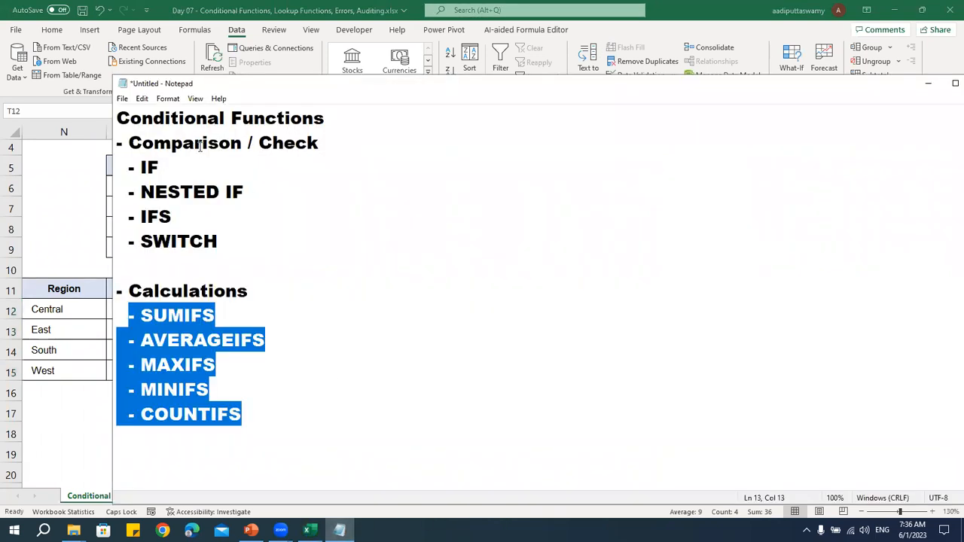
pyautogui.moveTo(129, 143); pyautogui.dragTo(366, 143)
pyautogui.click(317, 193)
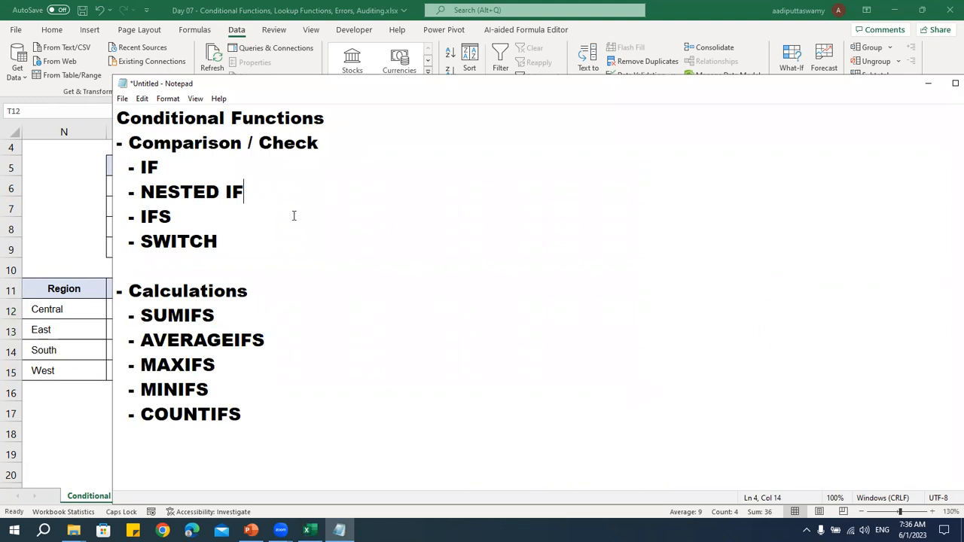
pyautogui.moveTo(140, 168); pyautogui.dragTo(301, 241)
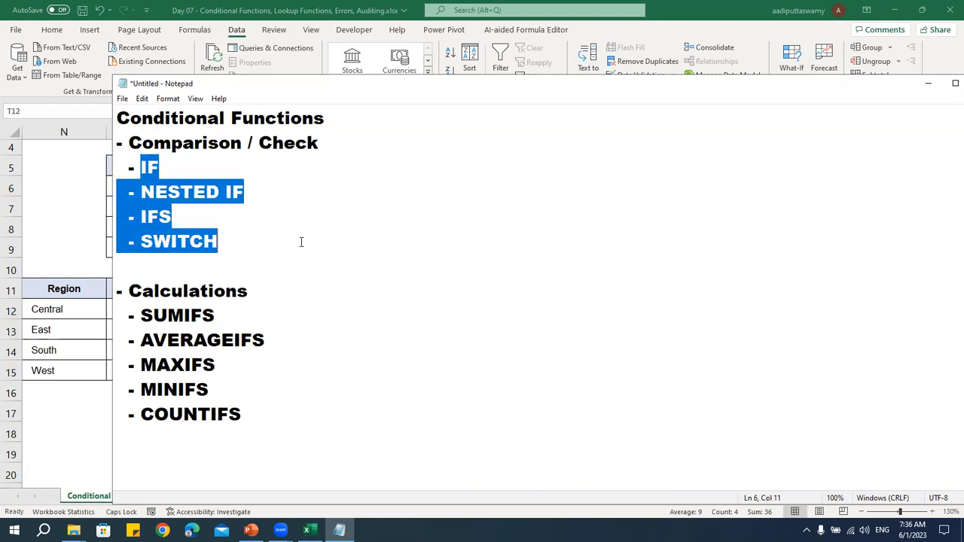
pyautogui.click(301, 242)
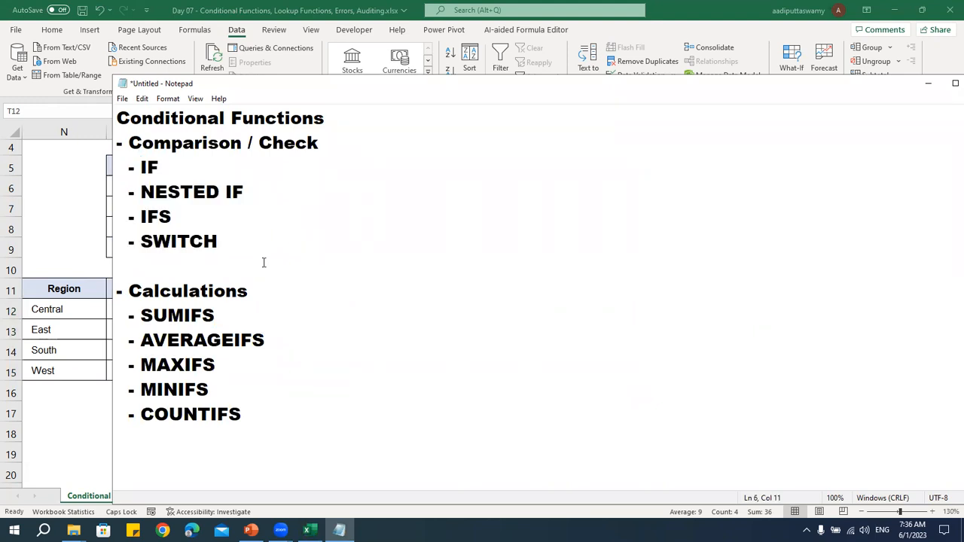
pyautogui.moveTo(142, 315); pyautogui.dragTo(314, 405)
pyautogui.click(314, 405)
pyautogui.click(164, 338)
pyautogui.click(88, 296)
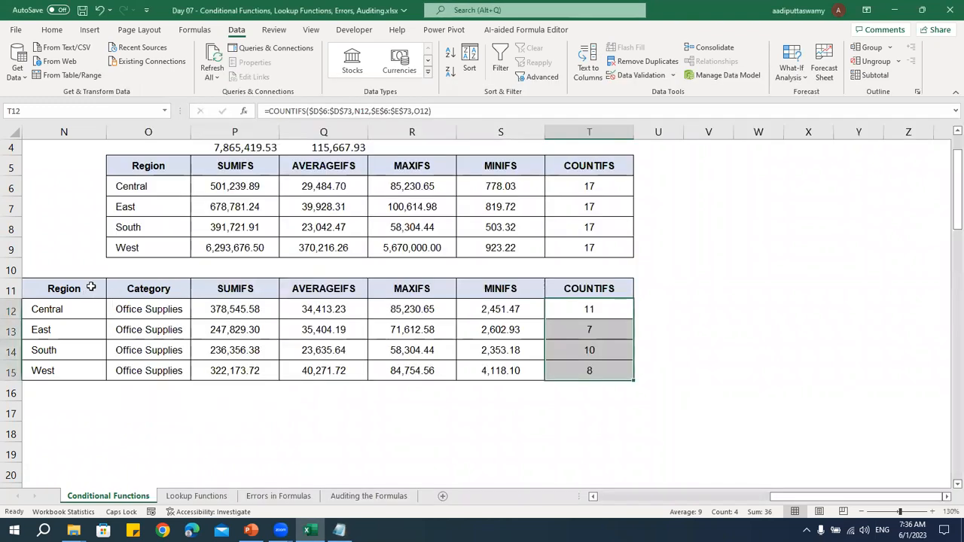
# Open the Lookup Functions sheet and look over its customer table and the VLOOKUP, HLOOKUP, INDEX and OFFSET practice tables
pyautogui.click(197, 496)
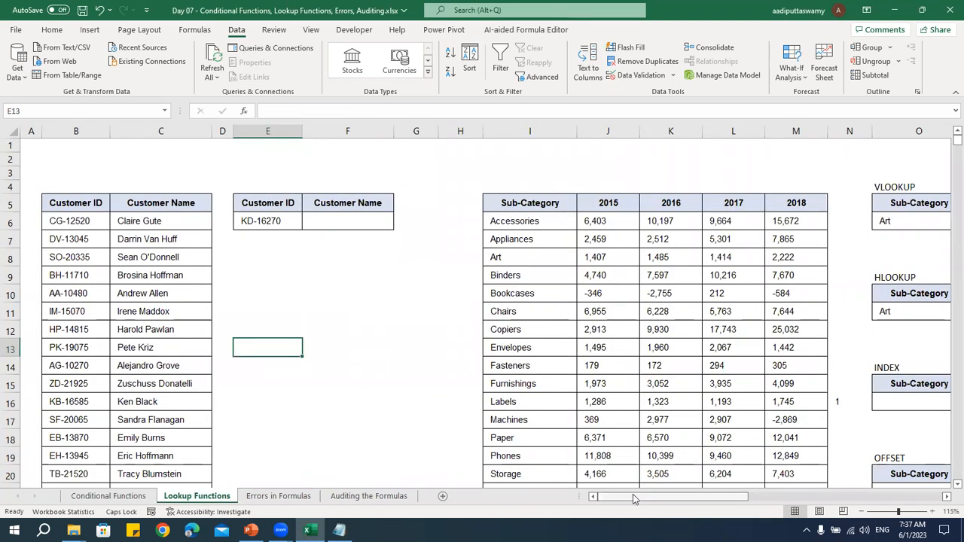
pyautogui.click(350, 277)
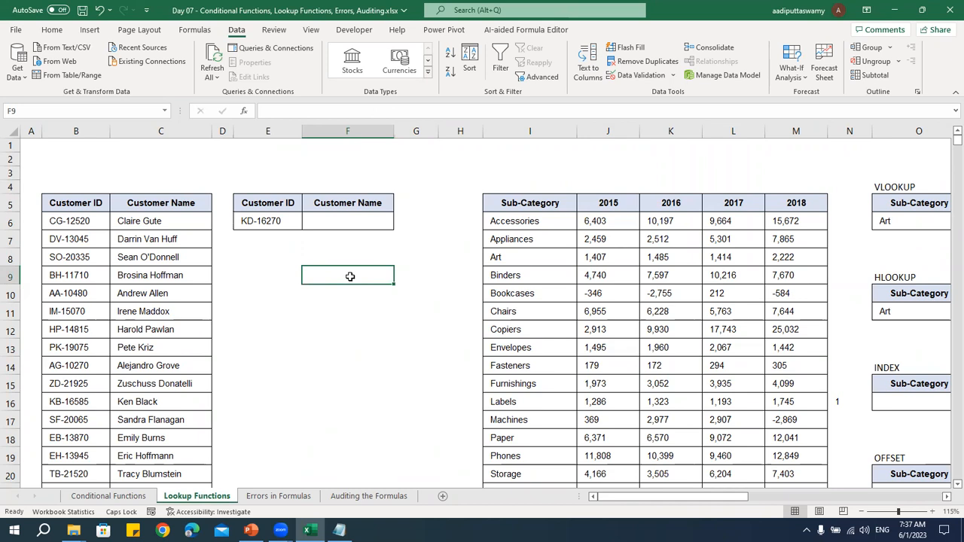
pyautogui.click(946, 498)
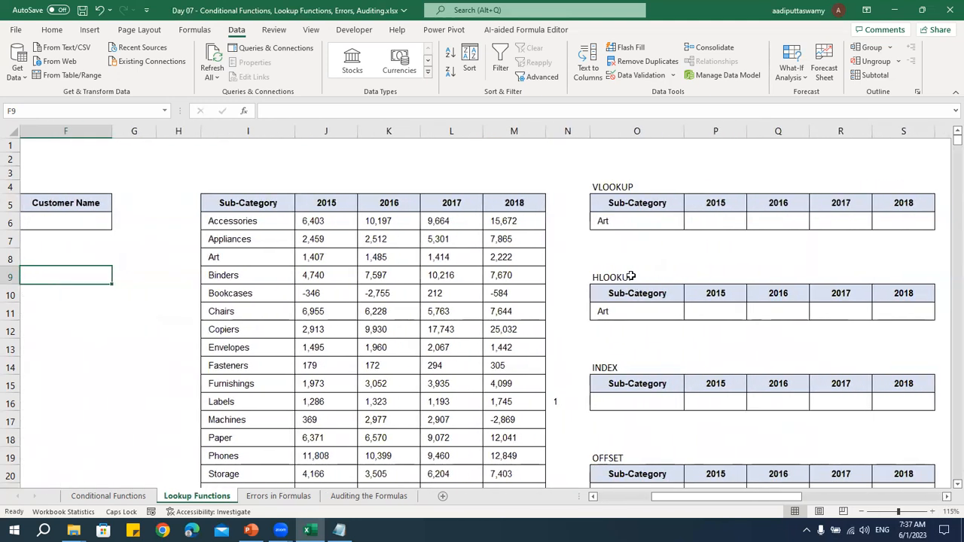
pyautogui.click(631, 277)
pyautogui.scroll(-2, 685, 297)
pyautogui.click(609, 276)
pyautogui.click(615, 366)
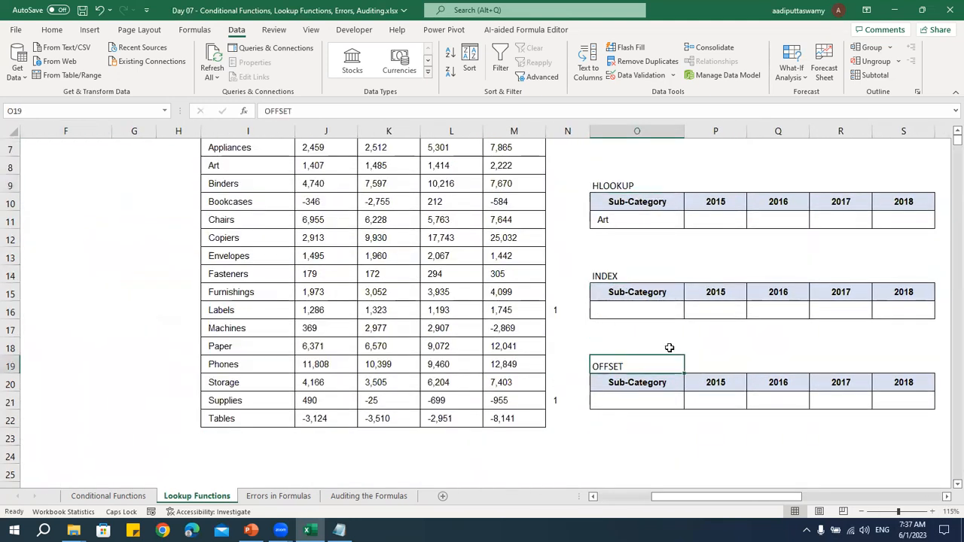
pyautogui.scroll(2, 670, 348)
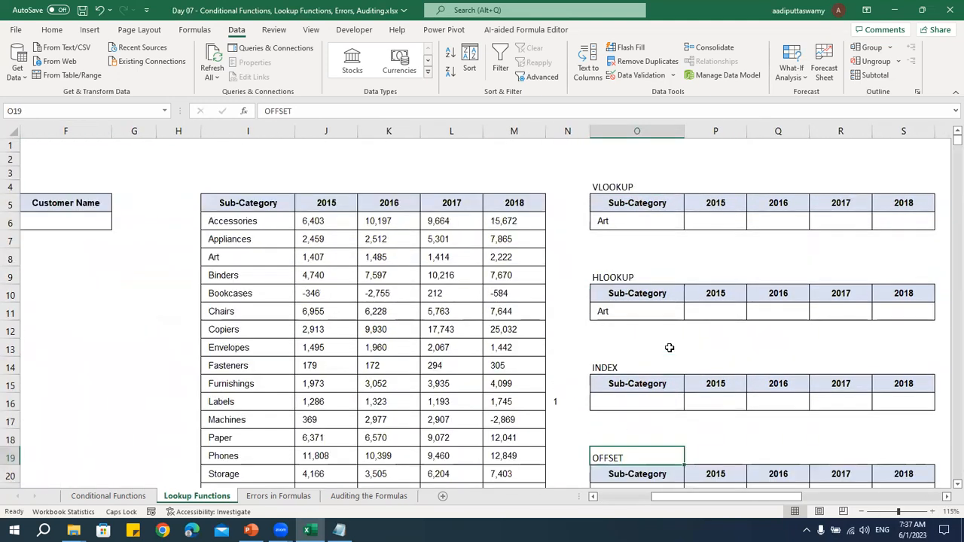
pyautogui.click(649, 498)
# Switch to Notepad and add the heading "Lookup Functions" below the conditional functions list, separated by blank lines
pyautogui.click(339, 530)
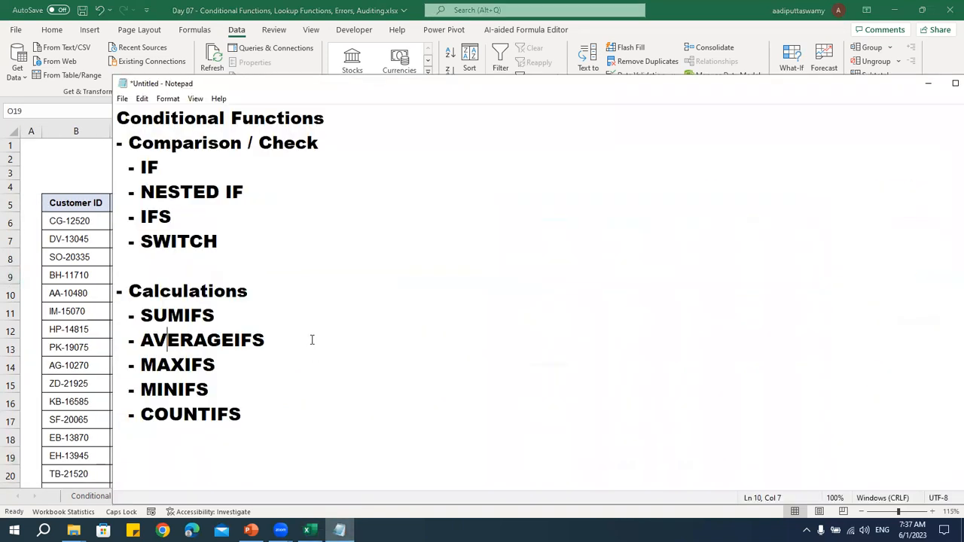
pyautogui.click(271, 403)
pyautogui.press('Return')
pyautogui.press('Return')
pyautogui.press('Return')
pyautogui.press('Return')
pyautogui.press('Return')
pyautogui.press('Return')
pyautogui.press('Return')
# Add the bullet line "- To Search a Value" under the Lookup Functions heading
pyautogui.press('Return')
pyautogui.press('Return')
pyautogui.press('Return')
pyautogui.press('Return')
pyautogui.press('Return')
pyautogui.press('Return')
pyautogui.press('Return')
pyautogui.press('Return')
pyautogui.press('Return')
pyautogui.press('Return')
pyautogui.press('Up')
pyautogui.press('Up')
pyautogui.press('Up')
pyautogui.press('Up')
pyautogui.press('Up')
pyautogui.press('Up')
pyautogui.press('Up')
pyautogui.press('Up')
pyautogui.press('Up')
pyautogui.press('Up')
pyautogui.press('Up')
pyautogui.press('Up')
pyautogui.press('Up')
pyautogui.write('IOF')
pyautogui.press('BackSpace')
pyautogui.press('BackSpace')
pyautogui.press('BackSpace')
pyautogui.write('Lookup FUnc')
pyautogui.press('BackSpace')
pyautogui.press('BackSpace')
pyautogui.press('BackSpace')
pyautogui.write('uncions')
pyautogui.press('BackSpace')
pyautogui.press('BackSpace')
pyautogui.write('ns')
pyautogui.press('Return')
pyautogui.write('- ')
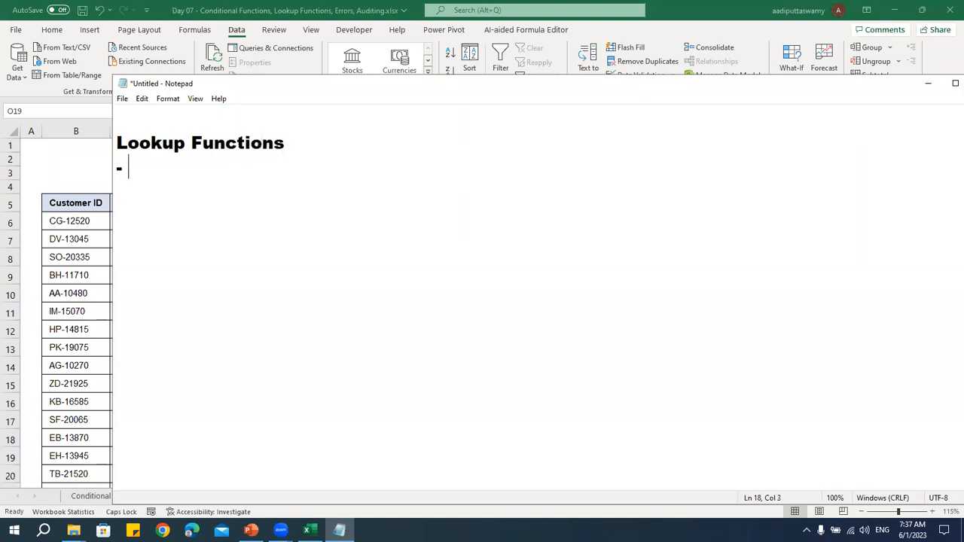
pyautogui.write('To Search a Value')
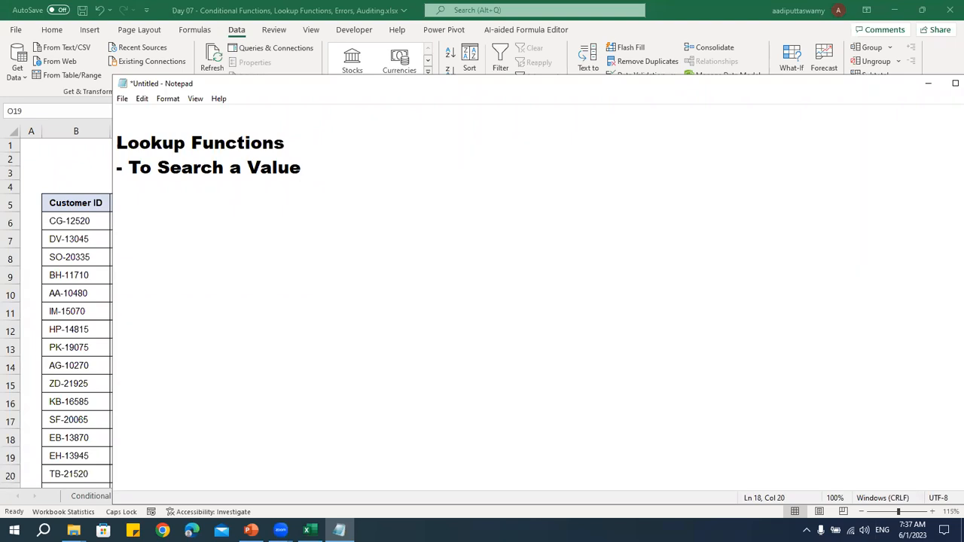
# Return to Excel and look at the lookup ID in E6 and the empty Customer Name cell F6
pyautogui.click(75, 239)
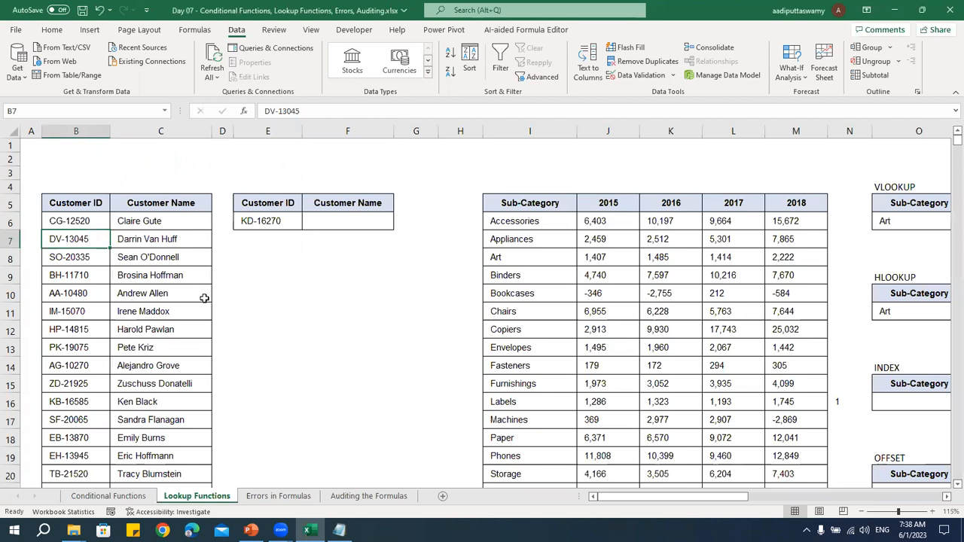
pyautogui.click(258, 226)
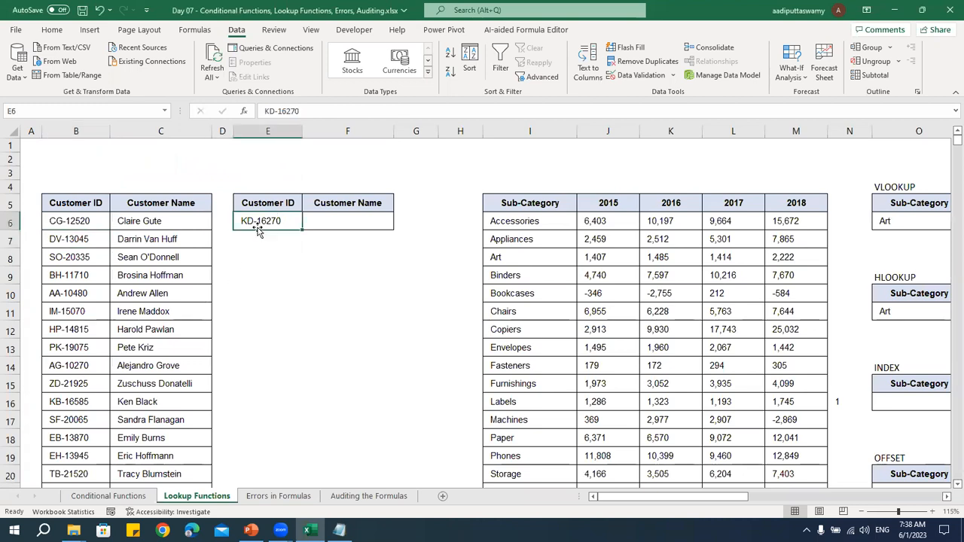
pyautogui.click(346, 223)
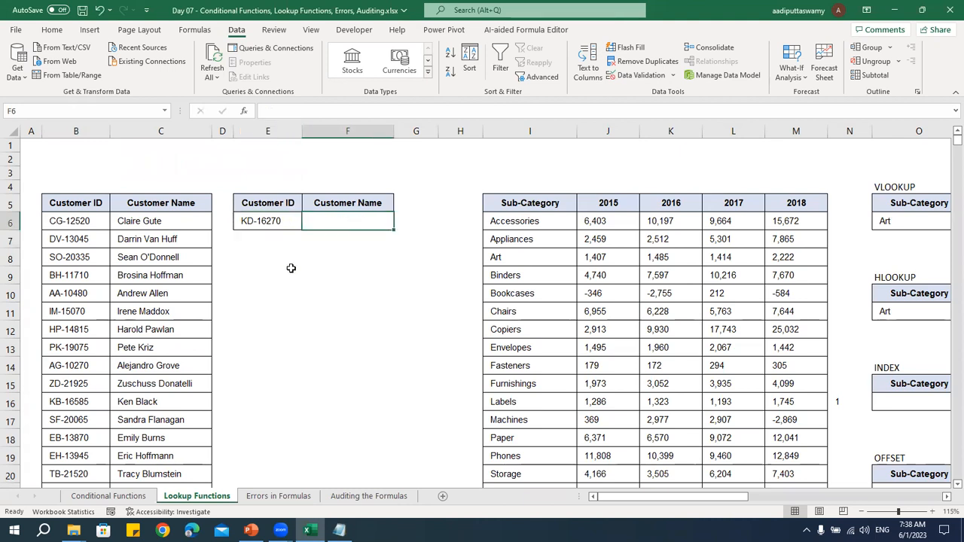
pyautogui.click(299, 225)
pyautogui.click(333, 220)
pyautogui.write('=')
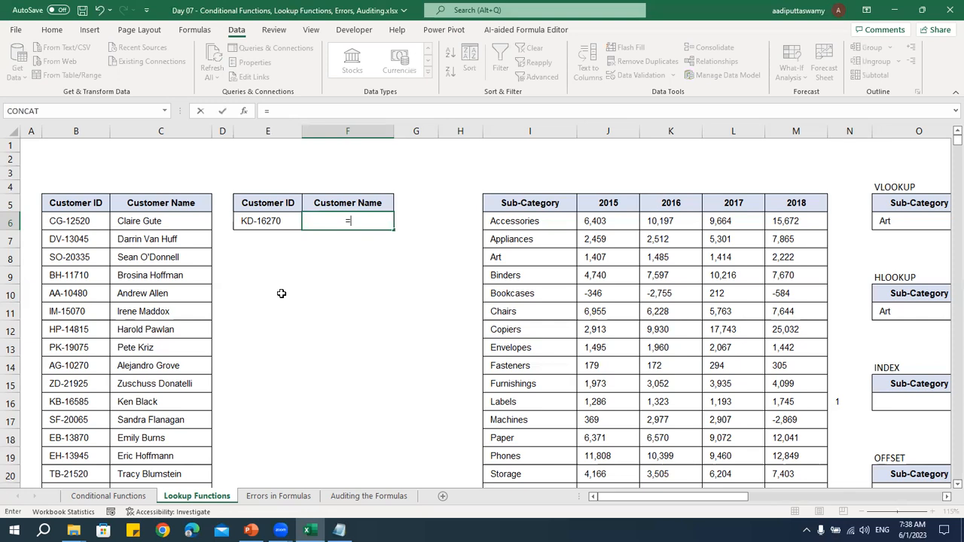
pyautogui.press('Escape')
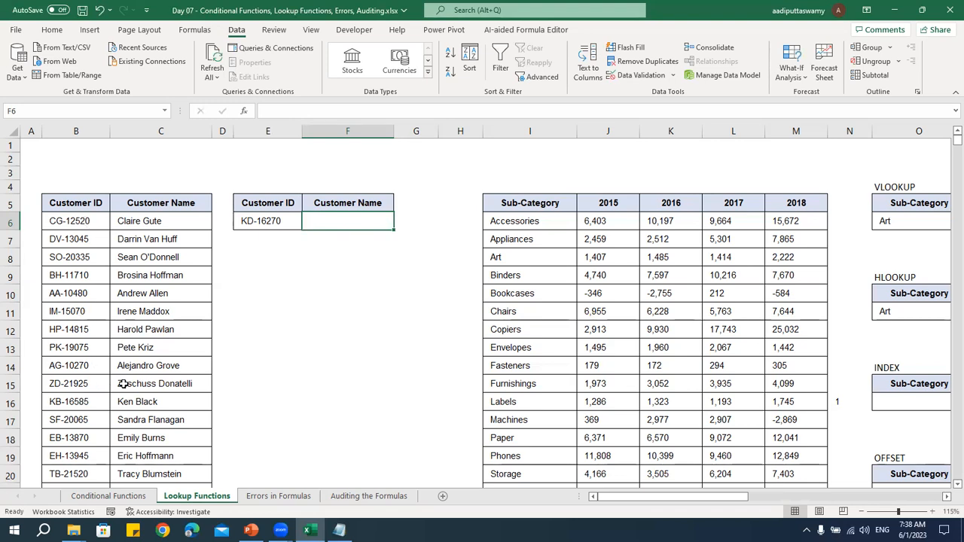
# Find the ID from E6 in the customer table and copy its matching customer name from C36 into F6
pyautogui.scroll(-4, 123, 383)
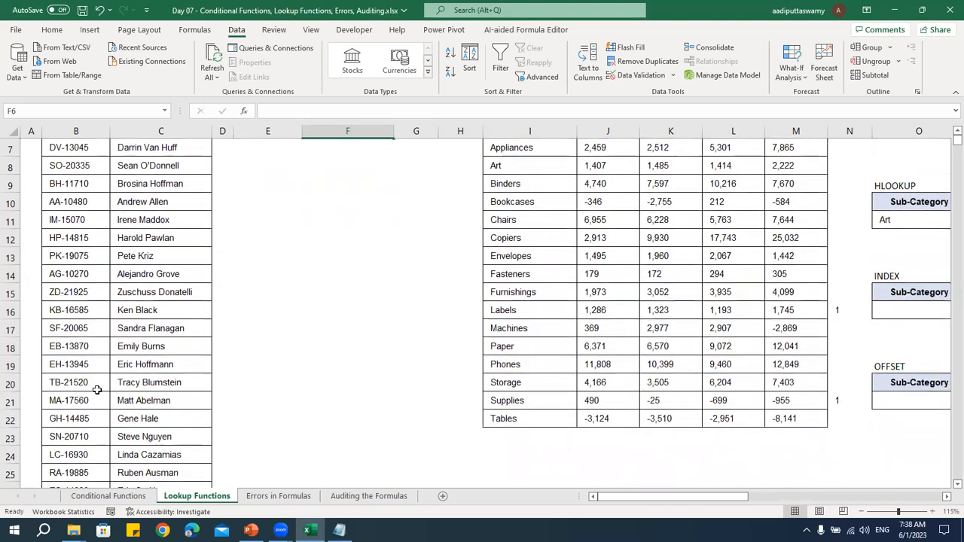
pyautogui.scroll(-4, 97, 389)
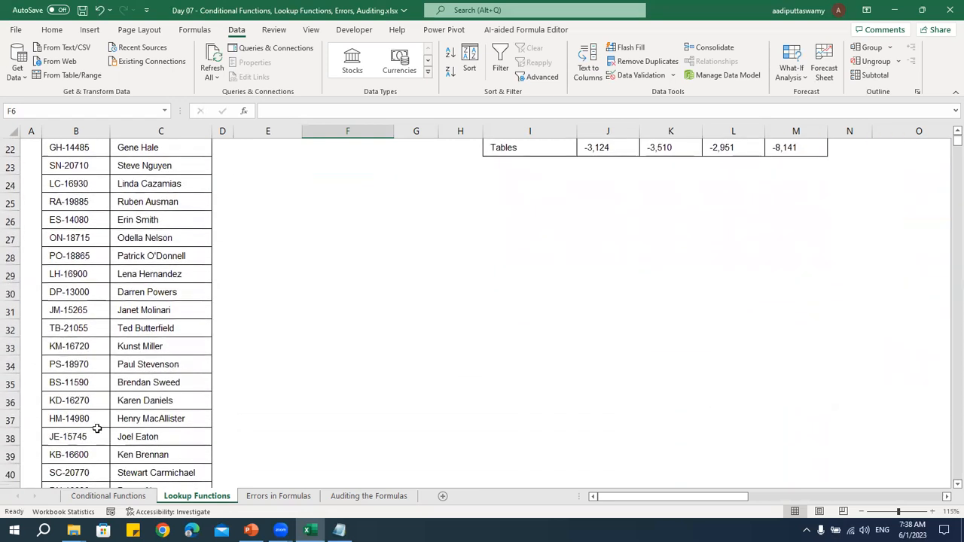
pyautogui.click(79, 401)
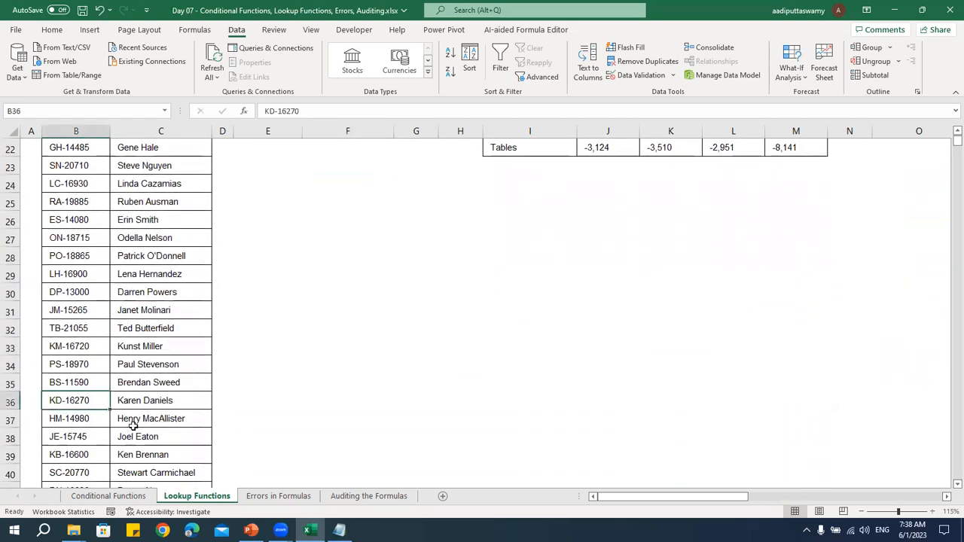
pyautogui.click(140, 404)
pyautogui.hotkey('ctrl', 'c')
pyautogui.scroll(8, 370, 336)
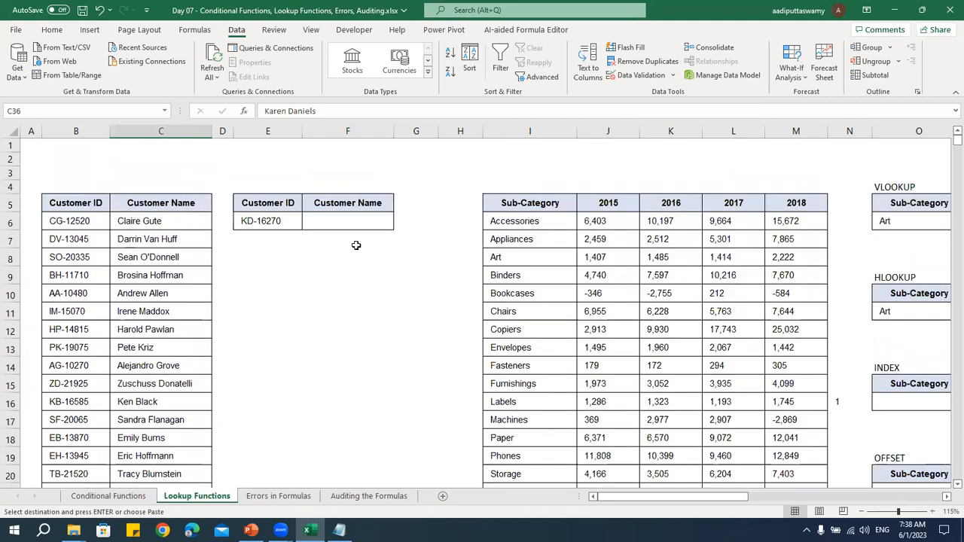
pyautogui.click(352, 220)
pyautogui.hotkey('ctrl', 'v')
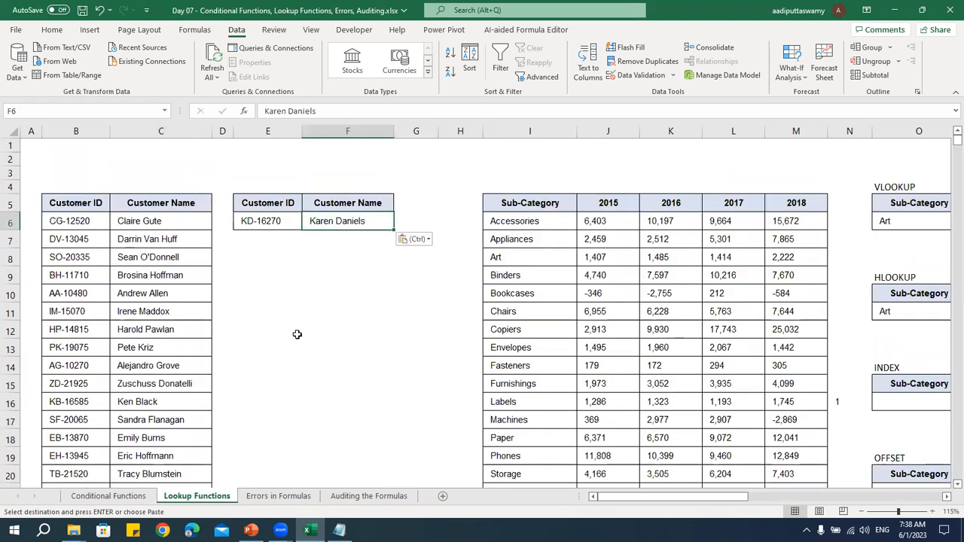
# Replace the lookup Customer ID in E6 with a copy of the ID in B7
pyautogui.click(90, 241)
pyautogui.hotkey('ctrl', 'c')
pyautogui.click(272, 225)
pyautogui.hotkey('ctrl', 'v')
pyautogui.press('Escape')
# Copy the matching customer name from C7 into F6, replacing the name there
pyautogui.click(175, 244)
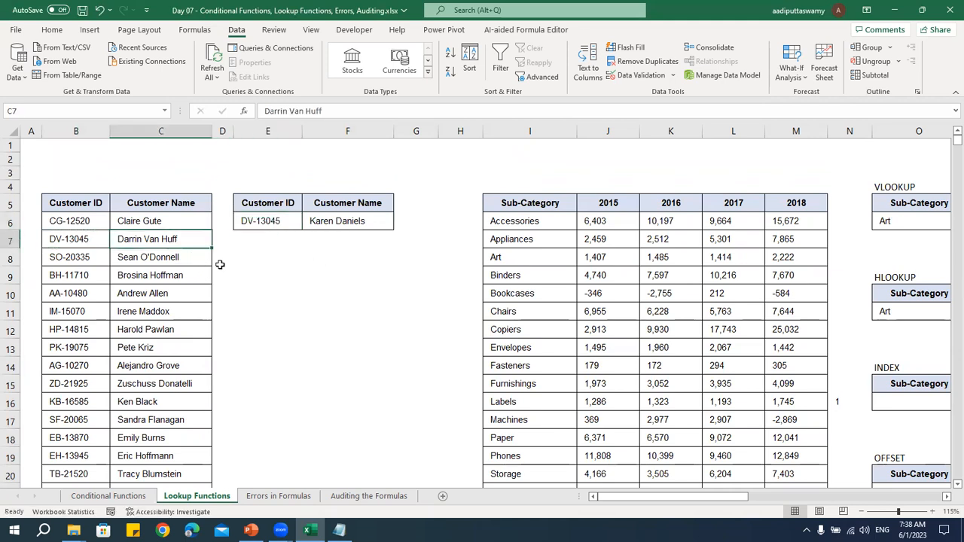
pyautogui.hotkey('ctrl', 'c')
pyautogui.click(347, 222)
pyautogui.hotkey('ctrl', 'v')
pyautogui.press('Escape')
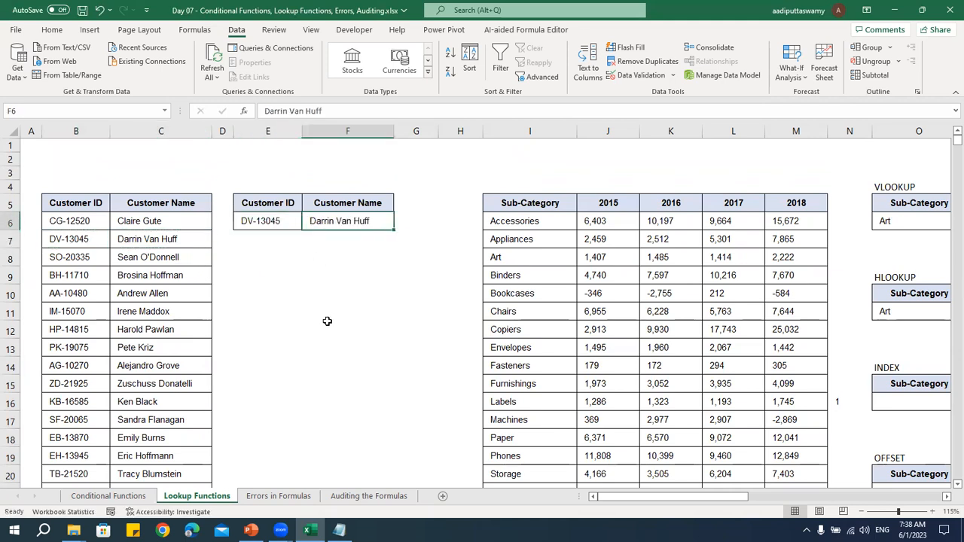
# Check the ID and name pair in E6 and F6, and clear the manually copied name from F6
pyautogui.click(262, 221)
pyautogui.click(343, 223)
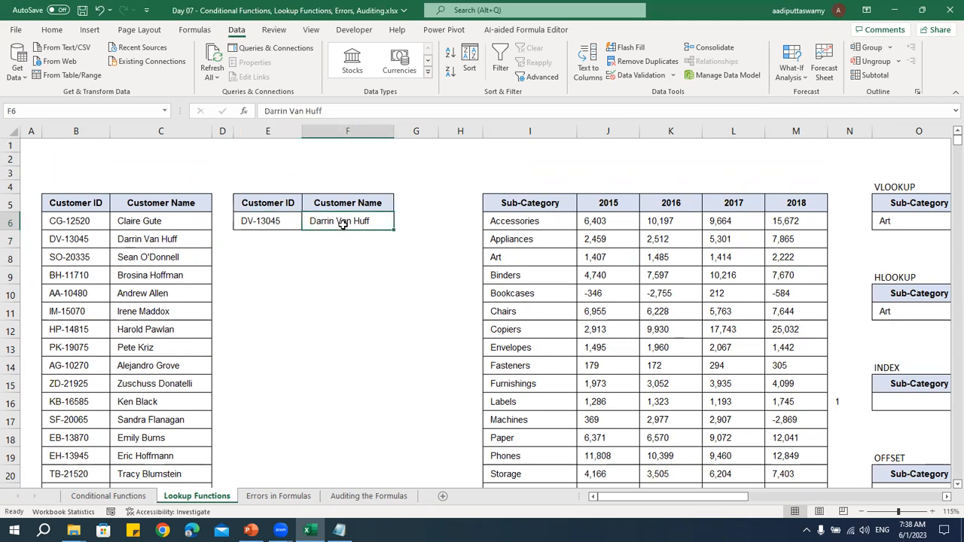
pyautogui.click(263, 218)
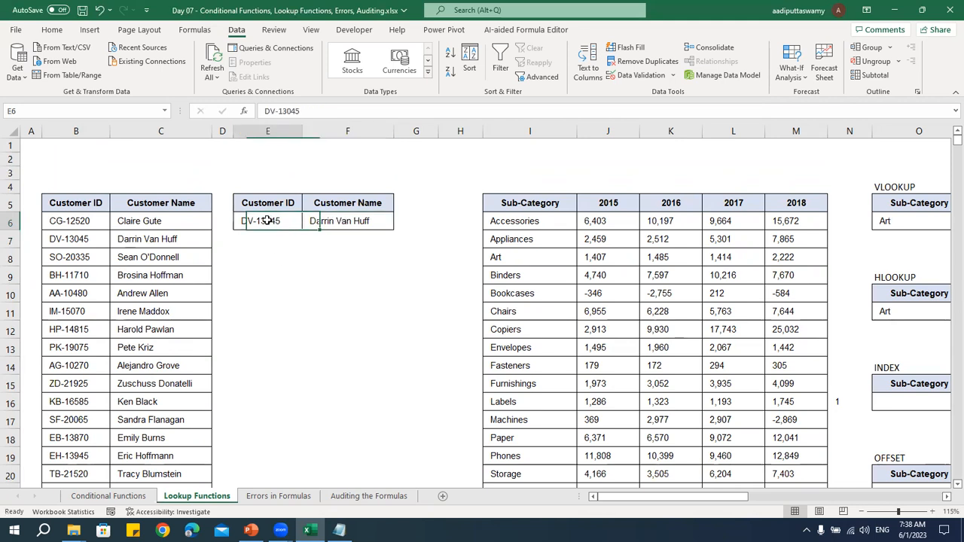
pyautogui.click(331, 229)
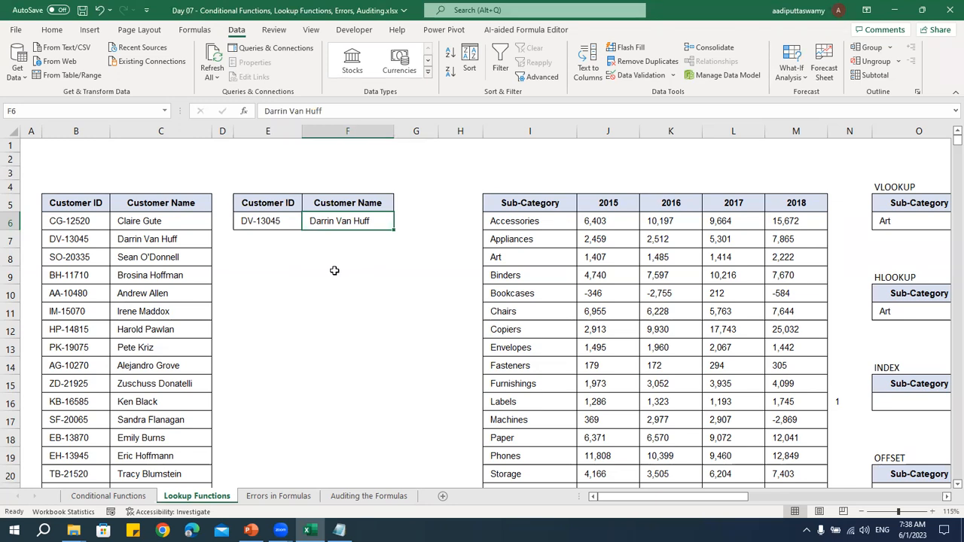
pyautogui.click(335, 271)
pyautogui.click(337, 220)
pyautogui.press('Delete')
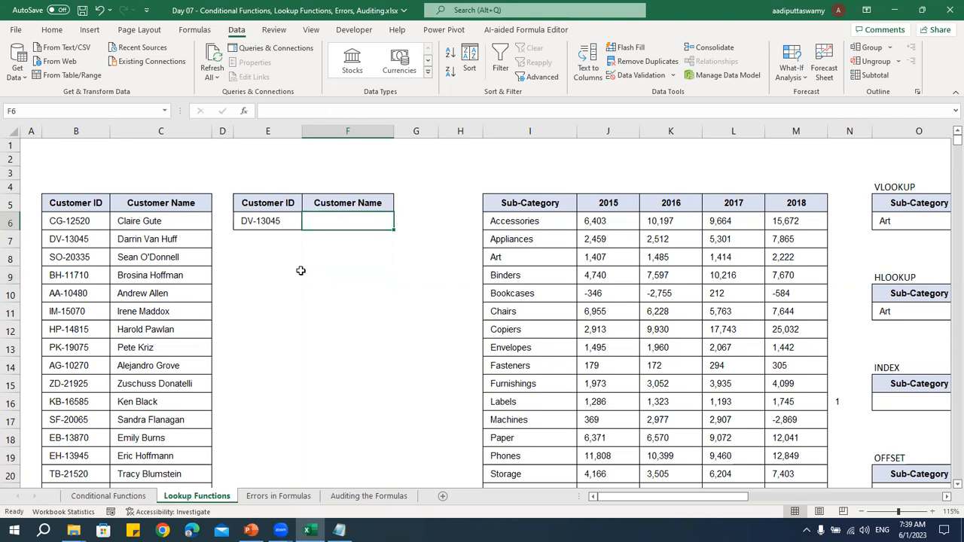
# Switch to Notepad and add the list item "> VLOOKUP" below the lookup description, separated by a blank line
pyautogui.hotkey('alt', 'Tab')
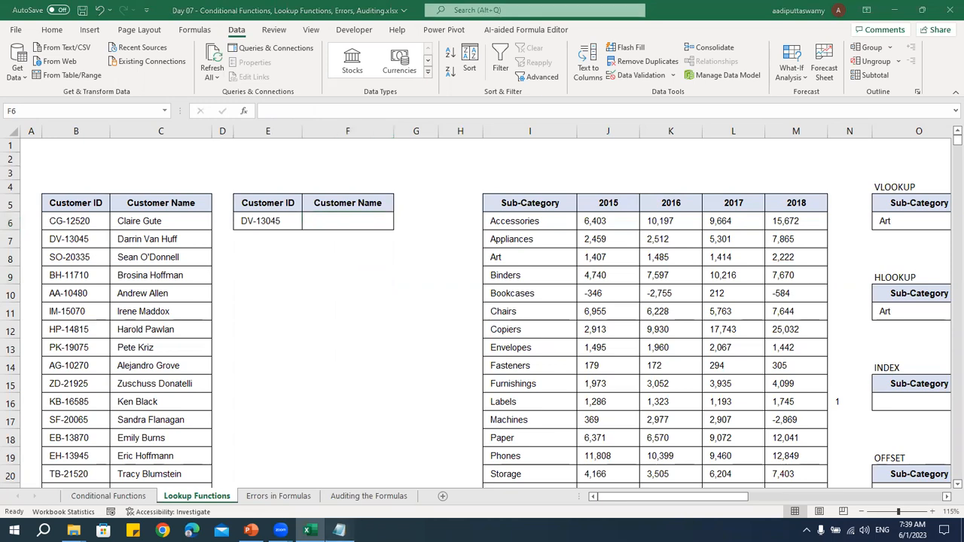
pyautogui.press('Return')
pyautogui.press('Return')
pyautogui.write('> VLO')
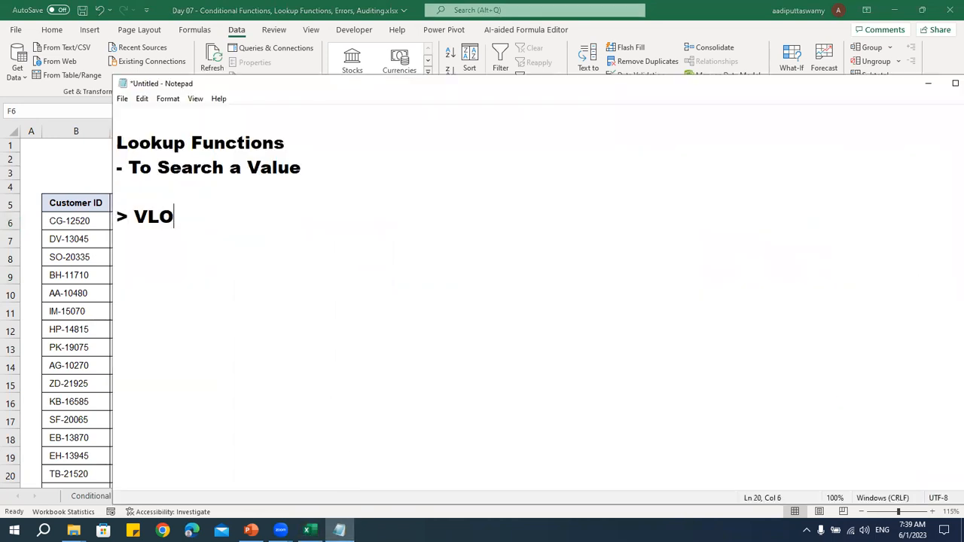
pyautogui.write('OKUP')
# Add the list items "> HLOOKUP", "> INDEX", "> OFFSET" and "> XLOOKUP" on separate lines below VLOOKUP
pyautogui.press('Return')
pyautogui.write('> ')
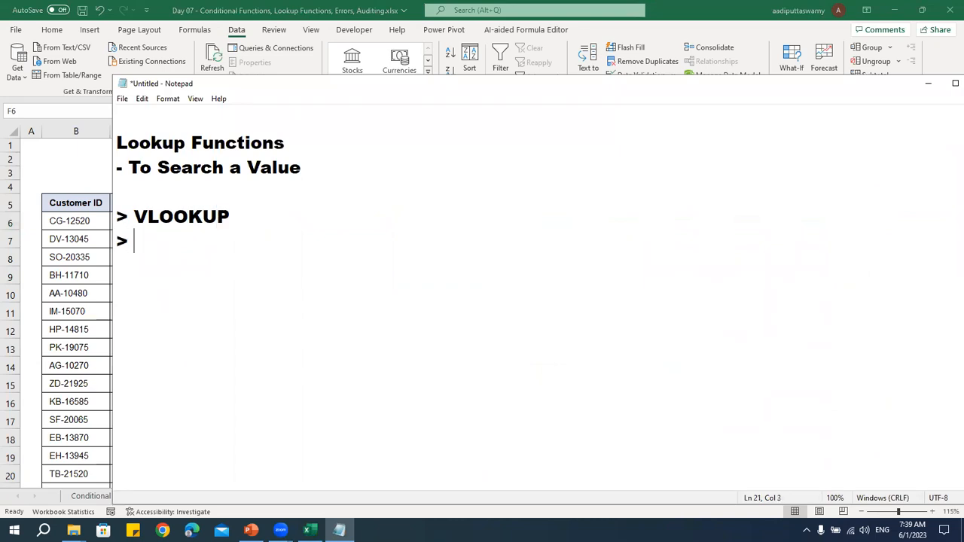
pyautogui.write('HLOOKUP')
pyautogui.press('Return')
pyautogui.write('> INDEX')
pyautogui.press('Return')
pyautogui.write('> OFFSET')
pyautogui.press('Return')
pyautogui.write('> X')
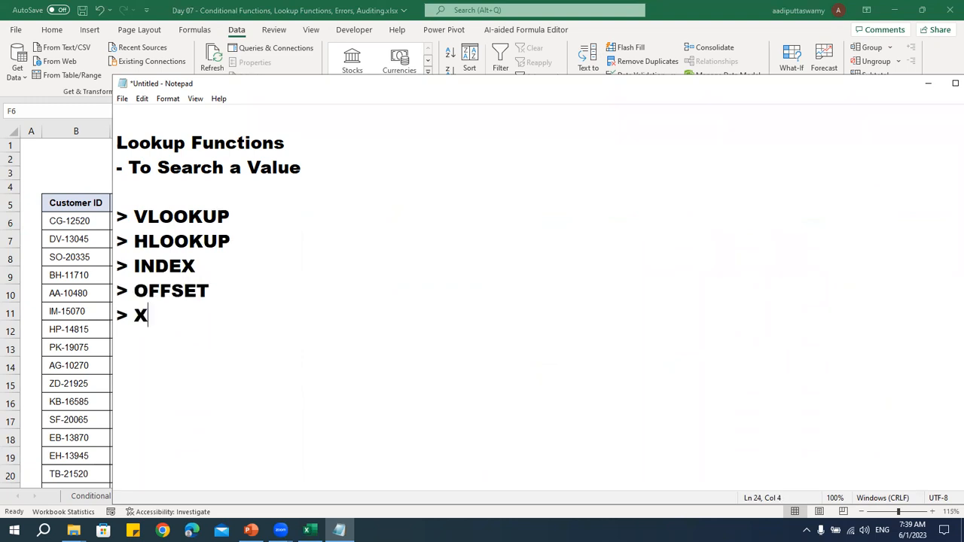
pyautogui.write('LOOKUP')
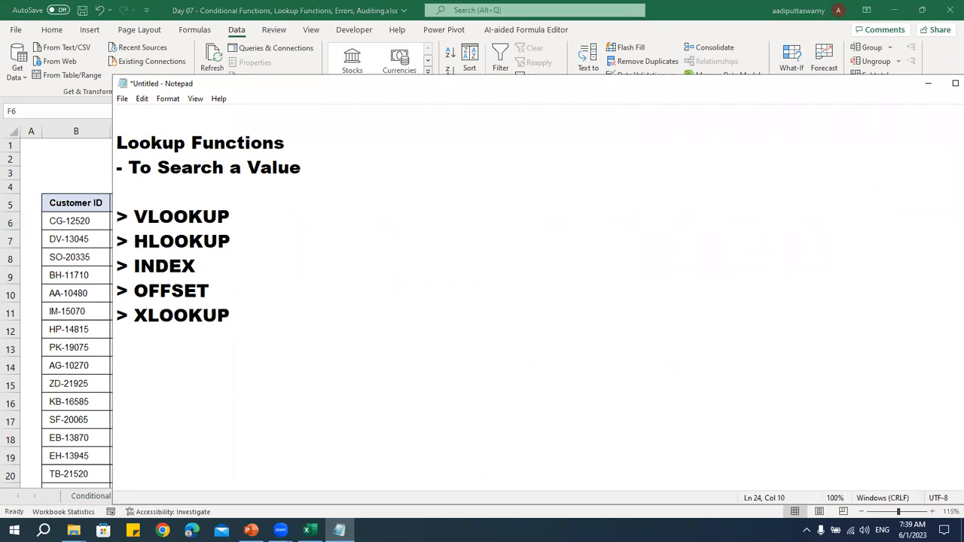
# Review the list of lookup functions from VLOOKUP to XLOOKUP in Notepad and return to Excel
pyautogui.hotkey('alt', 'Tab')
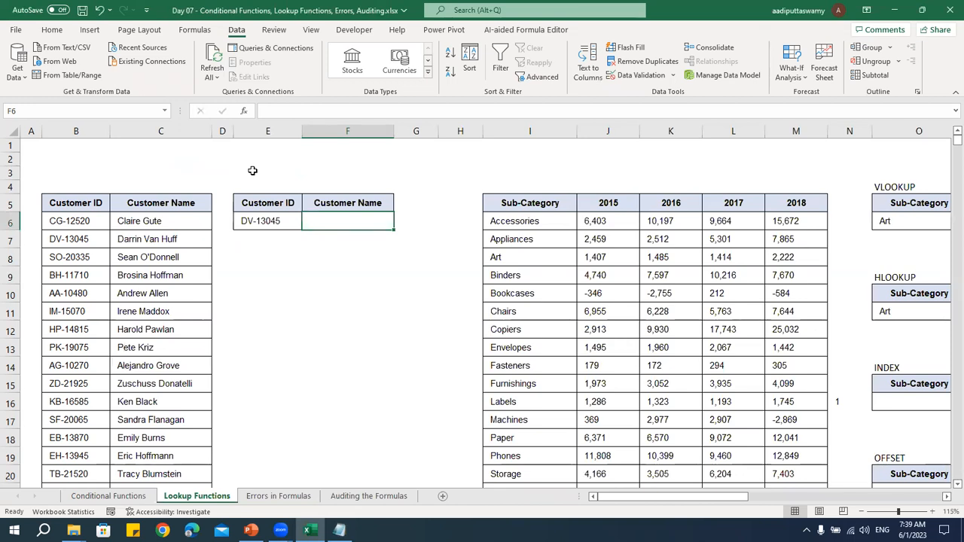
pyautogui.hotkey('alt', 'Tab')
pyautogui.moveTo(118, 213); pyautogui.dragTo(285, 328)
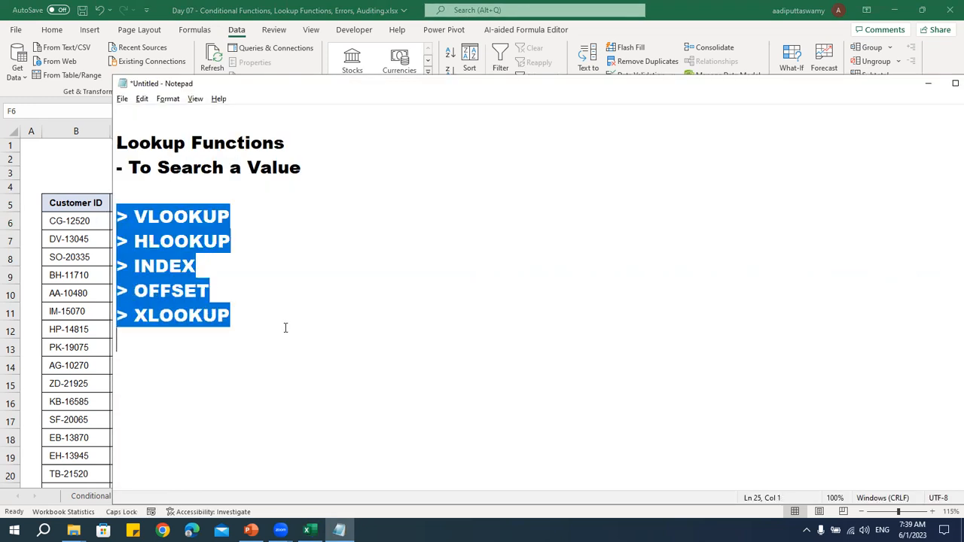
pyautogui.click(259, 288)
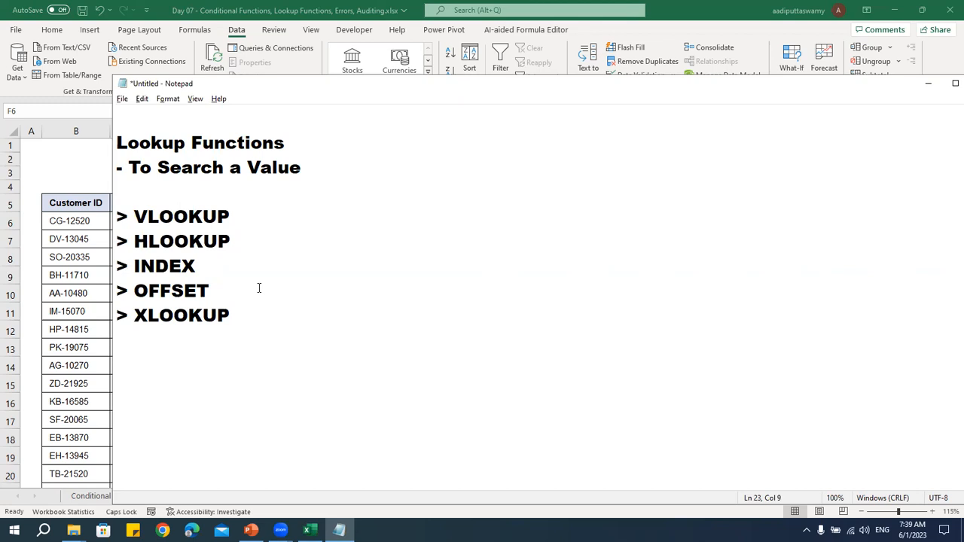
pyautogui.hotkey('alt', 'Tab')
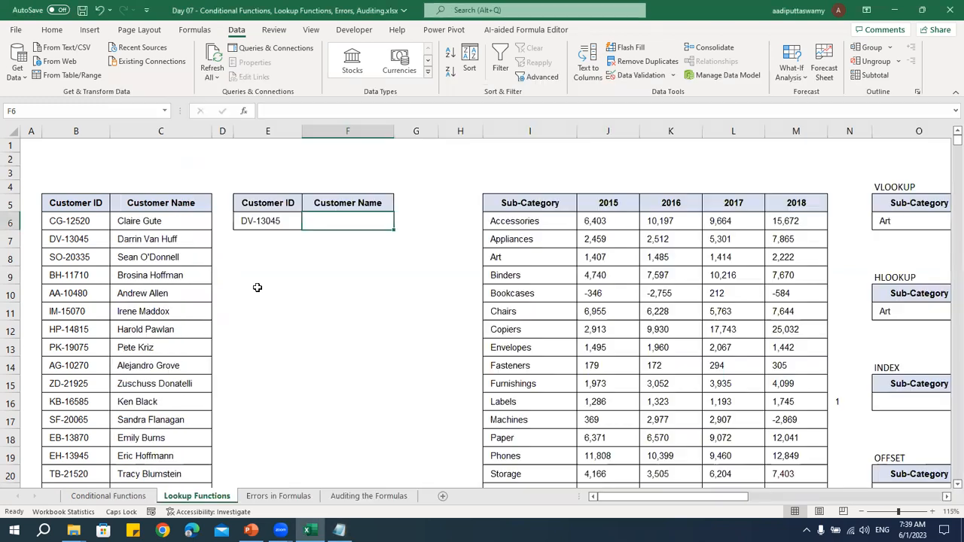
# Compare the lookup ID in E6 with the IDs running down the Customer ID column from B6
pyautogui.click(273, 221)
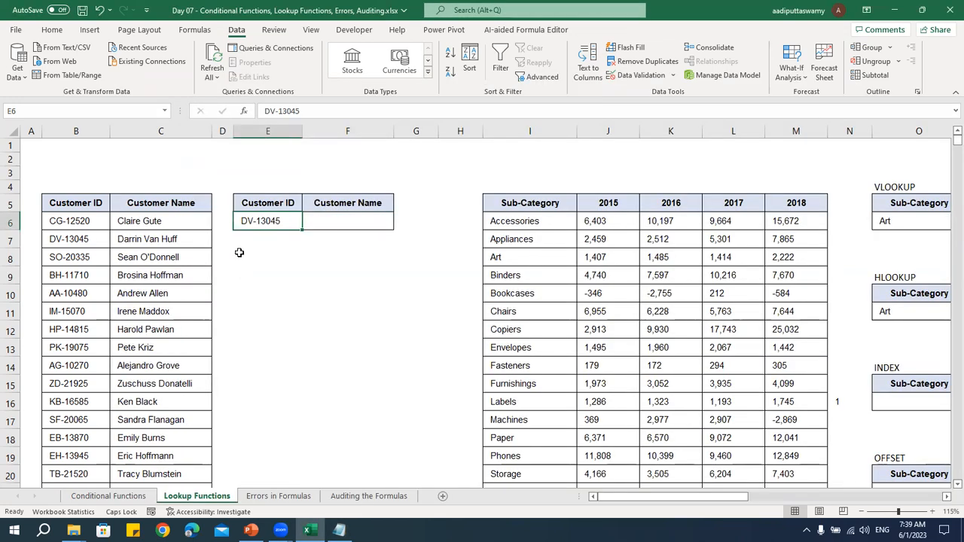
pyautogui.moveTo(86, 221); pyautogui.dragTo(83, 455)
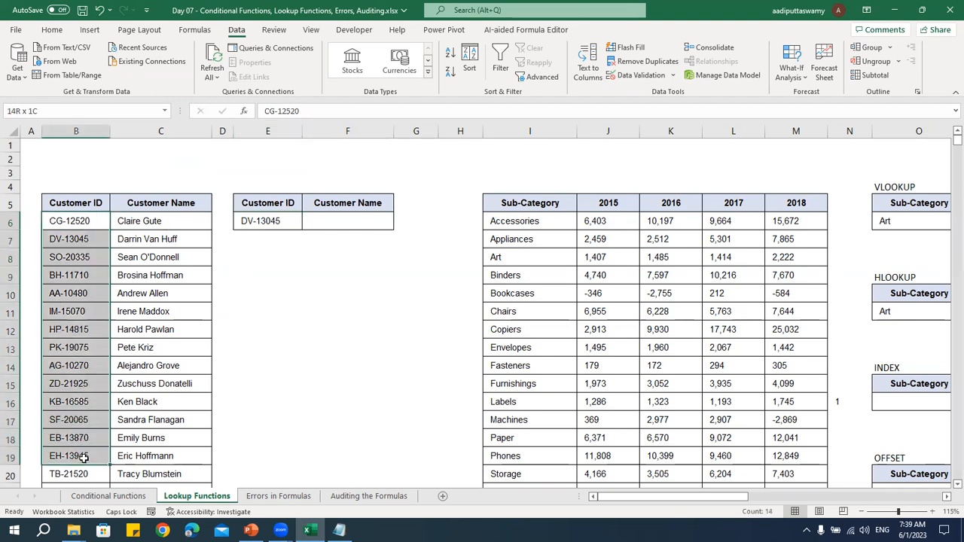
pyautogui.click(376, 217)
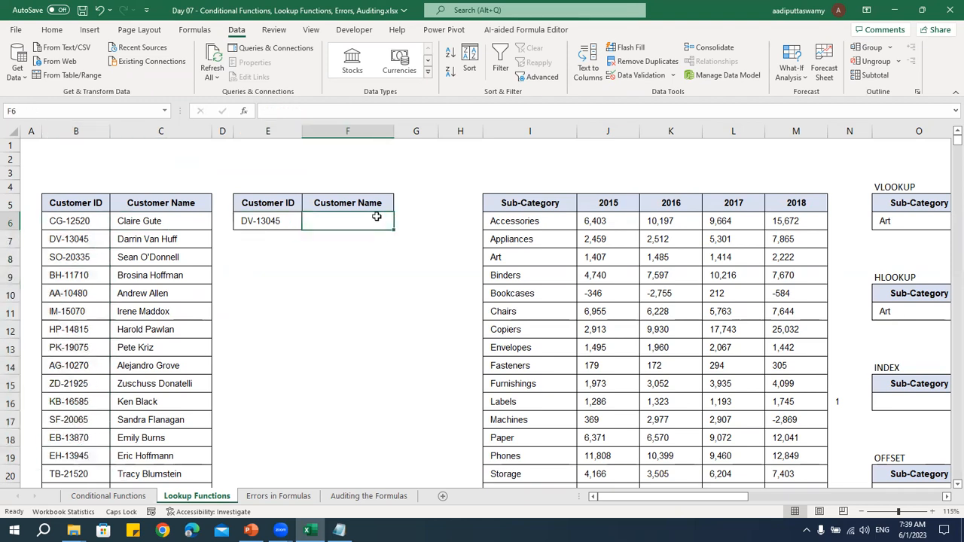
pyautogui.click(84, 221)
pyautogui.moveTo(88, 261); pyautogui.dragTo(88, 429)
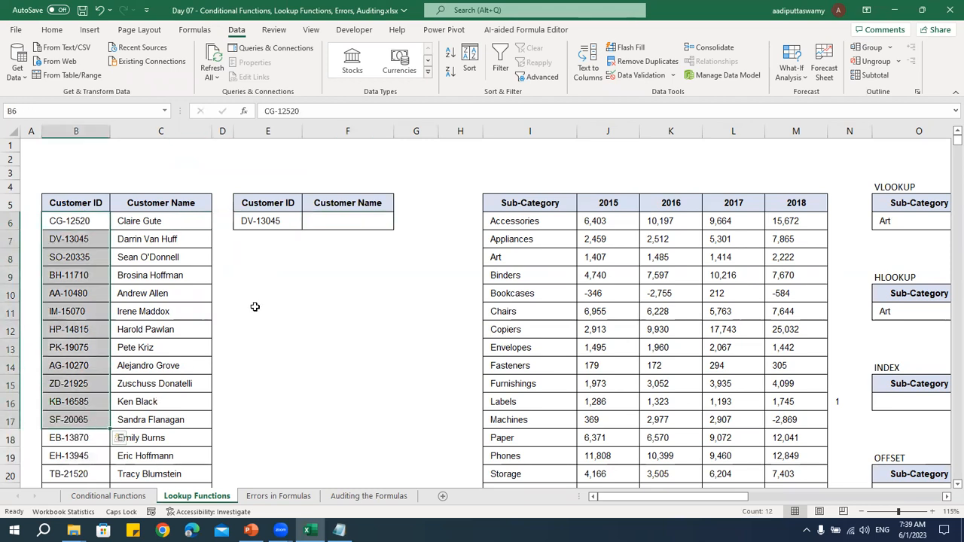
pyautogui.click(272, 226)
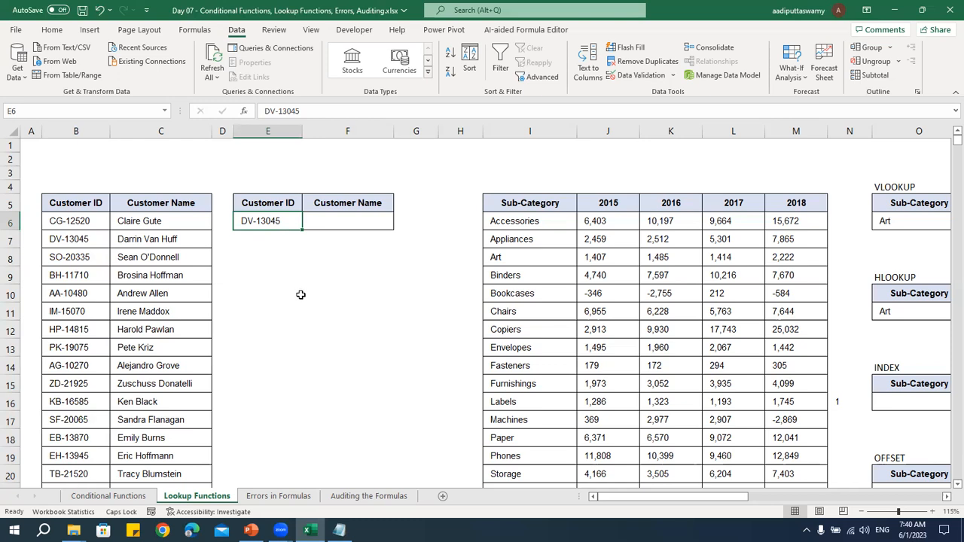
# Examine the Customer ID and Customer Name columns as the table in which the ID from E6 is searched
pyautogui.moveTo(95, 226); pyautogui.dragTo(176, 461)
pyautogui.click(132, 276)
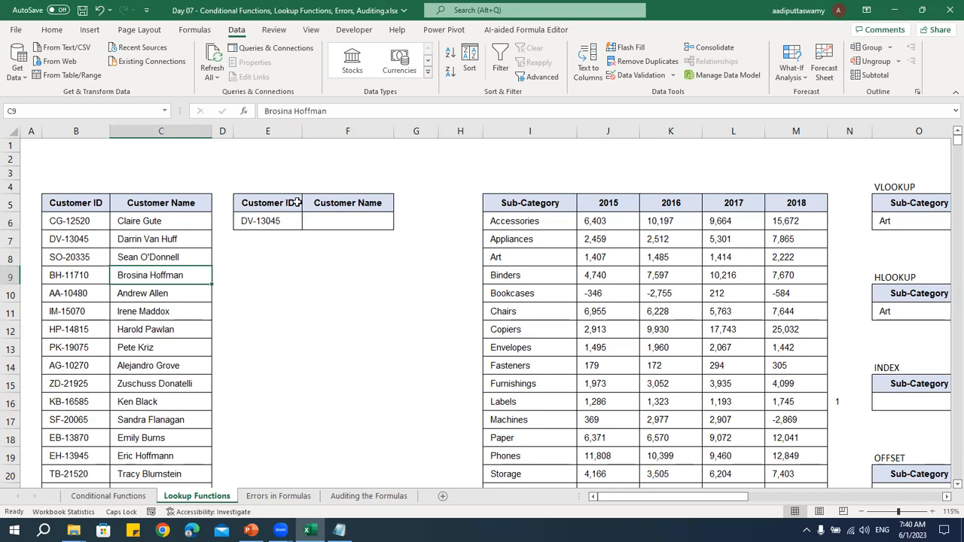
pyautogui.click(285, 226)
pyautogui.moveTo(83, 222); pyautogui.dragTo(126, 412)
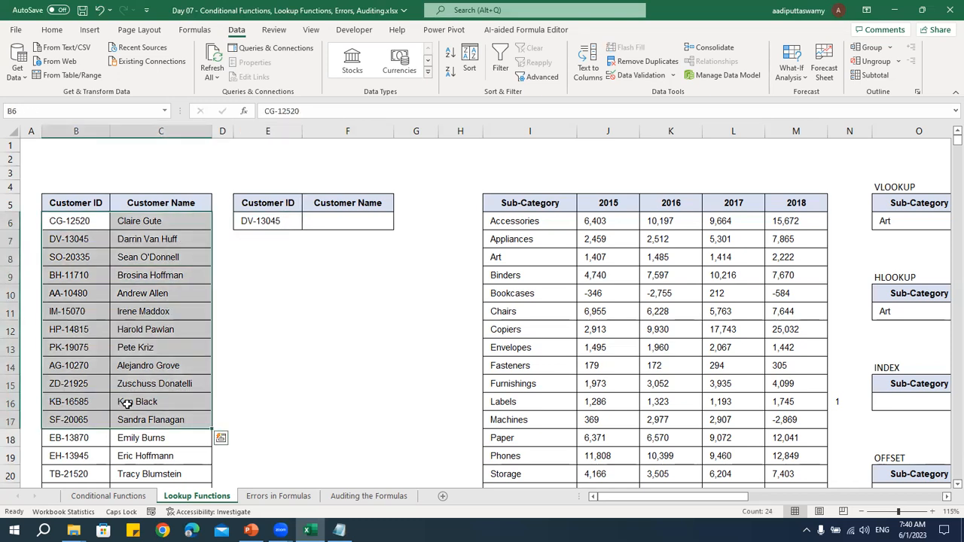
pyautogui.click(146, 298)
pyautogui.moveTo(76, 221); pyautogui.dragTo(75, 475)
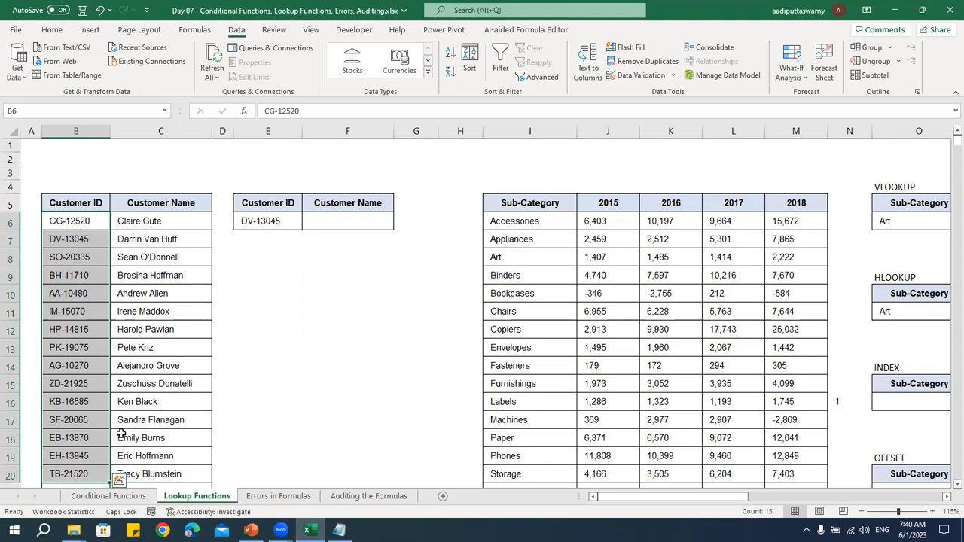
pyautogui.click(331, 238)
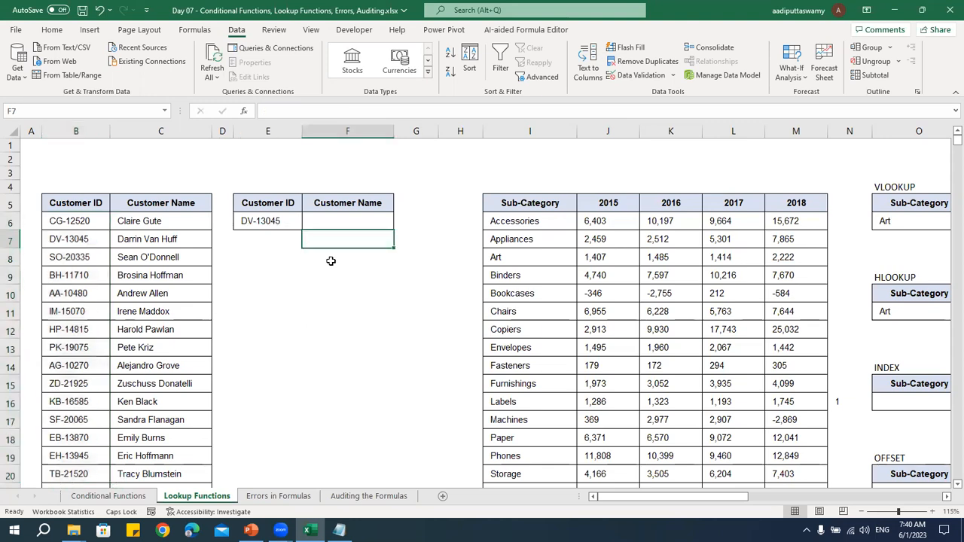
pyautogui.click(288, 223)
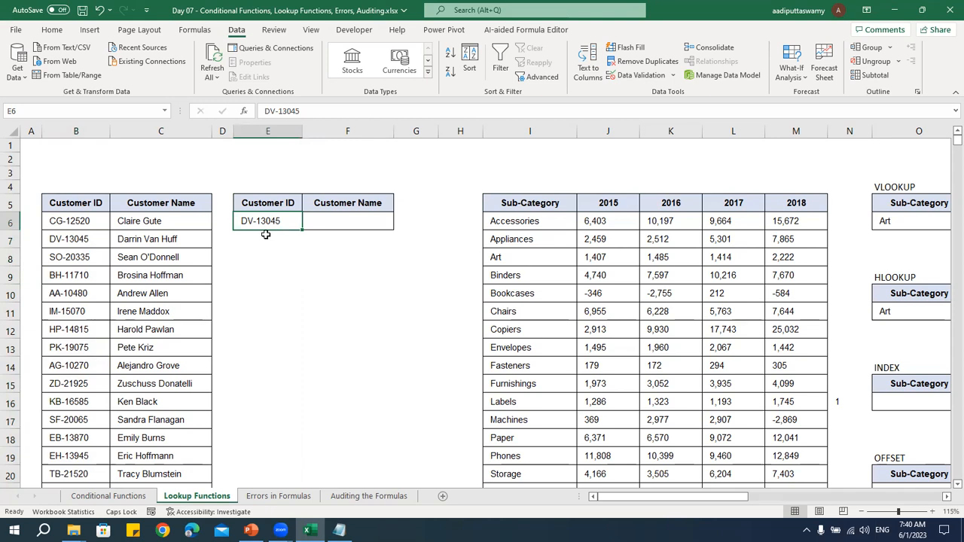
# Start a VLOOKUP formula in F6 that takes the customer ID in E6 as its lookup value
pyautogui.moveTo(89, 207); pyautogui.dragTo(224, 454)
pyautogui.click(160, 334)
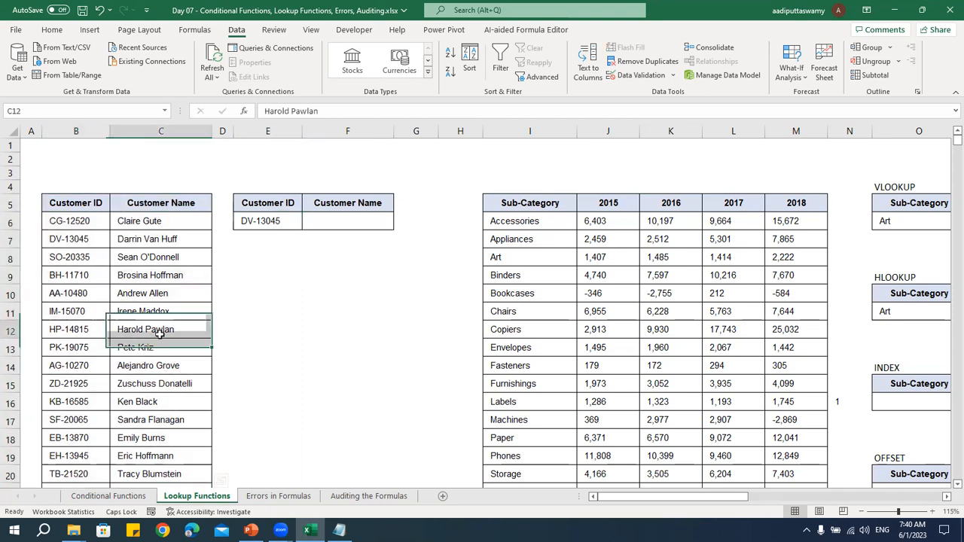
pyautogui.moveTo(83, 223); pyautogui.dragTo(86, 457)
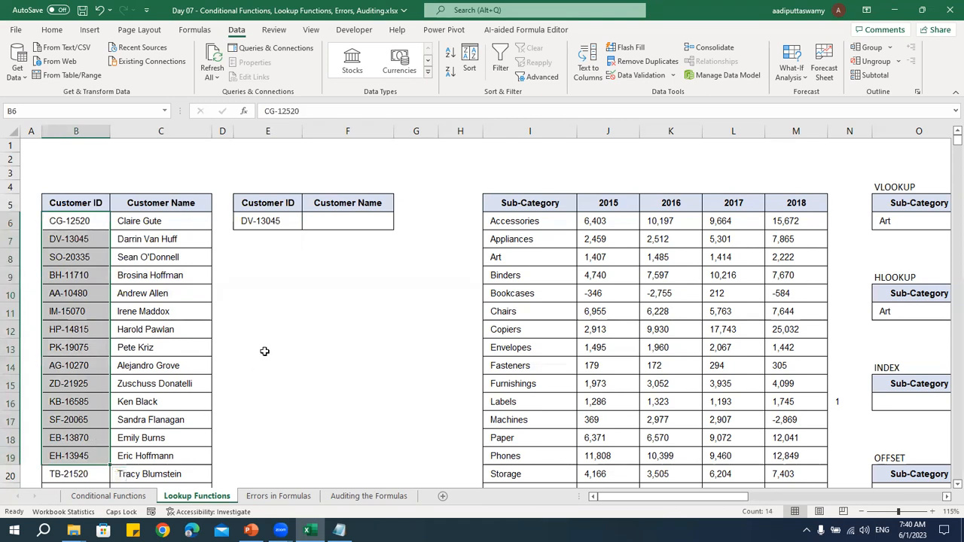
pyautogui.click(272, 218)
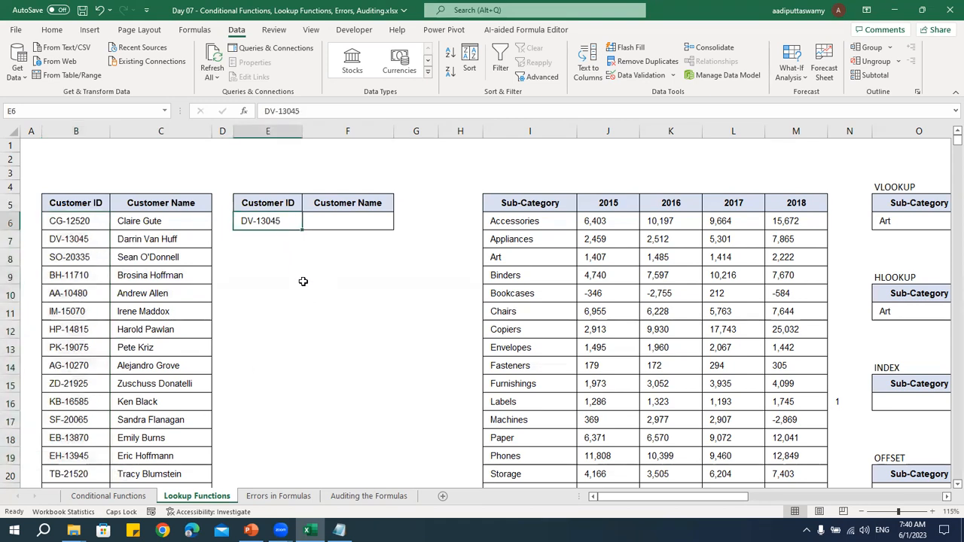
pyautogui.click(338, 218)
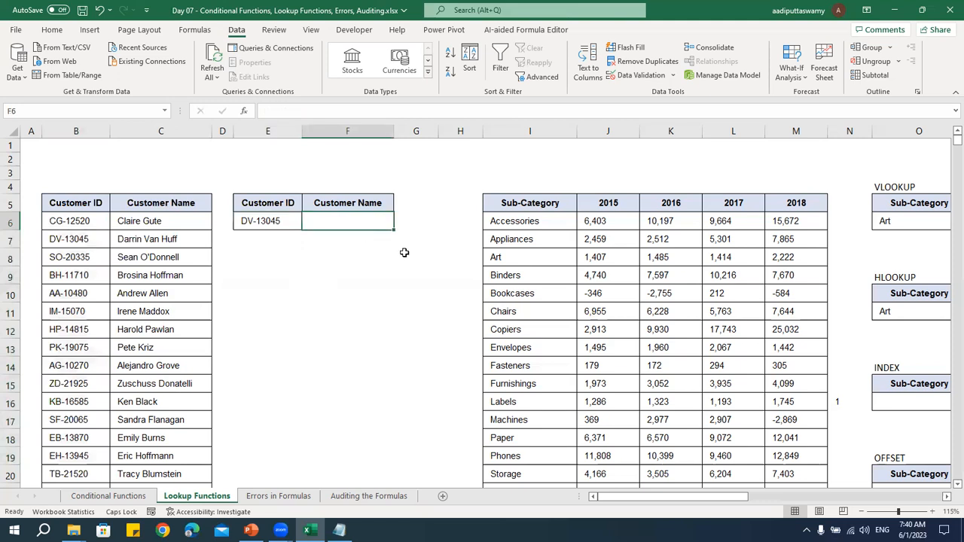
pyautogui.write('=VLOOKUP')
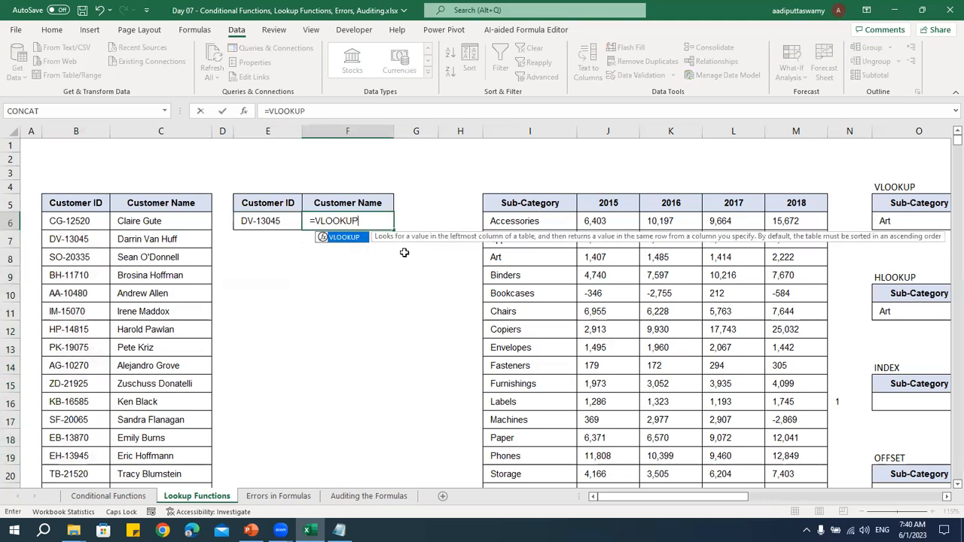
pyautogui.write('(')
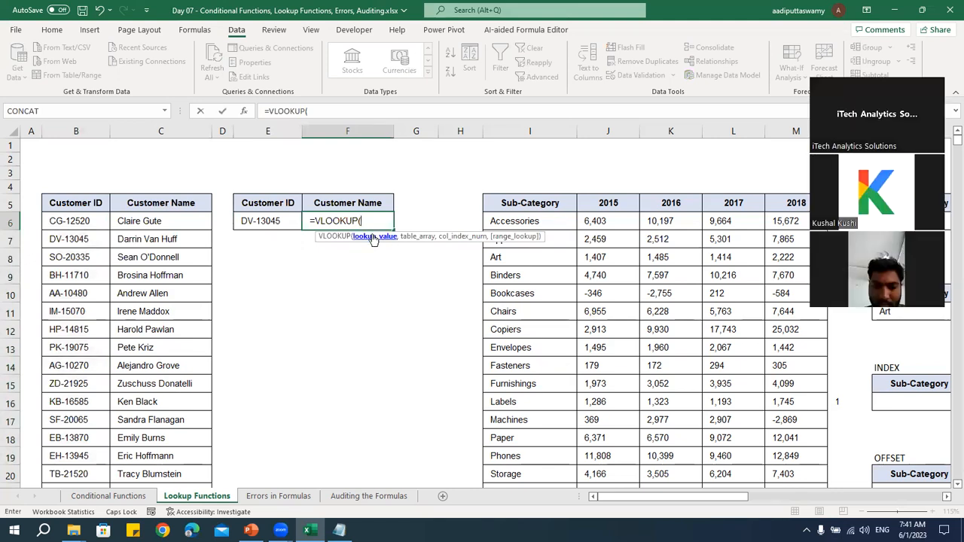
pyautogui.click(277, 221)
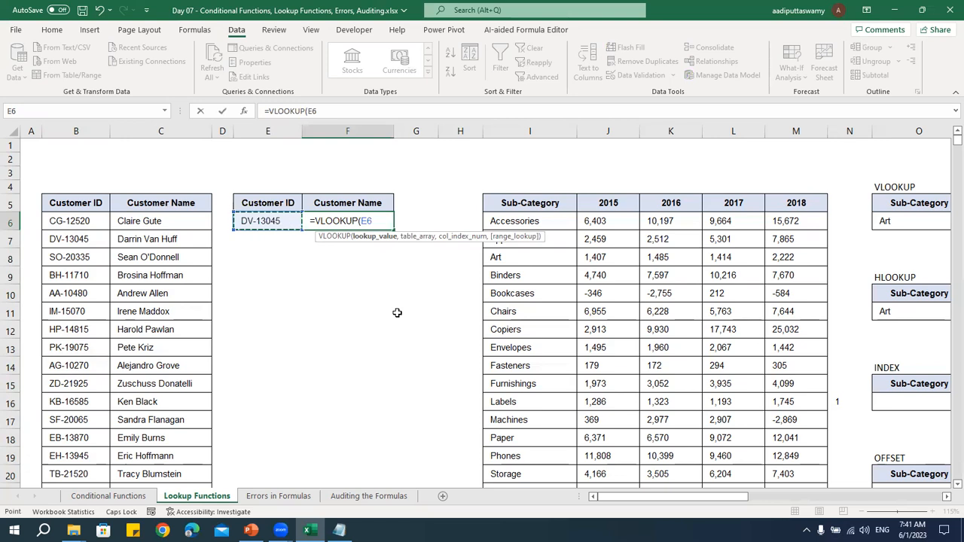
pyautogui.write(',')
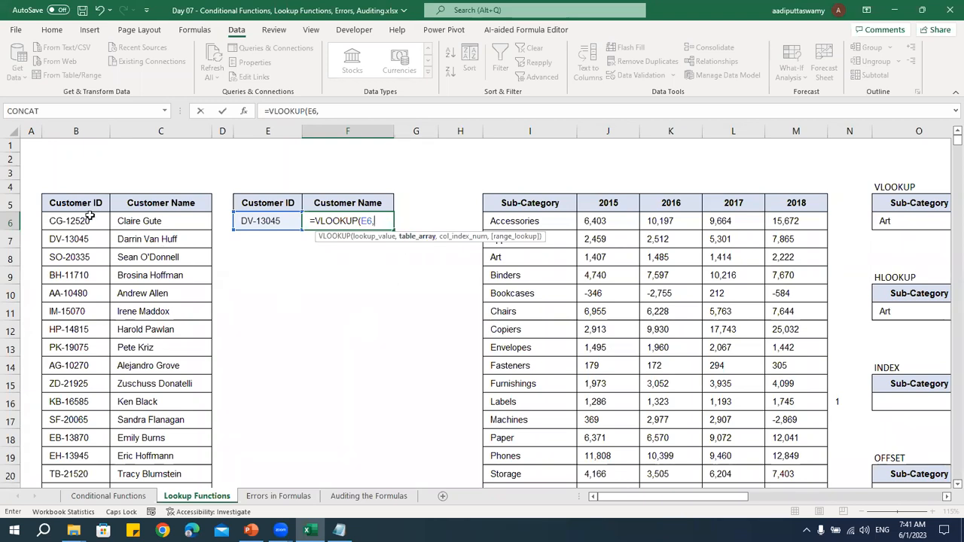
# Set the VLOOKUP table array to B5:C798 and the column index number to 2
pyautogui.moveTo(87, 203); pyautogui.dragTo(165, 313)
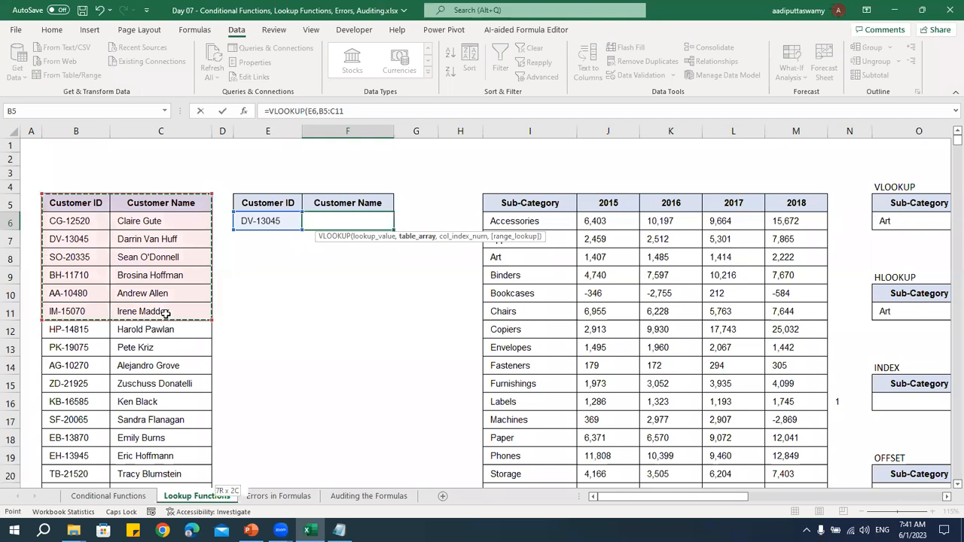
pyautogui.hotkey('ctrl', 'shift', 'Down')
pyautogui.write(',')
pyautogui.moveTo(951, 167); pyautogui.dragTo(948, 143)
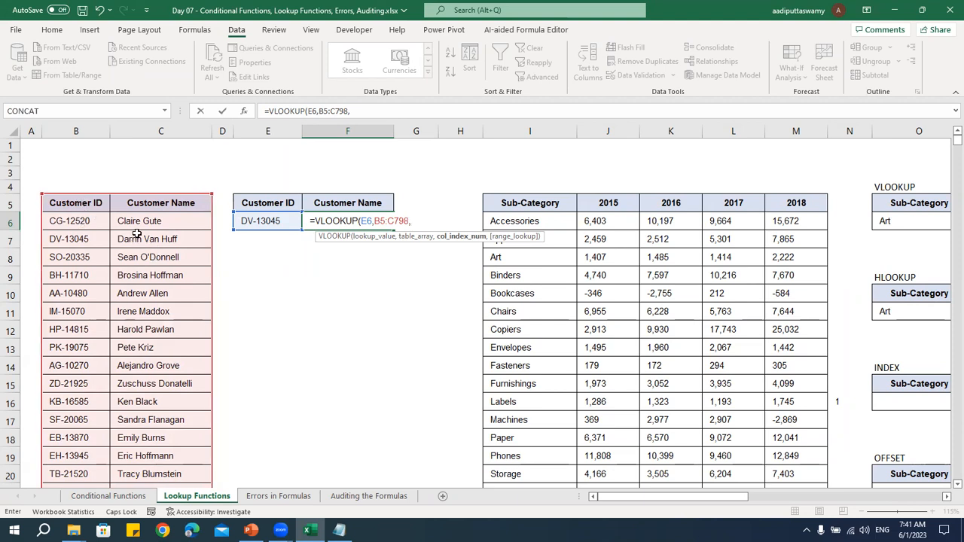
pyautogui.write('2,')
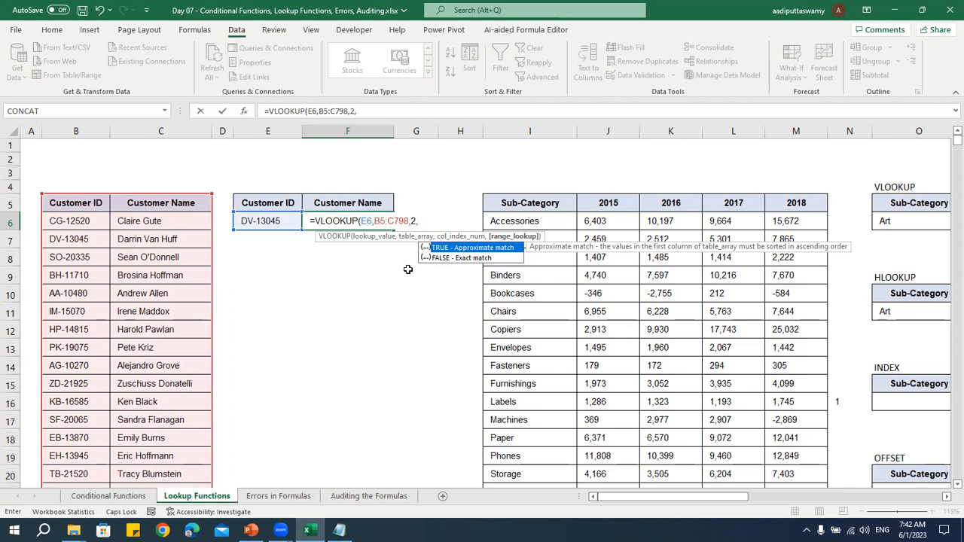
# Set the range lookup argument to 0 for an exact match and complete the VLOOKUP formula in F6
pyautogui.press('Down')
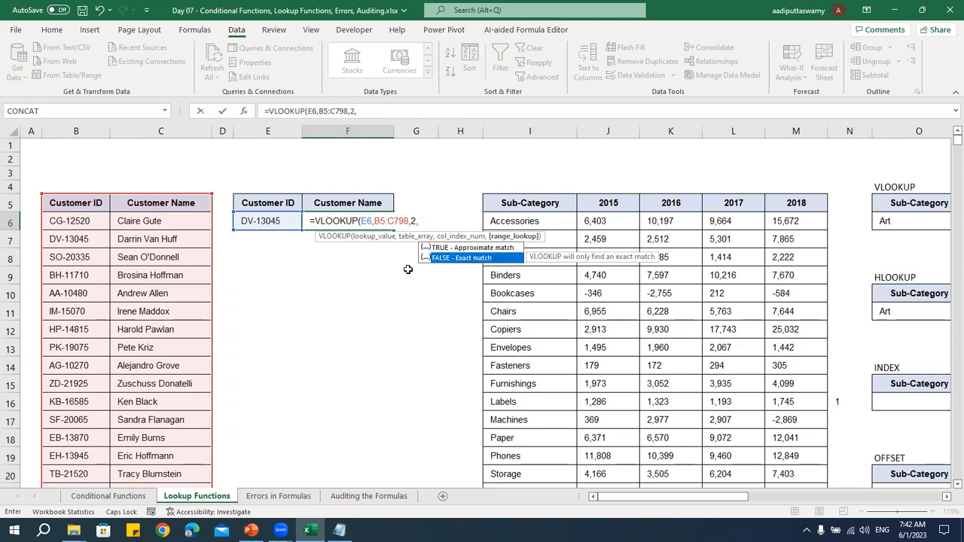
pyautogui.press('Tab')
pyautogui.press('BackSpace')
pyautogui.press('BackSpace')
pyautogui.press('BackSpace')
pyautogui.press('BackSpace')
pyautogui.press('BackSpace')
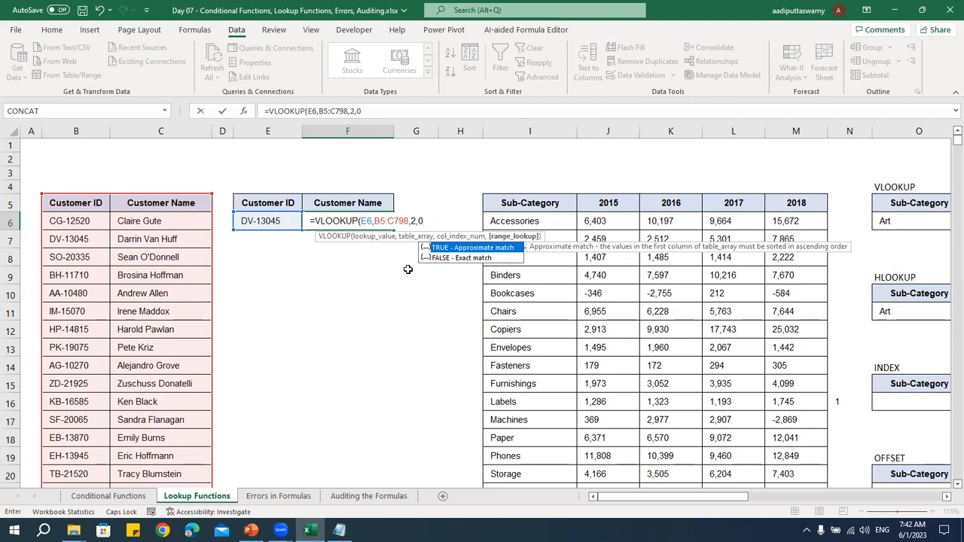
pyautogui.write('0)')
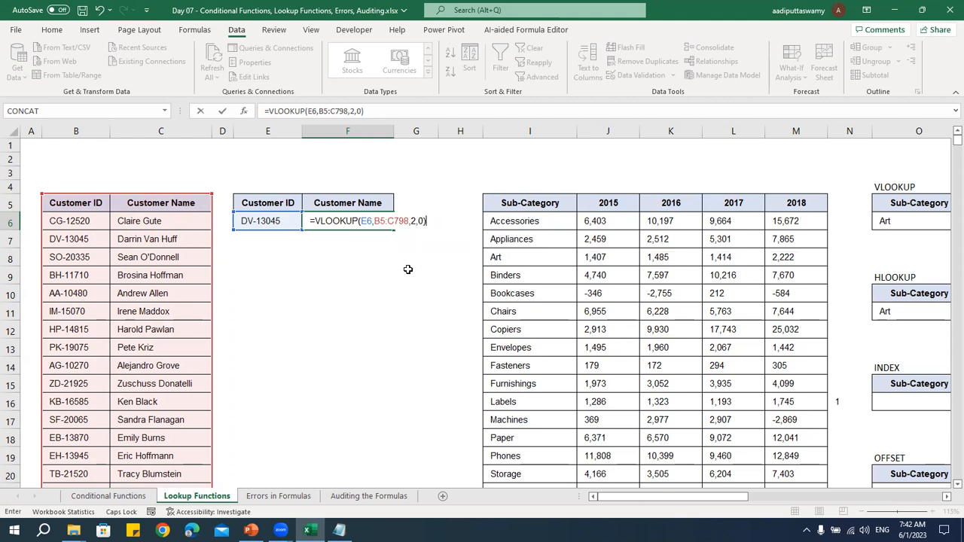
pyautogui.press('Return')
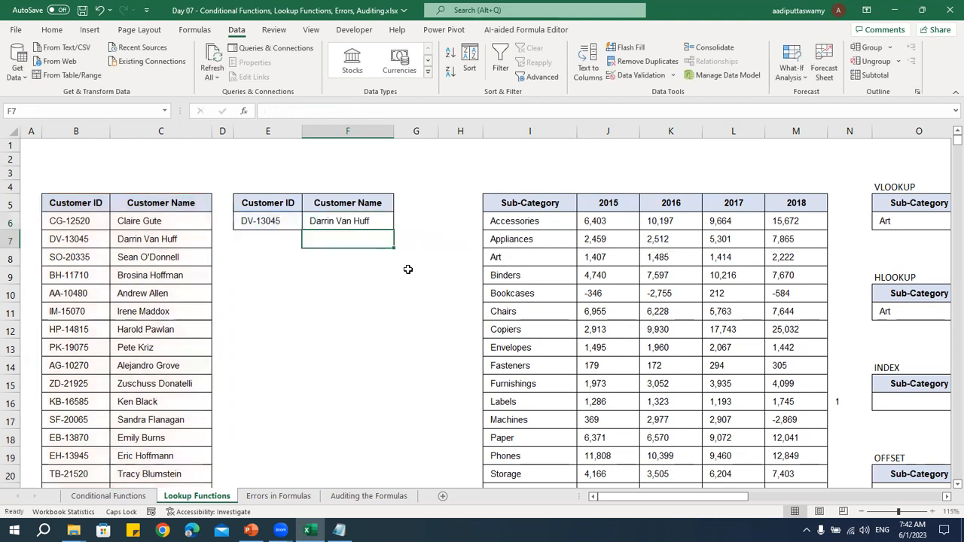
# Copy the customer ID from B14 into E6 to test the VLOOKUP in F6
pyautogui.click(143, 240)
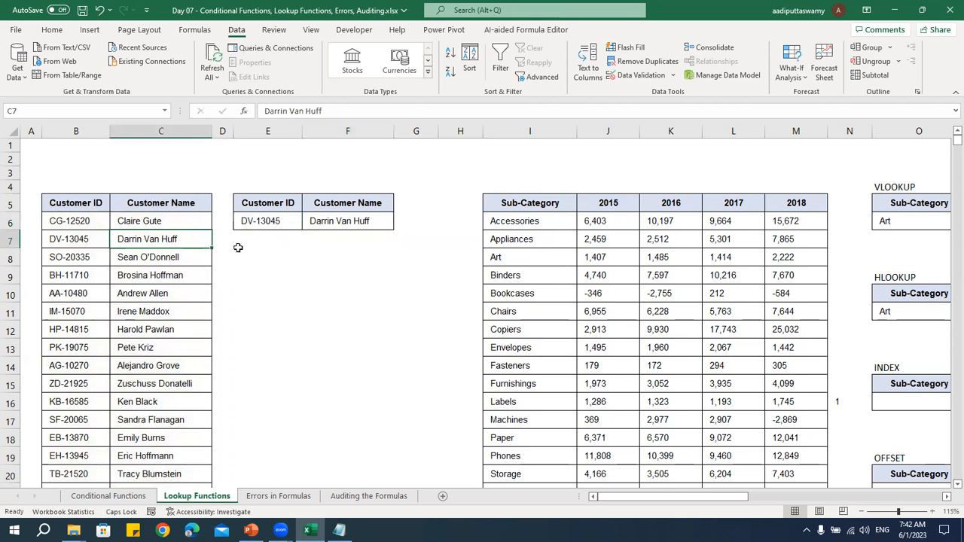
pyautogui.click(96, 364)
pyautogui.hotkey('ctrl', 'c')
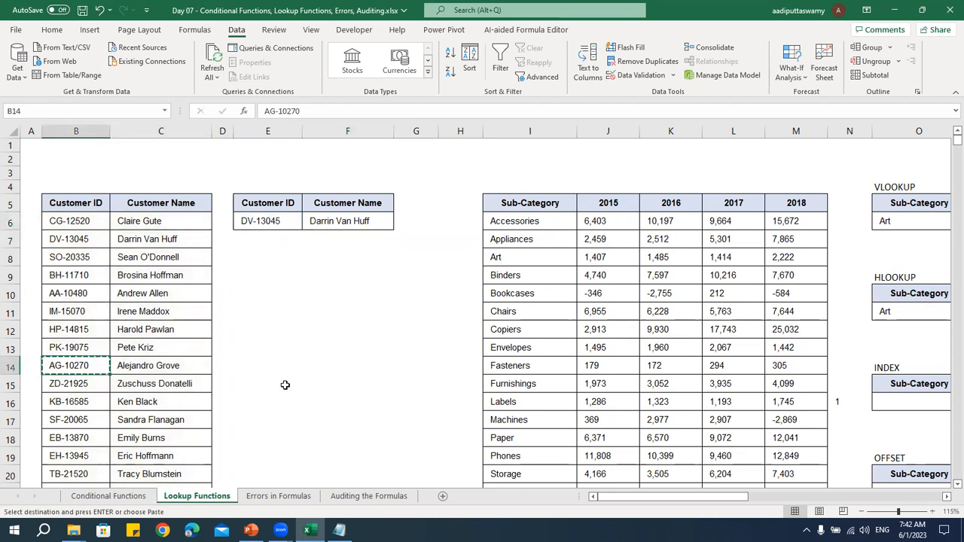
pyautogui.click(276, 219)
pyautogui.hotkey('ctrl', 'v')
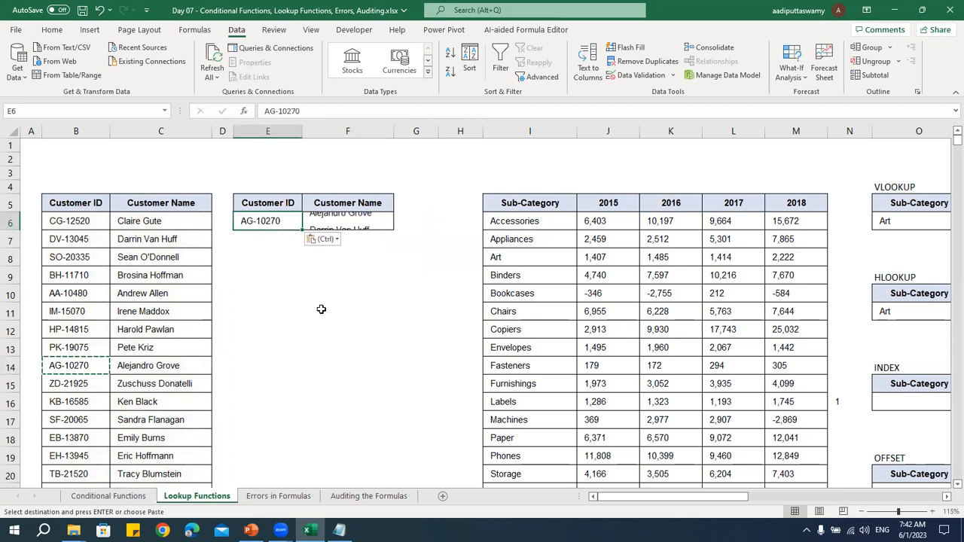
pyautogui.click(355, 219)
# Replace the lookup ID in E6 with a copy of the customer ID in B18
pyautogui.click(78, 435)
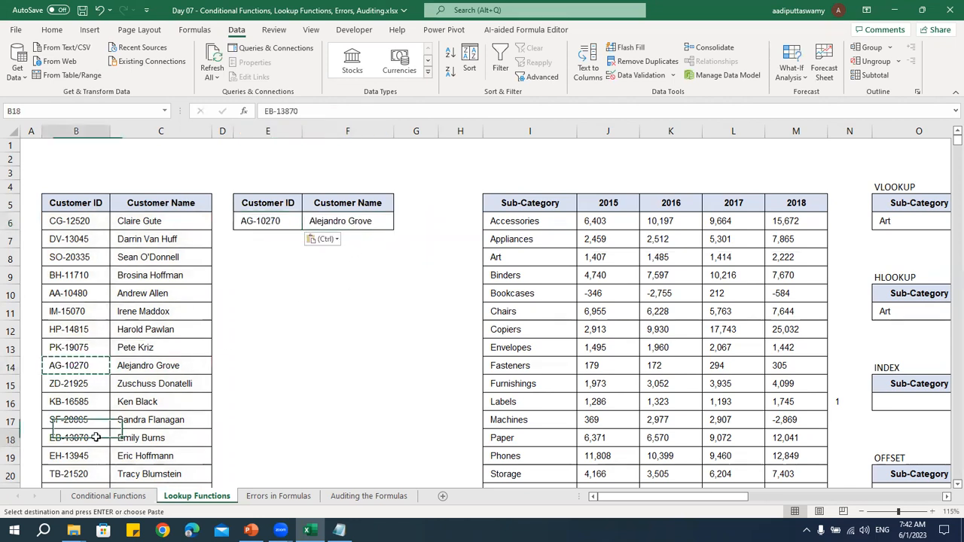
pyautogui.hotkey('ctrl', 'c')
pyautogui.click(289, 221)
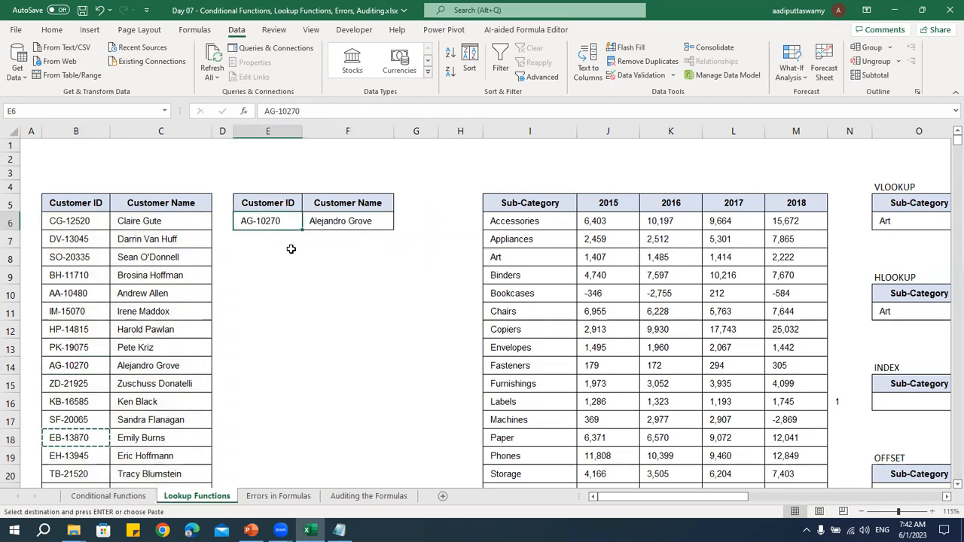
pyautogui.hotkey('ctrl', 'v')
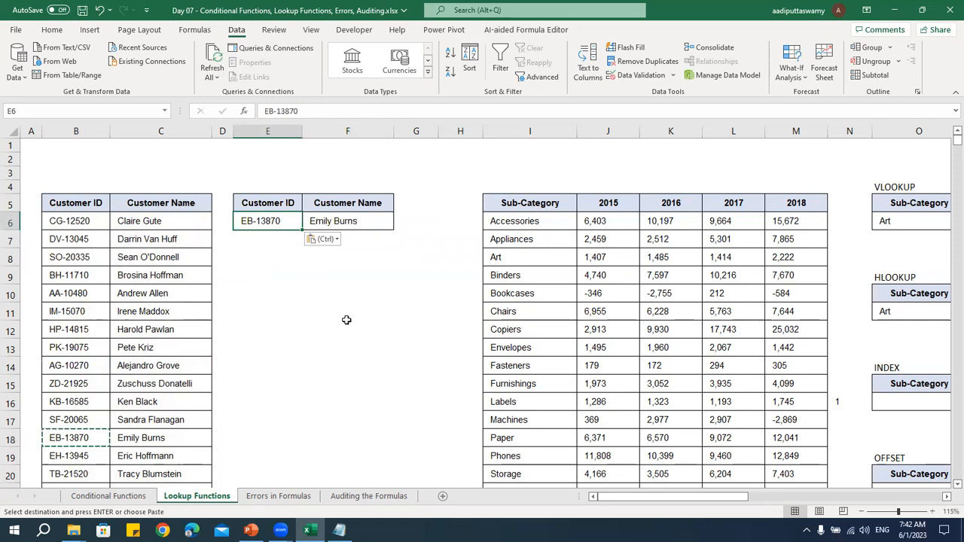
# Replace the lookup ID in E6 with the customer ID from B10 and check the formula in F6
pyautogui.click(93, 293)
pyautogui.hotkey('ctrl', 'c')
pyautogui.click(293, 223)
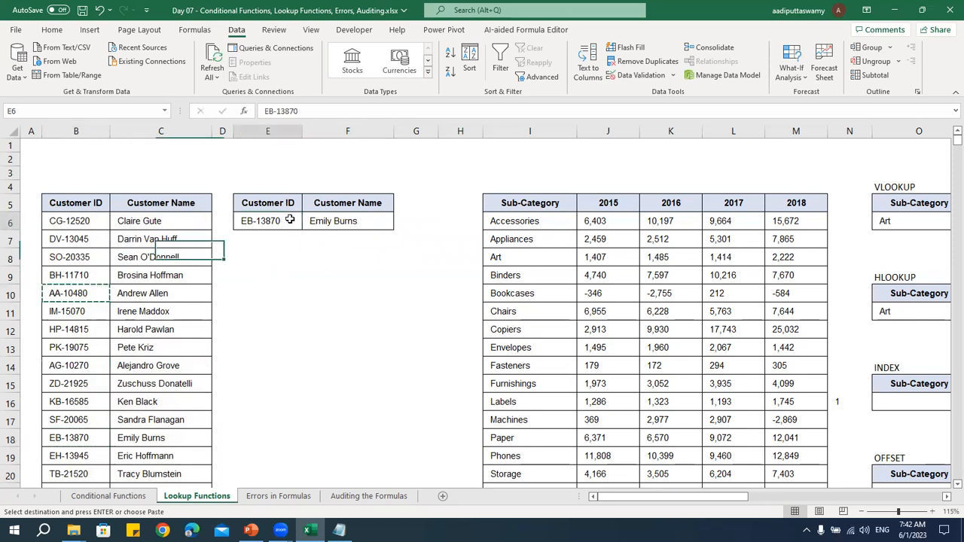
pyautogui.hotkey('ctrl', 'v')
pyautogui.click(362, 221)
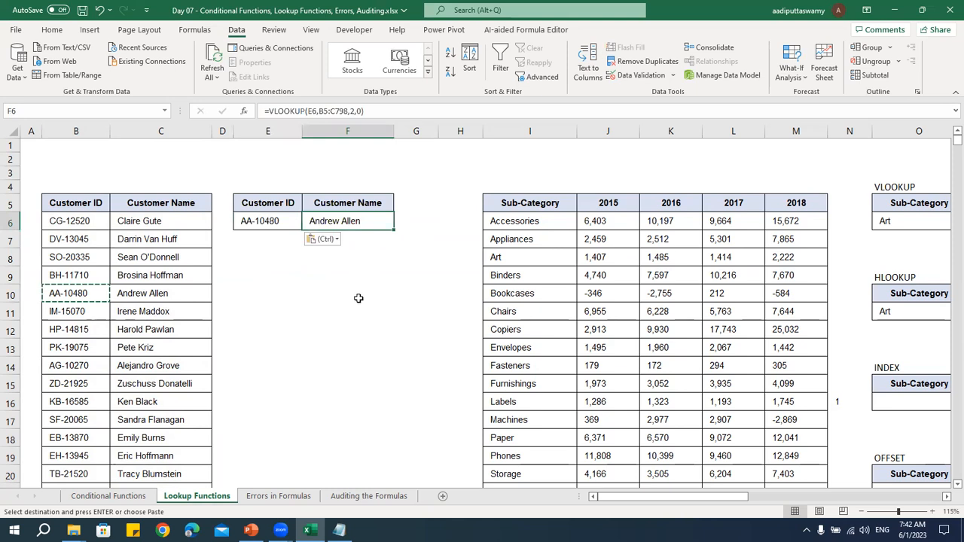
pyautogui.press('Escape')
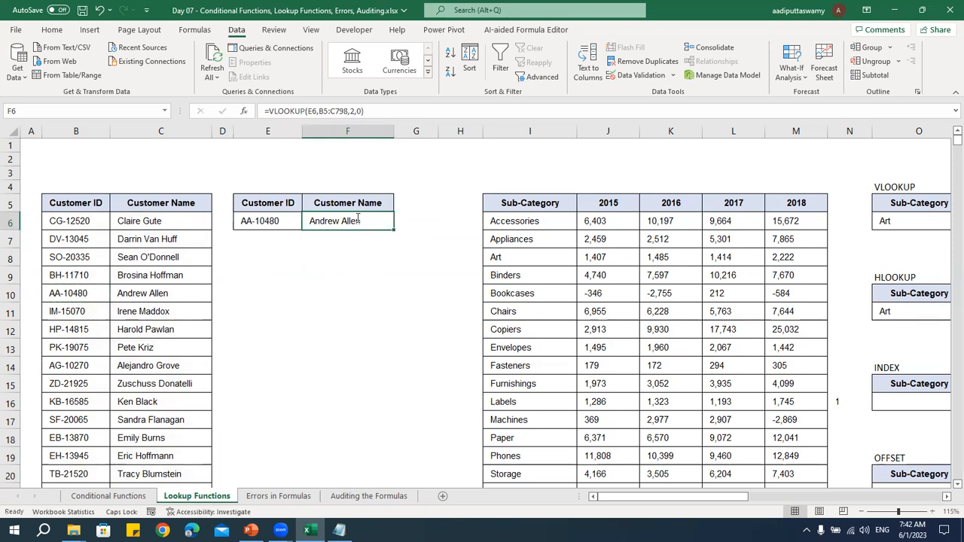
# Review the VLOOKUP arguments in F6 and examine column B as the leftmost column of the lookup table
pyautogui.doubleClick(358, 219)
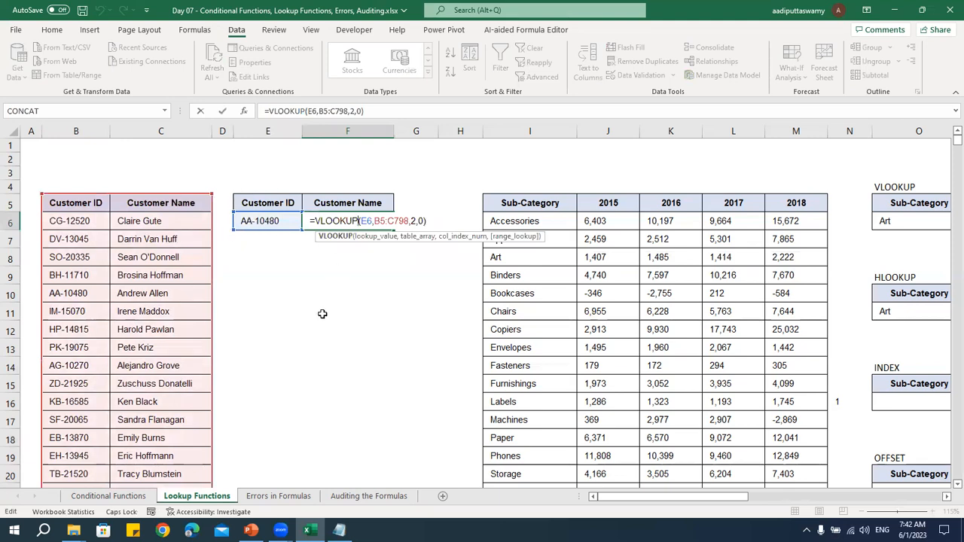
pyautogui.hotkey('ctrl', 'Return')
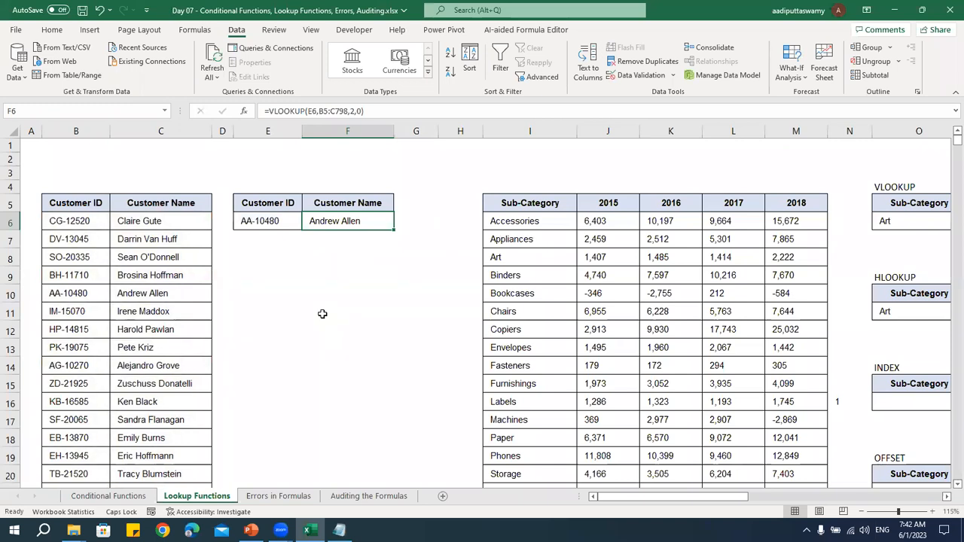
pyautogui.moveTo(75, 202); pyautogui.dragTo(178, 422)
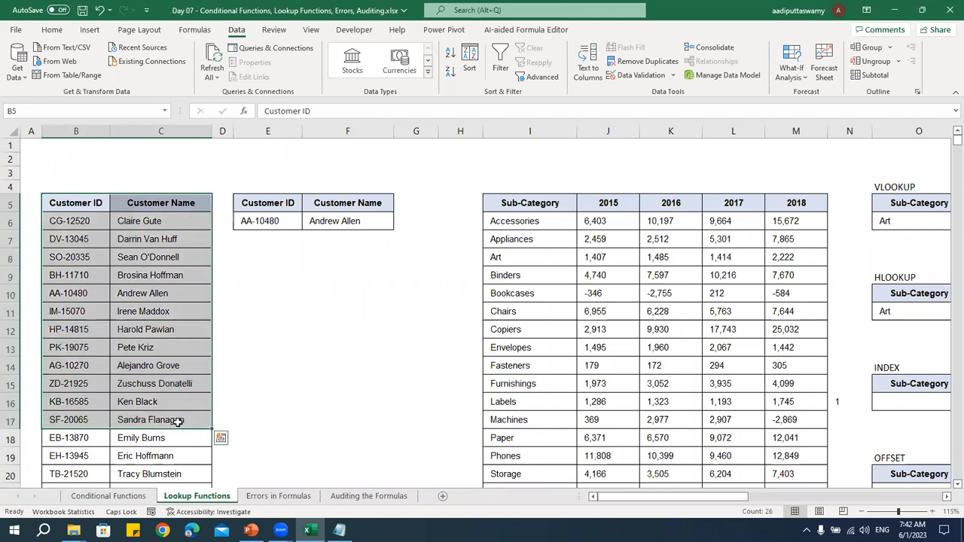
pyautogui.click(267, 218)
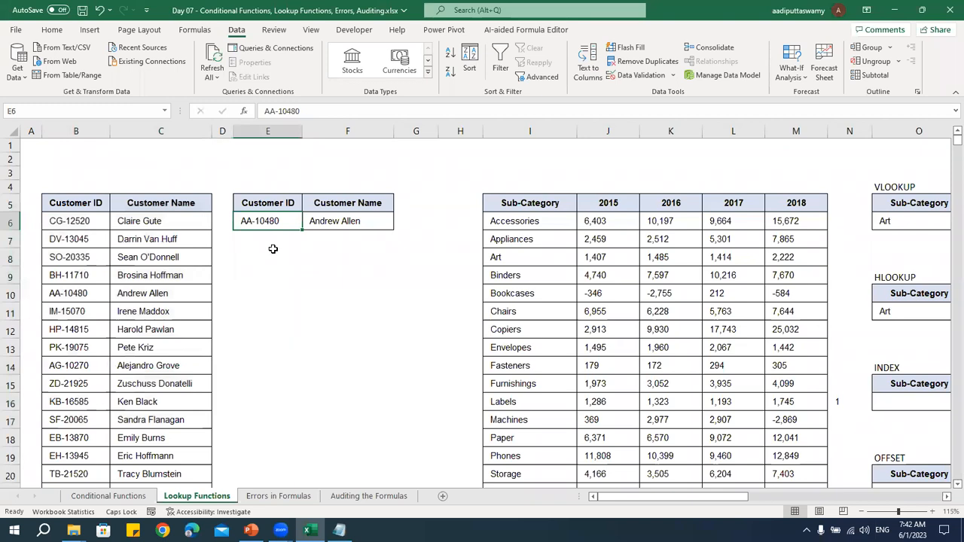
pyautogui.click(72, 131)
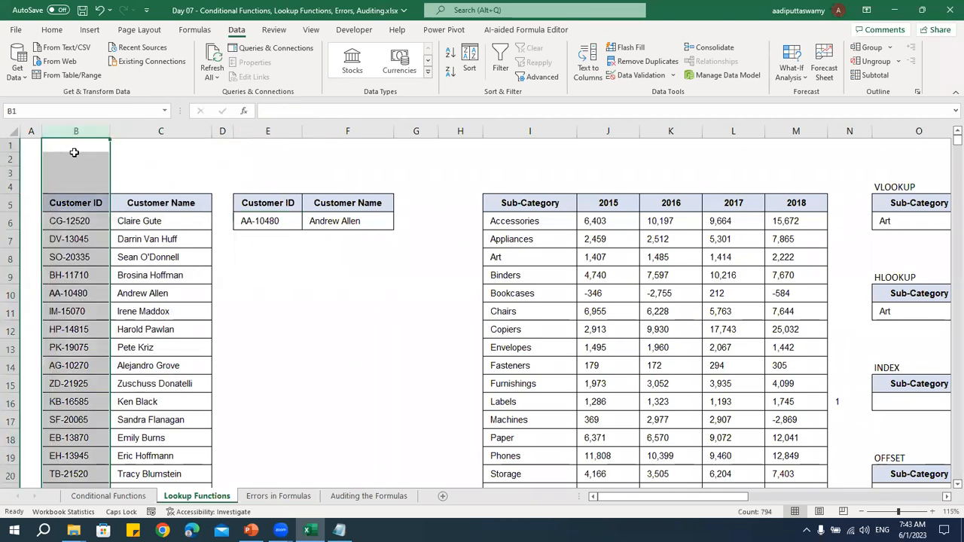
pyautogui.click(257, 220)
pyautogui.click(93, 131)
pyautogui.moveTo(83, 204); pyautogui.dragTo(151, 383)
pyautogui.moveTo(96, 208); pyautogui.dragTo(160, 399)
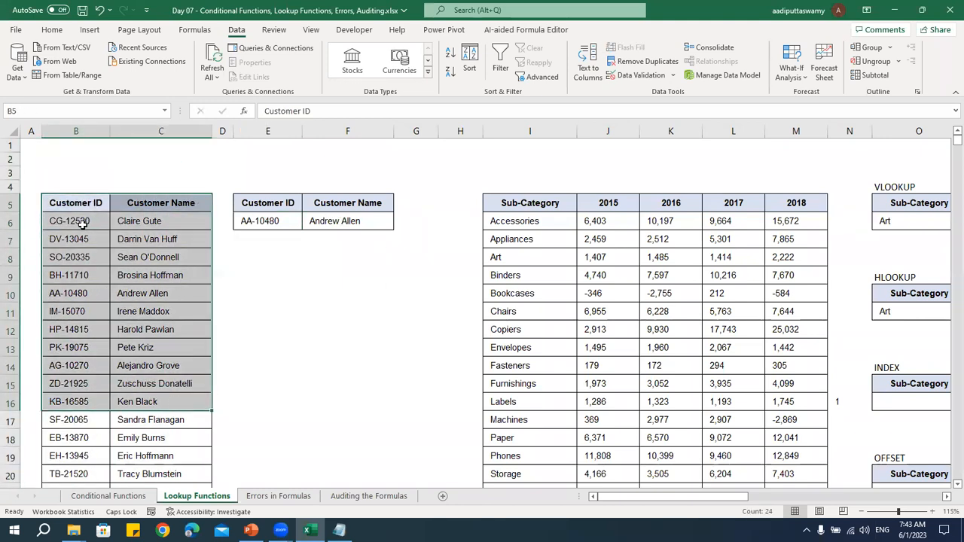
pyautogui.click(76, 131)
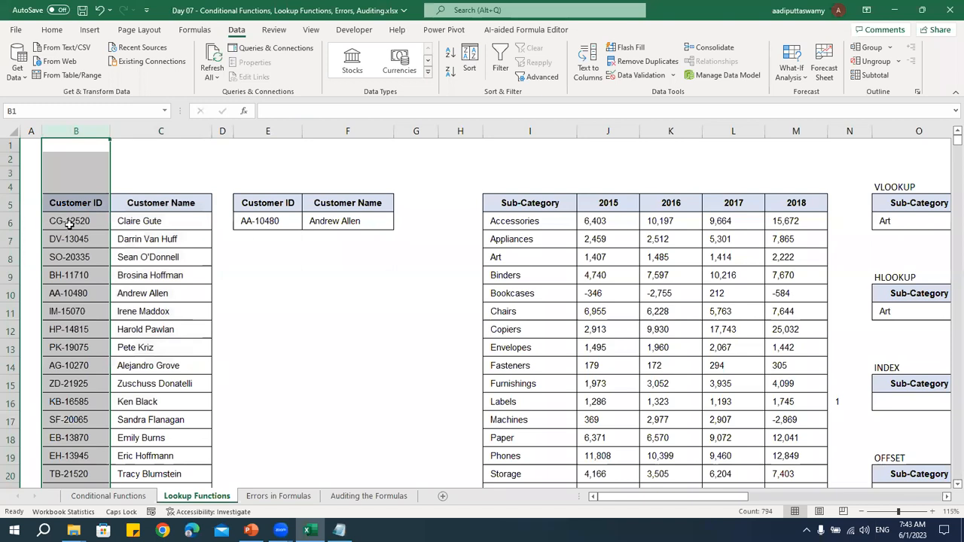
pyautogui.moveTo(74, 205); pyautogui.dragTo(83, 349)
pyautogui.moveTo(142, 242); pyautogui.dragTo(380, 243)
pyautogui.click(265, 296)
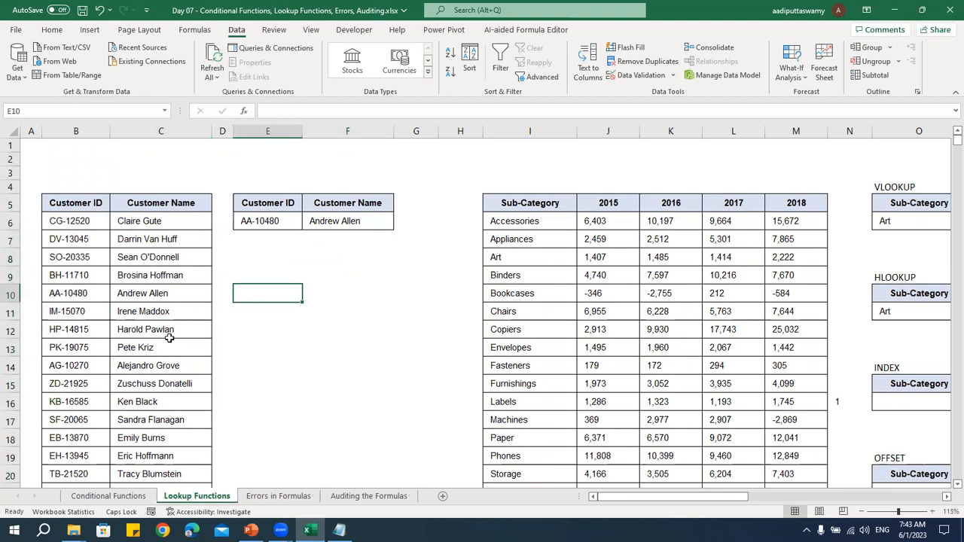
pyautogui.click(77, 133)
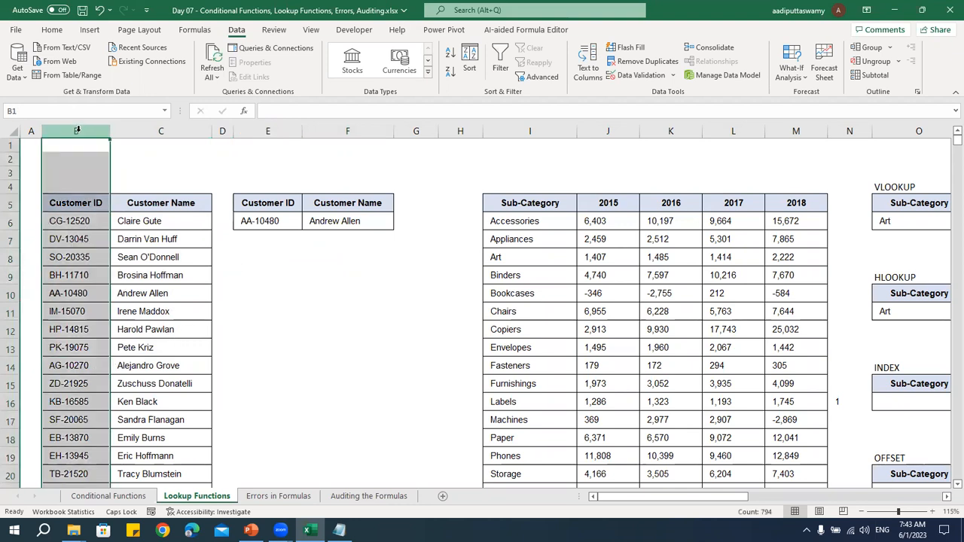
# Replace the lookup ID in E6 with a copy of the customer ID in B16
pyautogui.click(89, 401)
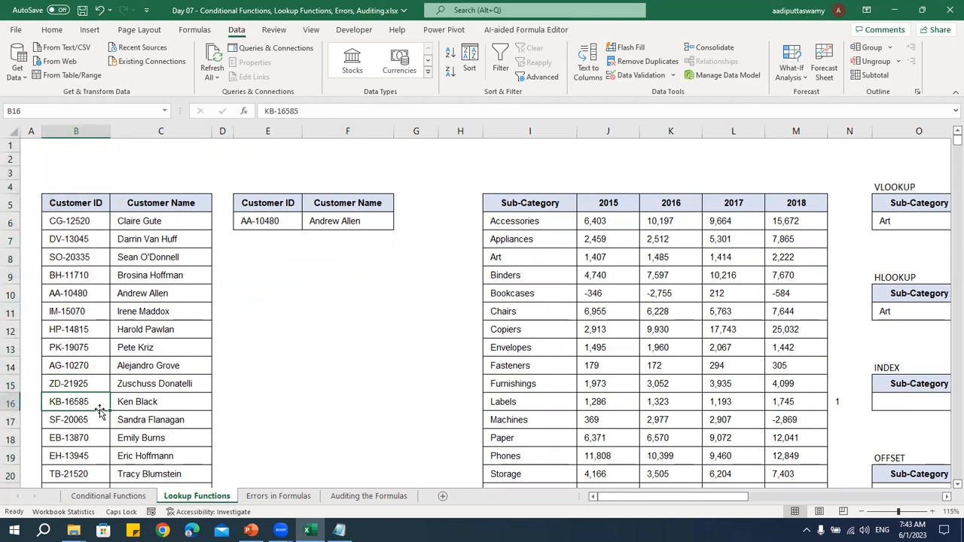
pyautogui.hotkey('ctrl', 'c')
pyautogui.click(271, 221)
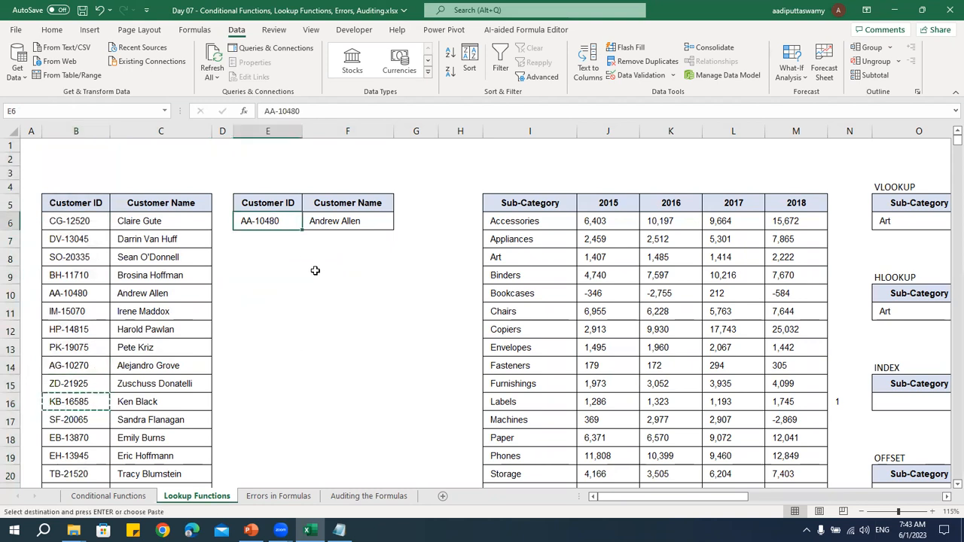
pyautogui.hotkey('ctrl', 'v')
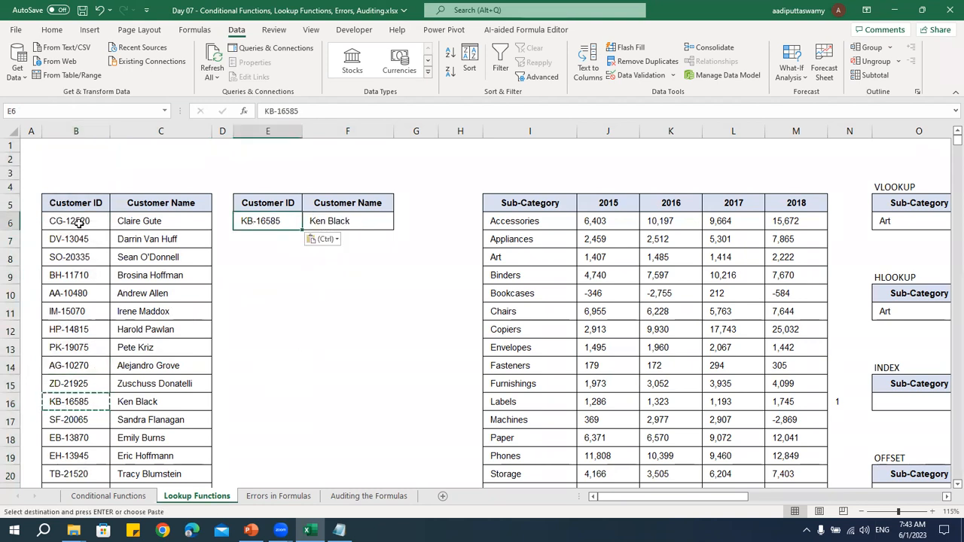
# Duplicate the customer ID from B16 into B7 and check which matching row the VLOOKUP returns
pyautogui.click(79, 222)
pyautogui.click(86, 240)
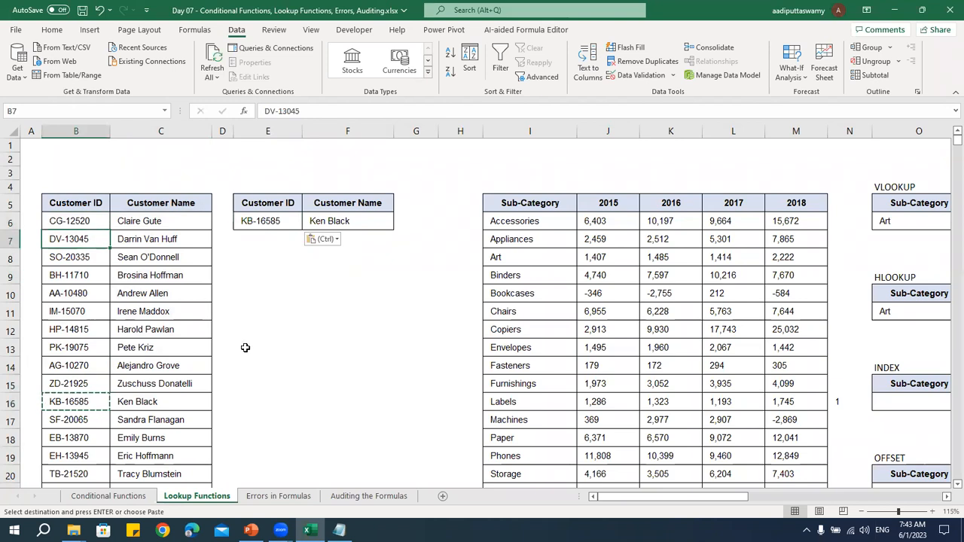
pyautogui.hotkey('ctrl', 'v')
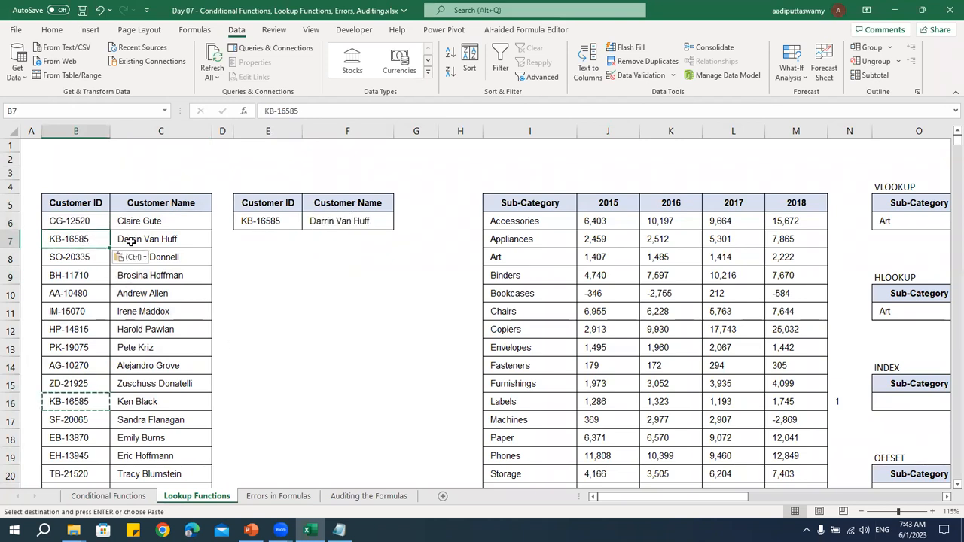
pyautogui.keyDown('shift'); pyautogui.click(130, 240); pyautogui.keyUp('shift')
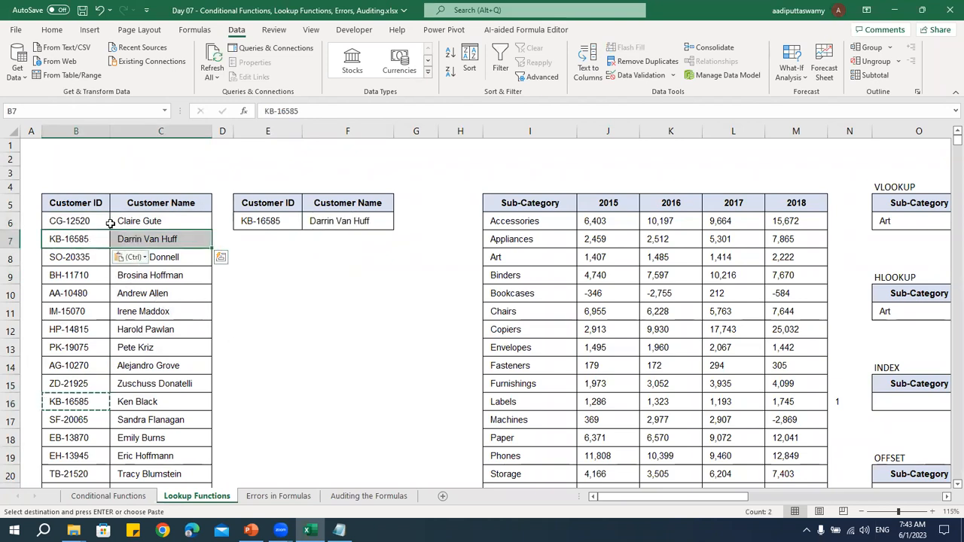
pyautogui.click(81, 221)
pyautogui.keyDown('shift'); pyautogui.click(73, 312); pyautogui.keyUp('shift')
pyautogui.click(73, 239)
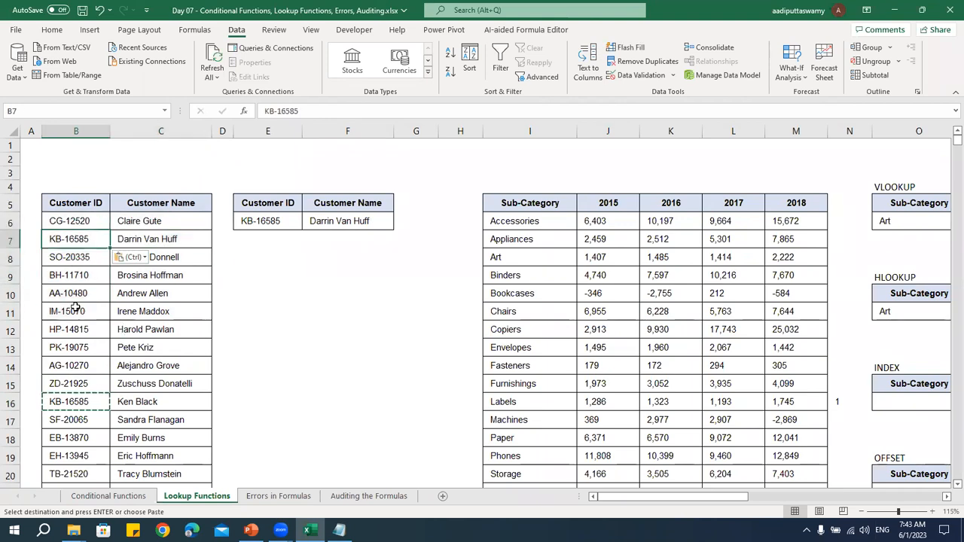
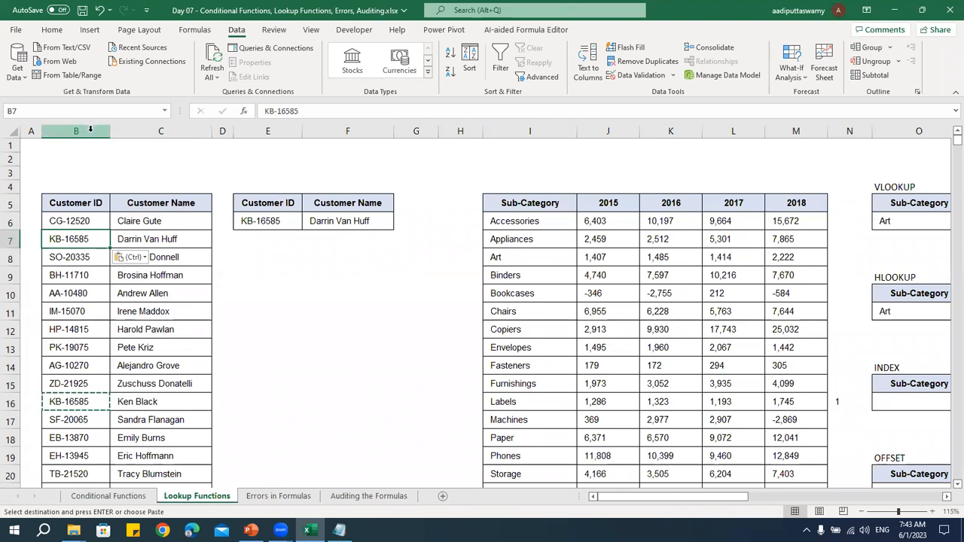
# Undo the duplicate customer ID pasted in B7
pyautogui.click(91, 130)
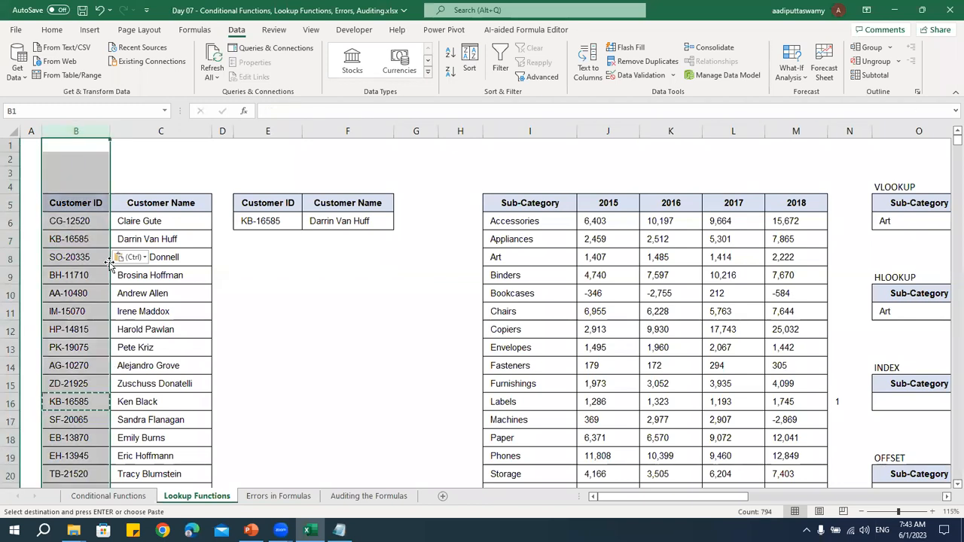
pyautogui.click(148, 315)
pyautogui.hotkey('ctrl', 'z')
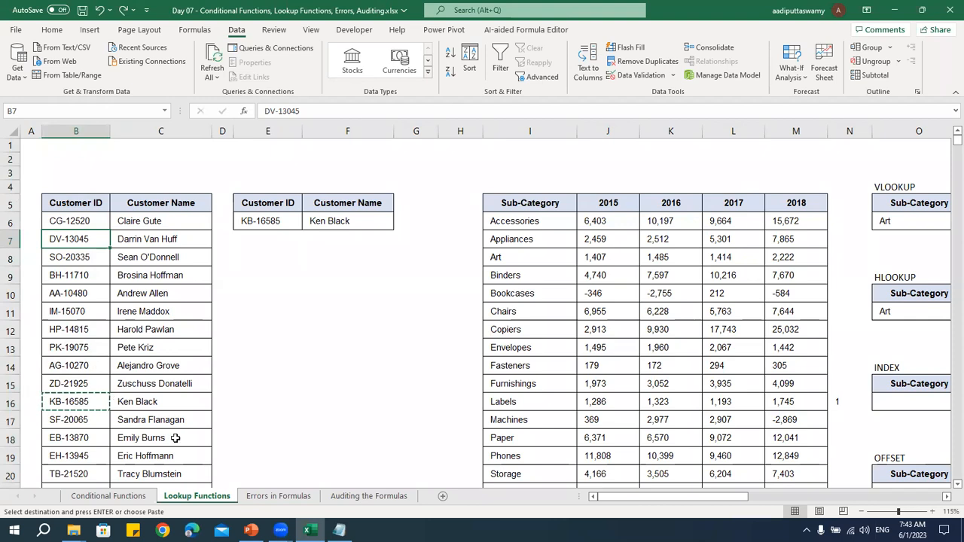
# Review the VLOOKUP, HLOOKUP, INDEX and OFFSET practice tables in columns O to S, including the empty VLOOKUP cells
pyautogui.moveTo(947, 501); pyautogui.dragTo(947, 501)
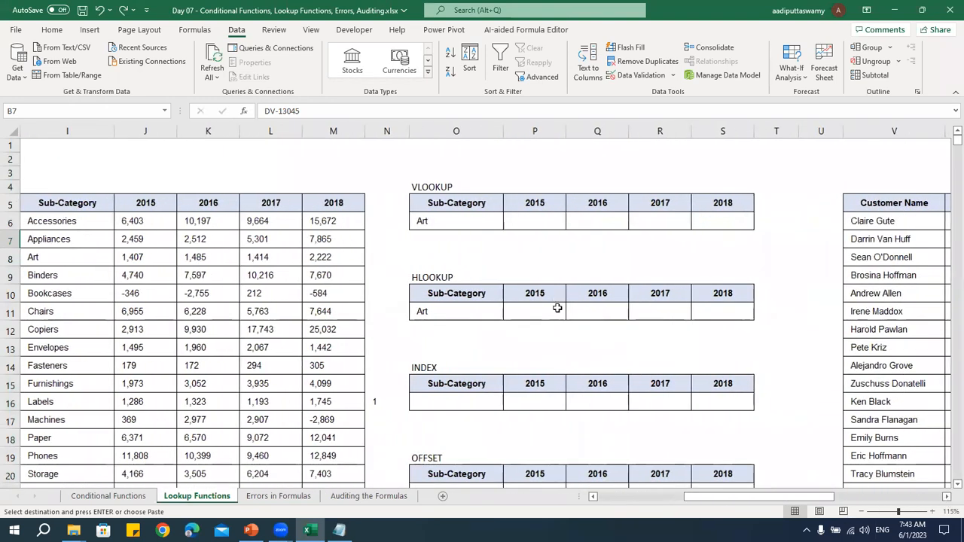
pyautogui.scroll(-3, 557, 294)
pyautogui.scroll(3, 562, 302)
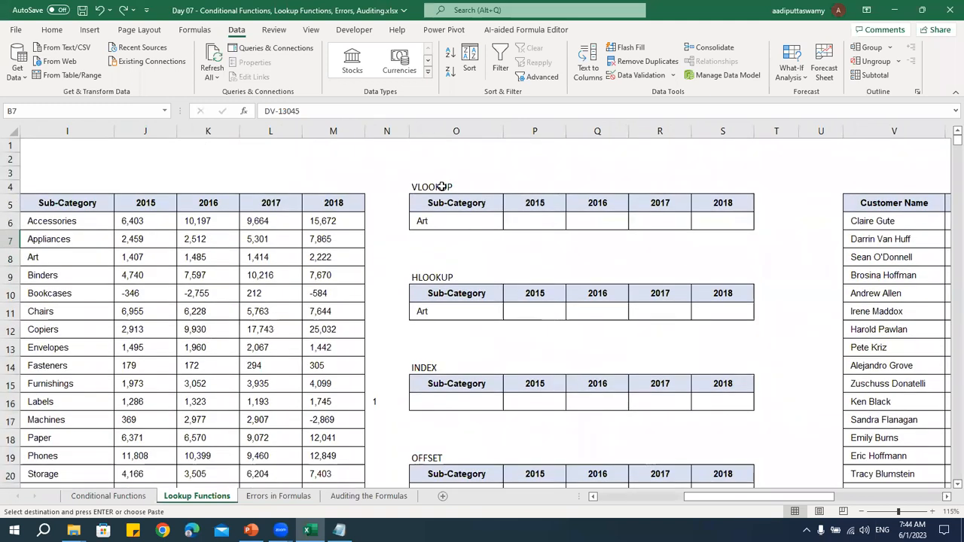
pyautogui.click(442, 187)
pyautogui.click(447, 277)
pyautogui.click(443, 368)
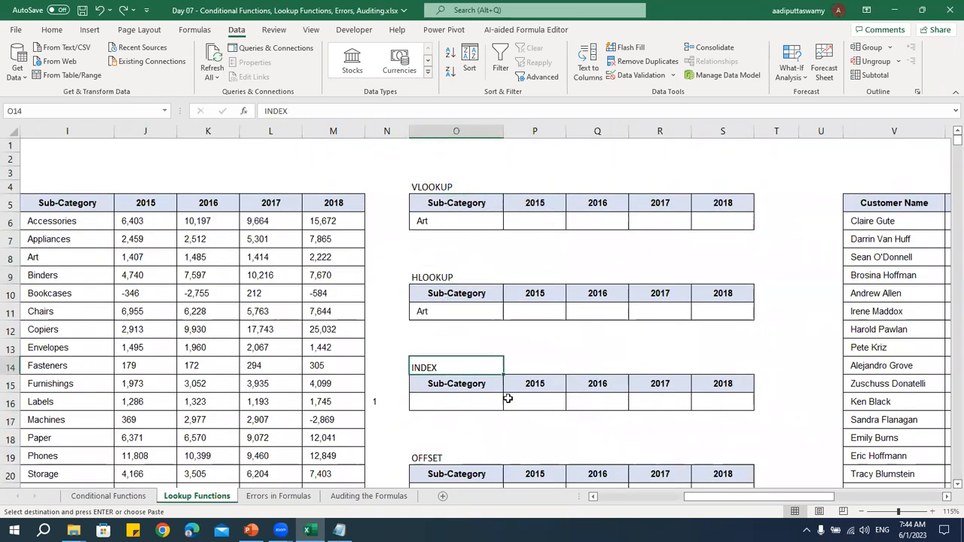
pyautogui.click(444, 460)
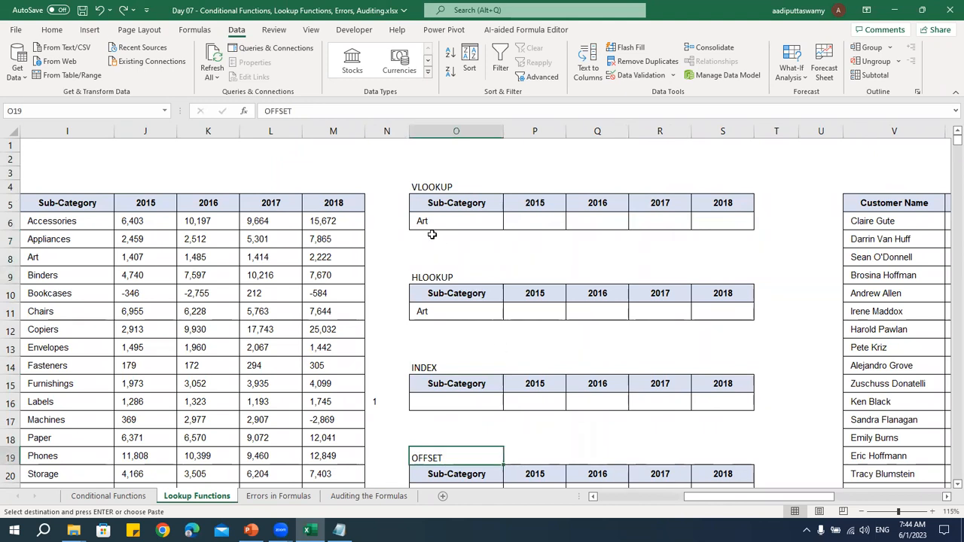
pyautogui.moveTo(444, 209); pyautogui.dragTo(736, 218)
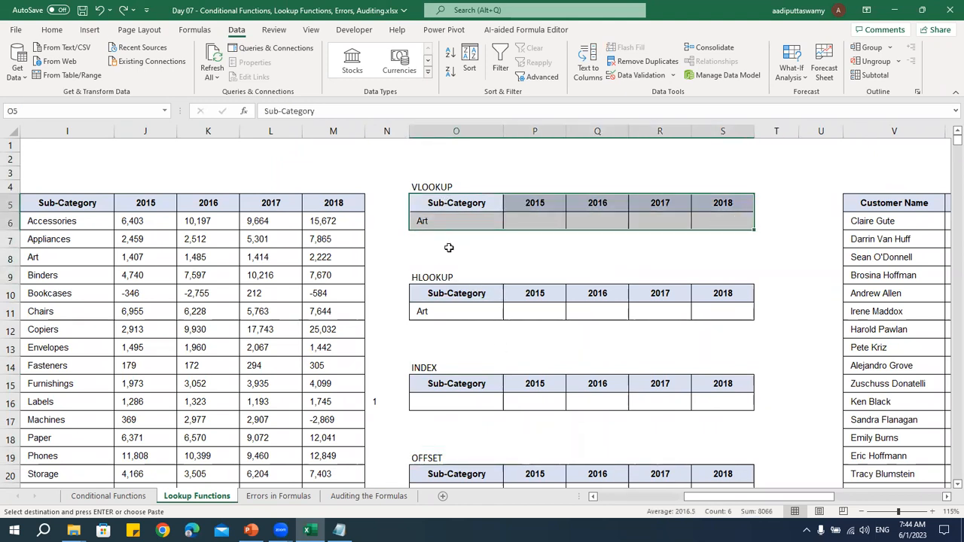
pyautogui.click(449, 248)
pyautogui.click(538, 221)
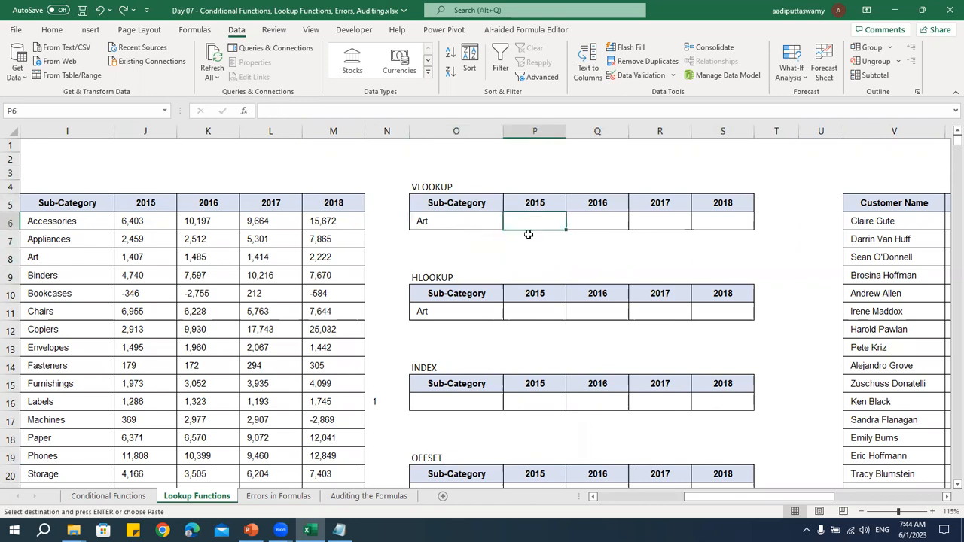
# Compare the source table's Sub-Category and 2015 to 2018 headers with the VLOOKUP table, and locate Art in column I
pyautogui.click(62, 204)
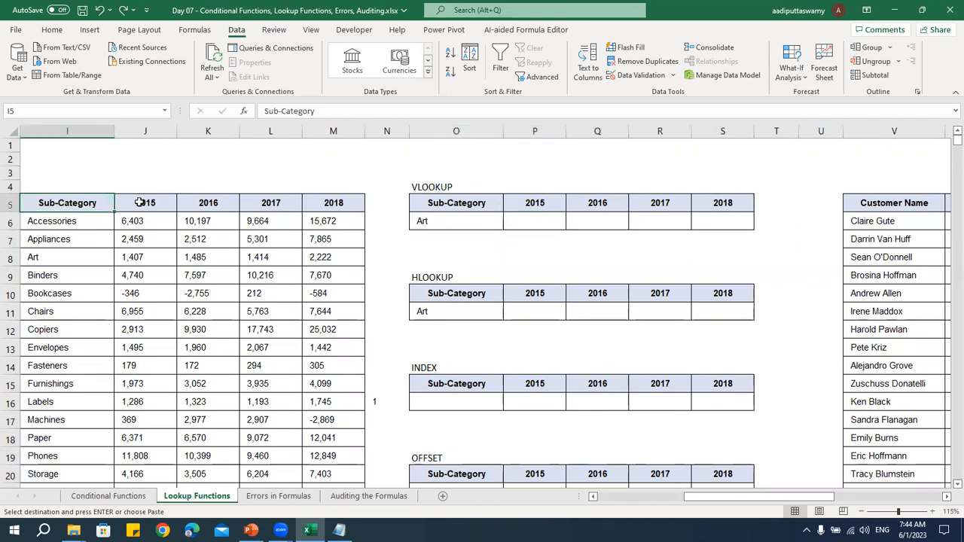
pyautogui.click(139, 204)
pyautogui.click(215, 204)
pyautogui.click(277, 205)
pyautogui.click(344, 207)
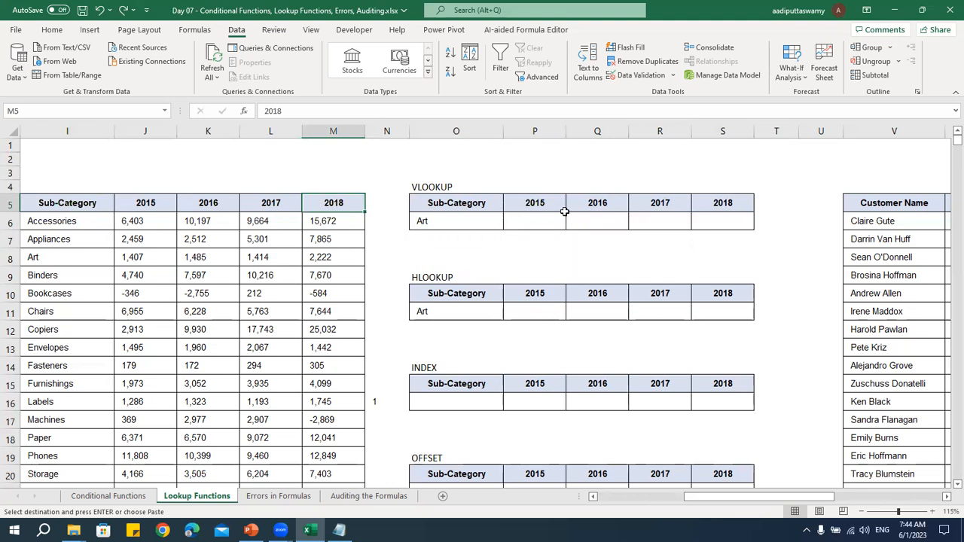
pyautogui.click(537, 204)
pyautogui.moveTo(537, 205); pyautogui.dragTo(706, 212)
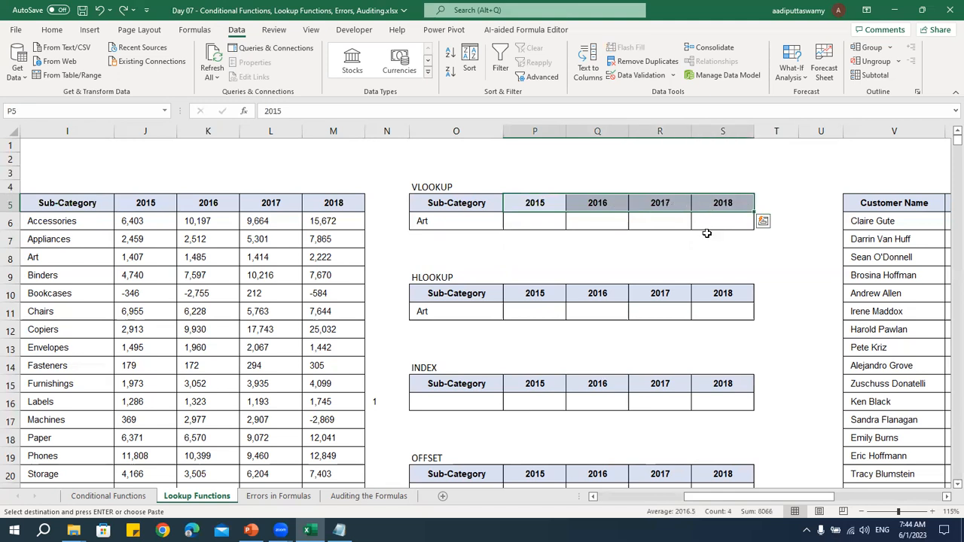
pyautogui.click(467, 217)
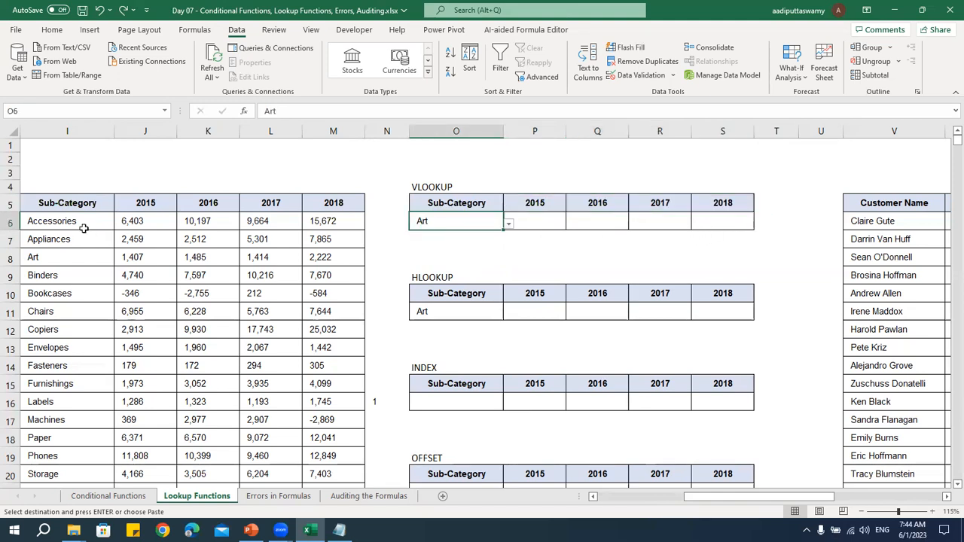
pyautogui.moveTo(84, 221); pyautogui.dragTo(81, 253)
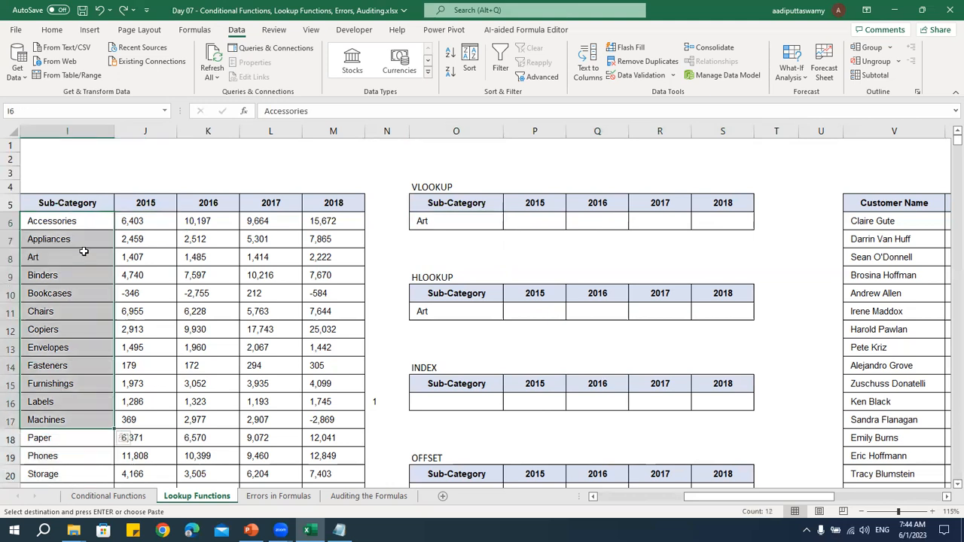
pyautogui.click(75, 257)
# Start a VLOOKUP formula in P6 with the absolute reference $O$6 as the lookup value
pyautogui.click(522, 226)
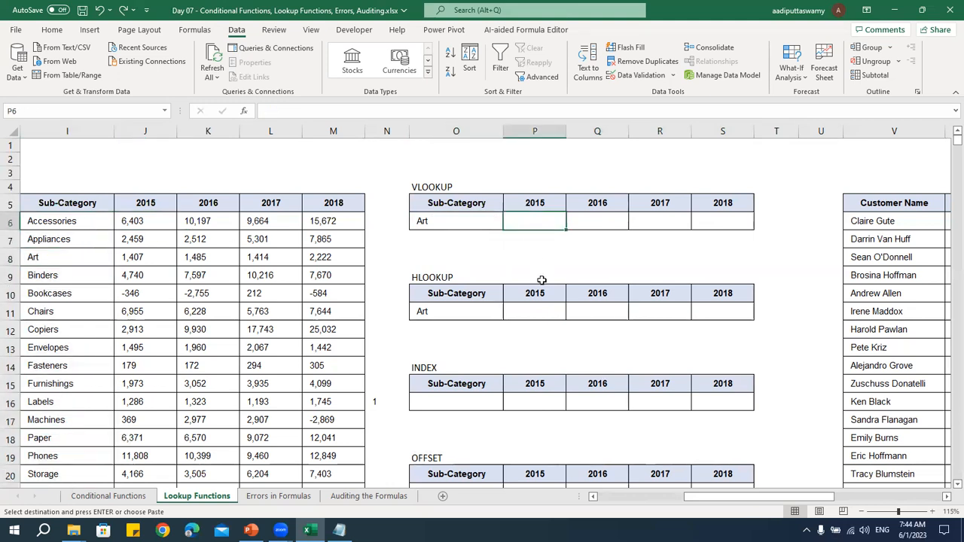
pyautogui.write('=VLOOKUP(')
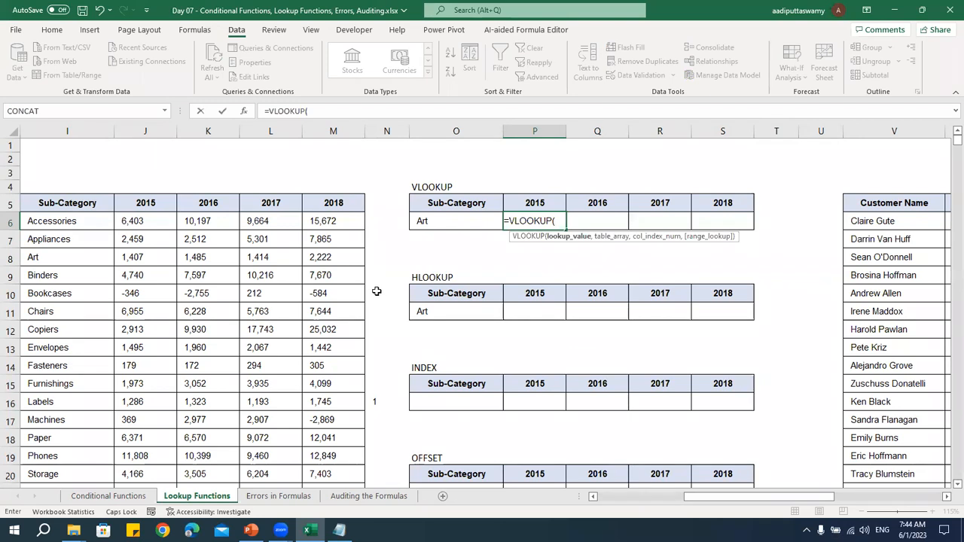
pyautogui.click(471, 223)
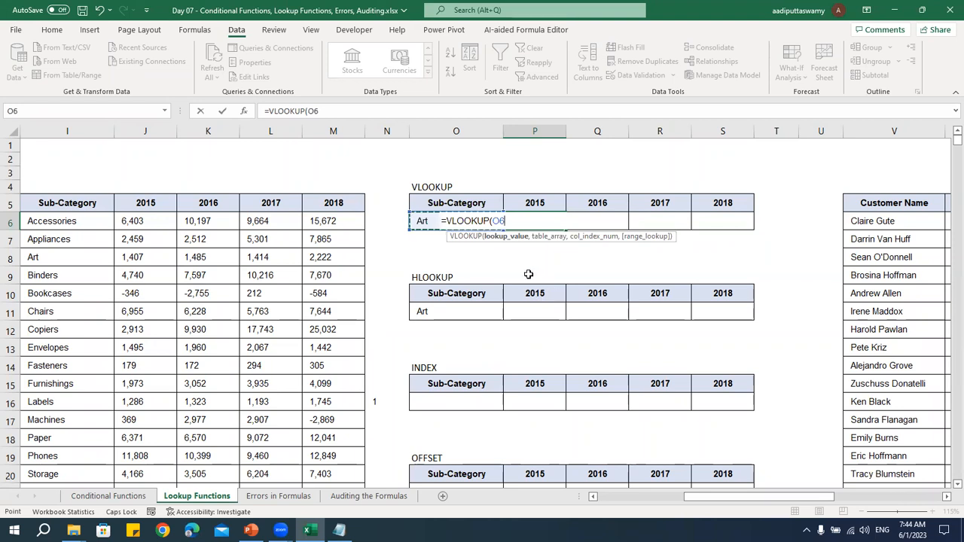
pyautogui.press('F4')
pyautogui.write(',')
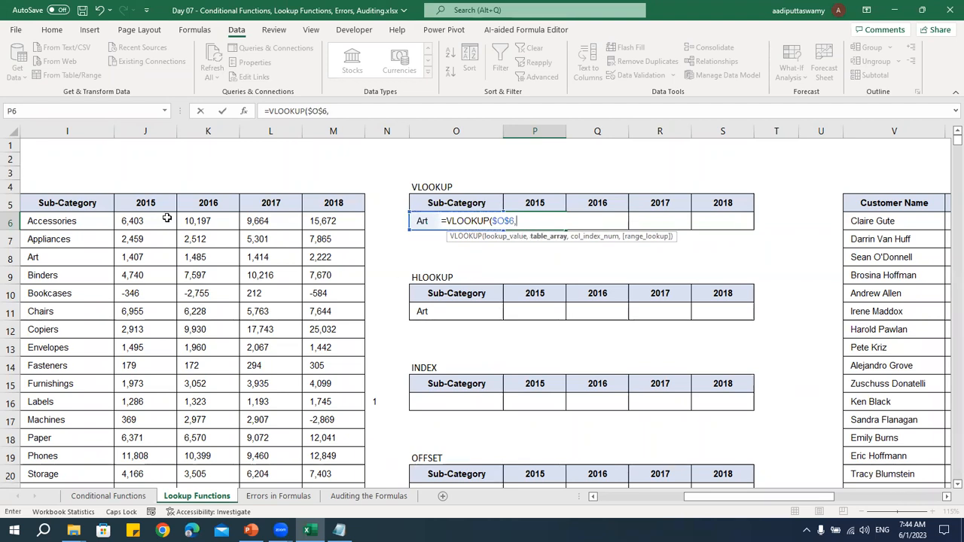
# Complete the P6 VLOOKUP with table array $I$5:$M$22, column index 2 and exact match 0
pyautogui.moveTo(81, 205); pyautogui.dragTo(343, 488)
pyautogui.press('F4')
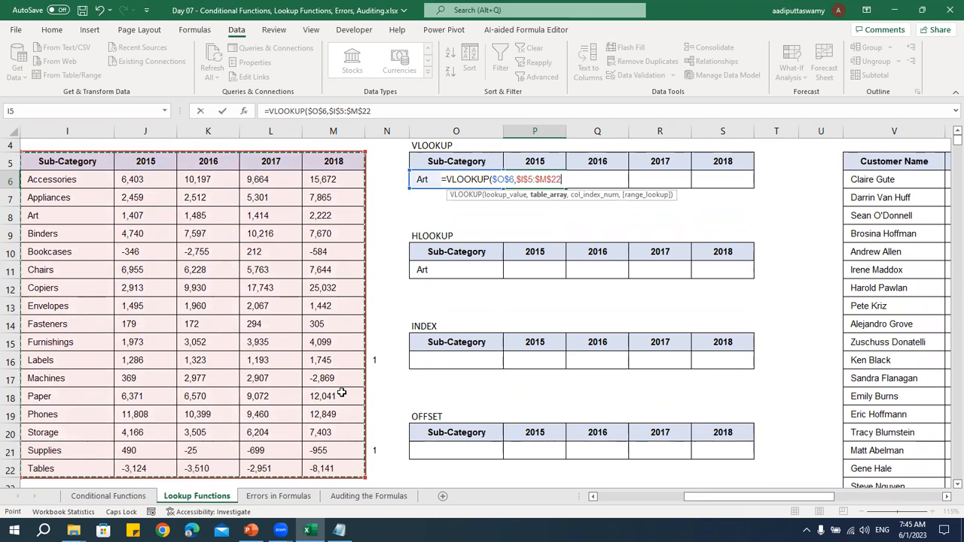
pyautogui.write(',2')
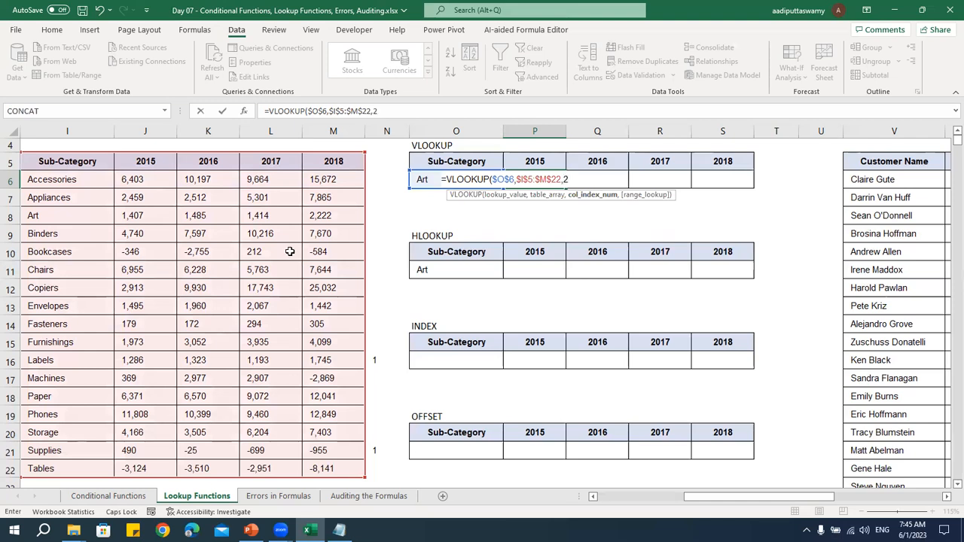
pyautogui.write(',0')
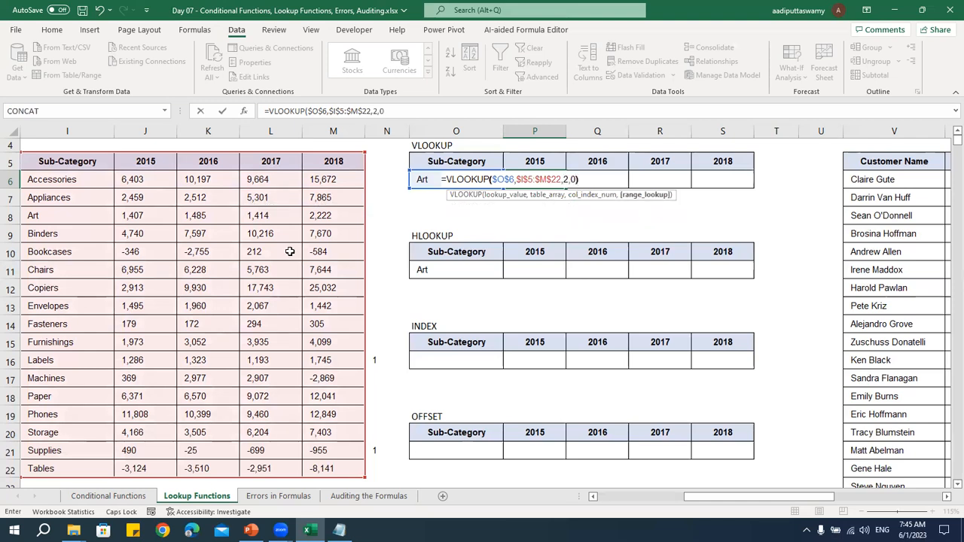
pyautogui.write(')')
pyautogui.press('Return')
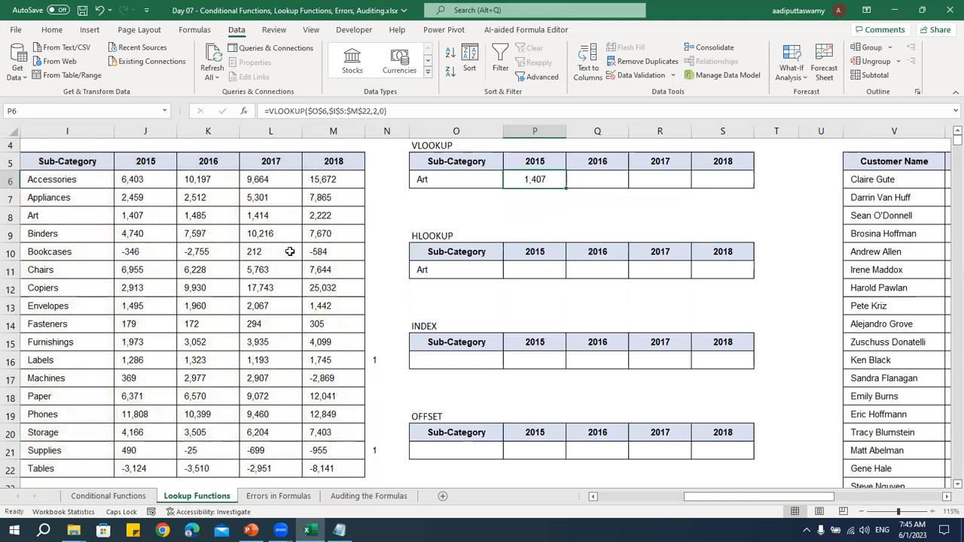
# Check Art's 2015 value in the source table and fill the P6 formula across to S6
pyautogui.click(130, 220)
pyautogui.click(554, 182)
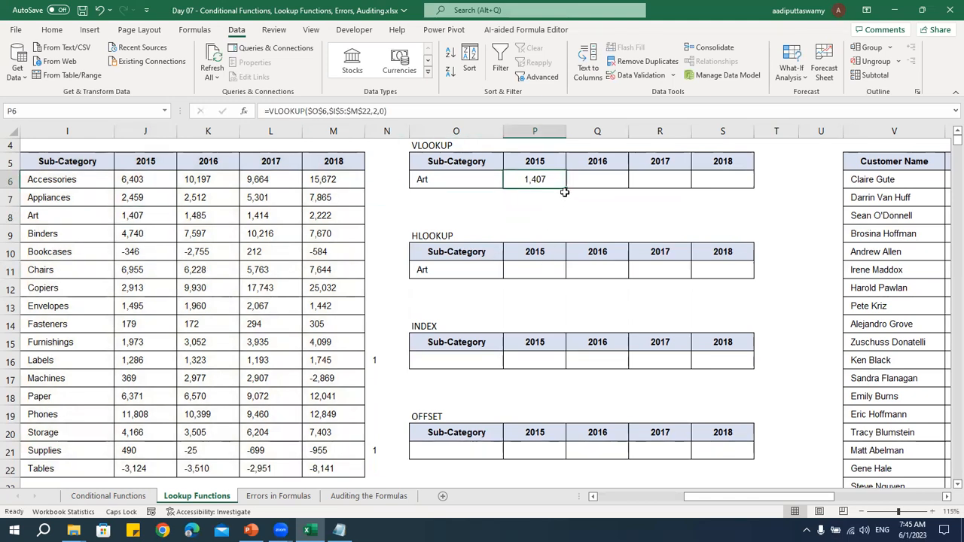
pyautogui.moveTo(567, 188); pyautogui.dragTo(746, 187)
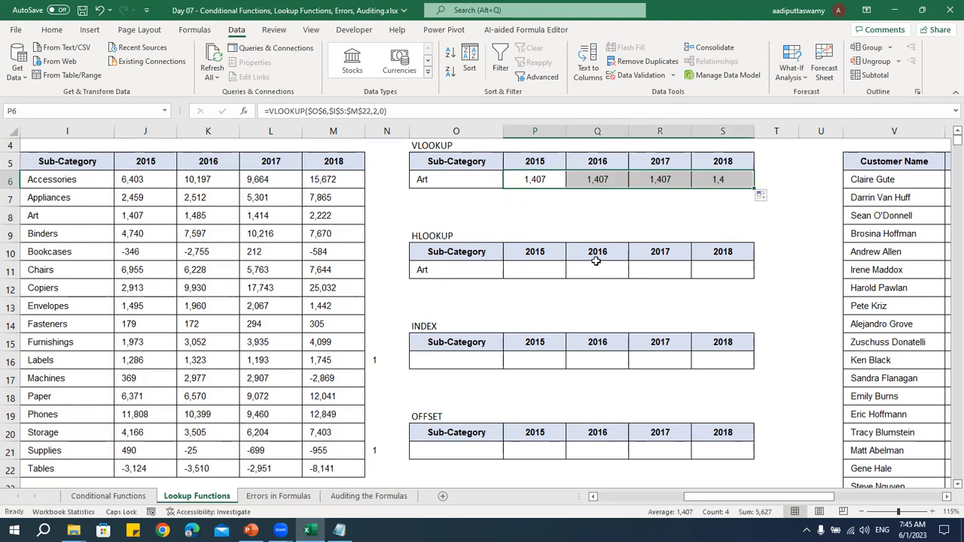
# Inspect the column index in P6 and set the one in the 2016 formula in Q6 to 3
pyautogui.doubleClick(563, 186)
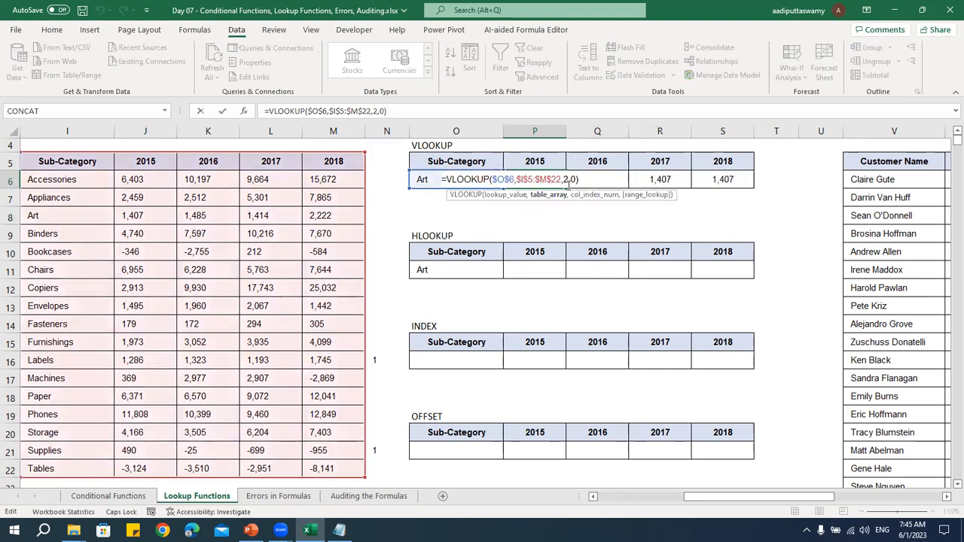
pyautogui.click(607, 180)
pyautogui.doubleClick(606, 179)
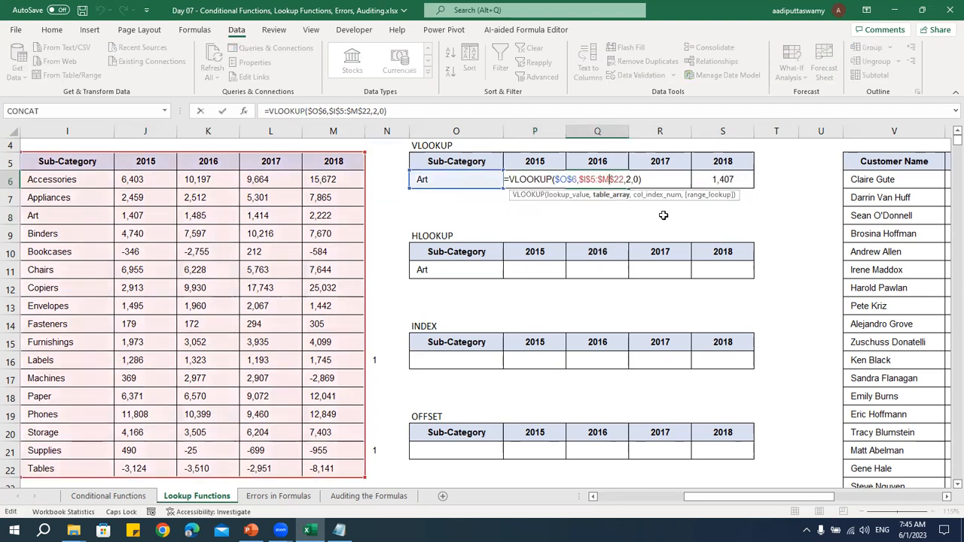
pyautogui.doubleClick(628, 179)
pyautogui.write('3')
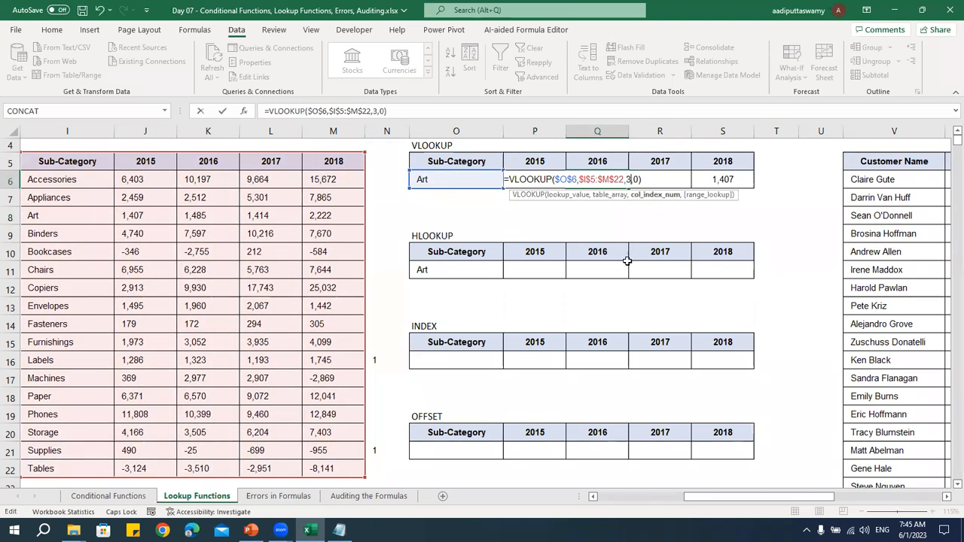
pyautogui.press('Return')
# Set the VLOOKUP column index to 4 in R6 and 5 in S6, and review the row's results
pyautogui.doubleClick(681, 181)
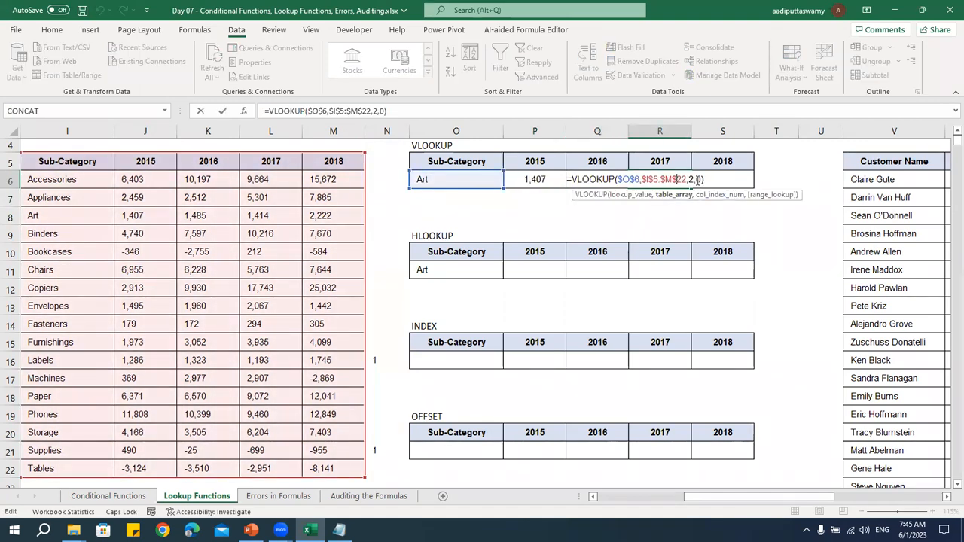
pyautogui.doubleClick(692, 180)
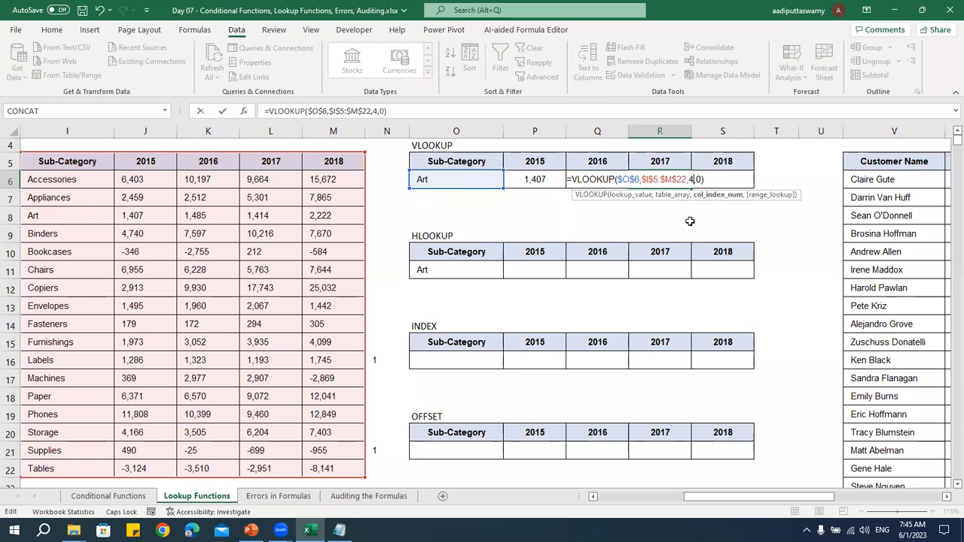
pyautogui.press('Return')
pyautogui.doubleClick(728, 179)
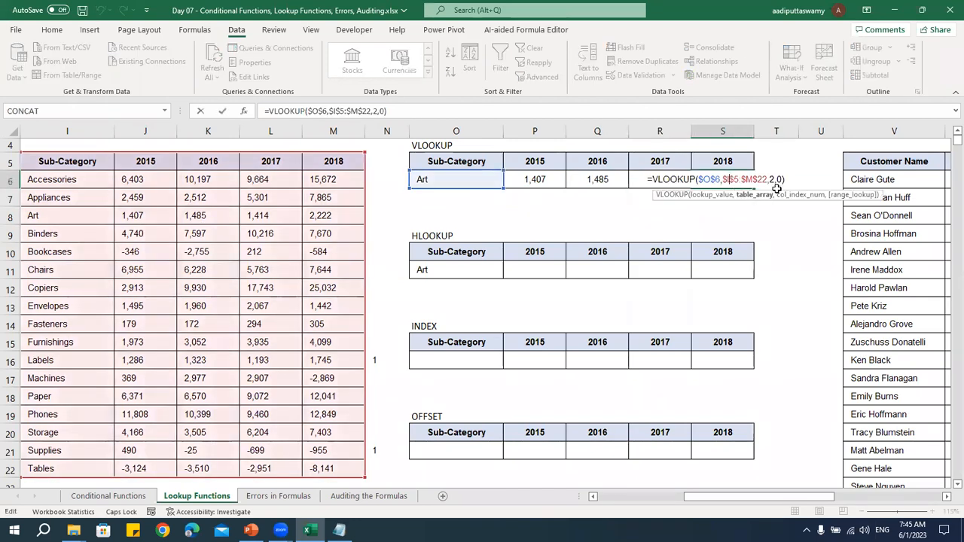
pyautogui.doubleClick(772, 180)
pyautogui.write('5')
pyautogui.press('Return')
pyautogui.moveTo(544, 180); pyautogui.dragTo(606, 179)
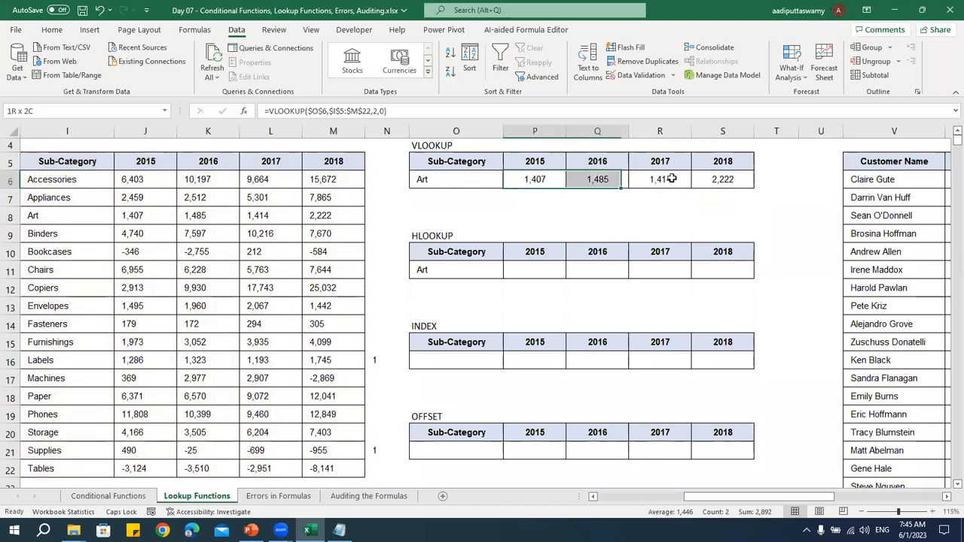
pyautogui.moveTo(672, 179); pyautogui.dragTo(695, 183)
# Change the VLOOKUP table's sub-category in O6 to Accessories
pyautogui.click(480, 178)
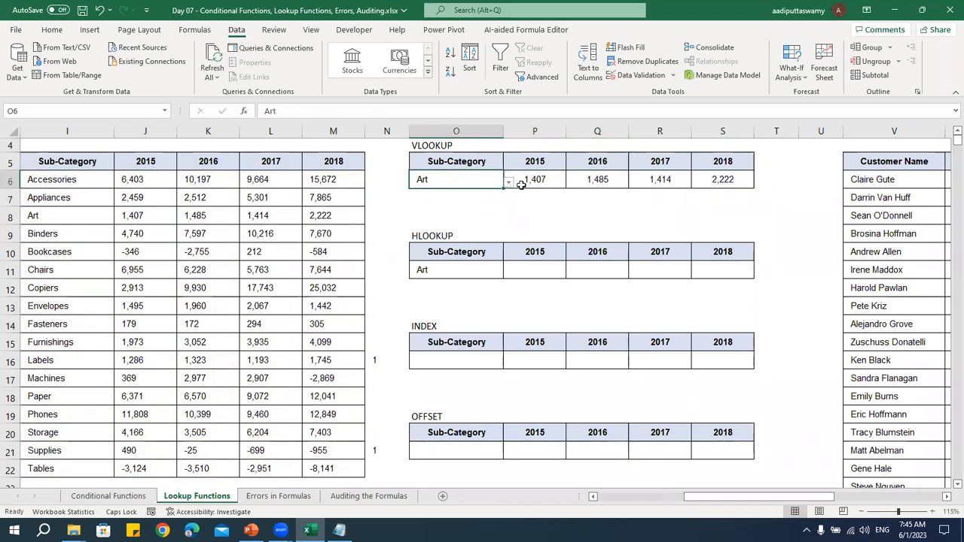
pyautogui.click(510, 182)
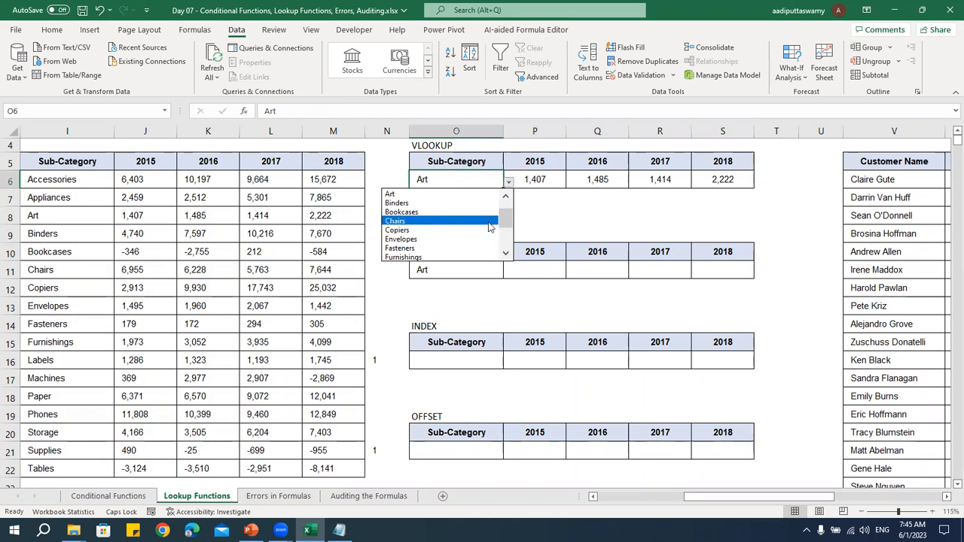
pyautogui.scroll(1, 498, 223)
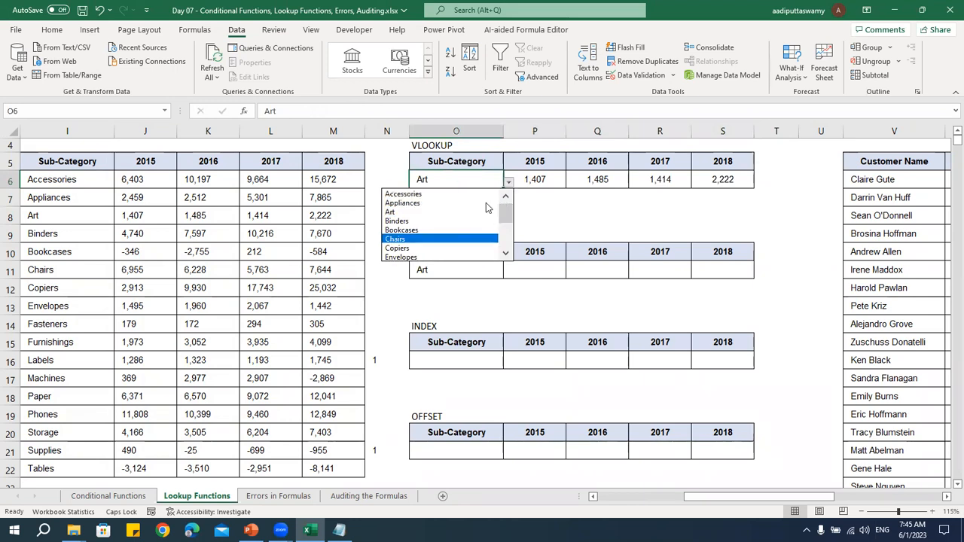
pyautogui.click(431, 195)
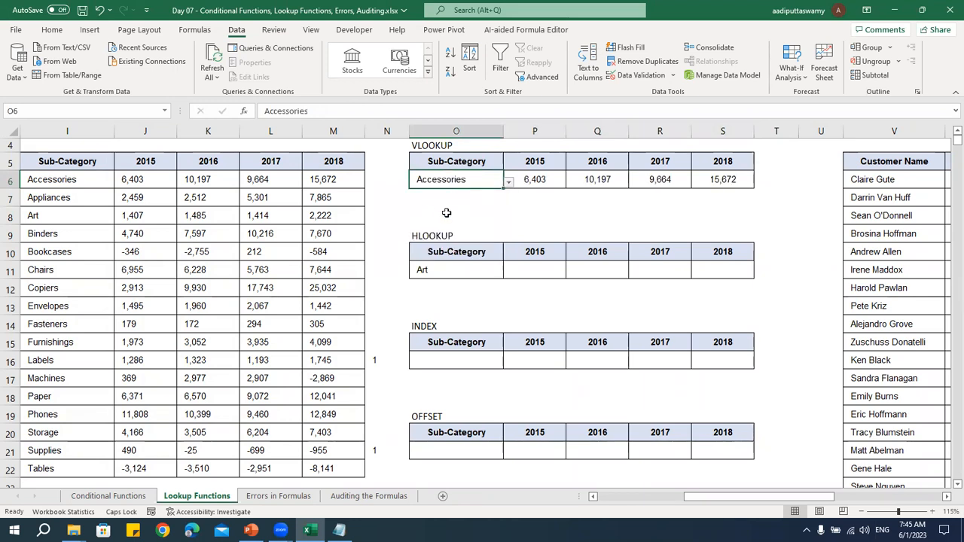
# Test the VLOOKUP row by switching the sub-category in O6 to Binders, Furnishings and Tables, and return it to Accessories
pyautogui.click(509, 182)
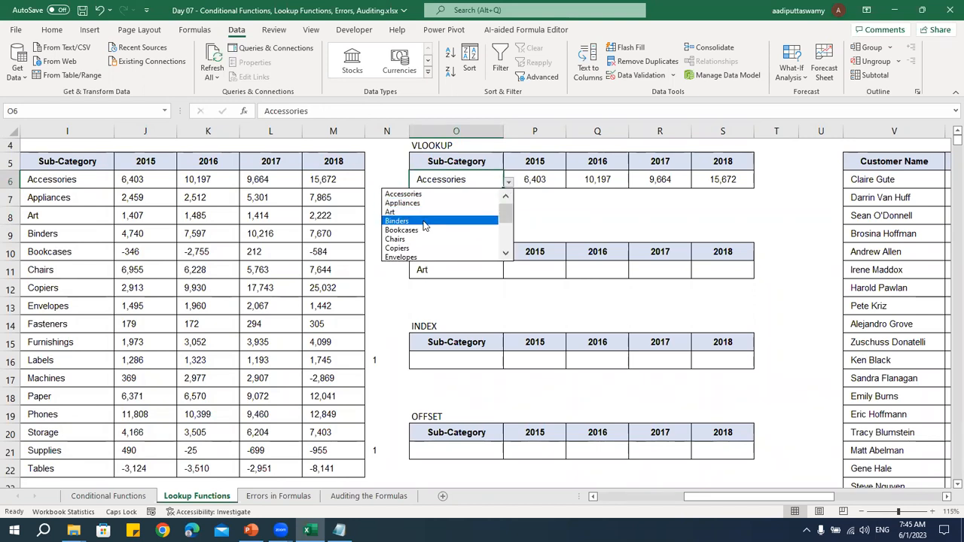
pyautogui.click(422, 220)
pyautogui.click(509, 182)
pyautogui.click(463, 245)
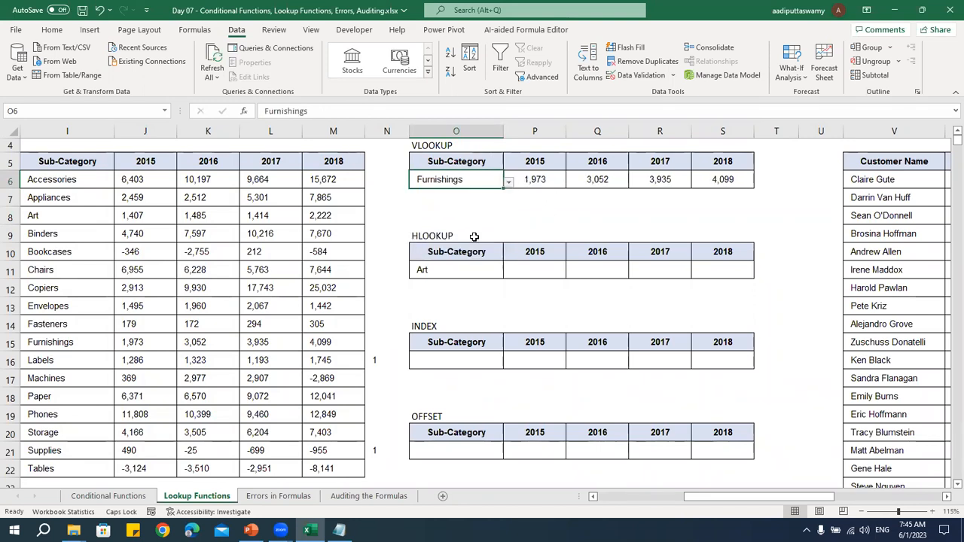
pyautogui.click(509, 183)
pyautogui.click(423, 257)
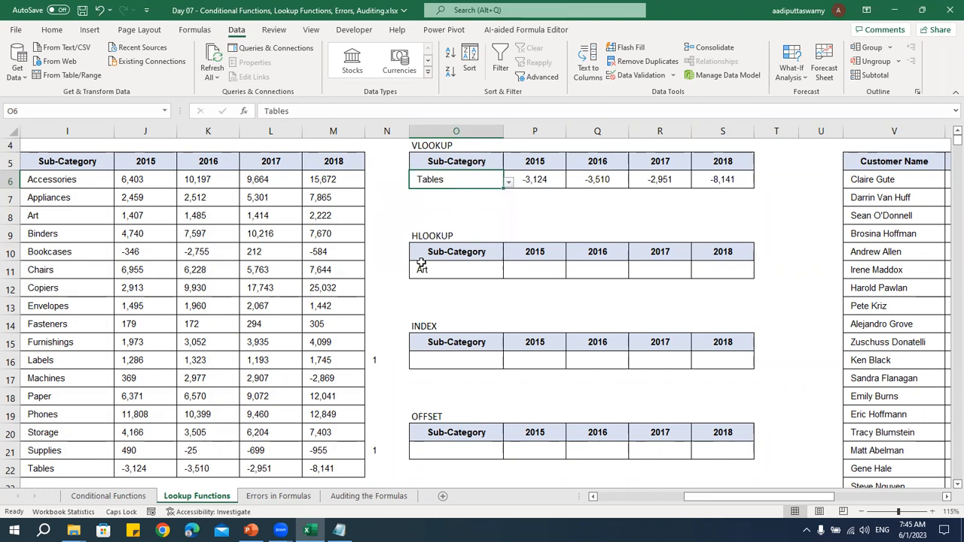
pyautogui.click(510, 182)
pyautogui.scroll(4, 506, 226)
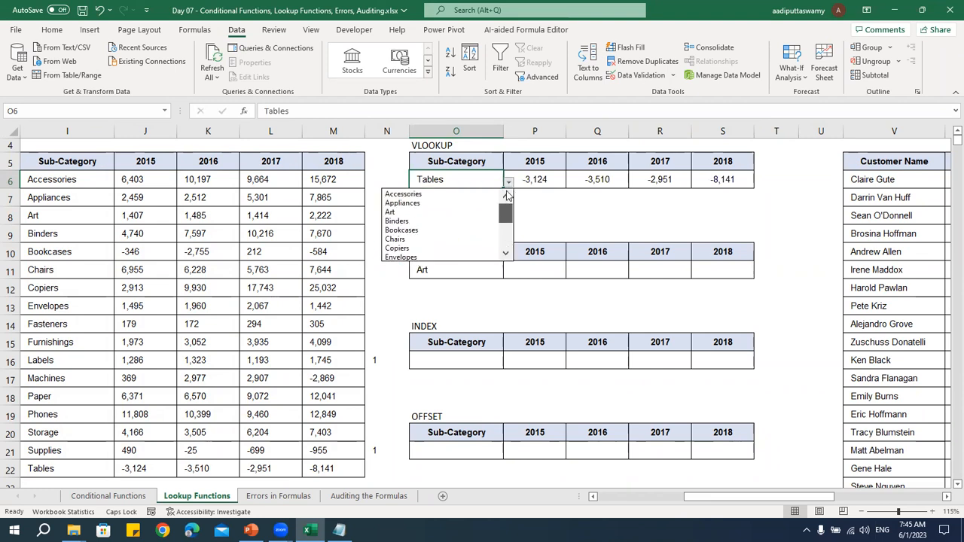
pyautogui.click(490, 192)
pyautogui.moveTo(534, 180); pyautogui.dragTo(721, 181)
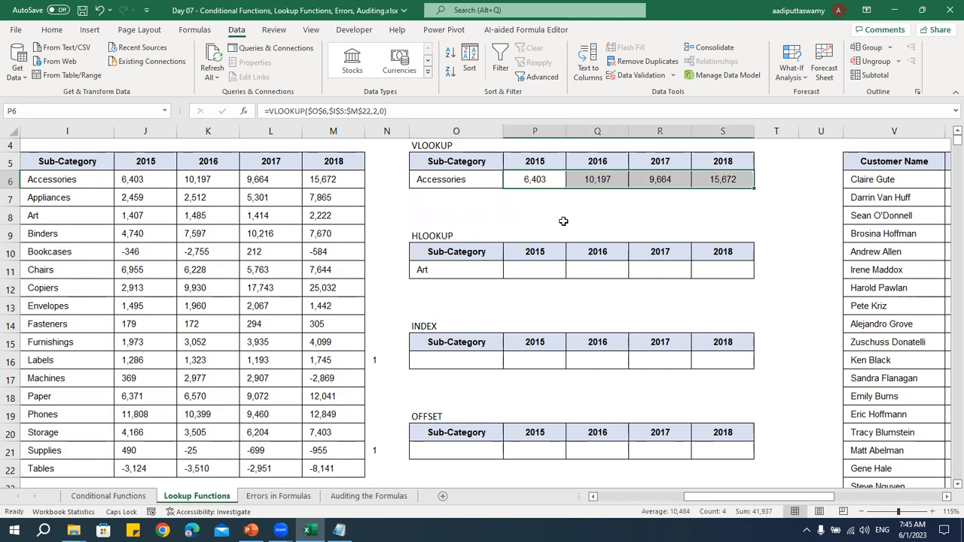
# Examine the source table's sub-category column and year header row, and compare the headers with those of the HLOOKUP table
pyautogui.moveTo(84, 183); pyautogui.dragTo(98, 444)
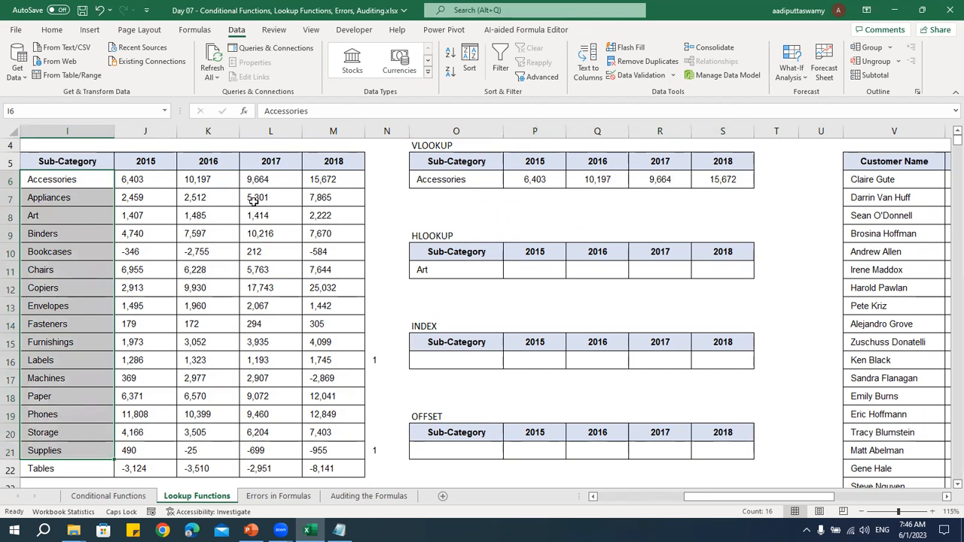
pyautogui.scroll(1, 472, 310)
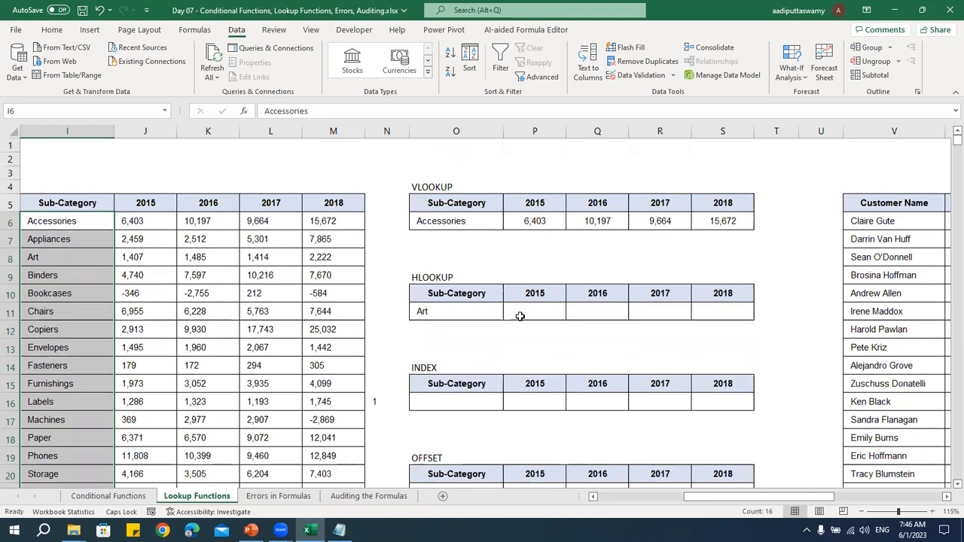
pyautogui.moveTo(101, 203); pyautogui.dragTo(889, 205)
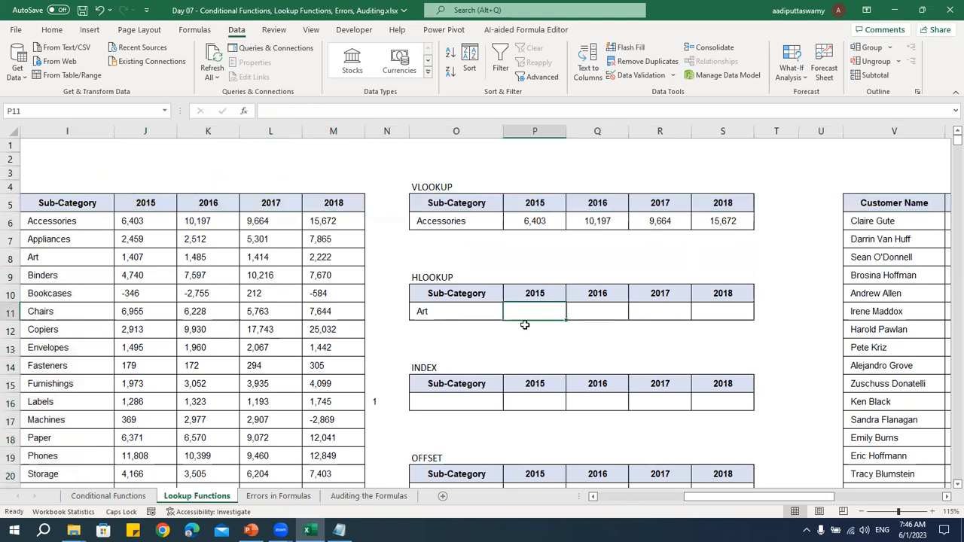
pyautogui.moveTo(137, 202); pyautogui.dragTo(331, 203)
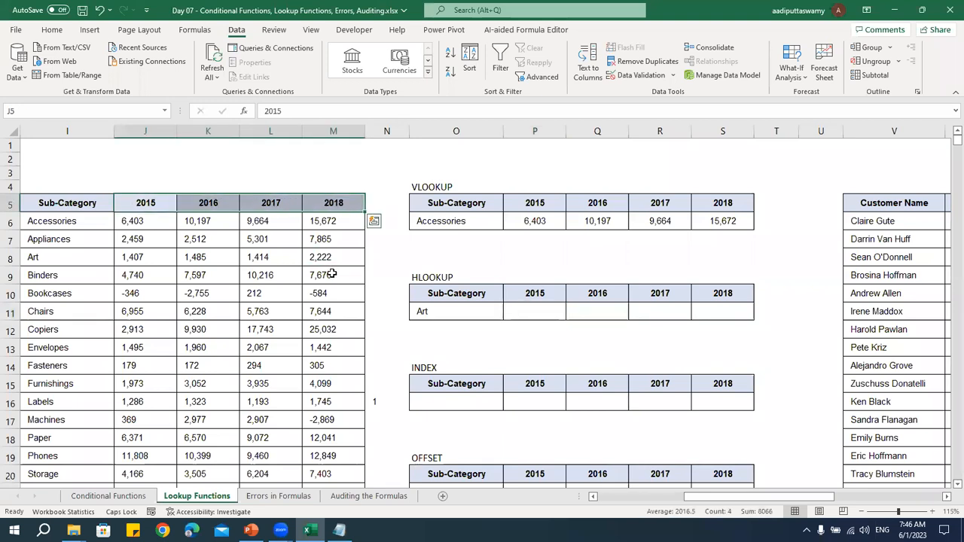
pyautogui.click(260, 222)
pyautogui.moveTo(145, 204); pyautogui.dragTo(347, 204)
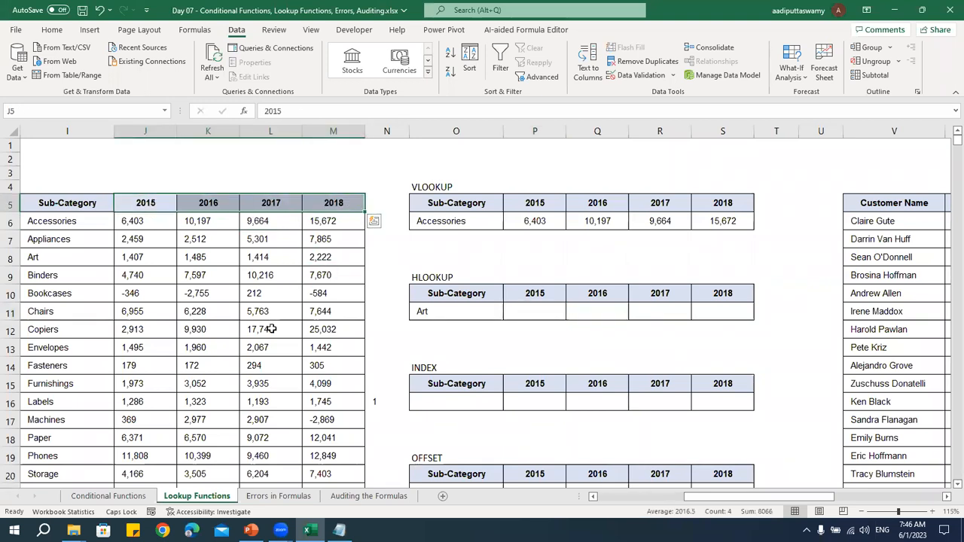
pyautogui.moveTo(534, 293); pyautogui.dragTo(722, 294)
# Start an HLOOKUP formula in P11 with P10 as the lookup value and the absolute range $I$5:$M$22 as the table array
pyautogui.click(539, 316)
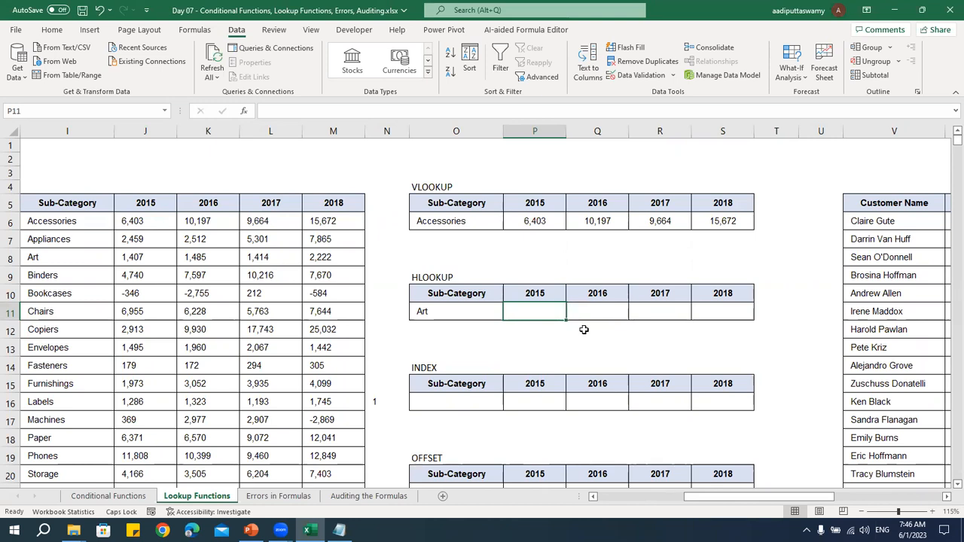
pyautogui.write('=HLOOKUP(')
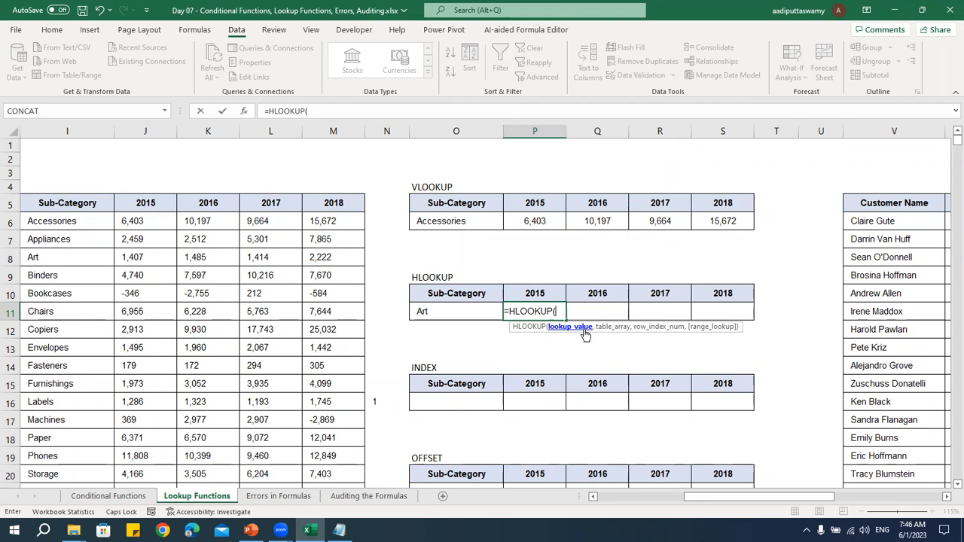
pyautogui.click(549, 293)
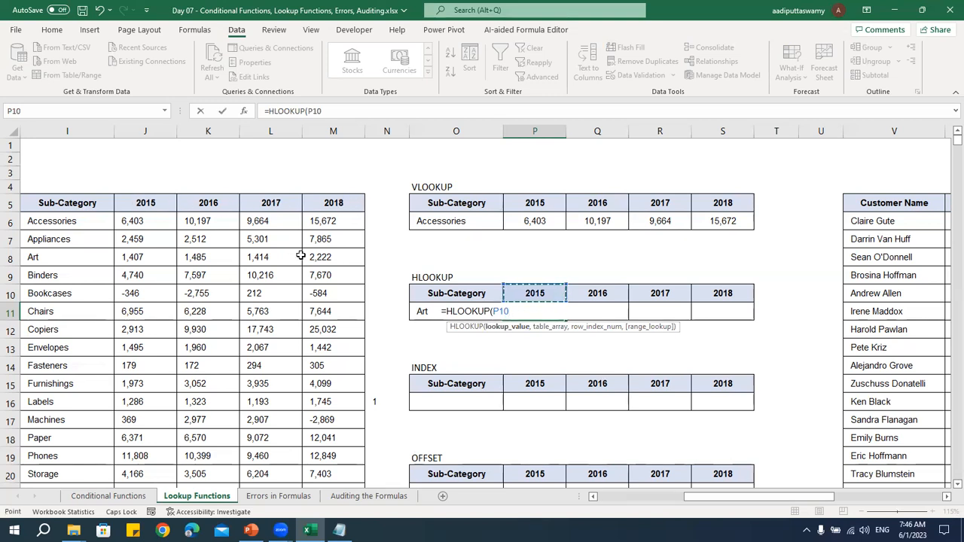
pyautogui.write(',')
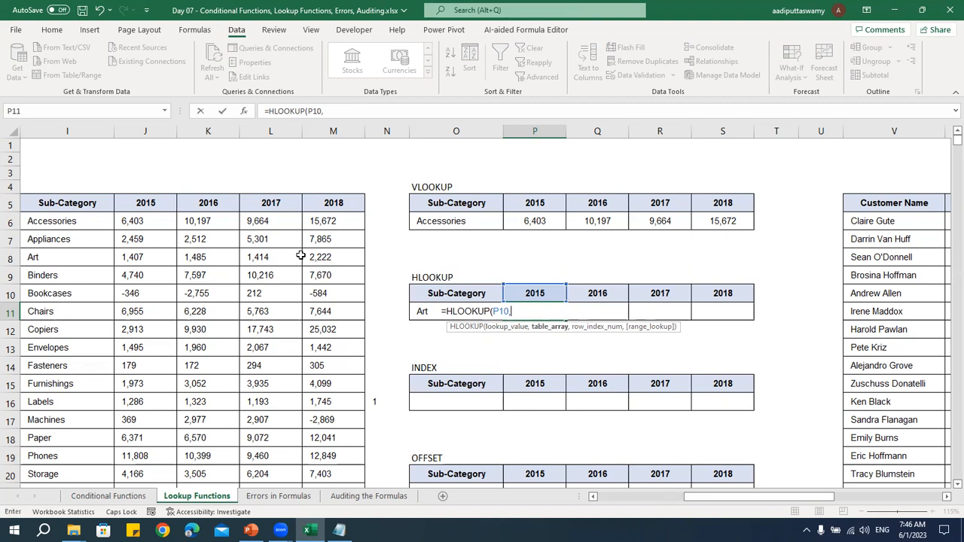
pyautogui.moveTo(92, 205)
pyautogui.mouseDown()
pyautogui.moveTo(321, 331)
pyautogui.moveTo(320, 364)
pyautogui.mouseUp()
pyautogui.hotkey('ctrl', 'shift', 'Down')
pyautogui.press('F4')
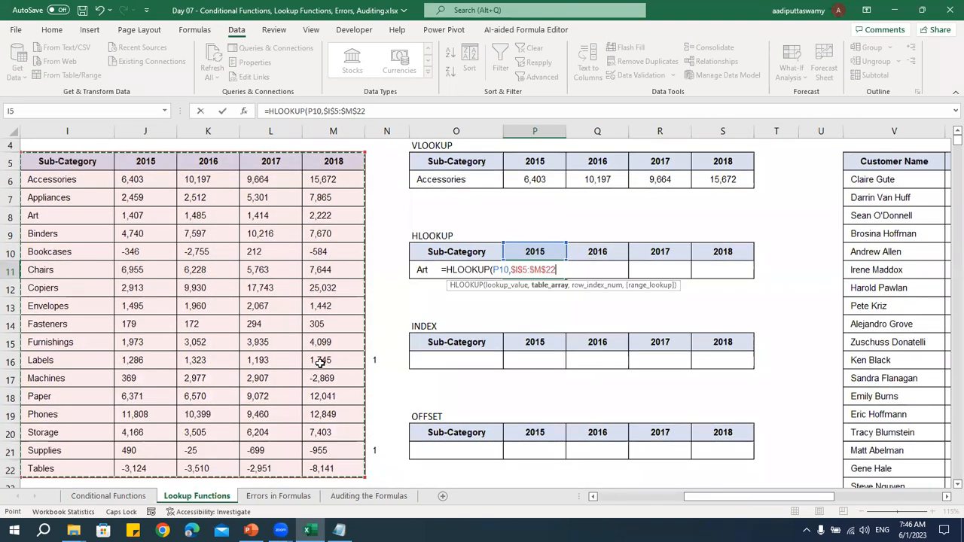
# Complete the HLOOKUP formula in P11 with row index 4 and 0 for an exact match
pyautogui.write(',')
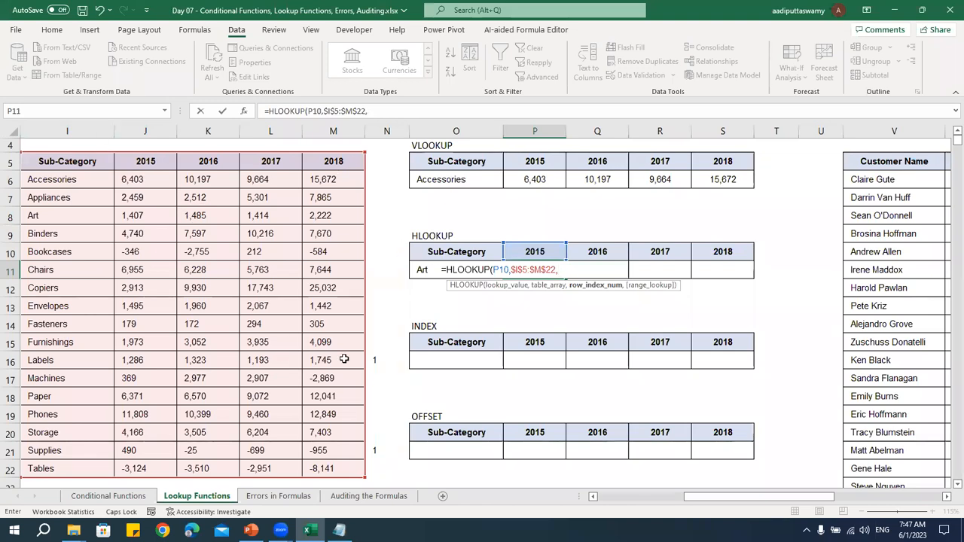
pyautogui.scroll(1, 344, 361)
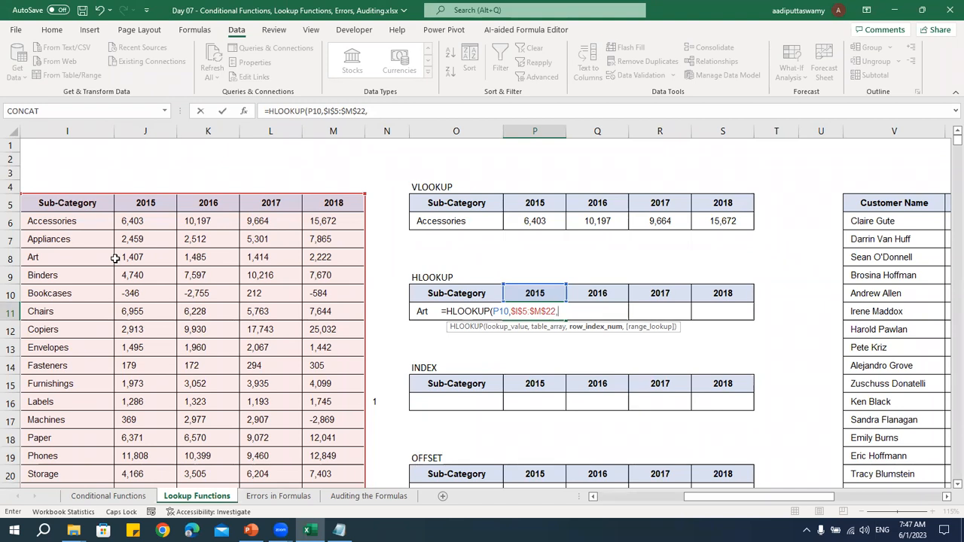
pyautogui.write(',')
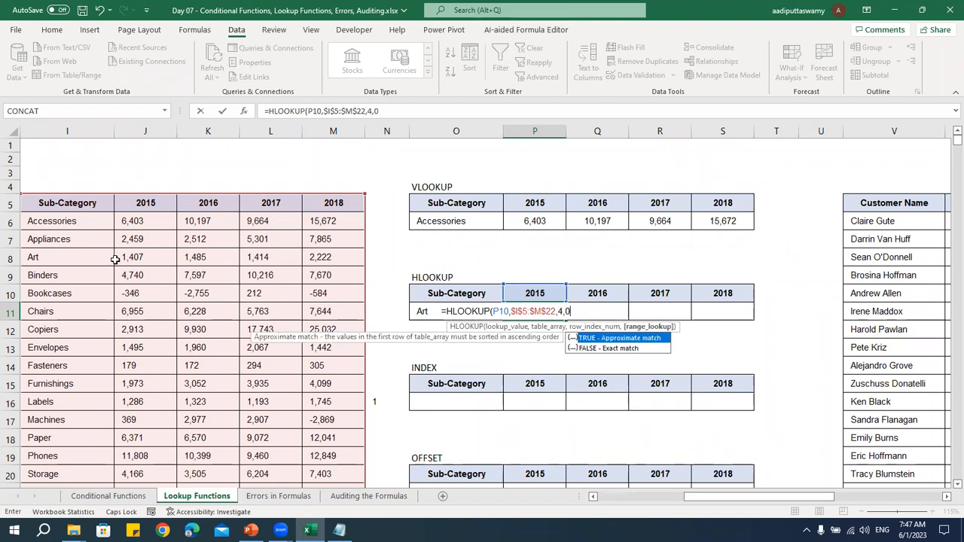
pyautogui.write('0')
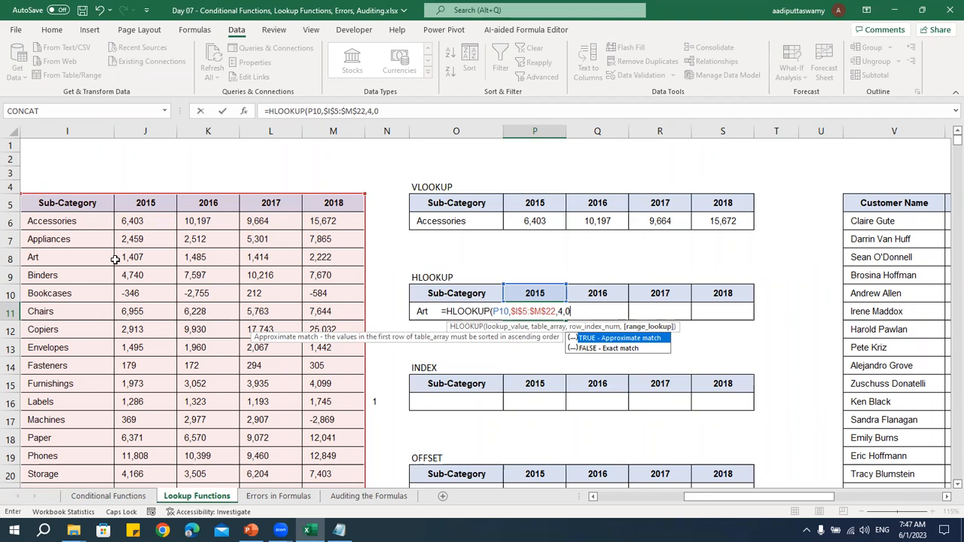
pyautogui.write(')')
pyautogui.press('Return')
pyautogui.press('Up')
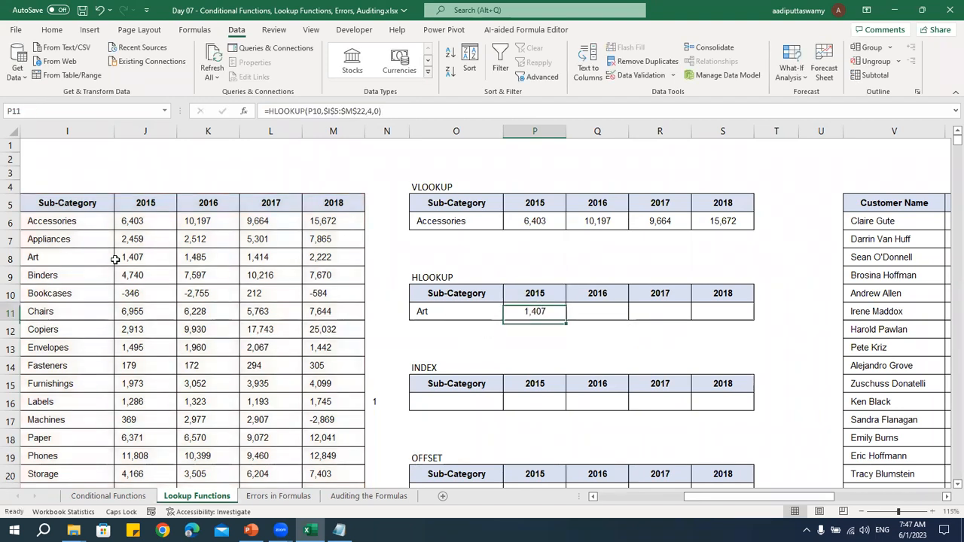
# Fill the HLOOKUP formula from P11 across to S11 for the 2016 to 2018 columns
pyautogui.hotkey('shift', 'Right')
pyautogui.hotkey('shift', 'Right')
pyautogui.hotkey('shift', 'Right')
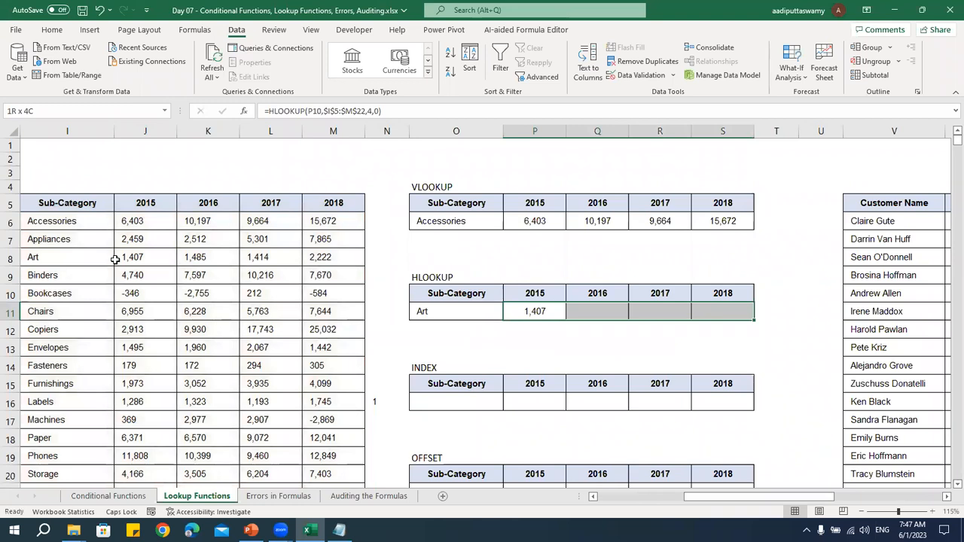
pyautogui.hotkey('ctrl', 'r')
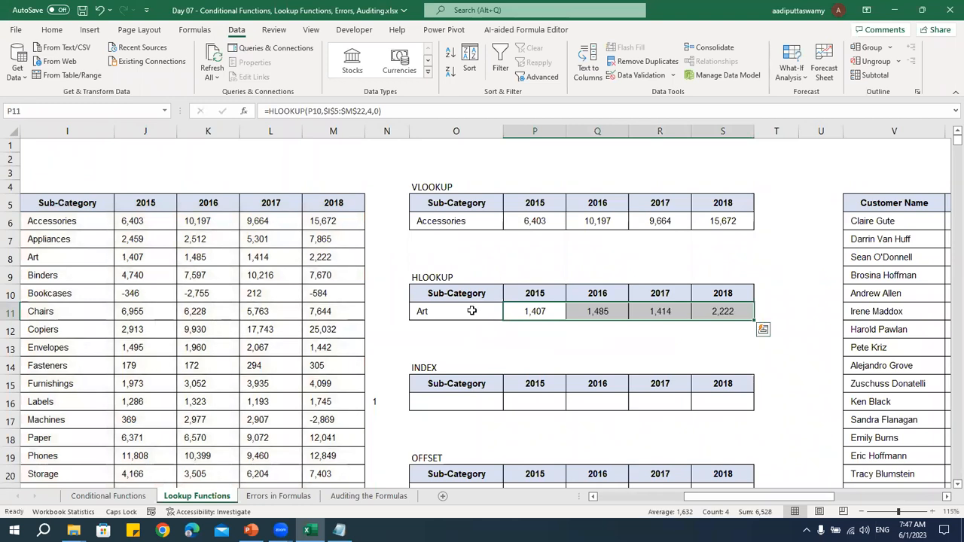
# Change the HLOOKUP table's sub-category in O11 to Accessories
pyautogui.click(466, 311)
pyautogui.click(508, 313)
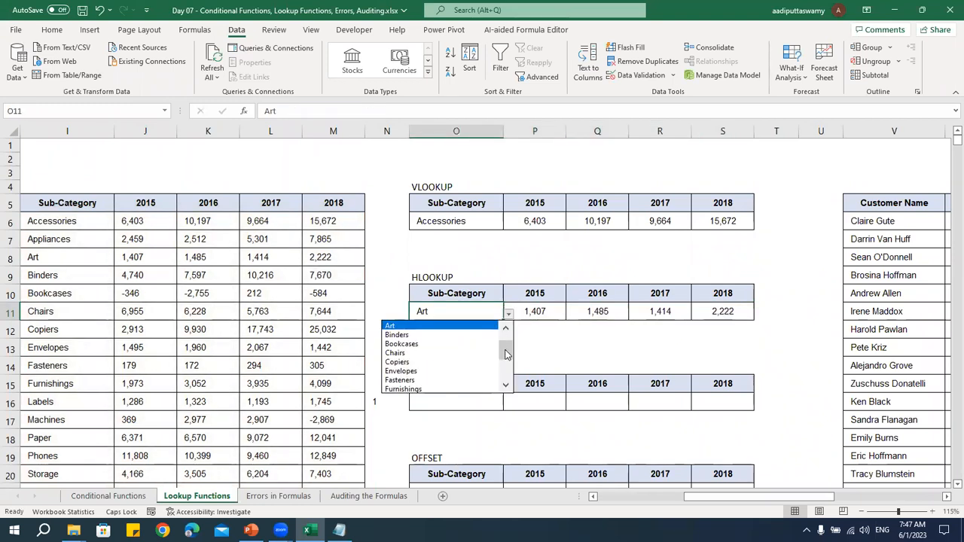
pyautogui.scroll(1, 507, 354)
pyautogui.click(444, 325)
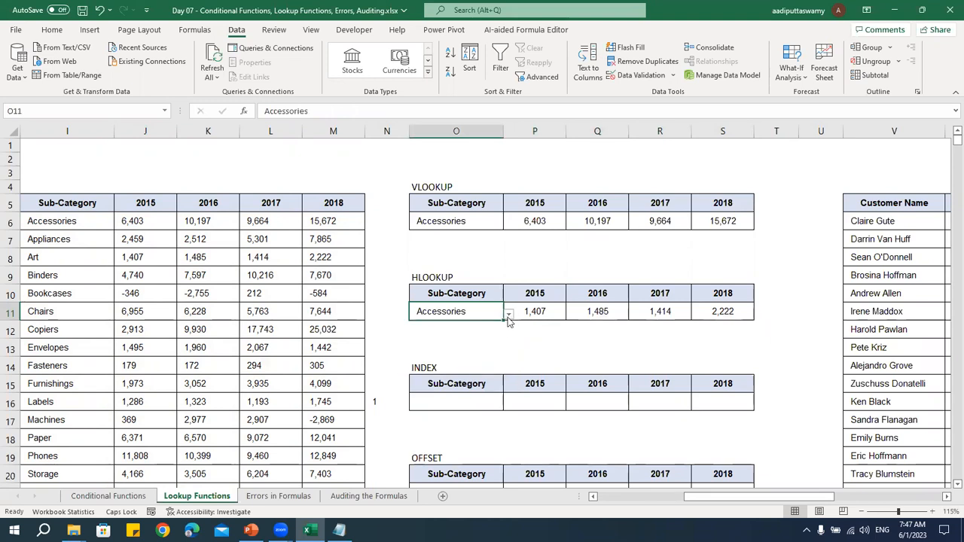
pyautogui.click(509, 316)
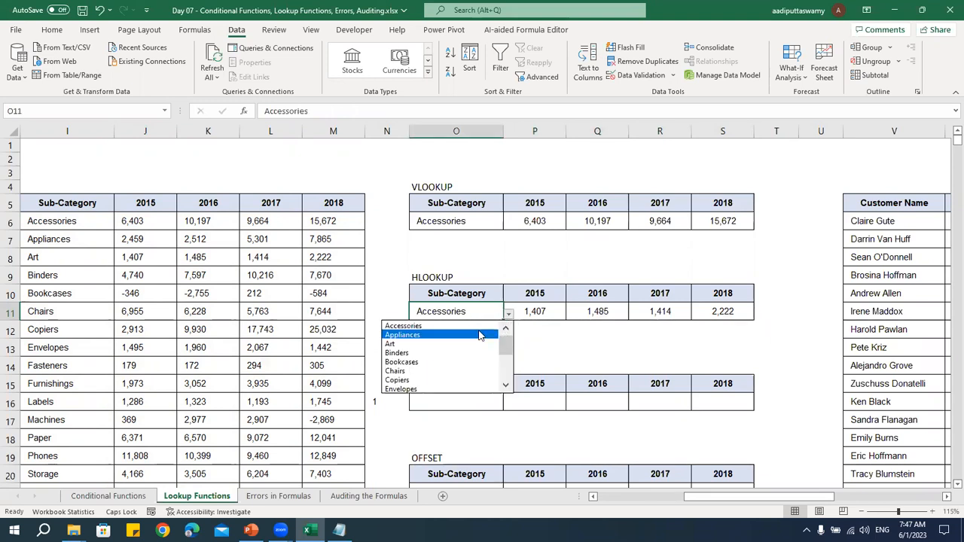
# Try row index 1 in the P11 HLOOKUP formula and fill it across to S11
pyautogui.click(536, 311)
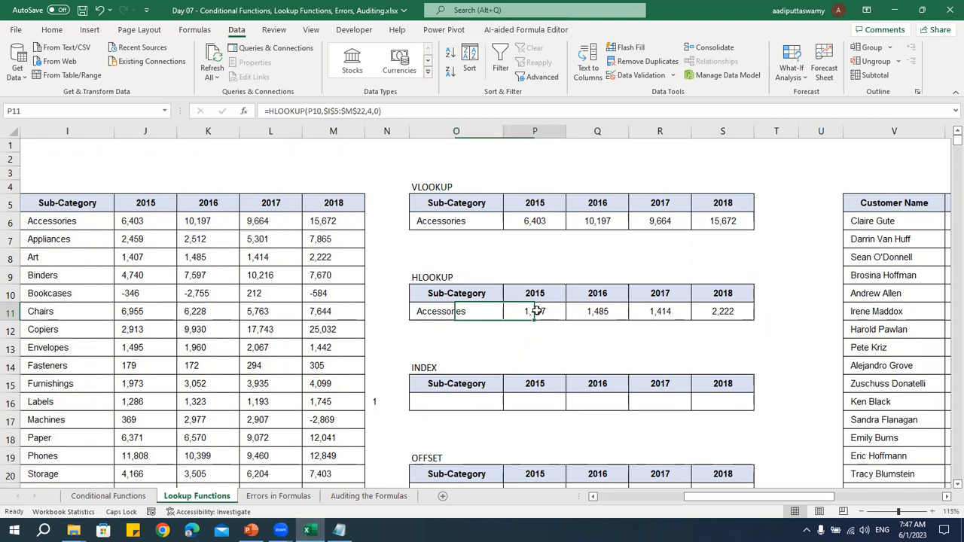
pyautogui.doubleClick(537, 311)
pyautogui.press('BackSpace')
pyautogui.write('1')
pyautogui.hotkey('ctrl', 'Return')
pyautogui.hotkey('ctrl', 'shift', 'Right')
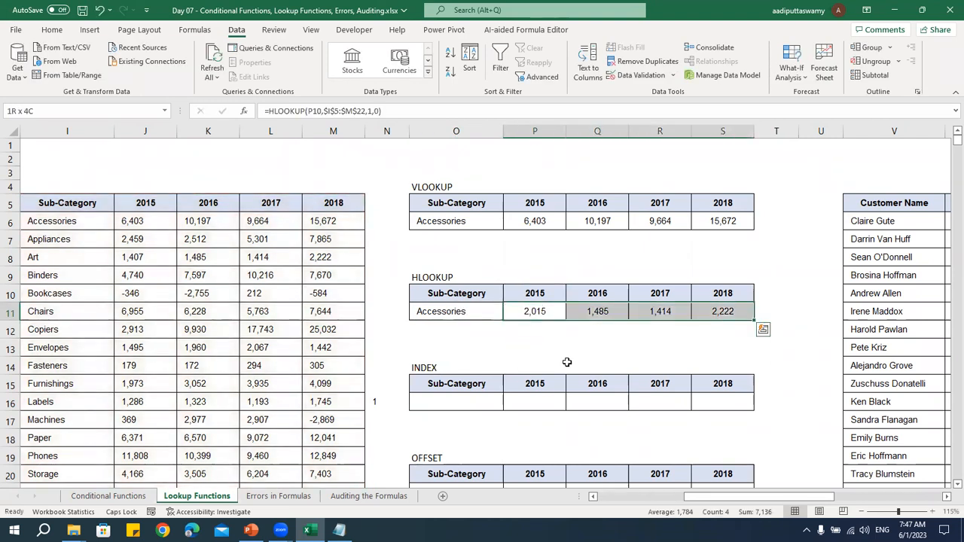
pyautogui.hotkey('ctrl', 'r')
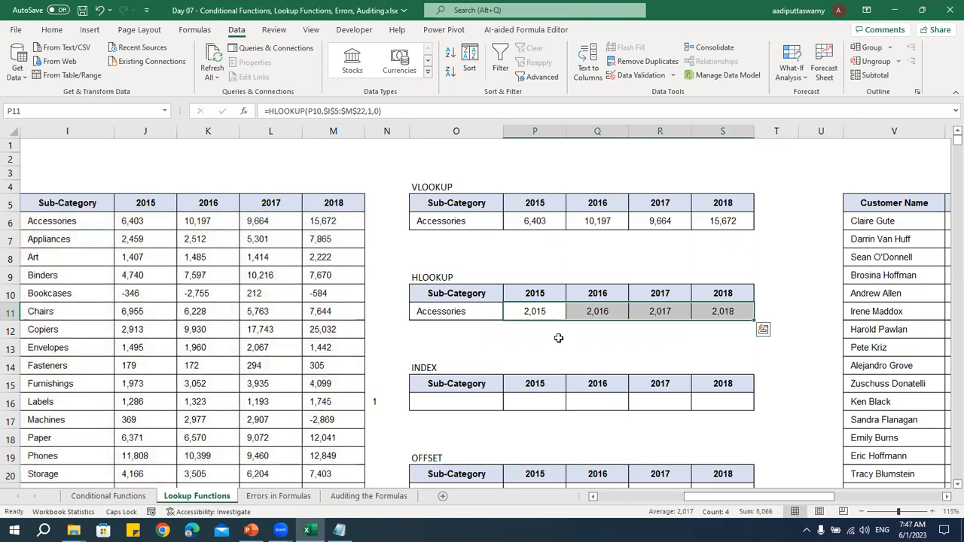
# Set the HLOOKUP row index in P11 to 2 and fill the formula across to S11
pyautogui.doubleClick(487, 312)
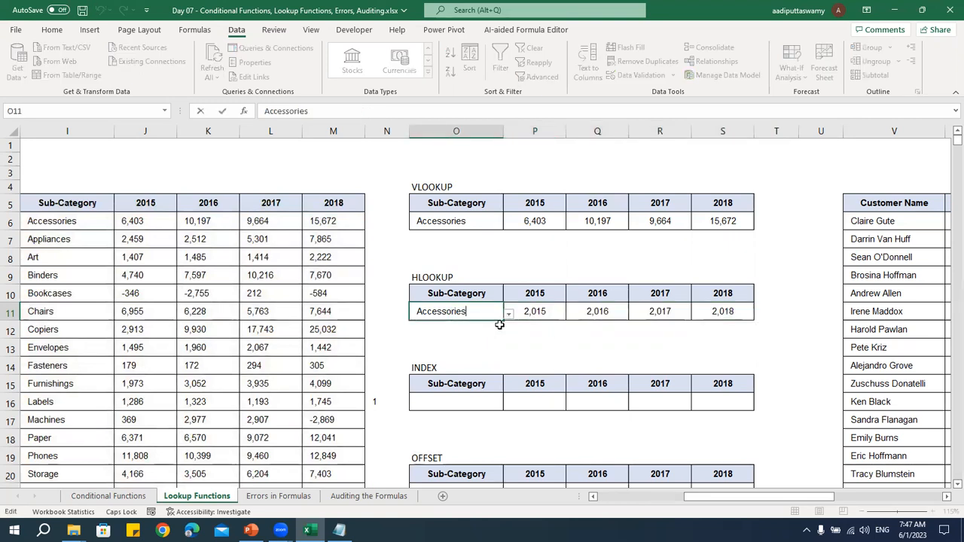
pyautogui.doubleClick(540, 313)
pyautogui.doubleClick(561, 311)
pyautogui.write('2')
pyautogui.press('Return')
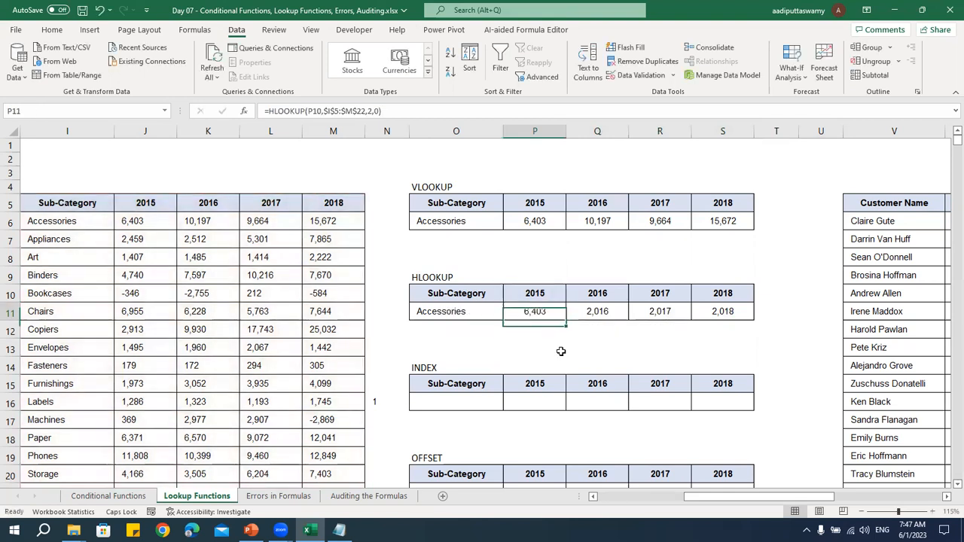
pyautogui.hotkey('shift', 'Right')
pyautogui.hotkey('shift', 'Right')
pyautogui.hotkey('shift', 'Right')
pyautogui.hotkey('ctrl', 'r')
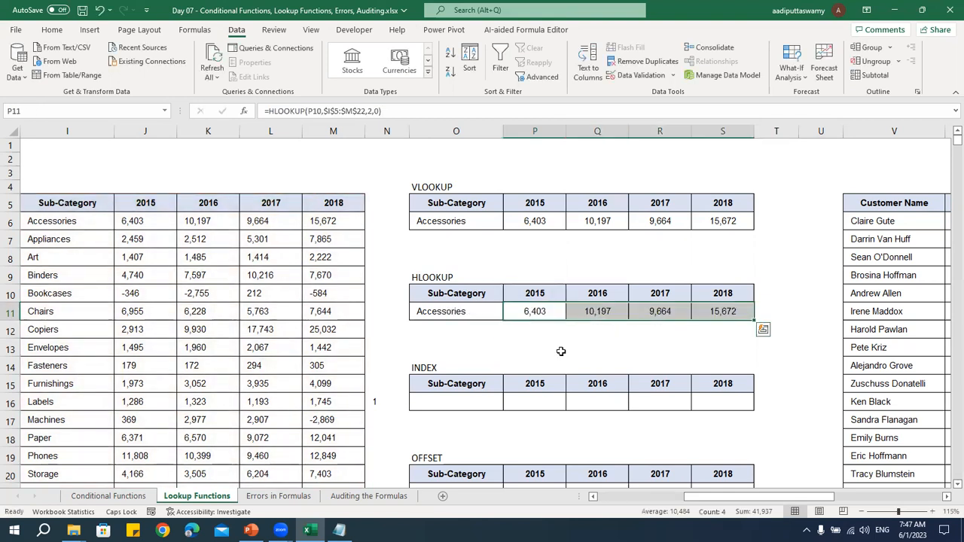
# Check the Accessories row position in the source table and compare the VLOOKUP and HLOOKUP tables against the sub-category column
pyautogui.click(53, 200)
pyautogui.click(52, 219)
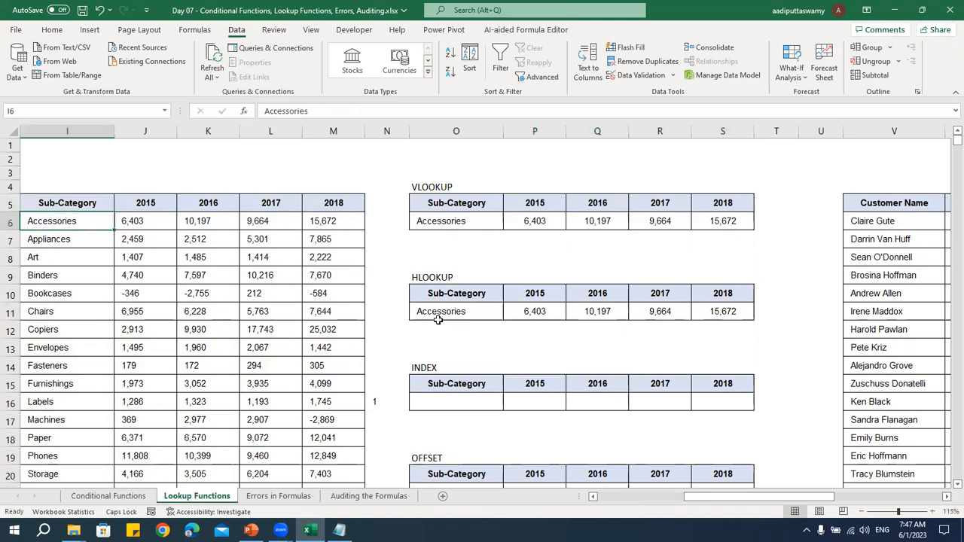
pyautogui.click(446, 312)
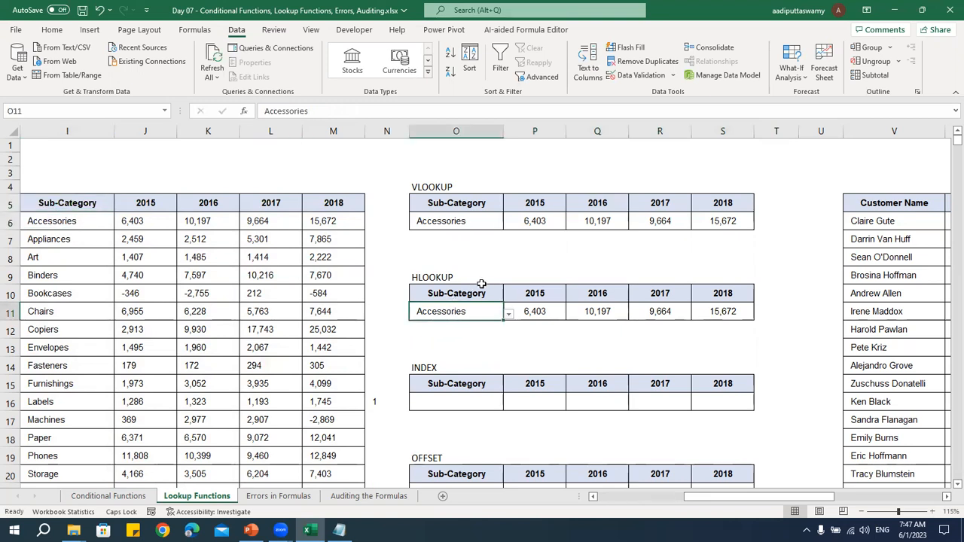
pyautogui.click(444, 187)
pyautogui.click(486, 277)
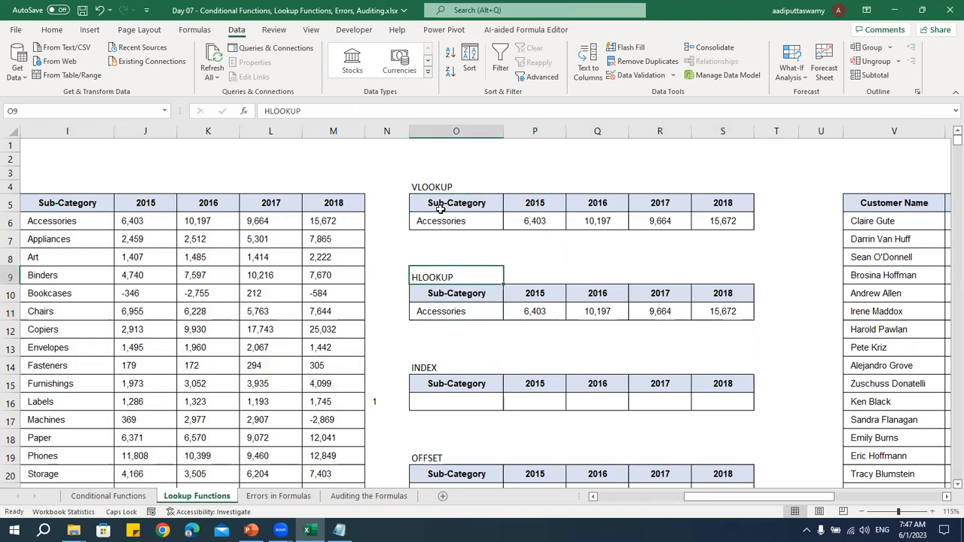
pyautogui.moveTo(81, 222); pyautogui.dragTo(80, 458)
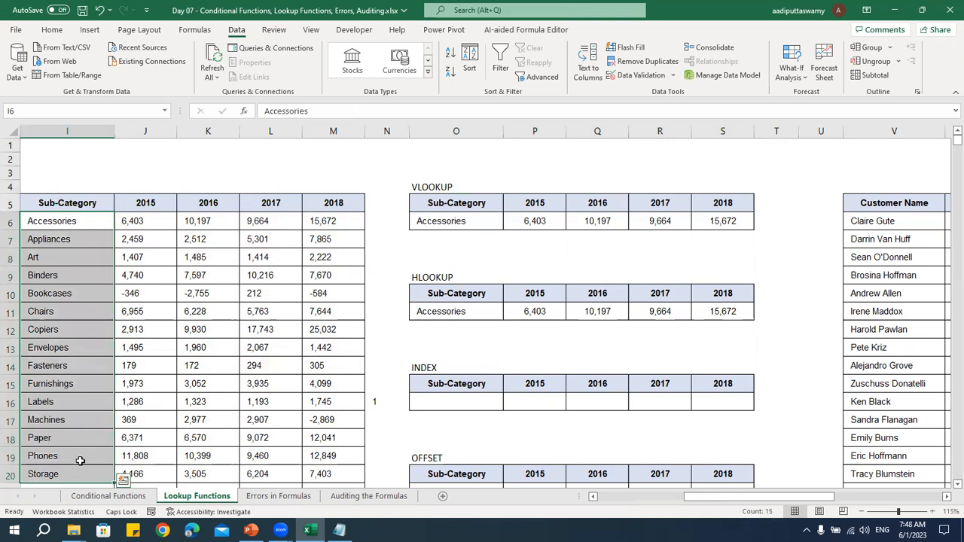
# Review the year headers and sub-category rows of the source table, along with the empty INDEX and OFFSET tables
pyautogui.click(146, 203)
pyautogui.moveTo(185, 206); pyautogui.dragTo(392, 205)
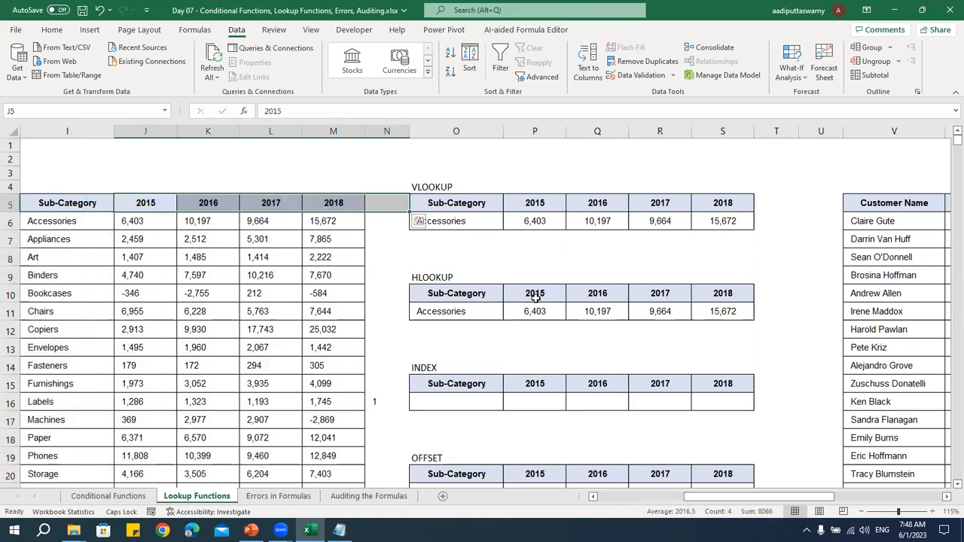
pyautogui.scroll(-1, 561, 299)
pyautogui.click(436, 329)
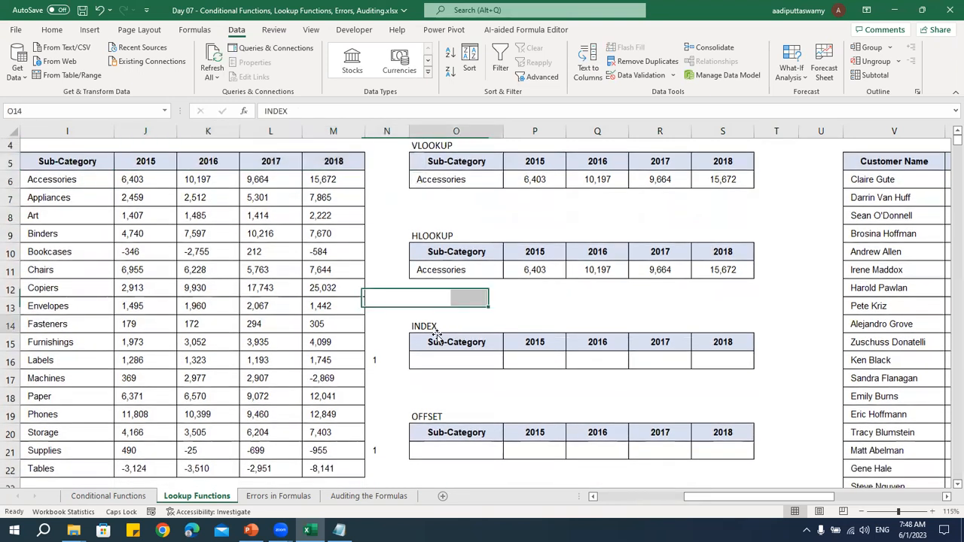
pyautogui.click(436, 417)
pyautogui.scroll(-1, 590, 324)
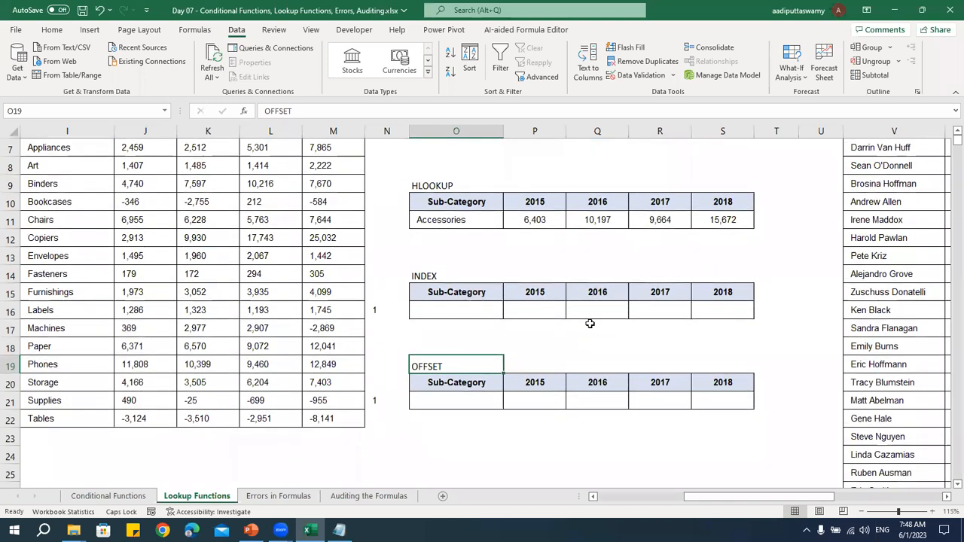
pyautogui.scroll(1, 589, 324)
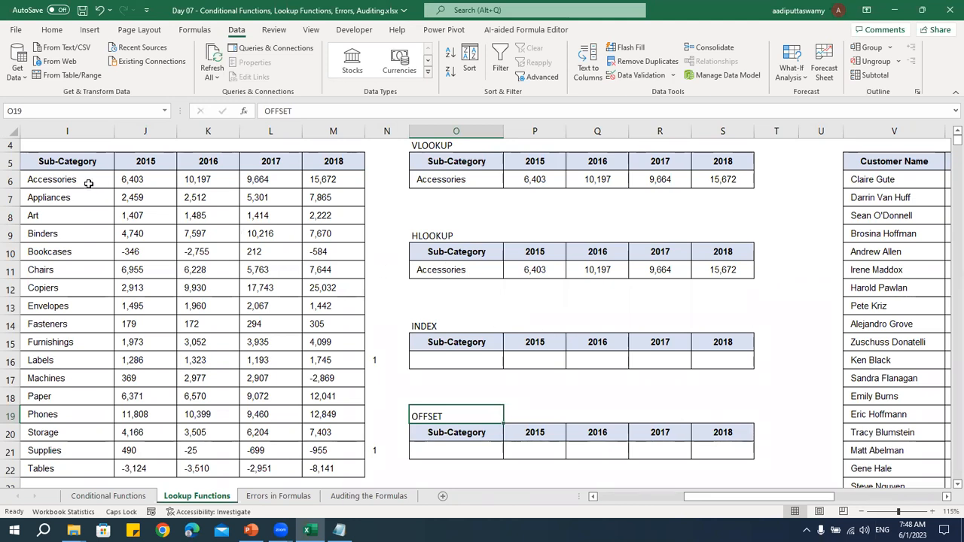
pyautogui.click(49, 252)
pyautogui.click(48, 324)
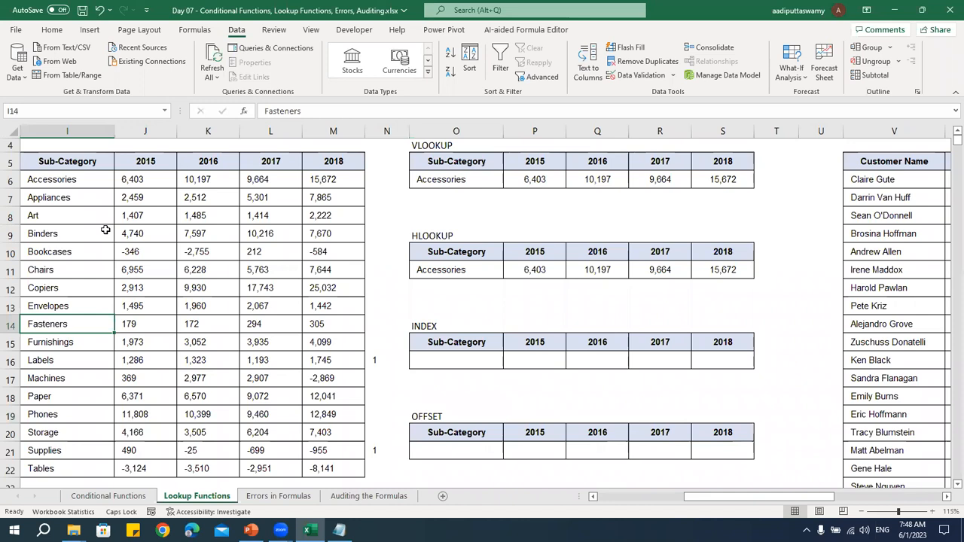
pyautogui.click(53, 179)
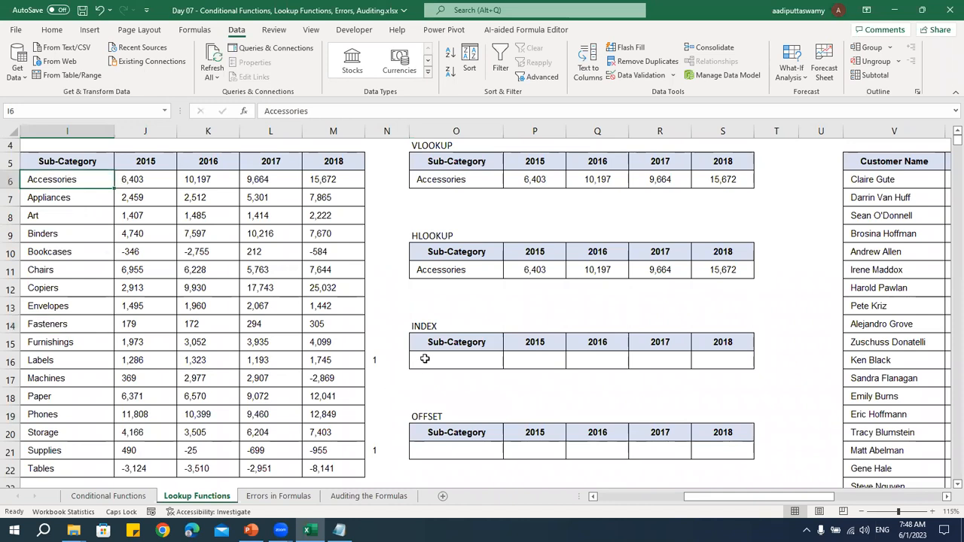
pyautogui.hotkey('ctrl', 'shift', 'Right')
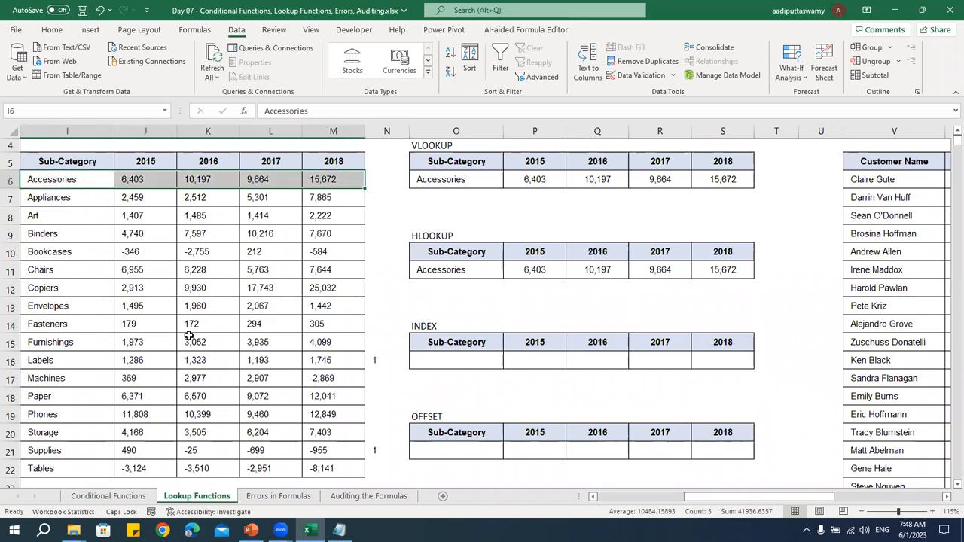
pyautogui.click(71, 324)
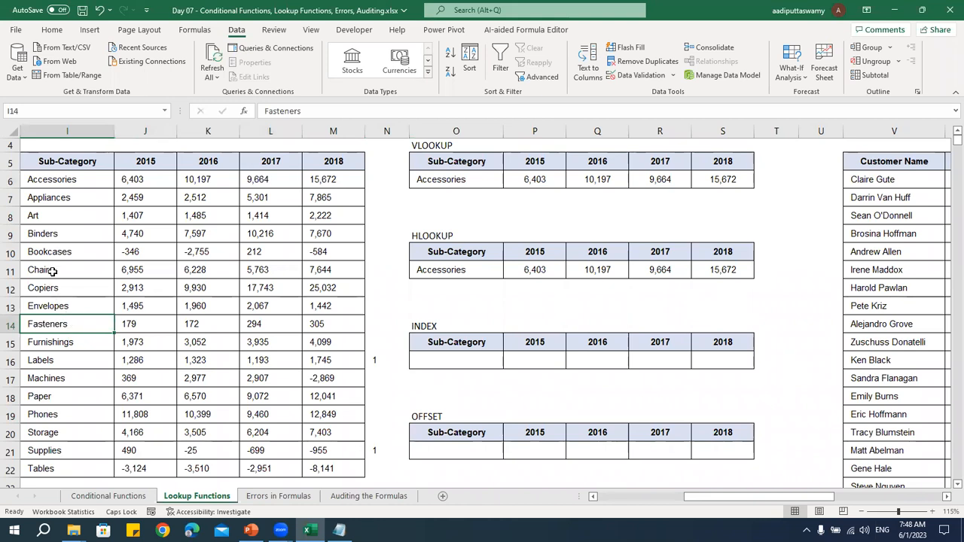
pyautogui.moveTo(37, 288); pyautogui.dragTo(338, 287)
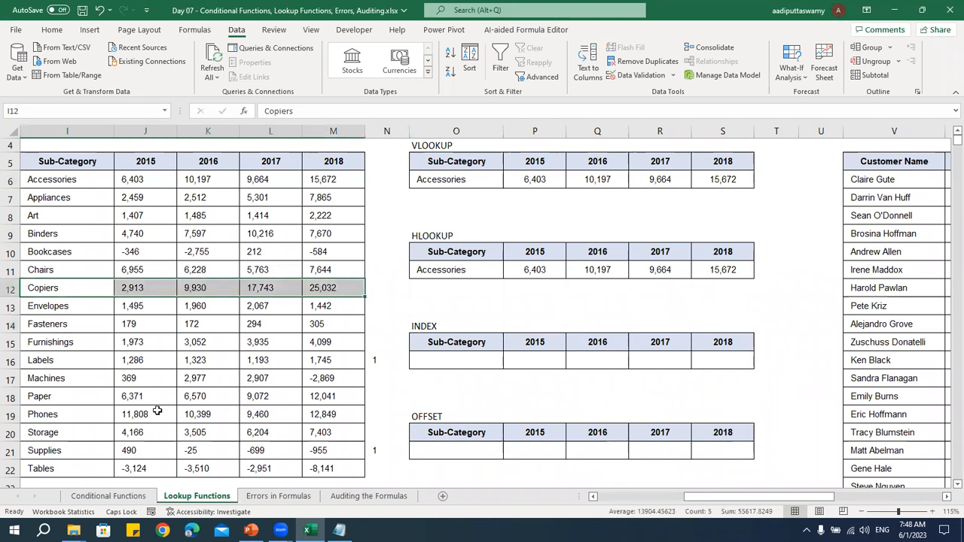
# Enter =INDEX($I$6:$M$22,1,1) in O16 of the INDEX table and fill it across to S16
pyautogui.click(457, 359)
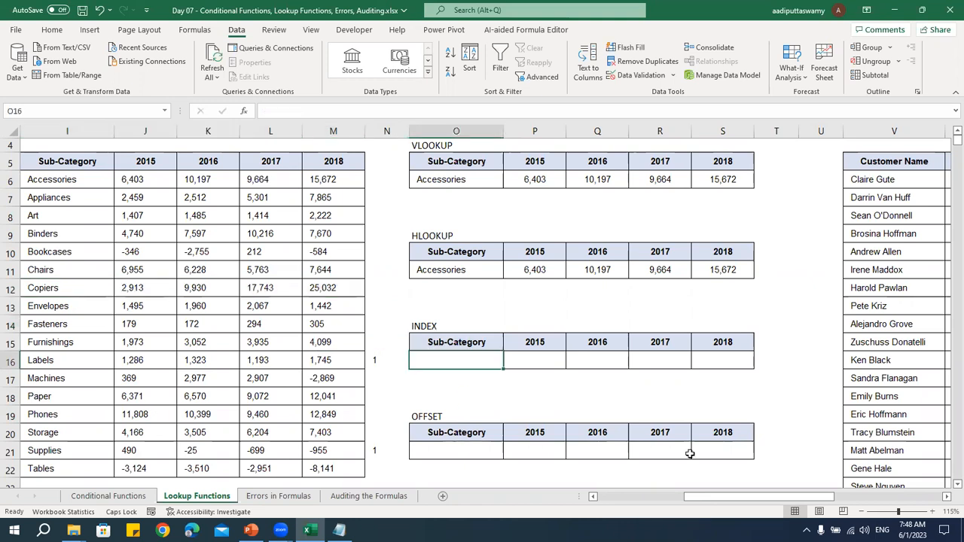
pyautogui.write('=INDEX(')
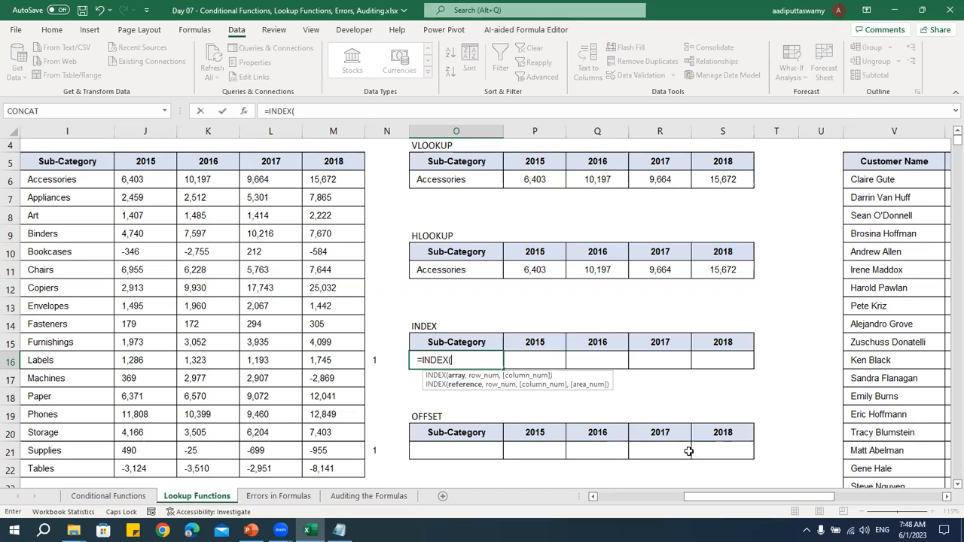
pyautogui.click(56, 179)
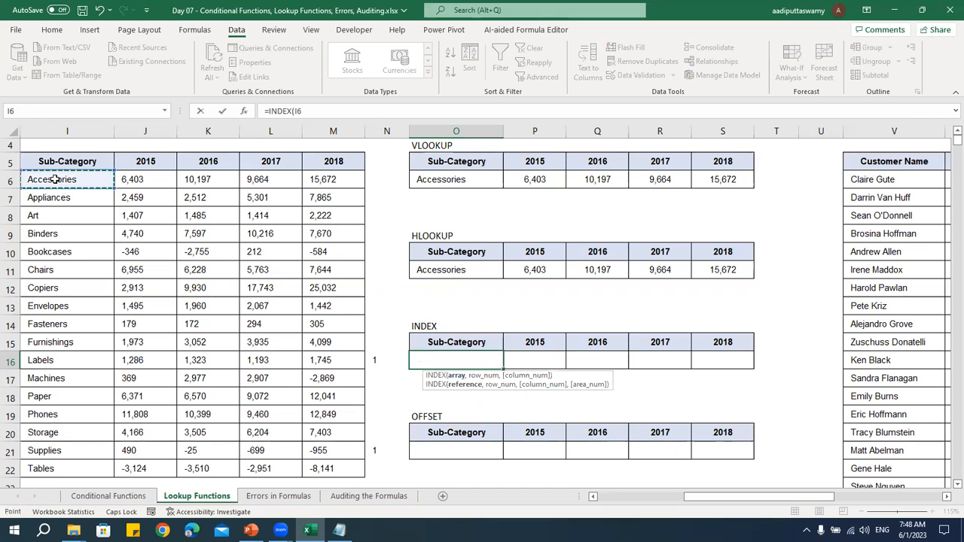
pyautogui.hotkey('ctrl', 'shift', 'Right')
pyautogui.hotkey('ctrl', 'shift', 'Down')
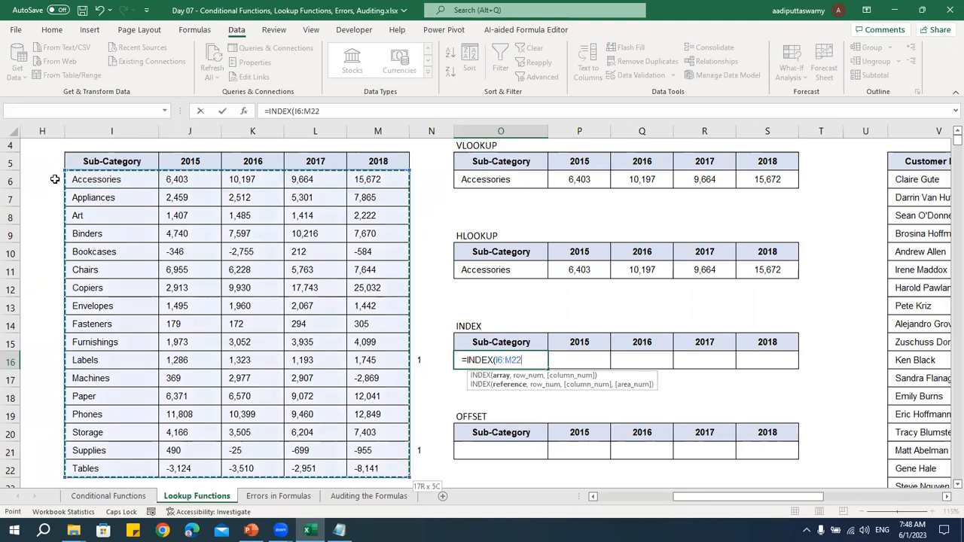
pyautogui.press('F4')
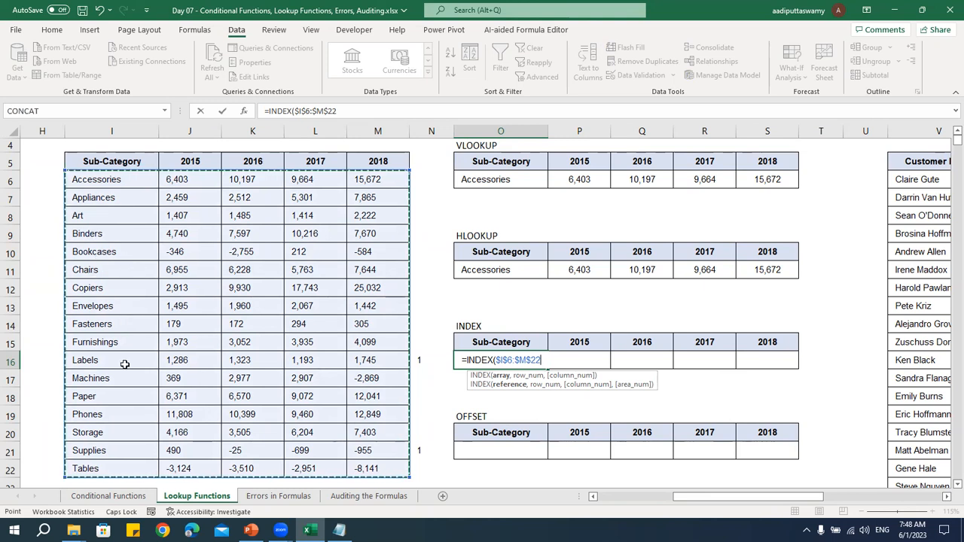
pyautogui.write(',')
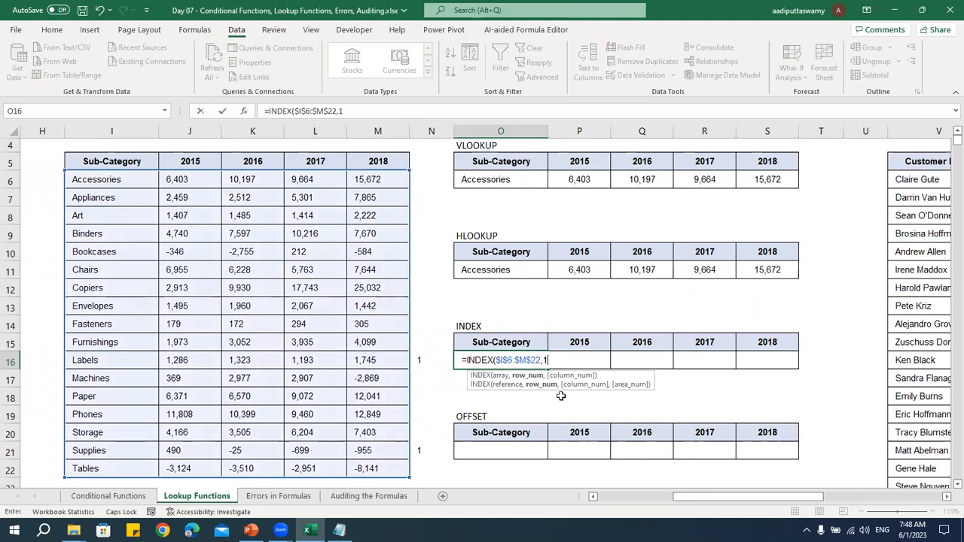
pyautogui.write('1,')
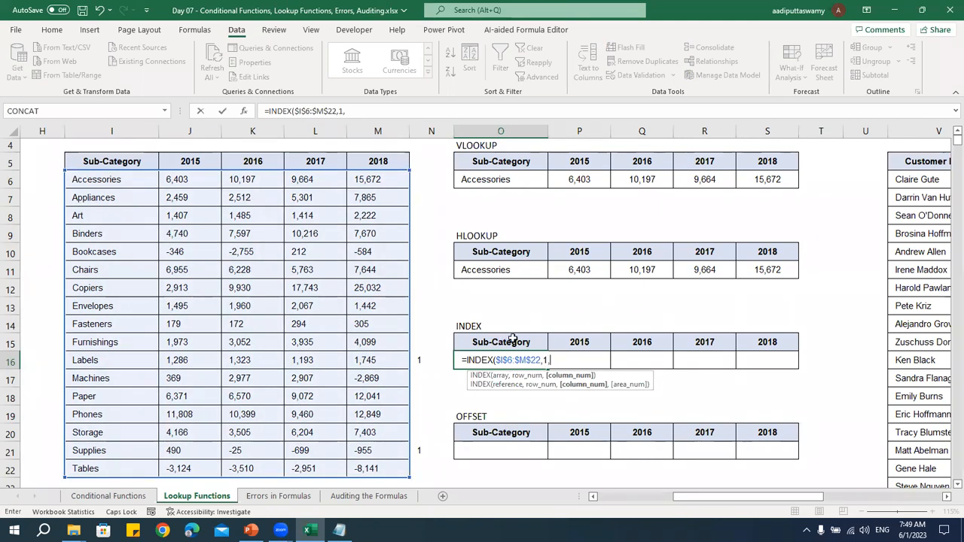
pyautogui.write('1)')
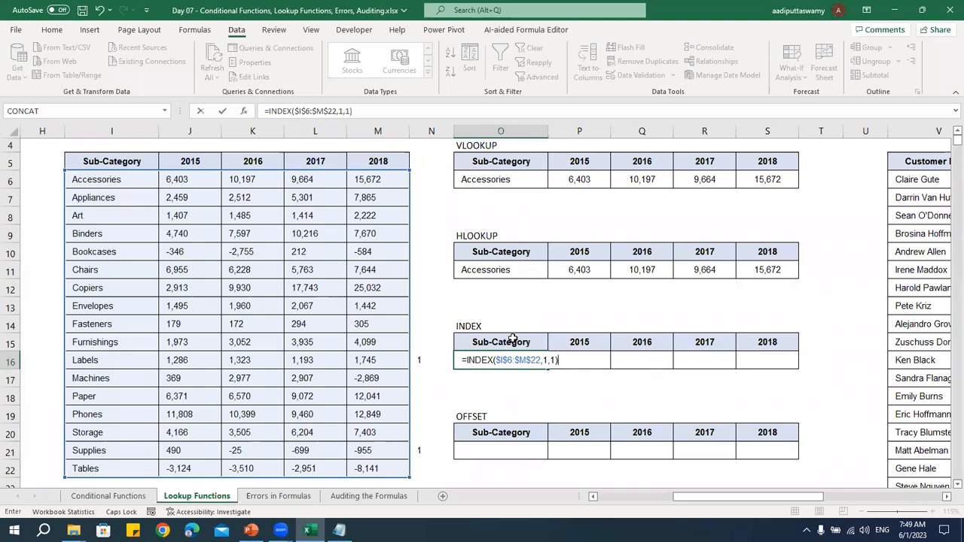
pyautogui.hotkey('ctrl', 'Return')
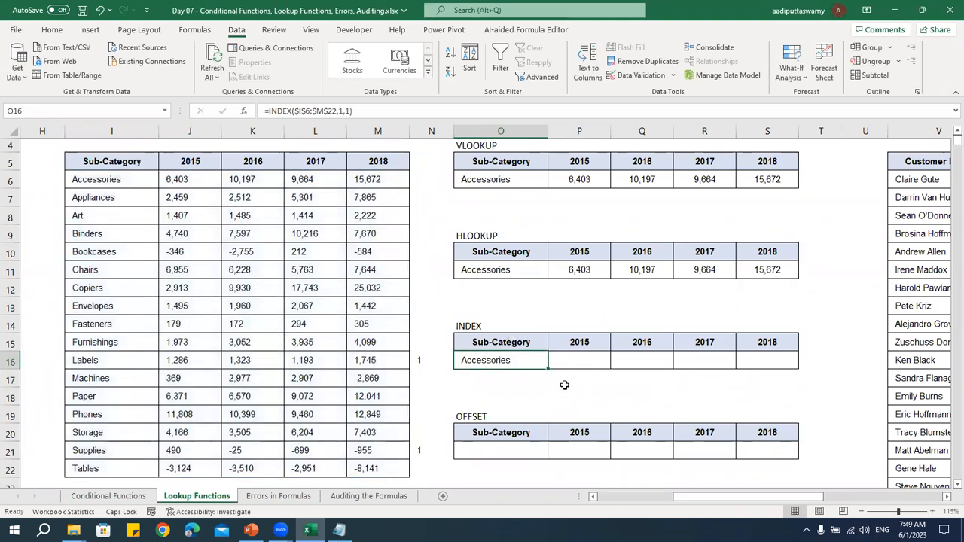
pyautogui.moveTo(548, 369); pyautogui.dragTo(787, 380)
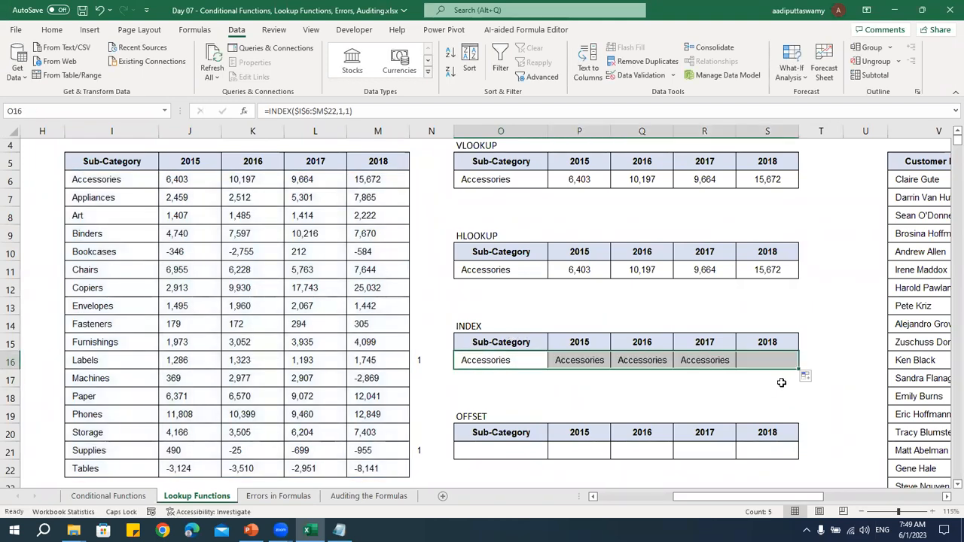
# Try row number 2 in the P16 INDEX formula and restore it to row number 1
pyautogui.doubleClick(595, 360)
pyautogui.click(641, 358)
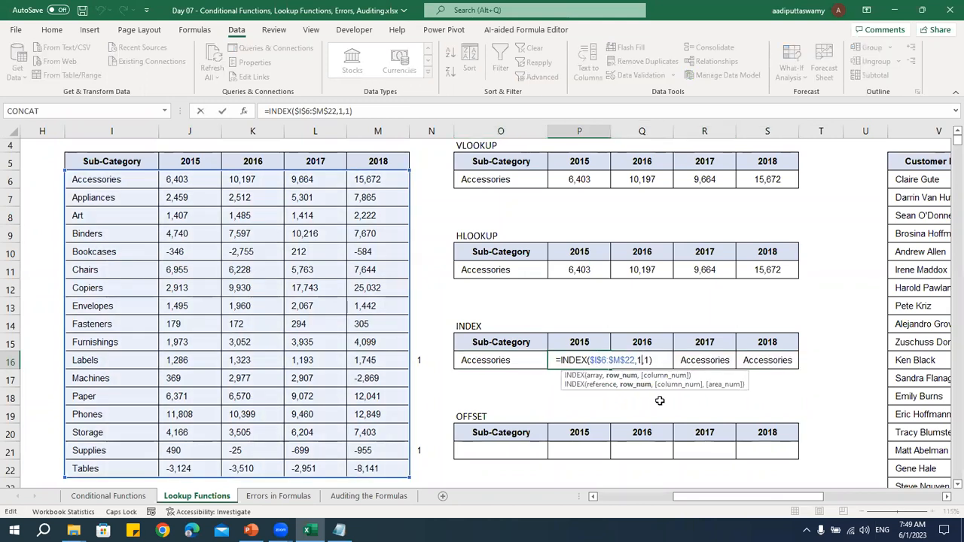
pyautogui.press('BackSpace')
pyautogui.write('2')
pyautogui.press('Return')
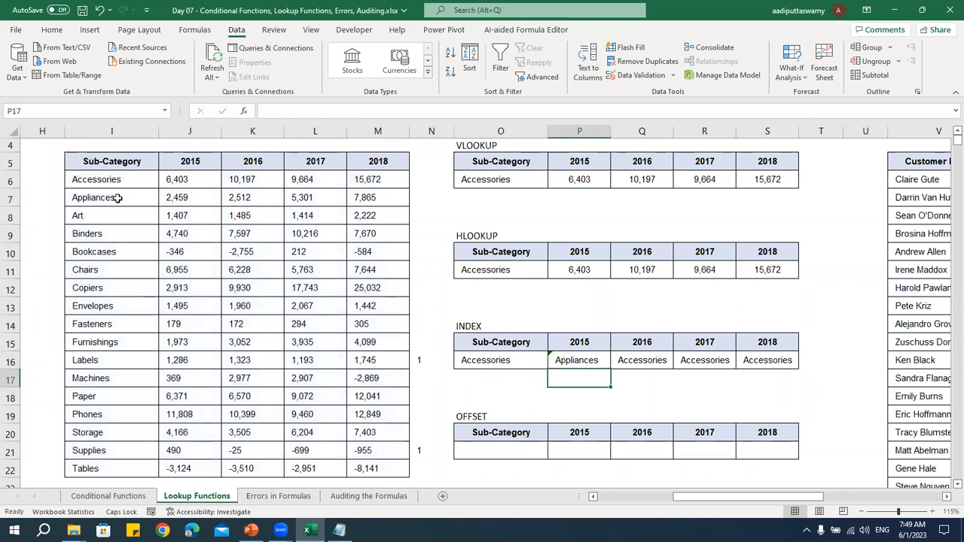
pyautogui.doubleClick(604, 360)
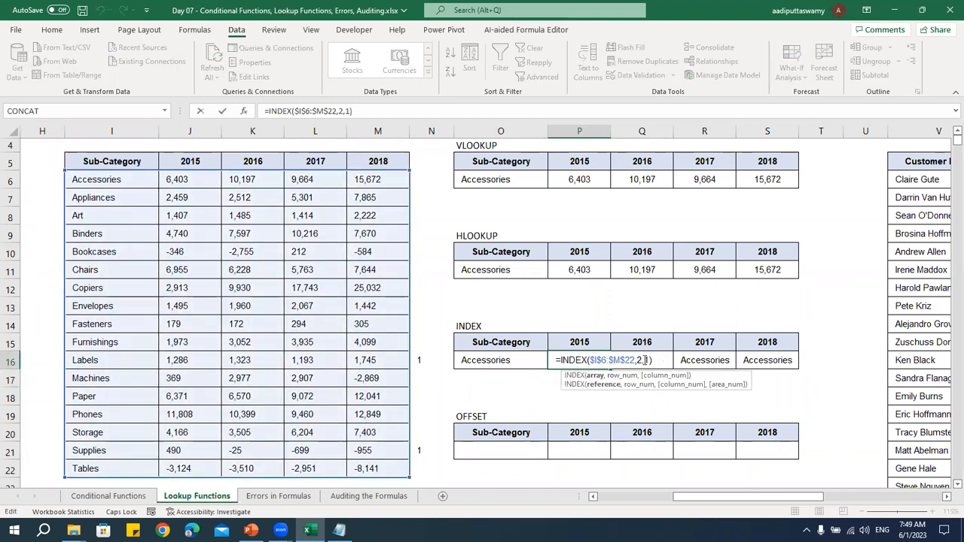
pyautogui.press('Return')
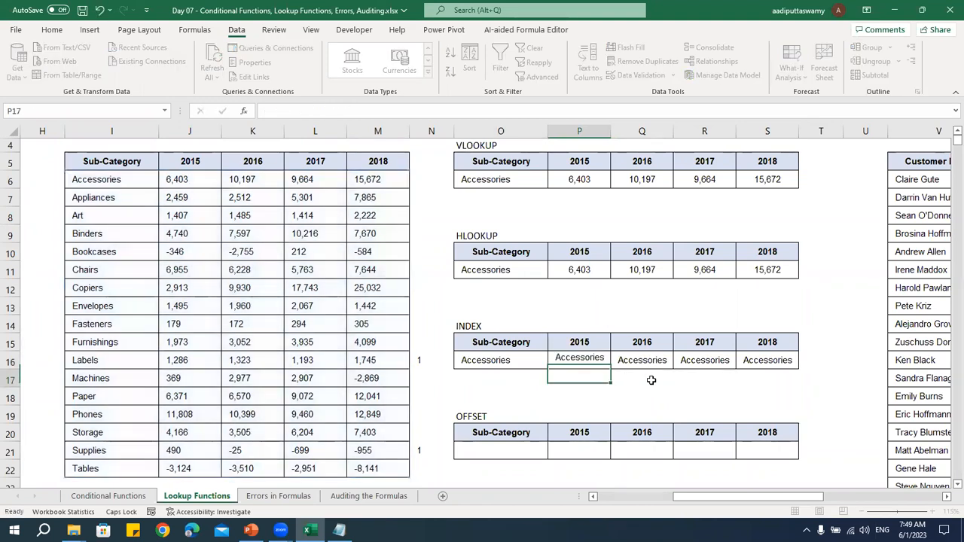
# Set the INDEX column number to 2 in P16 and to 3 in Q16
pyautogui.doubleClick(589, 360)
pyautogui.click(662, 375)
pyautogui.press('Return')
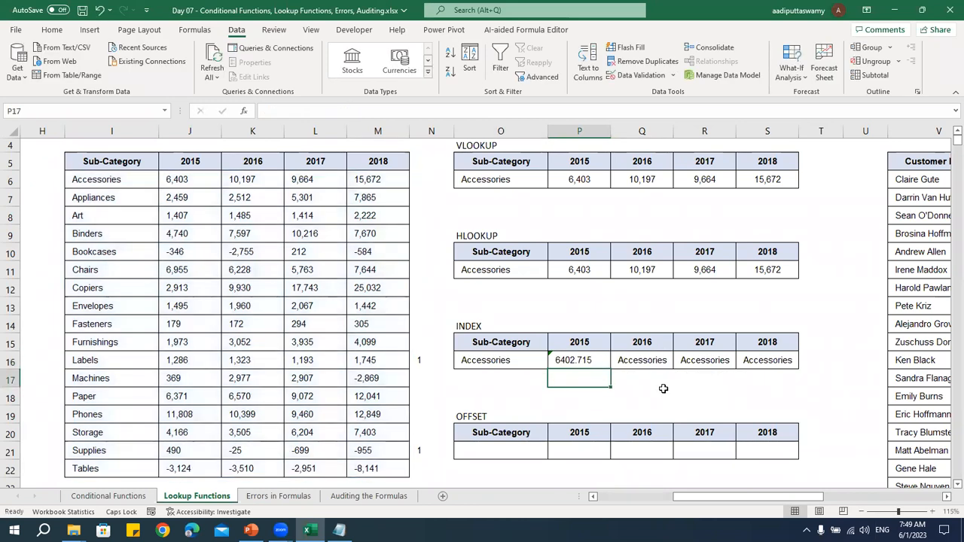
pyautogui.doubleClick(654, 363)
pyautogui.click(713, 361)
pyautogui.press('BackSpace')
pyautogui.write('3')
pyautogui.press('Return')
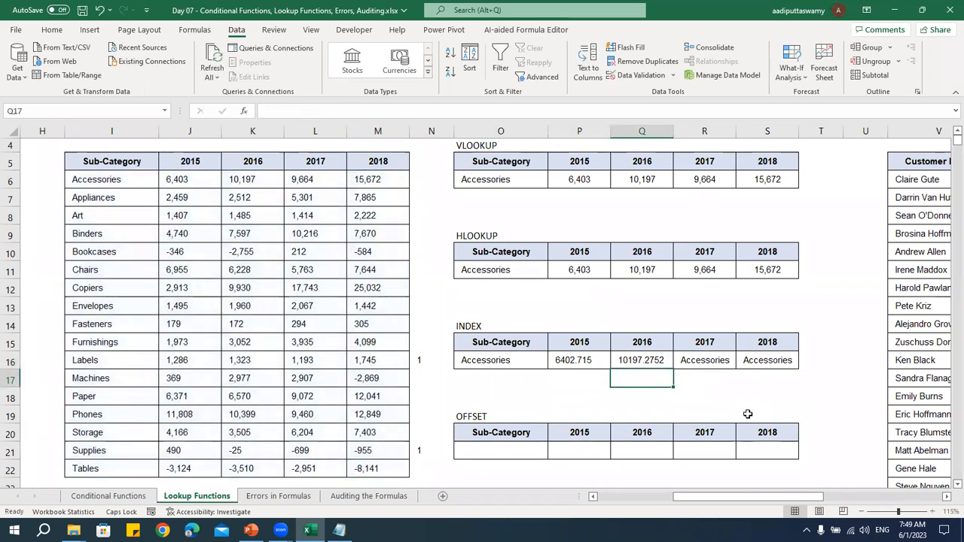
# Set the INDEX column number to 4 in R16 and to 5 in S16
pyautogui.doubleClick(725, 361)
pyautogui.click(773, 360)
pyautogui.press('BackSpace')
pyautogui.write('4')
pyautogui.press('Return')
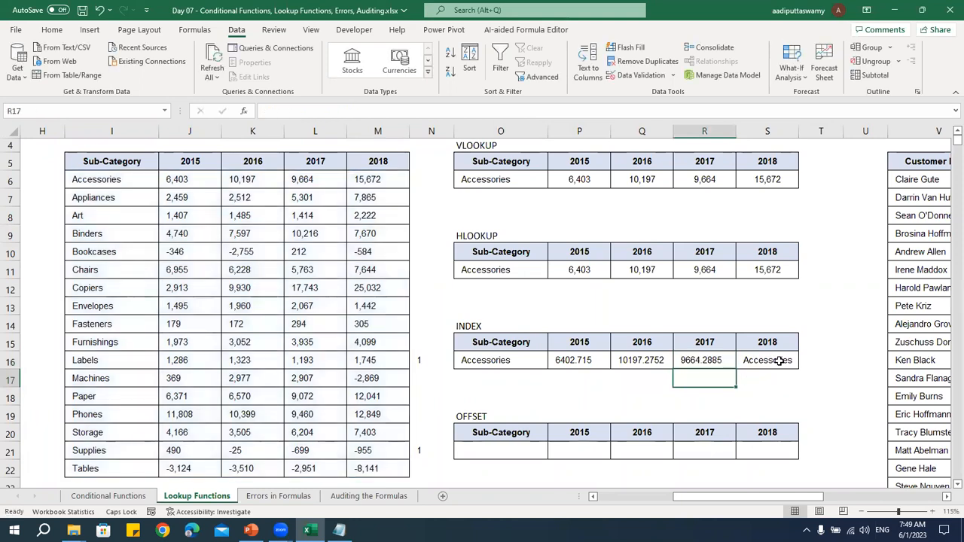
pyautogui.doubleClick(780, 360)
pyautogui.press('BackSpace')
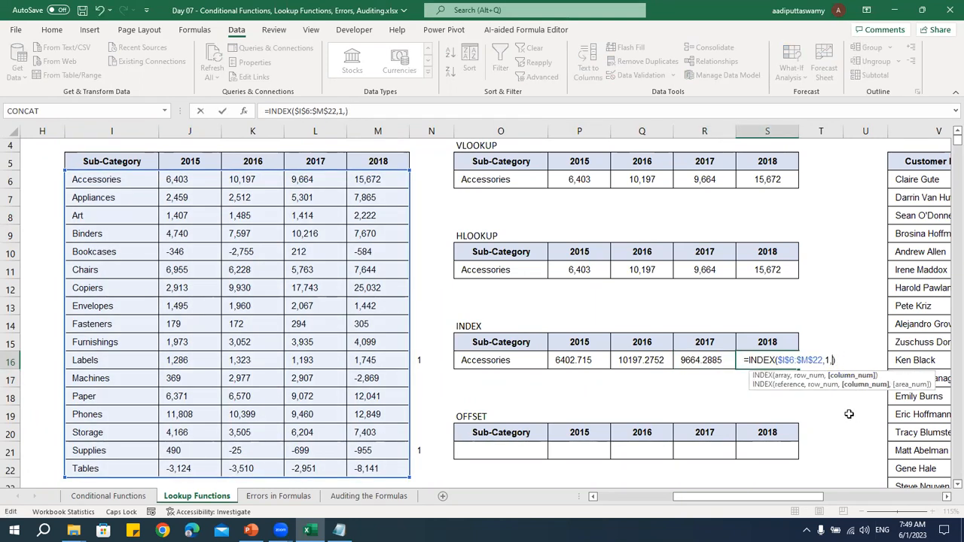
pyautogui.write('5')
pyautogui.press('Return')
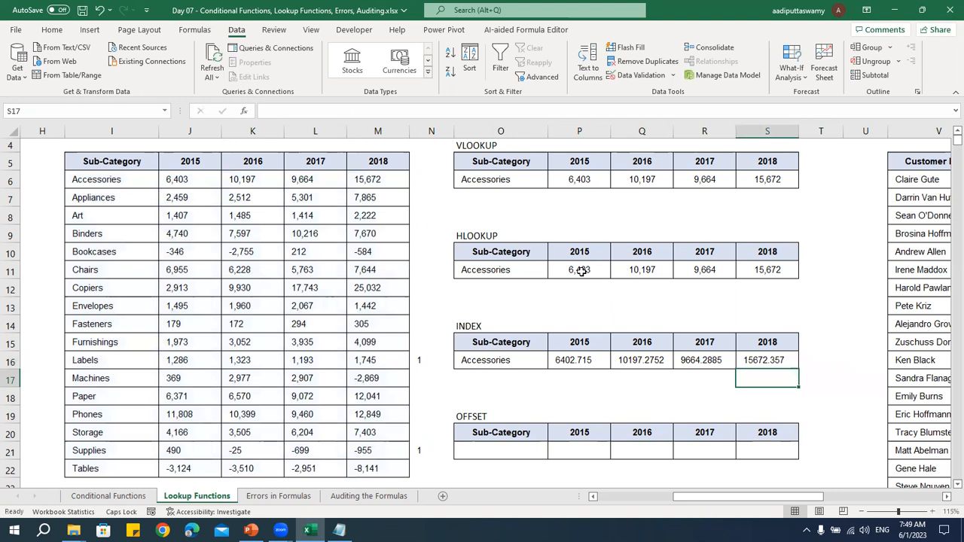
# Copy the number formatting of the HLOOKUP values in P11:S11 onto the INDEX results in P16:S16
pyautogui.click(579, 270)
pyautogui.moveTo(675, 279); pyautogui.dragTo(788, 275)
pyautogui.hotkey('ctrl', 'c')
pyautogui.moveTo(573, 360); pyautogui.dragTo(794, 360)
pyautogui.press('t')
pyautogui.press('Return')
pyautogui.press('Escape')
pyautogui.click(541, 378)
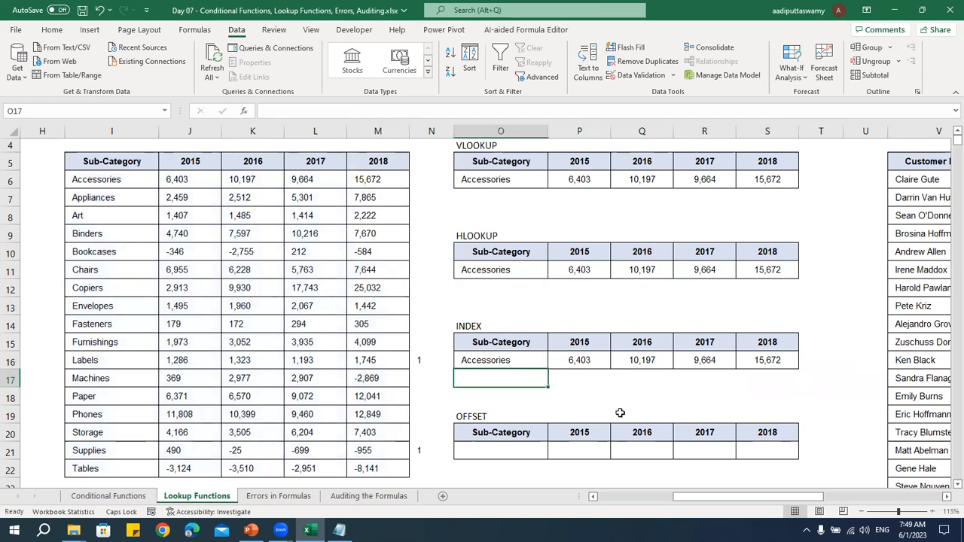
# Inspect the row number argument of the P16 INDEX formula and check the INDEX and OFFSET tables' sub-category cells
pyautogui.click(580, 361)
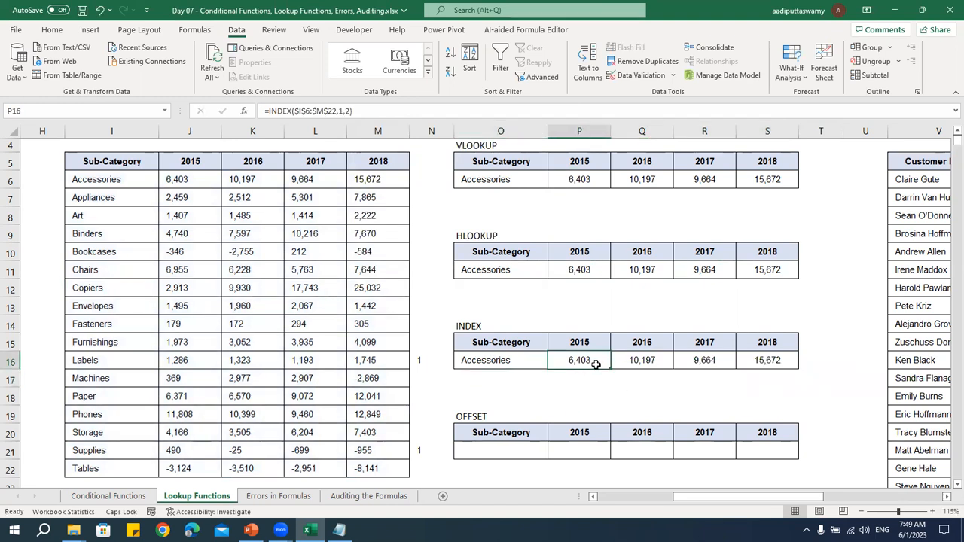
pyautogui.doubleClick(595, 363)
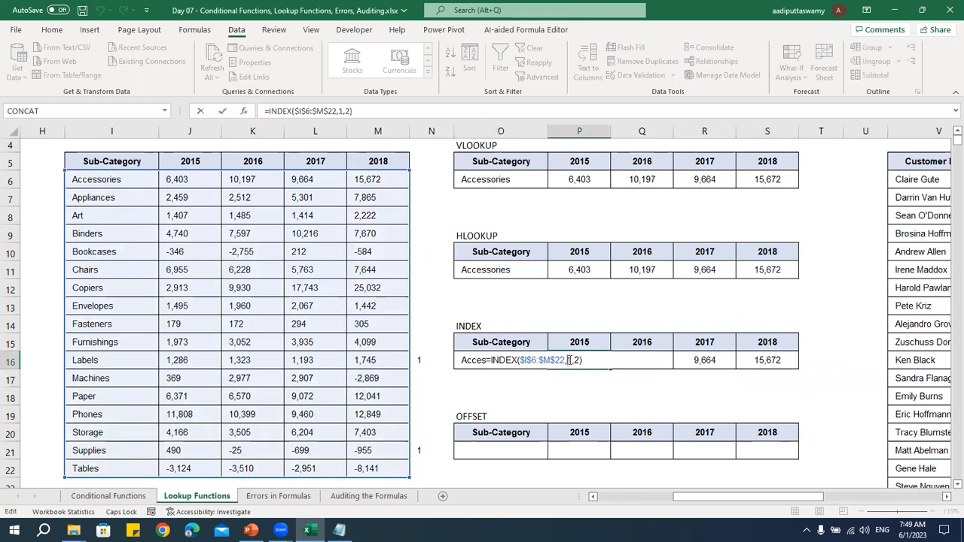
pyautogui.doubleClick(570, 360)
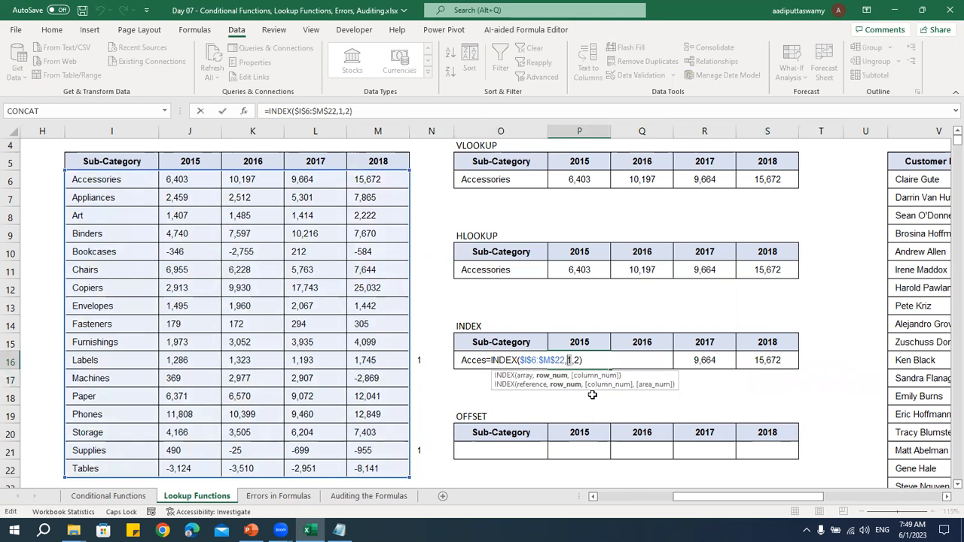
pyautogui.press('Escape')
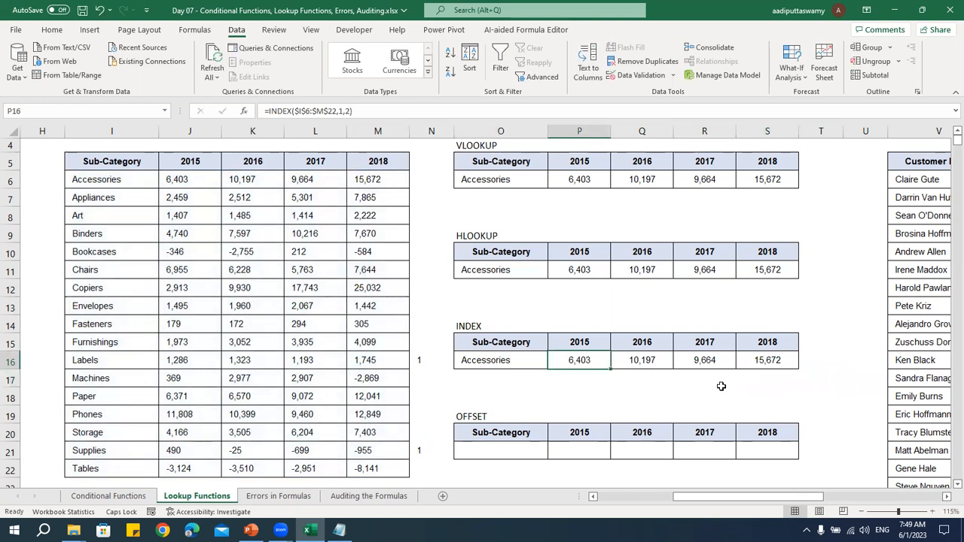
pyautogui.scroll(-1, 645, 430)
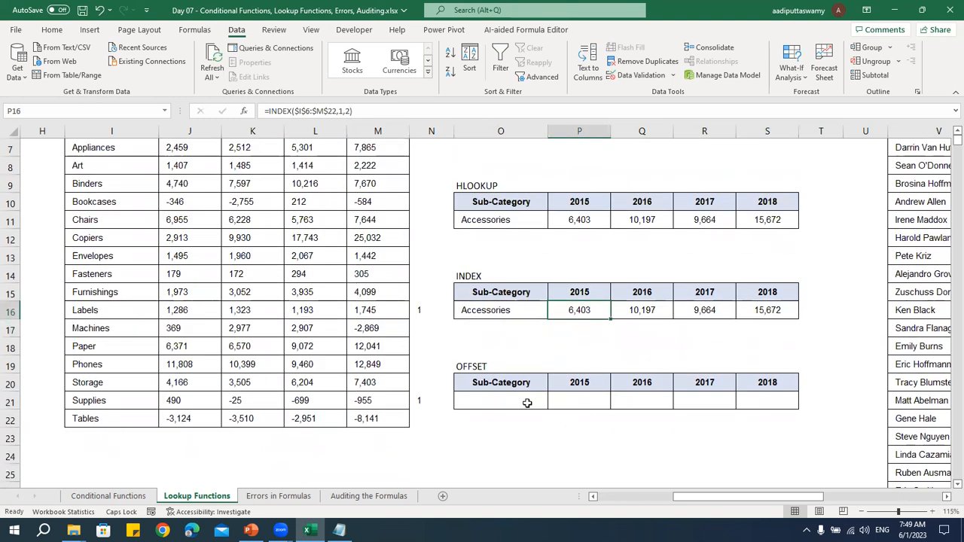
pyautogui.click(527, 400)
pyautogui.click(481, 294)
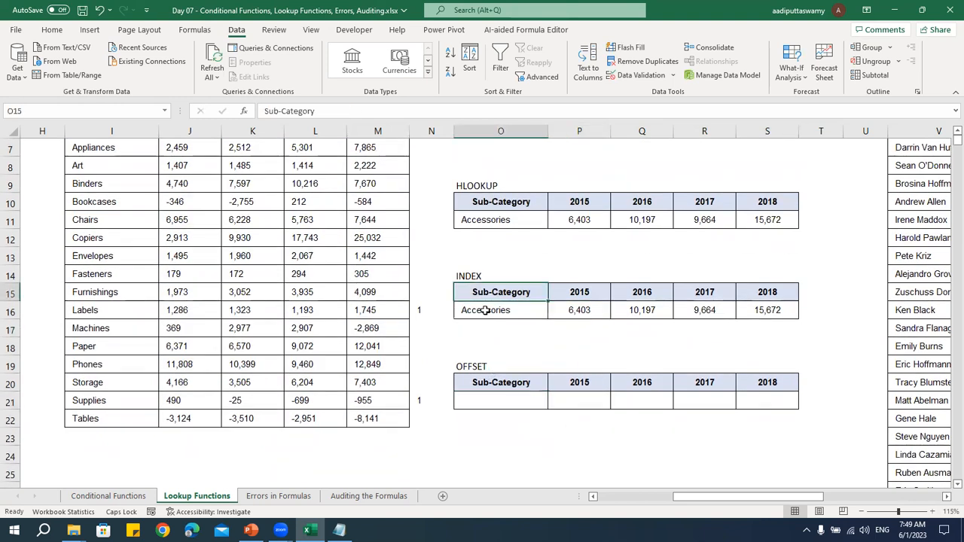
# Start an OFFSET formula in O21 using the source table's Sub-Category header as the absolute reference $I$5
pyautogui.scroll(2, 486, 317)
pyautogui.moveTo(121, 225); pyautogui.dragTo(407, 404)
pyautogui.scroll(-2, 527, 392)
pyautogui.click(498, 401)
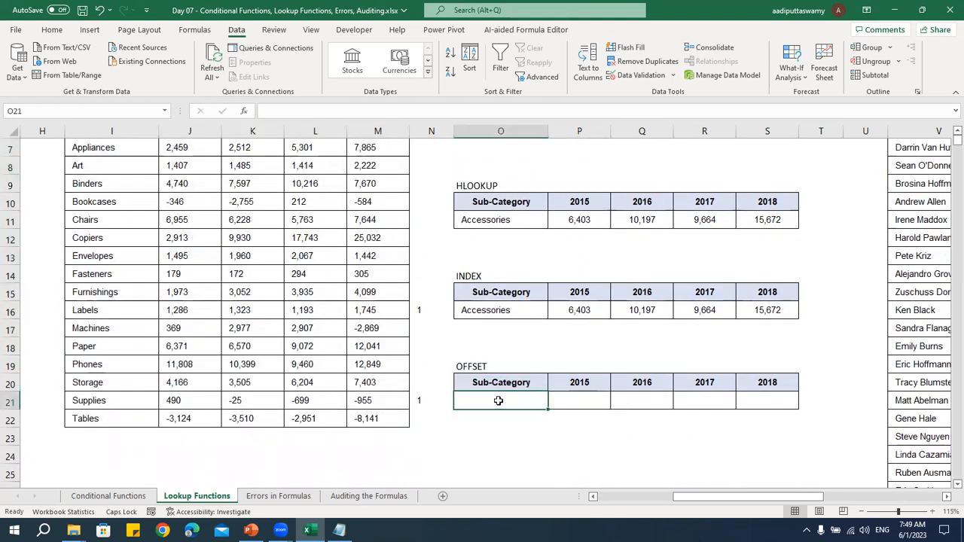
pyautogui.write('=OFFSET(')
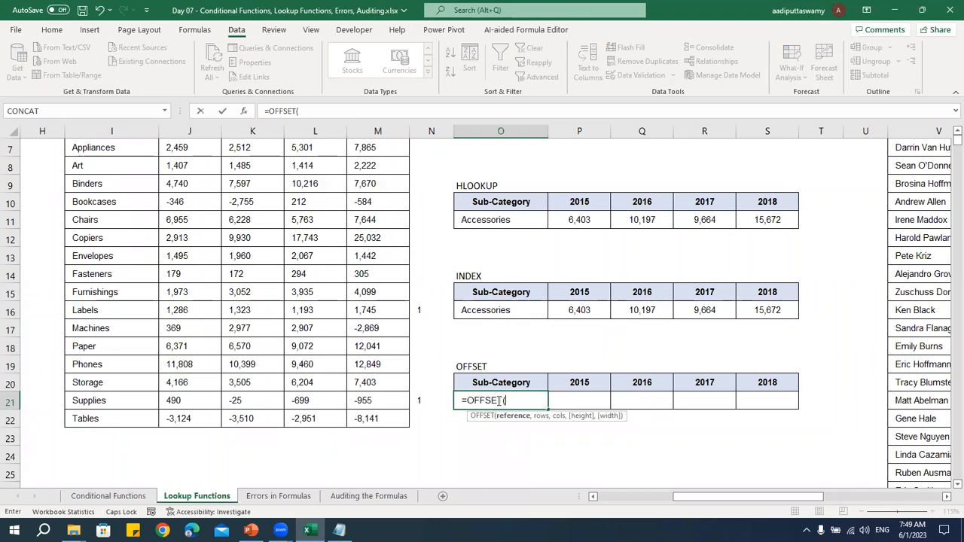
pyautogui.scroll(2, 230, 283)
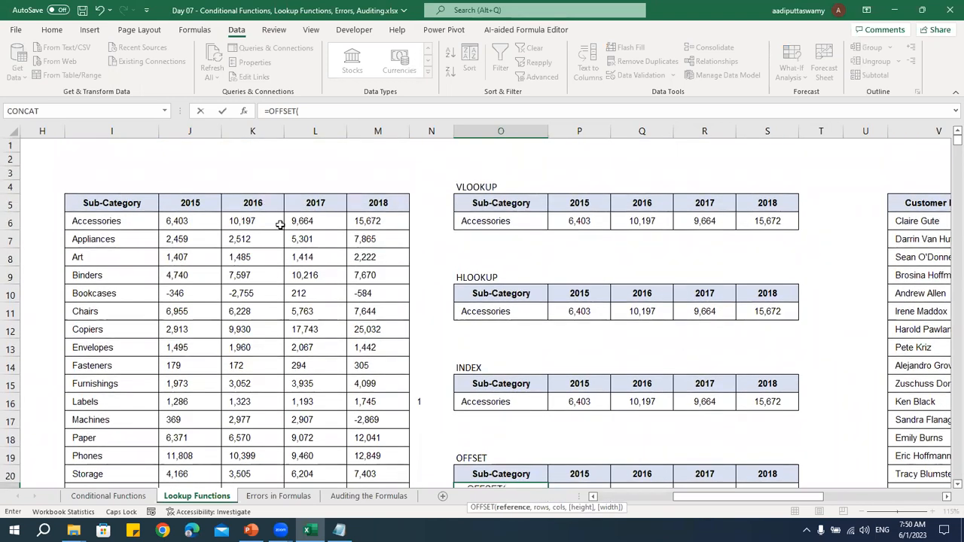
pyautogui.click(133, 204)
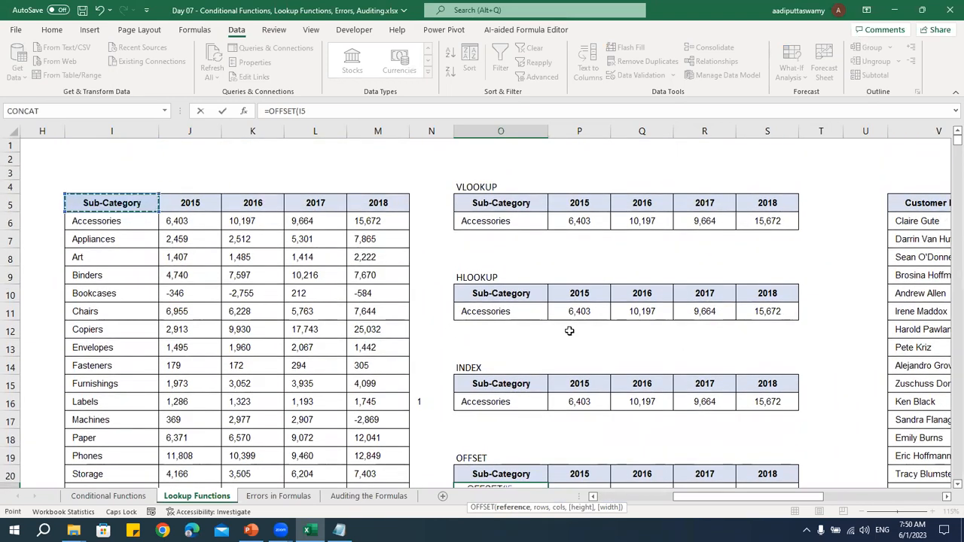
pyautogui.scroll(-1, 651, 346)
pyautogui.press('F4')
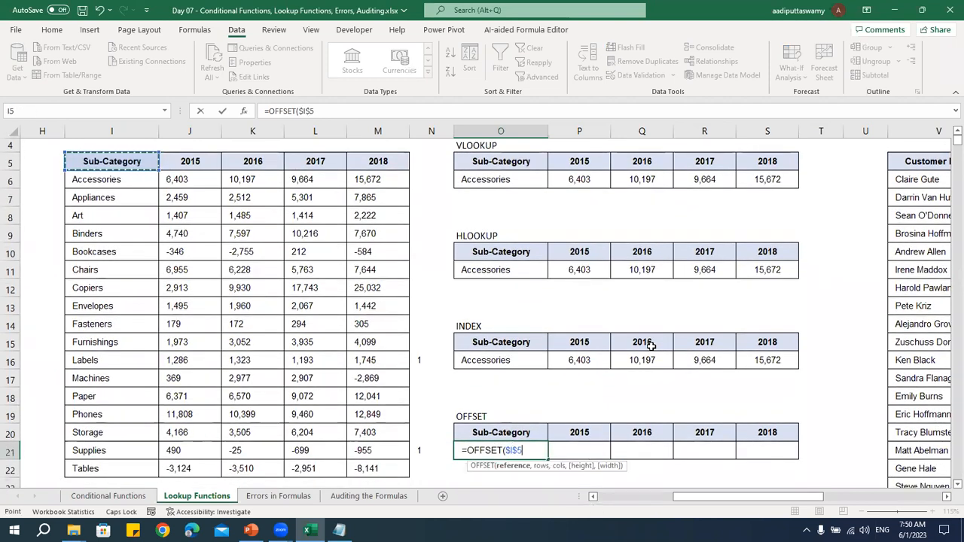
pyautogui.scroll(-1, 652, 345)
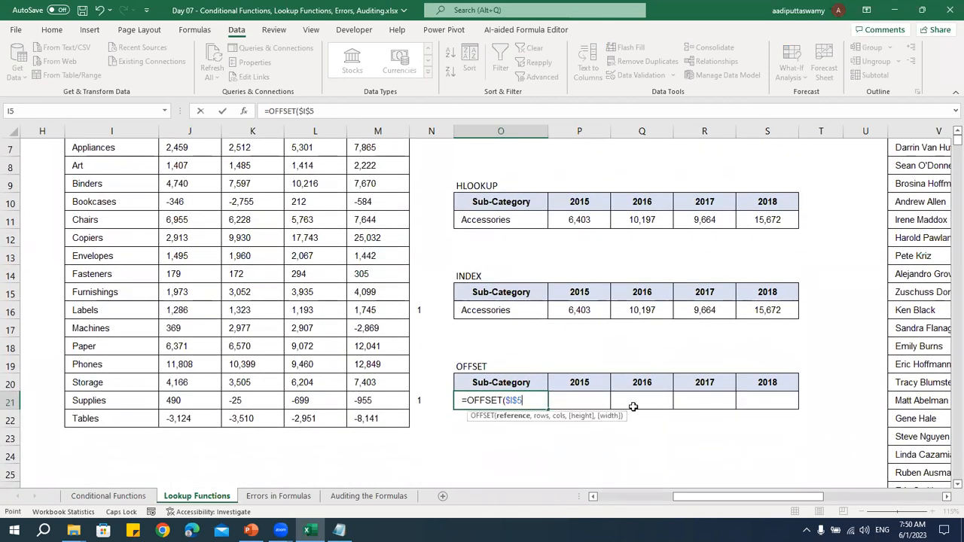
pyautogui.write(',')
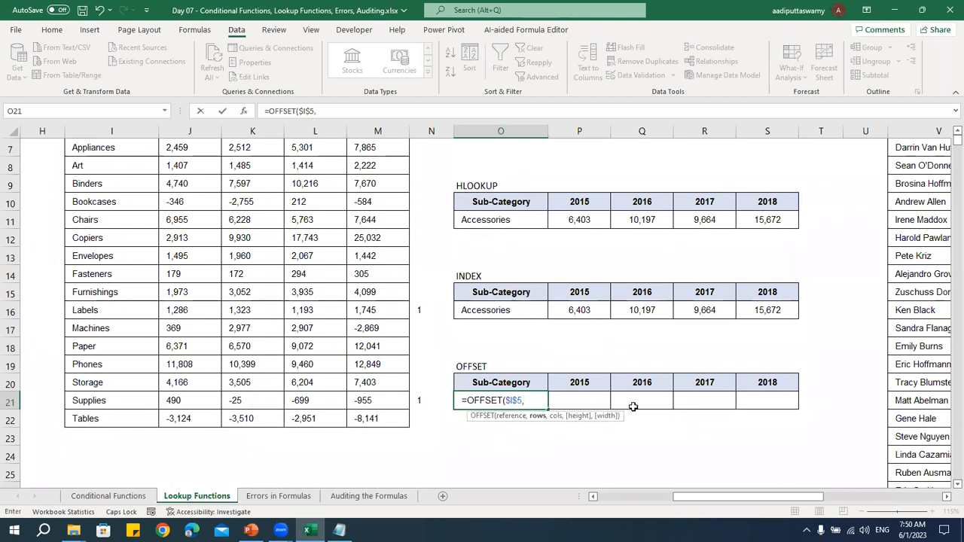
# Complete the O21 OFFSET formula with a row offset of 1 and a column offset of 0
pyautogui.scroll(1, 633, 408)
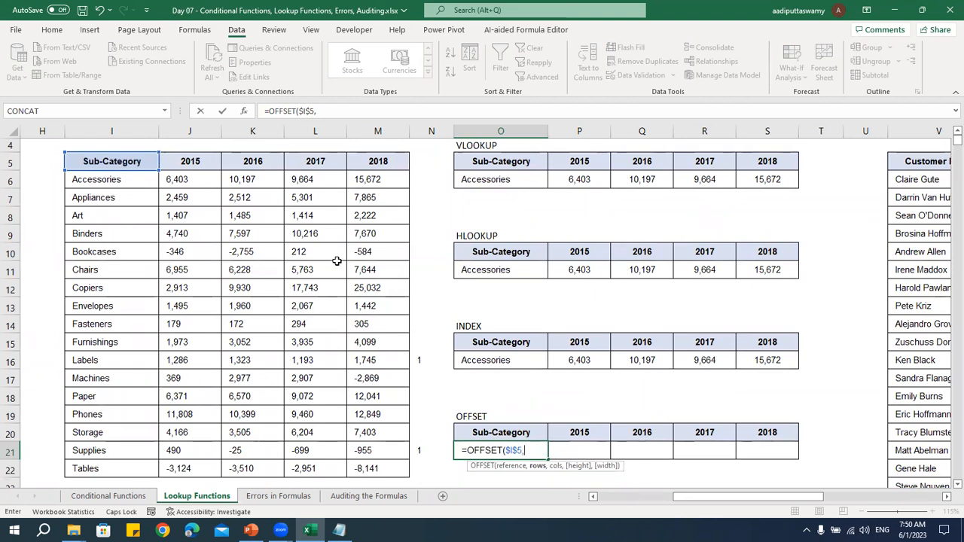
pyautogui.write('1')
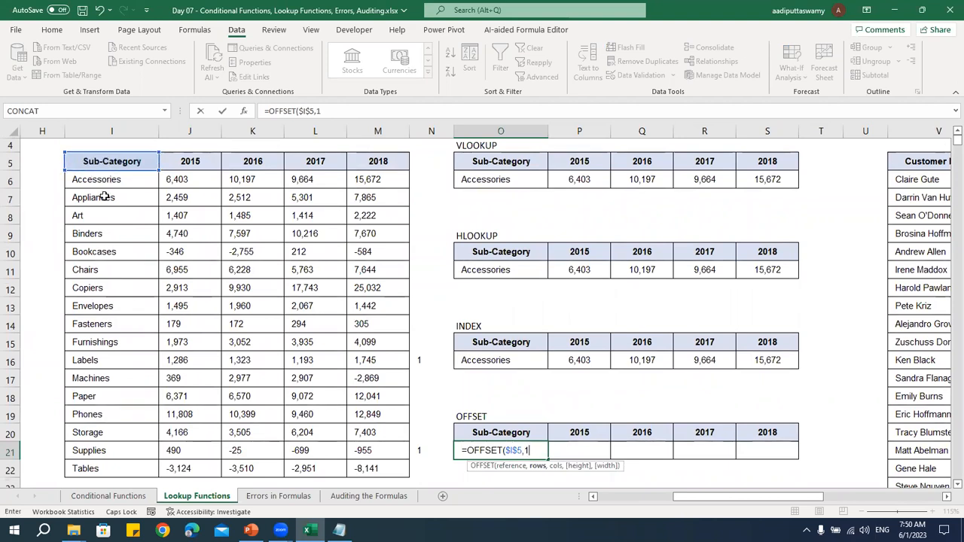
pyautogui.write(',0')
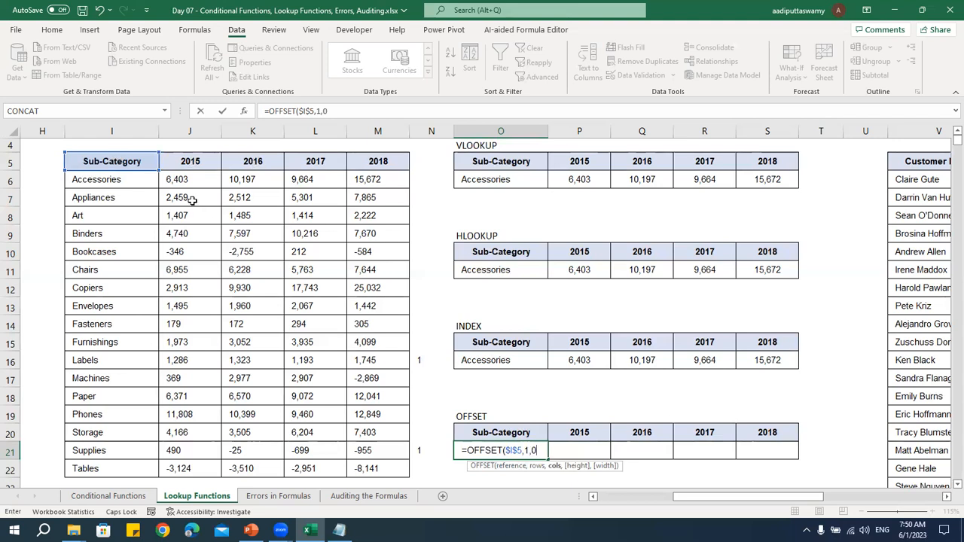
pyautogui.press('Return')
pyautogui.scroll(-2, 507, 400)
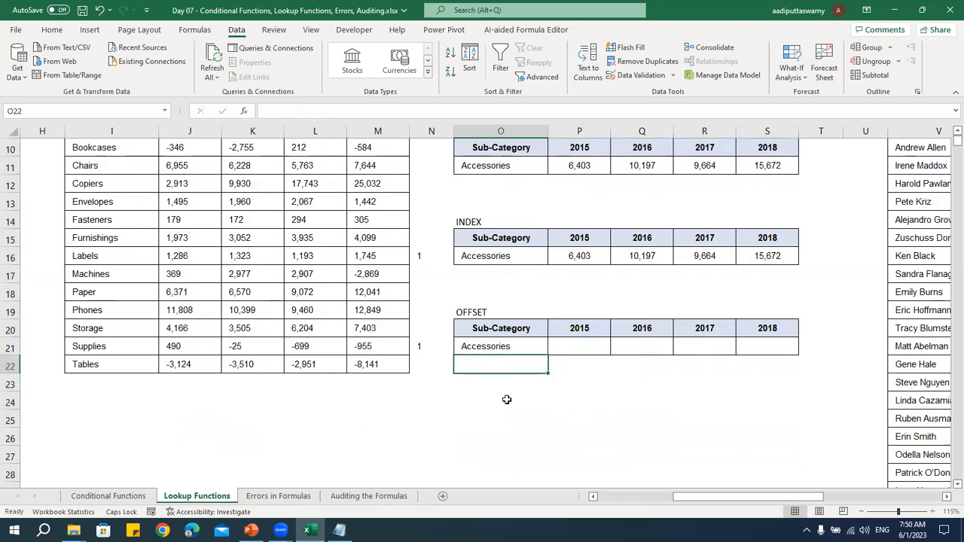
# Fill the O21 OFFSET formula across to S21 and change P21's column offset to return the 2015 value
pyautogui.click(522, 343)
pyautogui.moveTo(549, 355); pyautogui.dragTo(787, 358)
pyautogui.doubleClick(573, 346)
pyautogui.click(629, 353)
pyautogui.press('Return')
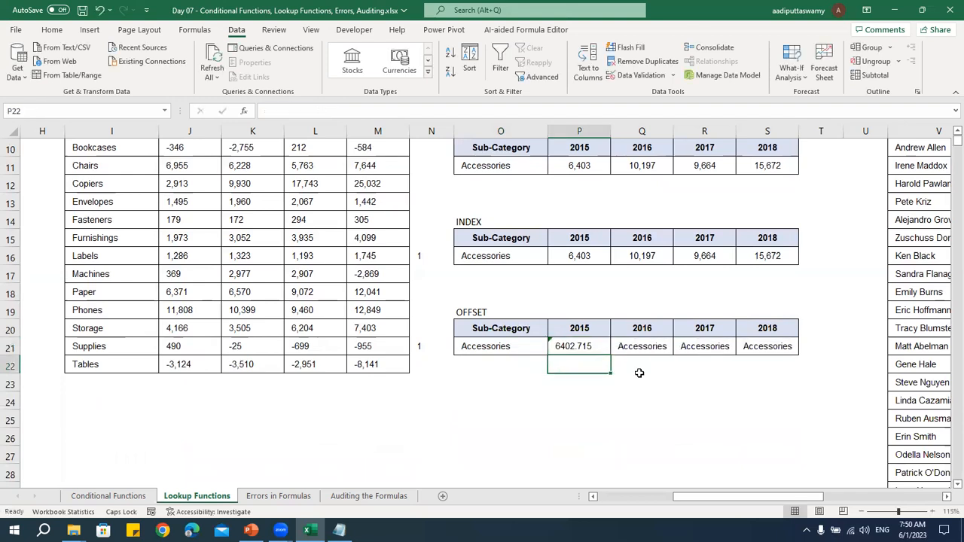
# Set the OFFSET column offset to 2 in Q21 and to 3 in R21
pyautogui.doubleClick(639, 346)
pyautogui.press('BackSpace')
pyautogui.write('2')
pyautogui.press('Return')
pyautogui.click(712, 344)
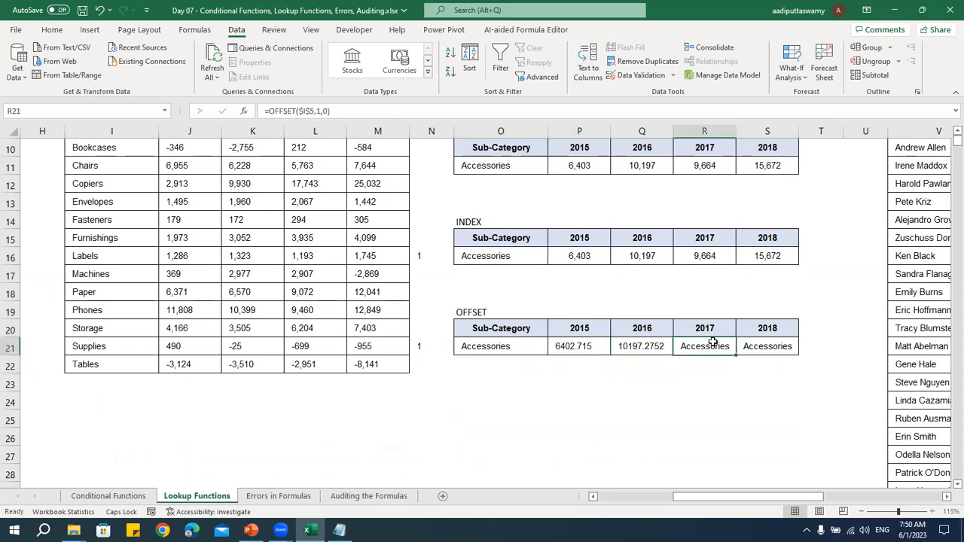
pyautogui.doubleClick(719, 346)
pyautogui.press('BackSpace')
pyautogui.write('3')
pyautogui.press('Return')
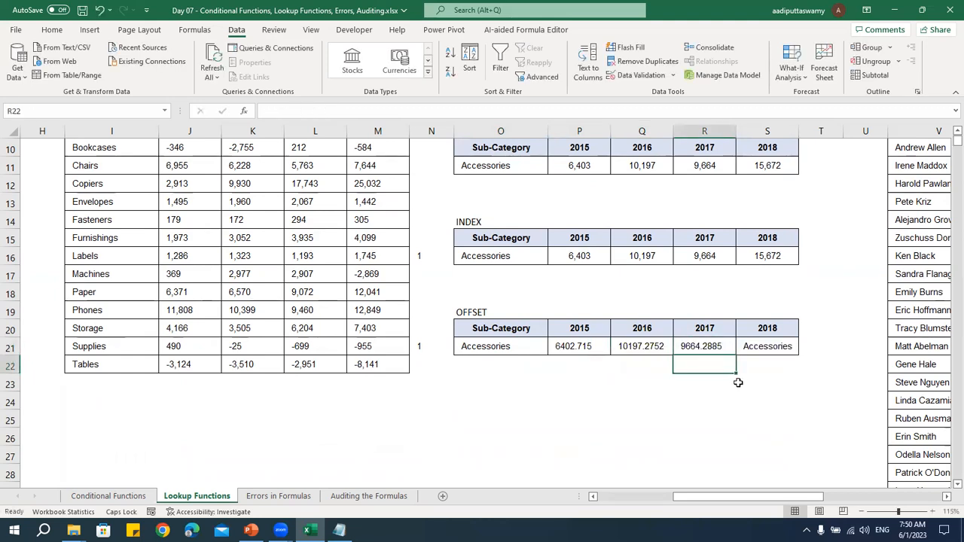
# Set the OFFSET column offset to 4 in S21
pyautogui.doubleClick(762, 349)
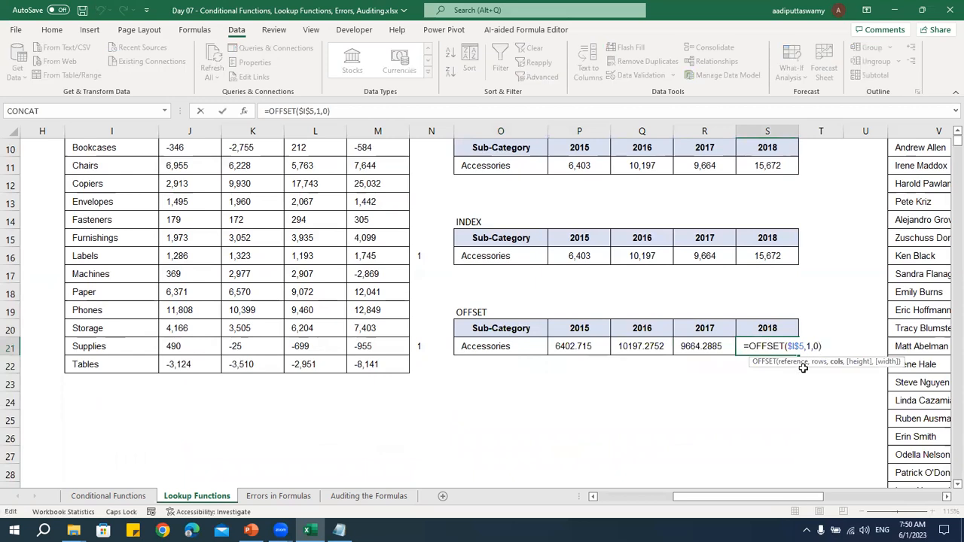
pyautogui.write('4')
pyautogui.press('Return')
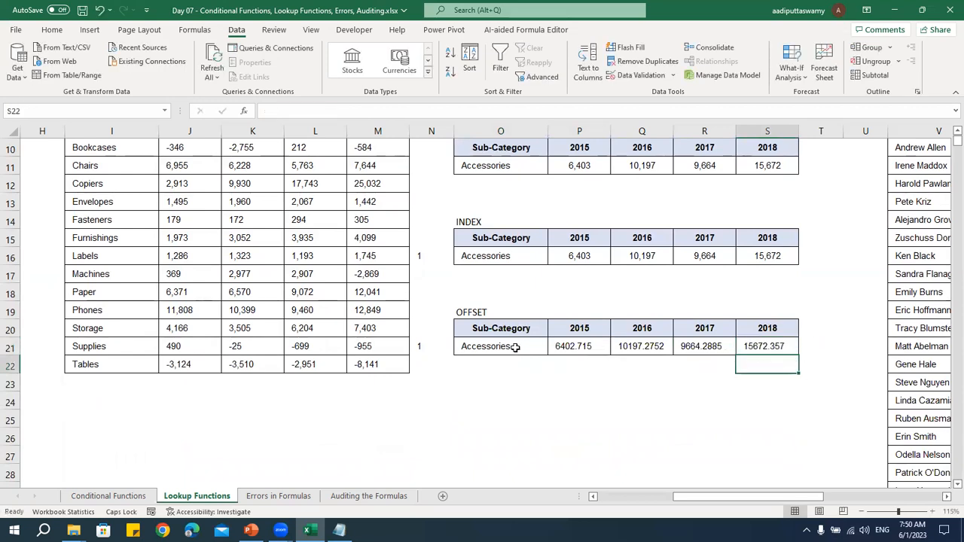
# Copy the number formatting of the INDEX values in P16:S16 onto the OFFSET results in P21:S21
pyautogui.moveTo(590, 258); pyautogui.dragTo(759, 256)
pyautogui.hotkey('ctrl', 'c')
pyautogui.moveTo(568, 345); pyautogui.dragTo(772, 344)
pyautogui.hotkey('ctrl', 'alt', 'v')
pyautogui.click(507, 278)
pyautogui.click(581, 383)
pyautogui.scroll(1, 596, 394)
pyautogui.scroll(2, 597, 395)
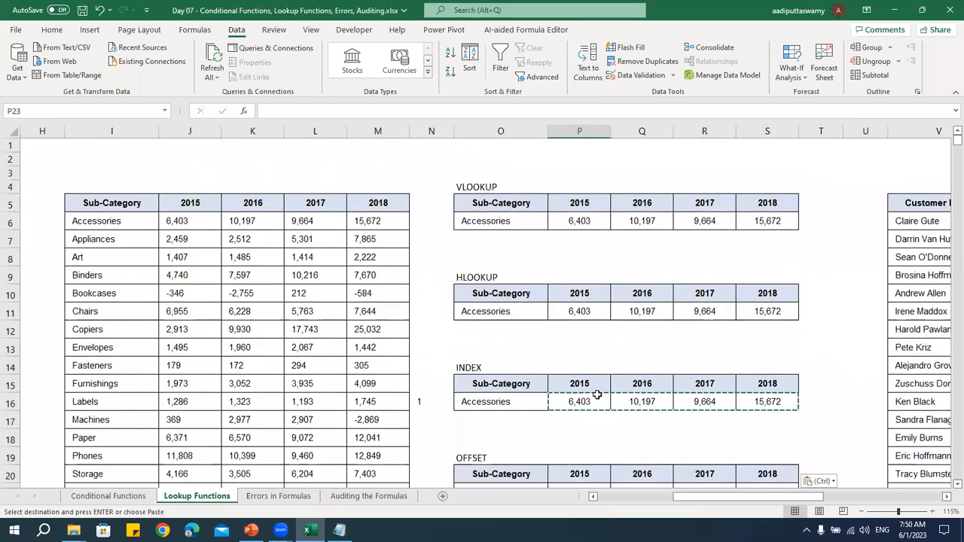
pyautogui.press('Escape')
# Review the four lookup tables, the source table's sub-categories and year headers, and the arguments of the P6 VLOOKUP formula
pyautogui.scroll(-4, 597, 394)
pyautogui.scroll(4, 596, 395)
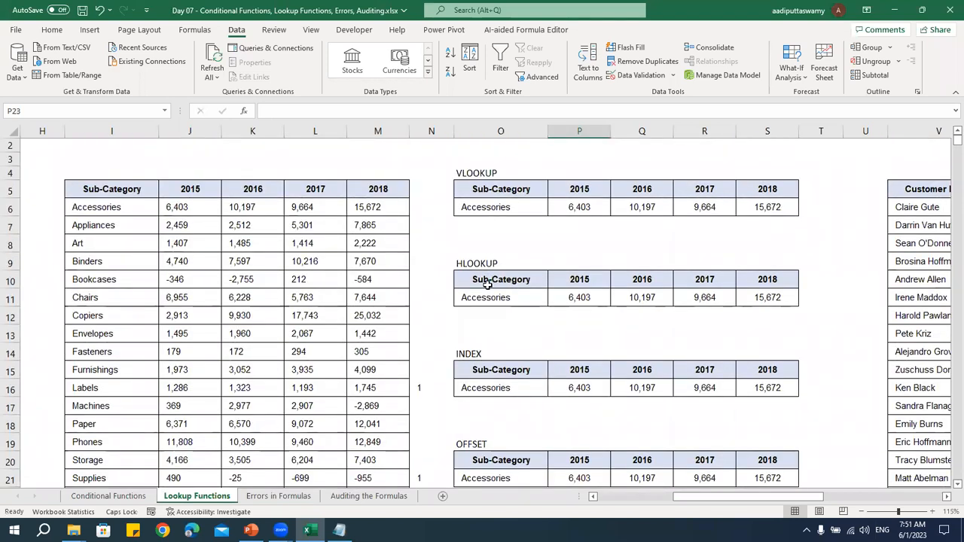
pyautogui.click(483, 173)
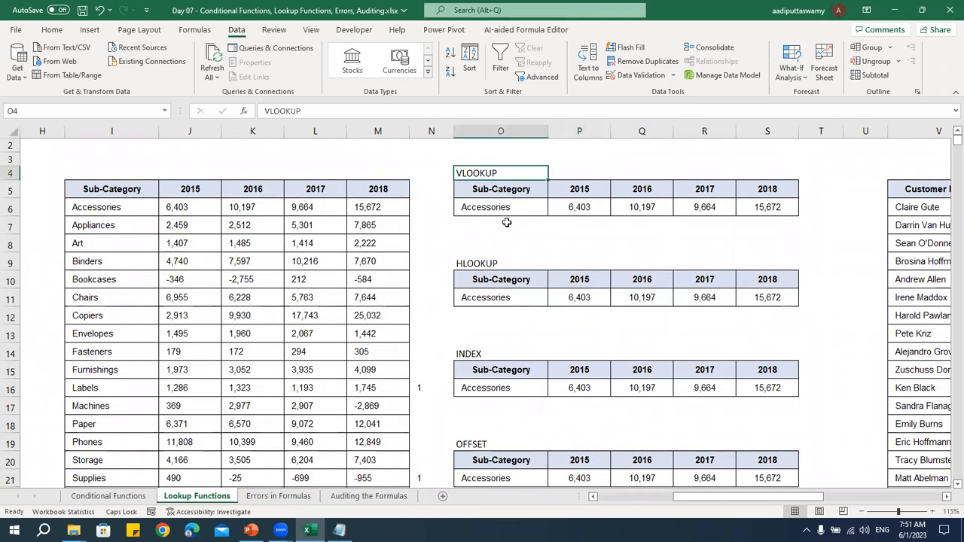
pyautogui.click(491, 262)
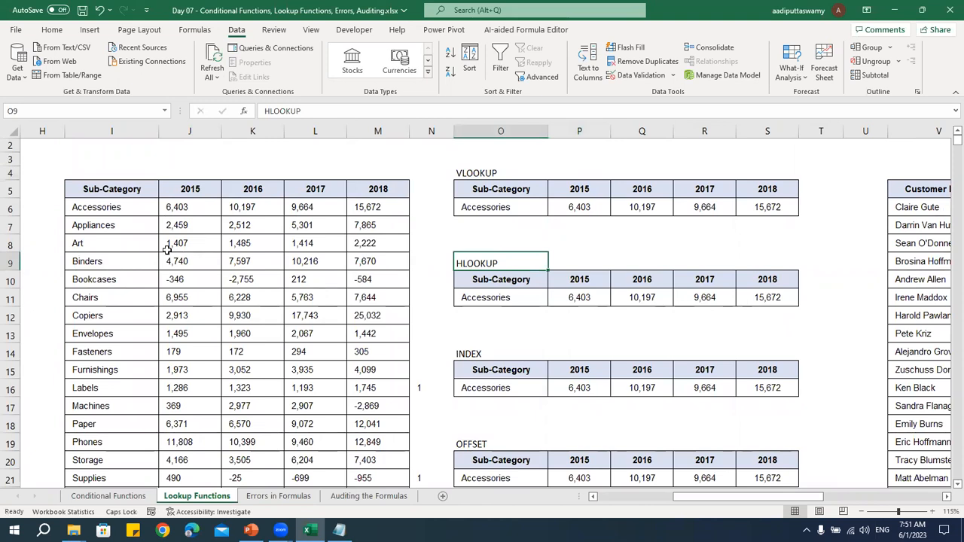
pyautogui.moveTo(113, 210); pyautogui.dragTo(117, 442)
pyautogui.moveTo(171, 189); pyautogui.dragTo(425, 189)
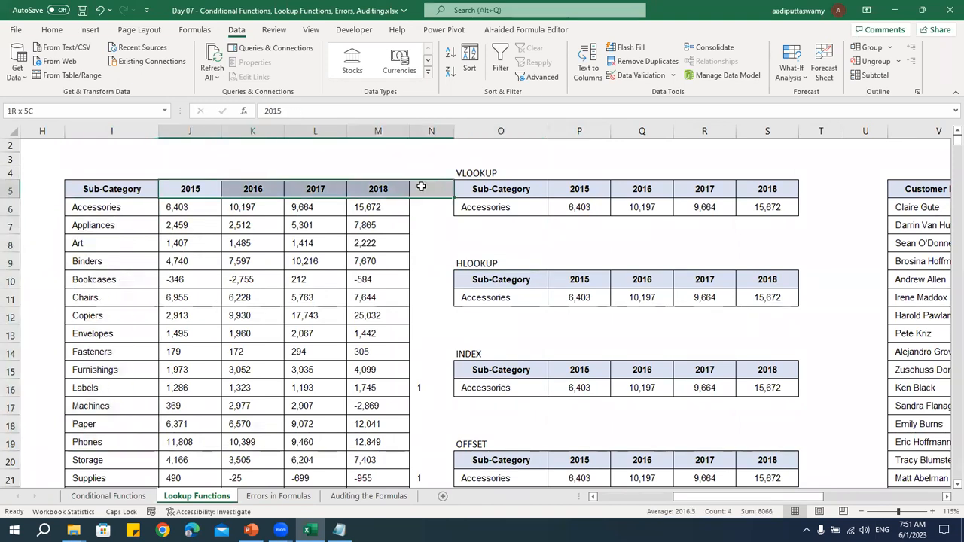
pyautogui.scroll(-1, 548, 331)
pyautogui.scroll(-2, 547, 331)
pyautogui.click(499, 257)
pyautogui.click(489, 350)
pyautogui.scroll(3, 491, 367)
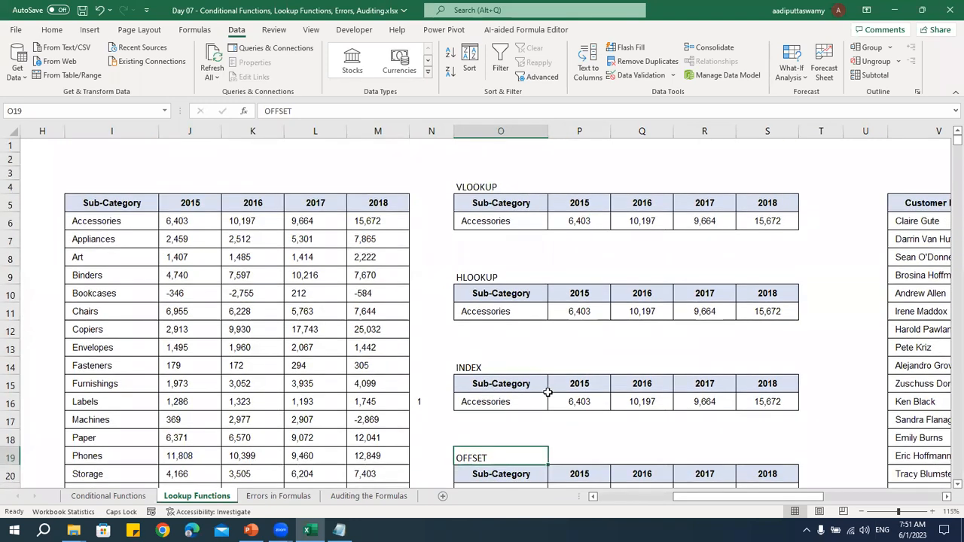
pyautogui.scroll(-2, 549, 391)
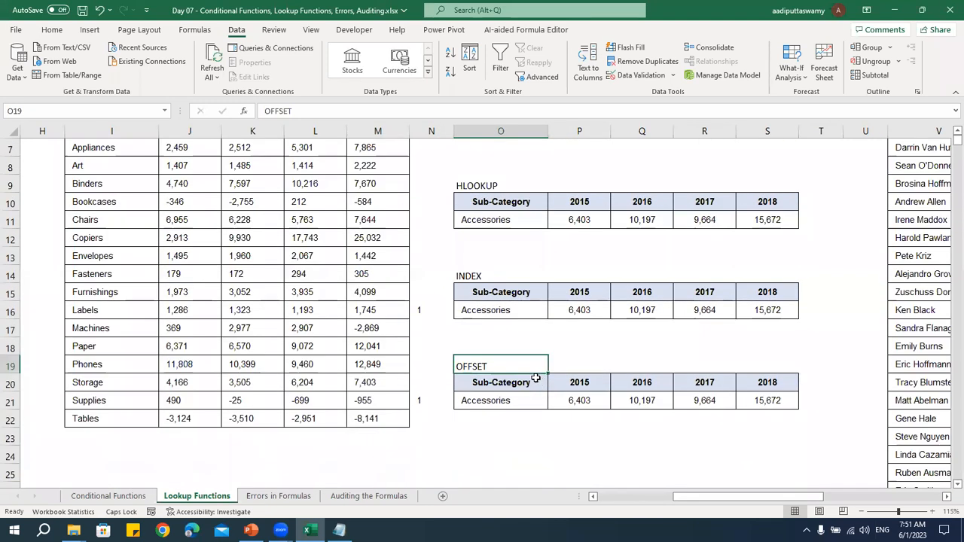
pyautogui.scroll(2, 534, 379)
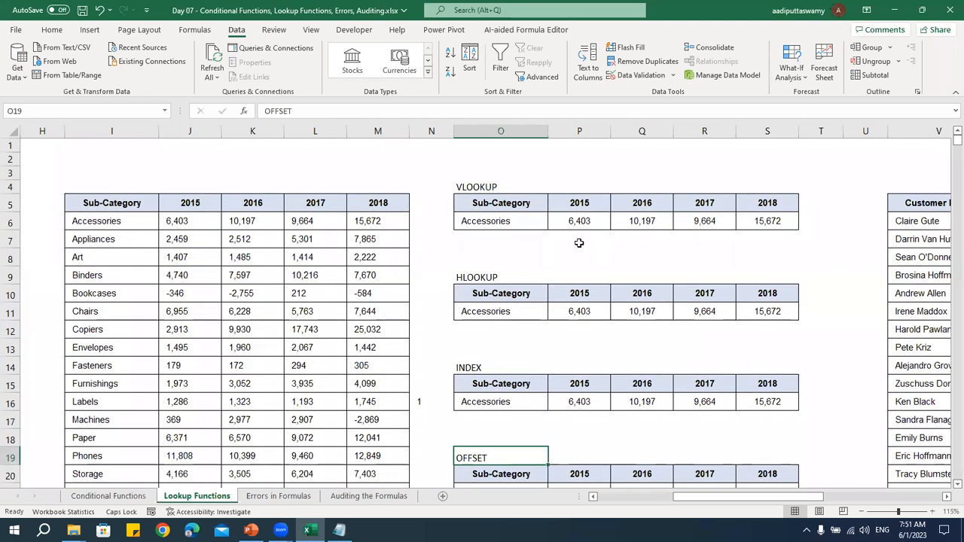
pyautogui.click(580, 221)
pyautogui.doubleClick(610, 221)
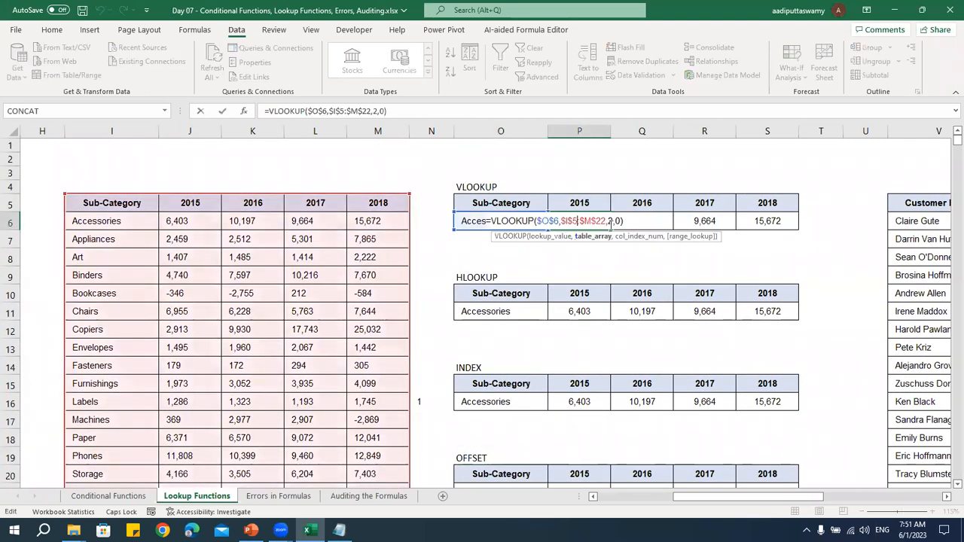
pyautogui.press('Escape')
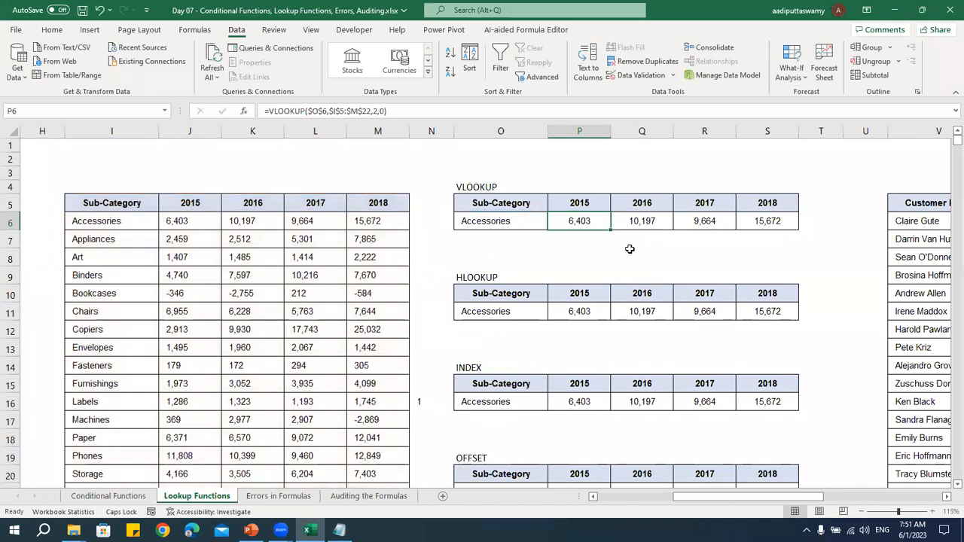
# Enter the helper column numbers 2, 3, 4 and 5 in P4:S4 above the VLOOKUP table's year headers
pyautogui.click(580, 188)
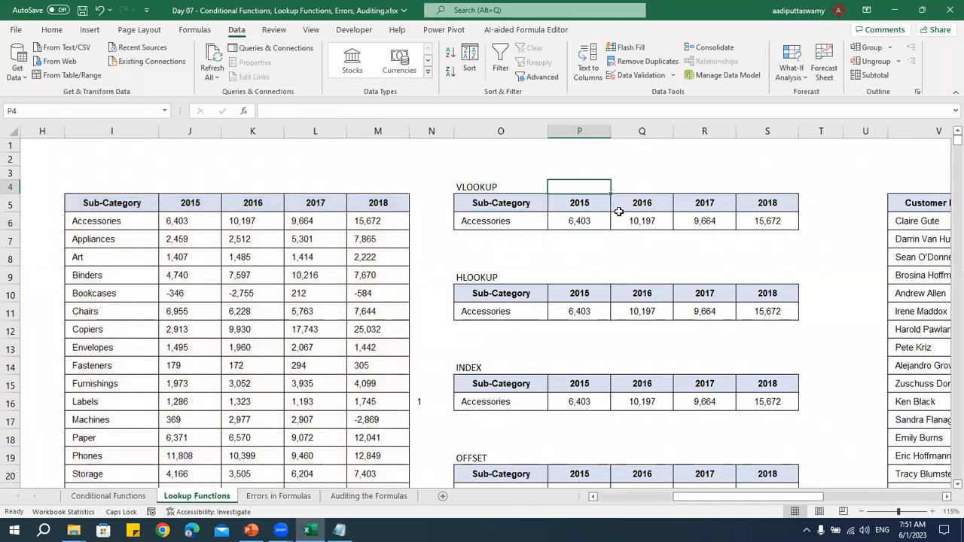
pyautogui.write('2')
pyautogui.press('Tab')
pyautogui.write('3')
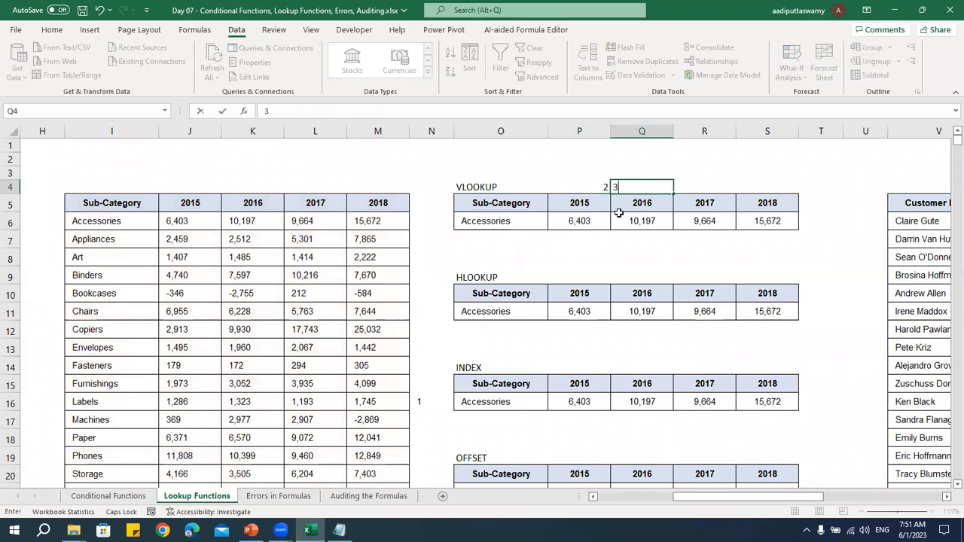
pyautogui.press('Tab')
pyautogui.write('4')
pyautogui.press('Tab')
pyautogui.write('5')
pyautogui.press('Tab')
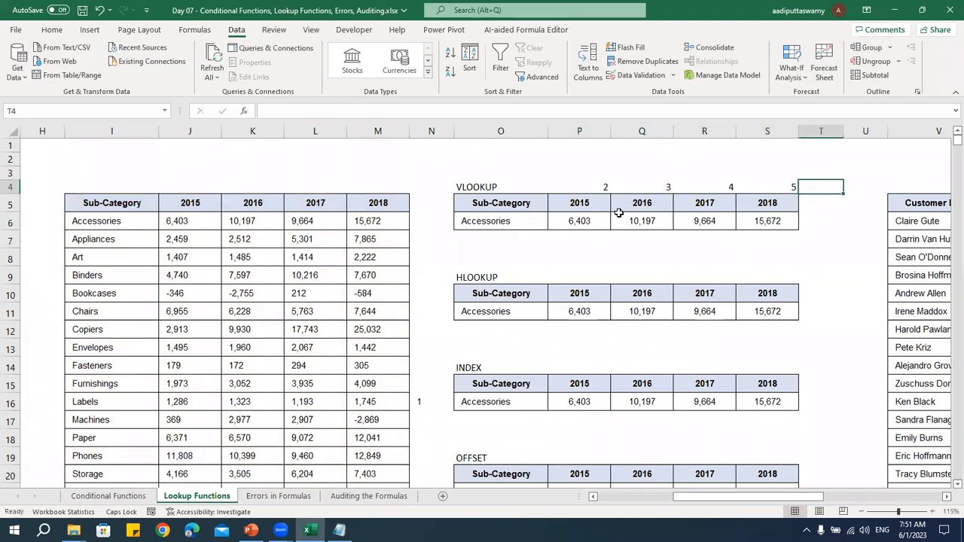
pyautogui.moveTo(599, 188); pyautogui.dragTo(776, 187)
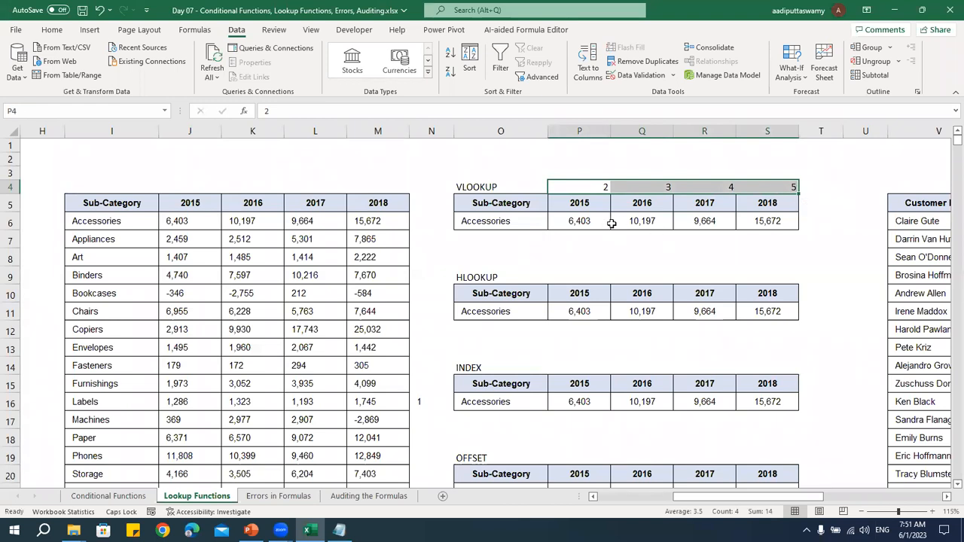
# Replace the fixed column index in the P6 VLOOKUP formula with a reference to helper cell P4
pyautogui.doubleClick(593, 221)
pyautogui.click(612, 220)
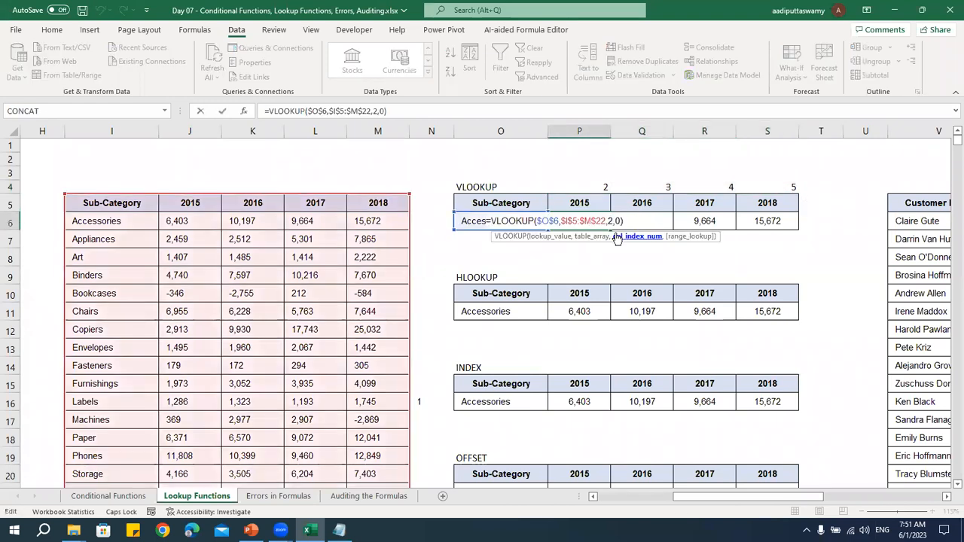
pyautogui.press('BackSpace')
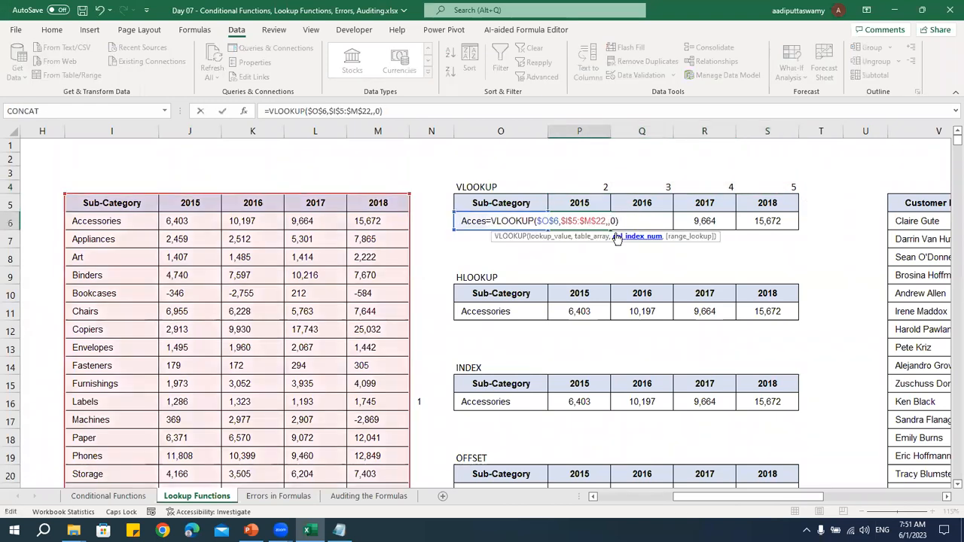
pyautogui.click(595, 188)
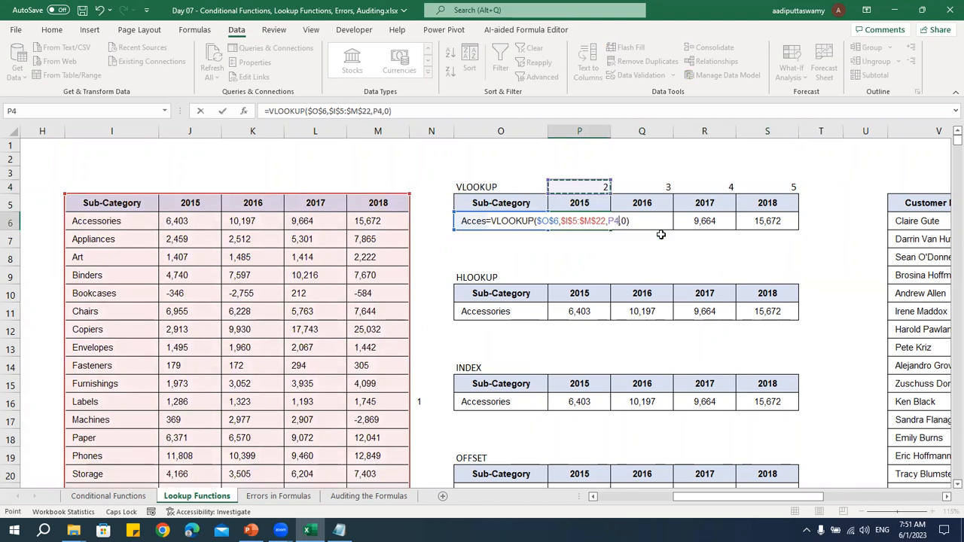
pyautogui.hotkey('ctrl', 'Return')
pyautogui.hotkey('ctrl', 'shift', 'Right')
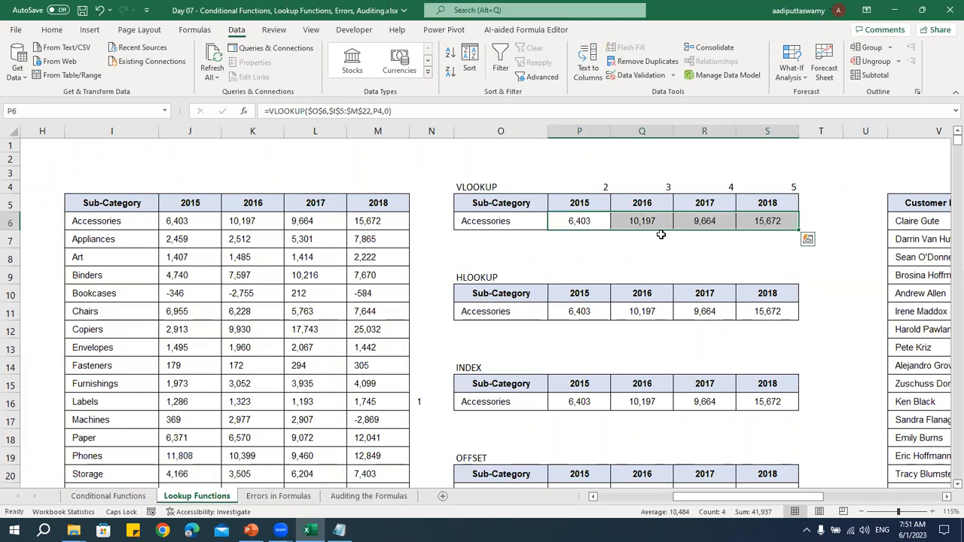
pyautogui.doubleClick(588, 218)
pyautogui.press('Escape')
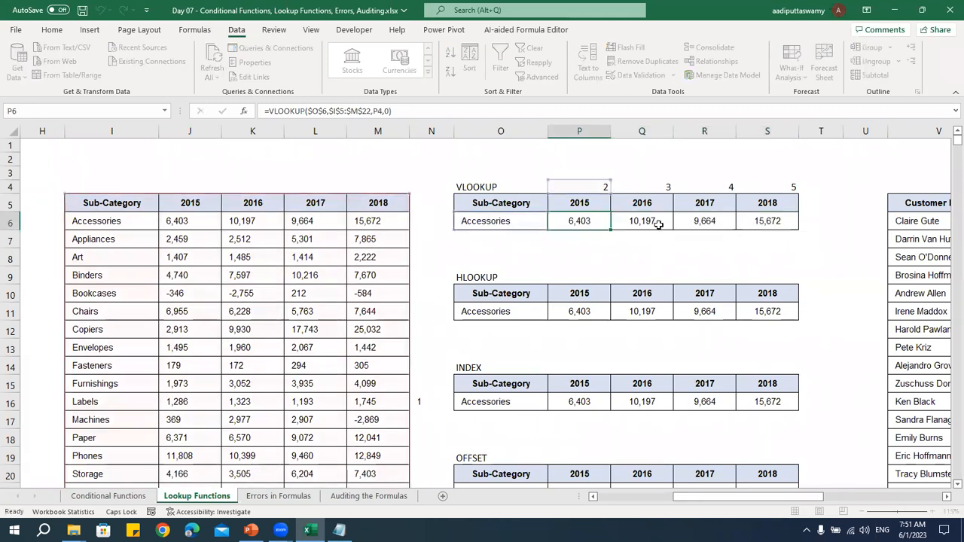
# Check the column index references in the VLOOKUP formulas in Q6, R6 and S6
pyautogui.doubleClick(654, 221)
pyautogui.press('Escape')
pyautogui.doubleClick(704, 220)
pyautogui.press('Escape')
pyautogui.doubleClick(764, 221)
pyautogui.press('Escape')
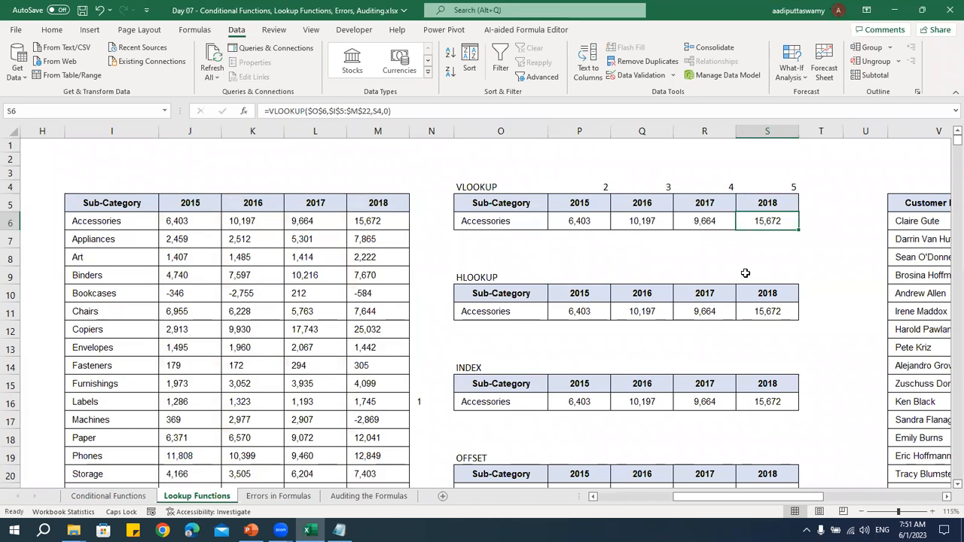
# Reverse the VLOOKUP table's year headers in P5:S5 to 2018, 2017, 2016 and 2015
pyautogui.moveTo(578, 205); pyautogui.dragTo(746, 204)
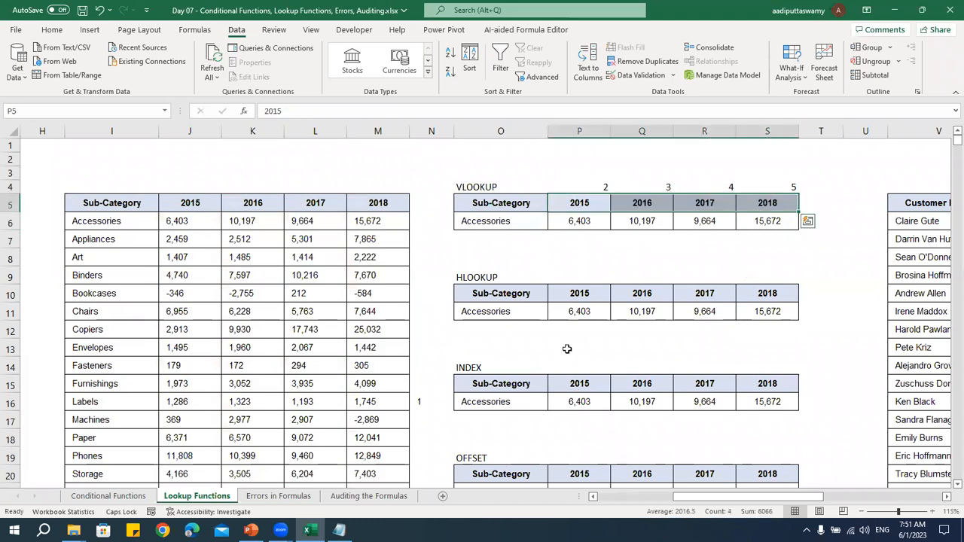
pyautogui.click(583, 204)
pyautogui.write('2018')
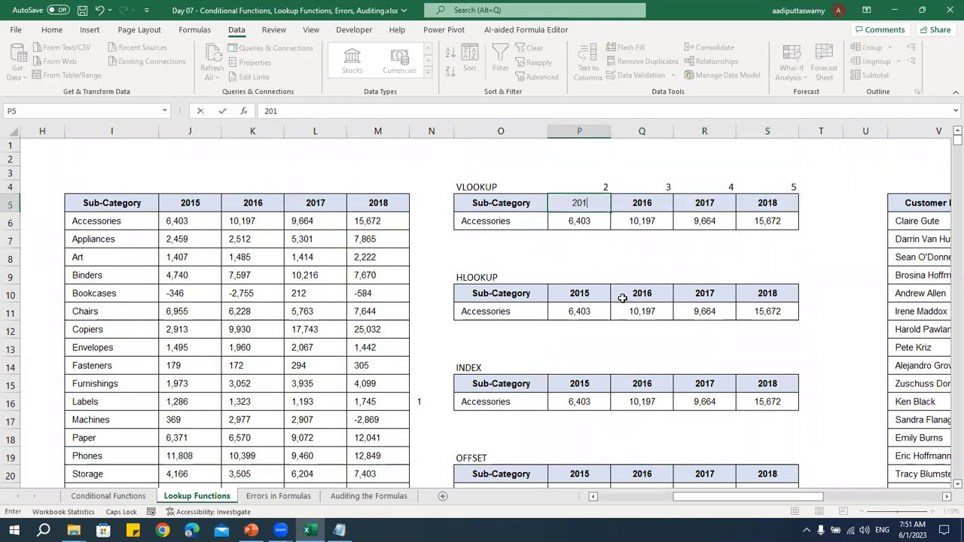
pyautogui.press('Tab')
pyautogui.write('201')
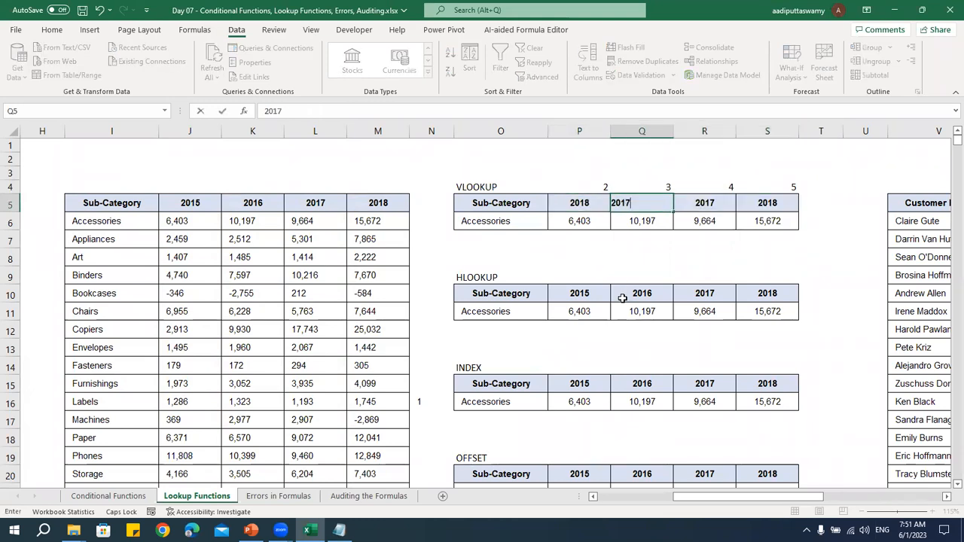
pyautogui.press('Tab')
pyautogui.write('2016')
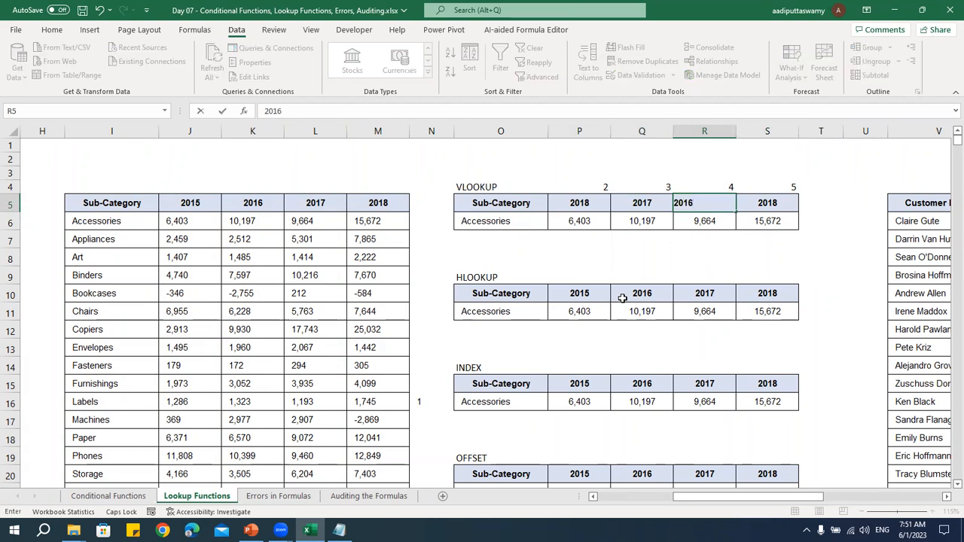
pyautogui.press('Tab')
pyautogui.write('2015')
pyautogui.press('Return')
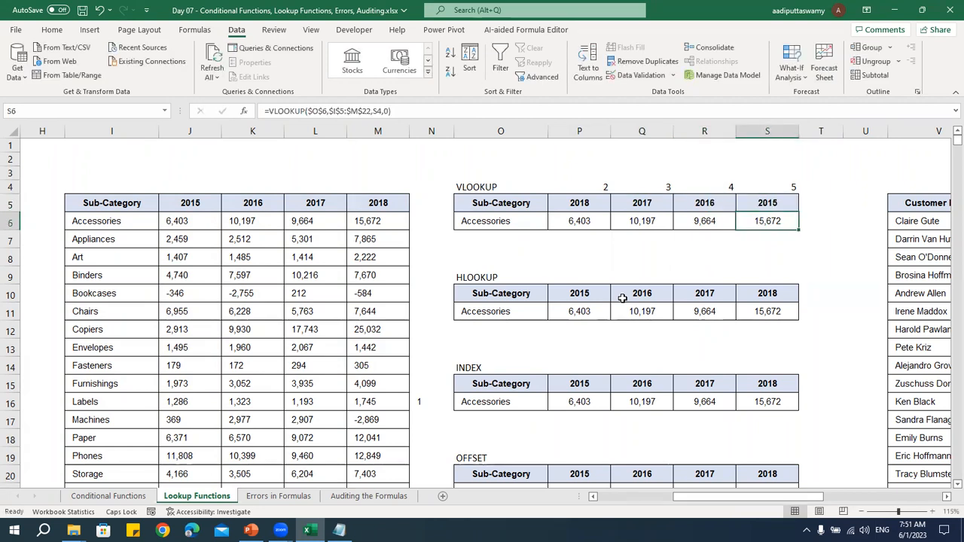
# Compare the VLOOKUP results with the reversed year headers and set helper cell P4 to 5
pyautogui.moveTo(585, 210); pyautogui.dragTo(742, 204)
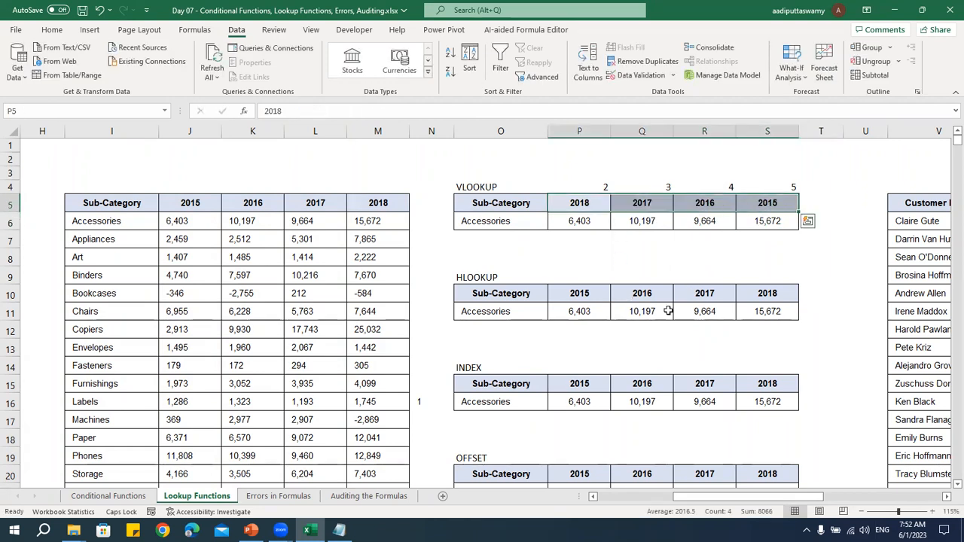
pyautogui.moveTo(587, 220); pyautogui.dragTo(768, 221)
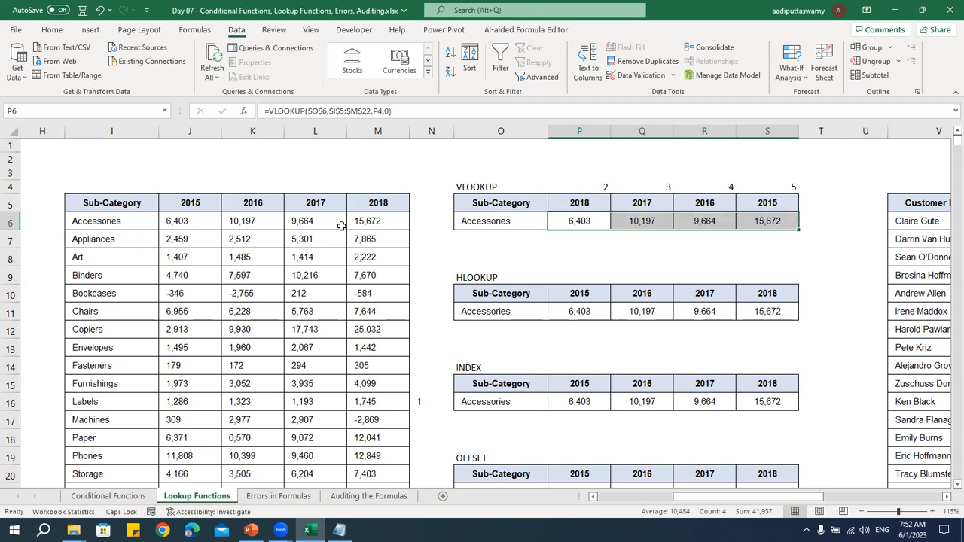
pyautogui.click(573, 226)
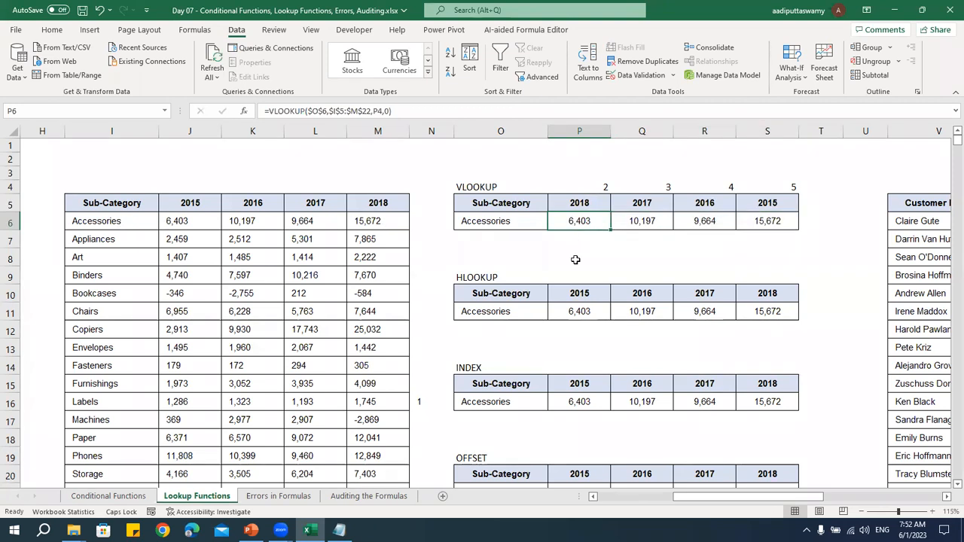
pyautogui.doubleClick(590, 222)
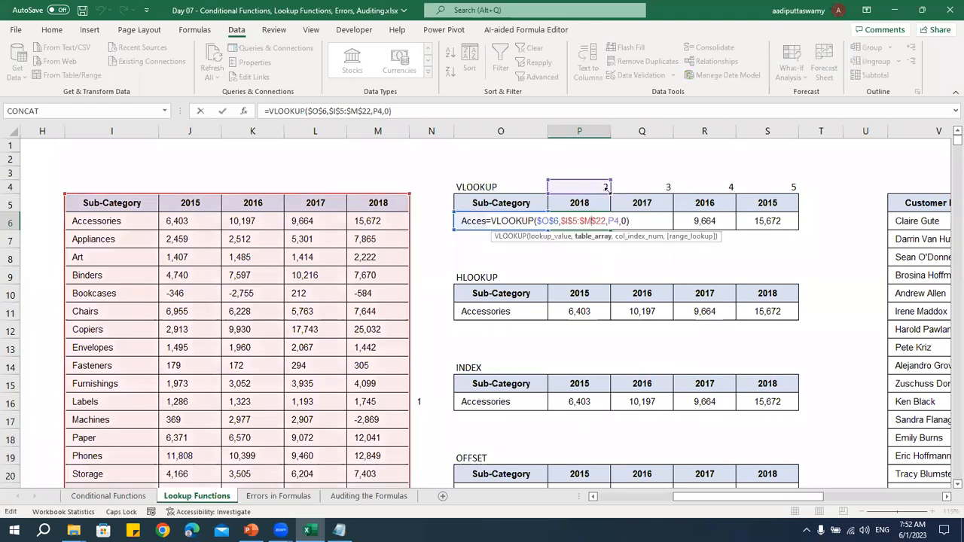
pyautogui.click(607, 188)
pyautogui.write('5')
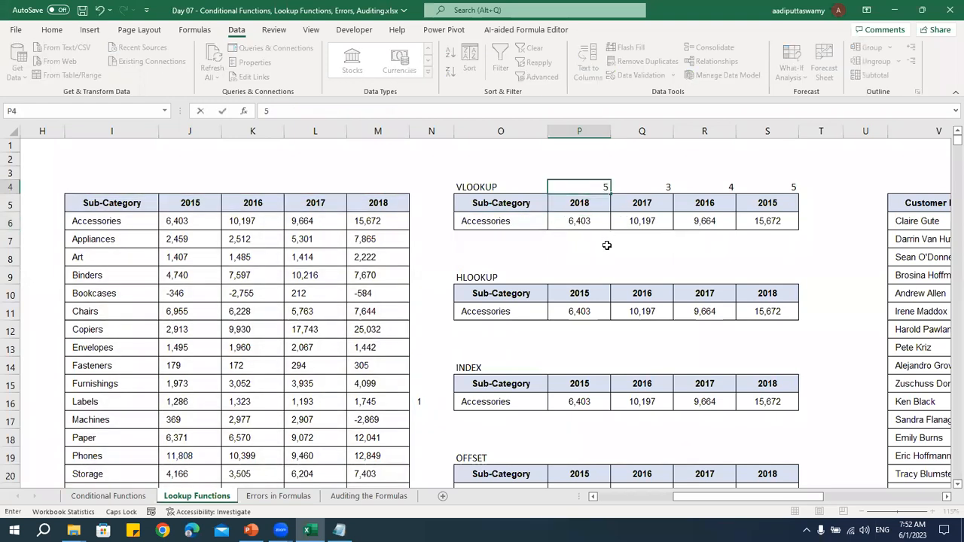
pyautogui.press('Return')
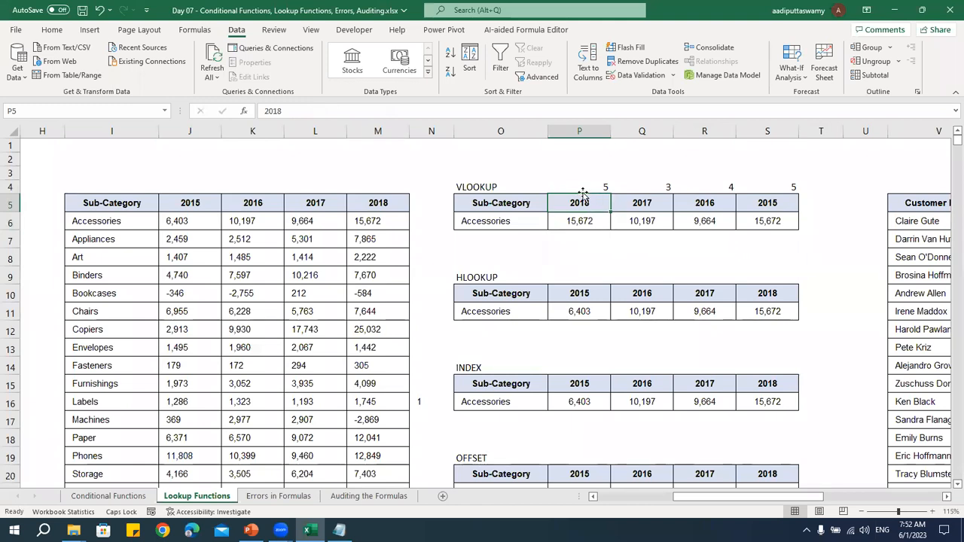
# Clear the fixed helper column numbers from P4:S4 above the VLOOKUP table
pyautogui.moveTo(584, 187); pyautogui.dragTo(783, 188)
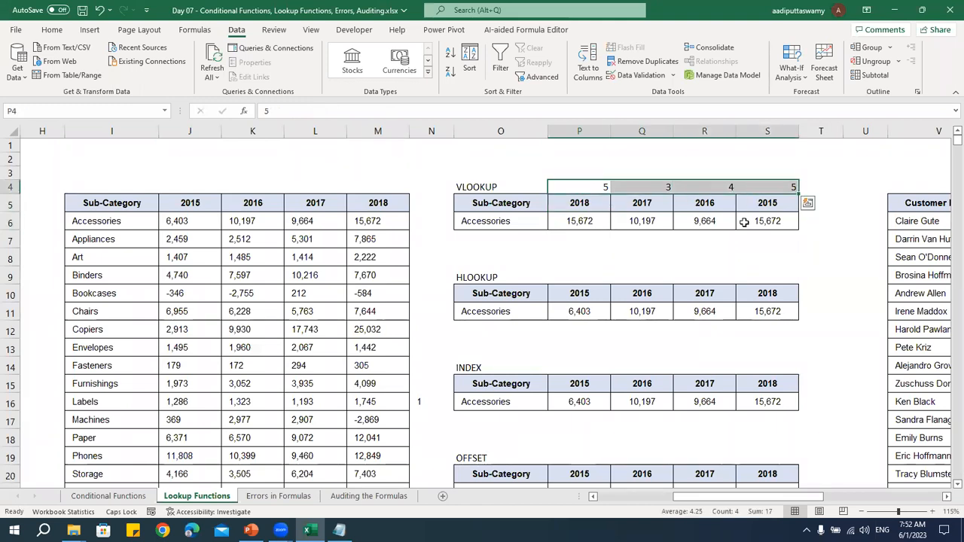
pyautogui.press('Delete')
pyautogui.moveTo(132, 220); pyautogui.dragTo(154, 403)
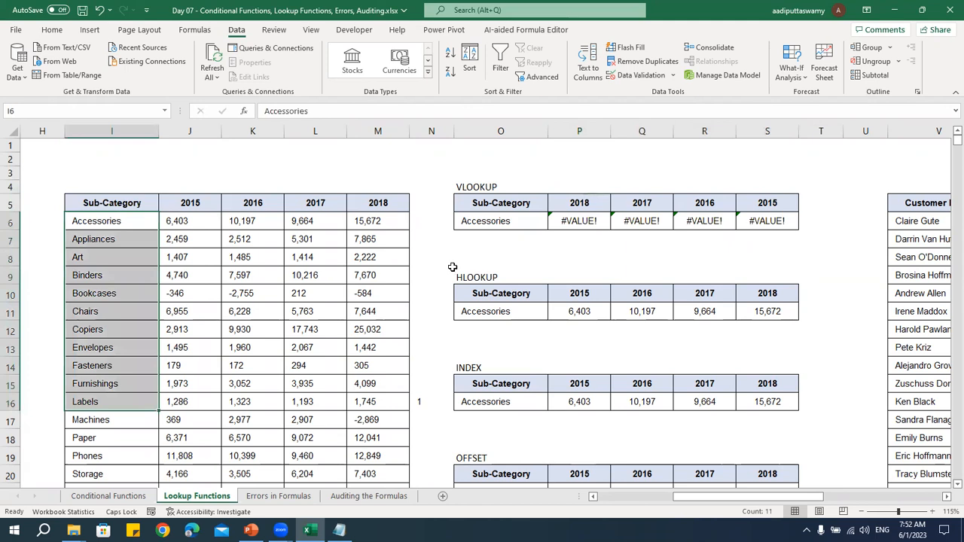
# Enter =MATCH(P5,$I$5:$M$5,0) in P4 to look up the header's column number, and fill it across to S4
pyautogui.click(565, 184)
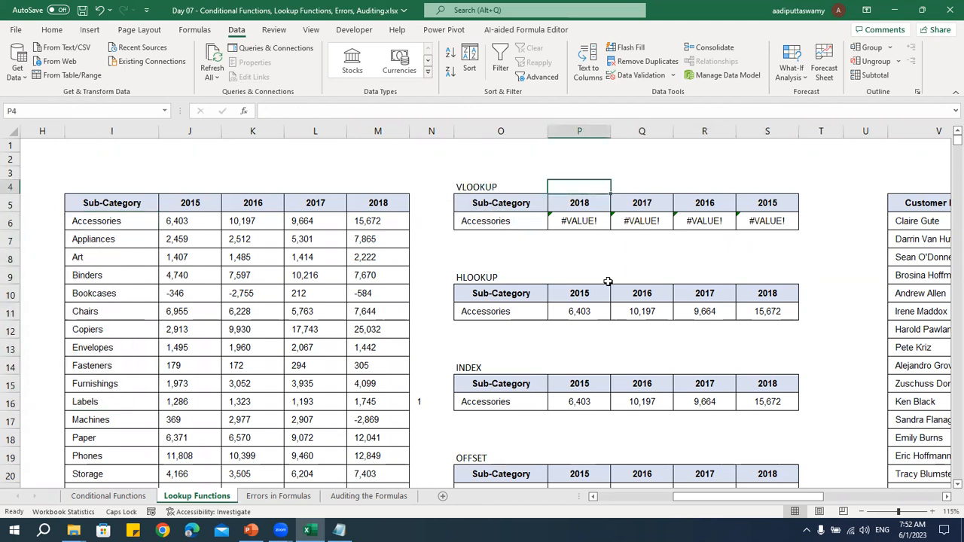
pyautogui.write('M')
pyautogui.write('=MATCH')
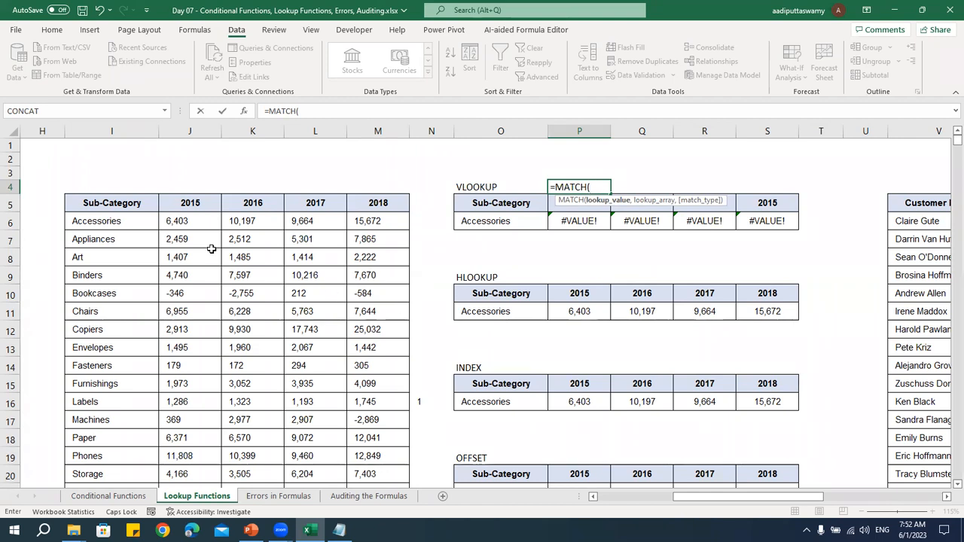
pyautogui.press('Down')
pyautogui.write(',')
pyautogui.moveTo(99, 209); pyautogui.dragTo(377, 208)
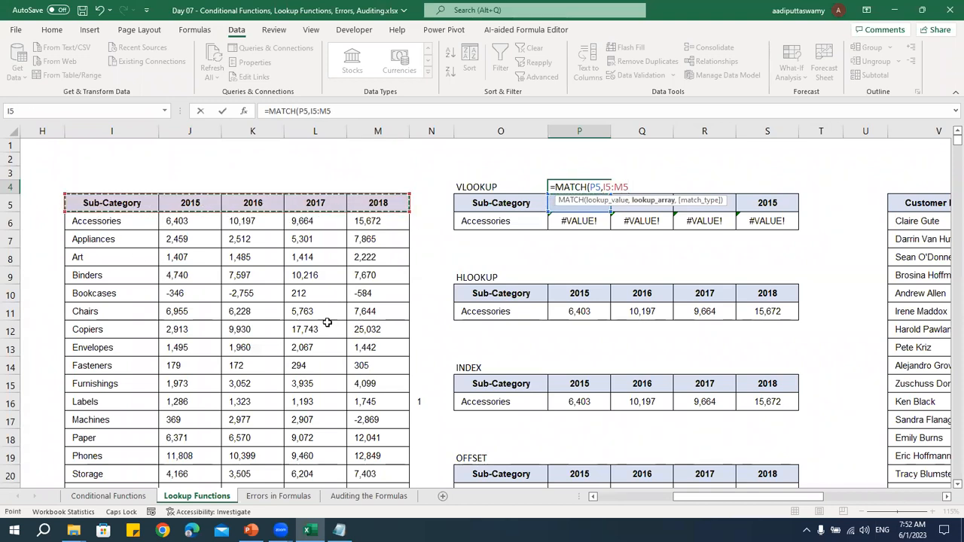
pyautogui.press('F4')
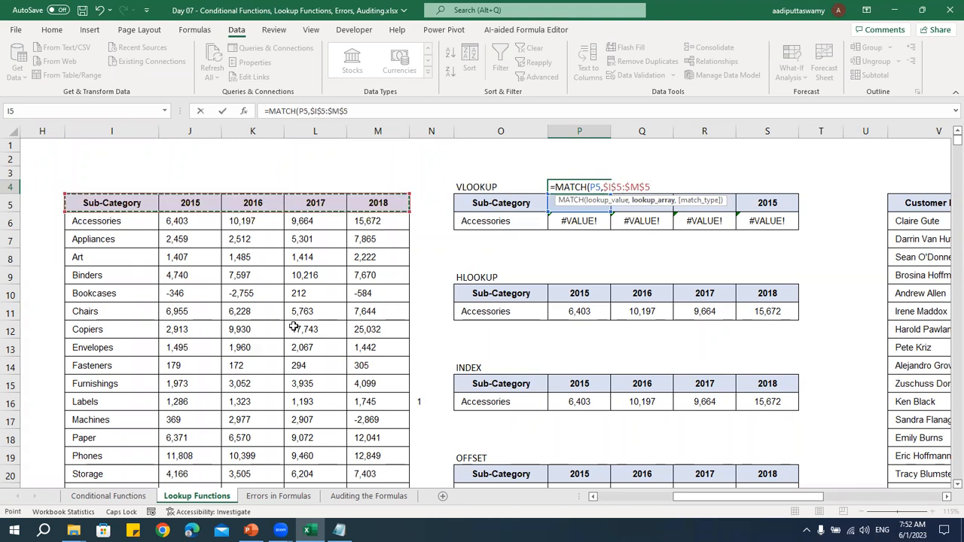
pyautogui.write(',')
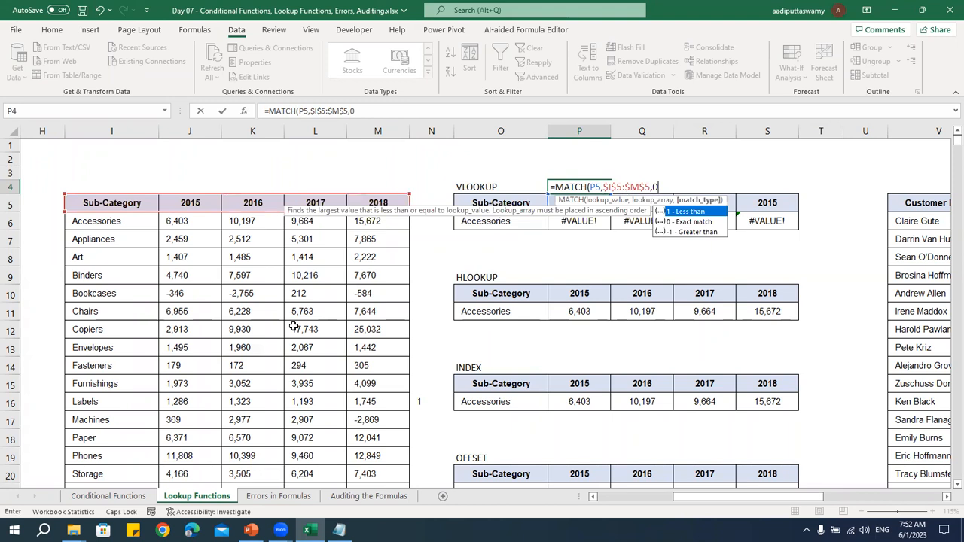
pyautogui.write('0')
pyautogui.press('Return')
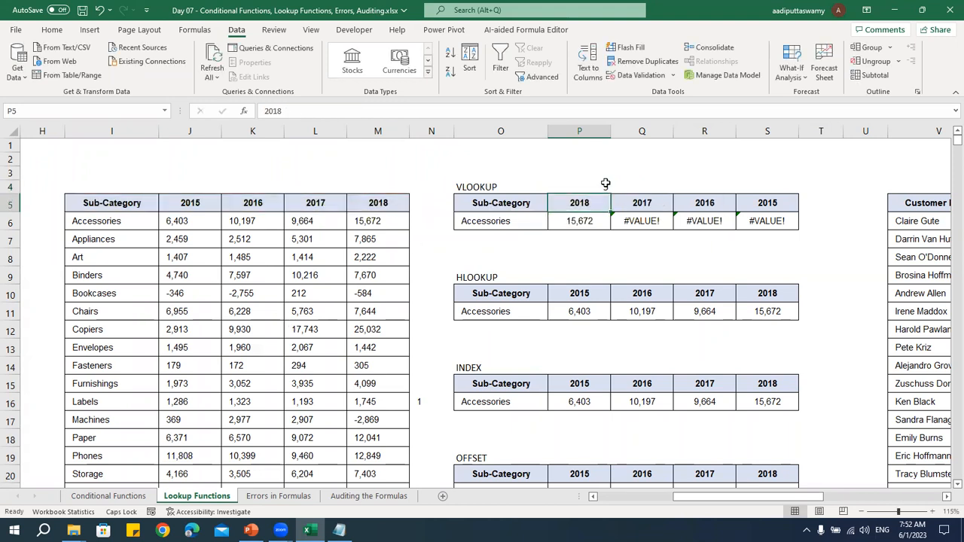
pyautogui.click(605, 184)
pyautogui.moveTo(701, 194); pyautogui.dragTo(784, 195)
# Change the VLOOKUP table's year header in P5 to 2016 and check the MATCH formula in P4
pyautogui.click(593, 202)
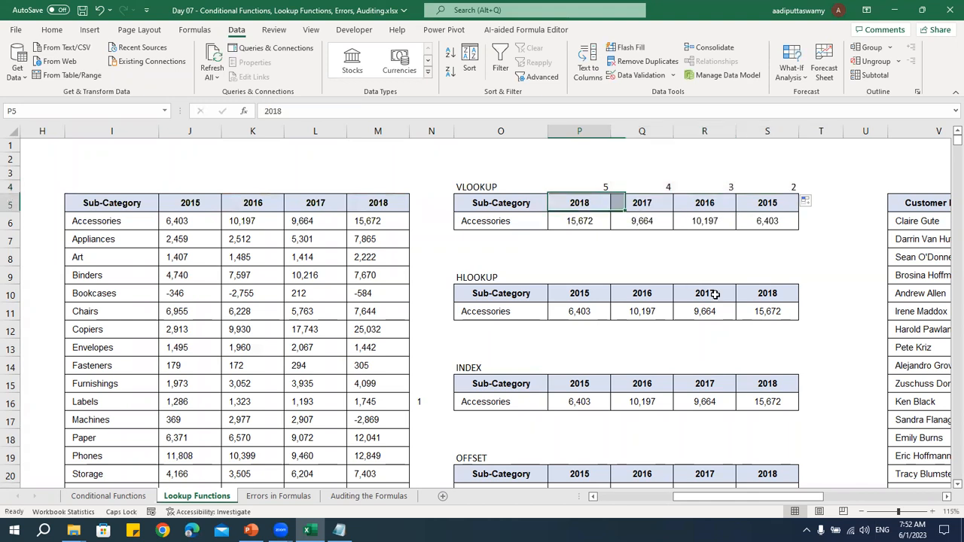
pyautogui.write('2016')
pyautogui.press('Return')
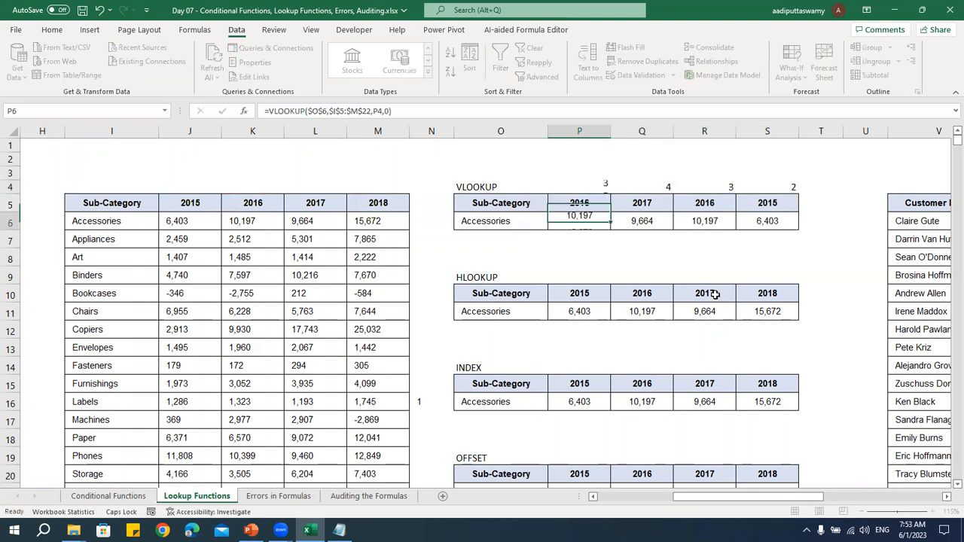
pyautogui.press('Up')
pyautogui.press('Up')
pyautogui.press('Down')
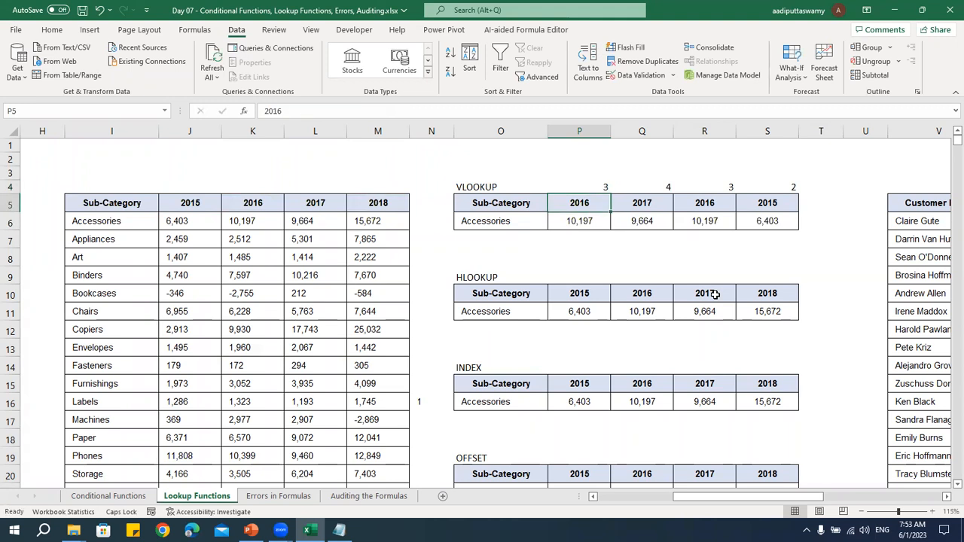
pyautogui.press('Up')
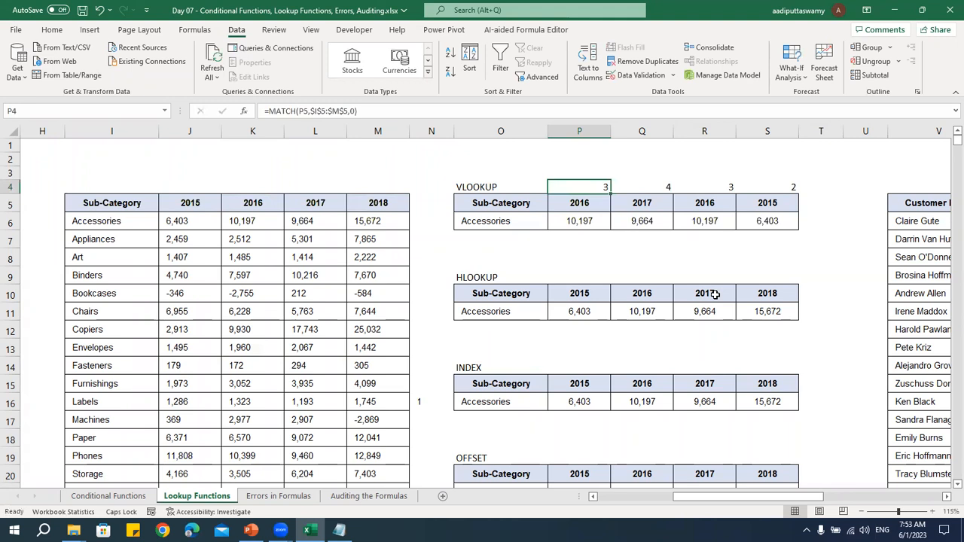
# Set the VLOOKUP table's year headers in Q5, R5 and S5 to 2018, 2015 and 2017
pyautogui.press('Down')
pyautogui.press('Right')
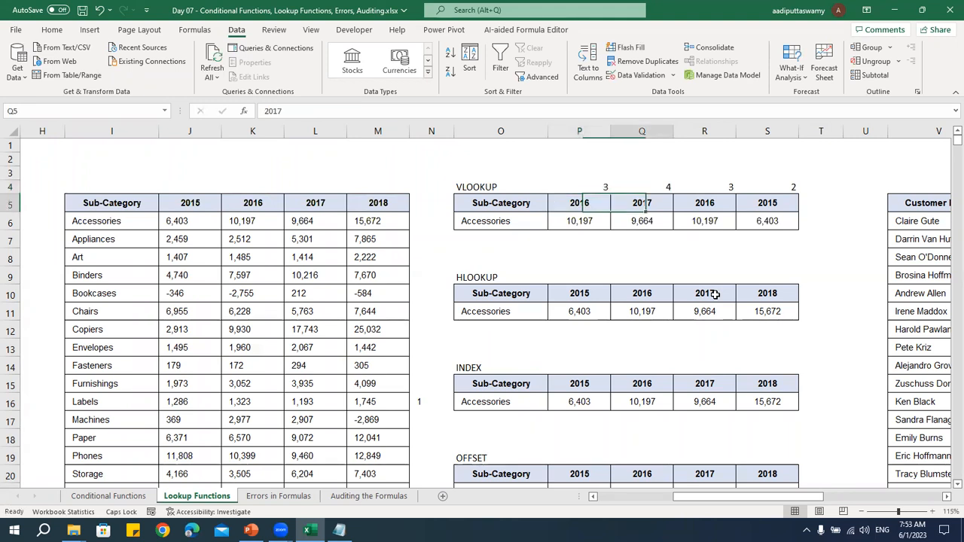
pyautogui.write('201')
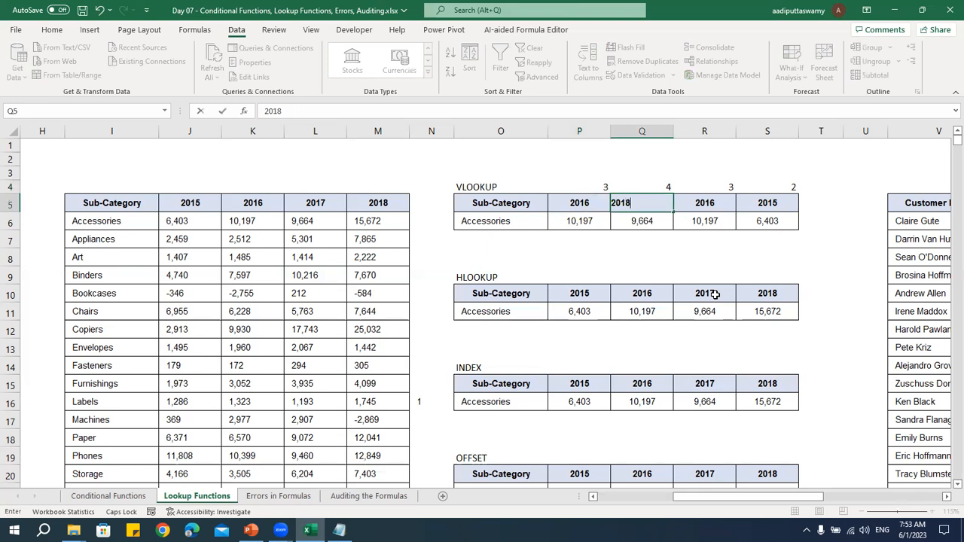
pyautogui.press('Tab')
pyautogui.write('2015')
pyautogui.press('Tab')
pyautogui.write('201')
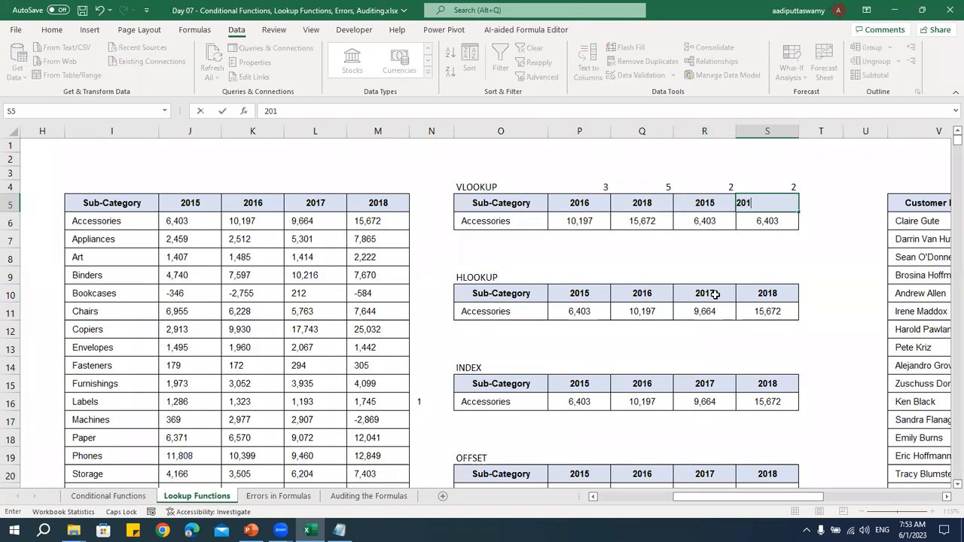
pyautogui.hotkey('ctrl', 'Return')
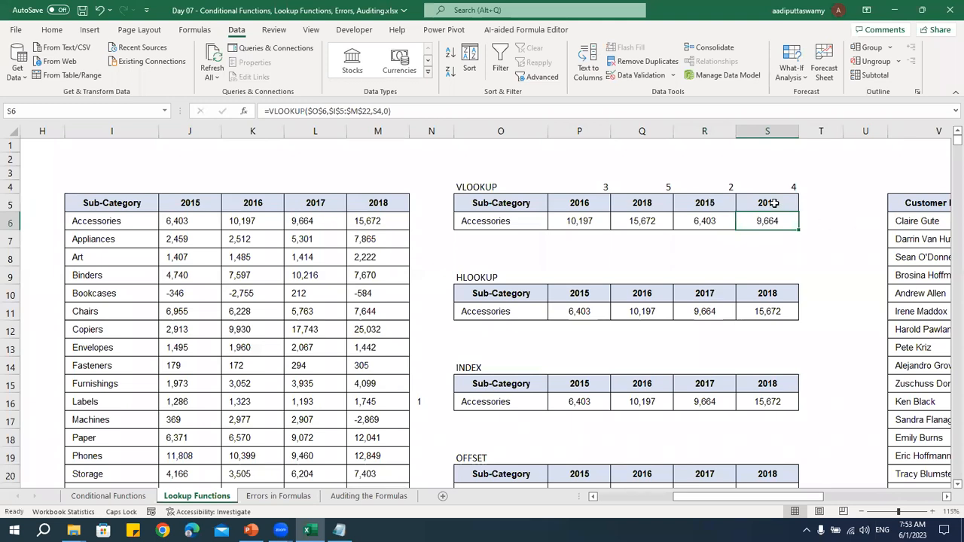
# Review the source table's year headers, the MATCH results in P4:S4 and the VLOOKUP formula in P6
pyautogui.moveTo(208, 204); pyautogui.dragTo(359, 201)
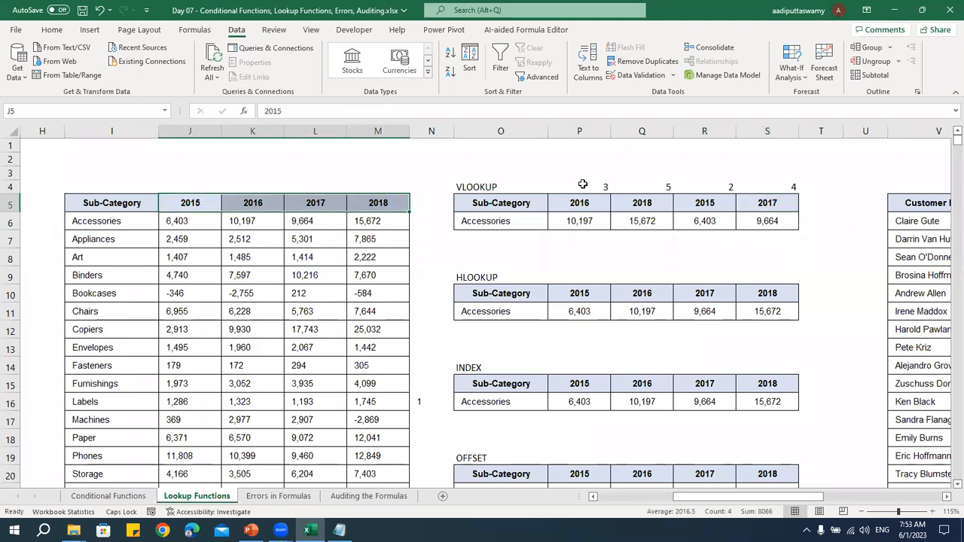
pyautogui.moveTo(581, 185); pyautogui.dragTo(782, 185)
pyautogui.doubleClick(607, 220)
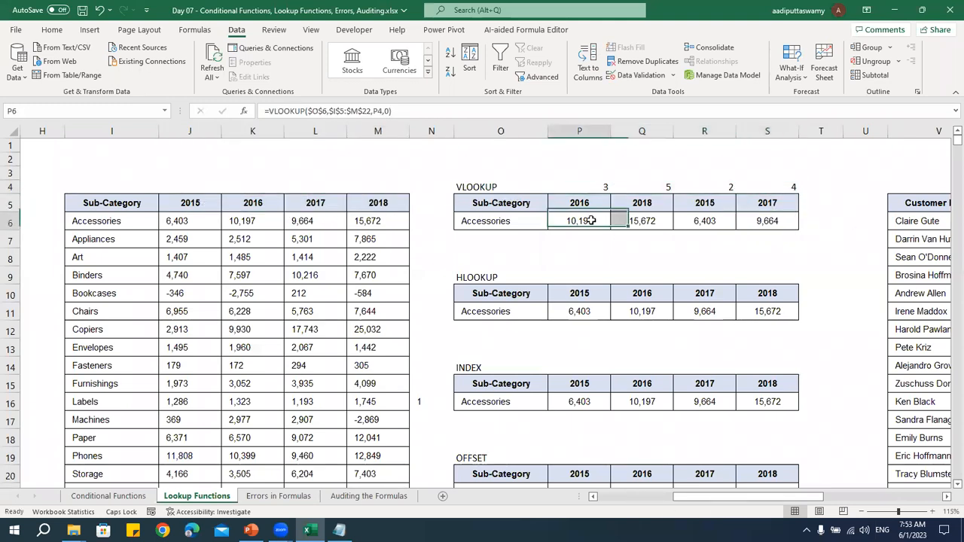
pyautogui.press('Escape')
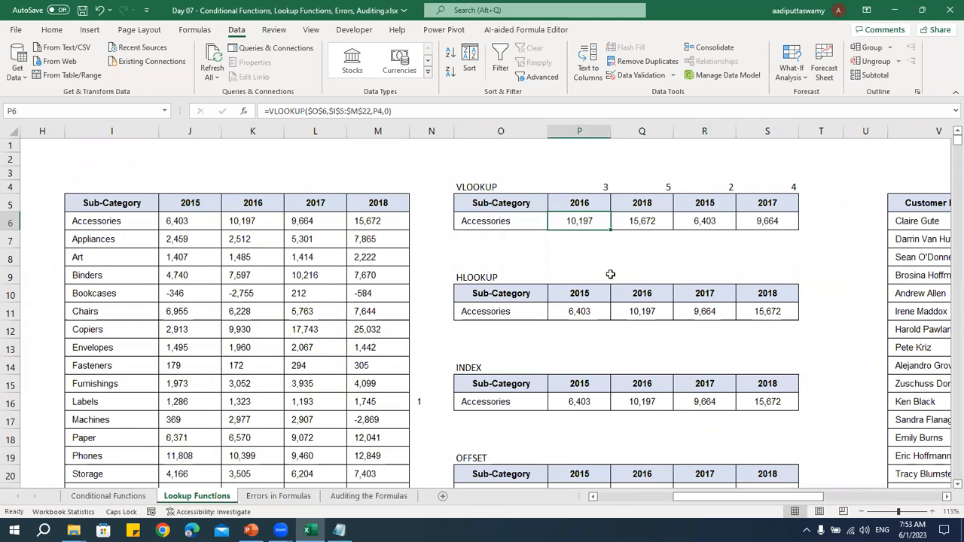
# Check the HLOOKUP formula in P11 and choose Bookcases as the HLOOKUP table's sub-category in O11
pyautogui.doubleClick(589, 309)
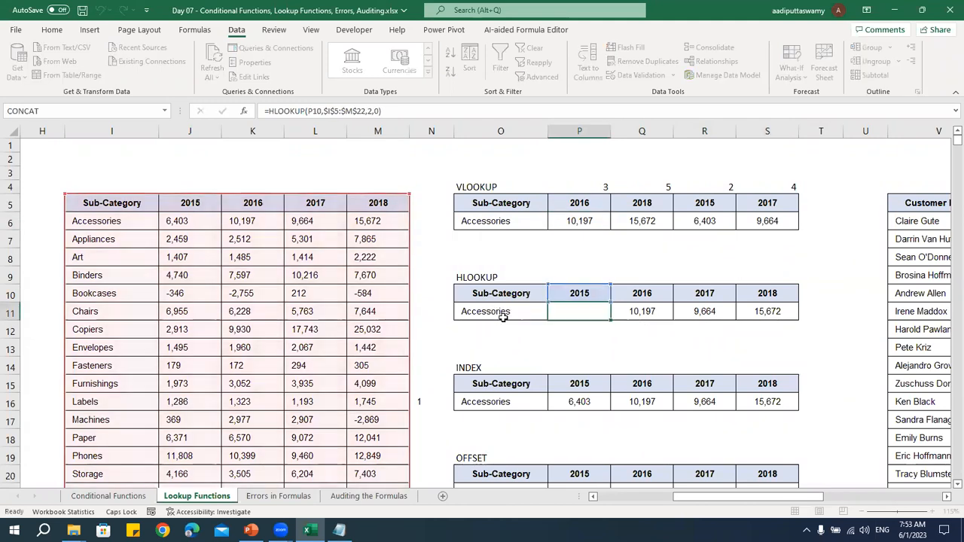
pyautogui.press('Escape')
pyautogui.click(504, 317)
pyautogui.click(553, 317)
pyautogui.click(480, 363)
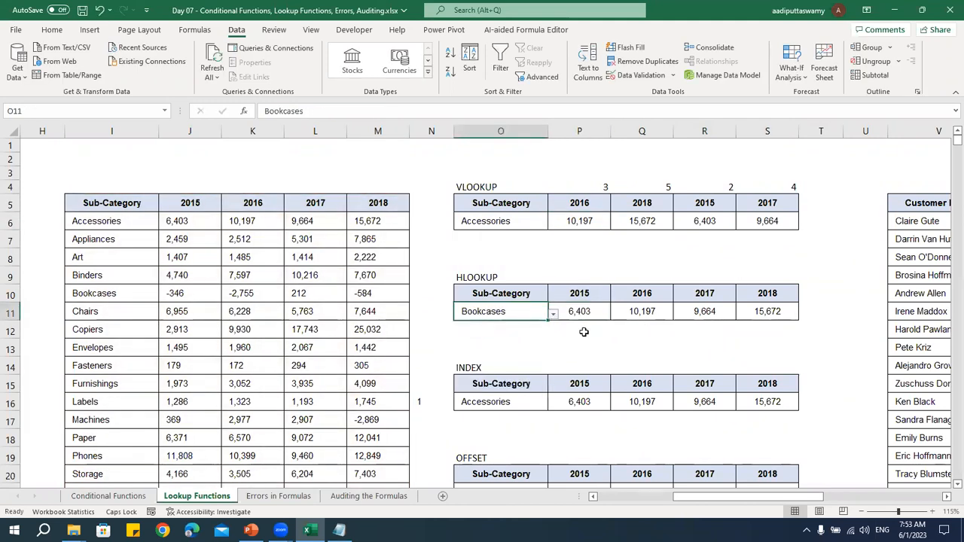
# Examine the HLOOKUP results in P11:S11 and the fixed row index number in the P11 formula
pyautogui.moveTo(587, 309); pyautogui.dragTo(768, 310)
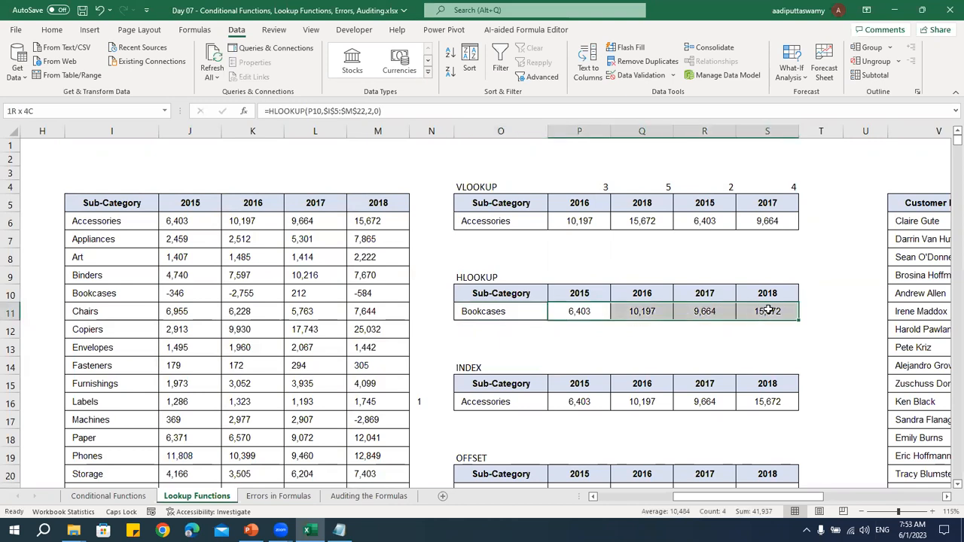
pyautogui.click(499, 312)
pyautogui.click(577, 309)
pyautogui.doubleClick(579, 311)
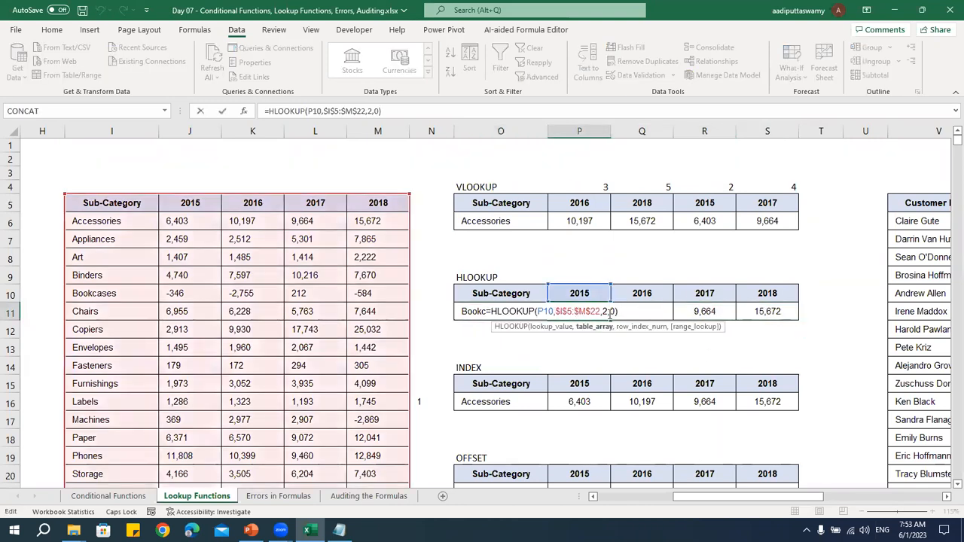
pyautogui.doubleClick(604, 311)
pyautogui.press('Escape')
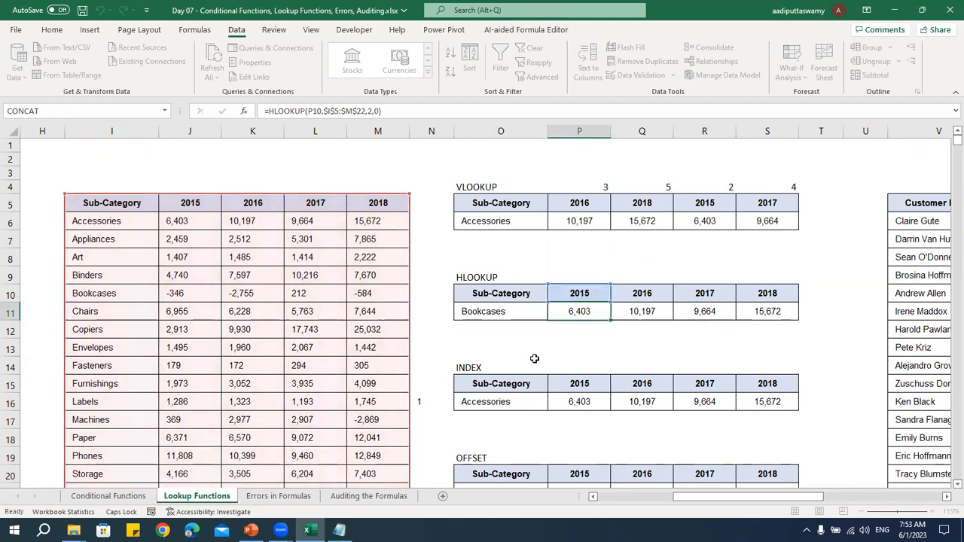
# Enter =MATCH(O11,$I$5:$I$22,0) in N11 to find the row position of the HLOOKUP table's sub-category
pyautogui.press('Left')
pyautogui.press('Left')
pyautogui.write('=MATCH(')
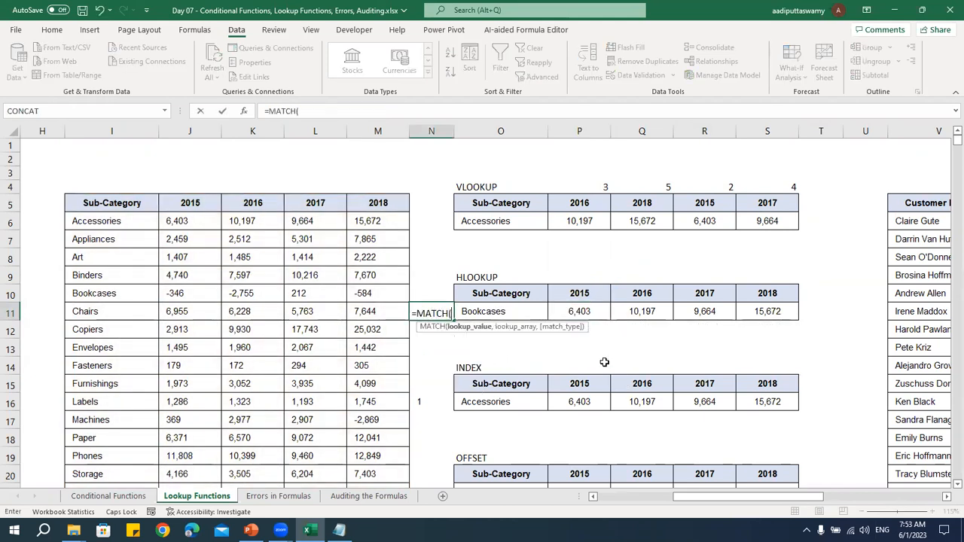
pyautogui.press('Right')
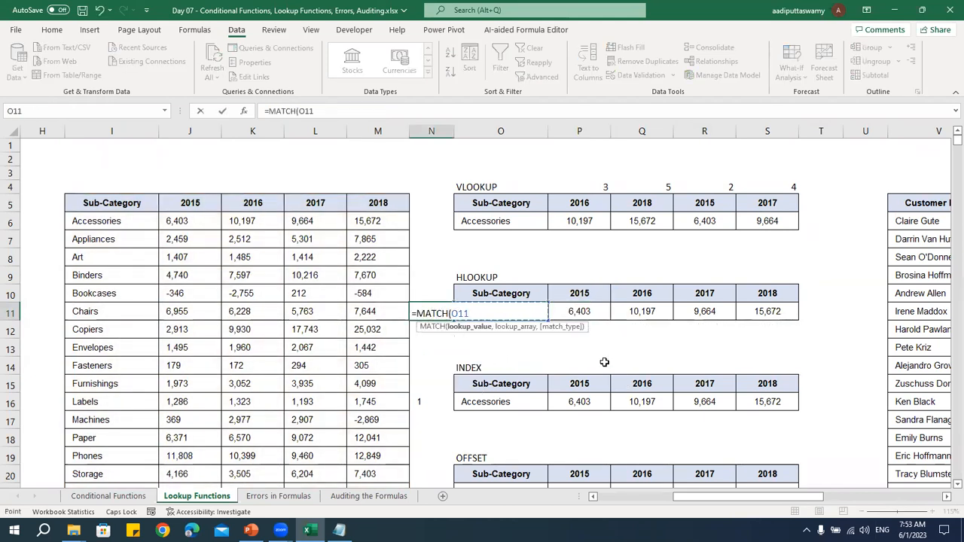
pyautogui.write(',')
pyautogui.click(131, 220)
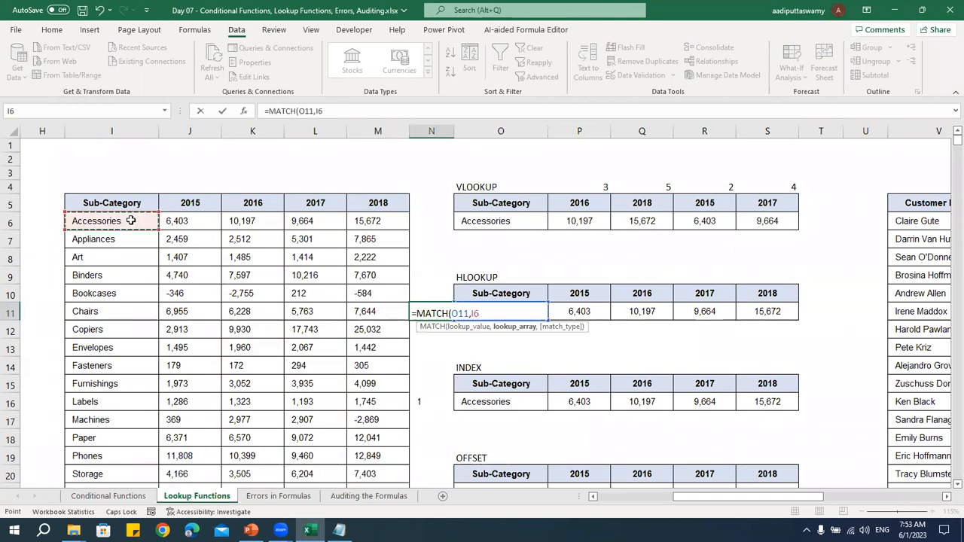
pyautogui.press('Up')
pyautogui.hotkey('ctrl', 'shift', 'Down')
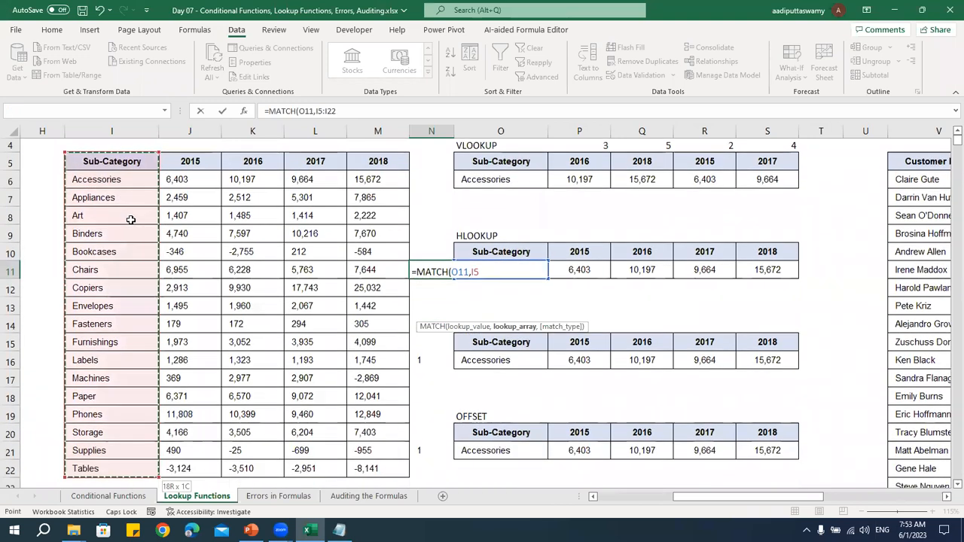
pyautogui.press('F4')
pyautogui.write(',0)')
pyautogui.hotkey('ctrl', 'Return')
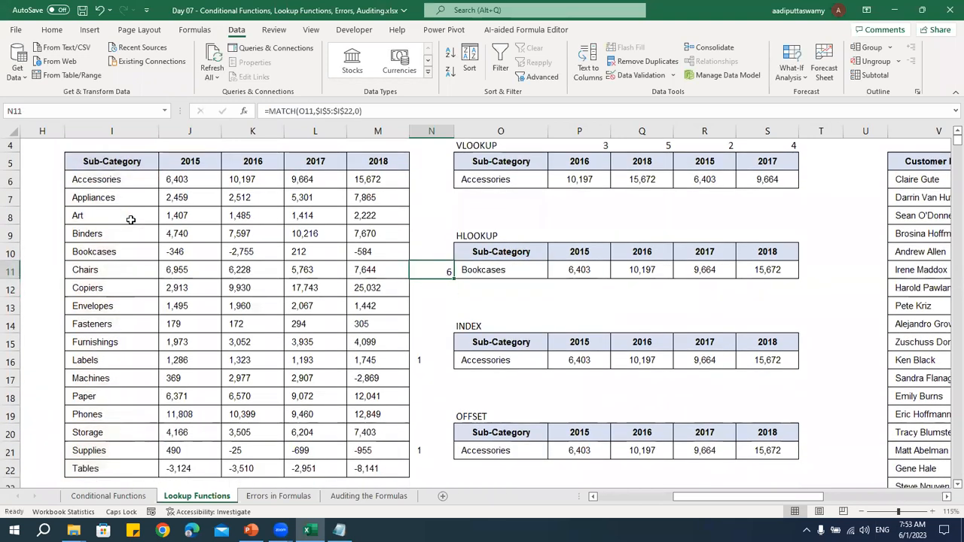
# Replace the HLOOKUP row index in P11 with $N$11 and fill the formula across to S11
pyautogui.scroll(1, 131, 220)
pyautogui.doubleClick(579, 310)
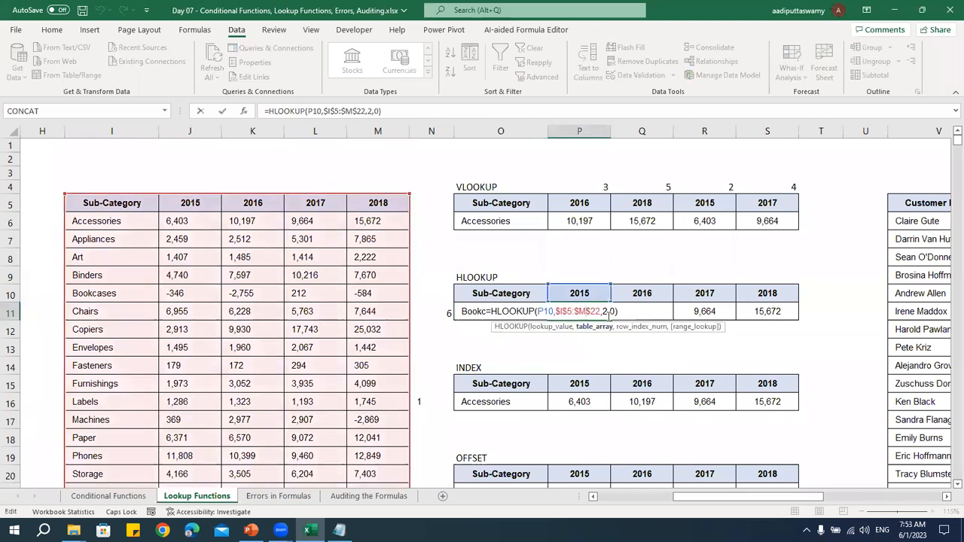
pyautogui.doubleClick(604, 311)
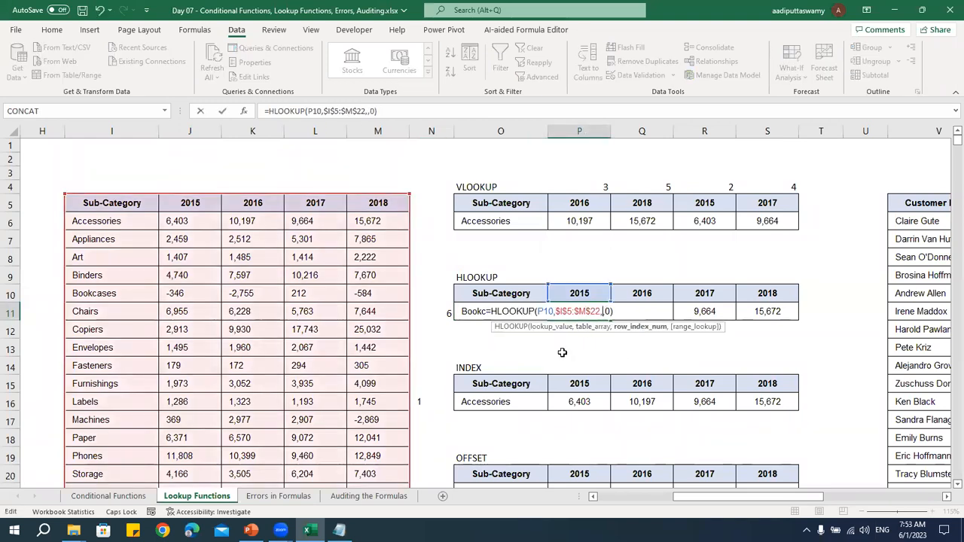
pyautogui.click(440, 312)
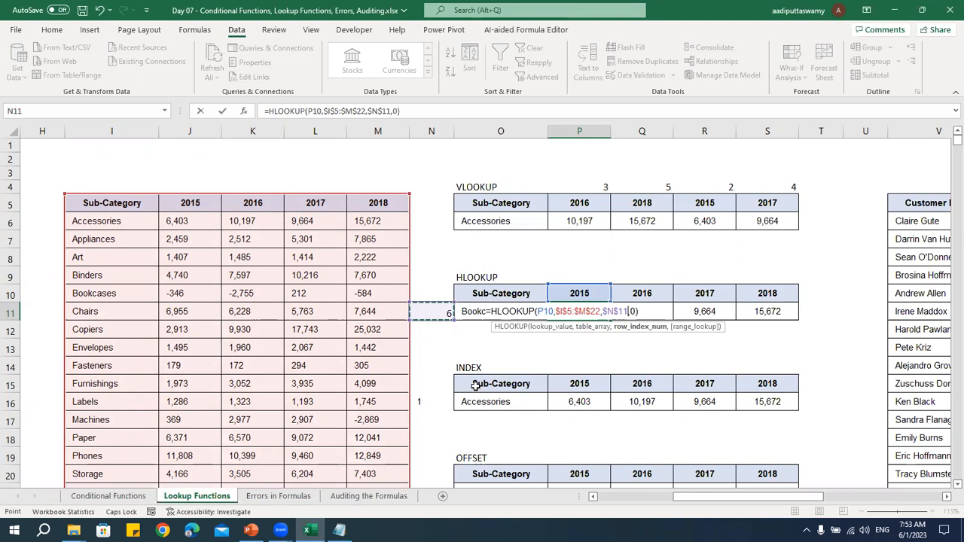
pyautogui.press('Return')
pyautogui.click(581, 313)
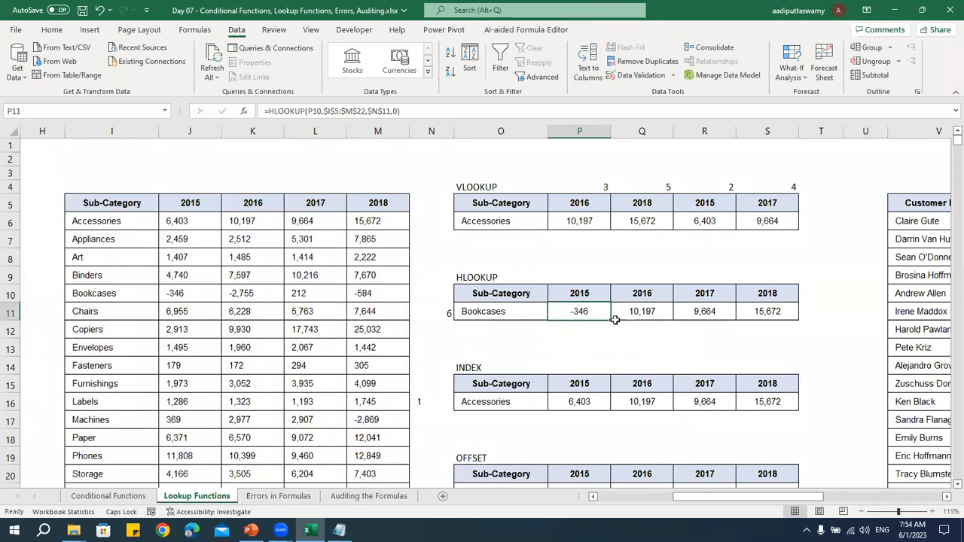
pyautogui.moveTo(611, 321); pyautogui.dragTo(795, 321)
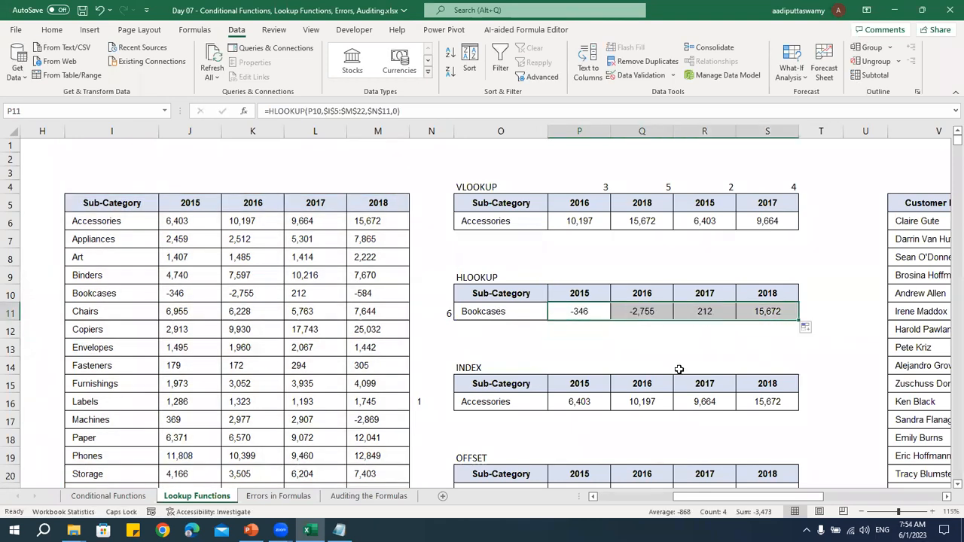
# Choose Envelopes as the HLOOKUP table's sub-category in O11 and check N11 and the results in P11:S11
pyautogui.click(476, 315)
pyautogui.click(554, 314)
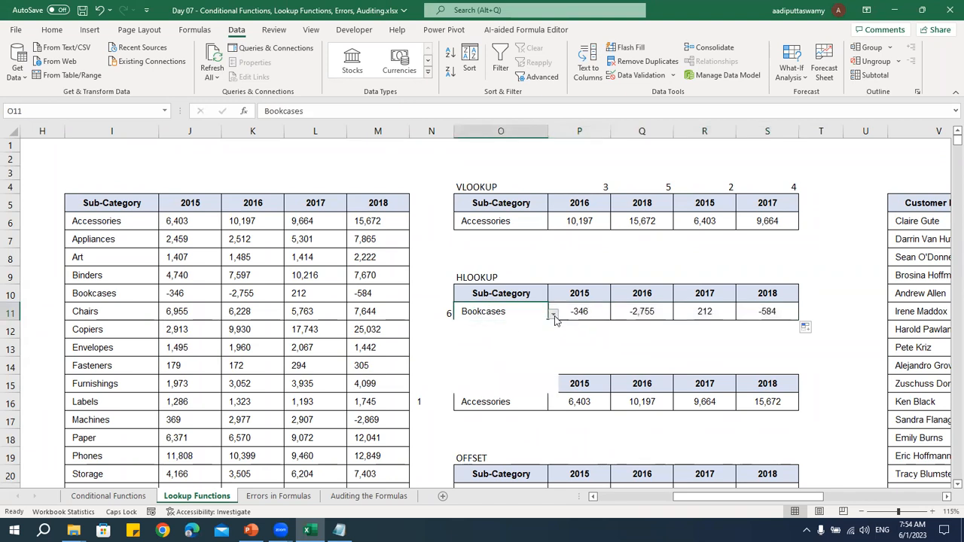
pyautogui.click(474, 363)
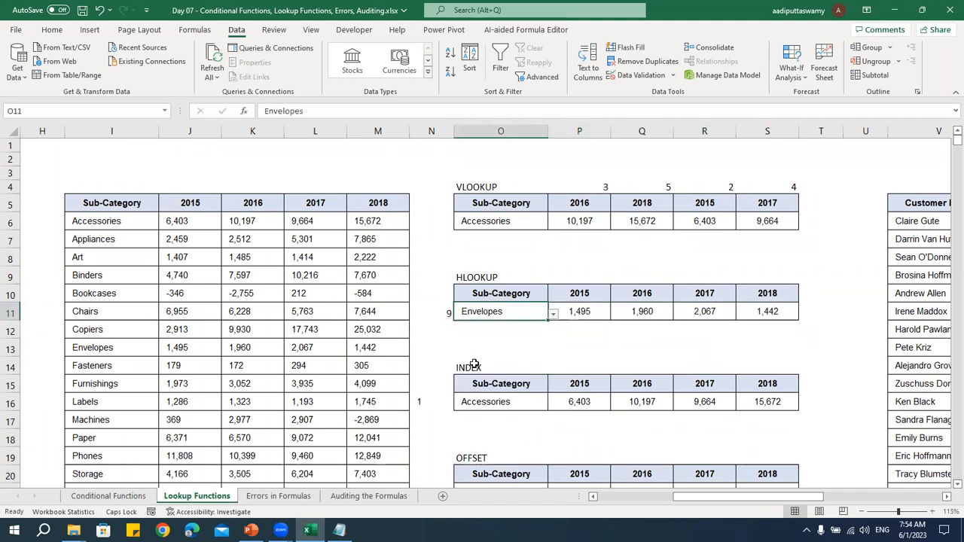
pyautogui.click(443, 316)
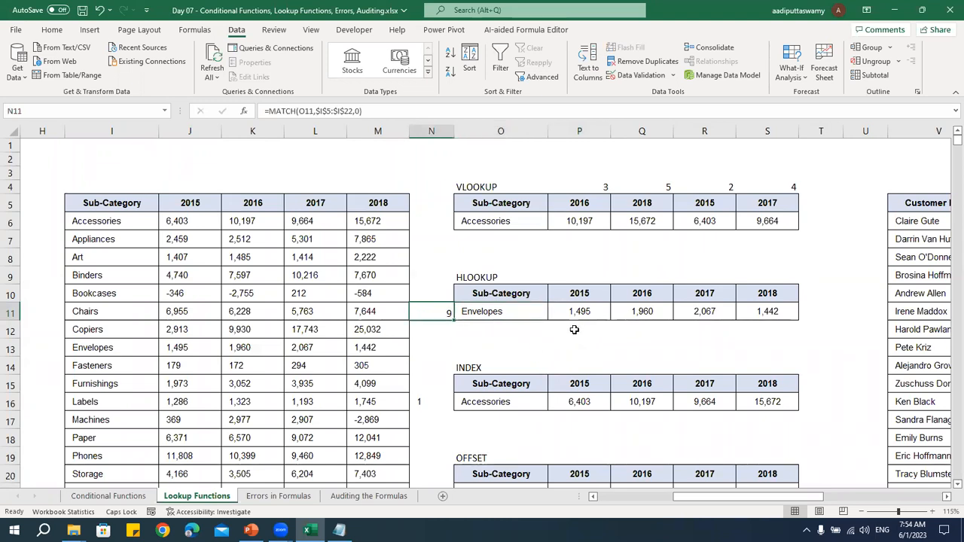
pyautogui.moveTo(578, 311); pyautogui.dragTo(768, 311)
pyautogui.click(429, 312)
pyautogui.moveTo(566, 311); pyautogui.dragTo(772, 311)
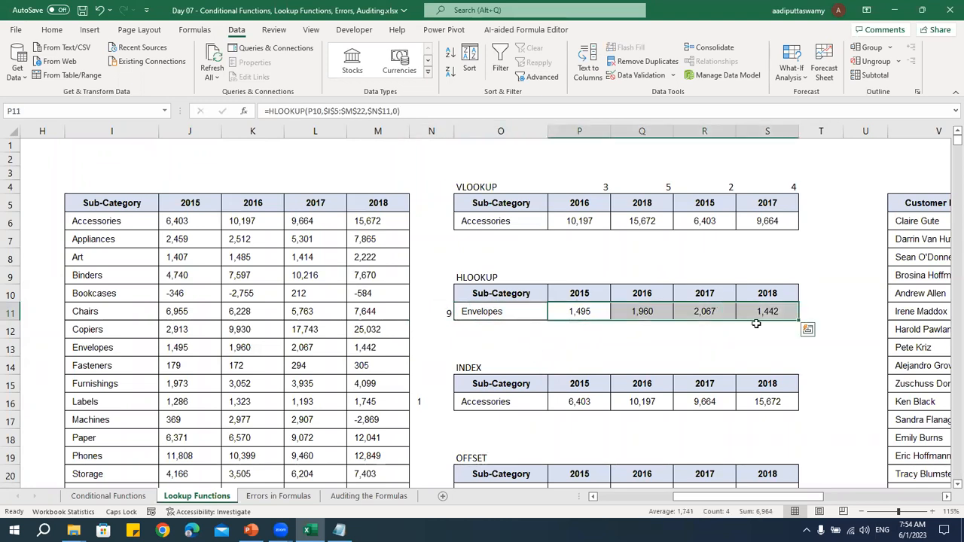
# Set the HLOOKUP table's sub-category to Accessories and compare it with the source row J6:M6, then review P4:S4
pyautogui.click(527, 312)
pyautogui.click(553, 314)
pyautogui.scroll(3, 552, 330)
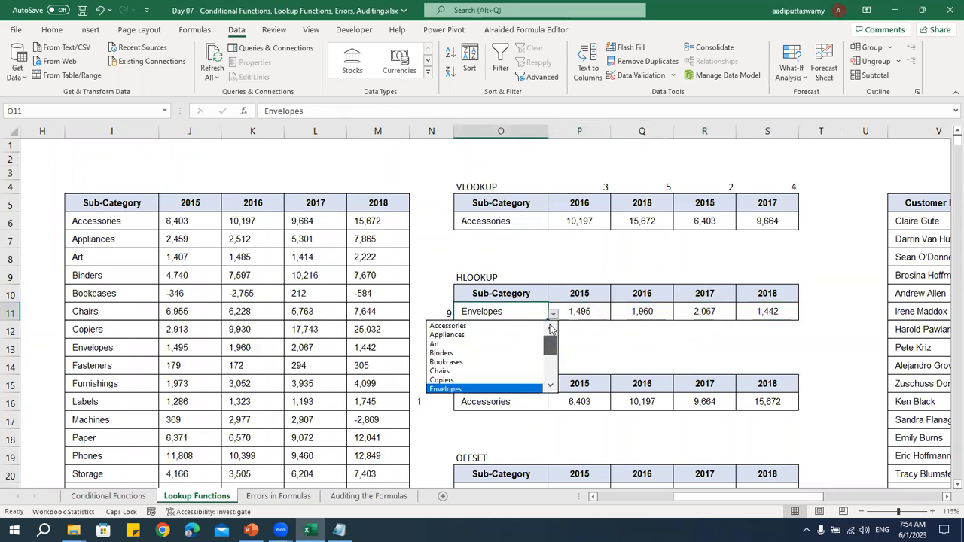
pyautogui.click(482, 326)
pyautogui.moveTo(205, 221); pyautogui.dragTo(389, 222)
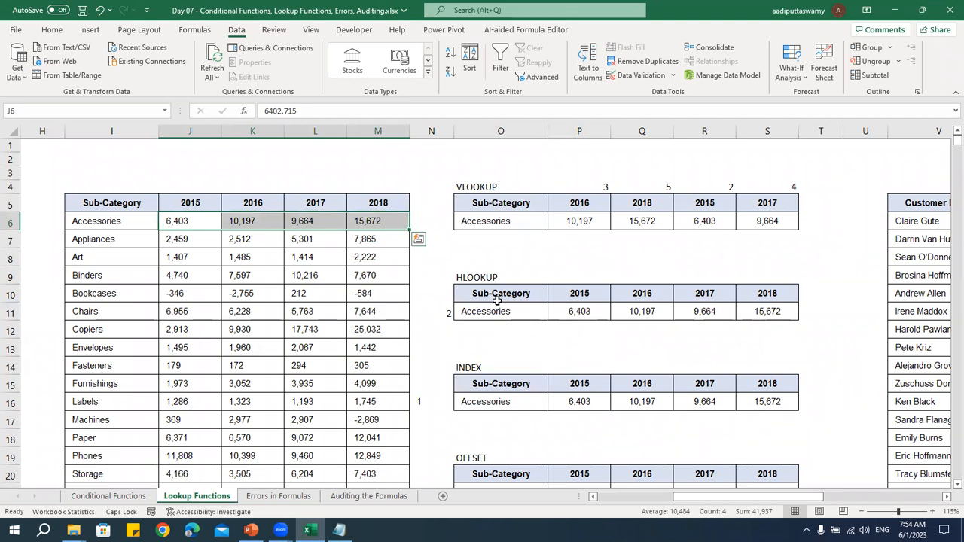
pyautogui.moveTo(585, 187); pyautogui.dragTo(780, 188)
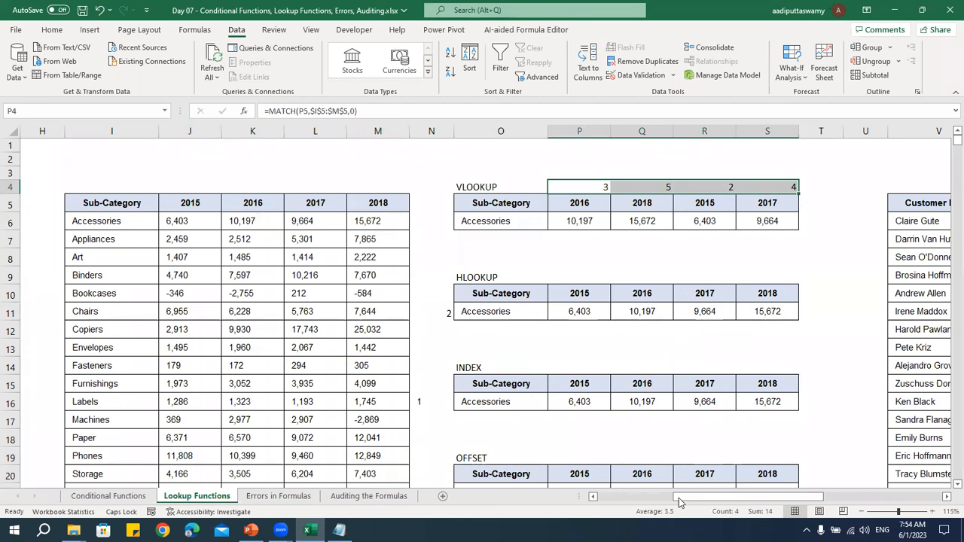
# Examine the orders table's empty Customer Name column and compare the column order of the customer lists in B:C and V:W
pyautogui.click(859, 498)
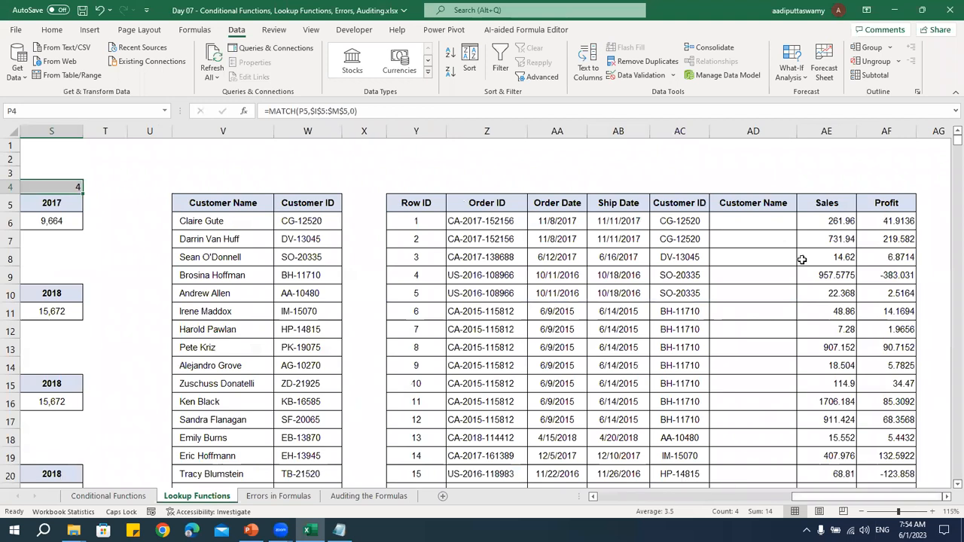
pyautogui.click(753, 239)
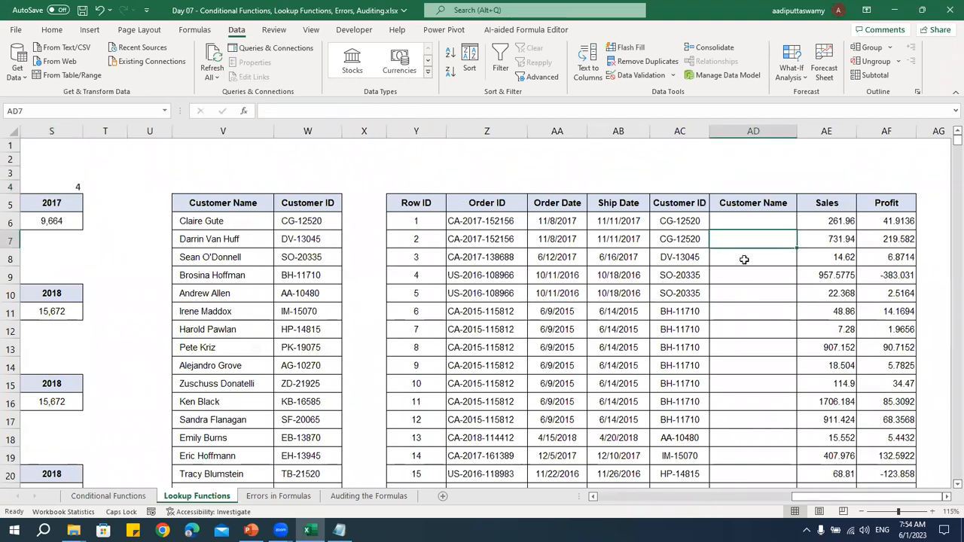
pyautogui.click(739, 224)
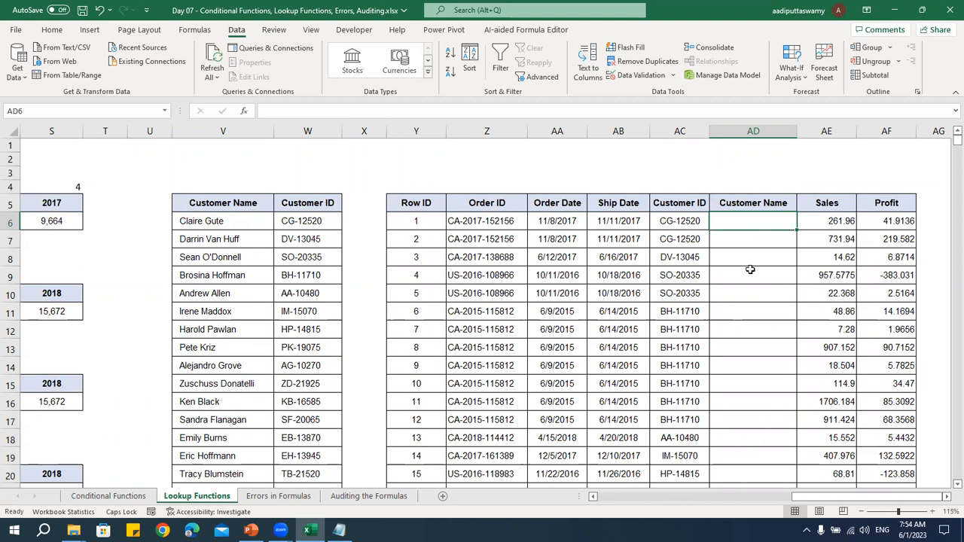
pyautogui.click(627, 498)
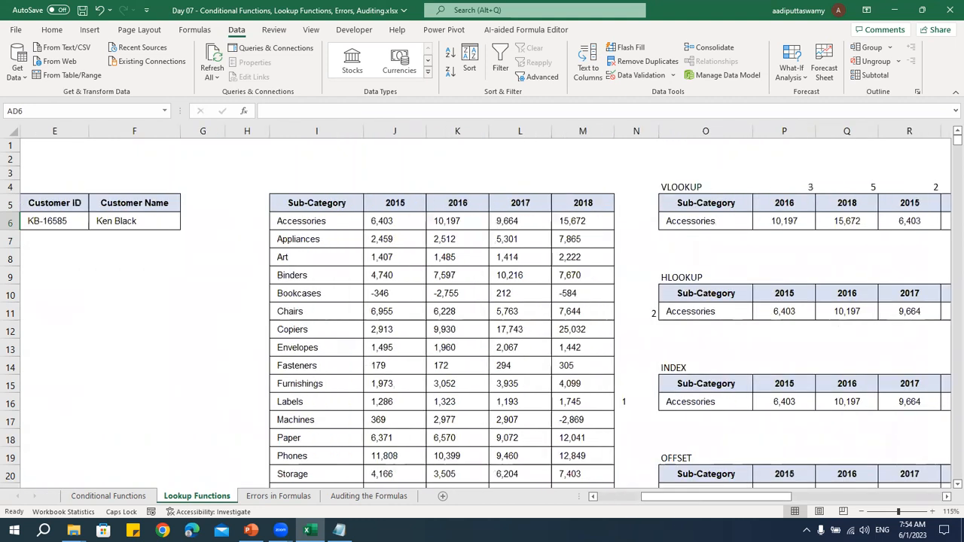
pyautogui.click(614, 498)
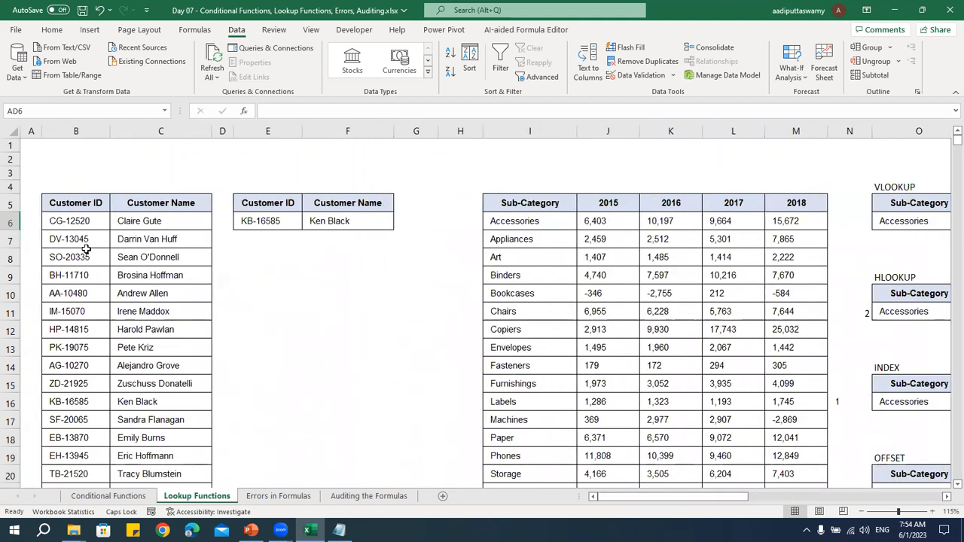
pyautogui.click(84, 226)
pyautogui.moveTo(83, 228); pyautogui.dragTo(83, 431)
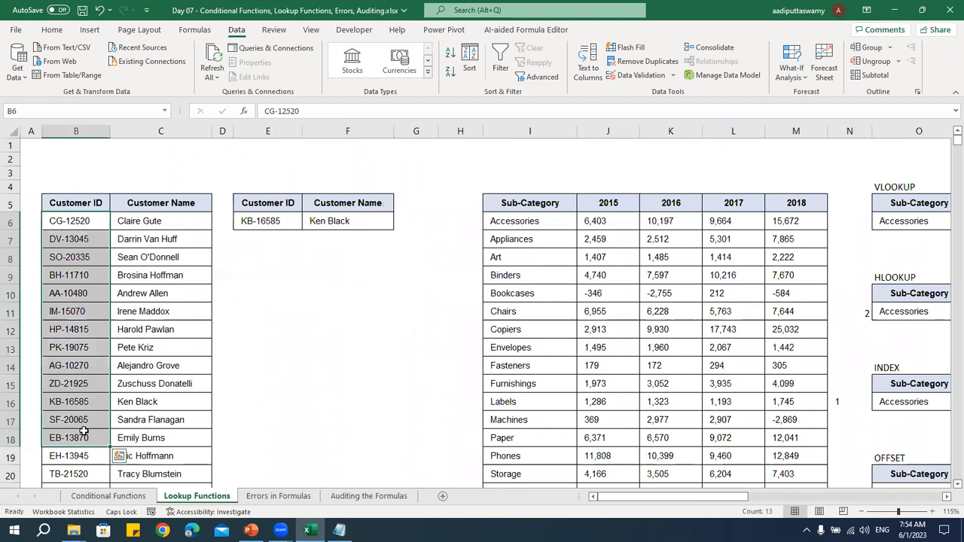
pyautogui.moveTo(82, 230); pyautogui.dragTo(81, 384)
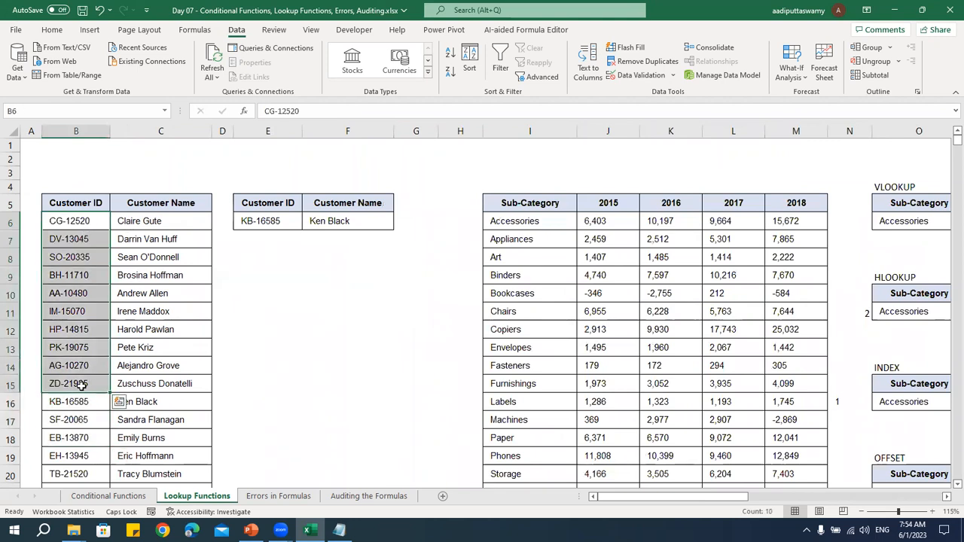
pyautogui.click(84, 131)
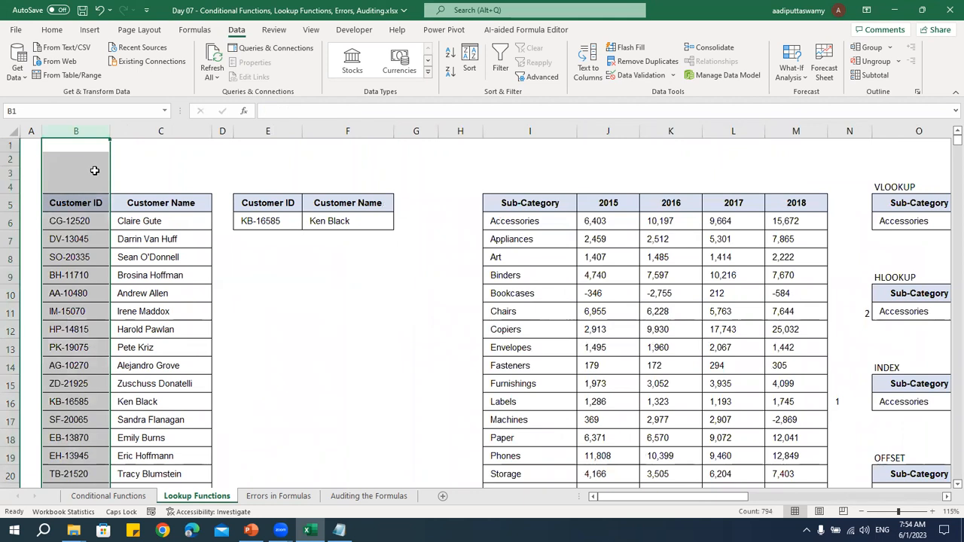
pyautogui.moveTo(639, 497); pyautogui.dragTo(947, 512)
pyautogui.click(761, 226)
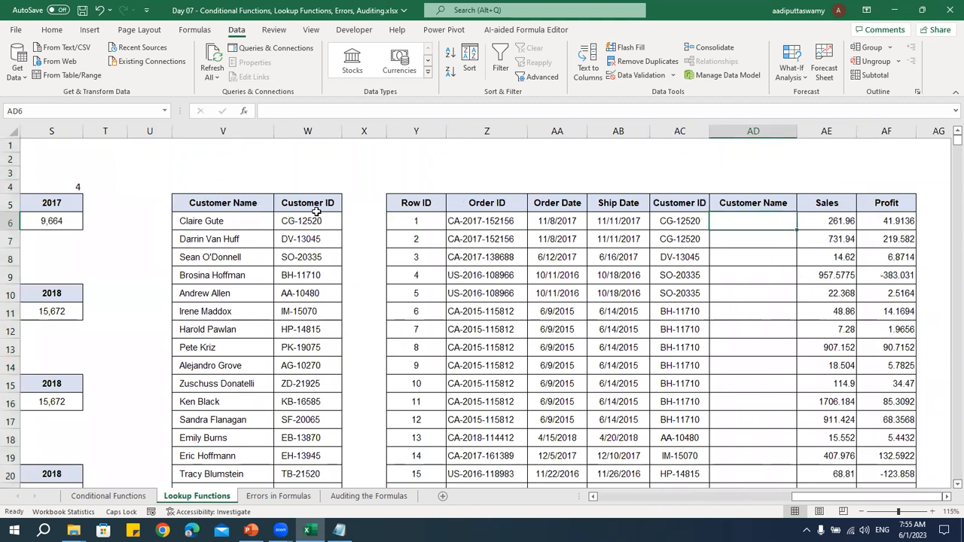
pyautogui.moveTo(317, 205); pyautogui.dragTo(317, 348)
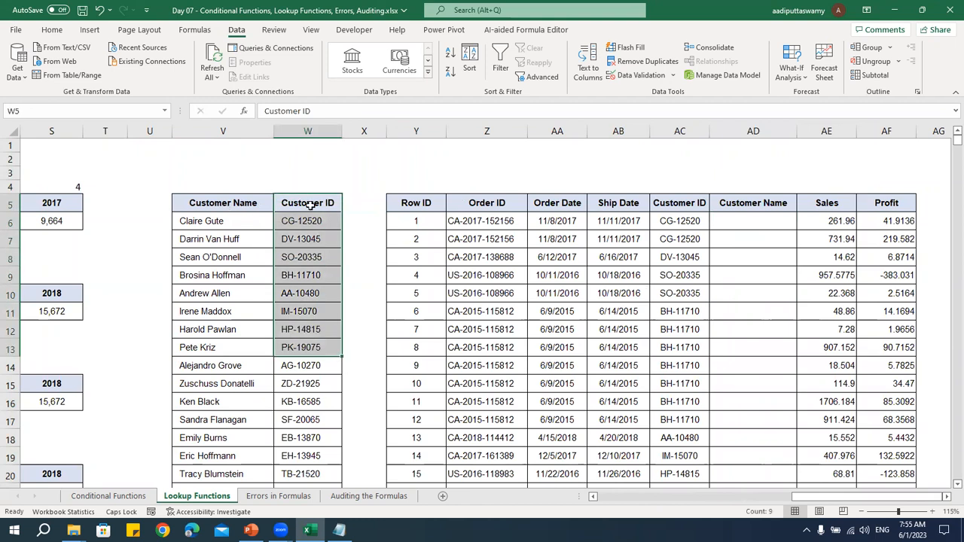
pyautogui.click(245, 132)
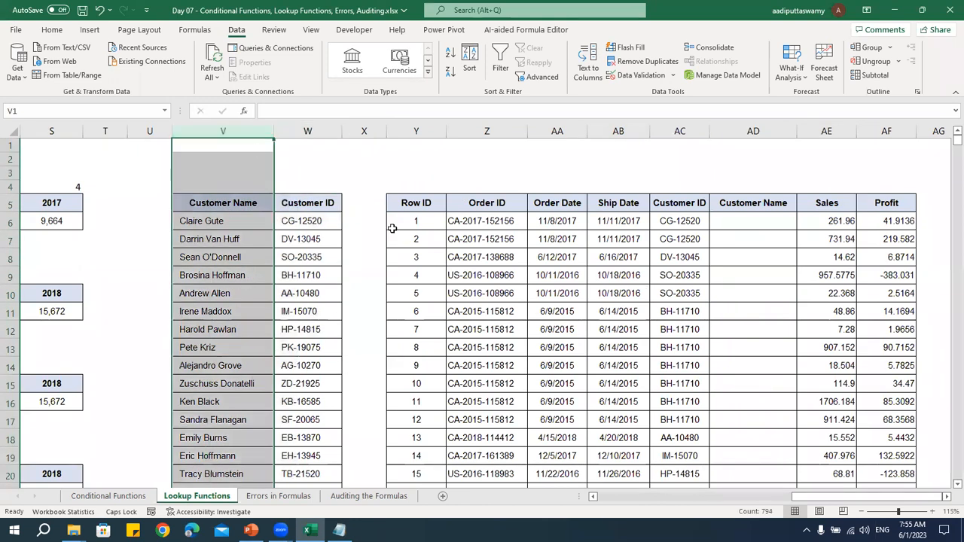
# Start an XLOOKUP formula in AD6 of the orders table with the customer ID in AC6 as the lookup value
pyautogui.click(750, 221)
pyautogui.write('=XLOOJ')
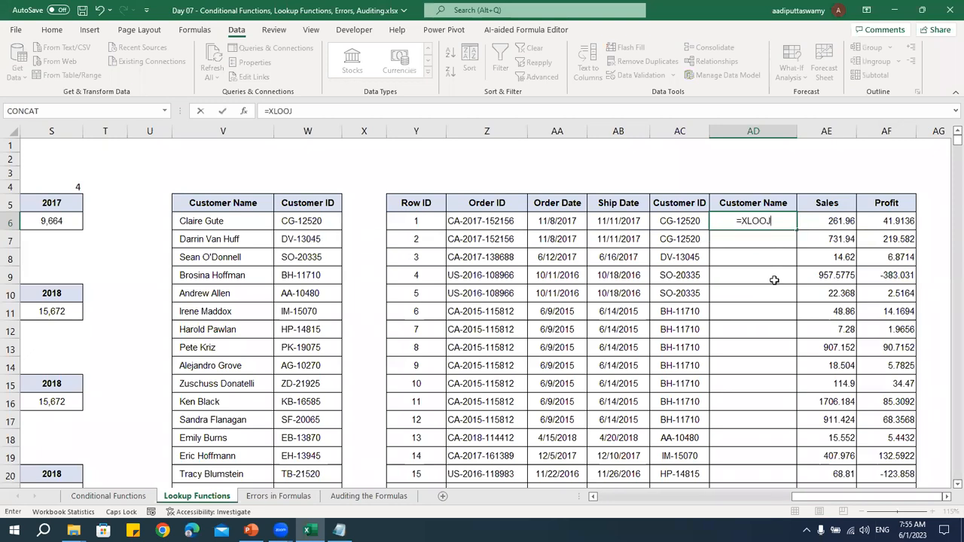
pyautogui.press('BackSpace')
pyautogui.write('KUP(')
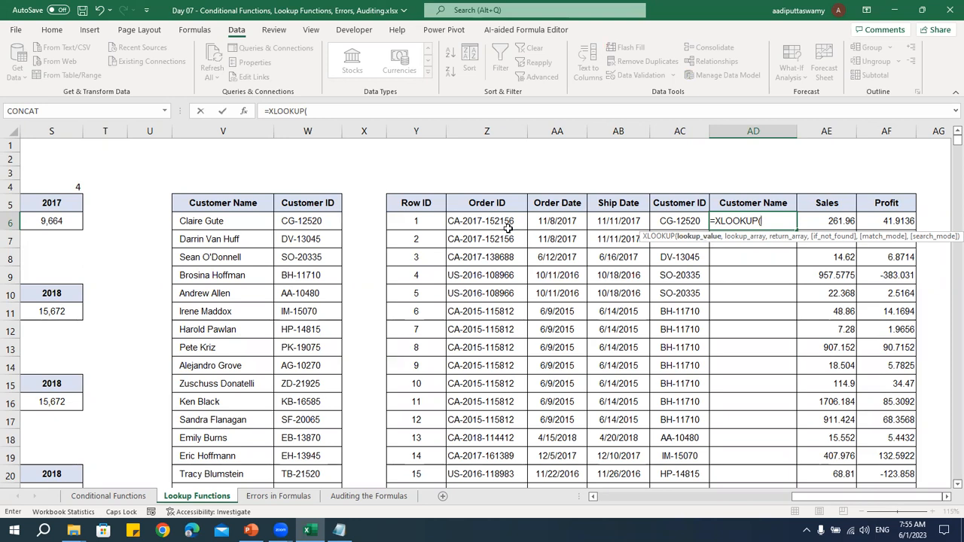
pyautogui.click(678, 220)
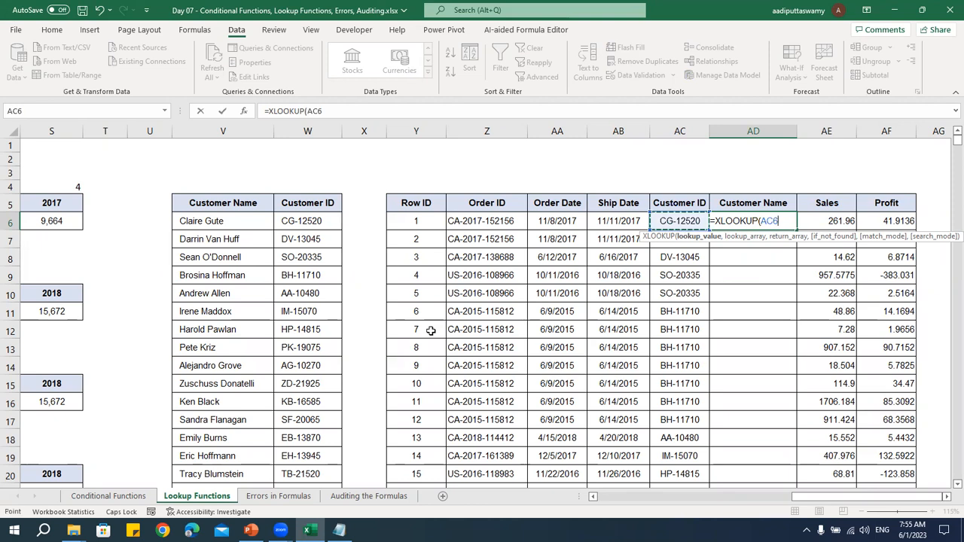
pyautogui.write(',')
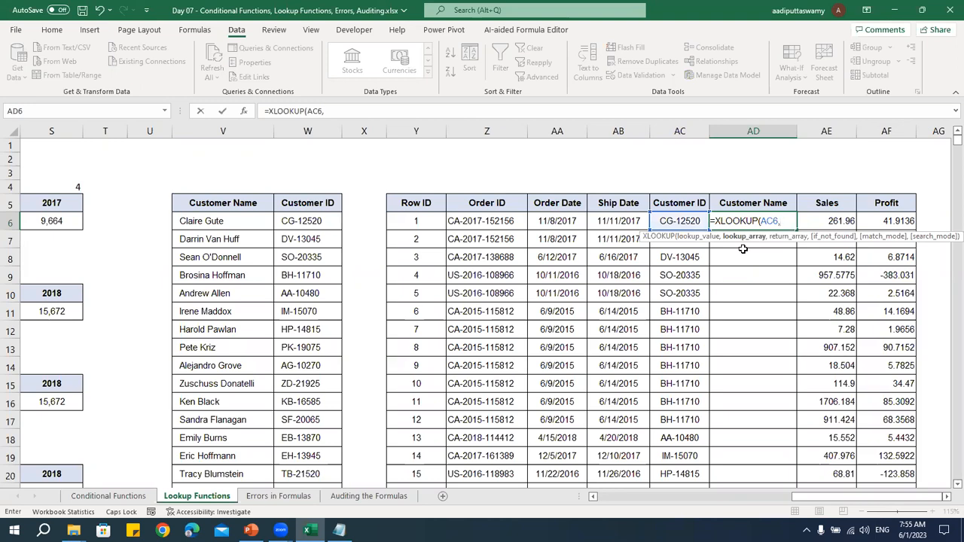
# Set the XLOOKUP lookup array to the Customer ID range W6:W798 as the absolute reference $W$6:$W$798
pyautogui.click(329, 221)
pyautogui.press('Up')
pyautogui.press('Down')
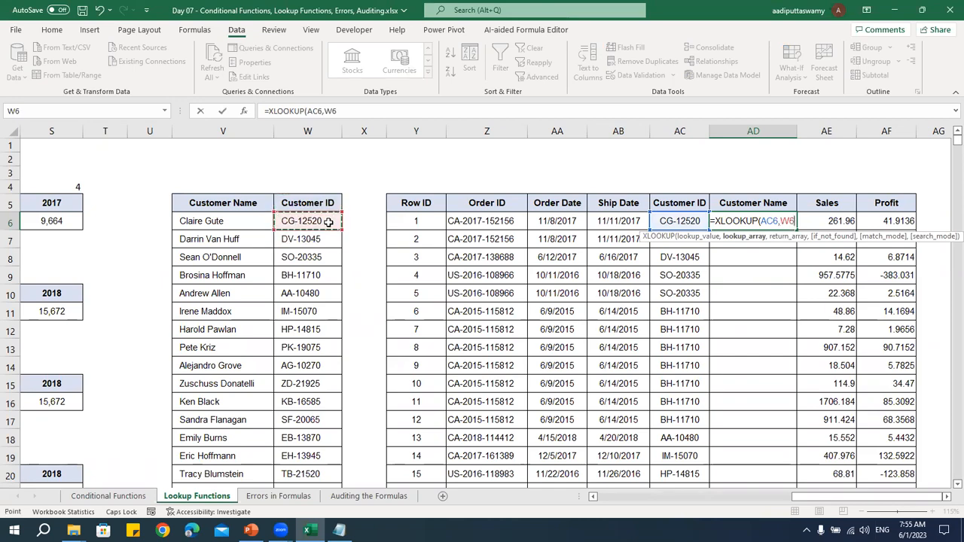
pyautogui.hotkey('ctrl', 'shift', 'Down')
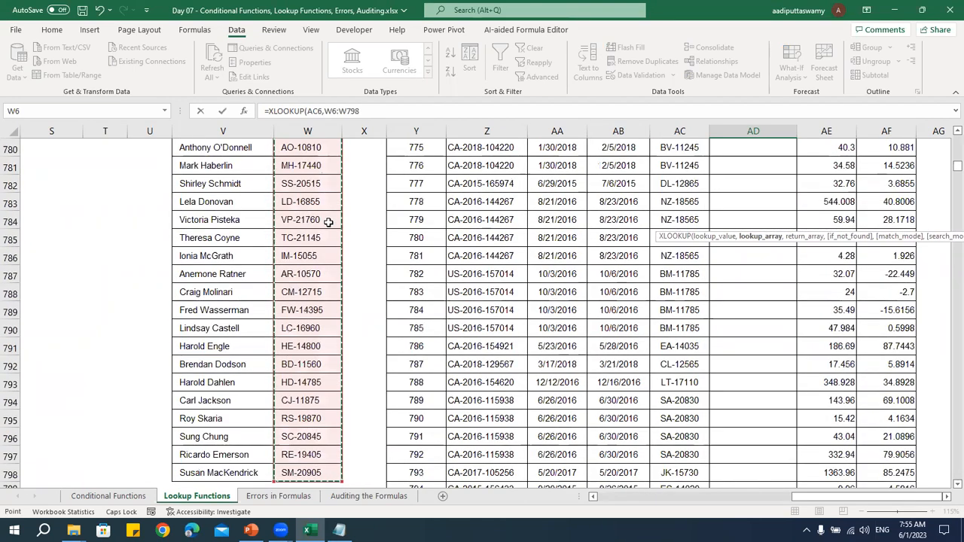
pyautogui.press('F4')
pyautogui.write(',')
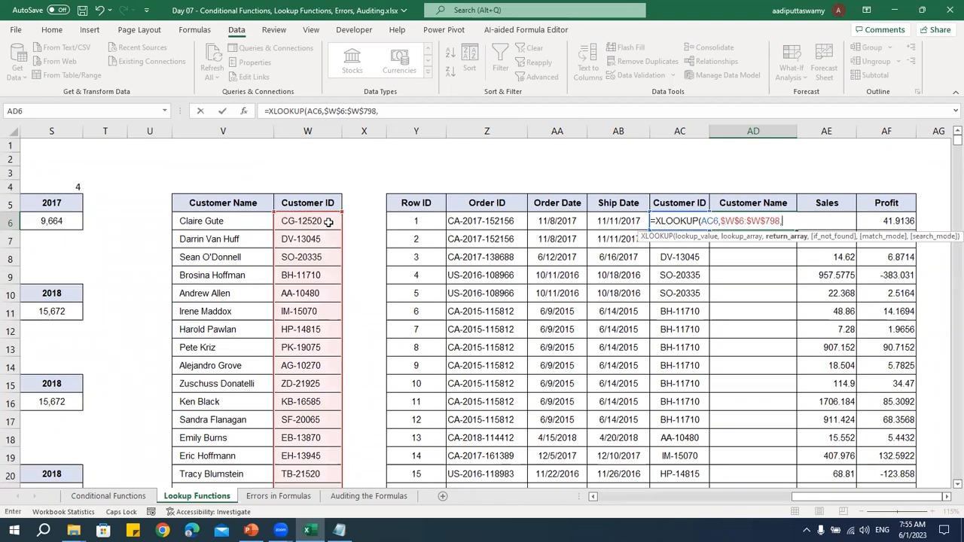
# Set the XLOOKUP return array to the Customer Name range V6:V798 as the absolute reference $V$6:$V$798
pyautogui.press('Left')
pyautogui.press('Left')
pyautogui.press('Left')
pyautogui.press('Left')
pyautogui.press('Left')
pyautogui.press('Left')
pyautogui.press('Left')
pyautogui.press('Left')
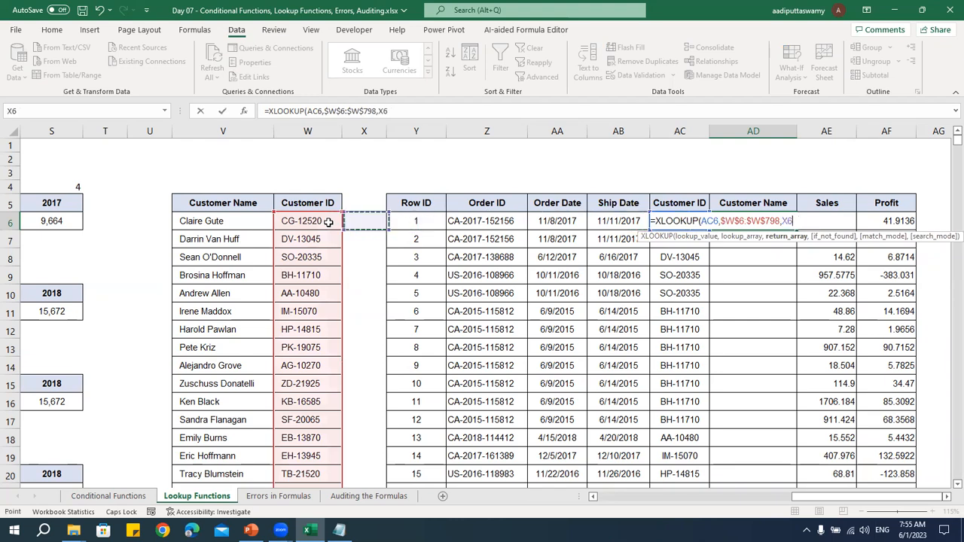
pyautogui.hotkey('ctrl', 'shift', 'Down')
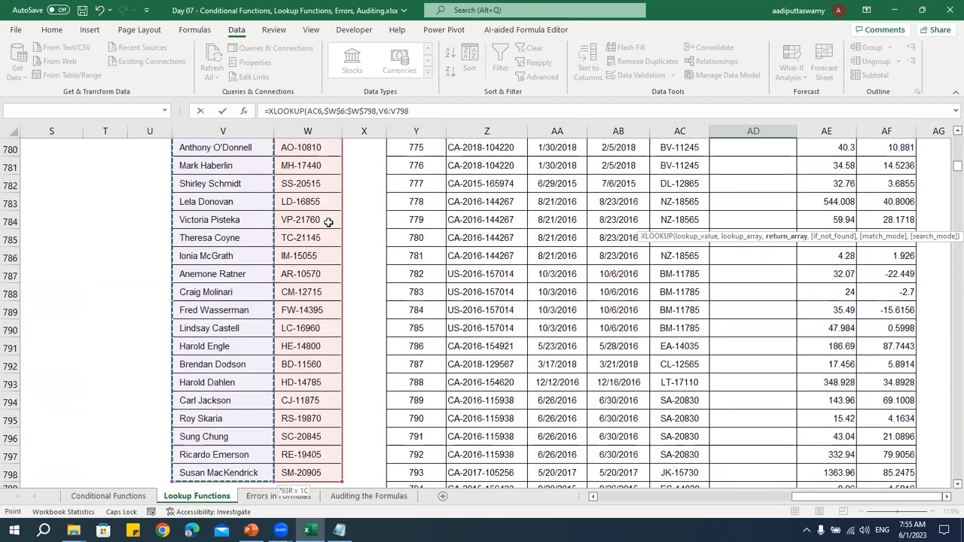
pyautogui.press('F4')
pyautogui.write(',')
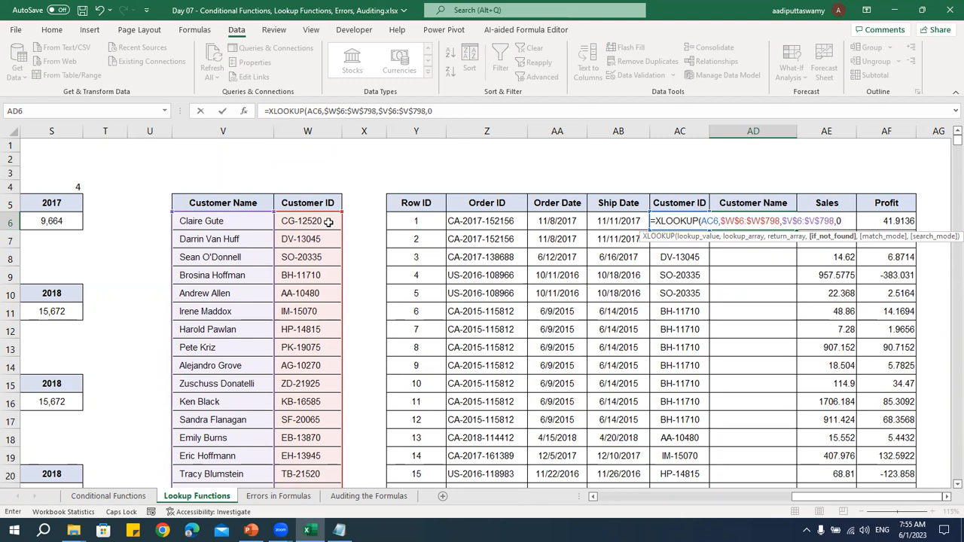
# Set the XLOOKUP if_not_found value to 0 and the match mode to 0 - Exact match
pyautogui.write('0,')
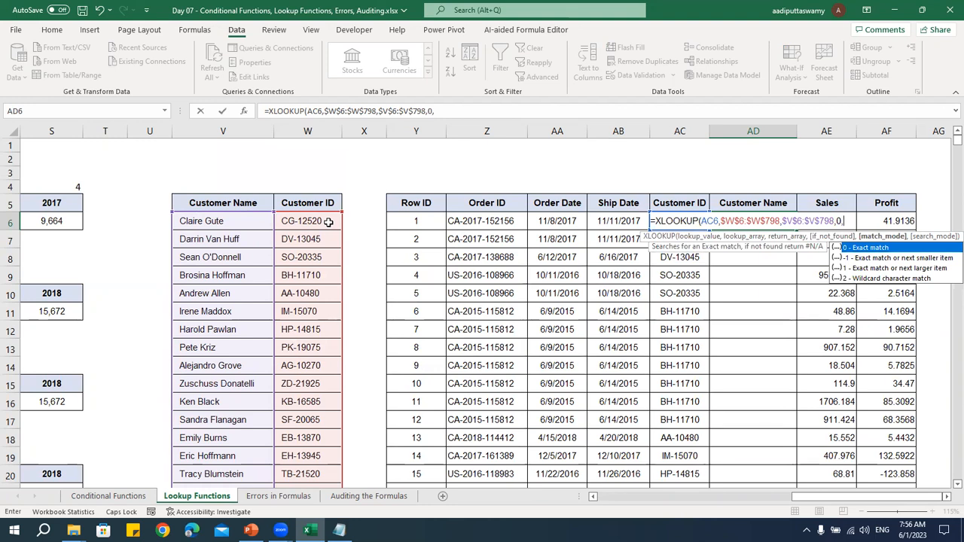
pyautogui.press('Down')
pyautogui.press('Down')
pyautogui.press('Down')
pyautogui.press('Up')
pyautogui.press('Up')
pyautogui.press('Up')
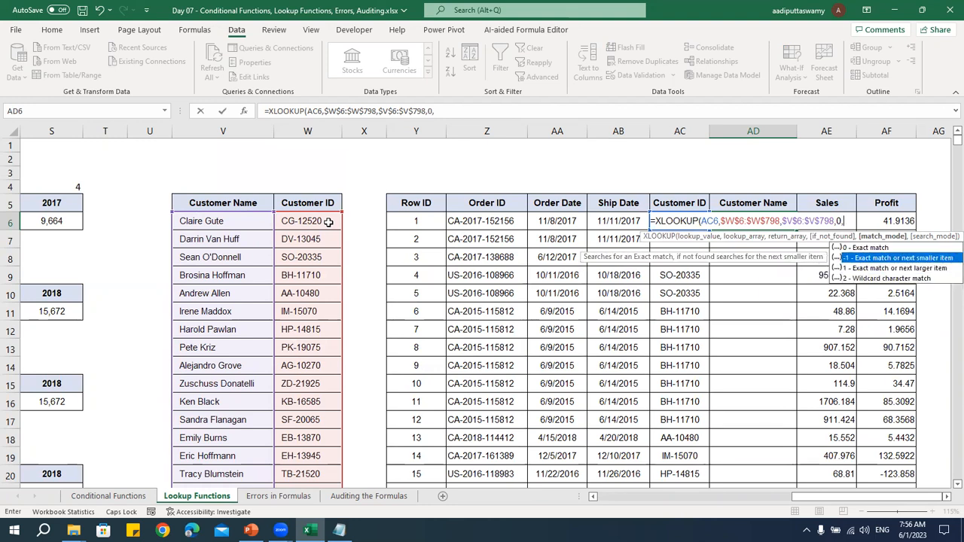
pyautogui.press('Tab')
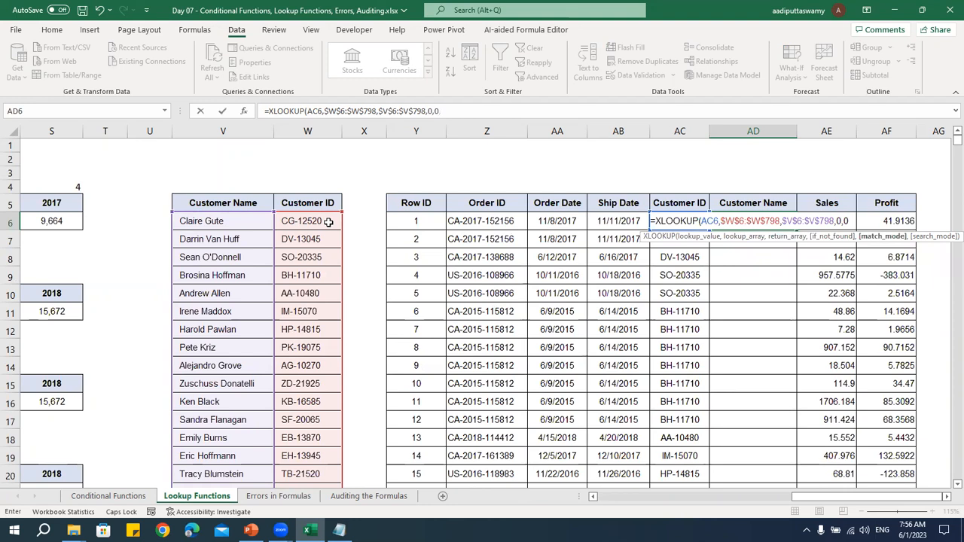
# Complete the XLOOKUP in AD6 with search mode 1 (first-to-last) and fill it down the whole Customer Name column
pyautogui.write(',')
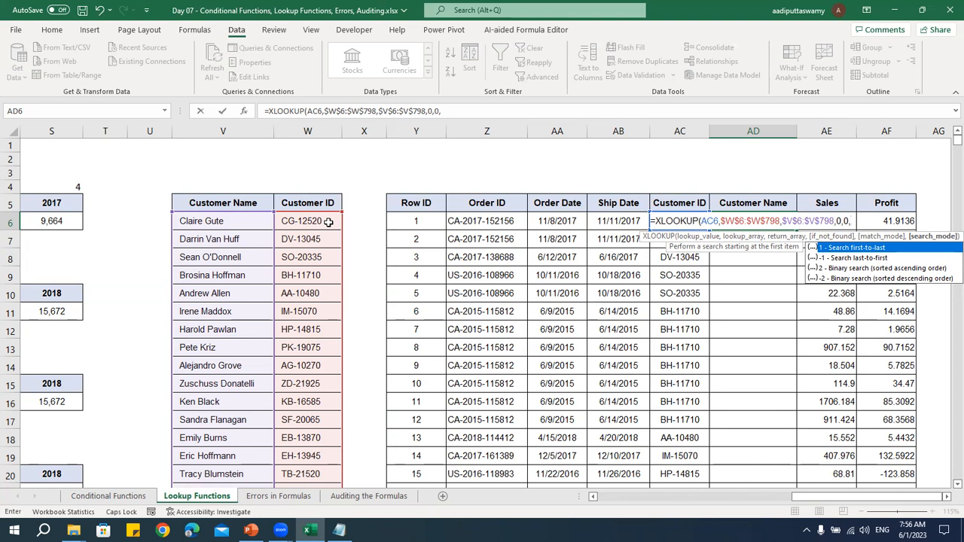
pyautogui.write('1')
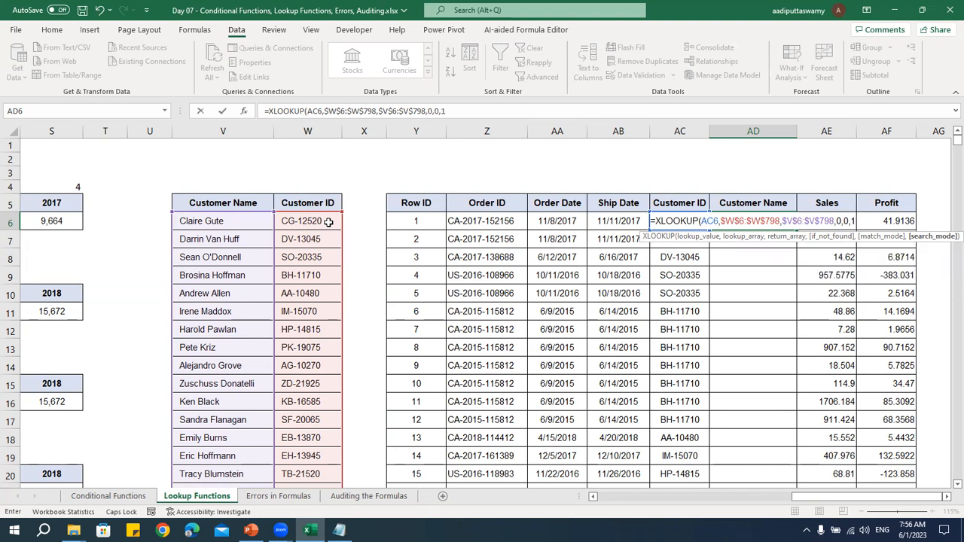
pyautogui.write(')')
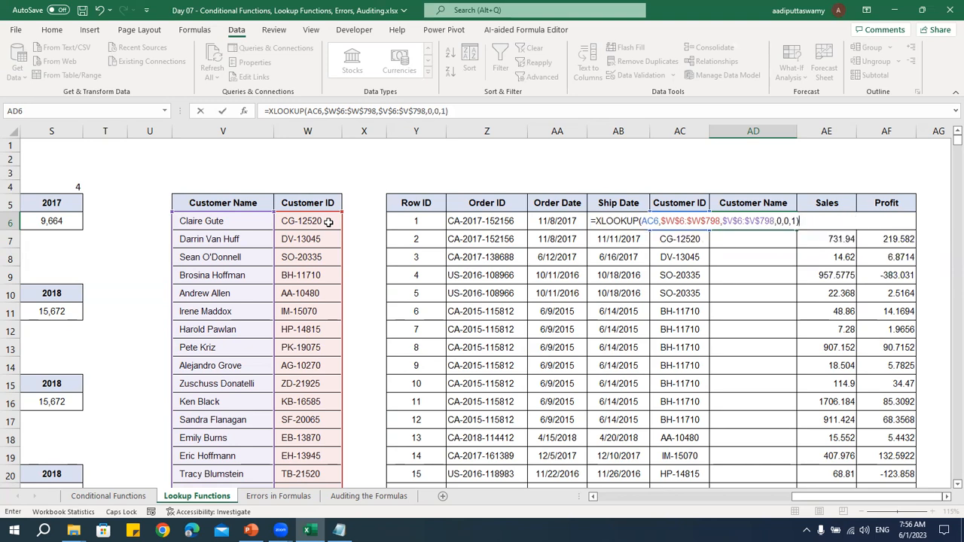
pyautogui.hotkey('ctrl', 'Return')
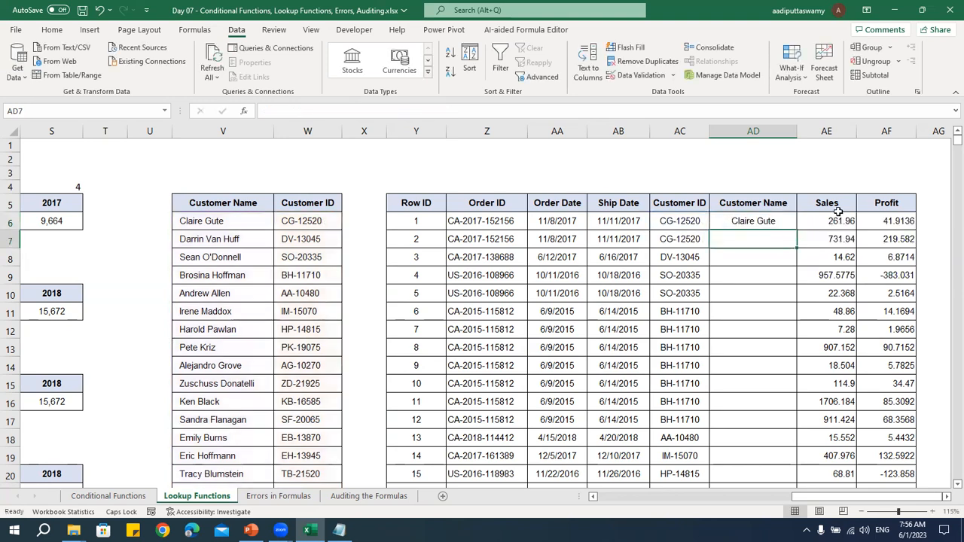
pyautogui.doubleClick(800, 231)
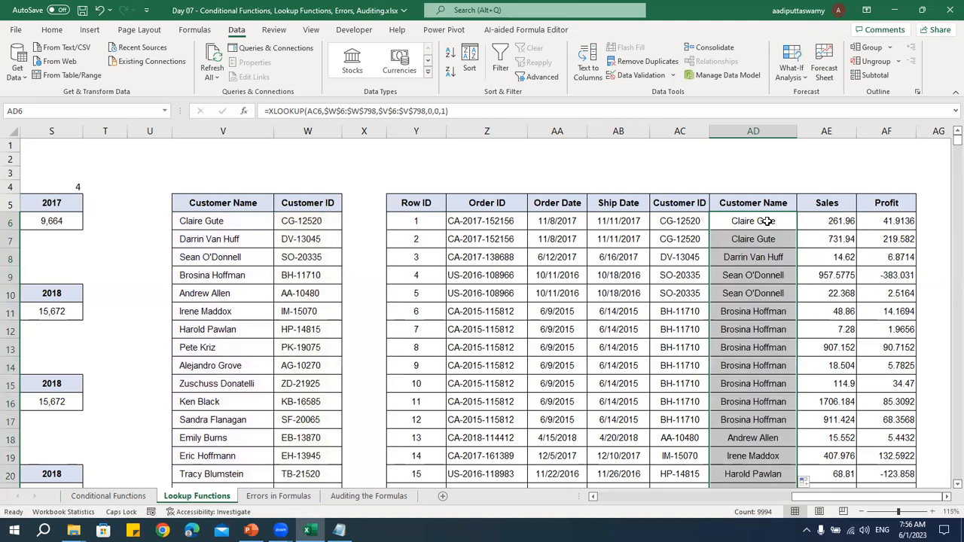
# Compare the filled names in column AD with source columns W and V, and inspect the ranges in AD6's XLOOKUP formula
pyautogui.click(315, 150)
pyautogui.hotkey('ctrl', 'space')
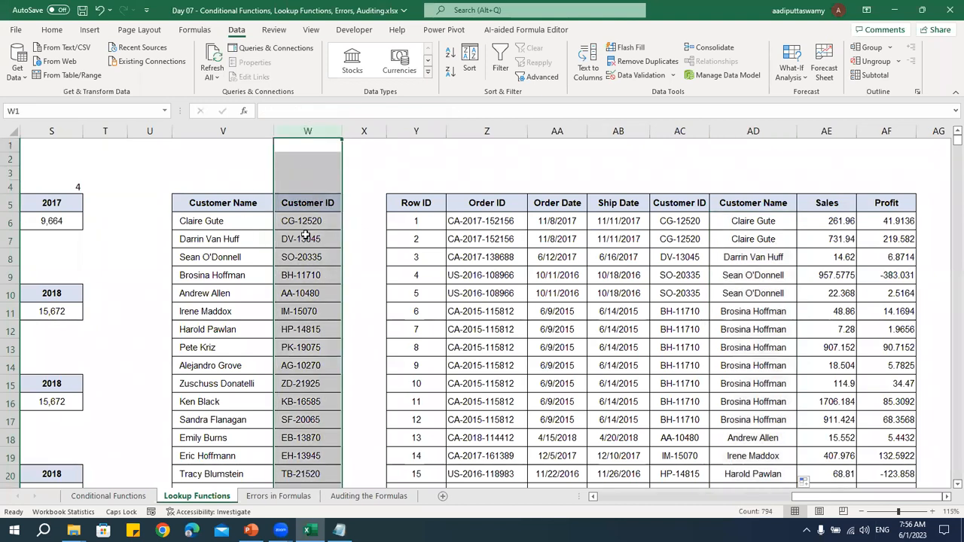
pyautogui.moveTo(766, 221); pyautogui.dragTo(765, 420)
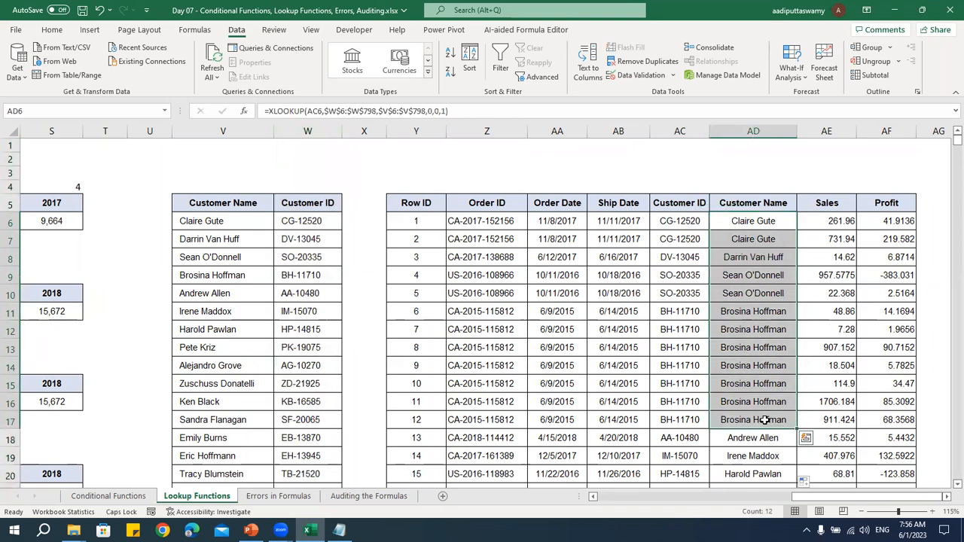
pyautogui.click(226, 131)
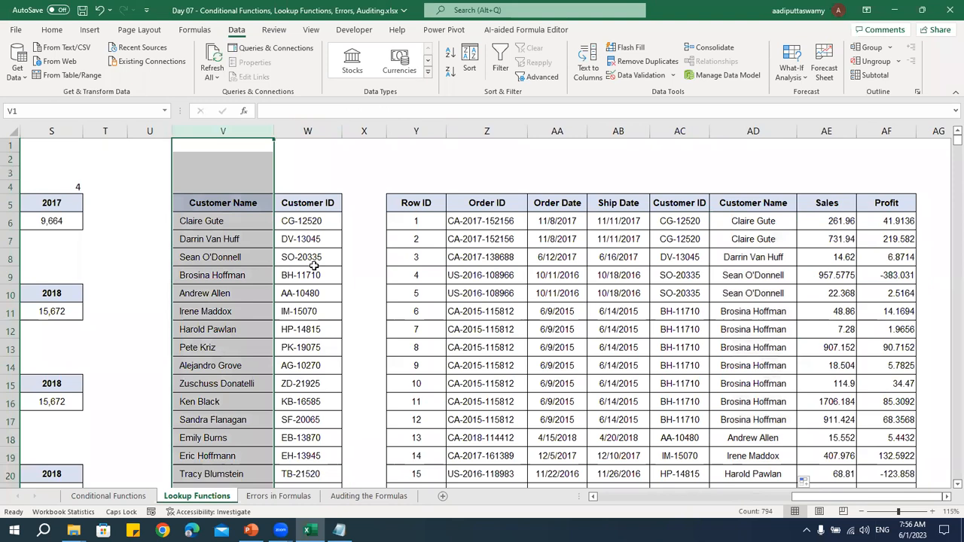
pyautogui.doubleClick(732, 218)
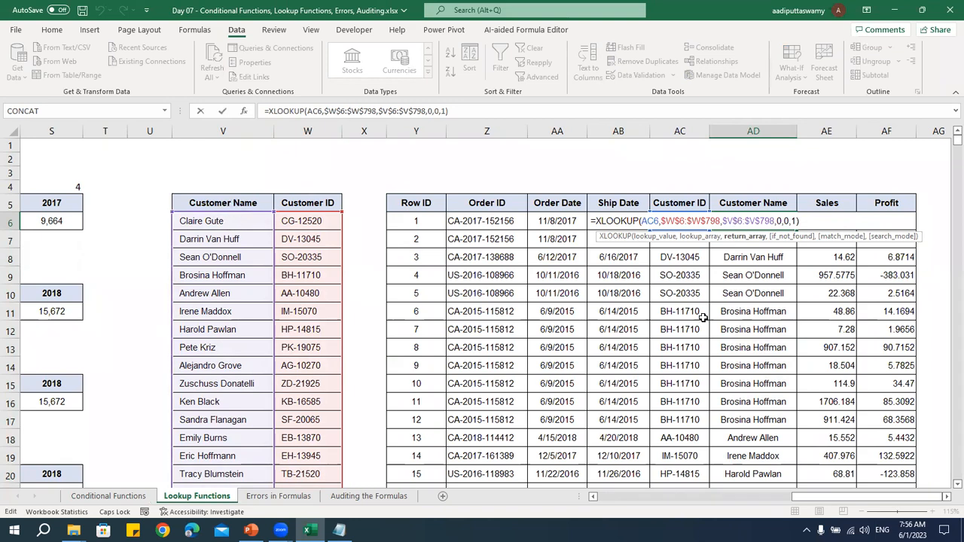
# Close the AD6 formula and review the Notepad list of lookup functions, comparing VLOOKUP, HLOOKUP, INDEX and OFFSET with XLOOKUP
pyautogui.hotkey('ctrl', 'Return')
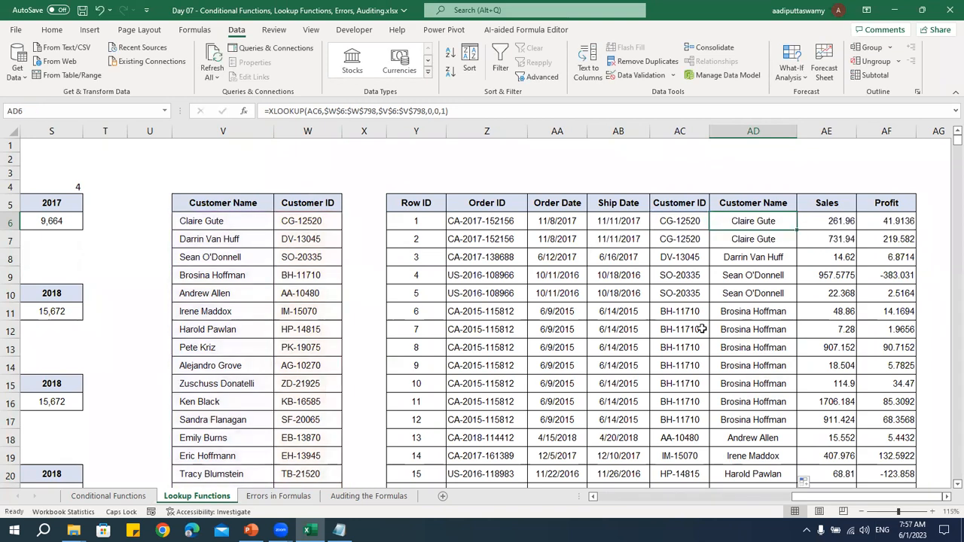
pyautogui.click(340, 530)
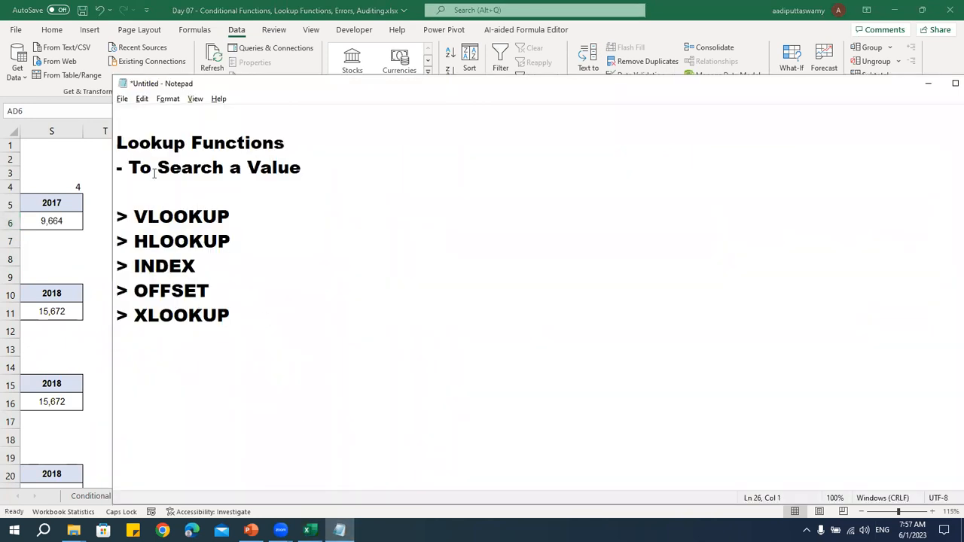
pyautogui.moveTo(120, 144); pyautogui.dragTo(285, 144)
pyautogui.moveTo(129, 167); pyautogui.dragTo(301, 167)
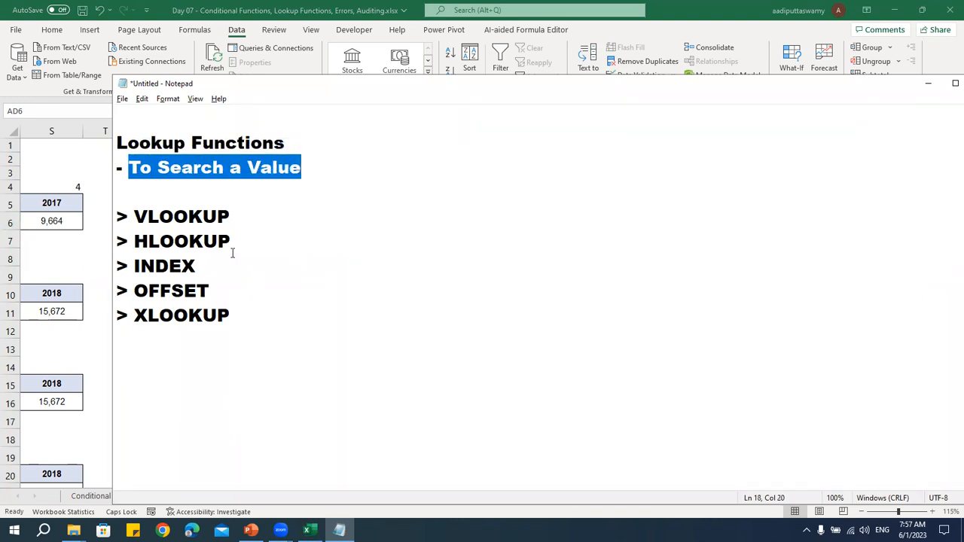
pyautogui.click(262, 245)
pyautogui.keyDown('shift'); pyautogui.click(118, 217); pyautogui.keyUp('shift')
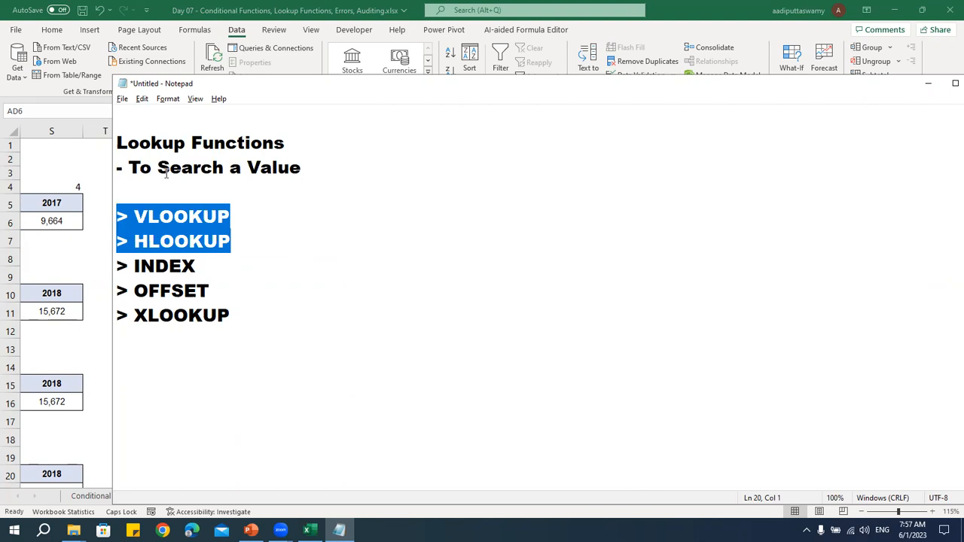
pyautogui.moveTo(226, 294); pyautogui.dragTo(76, 273)
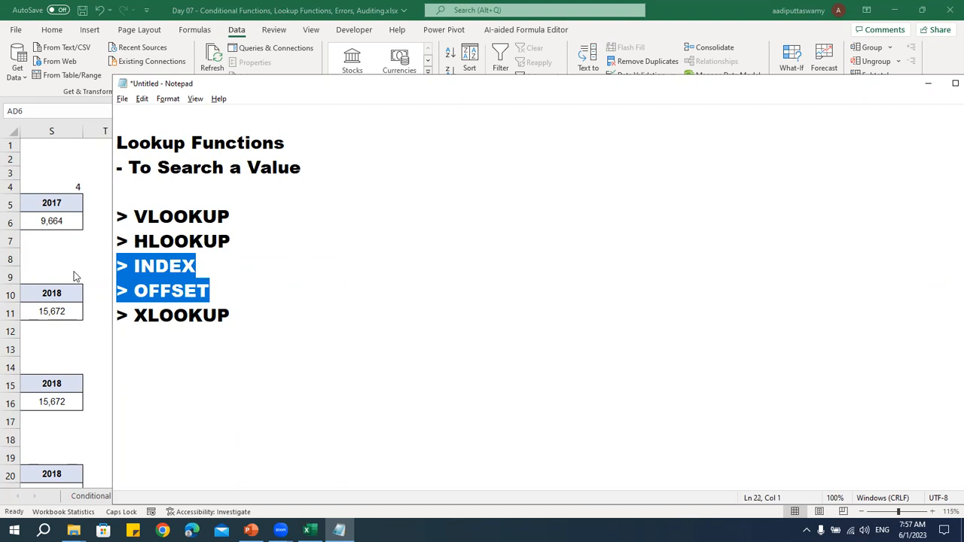
pyautogui.moveTo(243, 318); pyautogui.dragTo(135, 322)
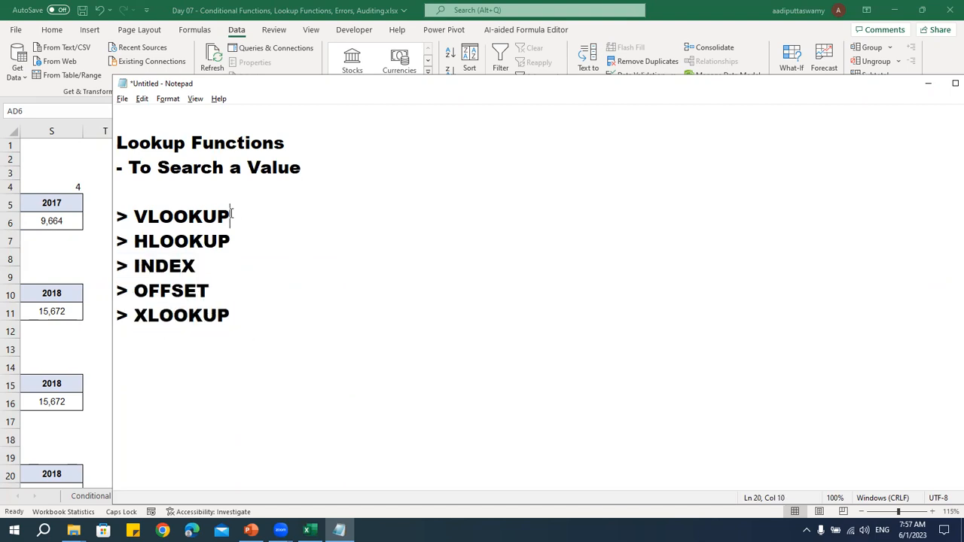
pyautogui.moveTo(230, 216); pyautogui.dragTo(38, 225)
pyautogui.hotkey('alt', 'Tab')
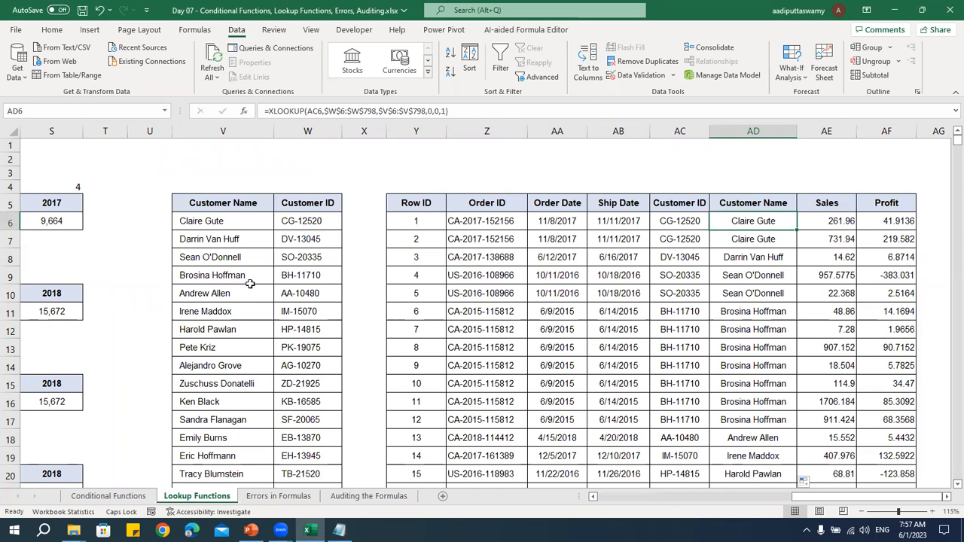
pyautogui.hotkey('alt', 'Tab')
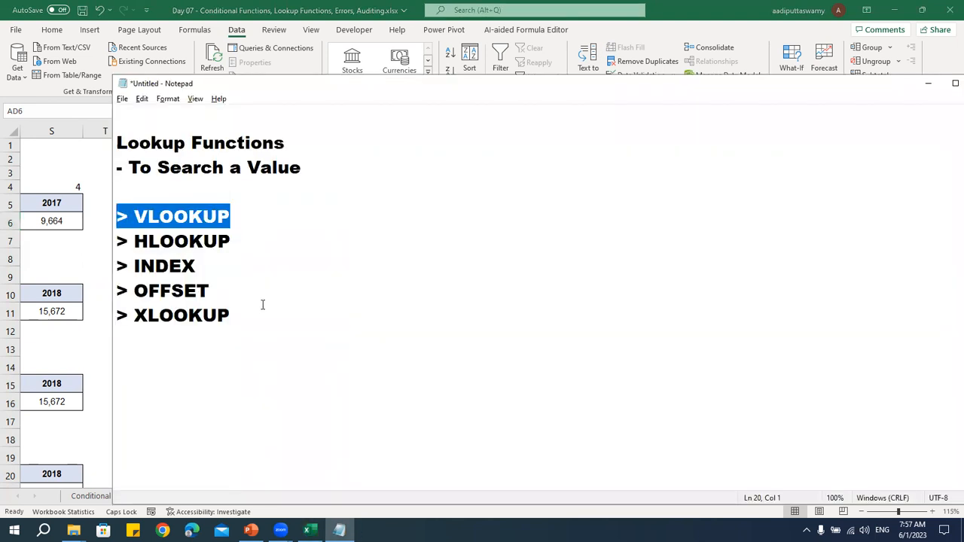
pyautogui.moveTo(252, 315); pyautogui.dragTo(45, 211)
pyautogui.moveTo(230, 315); pyautogui.dragTo(183, 298)
pyautogui.moveTo(250, 295); pyautogui.dragTo(4, 218)
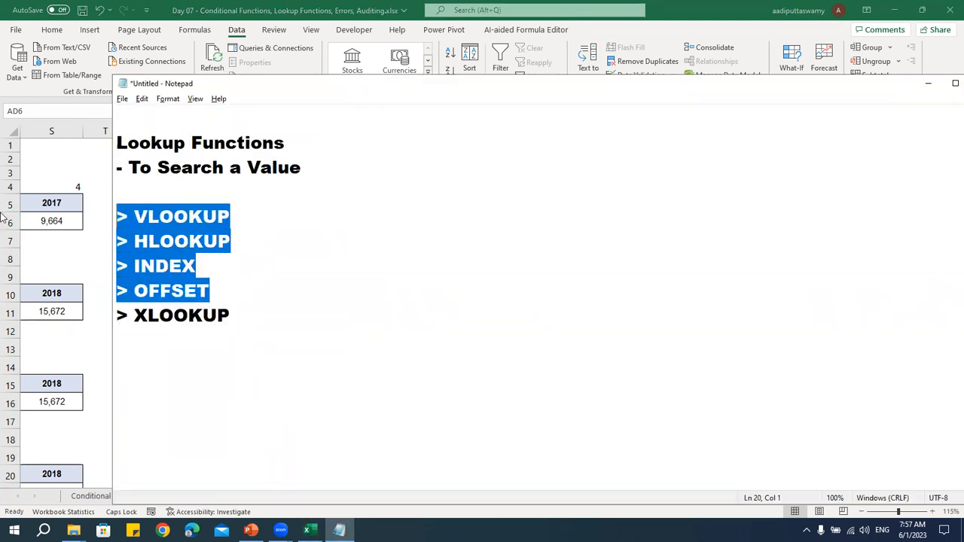
pyautogui.hotkey('alt', 'Tab')
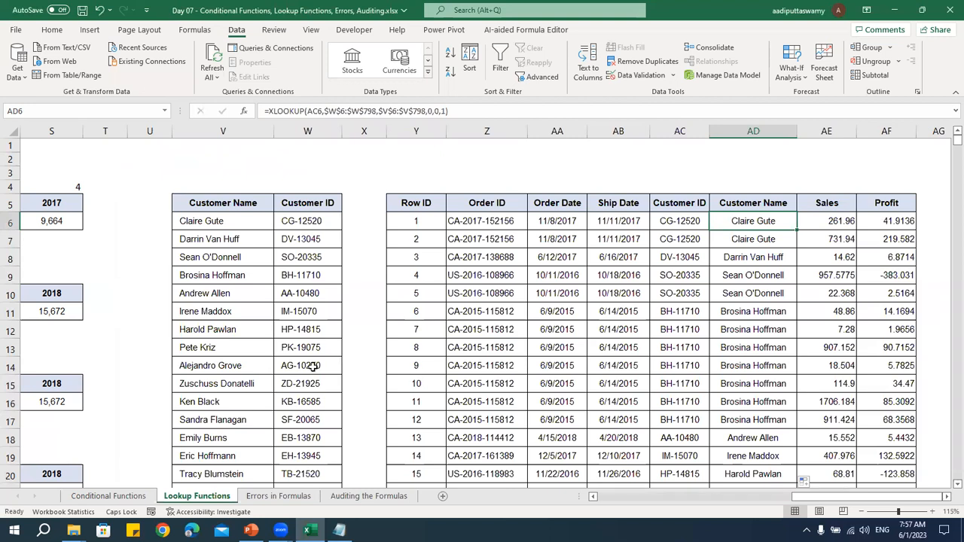
# Open the Errors in Formulas sheet and set the second DIV value in C7 to 200
pyautogui.click(308, 488)
pyautogui.click(356, 348)
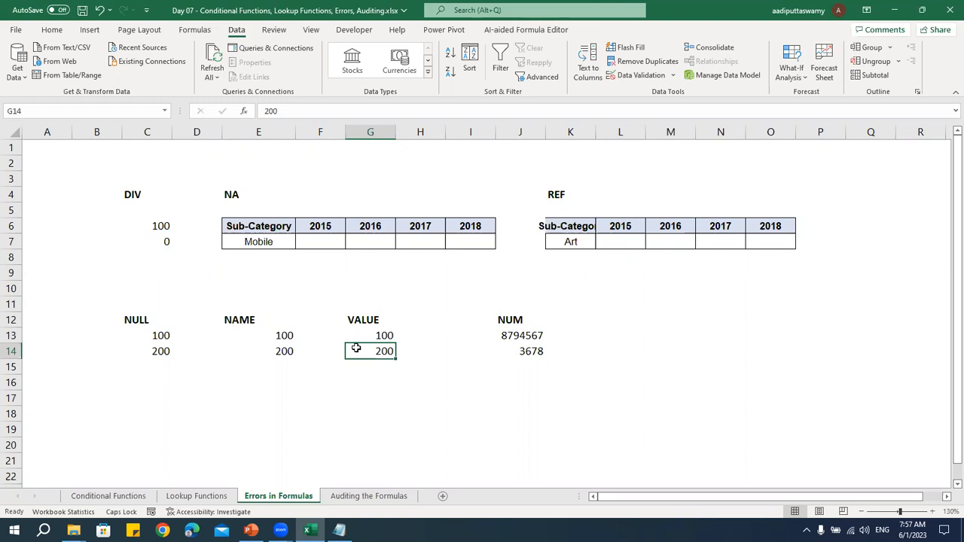
pyautogui.moveTo(158, 225); pyautogui.dragTo(155, 239)
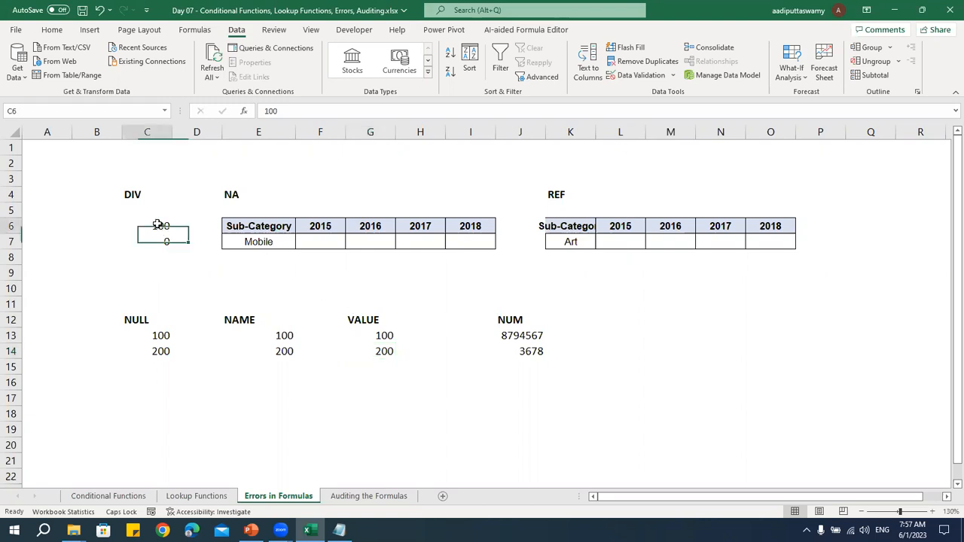
pyautogui.click(167, 243)
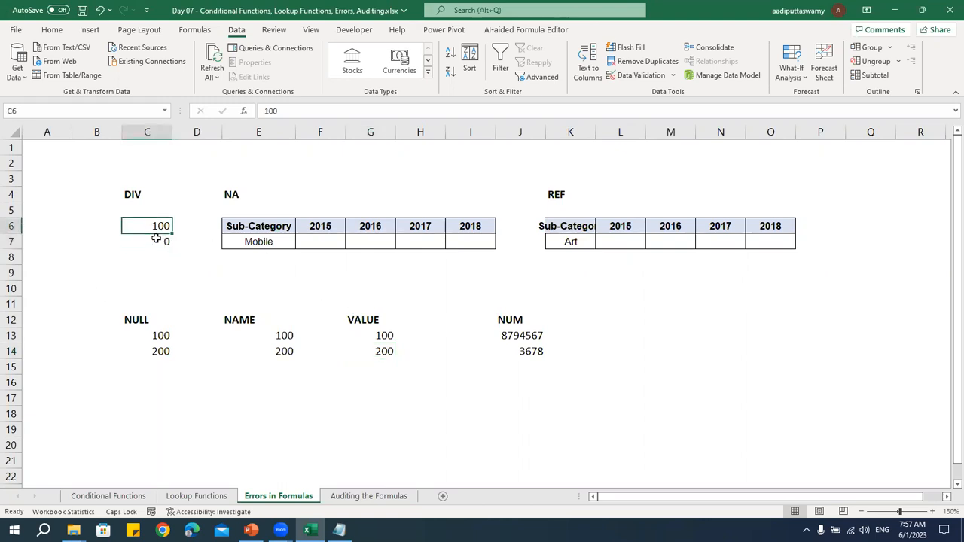
pyautogui.write('200')
pyautogui.press('Return')
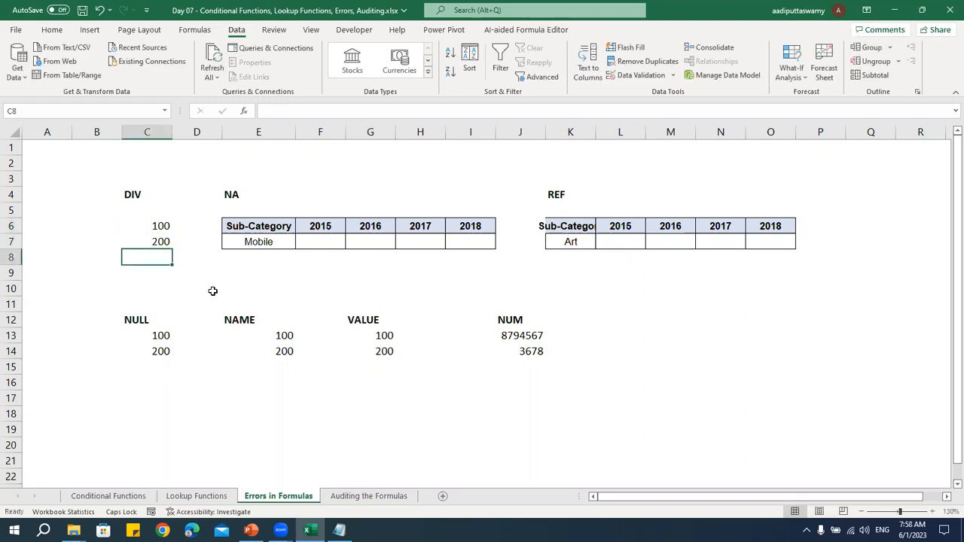
# Enter the division formula =C6/C7 in C8 below the DIV values
pyautogui.write('=')
pyautogui.press('Up')
pyautogui.press('Up')
pyautogui.write('/')
pyautogui.press('Up')
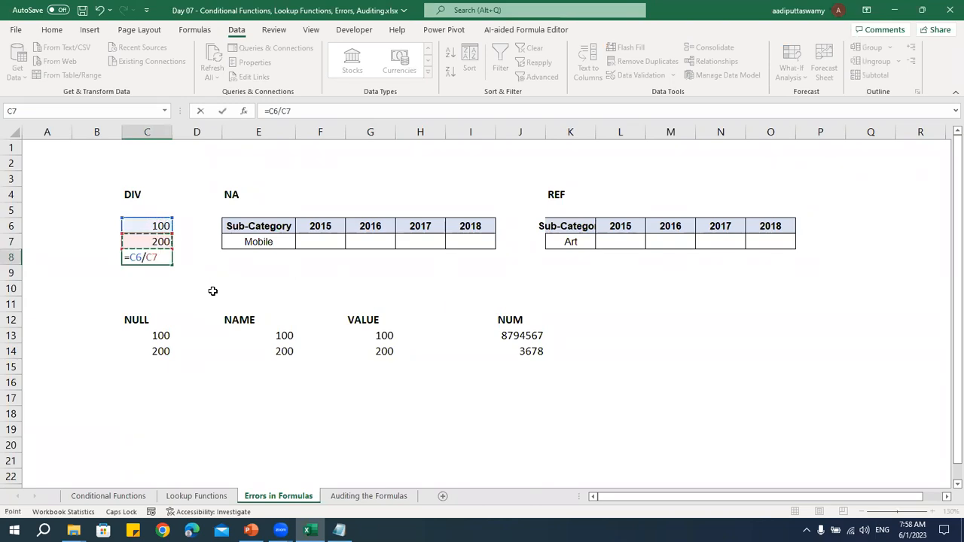
pyautogui.press('Return')
pyautogui.press('Up')
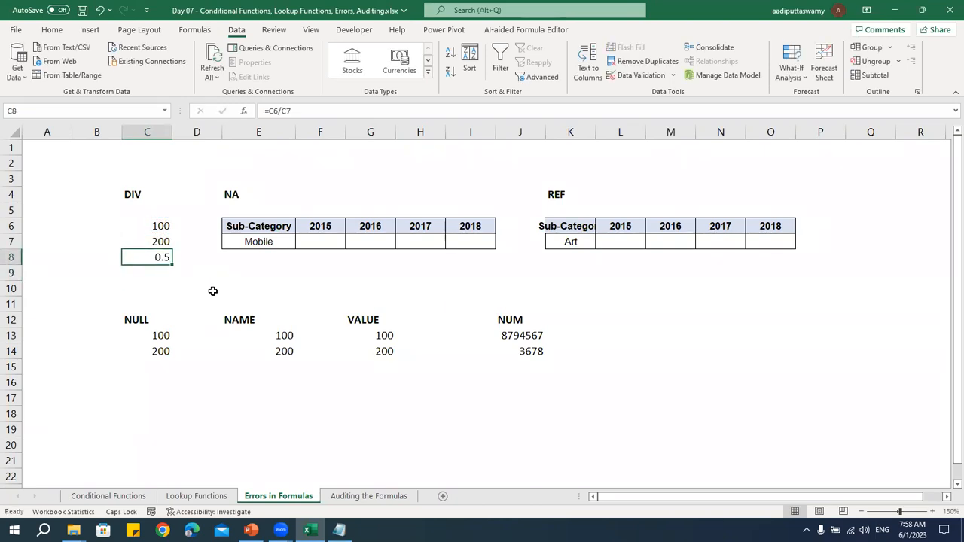
# Set the divisor in C7 to 0 to demonstrate the division error
pyautogui.press('Up')
pyautogui.write('0')
pyautogui.press('Return')
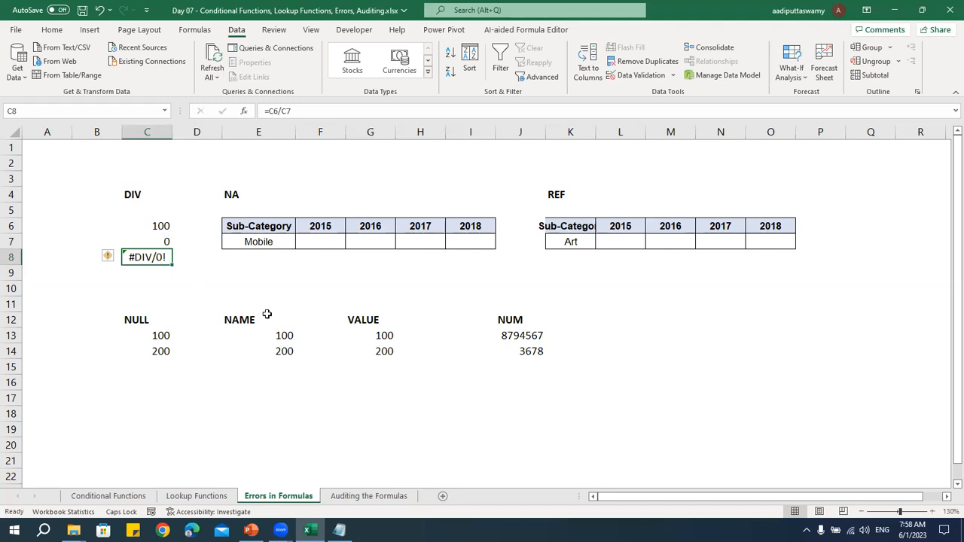
# Clear the divisor in C7 to test a blank cell, and undo the deletion
pyautogui.click(165, 244)
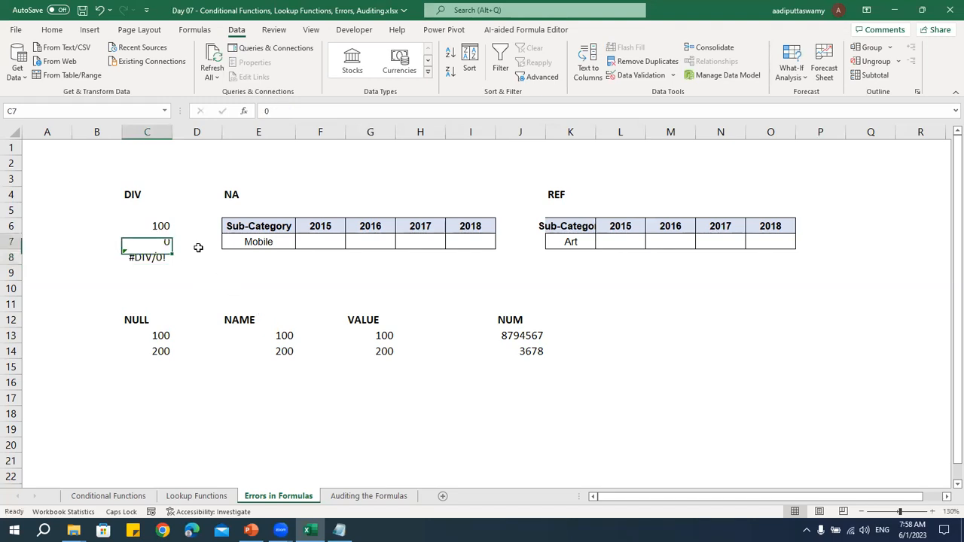
pyautogui.press('Delete')
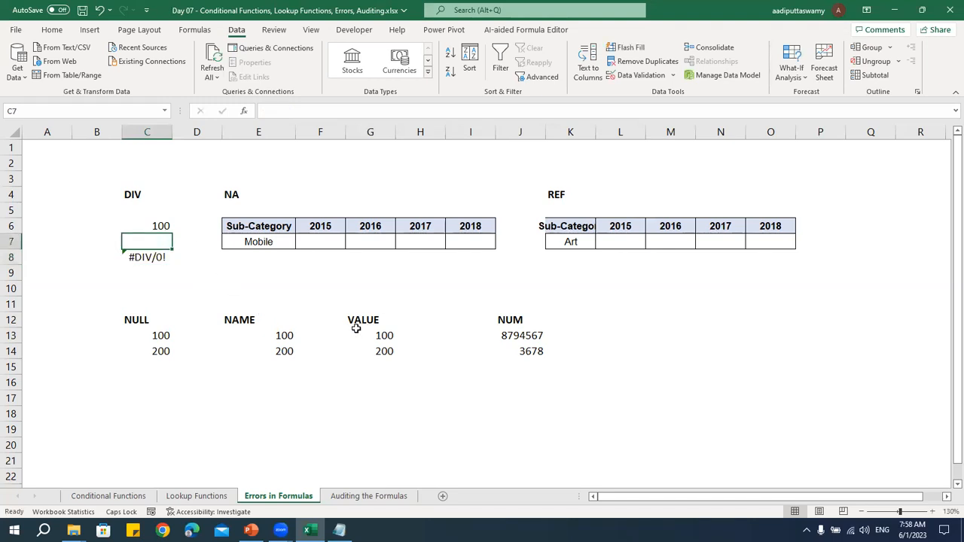
pyautogui.hotkey('ctrl', 'z')
# Start a VLOOKUP formula in F7 of the NA table with E7 as the lookup value
pyautogui.click(238, 197)
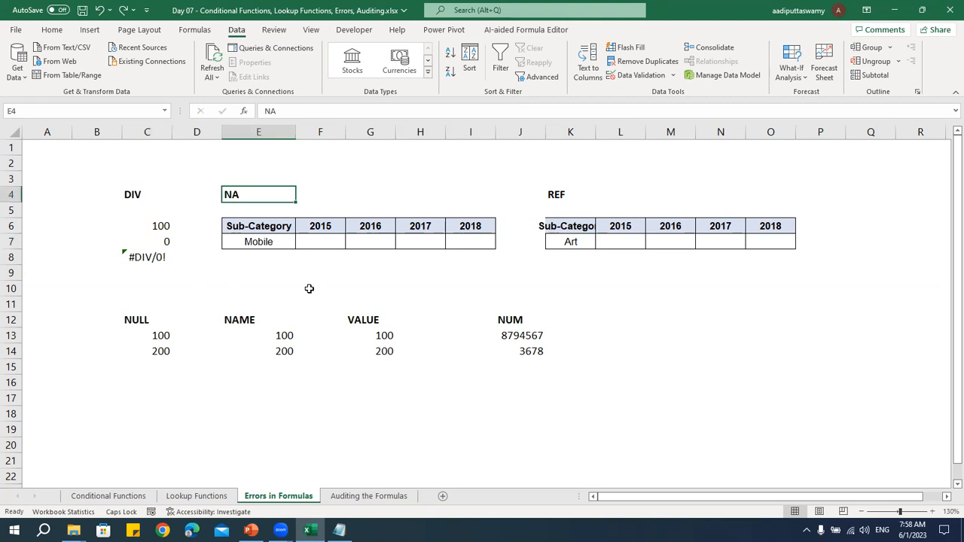
pyautogui.click(319, 243)
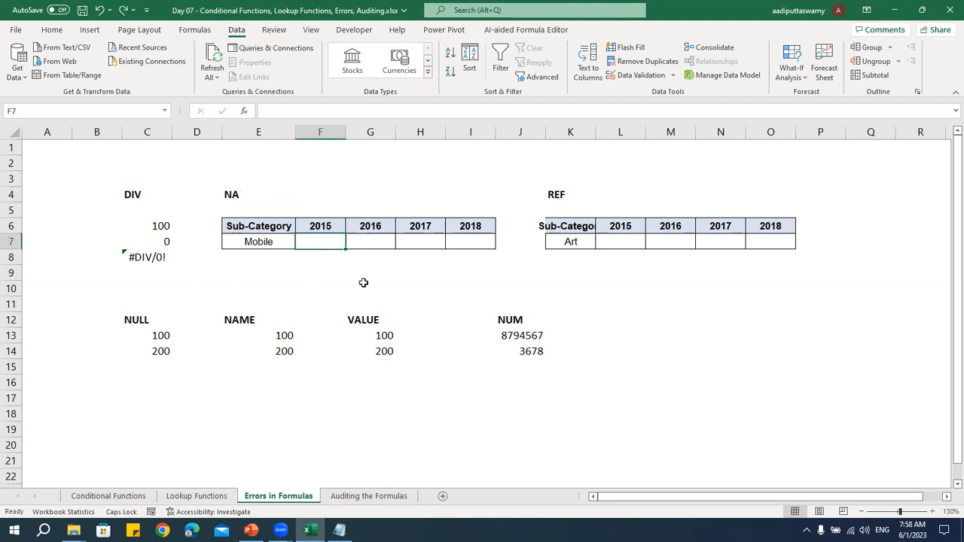
pyautogui.click(231, 198)
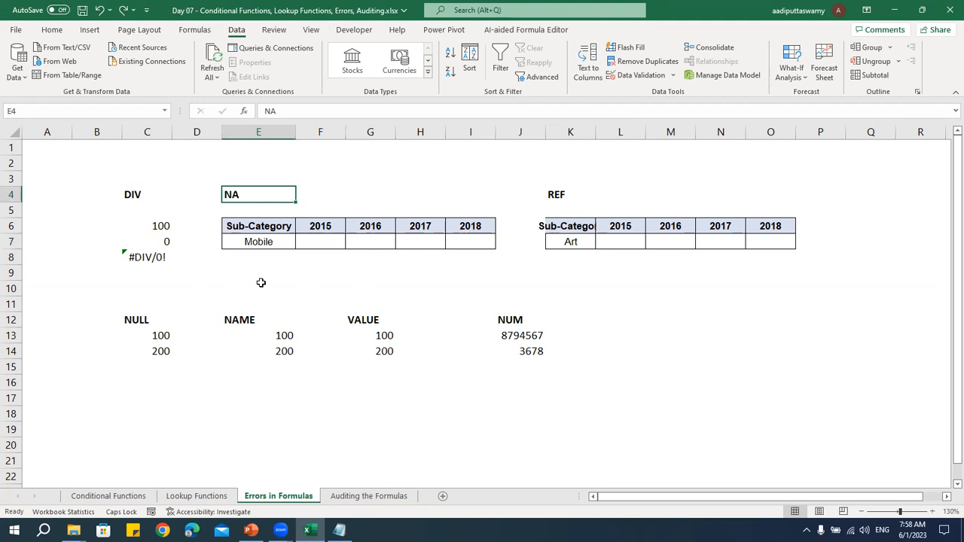
pyautogui.click(320, 241)
pyautogui.write('=')
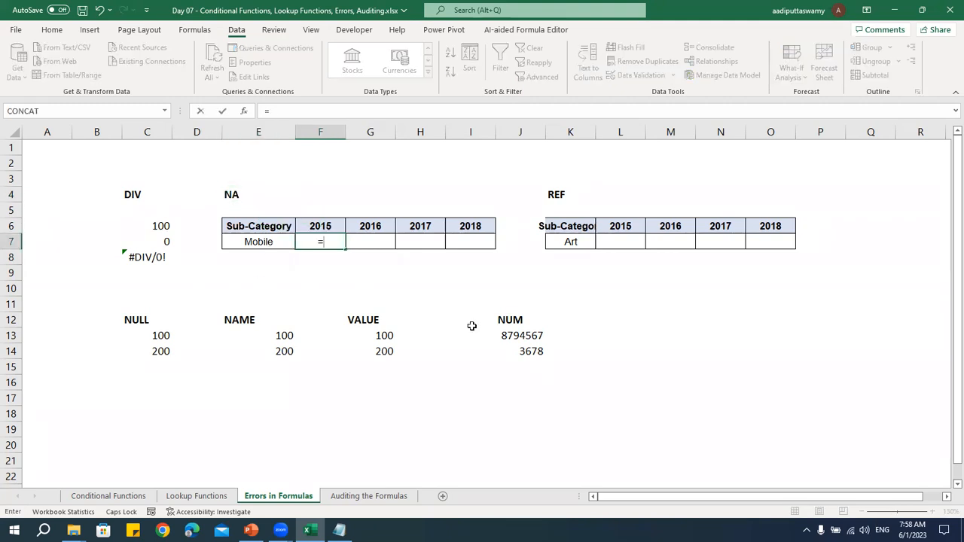
pyautogui.write('VLOOKUP(')
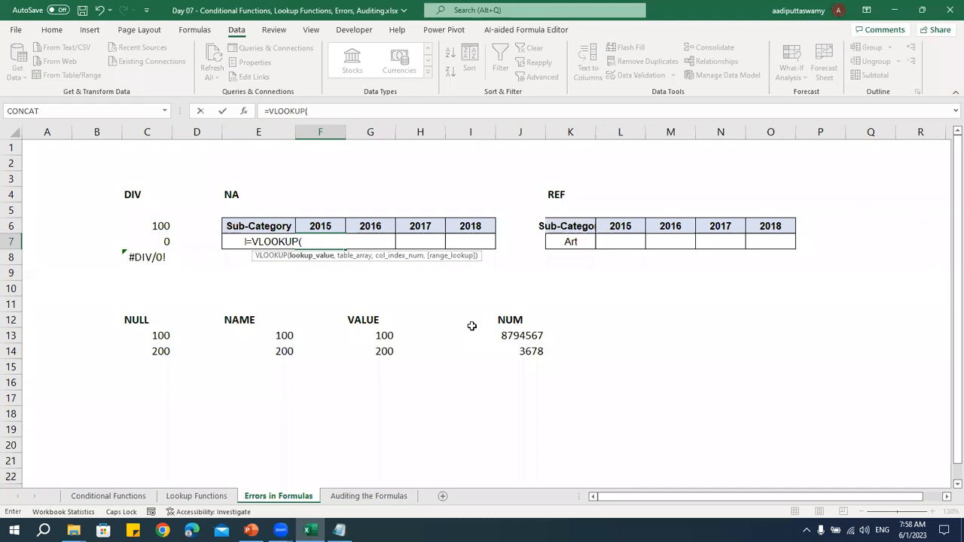
pyautogui.press('Left')
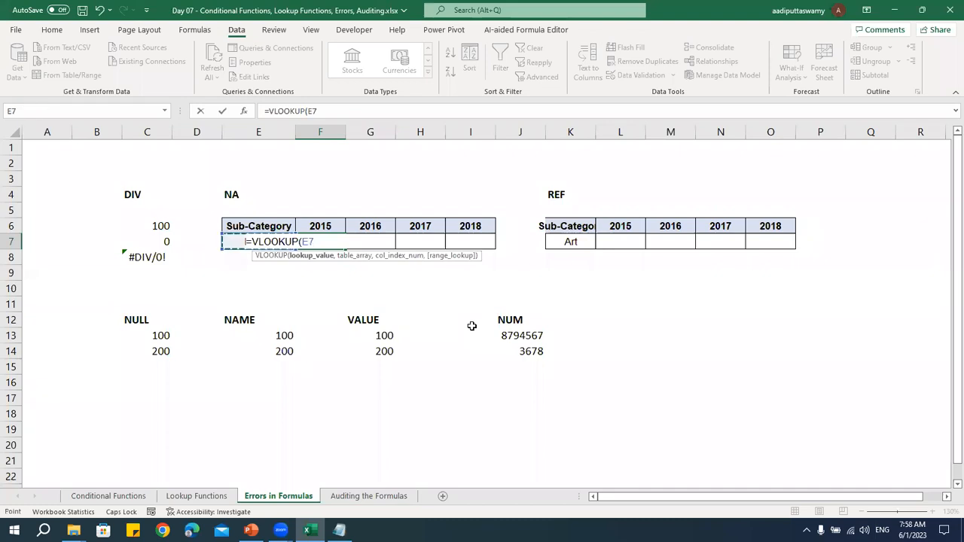
pyautogui.write(',')
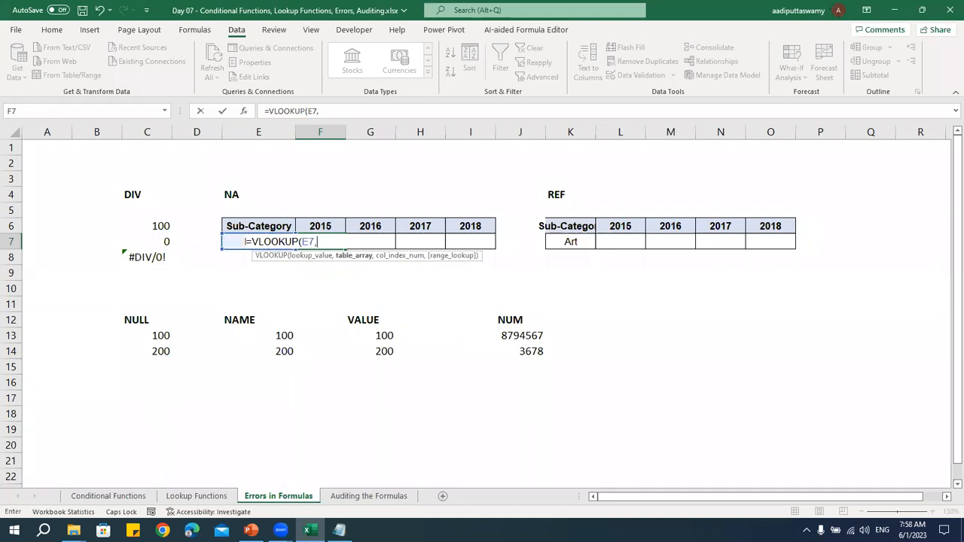
# Set the VLOOKUP table array to the Sub-Category table on the Lookup Functions sheet as the absolute range $I$5:$M$22
pyautogui.click(196, 495)
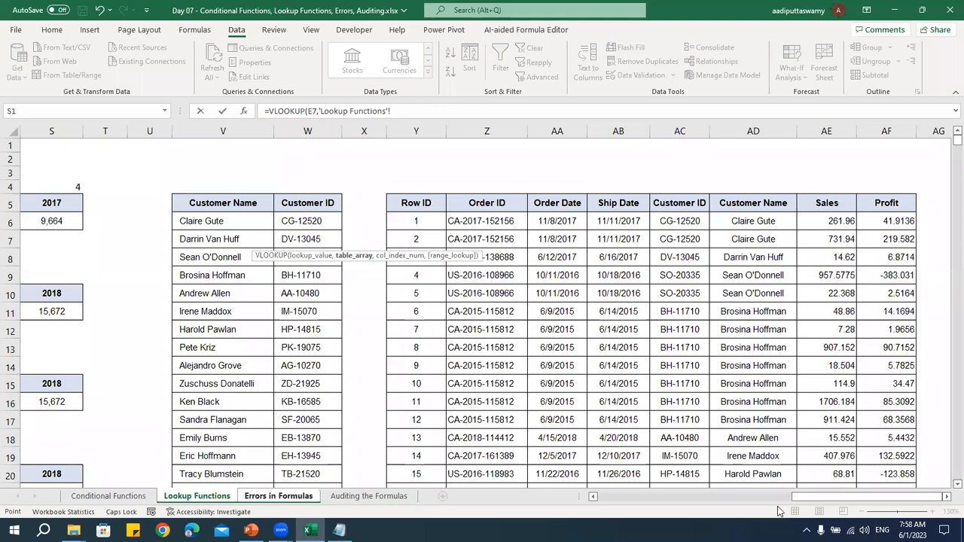
pyautogui.click(719, 497)
pyautogui.moveTo(317, 204); pyautogui.dragTo(583, 411)
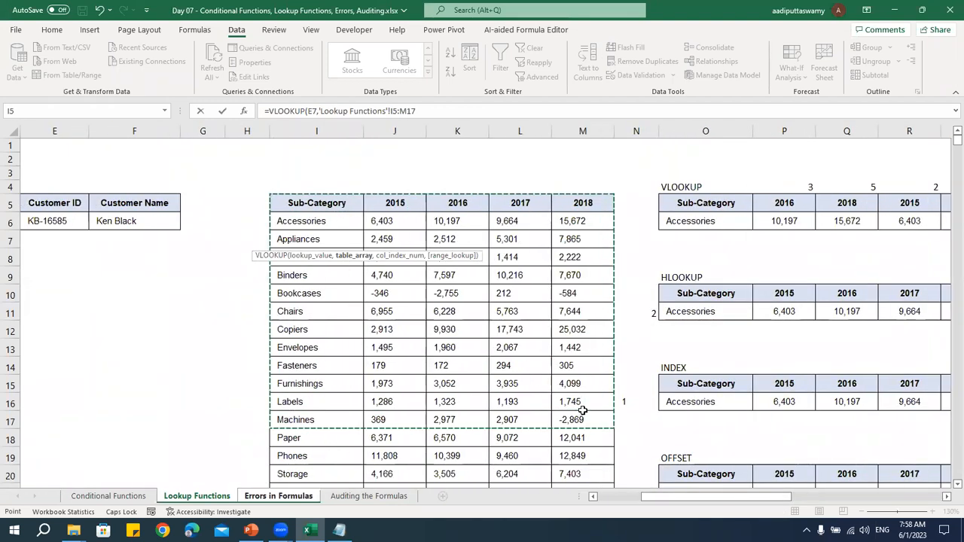
pyautogui.hotkey('ctrl', 'shift', 'Down')
pyautogui.press('F4')
# Complete the VLOOKUP in F7 with column index 2 and range lookup 0 for an exact match
pyautogui.write(',2,0')
pyautogui.press('Return')
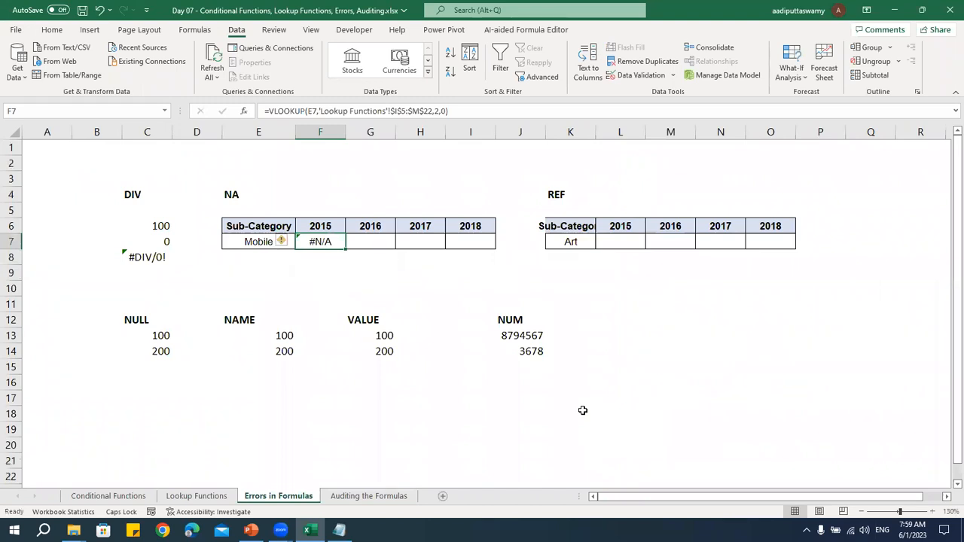
# Change the NA table's Sub-Category in E7 to Arts, and check the source data on the Lookup Functions sheet
pyautogui.press('Left')
pyautogui.write('aRTS')
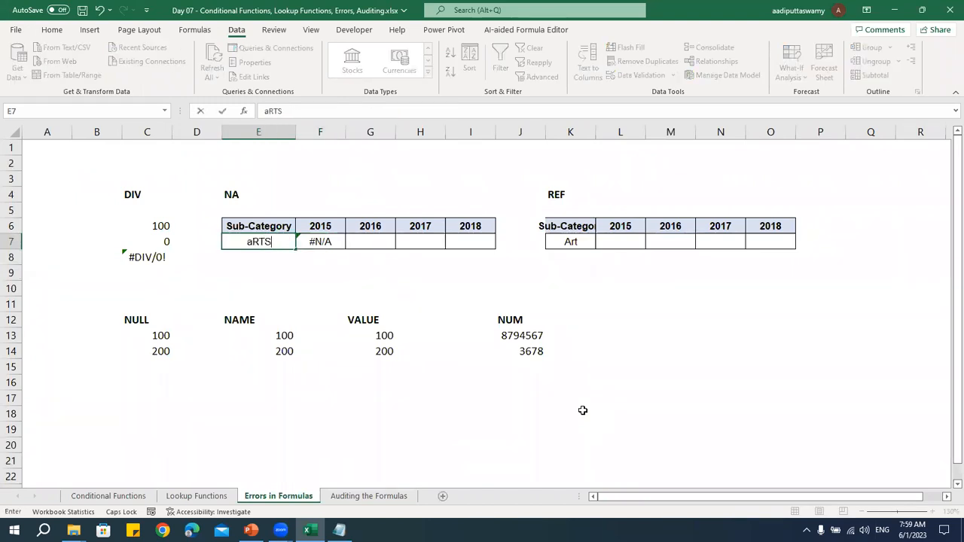
pyautogui.press('Return')
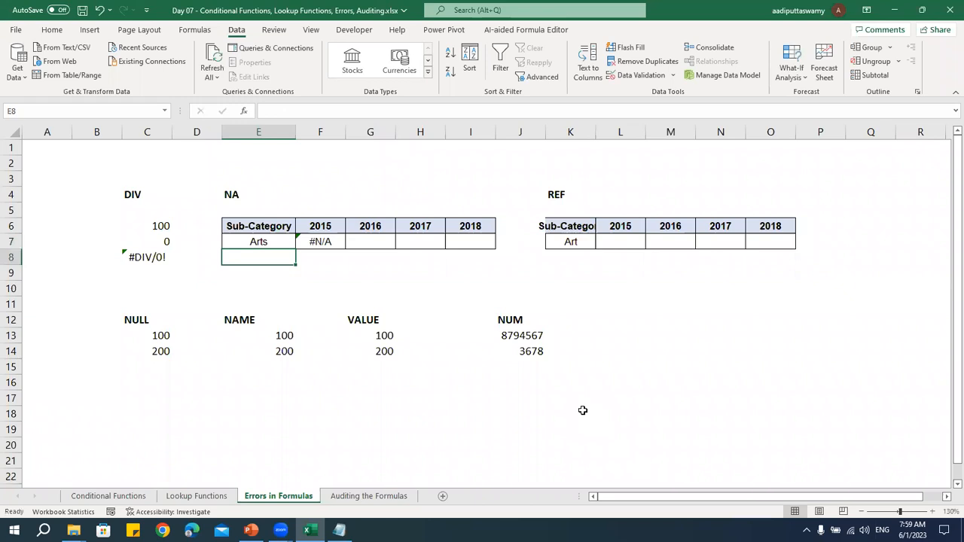
pyautogui.click(201, 497)
pyautogui.click(280, 497)
# Correct the NA table's Sub-Category in E7 to Art and inspect the VLOOKUP in F7
pyautogui.doubleClick(281, 241)
pyautogui.press('BackSpace')
pyautogui.press('Return')
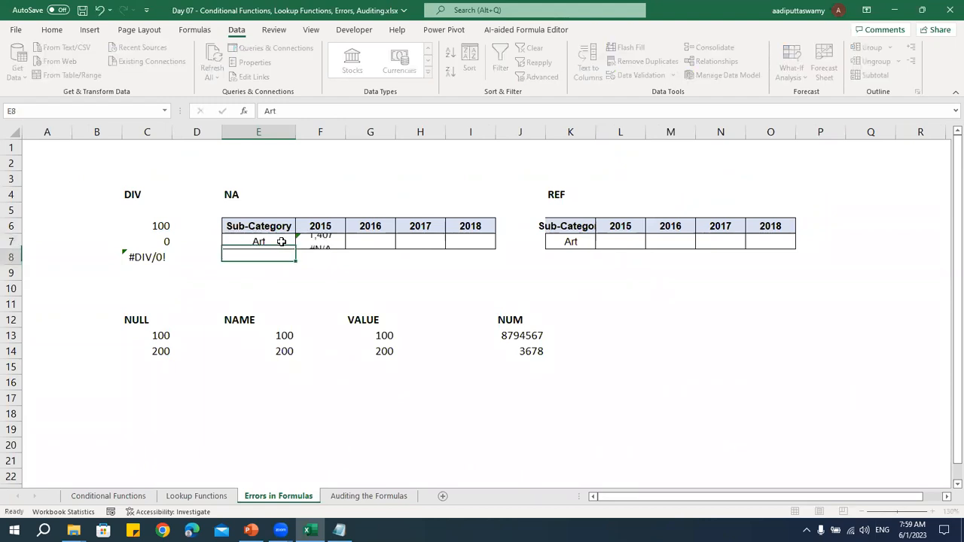
pyautogui.press('Up')
pyautogui.press('Right')
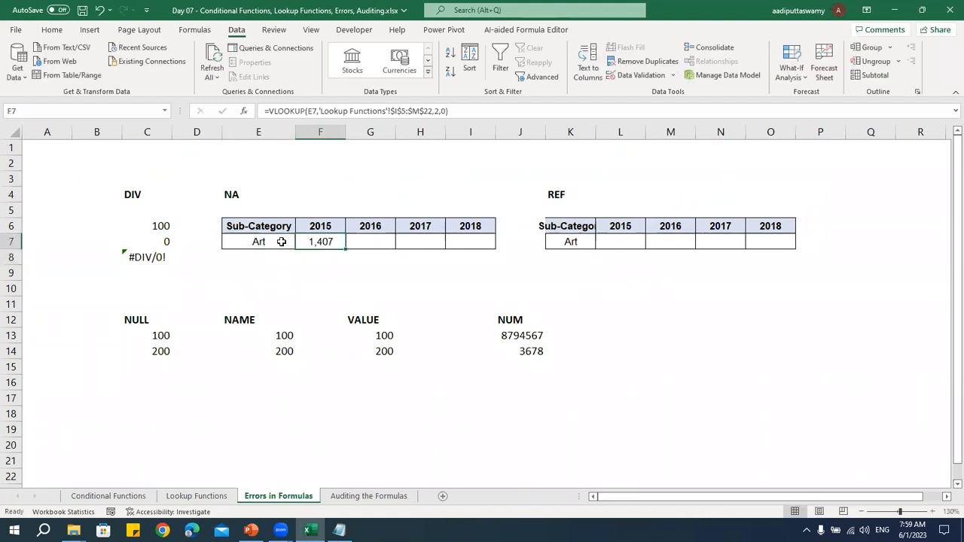
# Change the NA table's Sub-Category in E7 to Arts and inspect the VLOOKUP in F7
pyautogui.doubleClick(281, 241)
pyautogui.write('s')
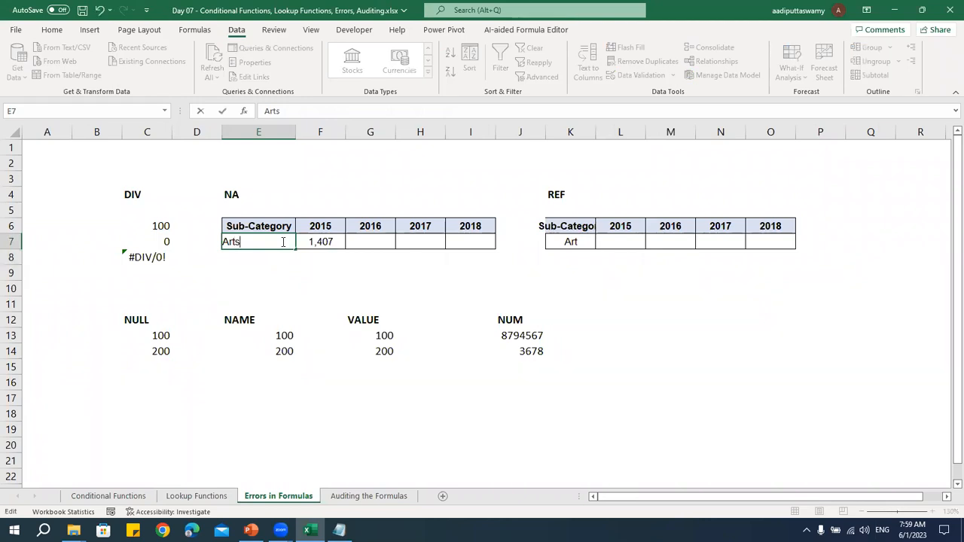
pyautogui.press('Return')
pyautogui.click(336, 245)
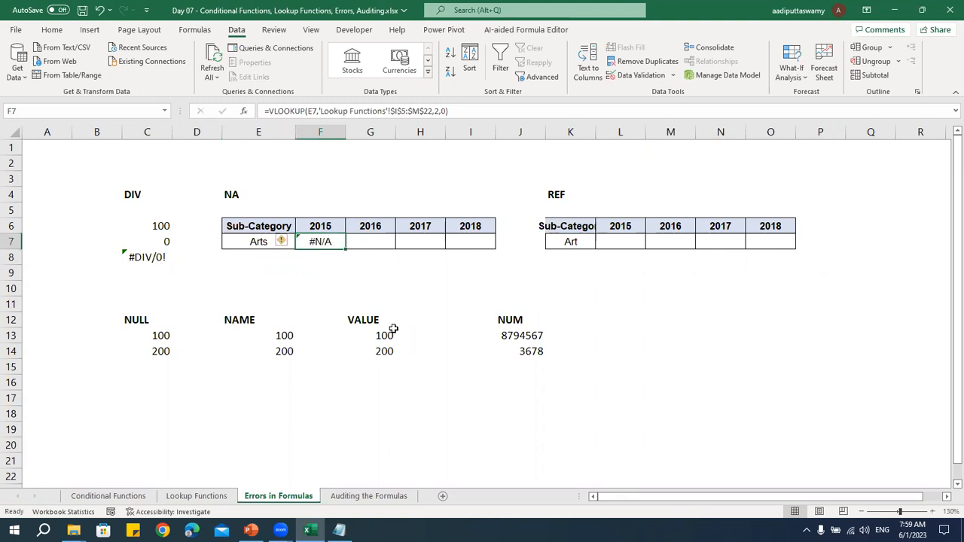
# Start a VLOOKUP in L7 of the REF table with K7 as the lookup value
pyautogui.click(561, 198)
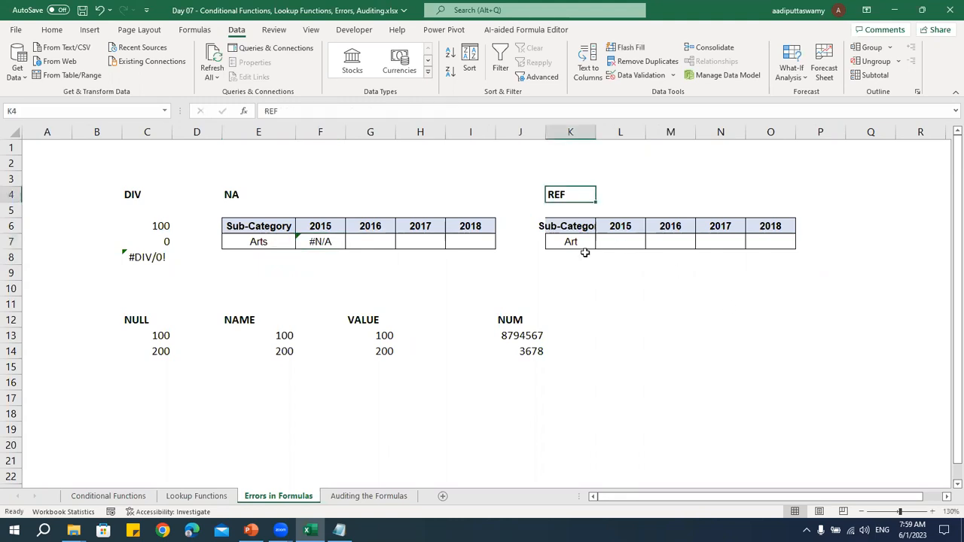
pyautogui.click(633, 245)
pyautogui.write('=')
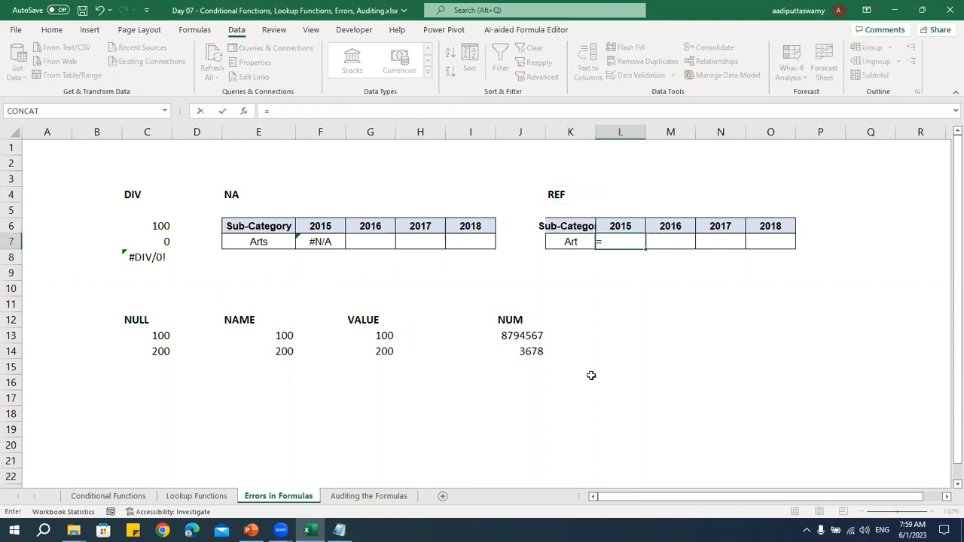
pyautogui.write('loo')
pyautogui.press('BackSpace')
pyautogui.press('BackSpace')
pyautogui.press('BackSpace')
pyautogui.write('vlookup')
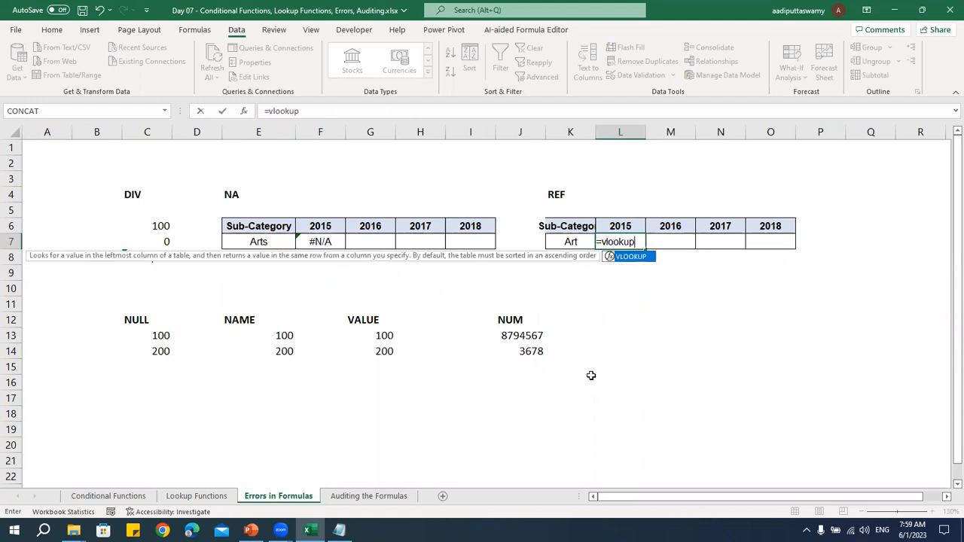
pyautogui.press('Tab')
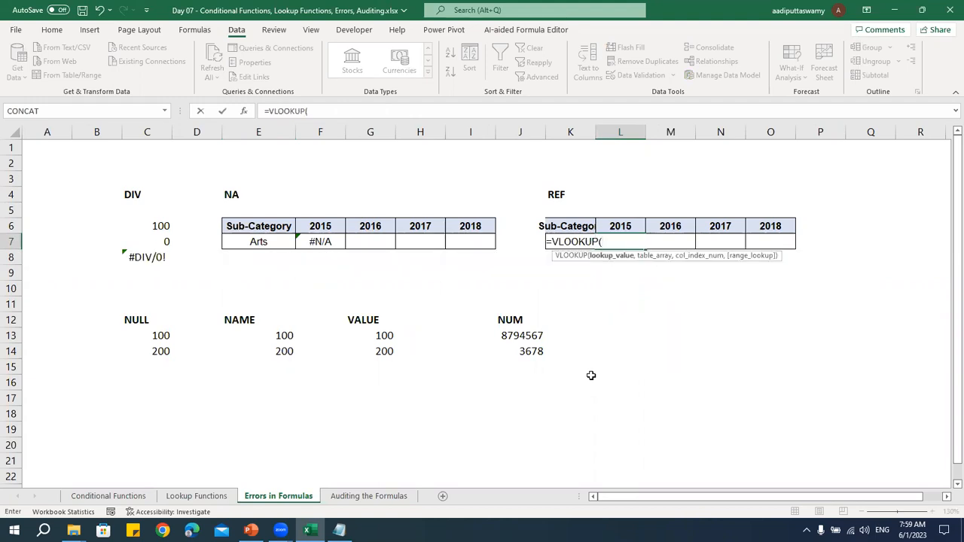
pyautogui.press('Left')
pyautogui.write(',')
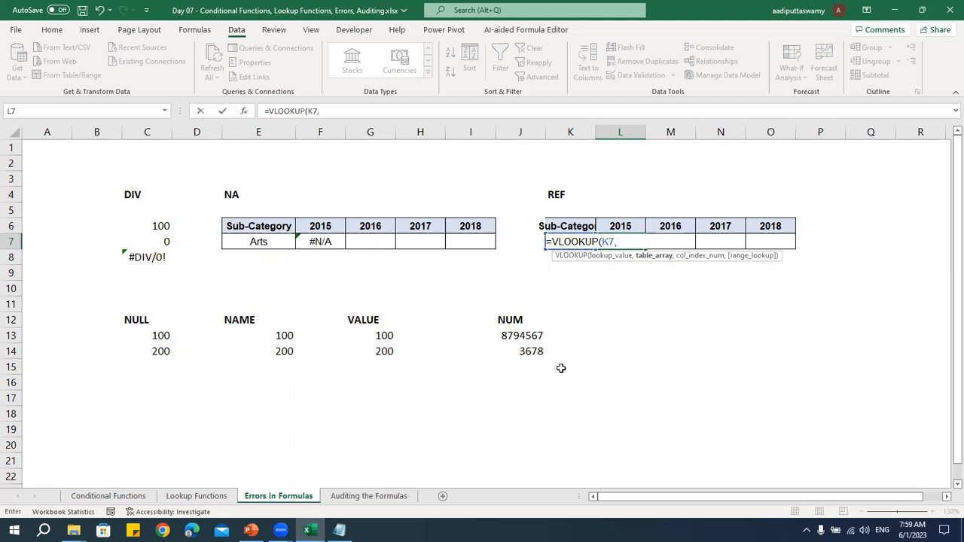
# Complete the L7 VLOOKUP with the absolute table array $I$5:$J$22 on the Lookup Functions sheet, column index 2 and range lookup 0
pyautogui.click(198, 496)
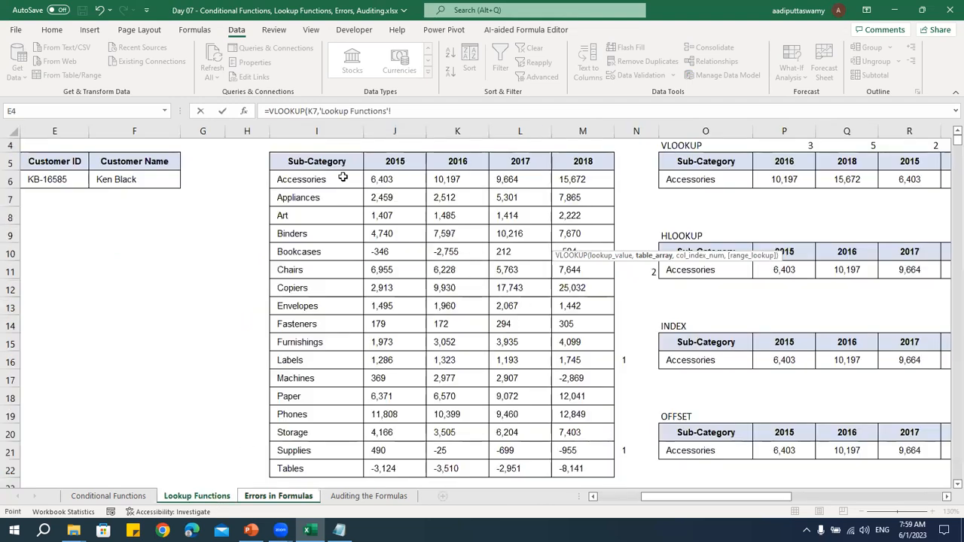
pyautogui.moveTo(343, 162); pyautogui.dragTo(388, 308)
pyautogui.hotkey('ctrl', 'shift', 'Down')
pyautogui.press('F4')
pyautogui.write(',2,0')
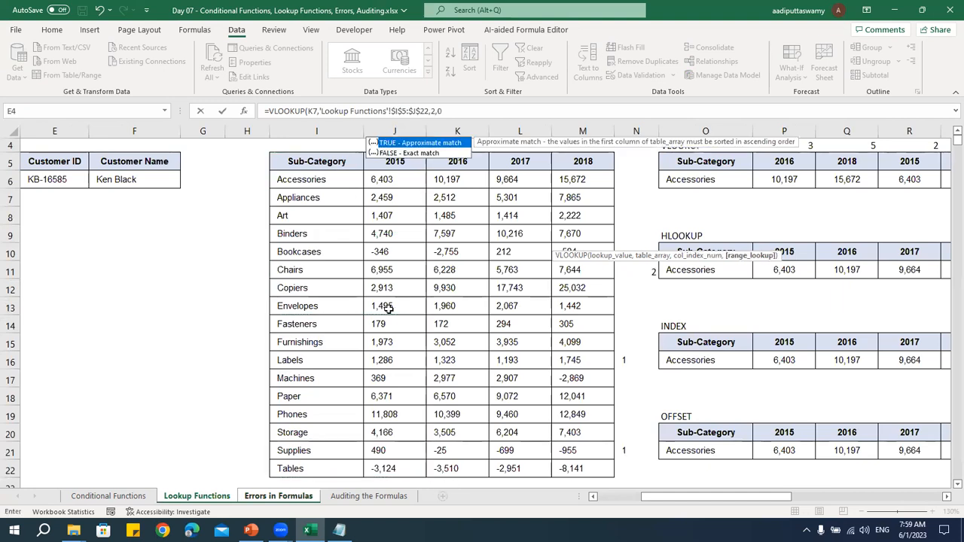
pyautogui.press('Return')
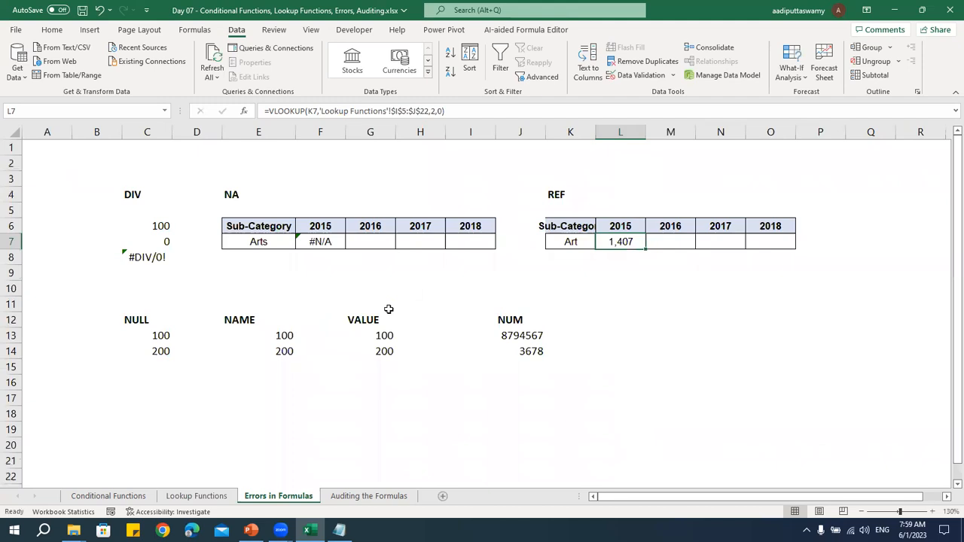
# Copy the VLOOKUP from L7 into M7 and inspect the references in the copied formula
pyautogui.moveTo(647, 249); pyautogui.dragTo(690, 252)
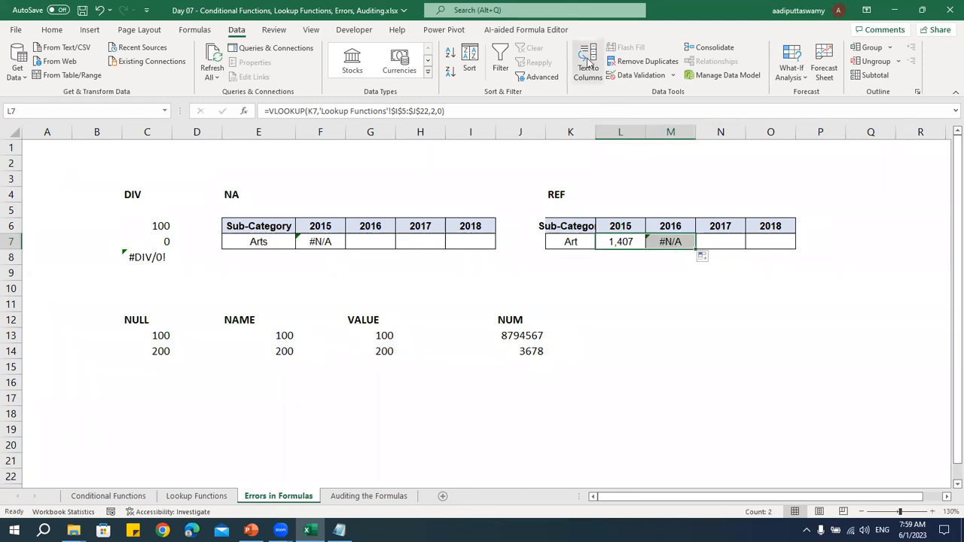
pyautogui.click(870, 134)
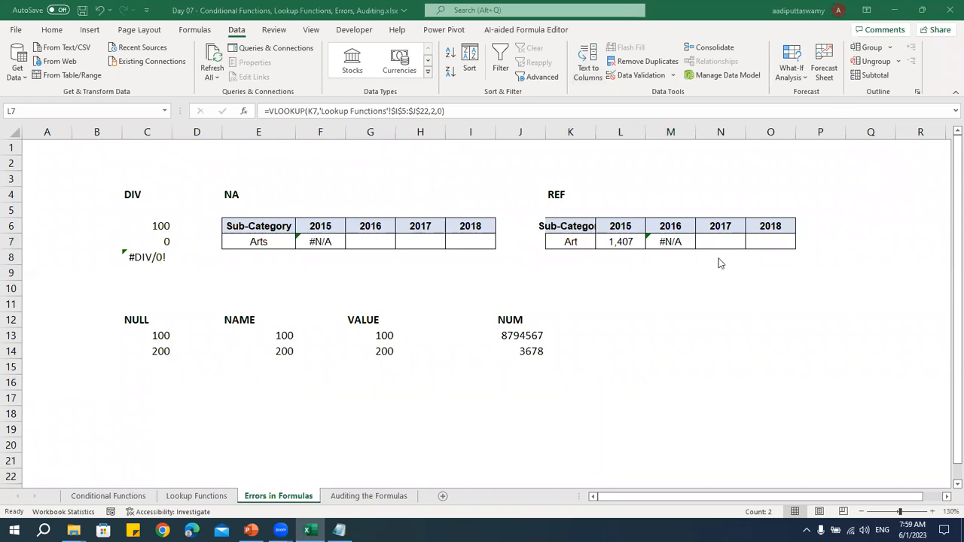
pyautogui.click(621, 269)
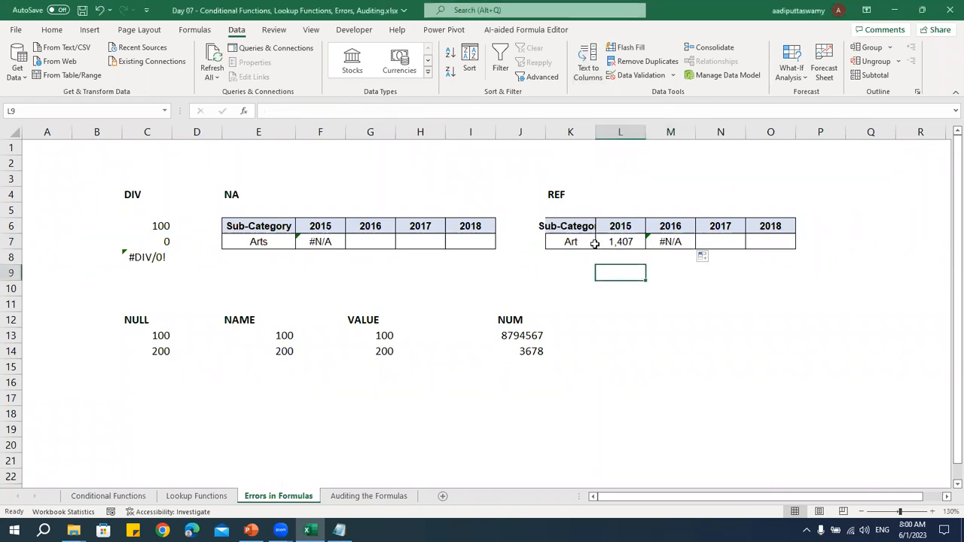
pyautogui.doubleClick(677, 241)
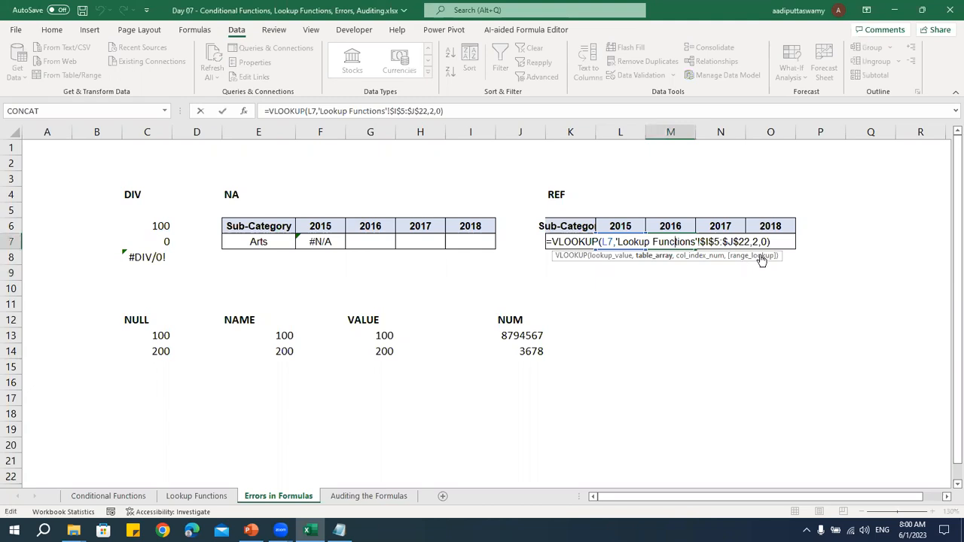
pyautogui.press('Escape')
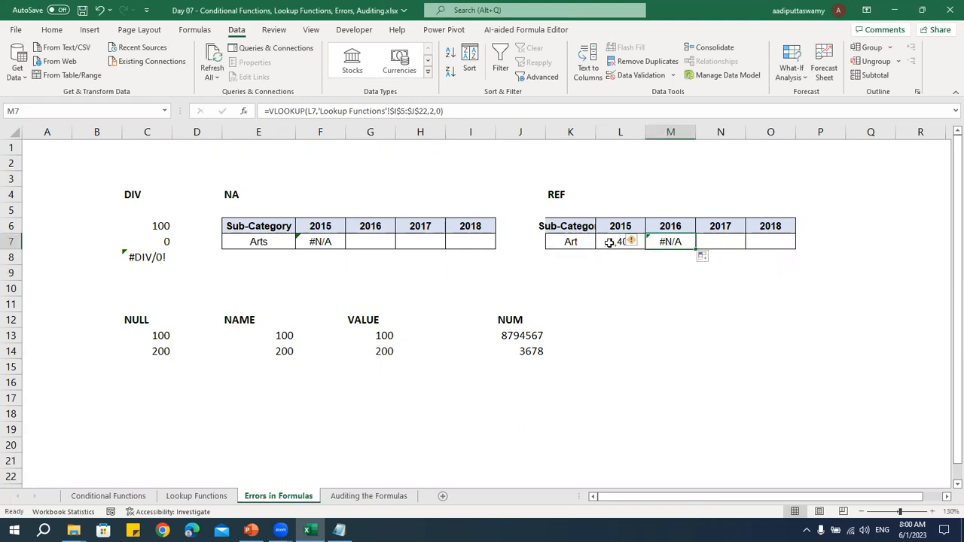
# Make the lookup value in L7's VLOOKUP absolute as $K$7 and copy the formula into M7
pyautogui.doubleClick(609, 243)
pyautogui.press('F4')
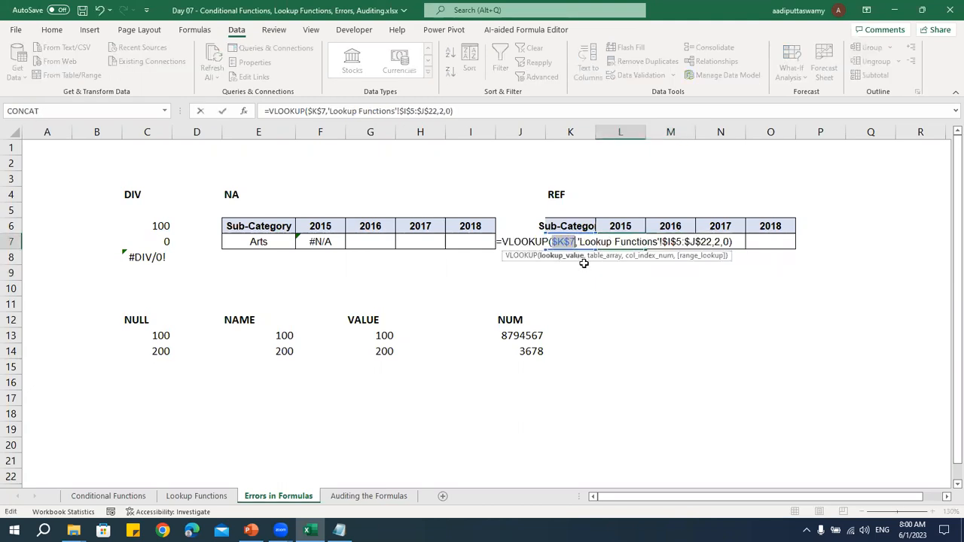
pyautogui.press('Return')
pyautogui.click(606, 245)
pyautogui.moveTo(645, 251); pyautogui.dragTo(689, 253)
# Set the column index to 3 in M7's VLOOKUP
pyautogui.click(678, 239)
pyautogui.doubleClick(678, 239)
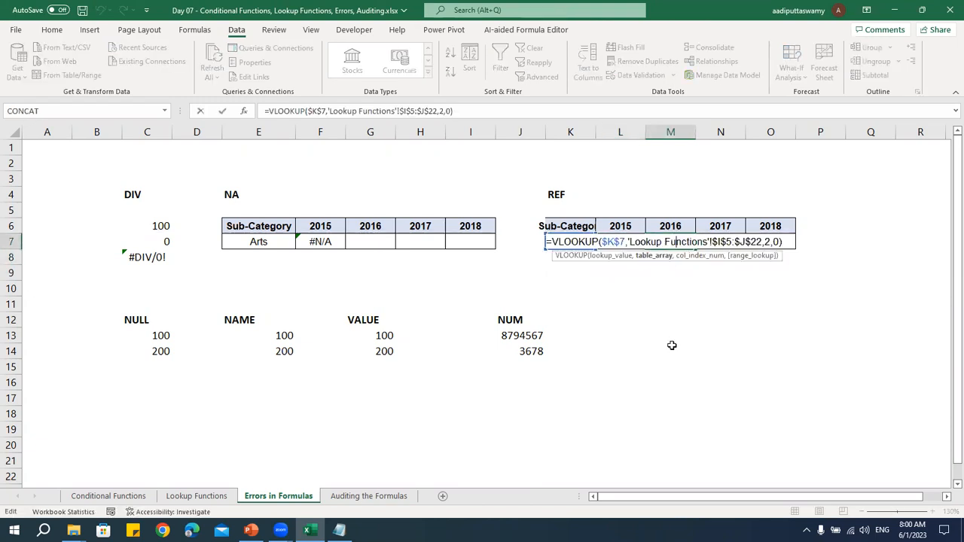
pyautogui.click(770, 242)
pyautogui.press('BackSpace')
pyautogui.write('3')
pyautogui.press('Return')
pyautogui.press('Up')
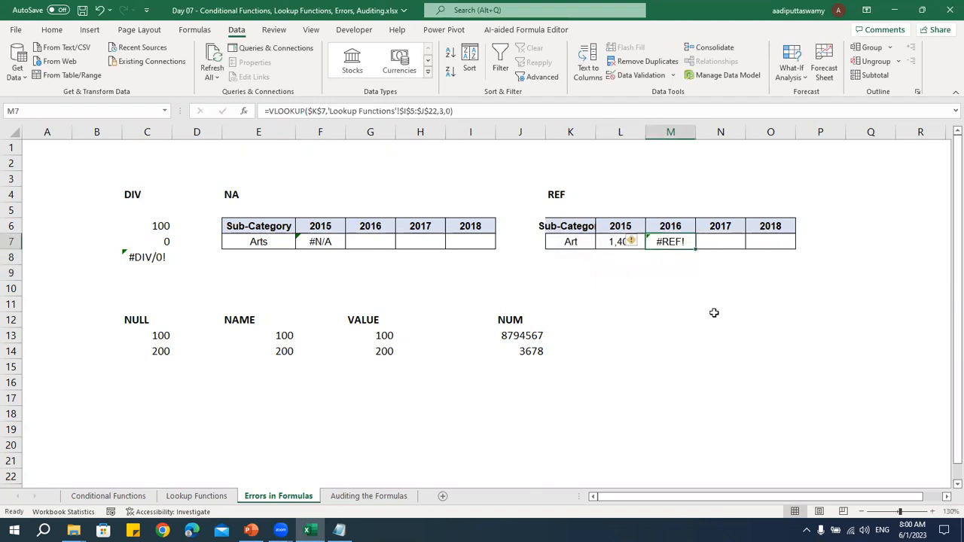
# Compare the table array and column index in M7's VLOOKUP without changing the formula
pyautogui.doubleClick(681, 240)
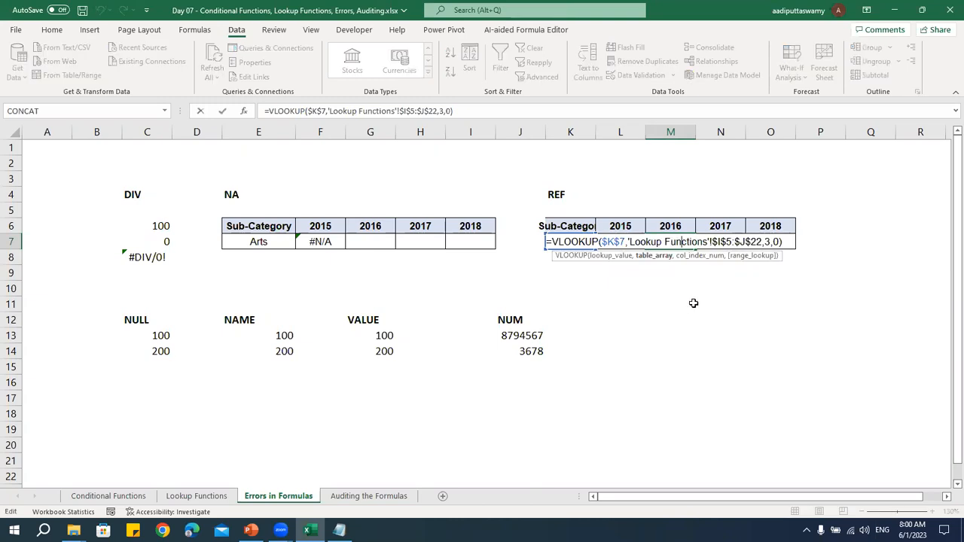
pyautogui.moveTo(708, 242); pyautogui.dragTo(759, 242)
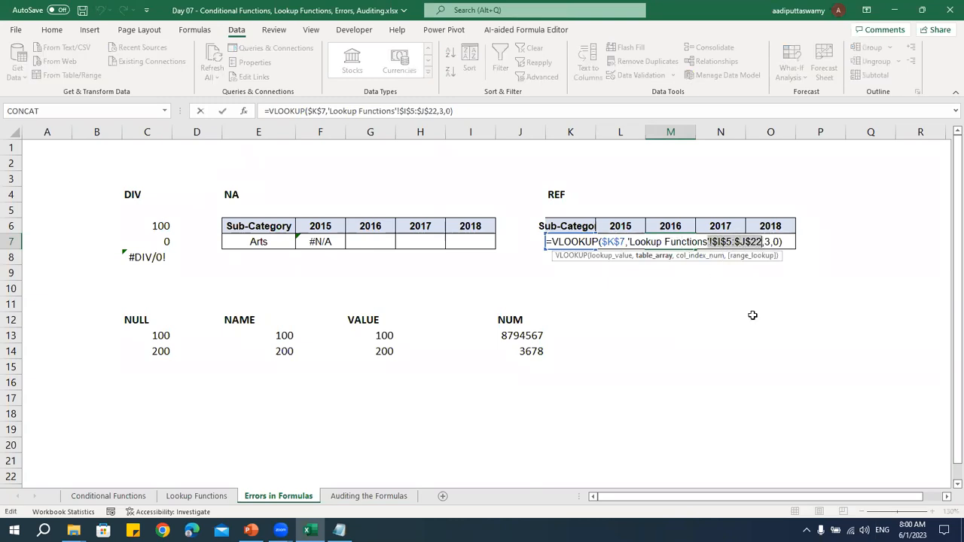
pyautogui.click(772, 241)
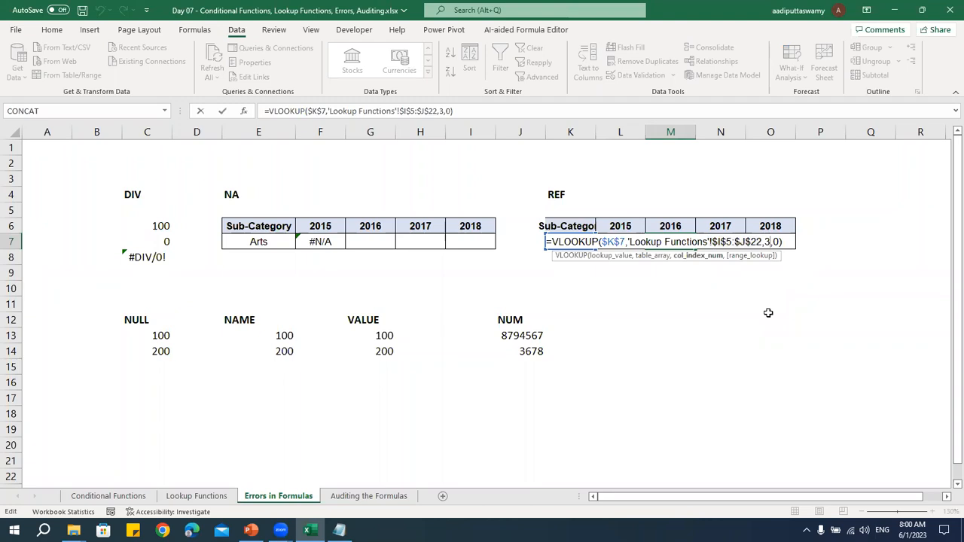
pyautogui.press('Escape')
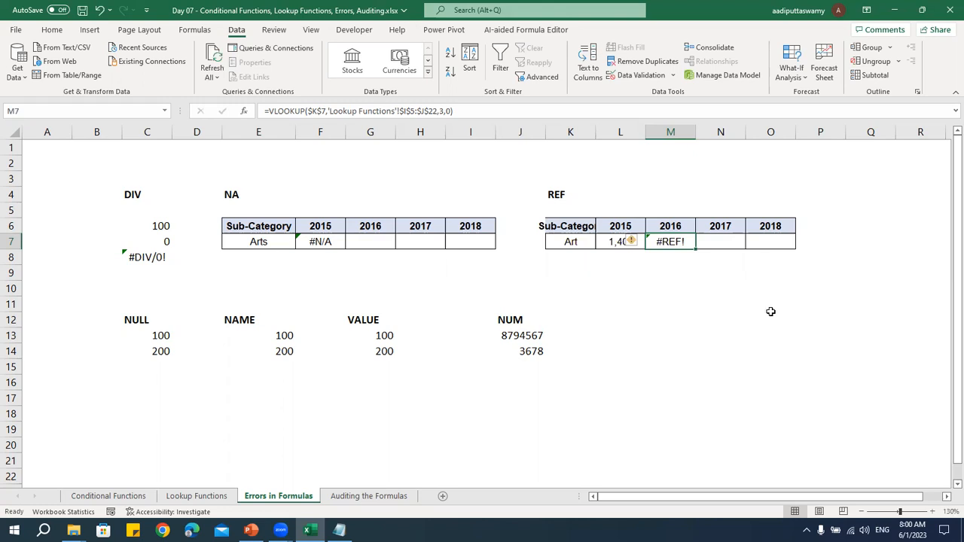
pyautogui.doubleClick(686, 243)
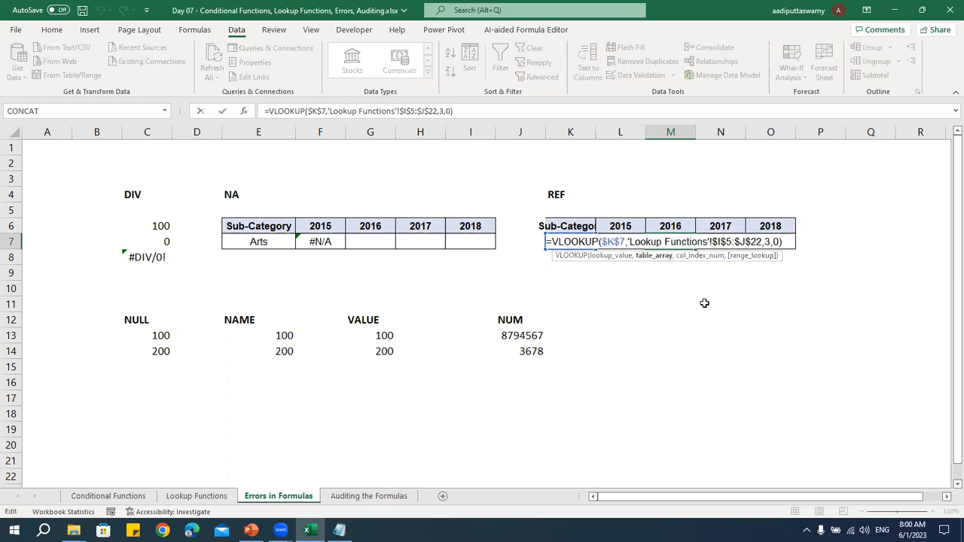
pyautogui.press('Escape')
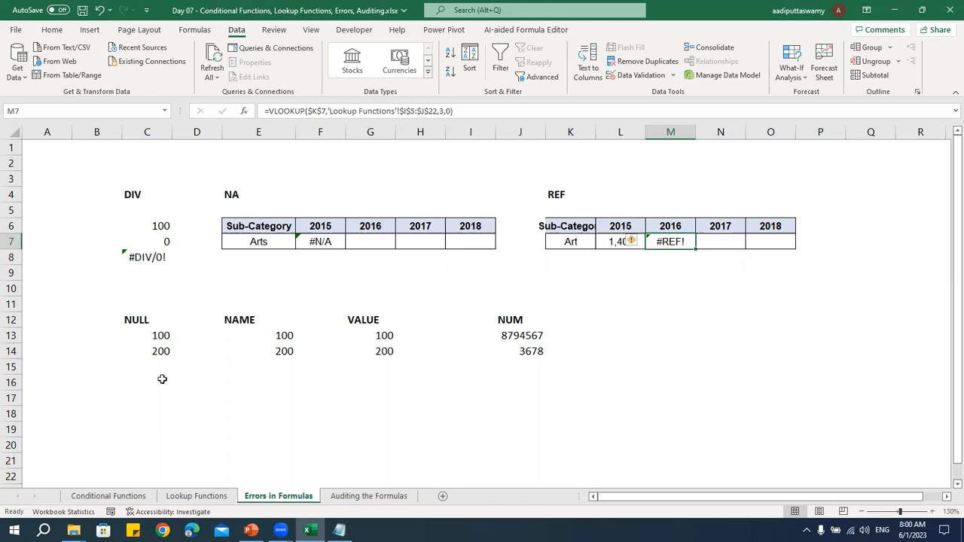
# Enter the formula =C13+C14 in C15 under the NULL heading
pyautogui.click(143, 320)
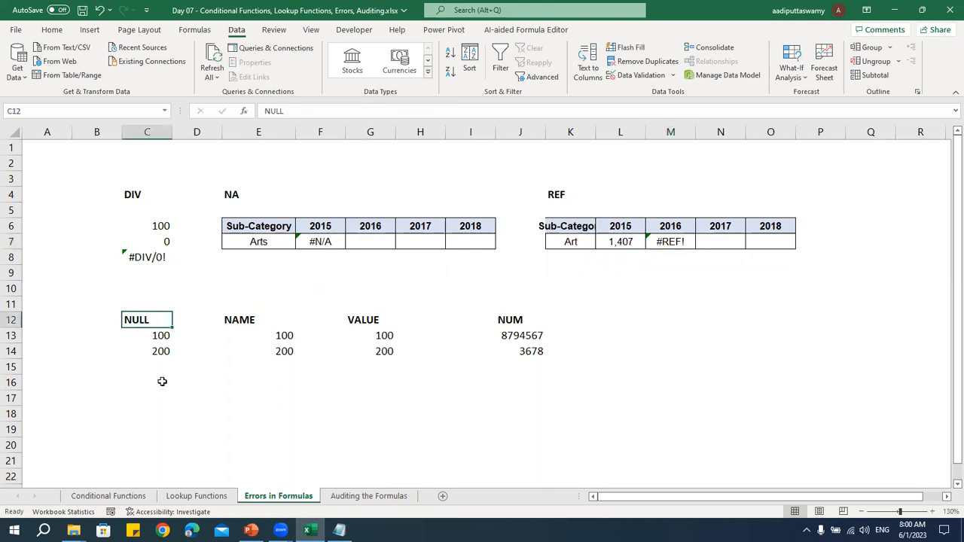
pyautogui.click(160, 366)
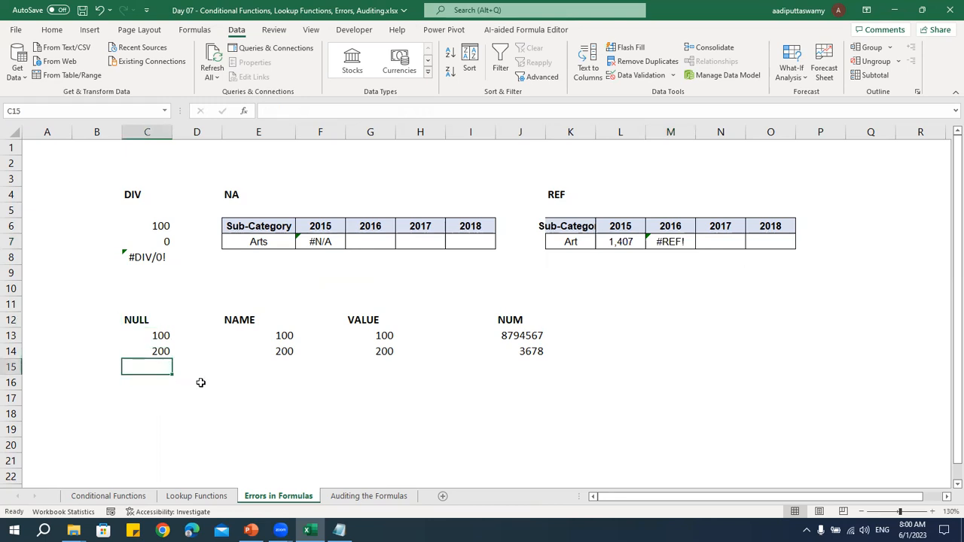
pyautogui.write('=')
pyautogui.press('Up')
pyautogui.press('Up')
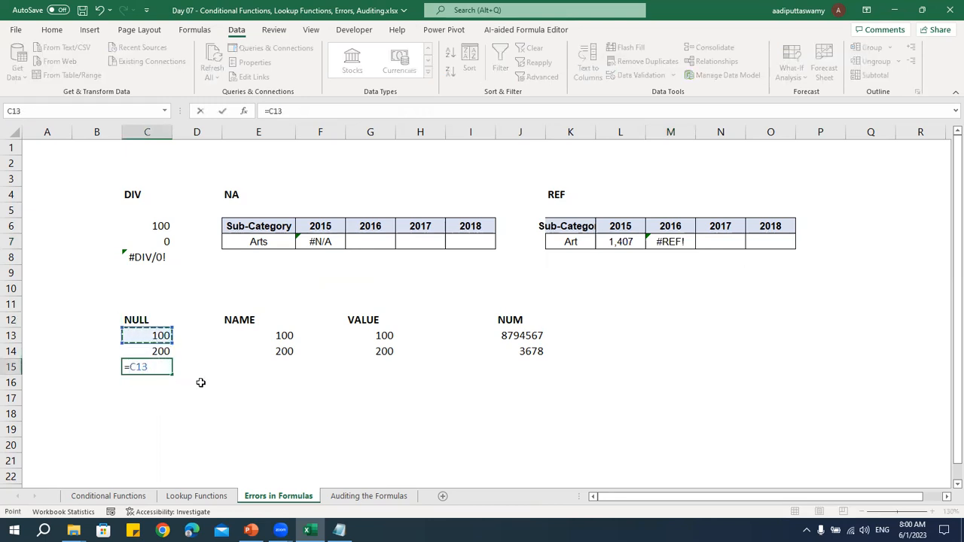
pyautogui.write('+')
pyautogui.press('Down')
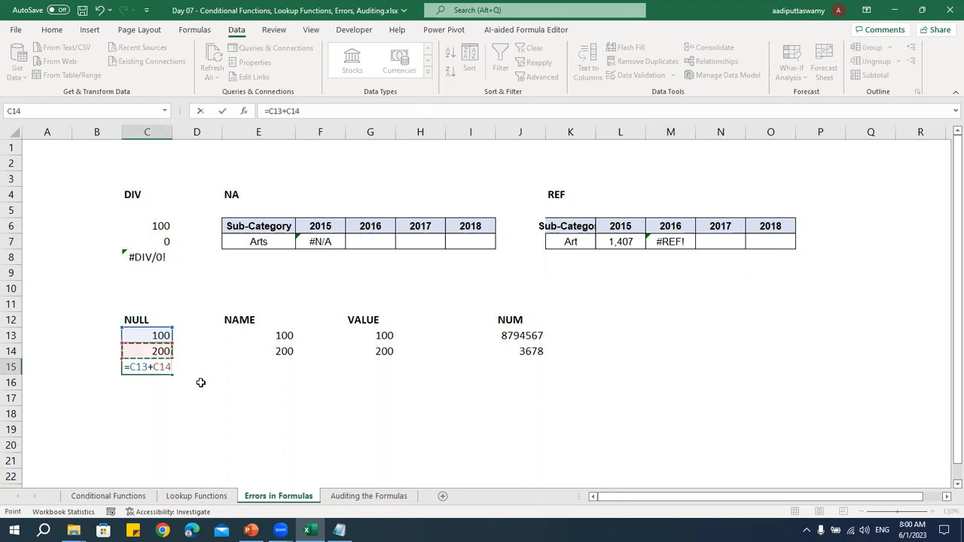
pyautogui.hotkey('ctrl', 'Return')
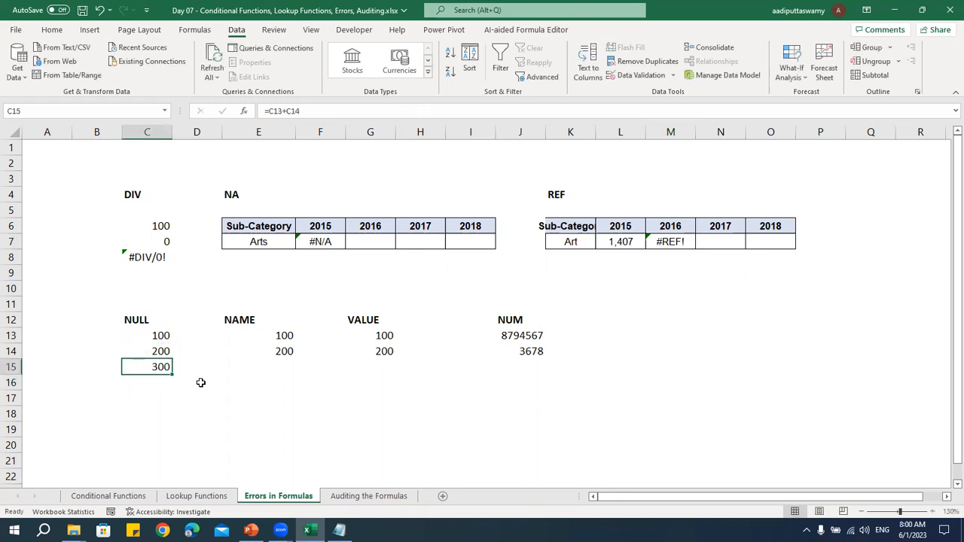
# Replace the plus sign in C15's formula with a space so it reads =C13 C14
pyautogui.doubleClick(153, 367)
pyautogui.press('BackSpace')
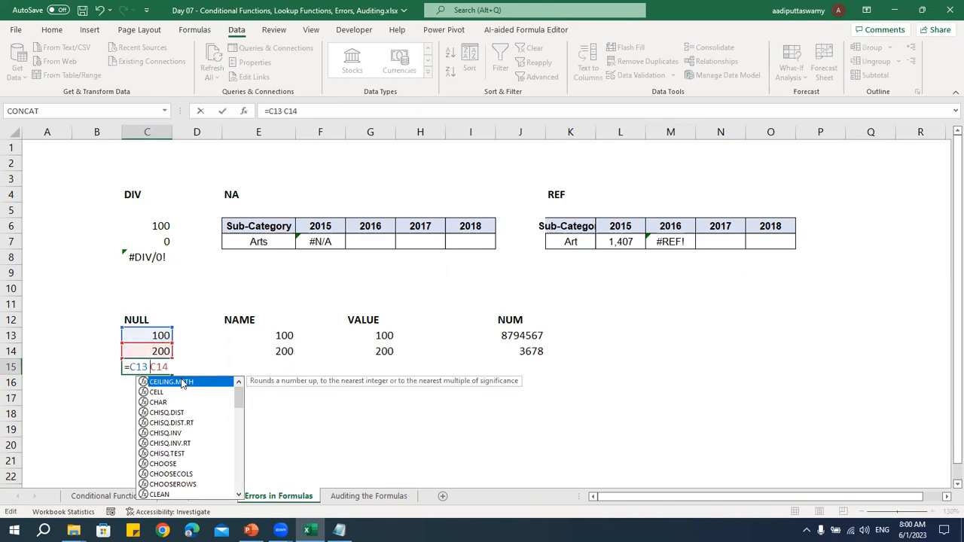
pyautogui.hotkey('ctrl', 'Return')
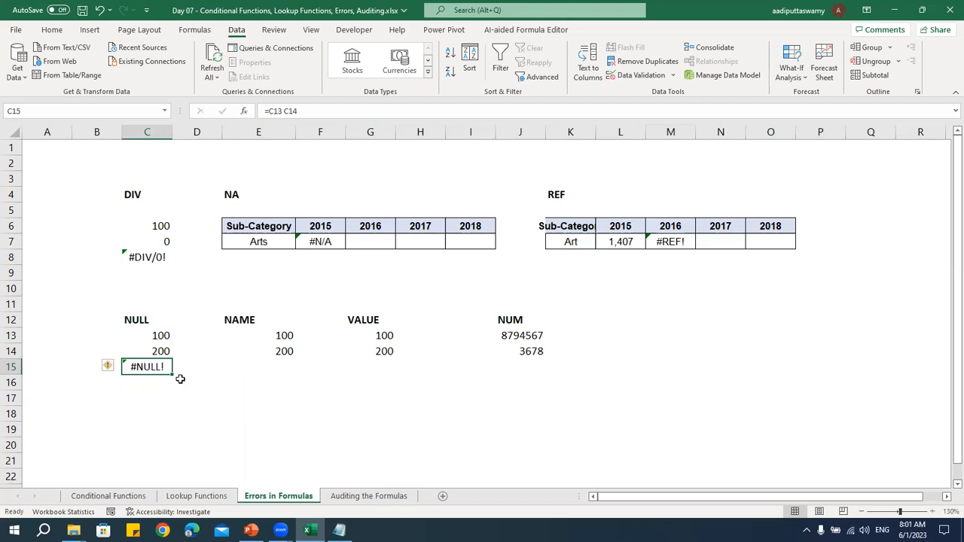
# Enter =SUM(E13:E14) in E15 under the NAME heading
pyautogui.press('Right')
pyautogui.press('Right')
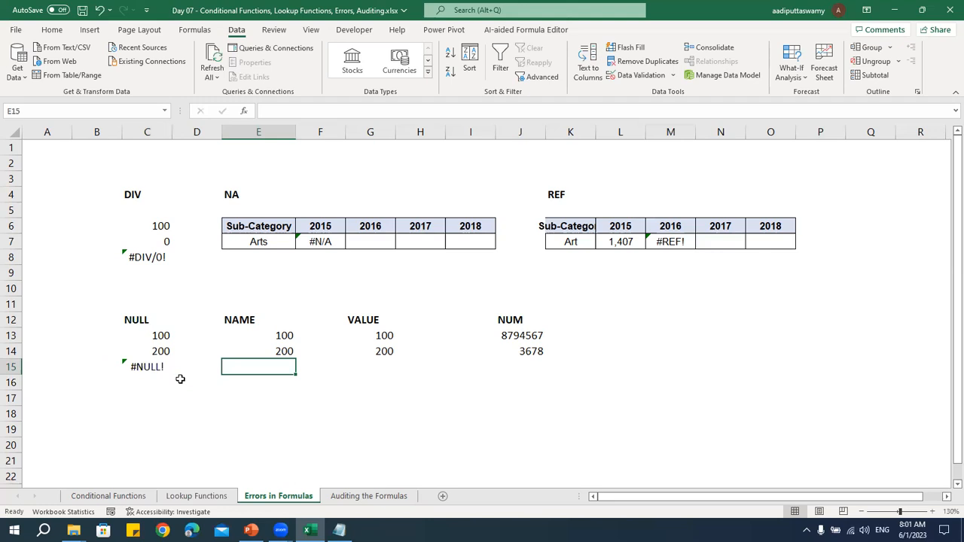
pyautogui.write('=su')
pyautogui.press('Tab')
pyautogui.press('BackSpace')
pyautogui.press('BackSpace')
pyautogui.press('BackSpace')
pyautogui.press('BackSpace')
pyautogui.press('BackSpace')
pyautogui.press('BackSpace')
pyautogui.press('BackSpace')
pyautogui.press('BackSpace')
pyautogui.press('BackSpace')
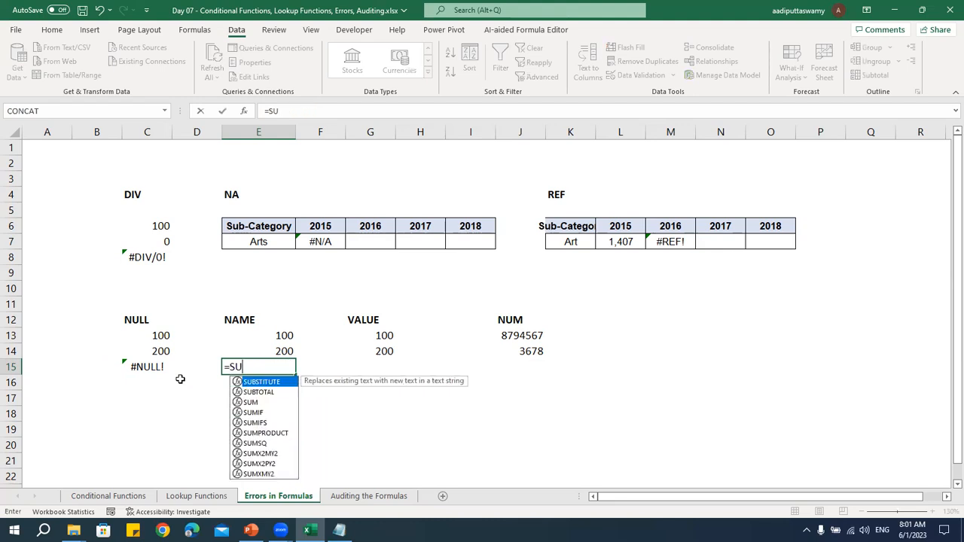
pyautogui.write('m(')
pyautogui.press('Up')
pyautogui.press('Up')
pyautogui.hotkey('shift', 'Down')
pyautogui.press('Return')
pyautogui.press('Up')
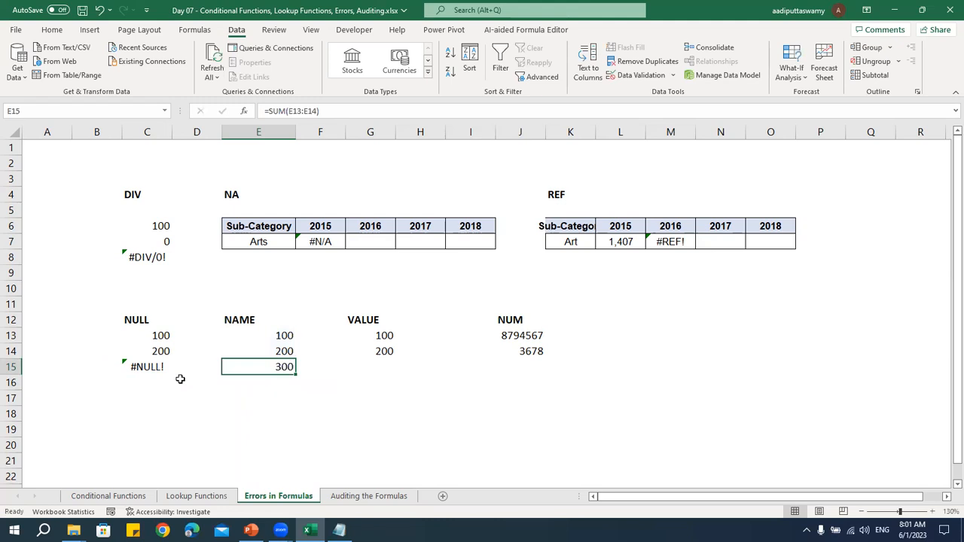
# Replace the formula in E15 with =sam(E13:E14), misspelling the function name on purpose
pyautogui.write('=')
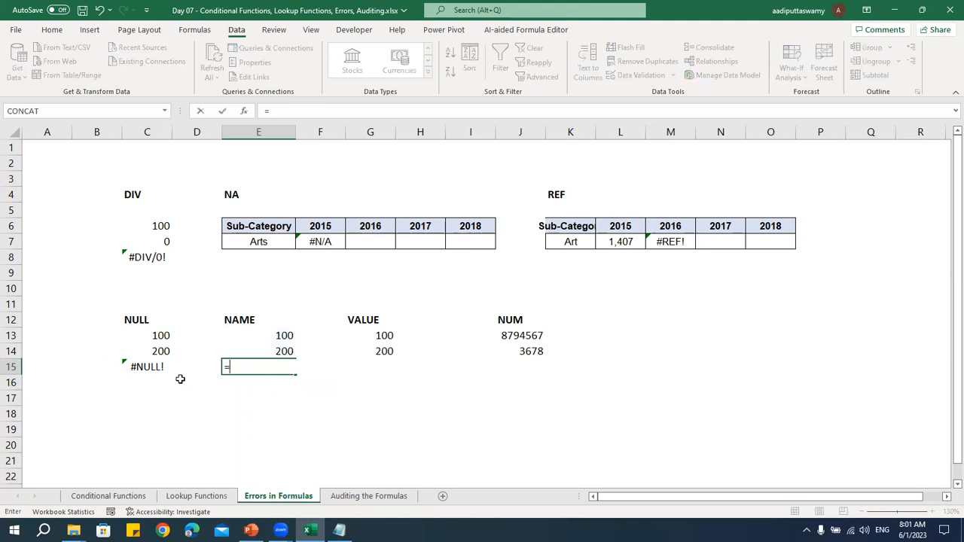
pyautogui.write('sam(')
pyautogui.press('Up')
pyautogui.press('Up')
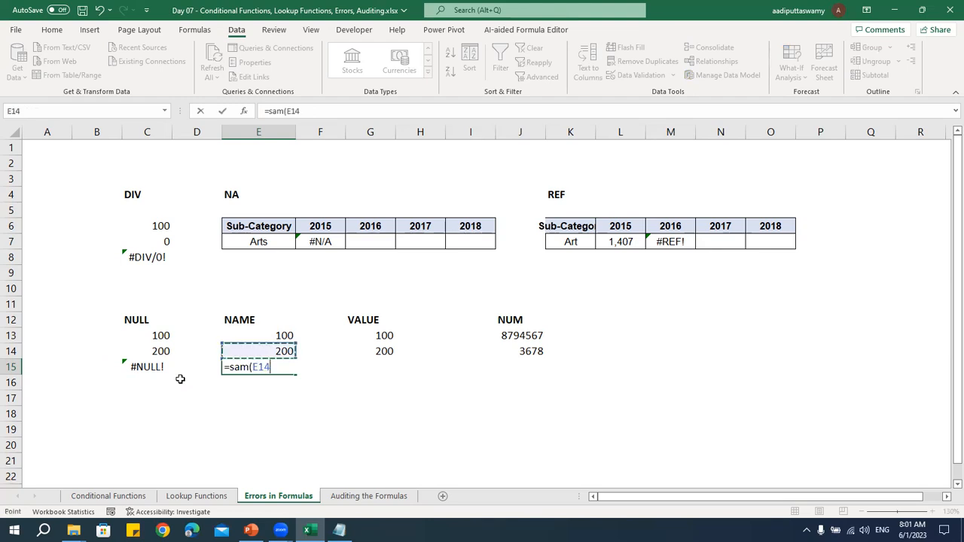
pyautogui.hotkey('shift', 'Down')
pyautogui.press('Return')
pyautogui.press('Up')
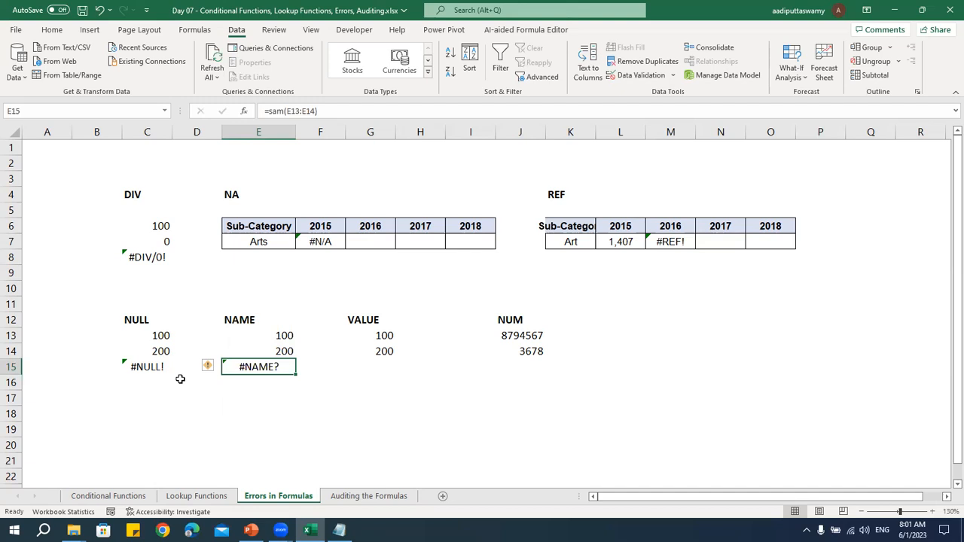
# Enter the formula =G14/G12 in G15 under the VALUE heading, dividing a number by the heading text
pyautogui.press('Right')
pyautogui.press('Right')
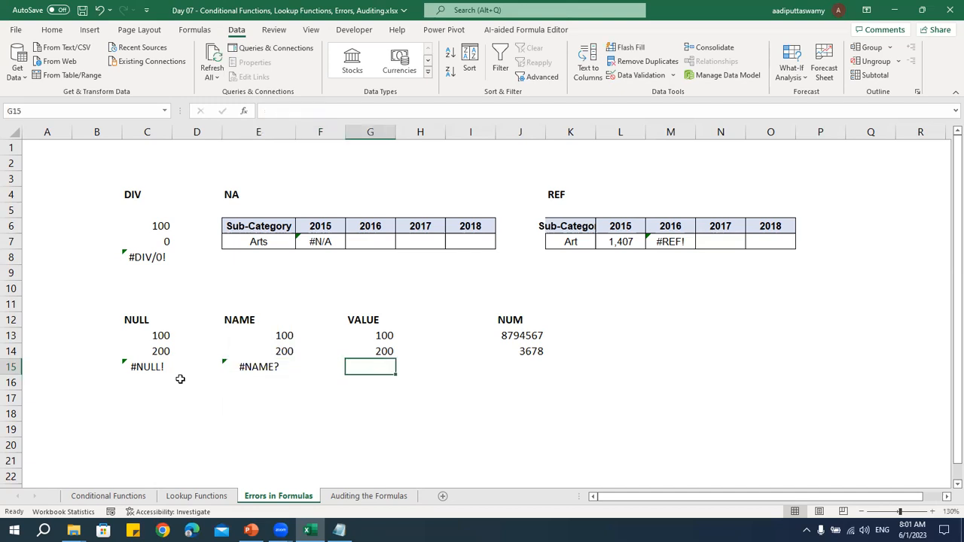
pyautogui.write('=')
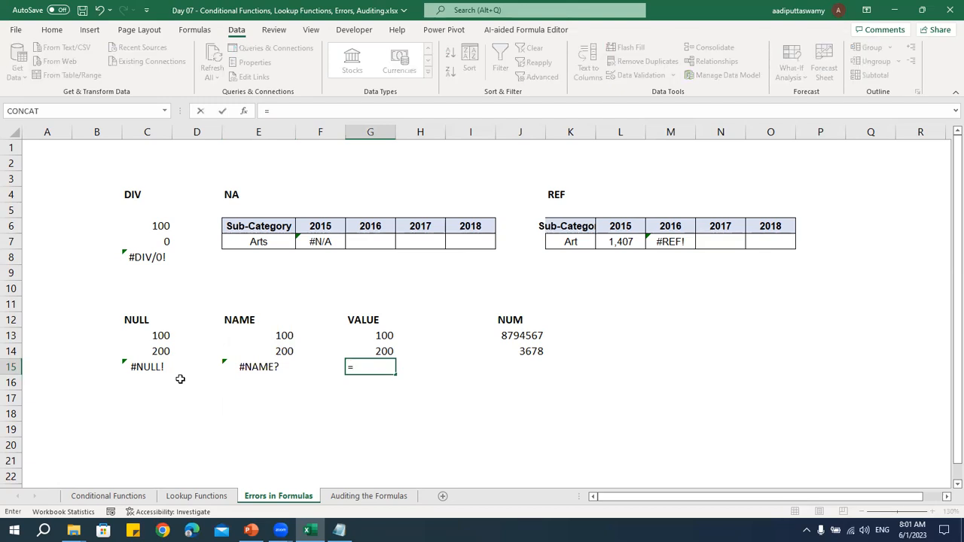
pyautogui.press('Up')
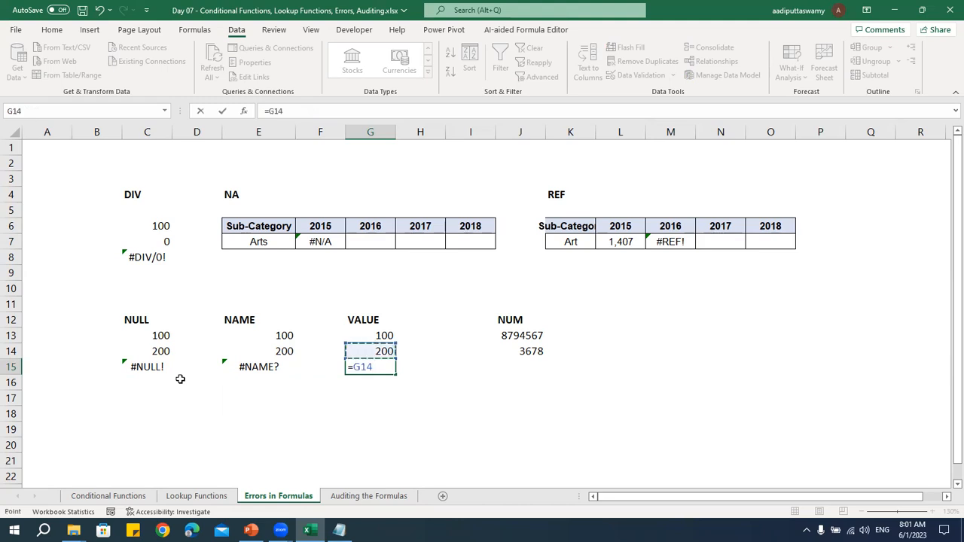
pyautogui.write('/')
pyautogui.press('Up')
pyautogui.press('Up')
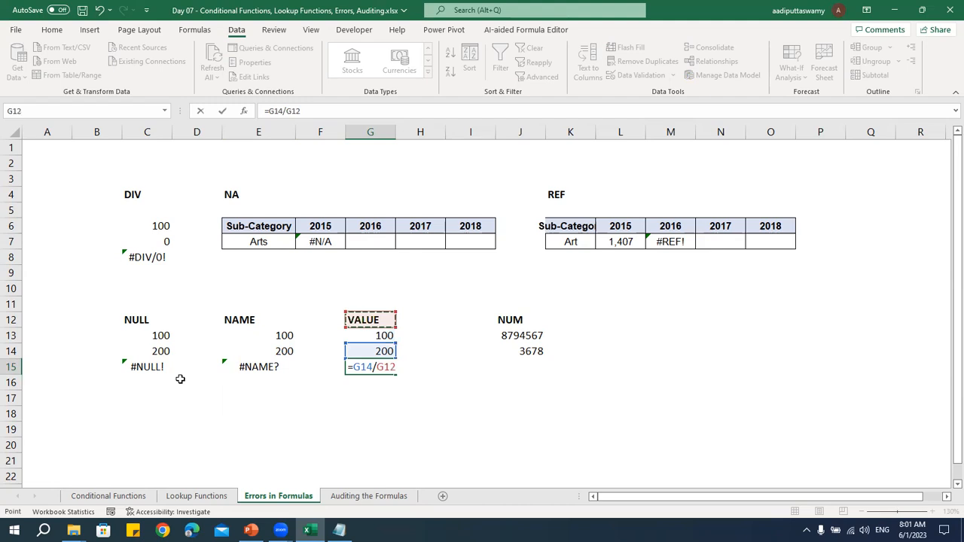
pyautogui.press('Return')
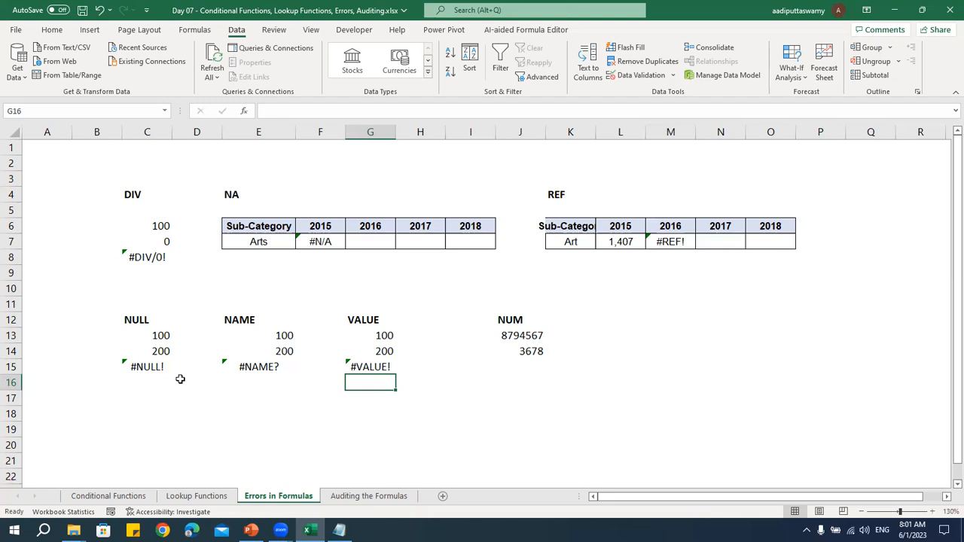
# Enter =FIND("z",G12) in G16 and review its arguments without changing the formula
pyautogui.write('=FIND(')
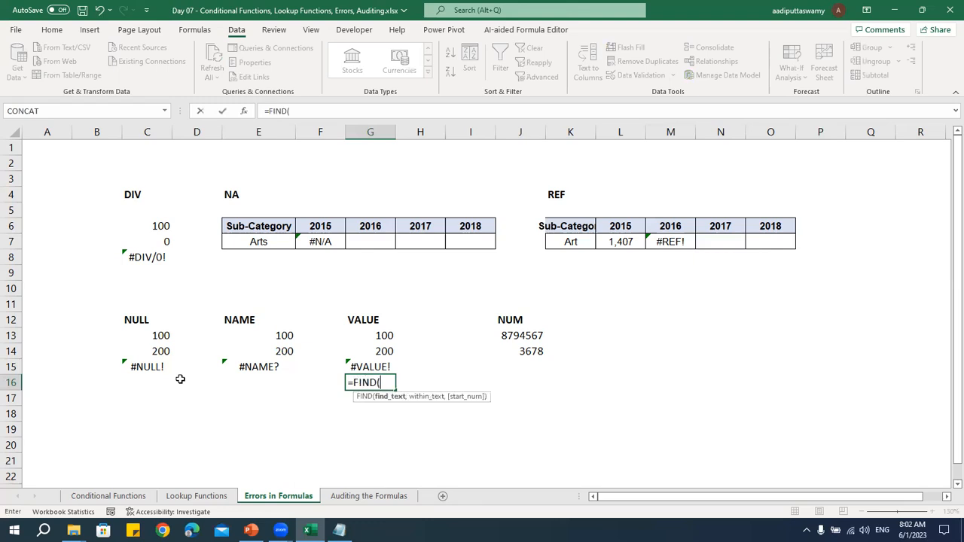
pyautogui.write('"z",')
pyautogui.press('Up')
pyautogui.press('Up')
pyautogui.press('Up')
pyautogui.press('Up')
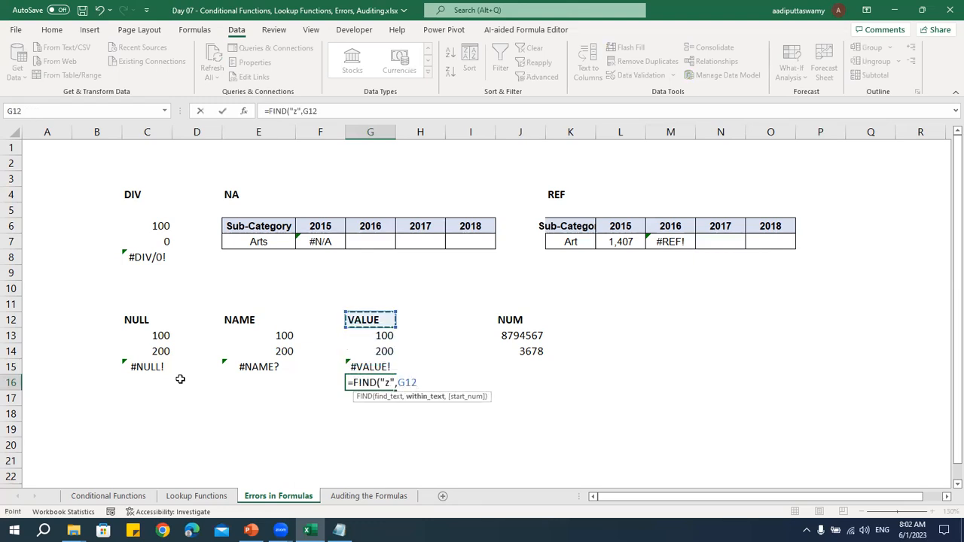
pyautogui.press('Return')
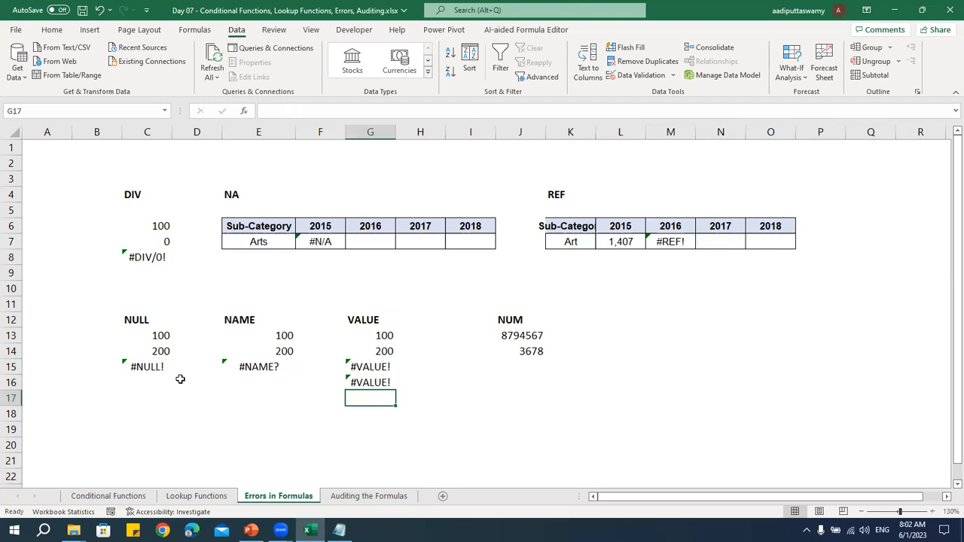
pyautogui.doubleClick(380, 383)
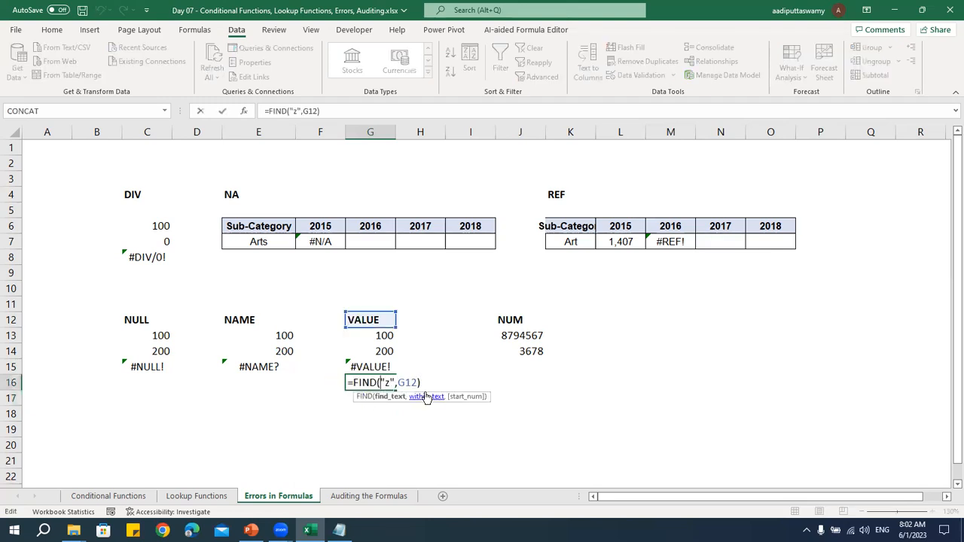
pyautogui.press('Escape')
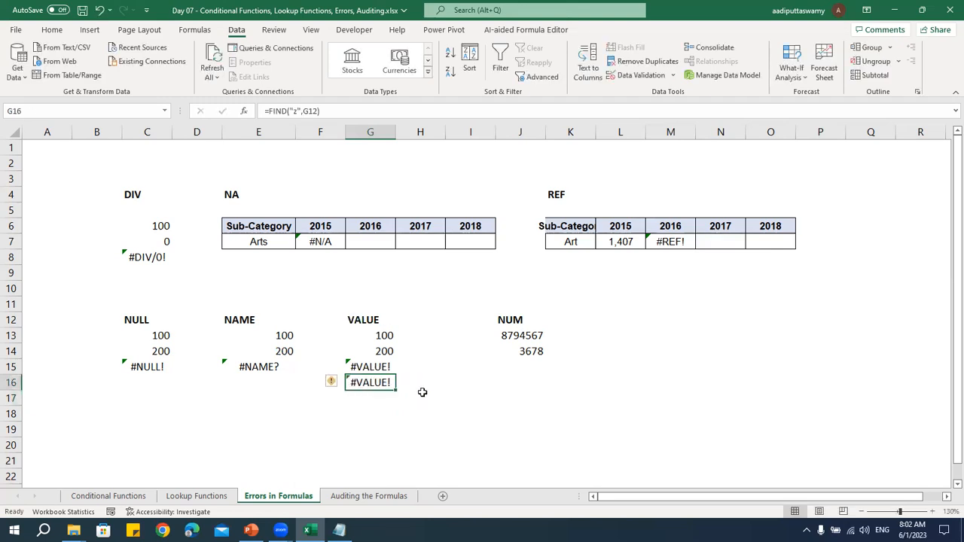
# Replace the two numbers under the NUM heading with 10 in J13 and 2 in J14
pyautogui.click(532, 366)
pyautogui.click(531, 342)
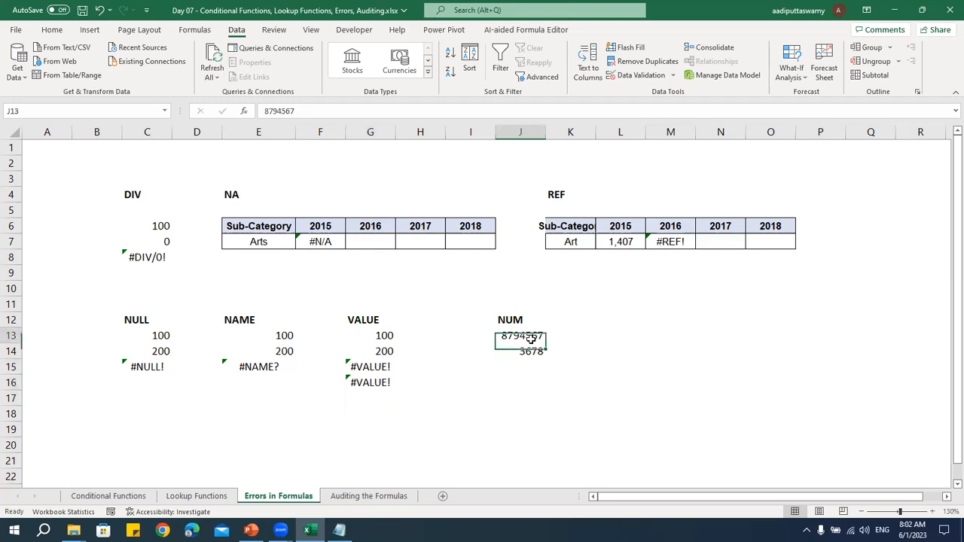
pyautogui.write('10')
pyautogui.press('Return')
pyautogui.write('2')
pyautogui.press('Return')
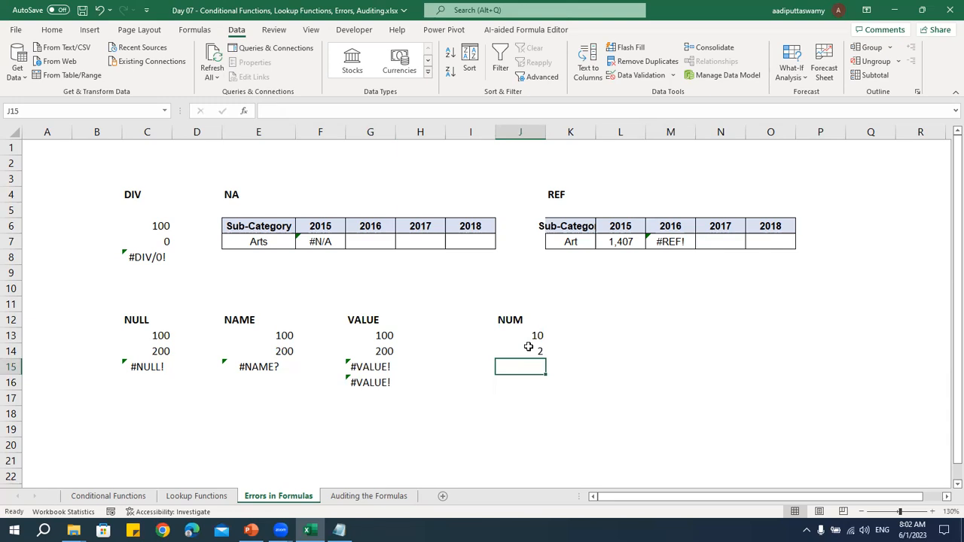
# Enter the power formula =J13^J14 in J15 under the NUM heading
pyautogui.write('=')
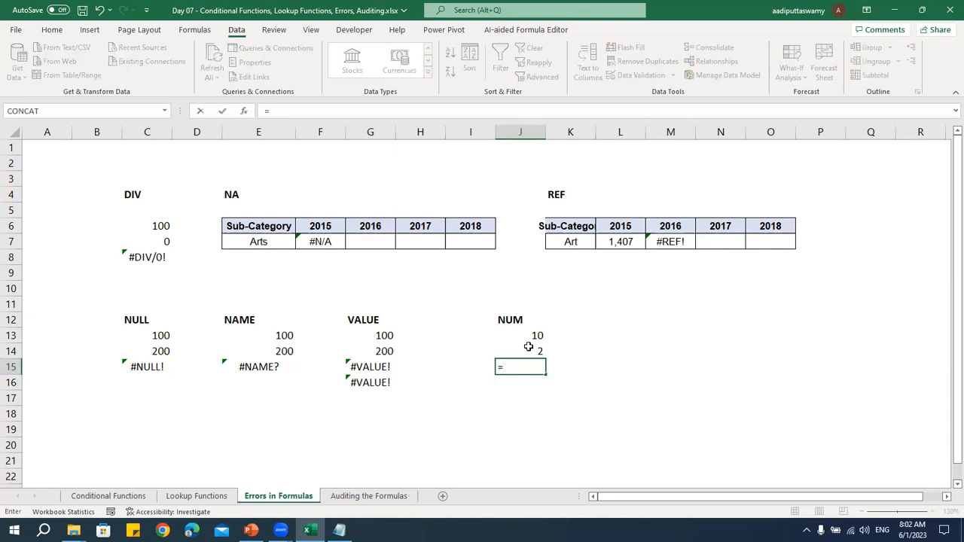
pyautogui.write('nu')
pyautogui.press('BackSpace')
pyautogui.press('BackSpace')
pyautogui.click(529, 347)
pyautogui.press('Up')
pyautogui.write('^')
pyautogui.click(528, 346)
pyautogui.press('Return')
# Set the base in J13 to 1000 and the exponent in J14 to 30
pyautogui.press('Up')
pyautogui.press('Up')
pyautogui.press('Up')
pyautogui.write('1000')
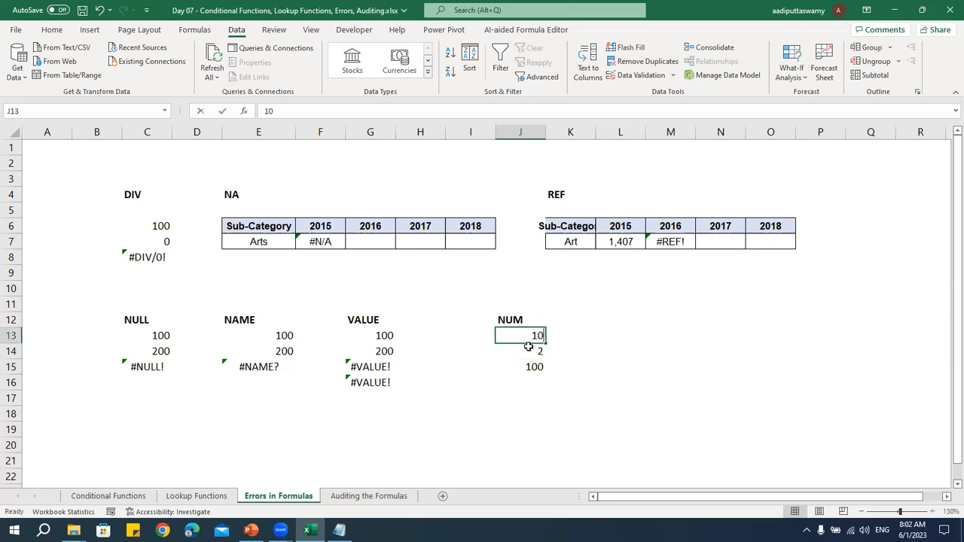
pyautogui.press('Return')
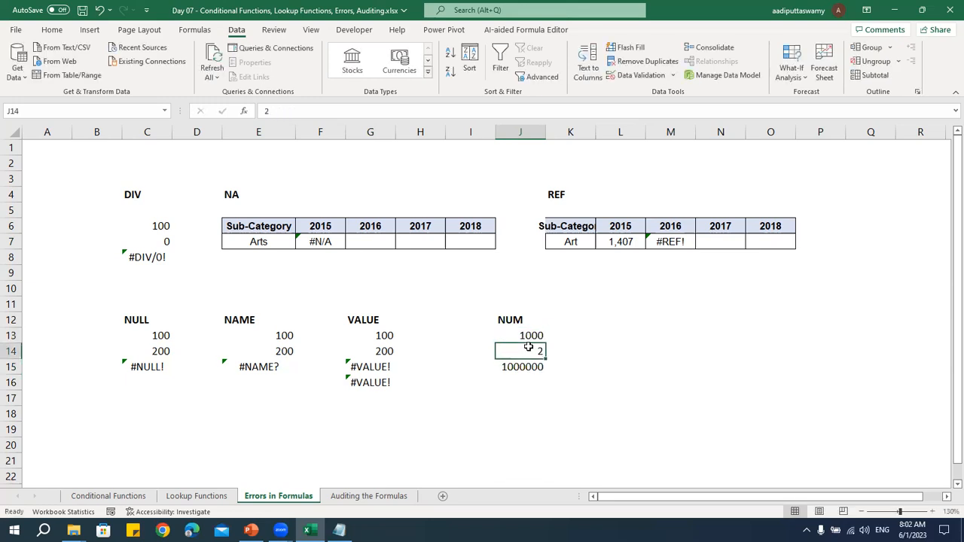
pyautogui.write('30')
pyautogui.press('Return')
# Set the base in J13 to 3456789 and the exponent in J14 to 1234578
pyautogui.press('Up')
pyautogui.press('Up')
pyautogui.write('3456789')
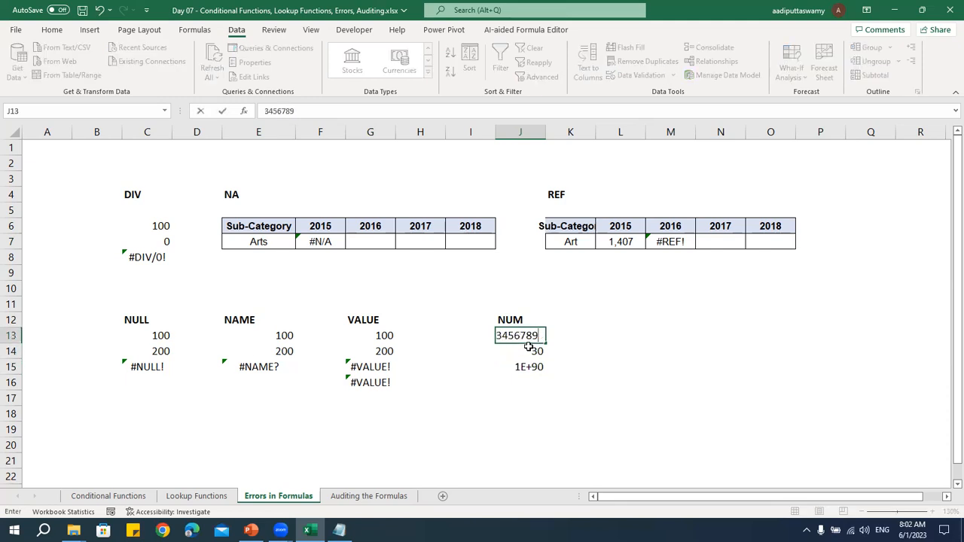
pyautogui.press('Return')
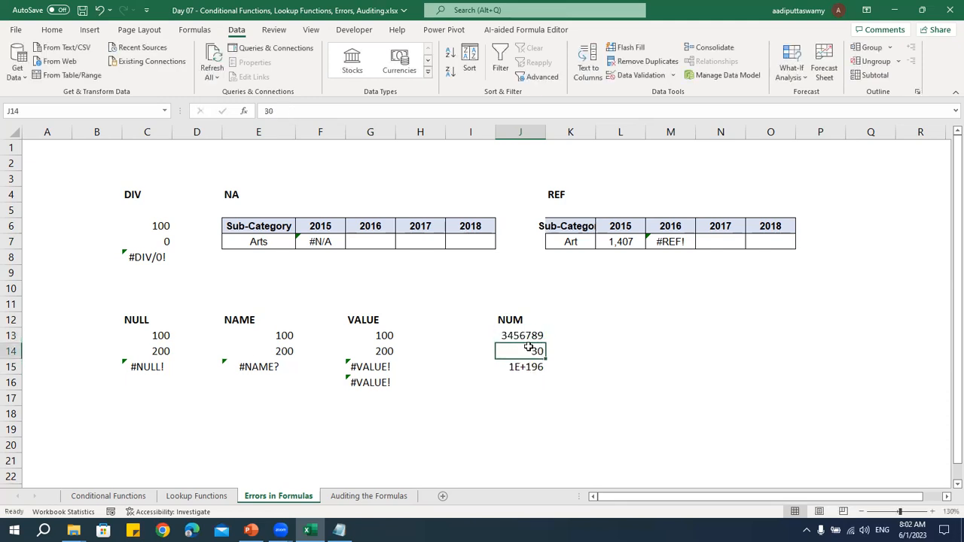
pyautogui.write('1234578')
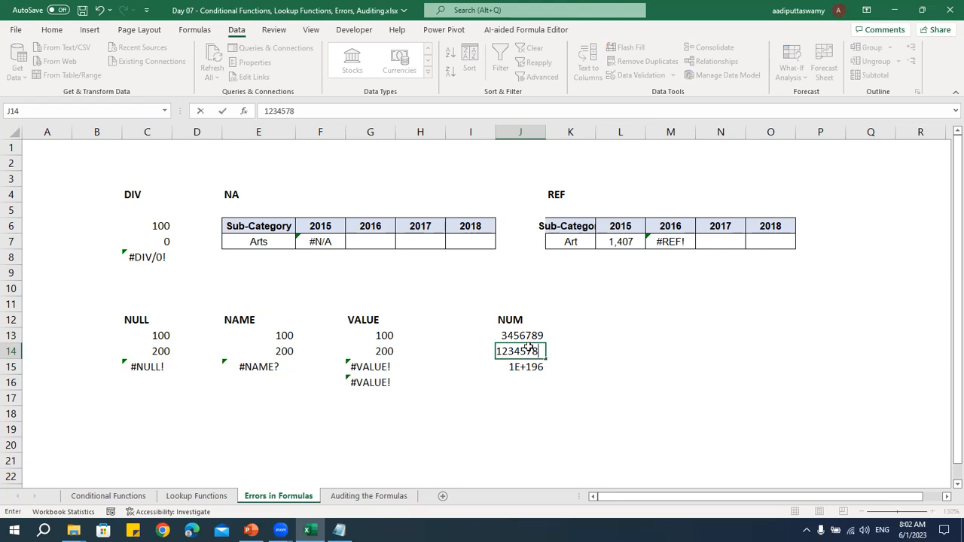
pyautogui.press('Return')
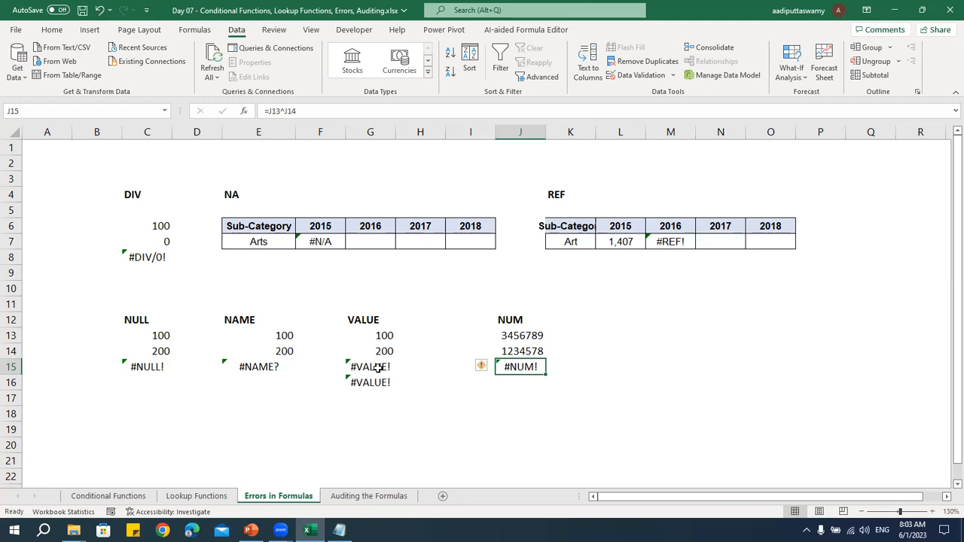
# Open the Auditing the Formulas sheet and look over the Sub-Category table and the percentage tables beside it
pyautogui.click(139, 255)
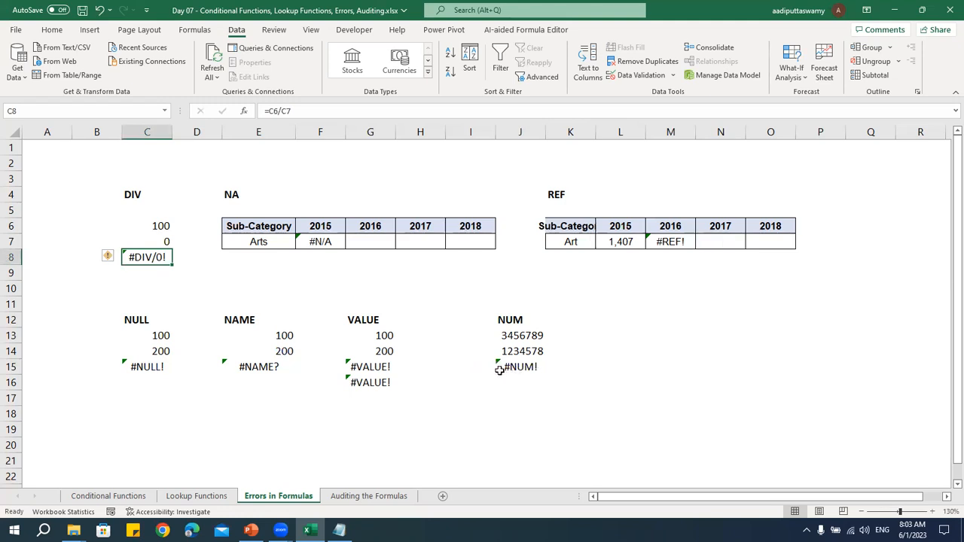
pyautogui.click(371, 499)
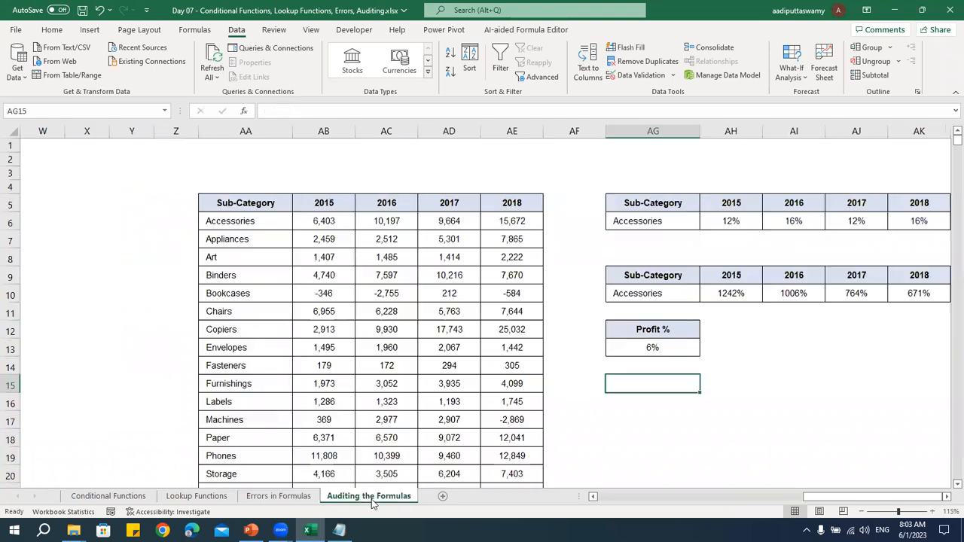
pyautogui.click(215, 344)
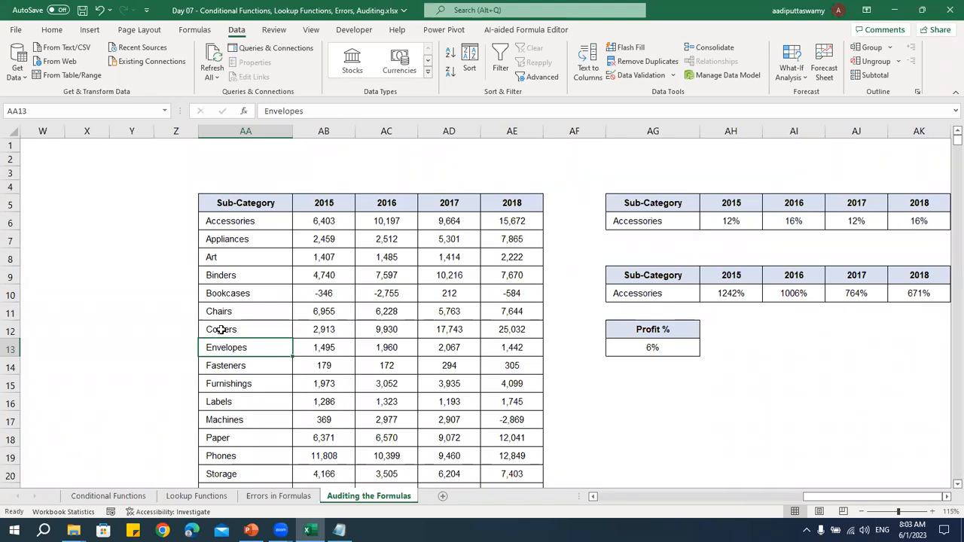
pyautogui.scroll(-6, 487, 325)
pyautogui.scroll(6, 487, 325)
pyautogui.click(336, 243)
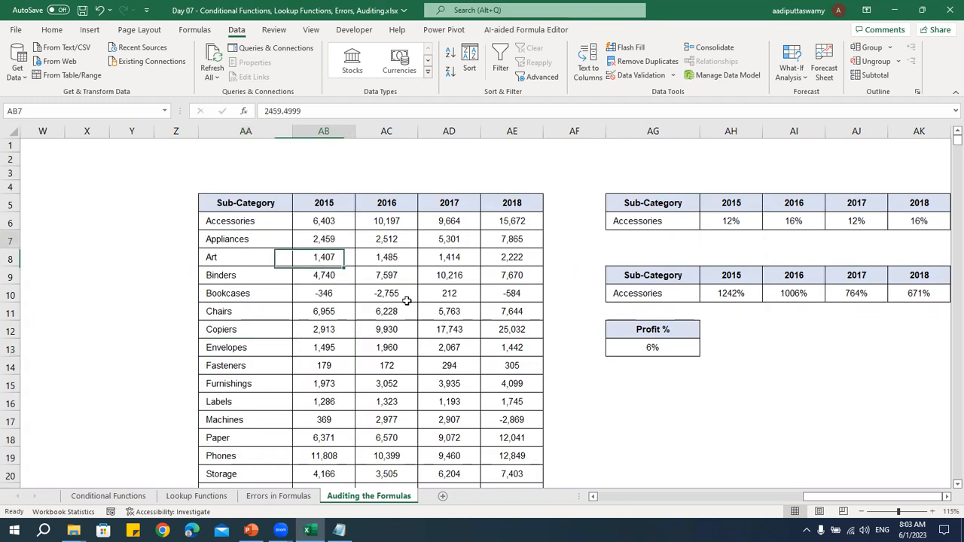
pyautogui.click(947, 497)
pyautogui.click(947, 497)
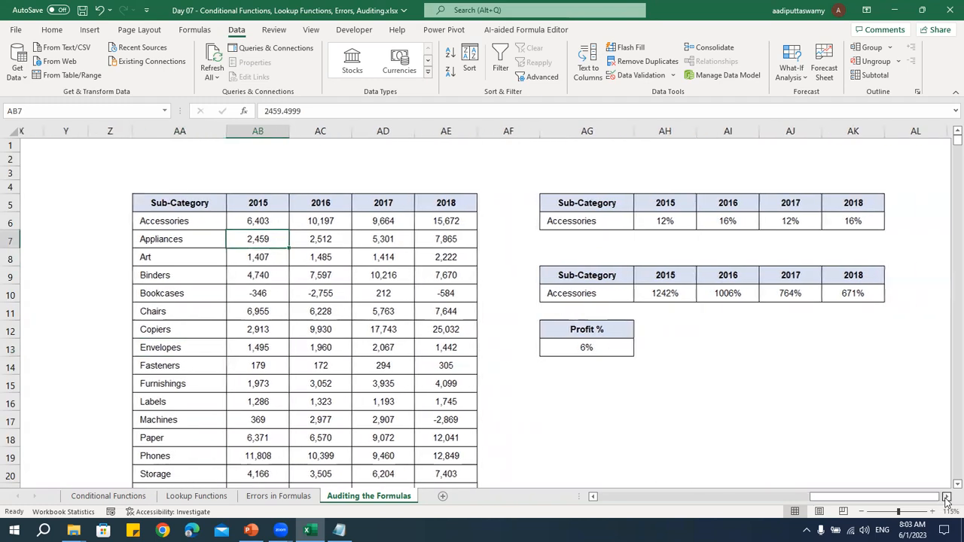
pyautogui.click(946, 497)
pyautogui.click(792, 400)
# Trace the precedents of the 2015 Accessories percentage in AH6 and follow the arrows to their source cells
pyautogui.click(598, 221)
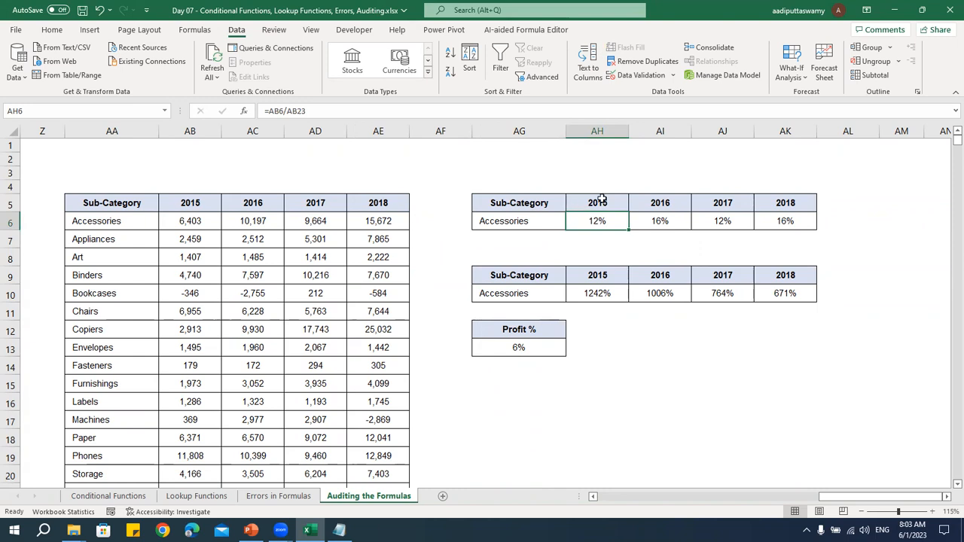
pyautogui.click(203, 31)
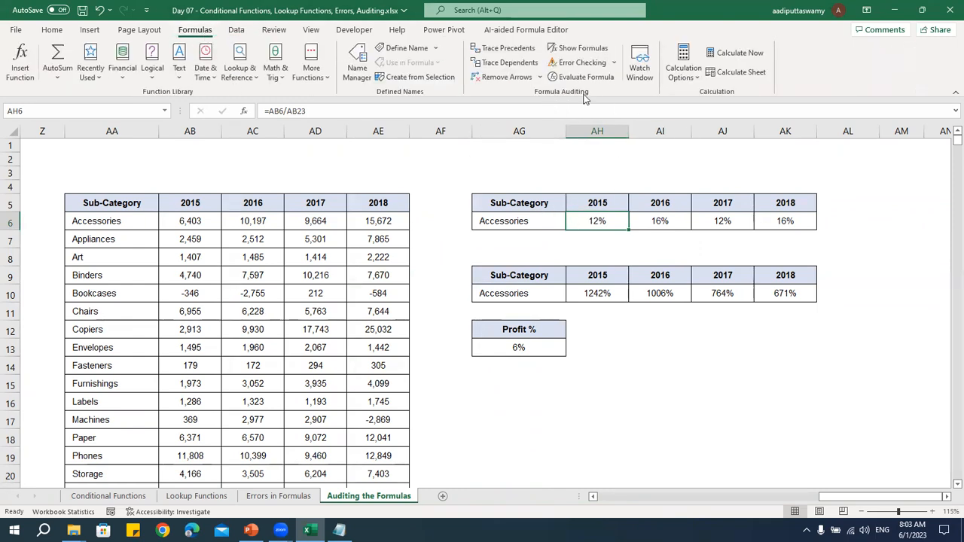
pyautogui.click(519, 48)
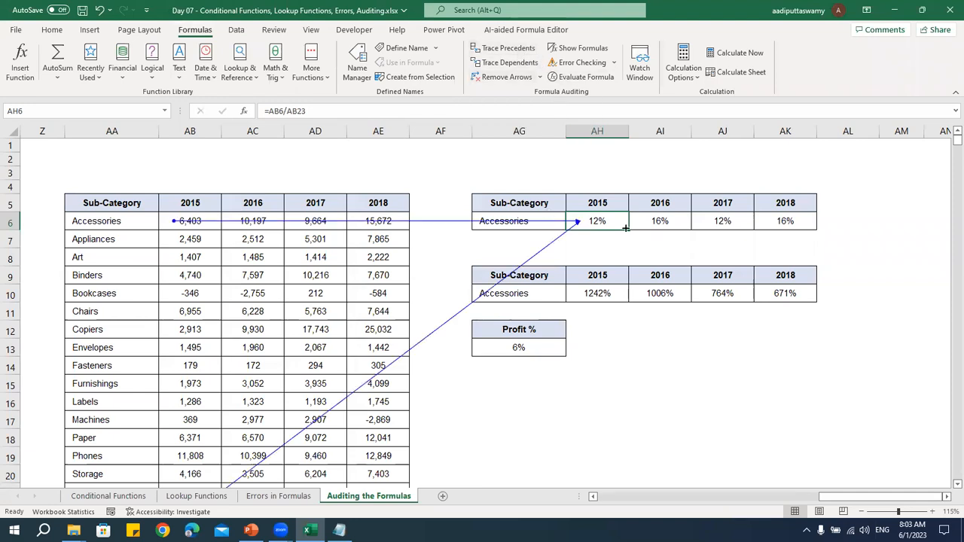
pyautogui.scroll(-2, 623, 224)
pyautogui.scroll(1, 452, 211)
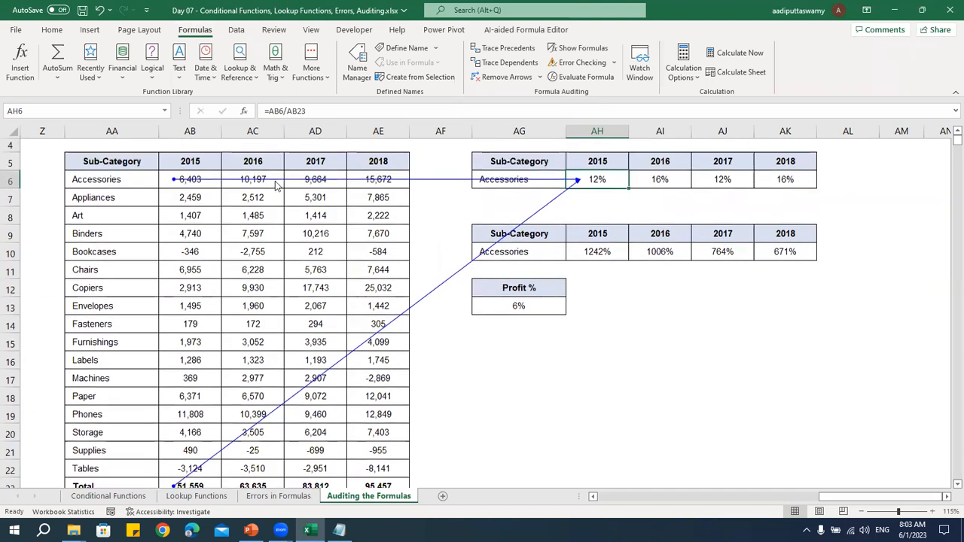
# Check the source cells AB6 and AB23 of the traced formula, and remove the tracer arrows
pyautogui.click(186, 187)
pyautogui.scroll(-1, 188, 226)
pyautogui.click(215, 434)
pyautogui.scroll(1, 218, 339)
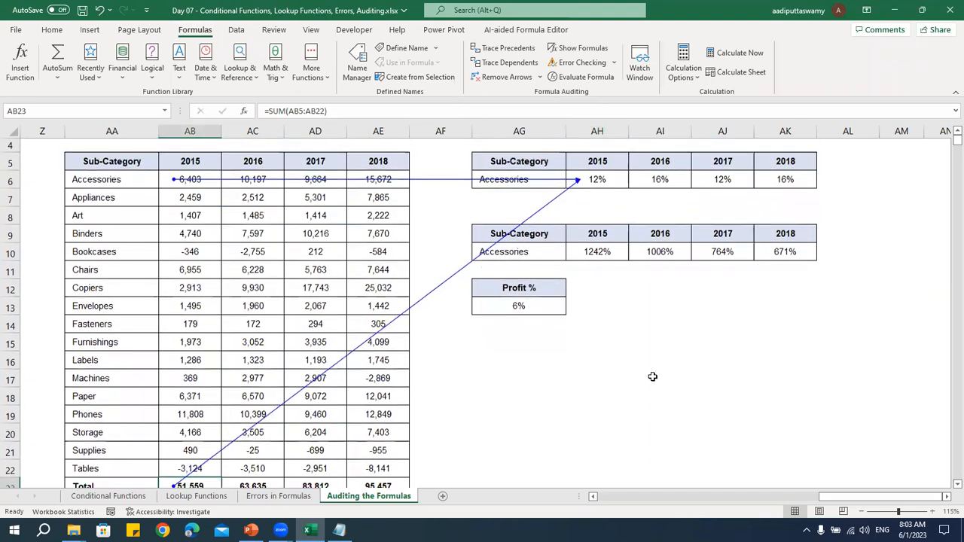
pyautogui.click(500, 77)
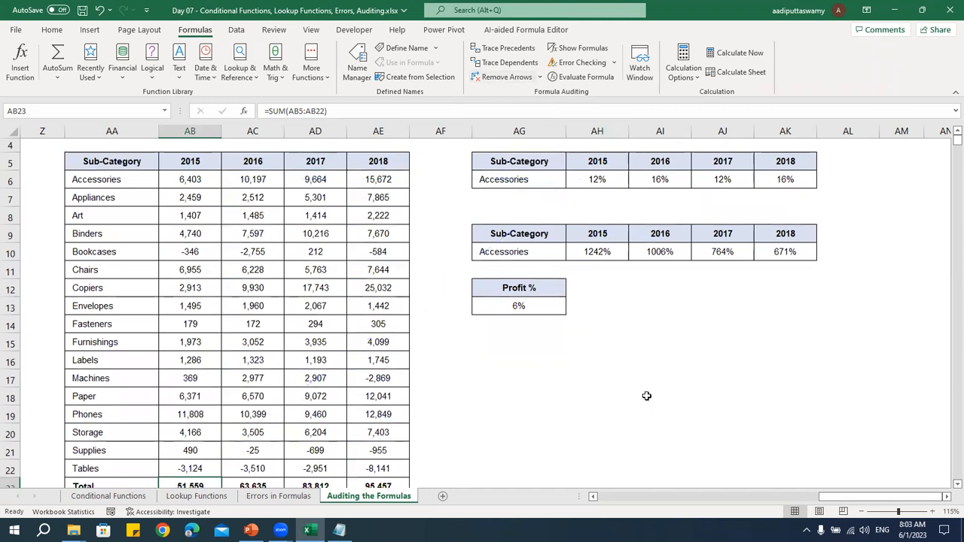
# Trace the precedents of the 2015 Accessories percentage in AH10 and follow the arrows down to the Total row
pyautogui.click(600, 256)
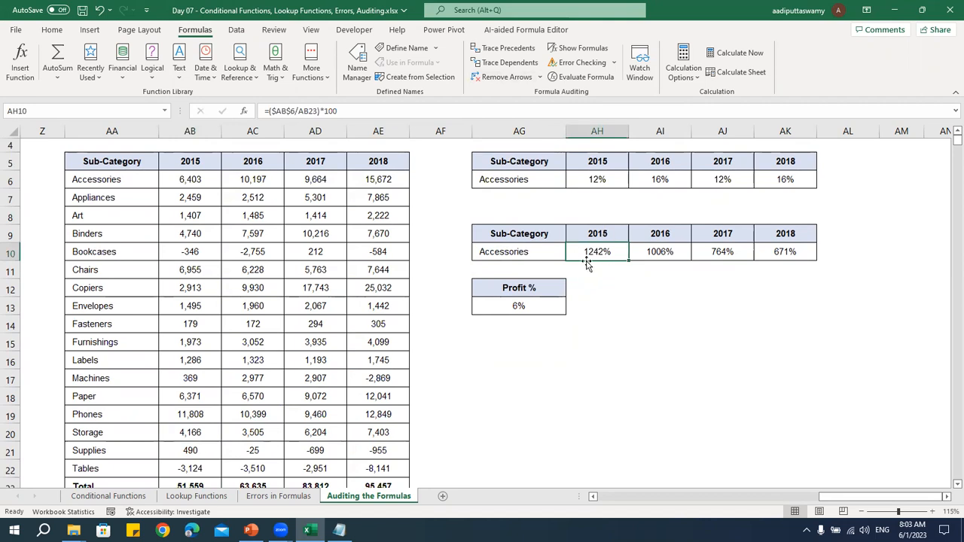
pyautogui.click(508, 49)
pyautogui.scroll(-1, 316, 305)
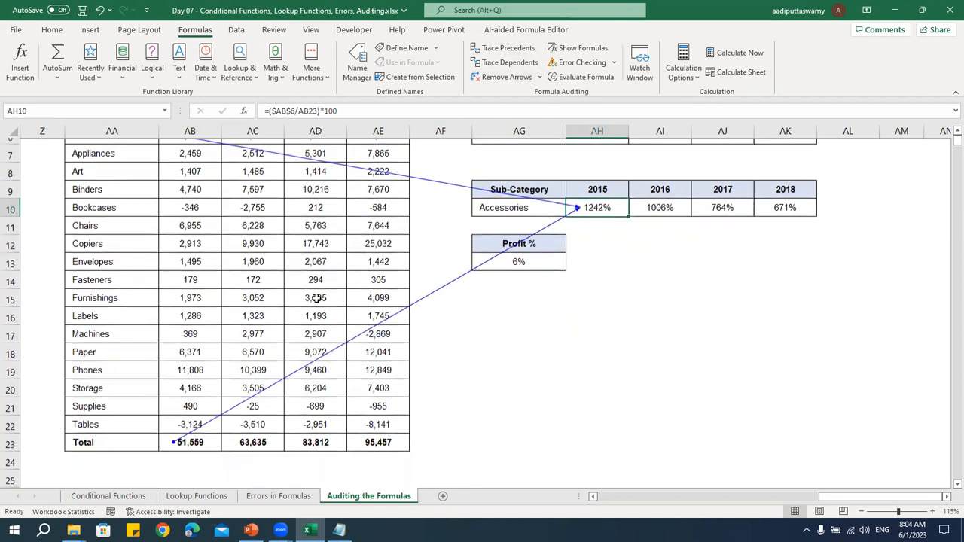
# Remove the tracer arrows drawn for the 2015 Accessories percentage in AH10
pyautogui.scroll(1, 608, 296)
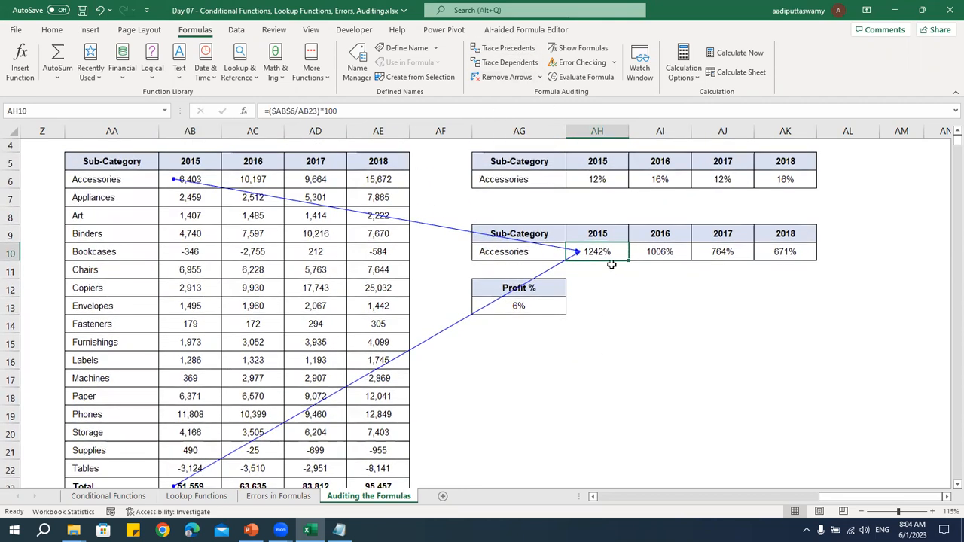
pyautogui.click(503, 77)
pyautogui.click(607, 362)
pyautogui.click(608, 374)
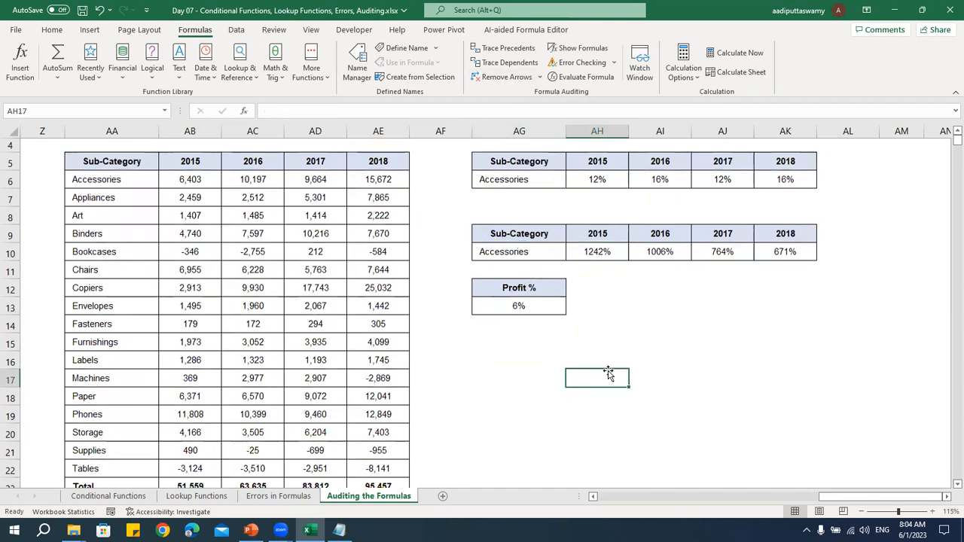
pyautogui.scroll(1, 609, 374)
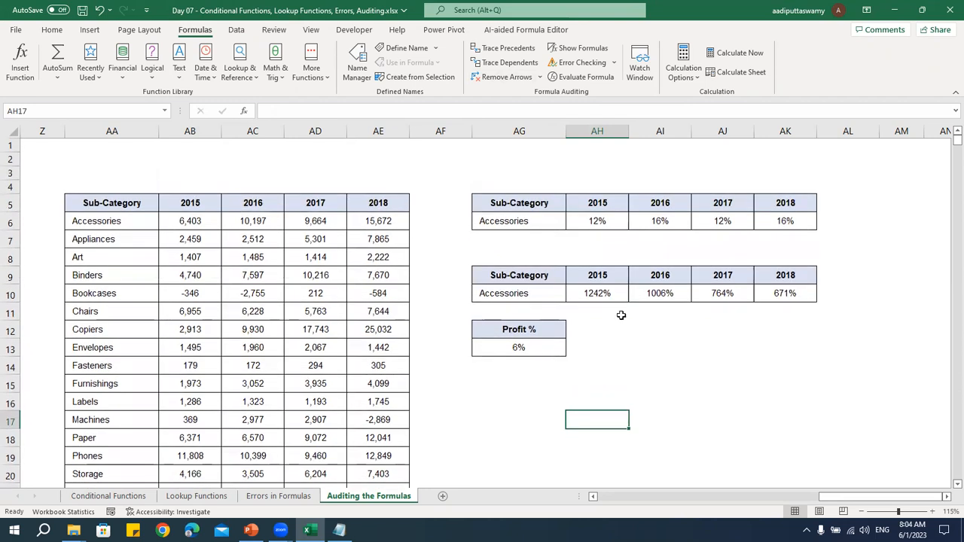
# Trace the precedents of the Profit % formula in AG13, go to its source H6 on the Conditional Functions sheet, and return
pyautogui.click(532, 351)
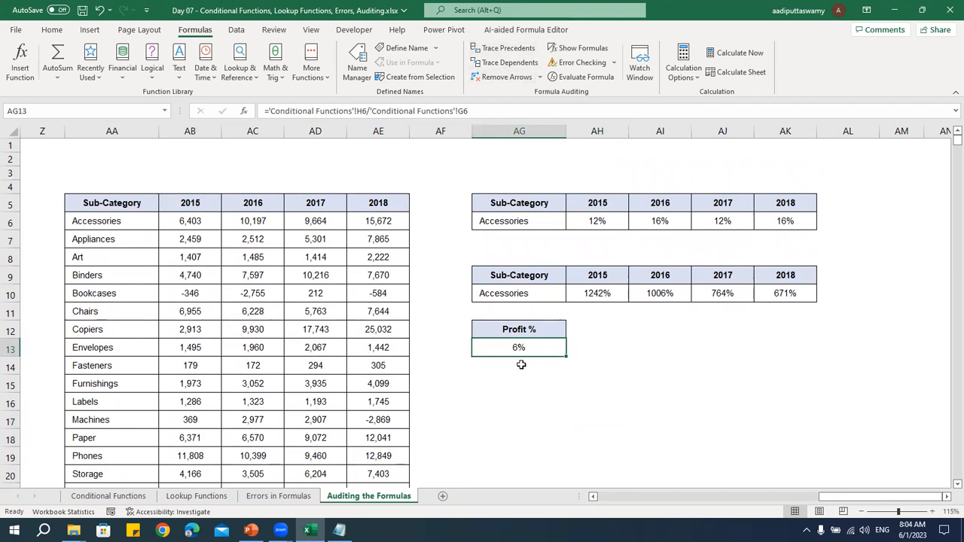
pyautogui.click(504, 48)
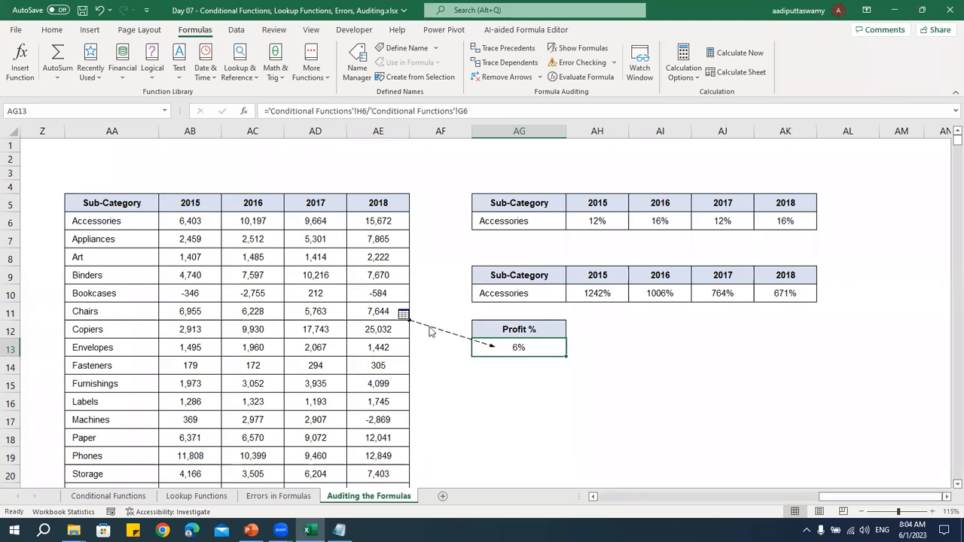
pyautogui.doubleClick(430, 332)
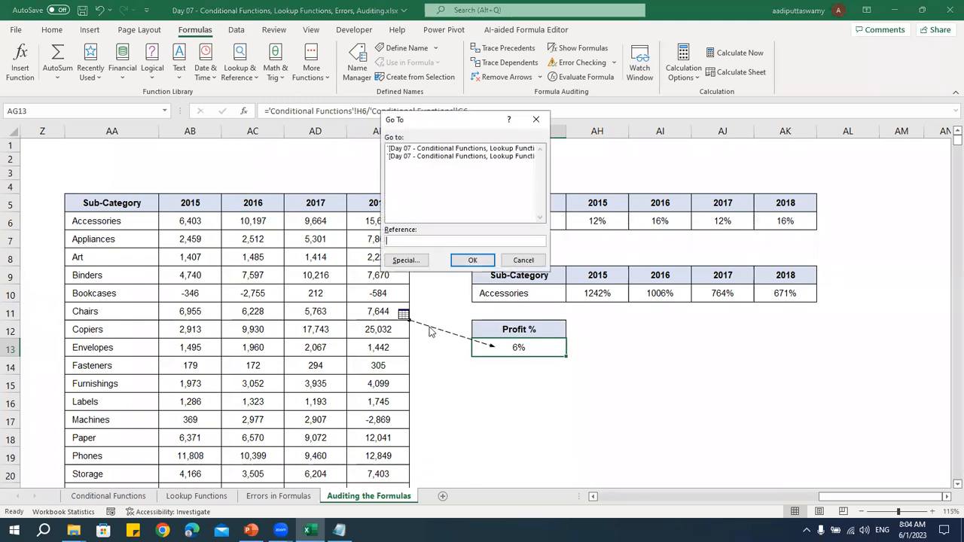
pyautogui.click(427, 150)
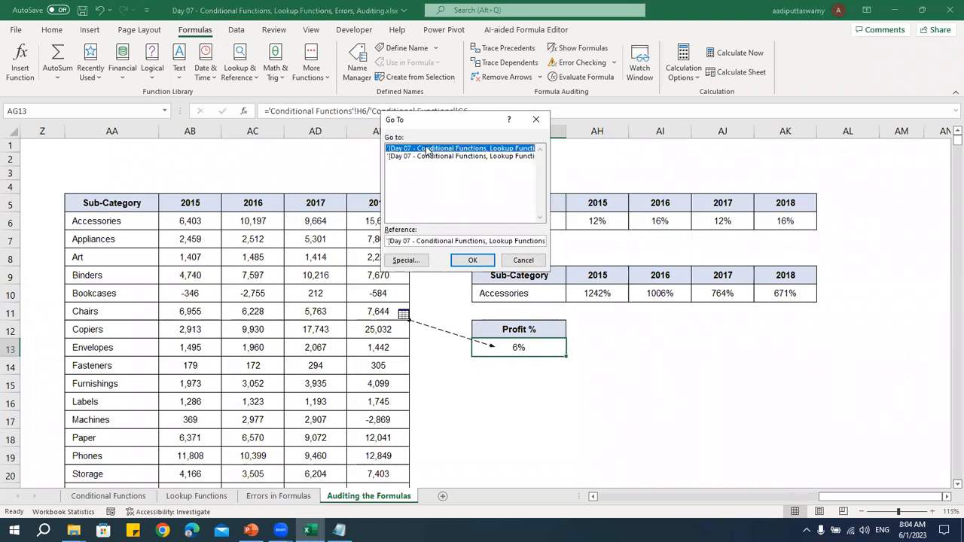
pyautogui.click(473, 261)
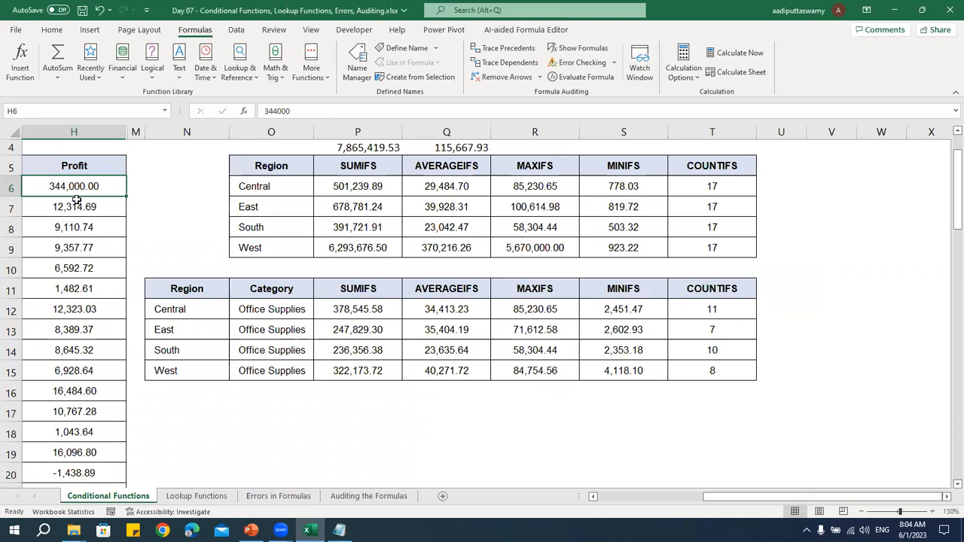
pyautogui.click(368, 496)
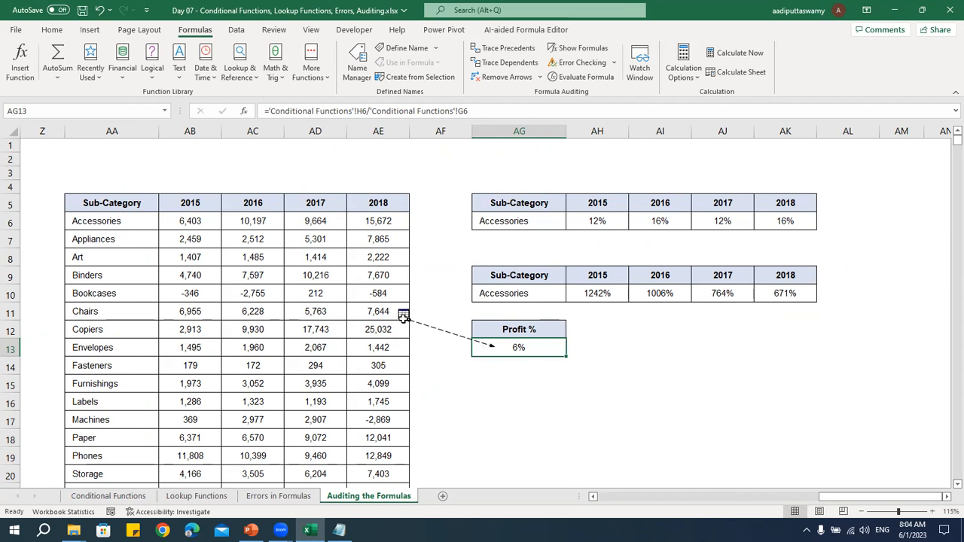
# Follow the Profit % precedent arrow to its second source G6 on Conditional Functions, then return and remove the tracer arrow
pyautogui.doubleClick(442, 335)
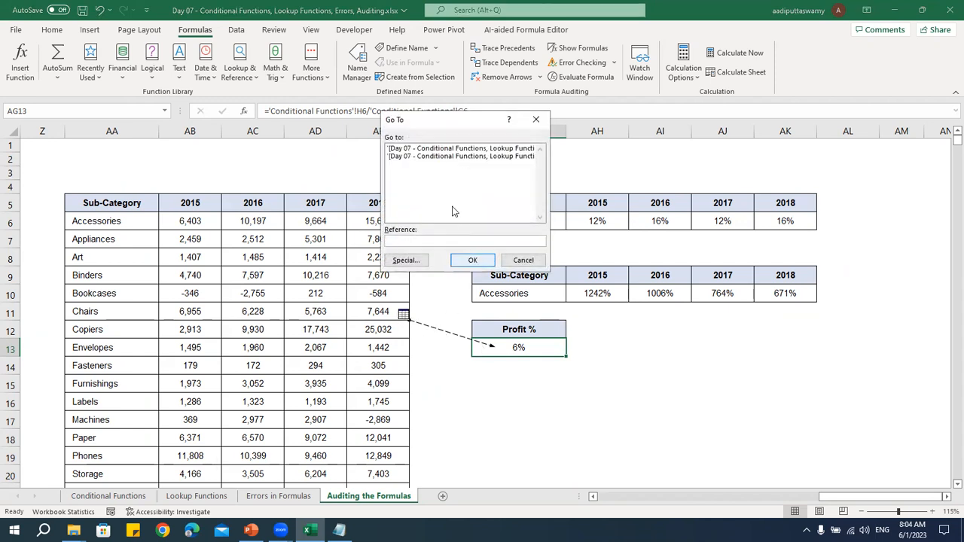
pyautogui.click(452, 151)
pyautogui.click(453, 156)
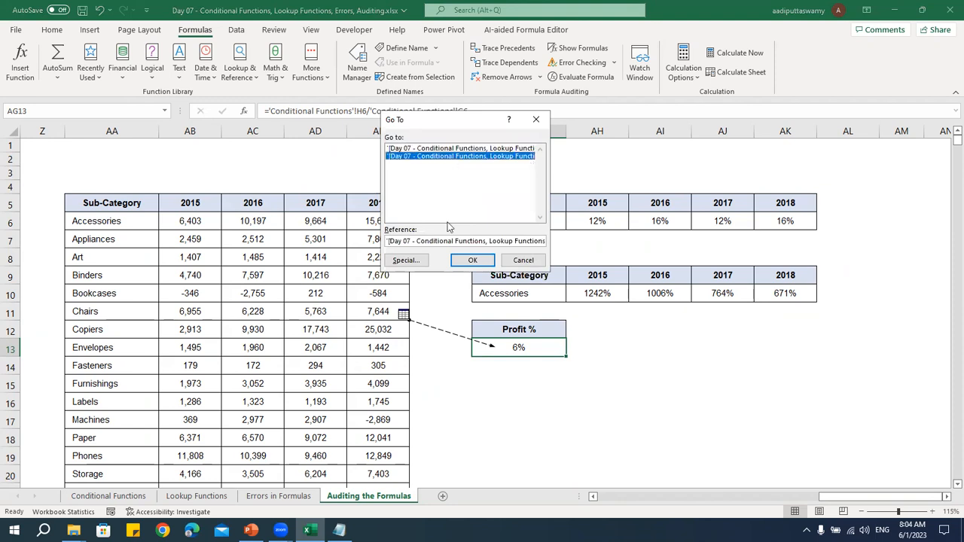
pyautogui.click(468, 260)
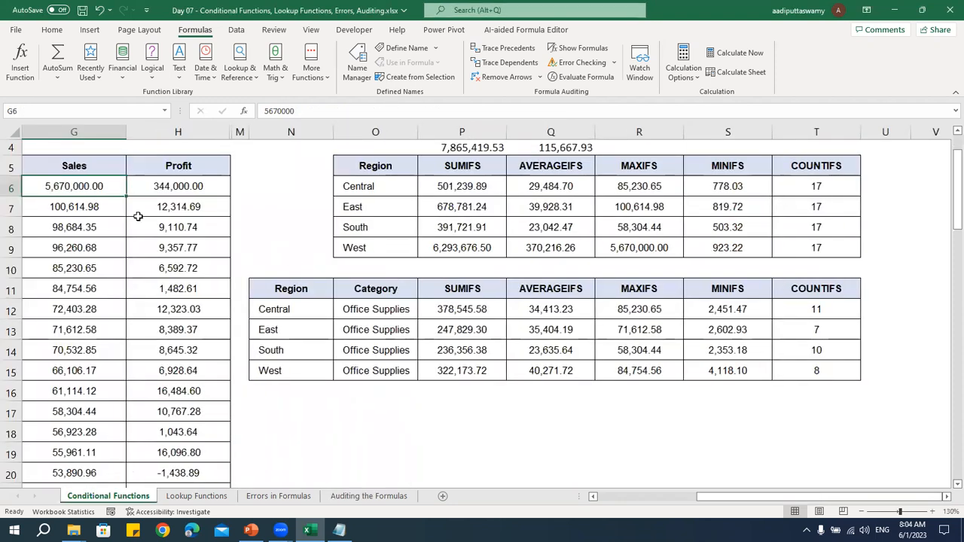
pyautogui.click(377, 496)
pyautogui.click(592, 435)
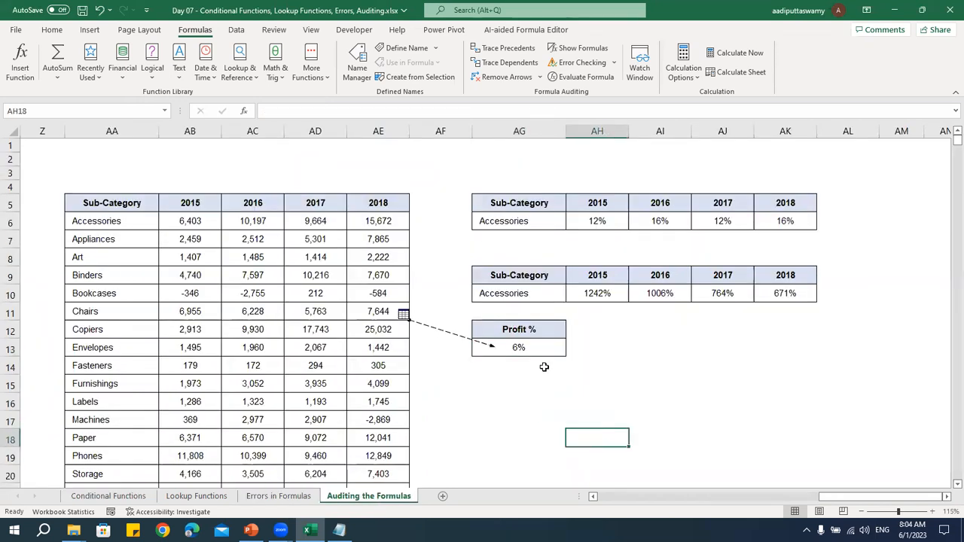
pyautogui.click(505, 76)
pyautogui.click(522, 347)
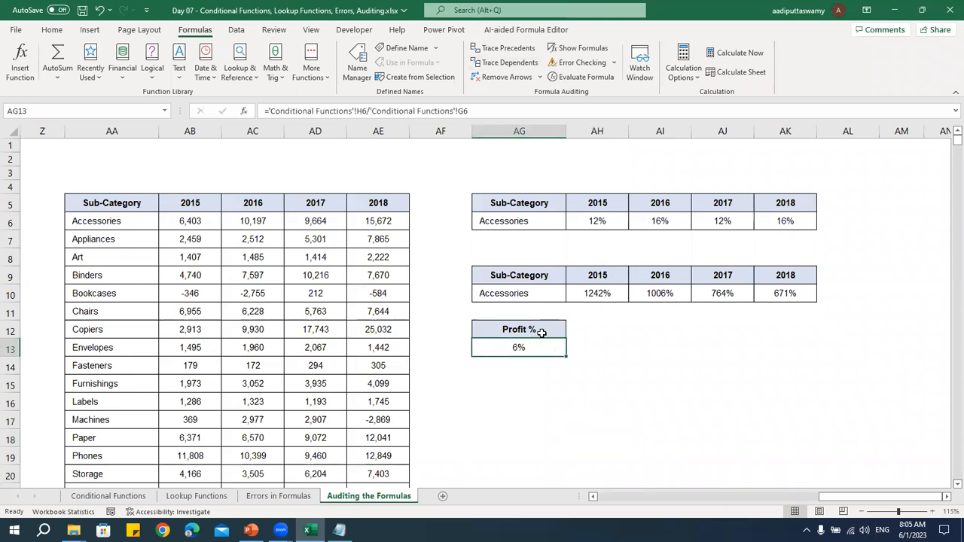
# Trace the dependents of the 2015 Accessories amount in AB6 and follow the arrows to the formulas that use it
pyautogui.click(597, 219)
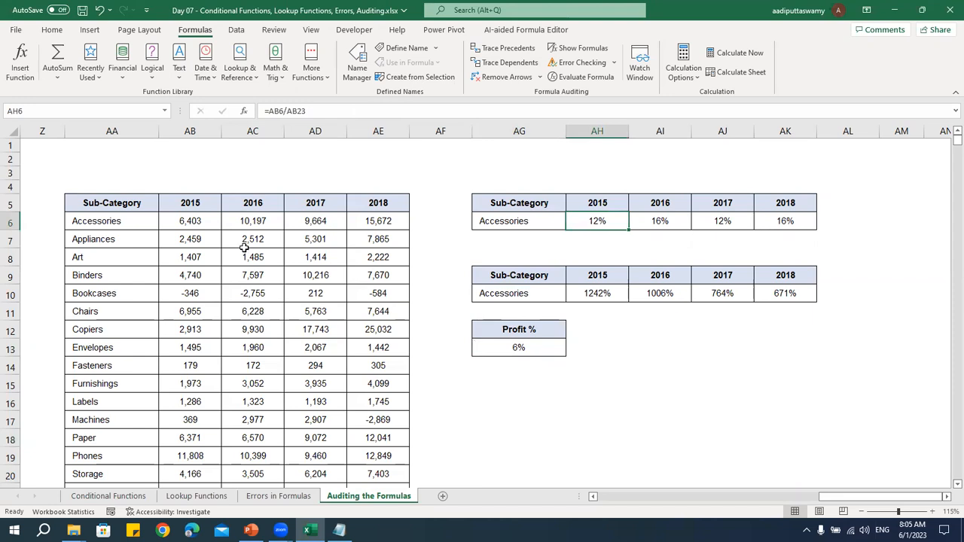
pyautogui.click(202, 225)
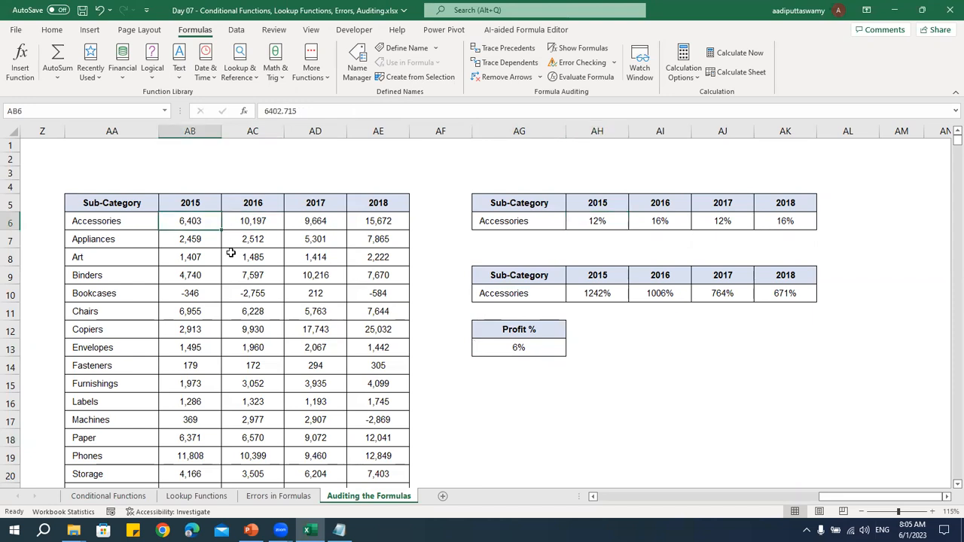
pyautogui.doubleClick(200, 221)
pyautogui.press('Escape')
pyautogui.click(503, 63)
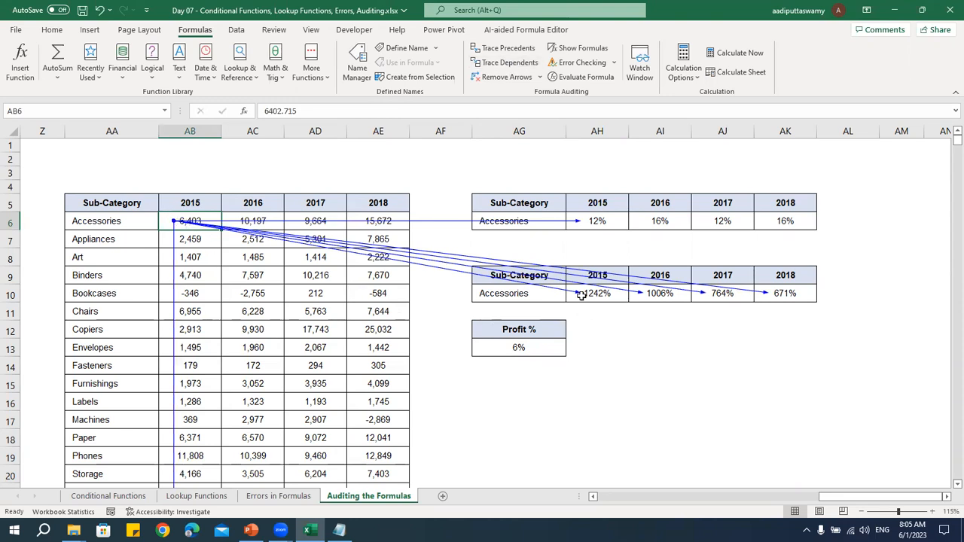
pyautogui.scroll(-3, 331, 369)
pyautogui.scroll(3, 285, 374)
pyautogui.click(590, 223)
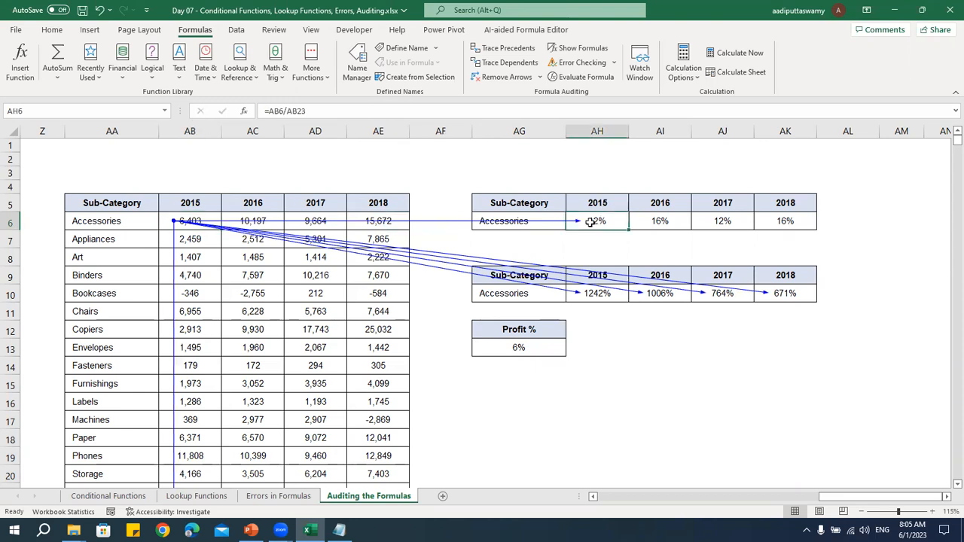
# Set the 2015 Accessories amount in AB6 to 5600 and check the dependent percentages
pyautogui.click(188, 219)
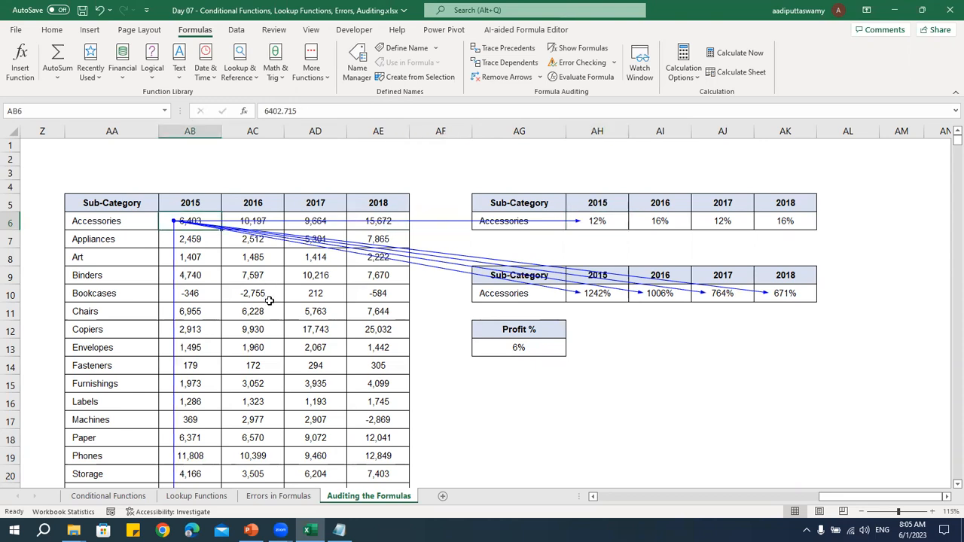
pyautogui.write('5,600')
pyautogui.press('Return')
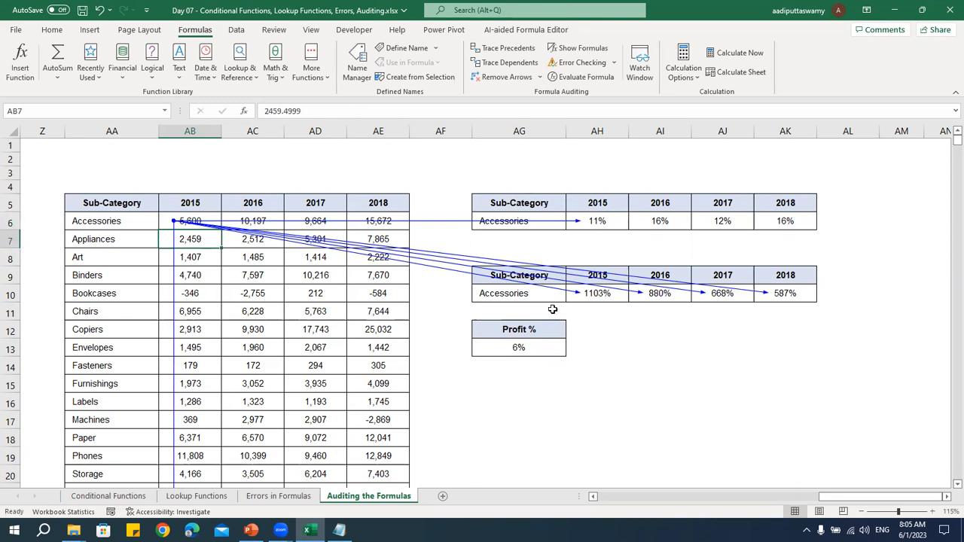
pyautogui.click(557, 347)
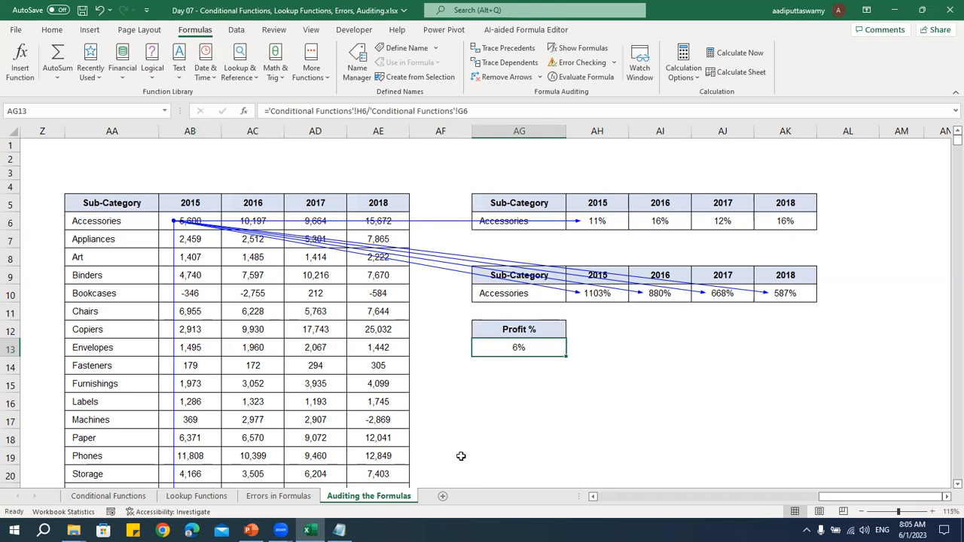
# Remove the dependent arrows drawn from AB6
pyautogui.click(201, 220)
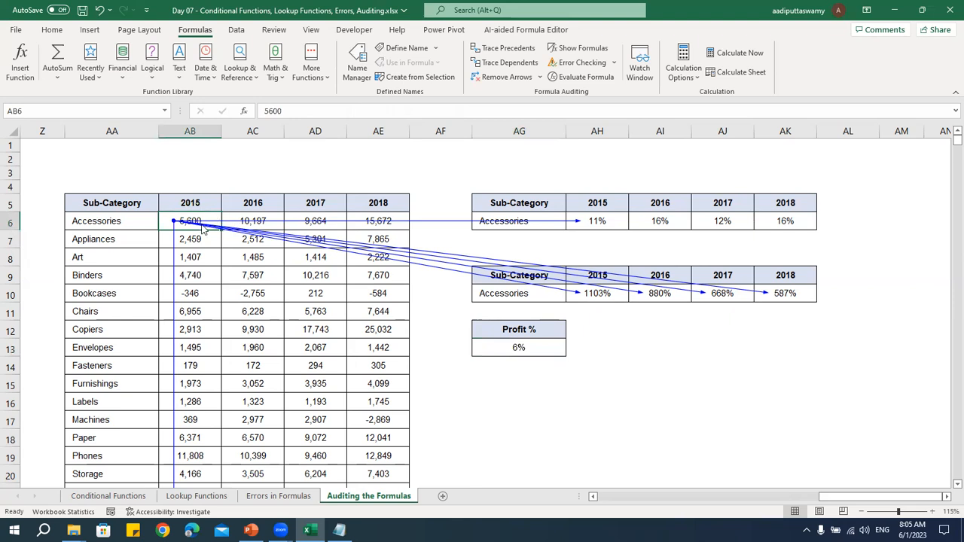
pyautogui.click(504, 77)
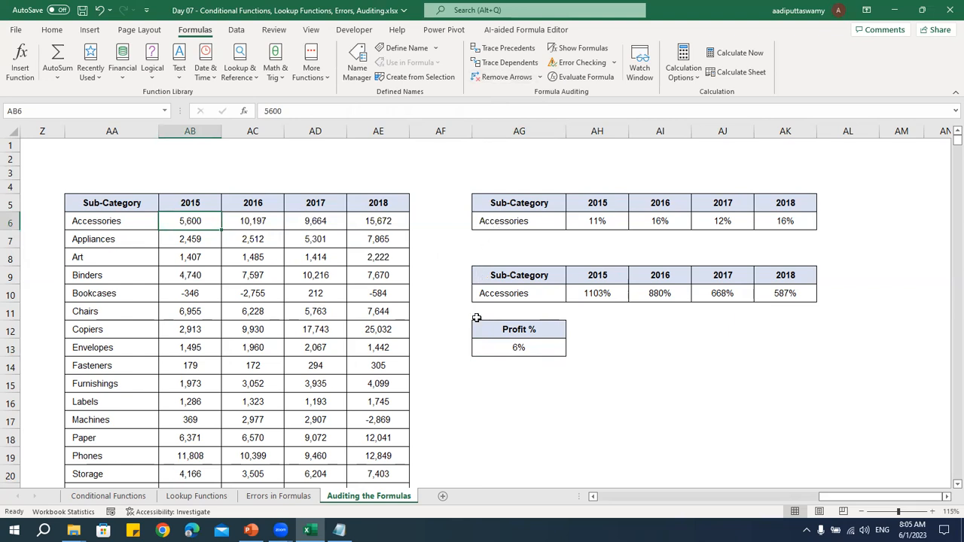
pyautogui.hotkey('ctrl', 'n')
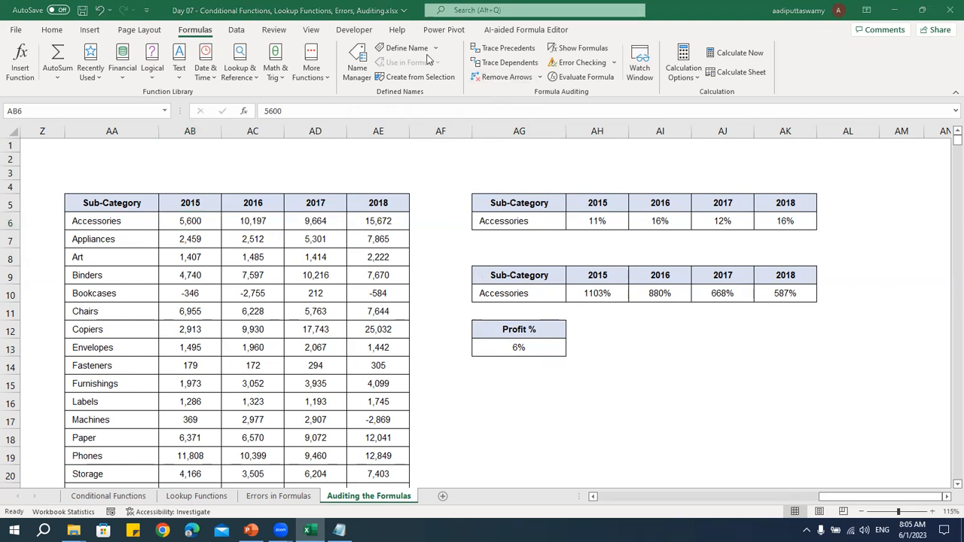
# Show formulas instead of results and examine the 2015 to 2018 formulas in both Accessories percentage tables
pyautogui.click(579, 47)
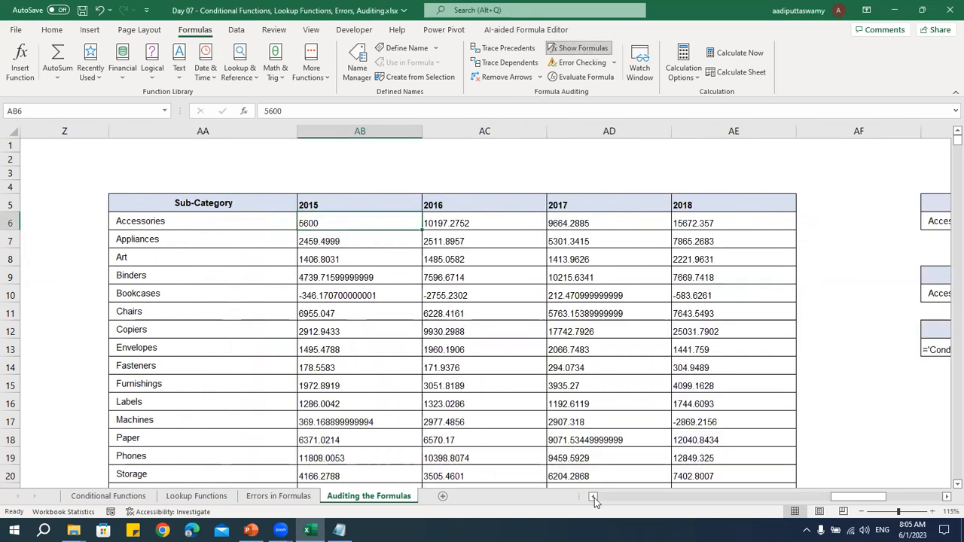
pyautogui.moveTo(863, 500); pyautogui.dragTo(928, 502)
pyautogui.click(384, 222)
pyautogui.click(406, 291)
pyautogui.click(512, 293)
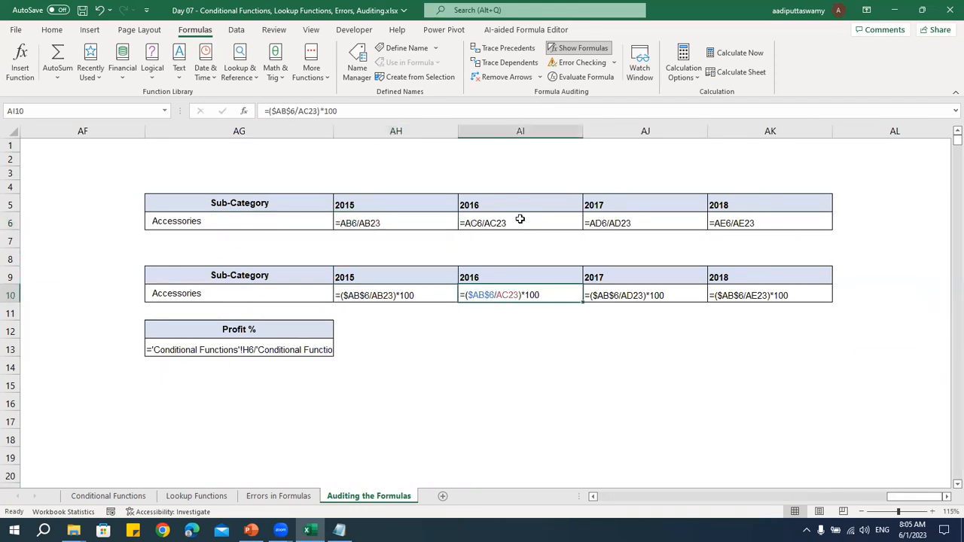
pyautogui.click(519, 221)
pyautogui.click(619, 223)
pyautogui.click(626, 295)
pyautogui.click(730, 226)
pyautogui.click(738, 305)
pyautogui.click(730, 227)
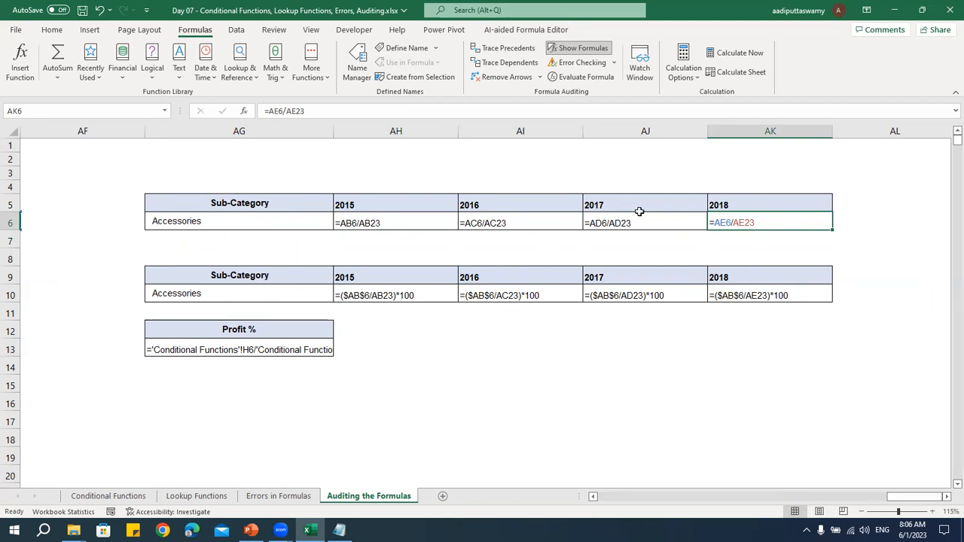
# Turn off Show Formulas and return to the Sub-Category table and the percentage tables beside it
pyautogui.click(582, 50)
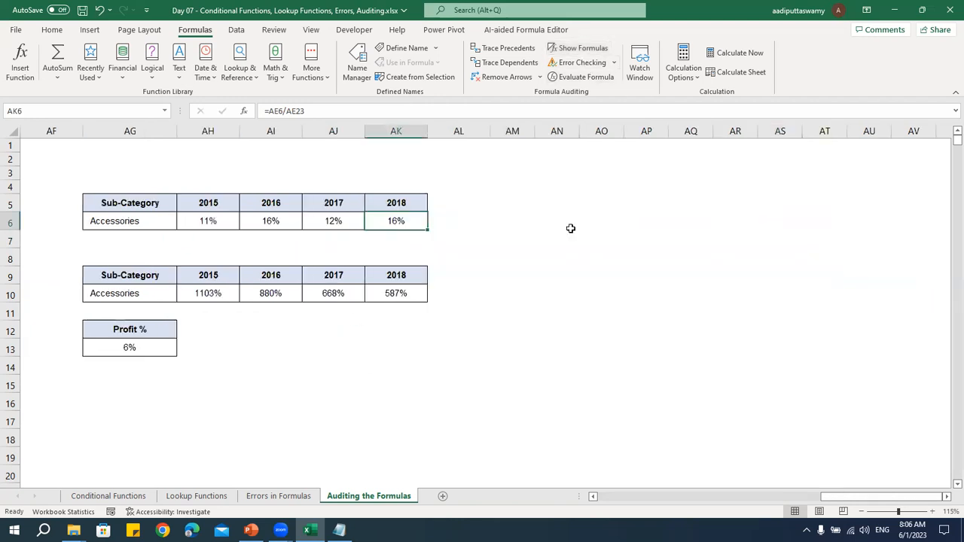
pyautogui.click(561, 293)
pyautogui.click(616, 496)
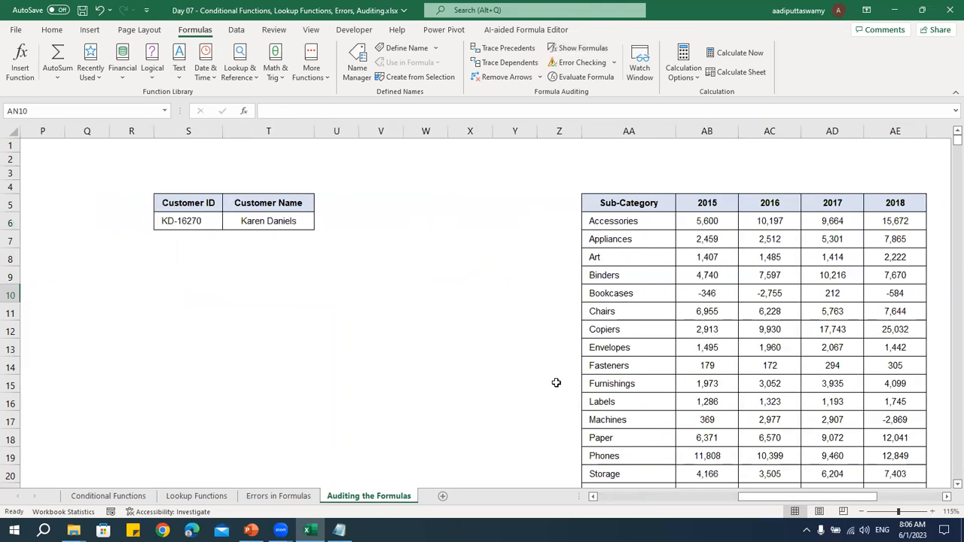
pyautogui.click(615, 383)
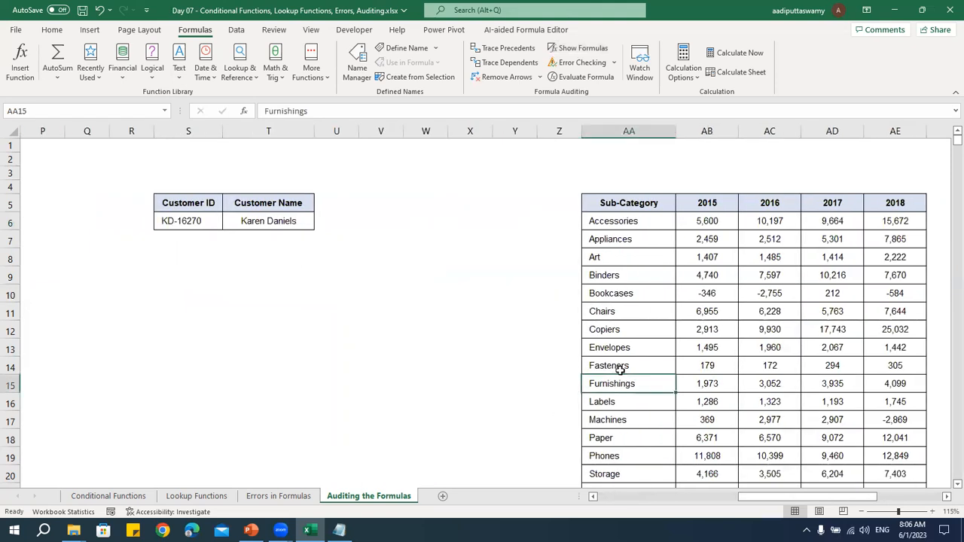
pyautogui.moveTo(810, 498); pyautogui.dragTo(876, 498)
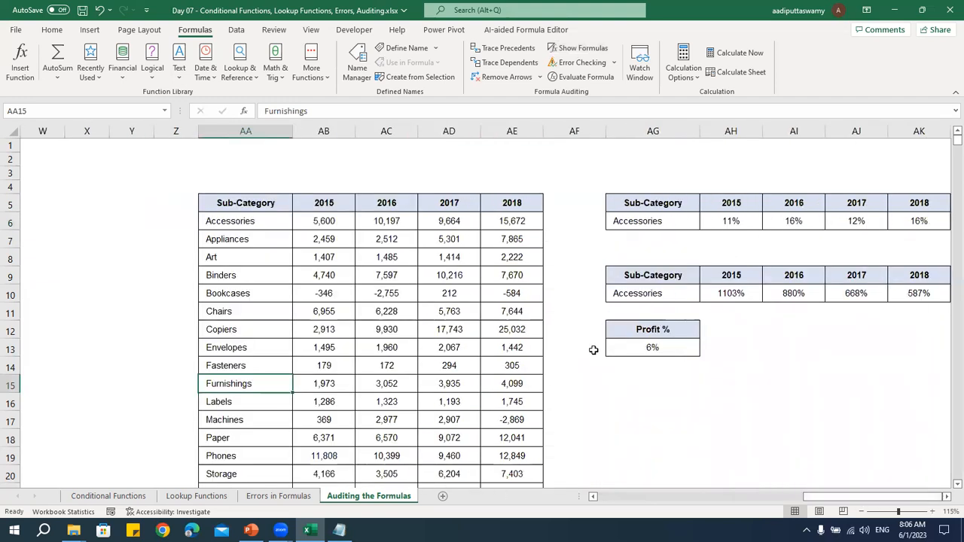
pyautogui.click(657, 284)
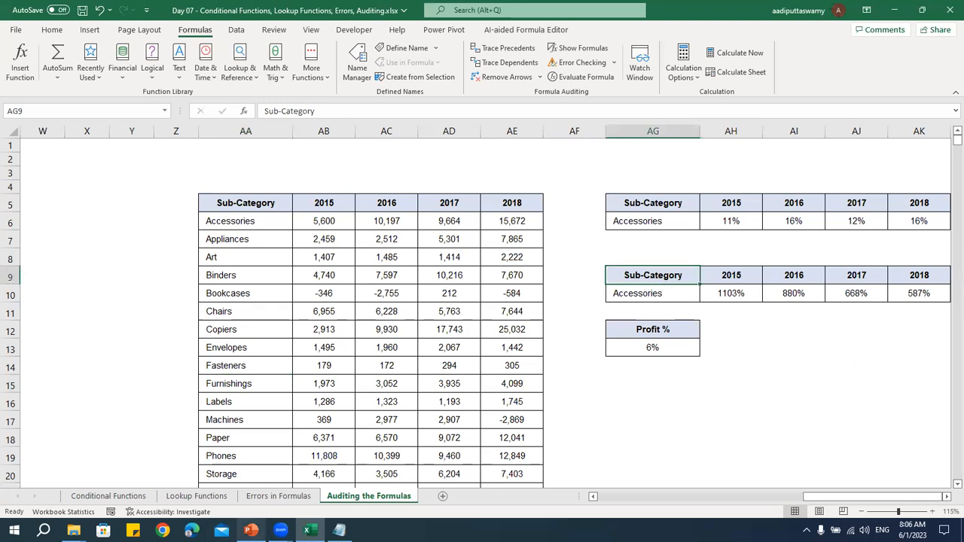
# Switch to the PowerPoint presentation and highlight each topic on the Today's Topic slide, from Conditional Functions to Auditing Formulas
pyautogui.hotkey('alt', 'Tab')
pyautogui.moveTo(322, 337); pyautogui.dragTo(617, 338)
pyautogui.moveTo(319, 379); pyautogui.dragTo(621, 389)
pyautogui.moveTo(318, 418); pyautogui.dragTo(551, 443)
pyautogui.moveTo(320, 456); pyautogui.dragTo(619, 457)
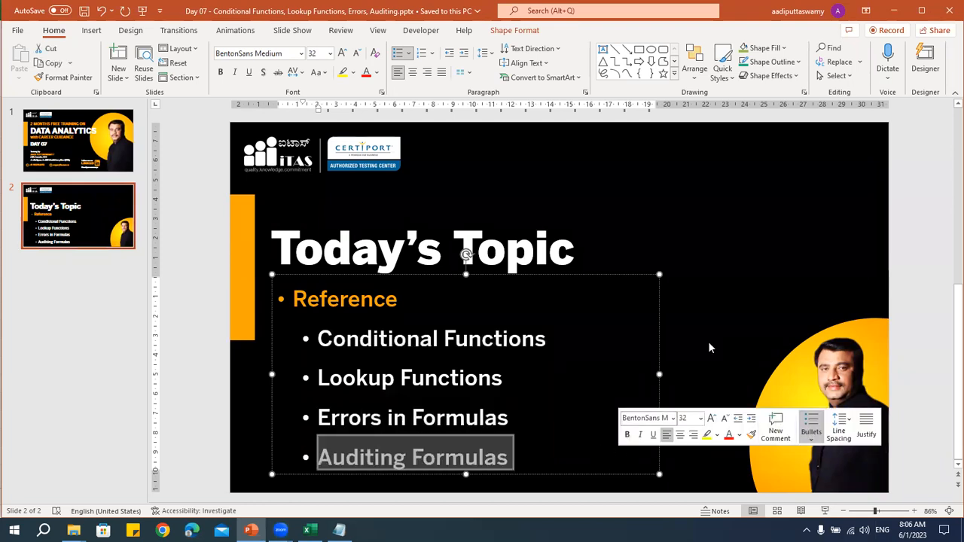
pyautogui.click(902, 224)
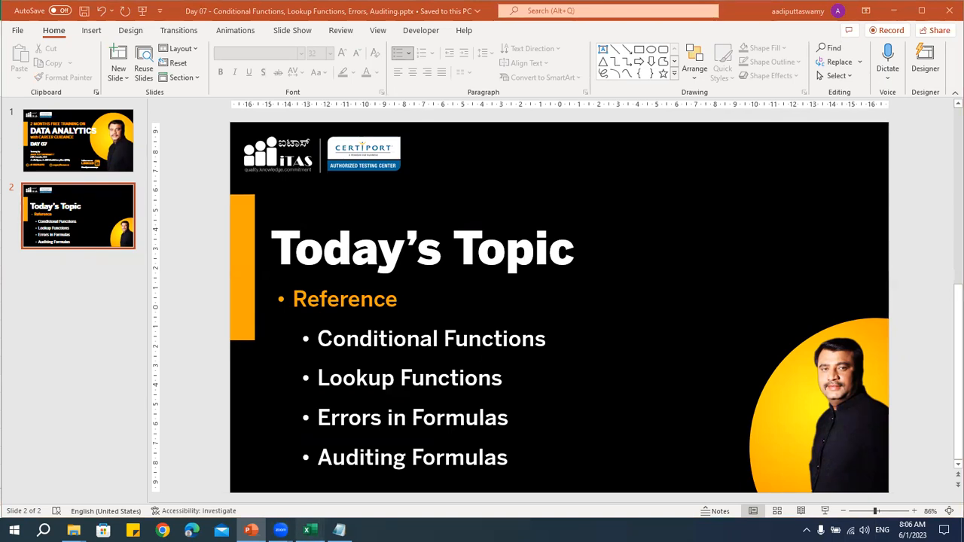
# Switch back to the Excel workbook and open the Conditional Functions sheet
pyautogui.click(306, 531)
pyautogui.click(143, 496)
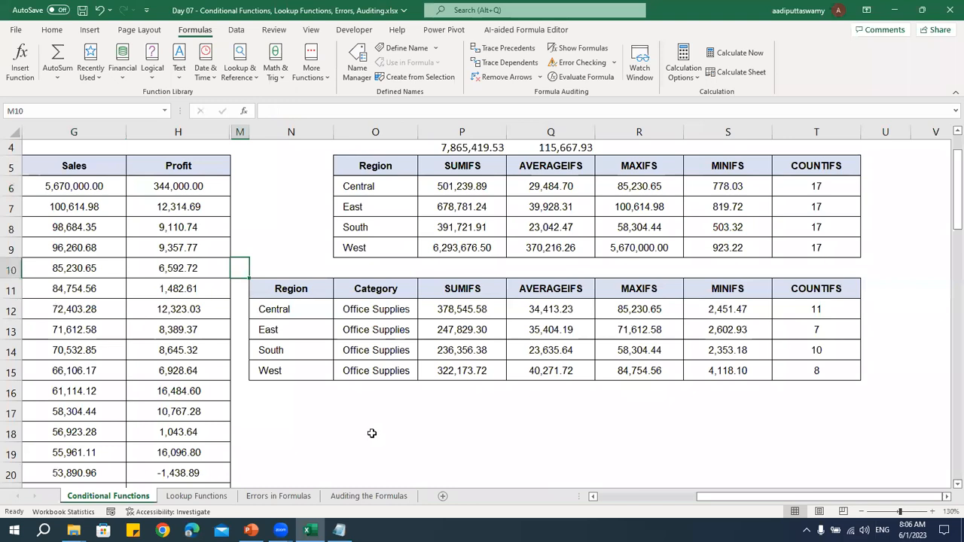
# Review the Order ID column and the two-letter country codes beside it in B6:B17
pyautogui.click(639, 498)
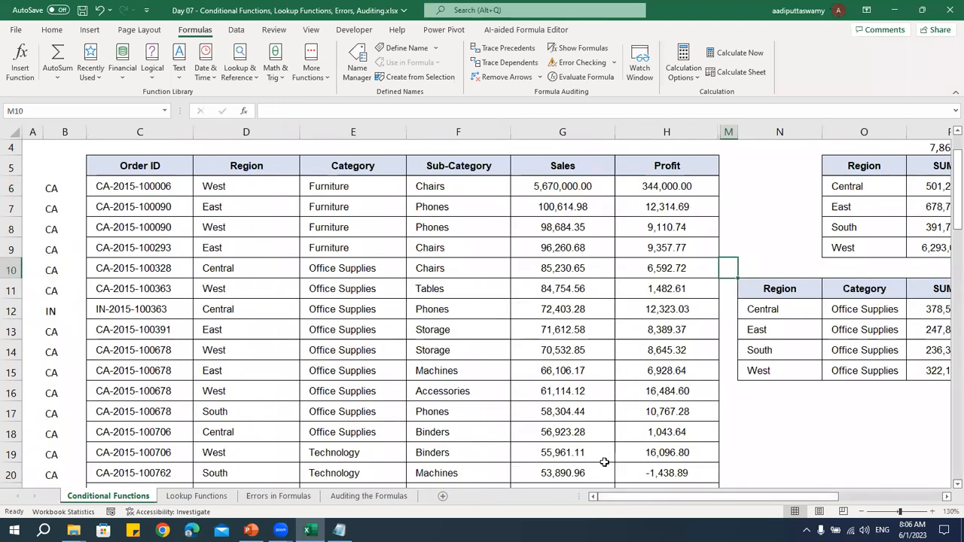
pyautogui.click(263, 230)
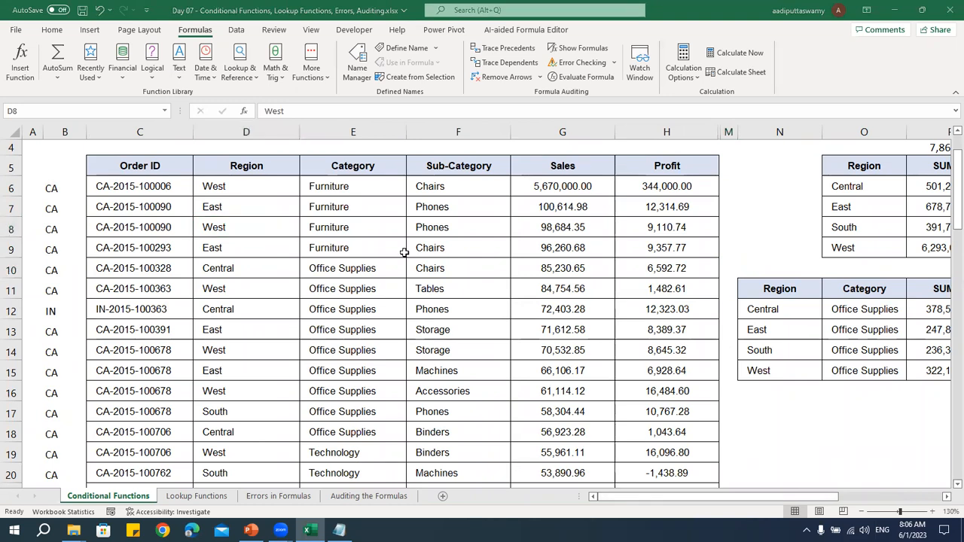
pyautogui.click(143, 189)
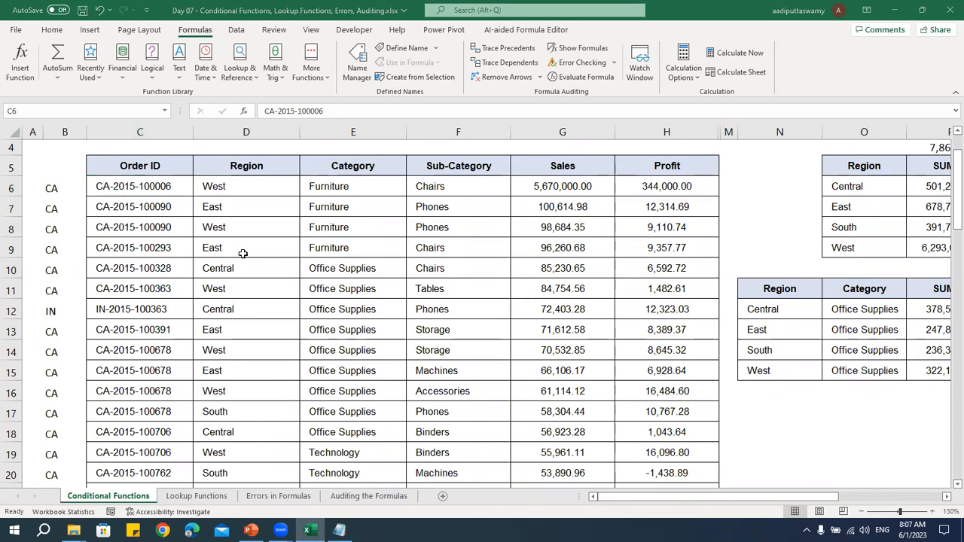
pyautogui.click(114, 184)
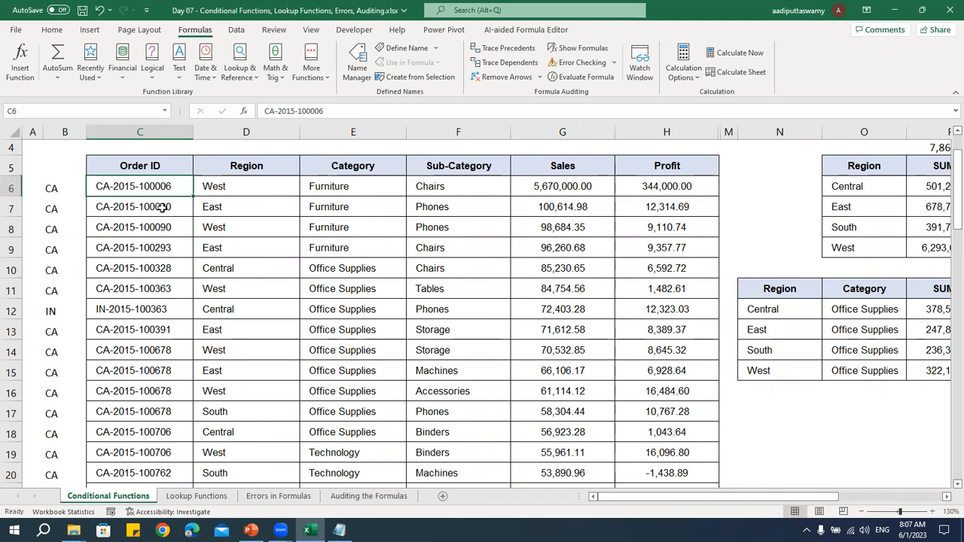
pyautogui.moveTo(63, 189); pyautogui.dragTo(57, 415)
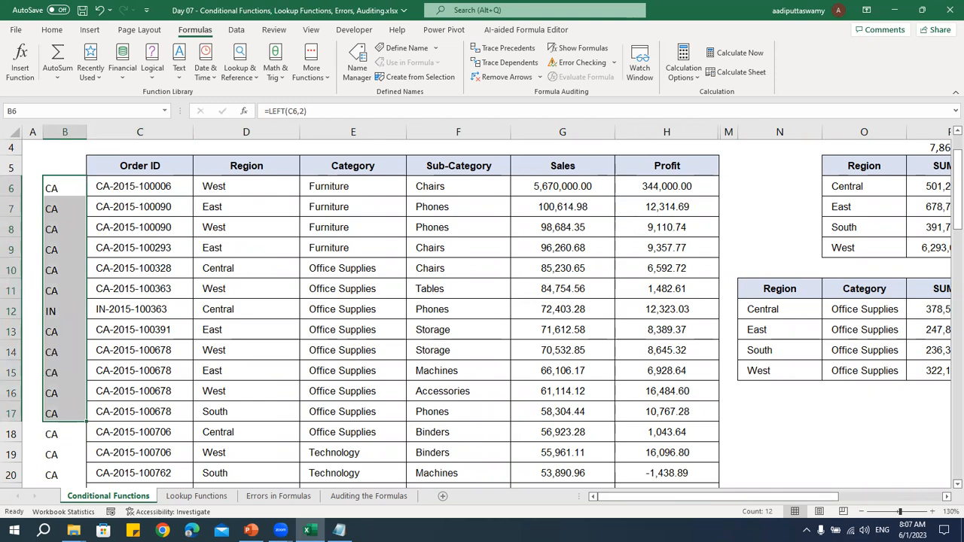
# Unhide columns I through L between the Profit column and column M
pyautogui.click(947, 498)
pyautogui.hscroll(2, 568, 387)
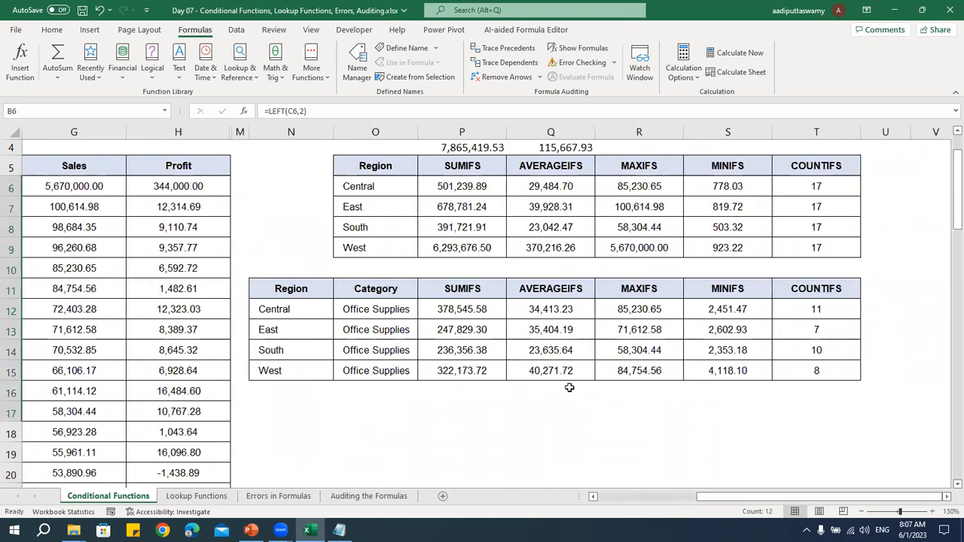
pyautogui.scroll(-2, 568, 388)
pyautogui.scroll(3, 568, 387)
pyautogui.click(92, 233)
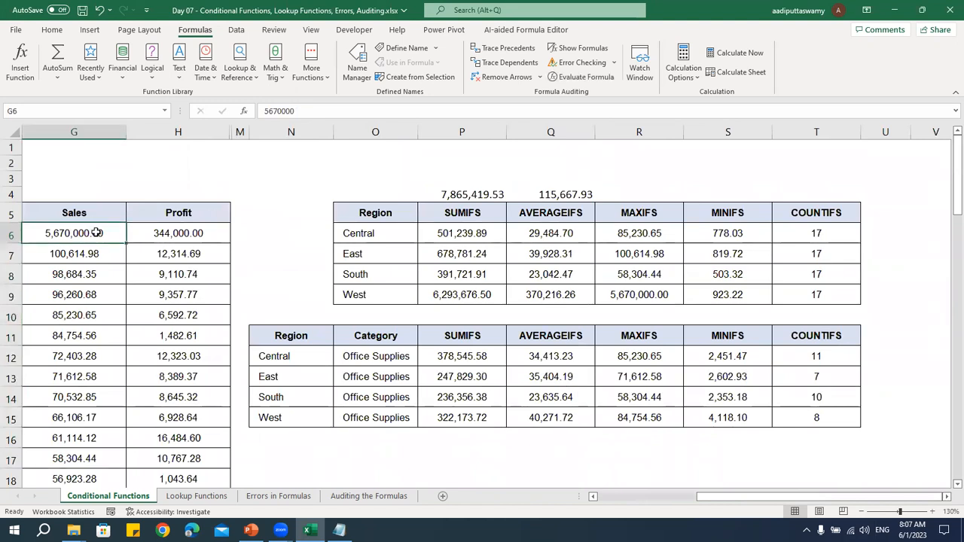
pyautogui.hscroll(-4, 633, 498)
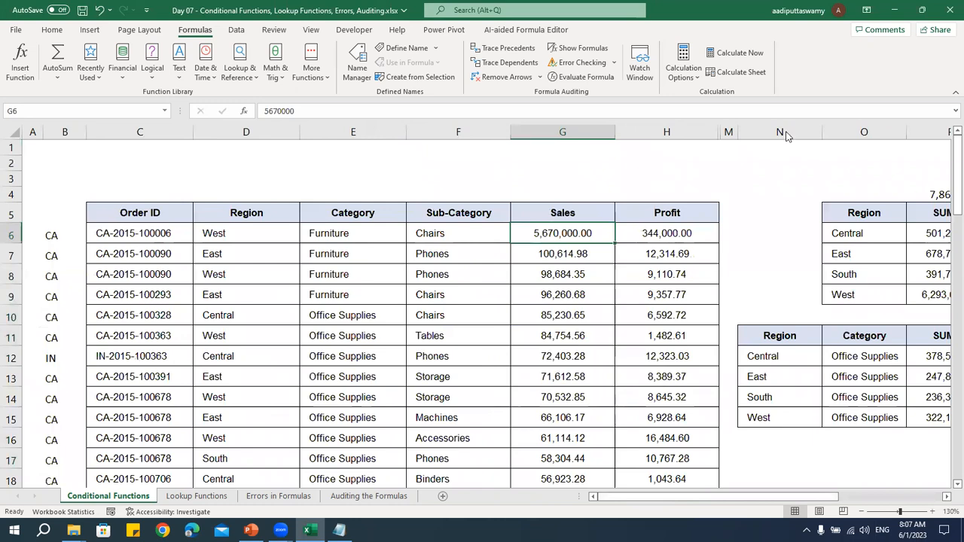
pyautogui.moveTo(682, 130); pyautogui.dragTo(758, 128)
pyautogui.rightClick(758, 130)
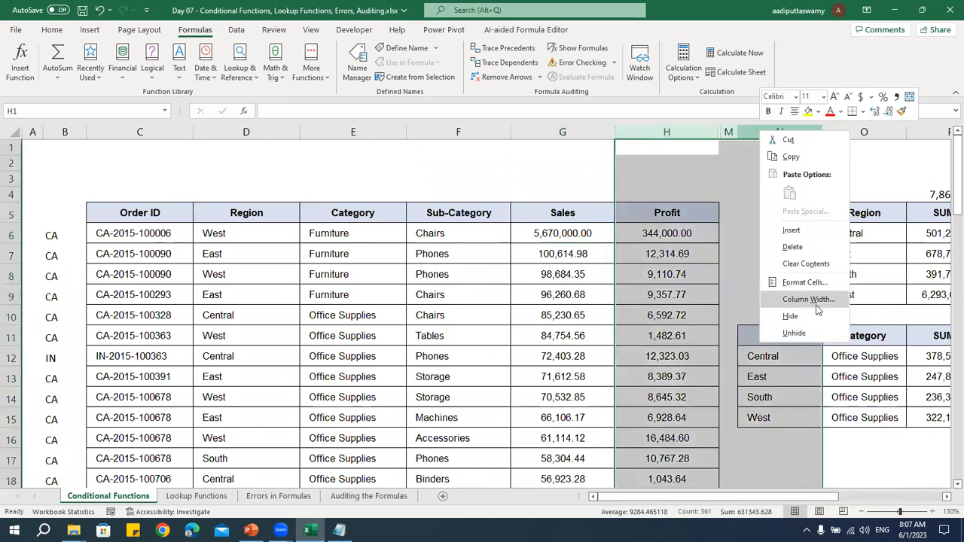
pyautogui.click(791, 339)
pyautogui.click(727, 342)
# Review the row 6 formulas in the Sales Status, Sales Status (IFS) and SWITCH columns without changing them
pyautogui.click(861, 235)
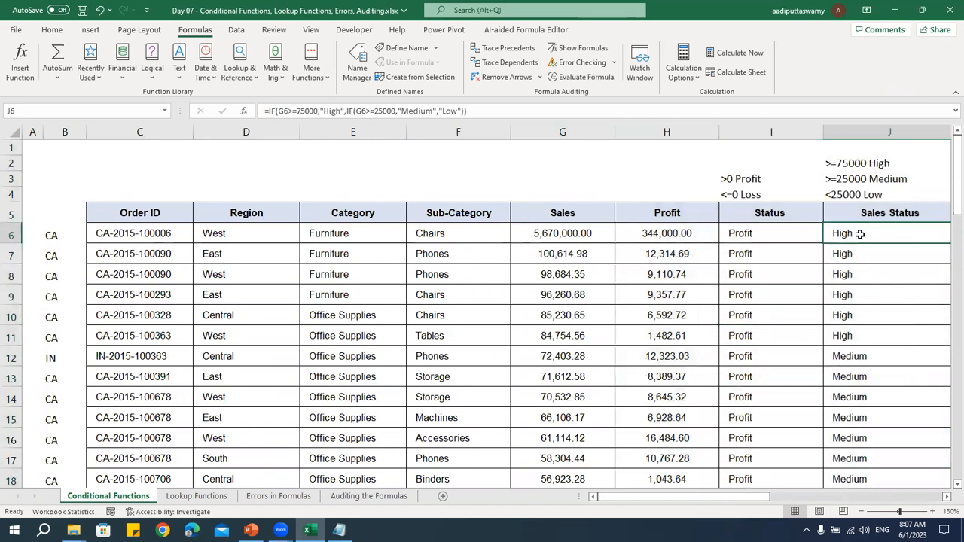
pyautogui.press('Right')
pyautogui.press('Right')
pyautogui.press('Right')
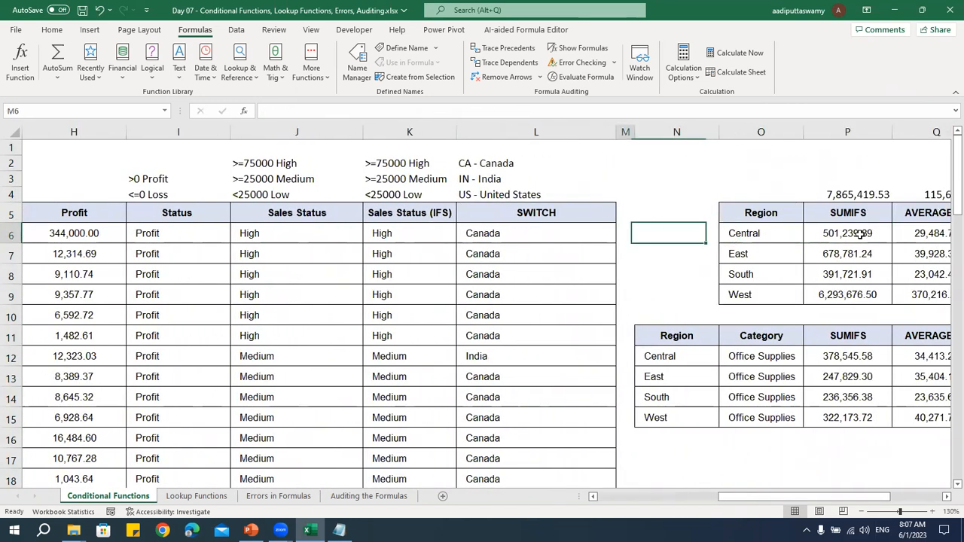
pyautogui.press('Left')
pyautogui.press('Left')
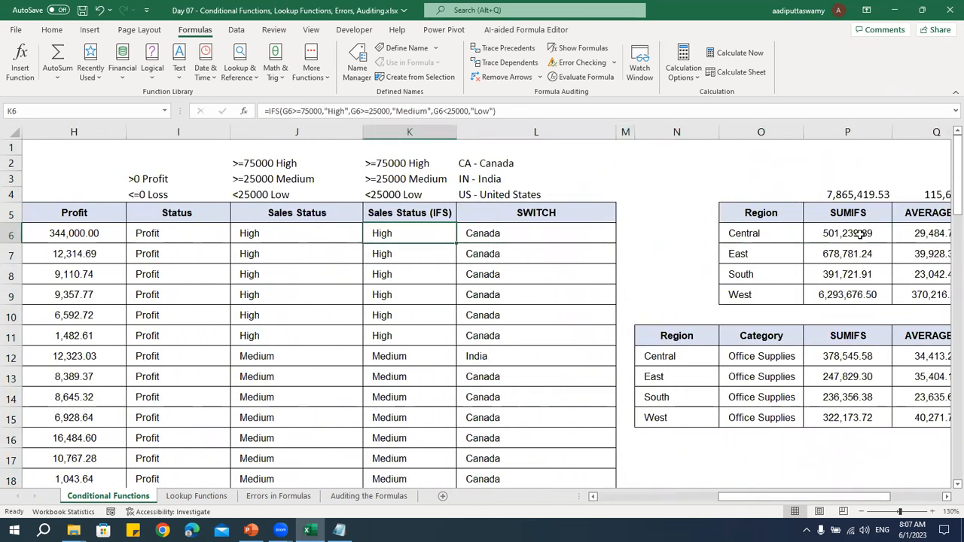
pyautogui.click(515, 237)
pyautogui.doubleClick(515, 237)
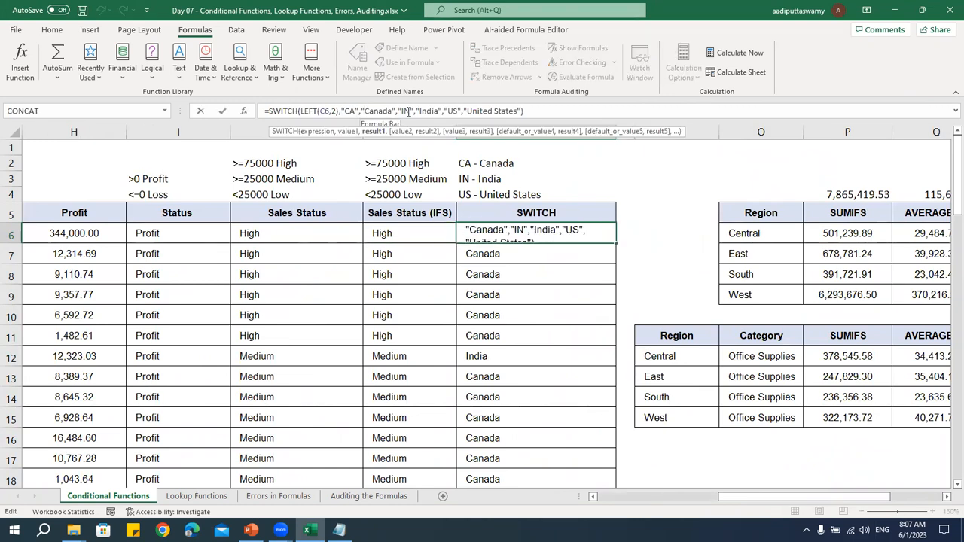
pyautogui.press('Escape')
# Start a country lookup table below the Office Supplies summary, entering CA in P17 and Canada in Q17
pyautogui.moveTo(844, 498); pyautogui.dragTo(898, 498)
pyautogui.scroll(-1, 492, 390)
pyautogui.scroll(-3, 492, 390)
pyautogui.click(515, 298)
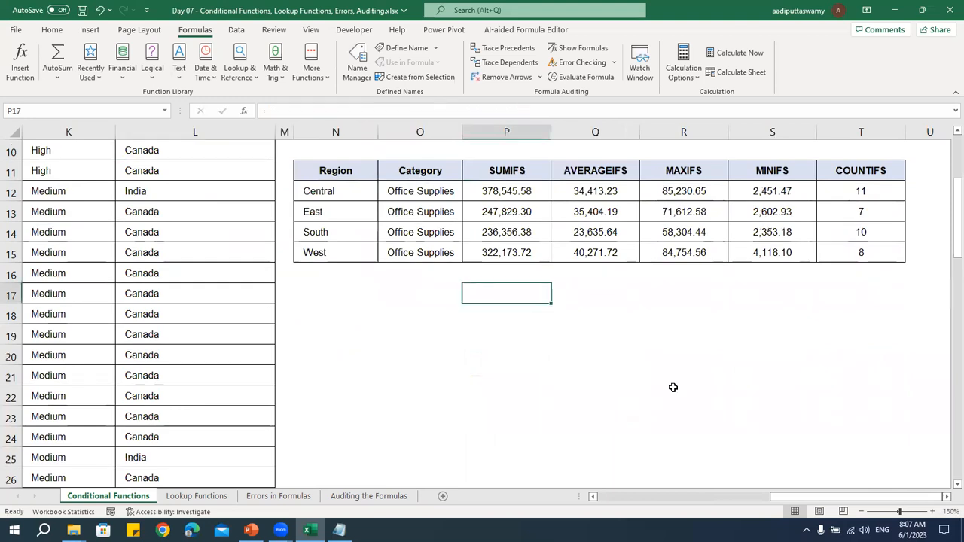
pyautogui.write('CA')
pyautogui.press('Return')
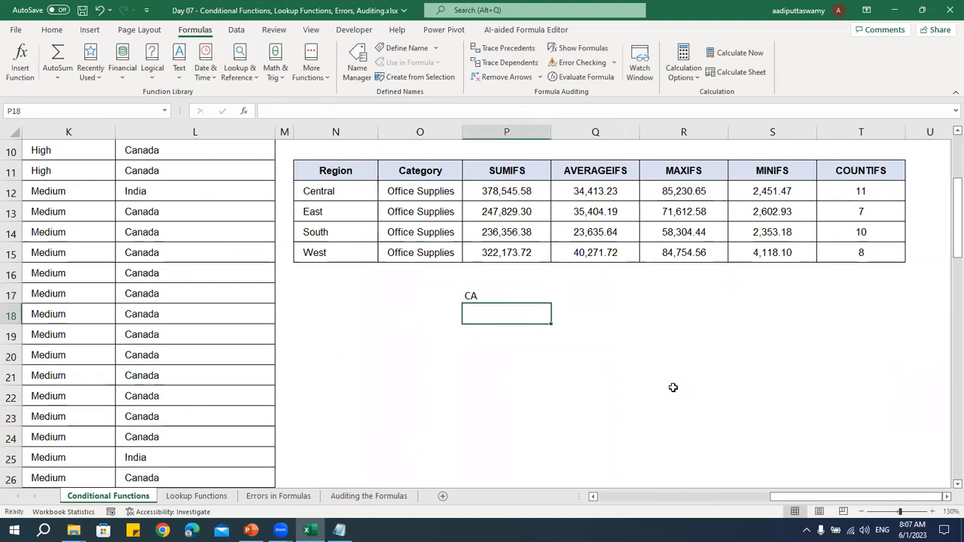
pyautogui.press('Up')
pyautogui.press('Right')
pyautogui.write('Canada')
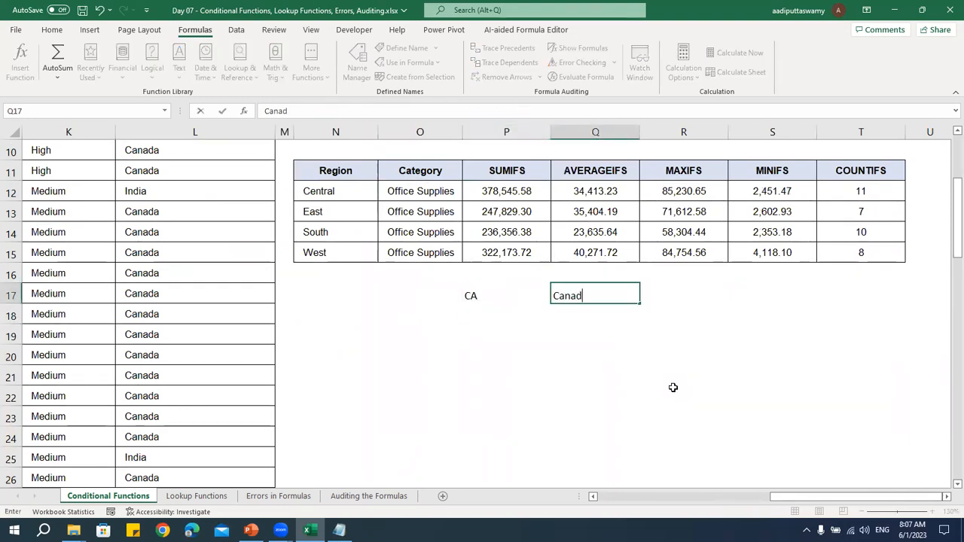
pyautogui.press('Return')
# Add the second lookup table row with IN in P18 and India in Q18
pyautogui.press('Left')
pyautogui.write('IN')
pyautogui.press('Right')
pyautogui.write('India')
pyautogui.press('Return')
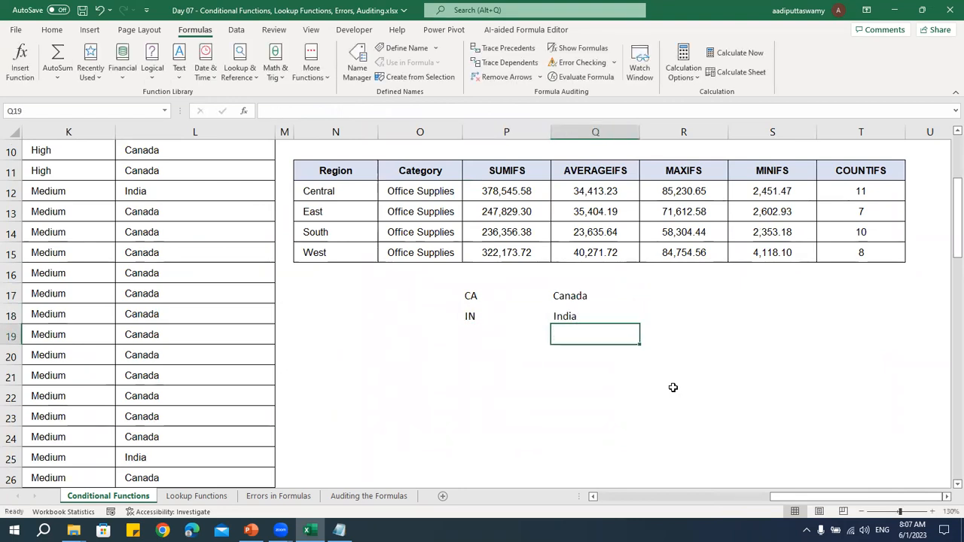
# Add the third lookup table row with US in P19 and United States in Q19
pyautogui.press('Left')
pyautogui.write('US')
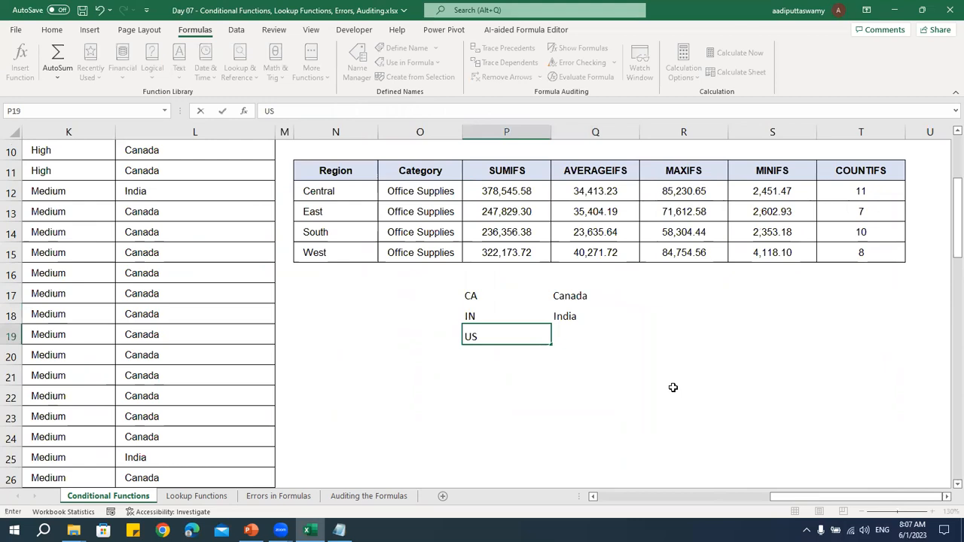
pyautogui.press('Right')
pyautogui.write('Uni')
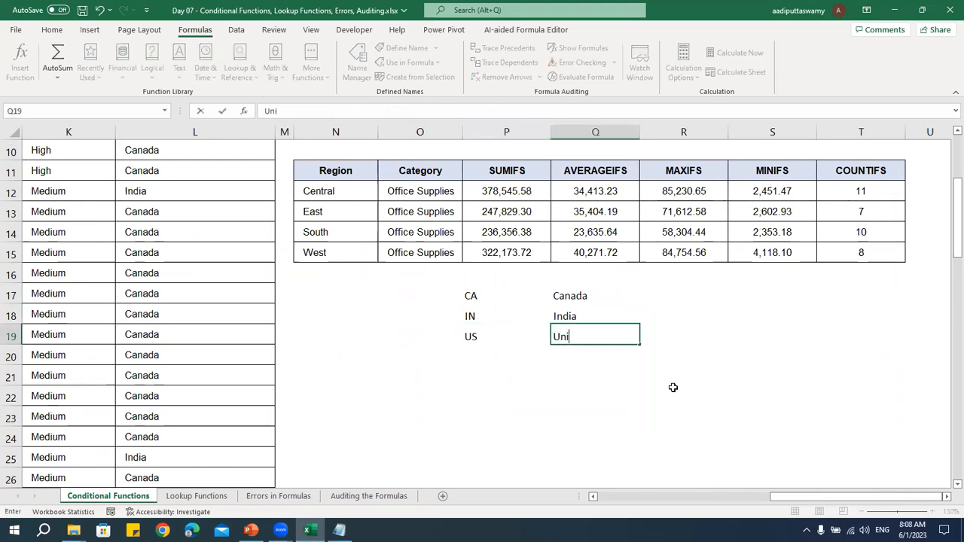
pyautogui.write('ted States')
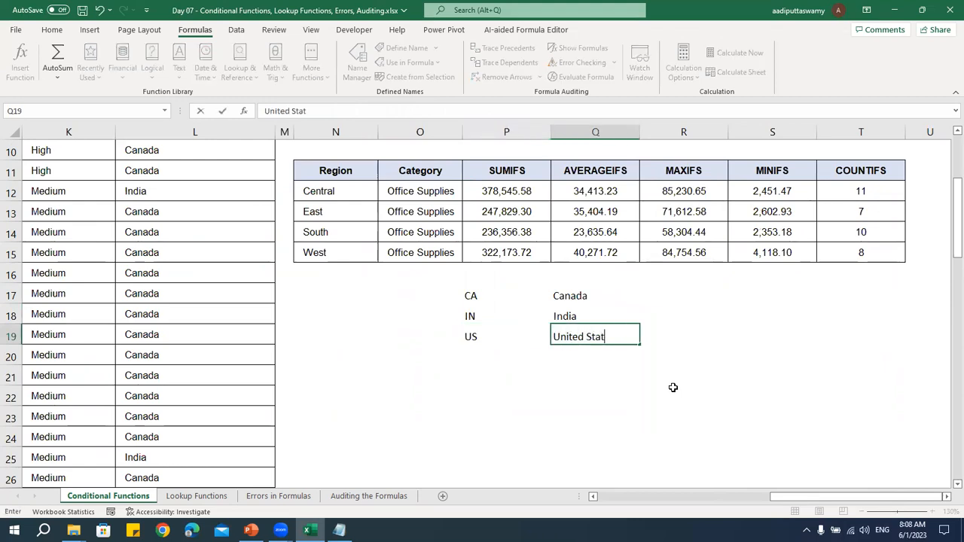
pyautogui.press('Left')
pyautogui.press('Left')
pyautogui.press('Right')
pyautogui.press('Down')
pyautogui.press('Down')
pyautogui.press('Up')
pyautogui.press('Up')
# Widen column M and begin a VLOOKUP formula in M6 with B6 as the lookup value
pyautogui.scroll(2, 642, 406)
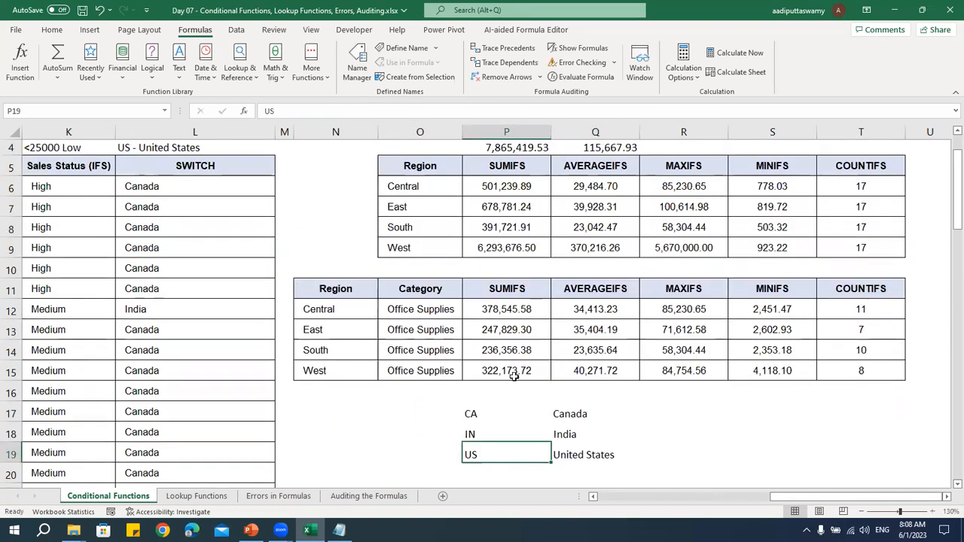
pyautogui.scroll(1, 319, 318)
pyautogui.moveTo(288, 134); pyautogui.dragTo(317, 134)
pyautogui.click(292, 234)
pyautogui.write('=vlookup')
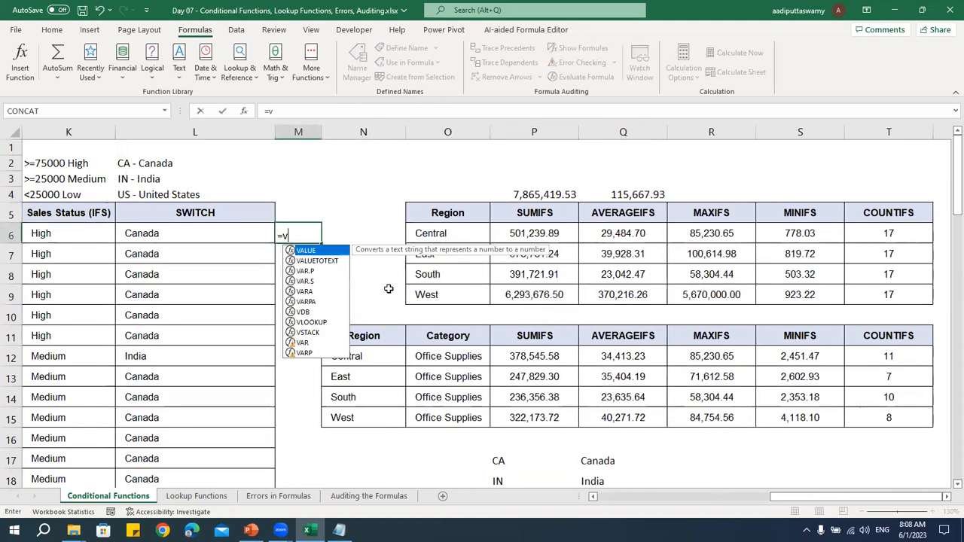
pyautogui.press('Tab')
pyautogui.press('Left')
pyautogui.press('Left')
pyautogui.press('Left')
pyautogui.press('Left')
pyautogui.press('Left')
pyautogui.press('Left')
pyautogui.press('Left')
pyautogui.press('Left')
pyautogui.press('Left')
pyautogui.press('Left')
pyautogui.press('Left')
pyautogui.press('Left')
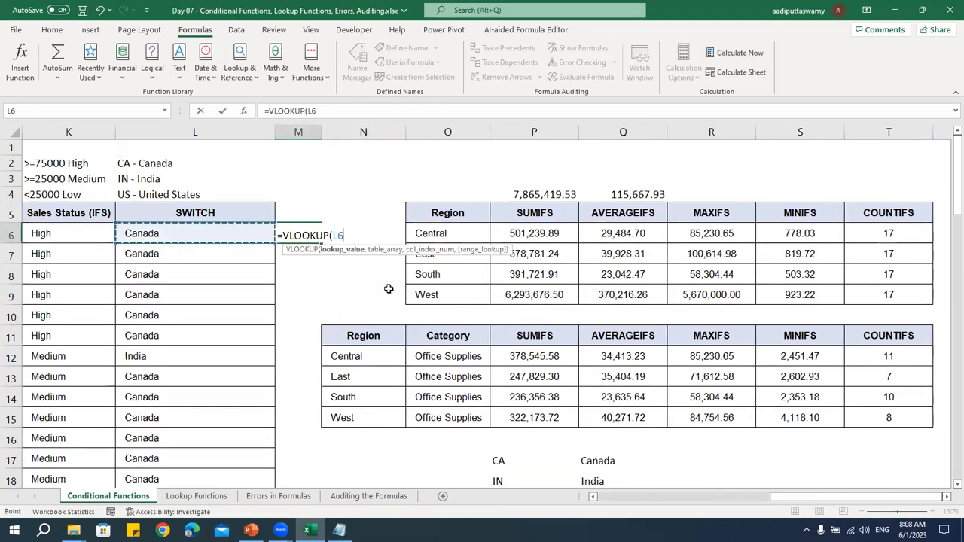
pyautogui.press('Right')
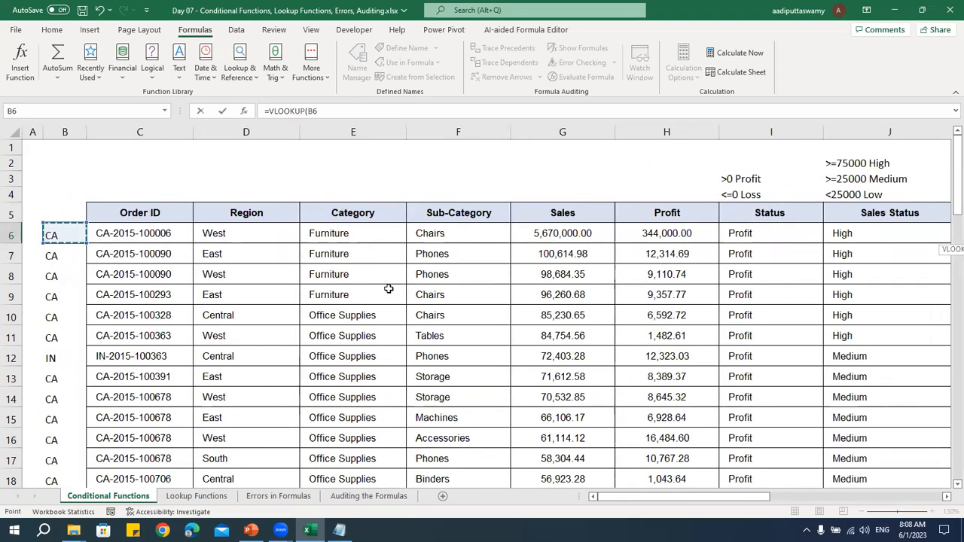
pyautogui.write(',')
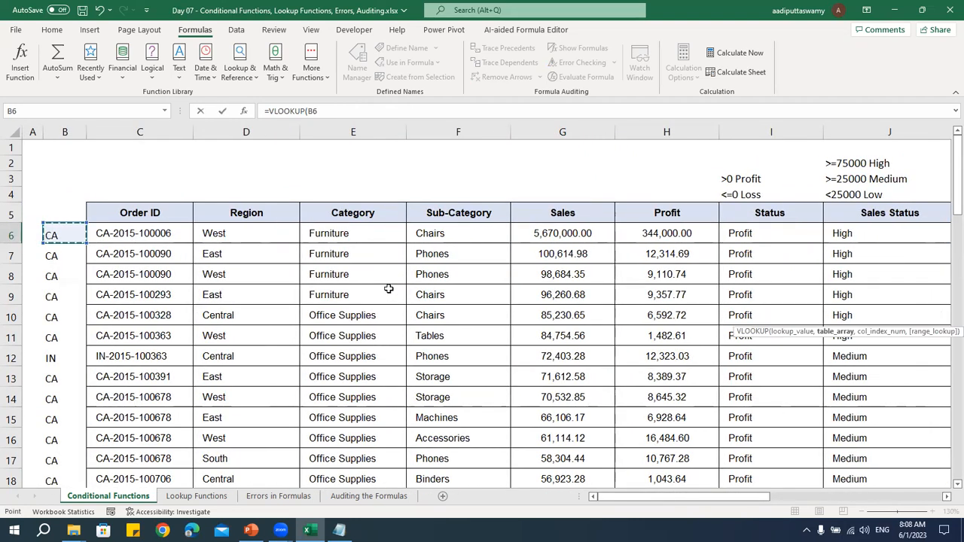
# Complete the VLOOKUP with the absolute table range $P$17:$Q$19, column index 2 and exact match 0
pyautogui.press('Right')
pyautogui.press('Right')
pyautogui.press('Right')
pyautogui.press('Right')
pyautogui.press('Down')
pyautogui.press('Down')
pyautogui.press('Down')
pyautogui.press('Down')
pyautogui.press('Down')
pyautogui.press('Down')
pyautogui.press('Down')
pyautogui.press('Down')
pyautogui.press('Down')
pyautogui.press('Down')
pyautogui.press('Down')
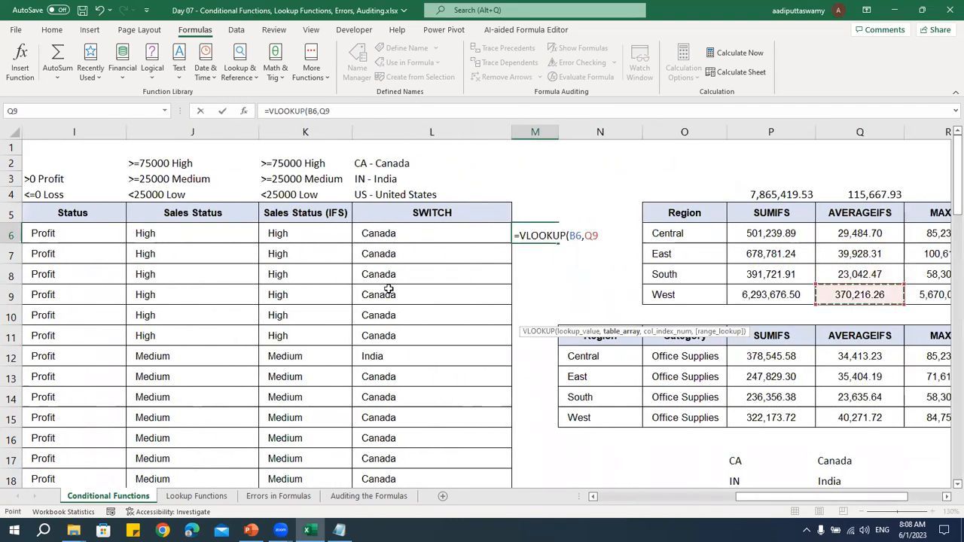
pyautogui.press('Left')
pyautogui.hotkey('shift', 'Right')
pyautogui.hotkey('shift', 'Down')
pyautogui.hotkey('shift', 'Down')
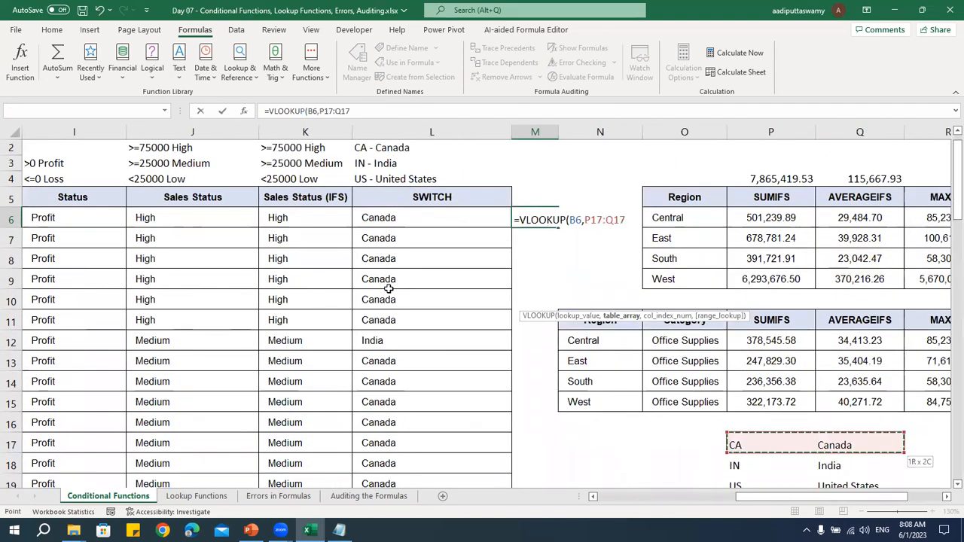
pyautogui.press('F4')
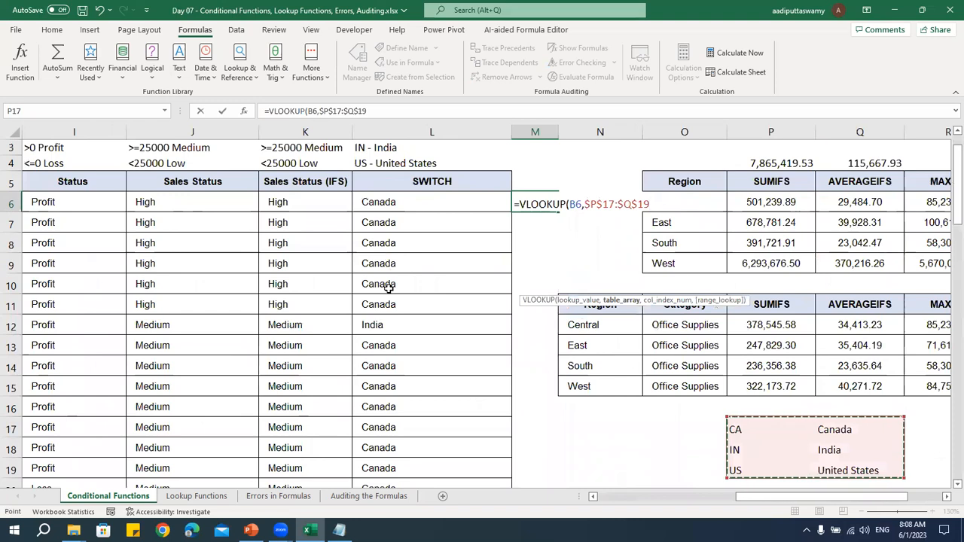
pyautogui.write(',2,0')
pyautogui.press('Return')
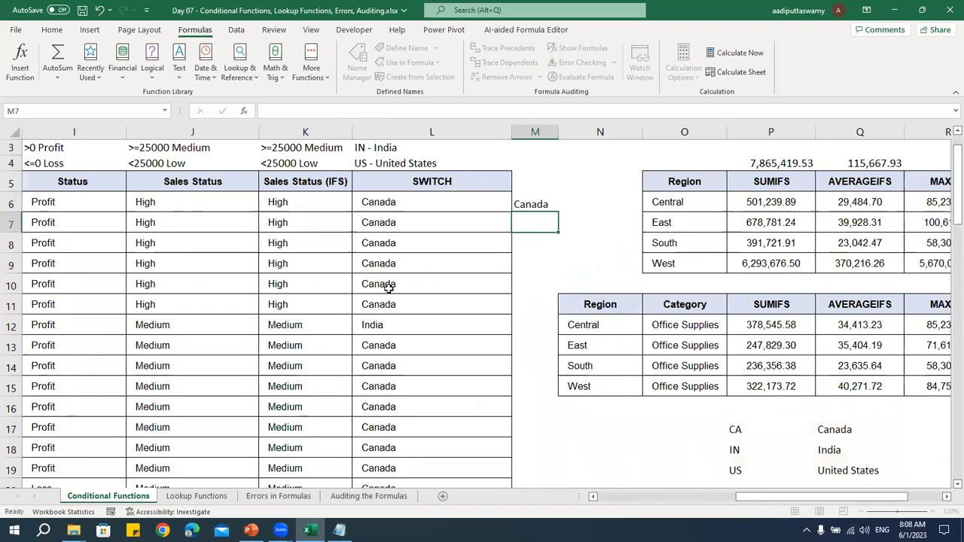
# Fill the VLOOKUP formula from M6 down to the last data row and check the filled column
pyautogui.press('Up')
pyautogui.press('Up')
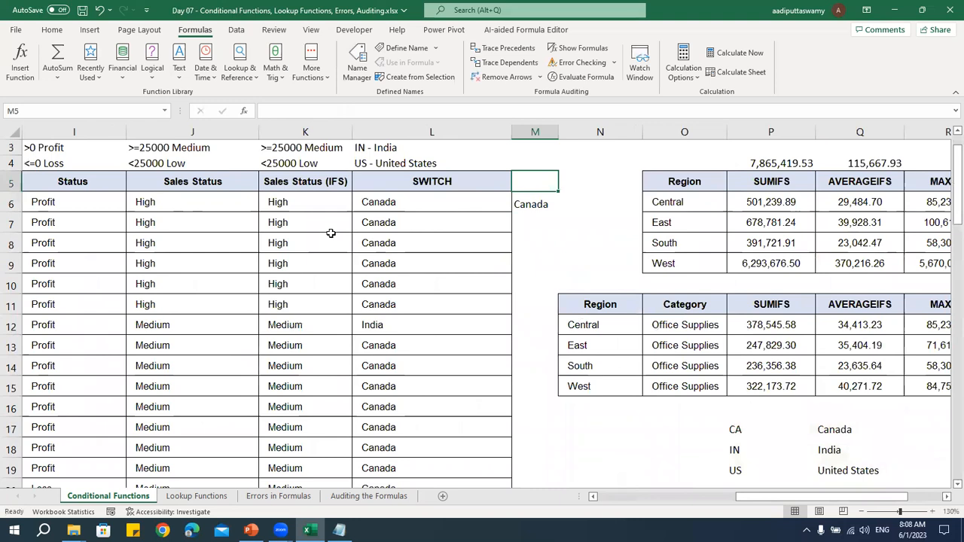
pyautogui.click(534, 205)
pyautogui.doubleClick(559, 213)
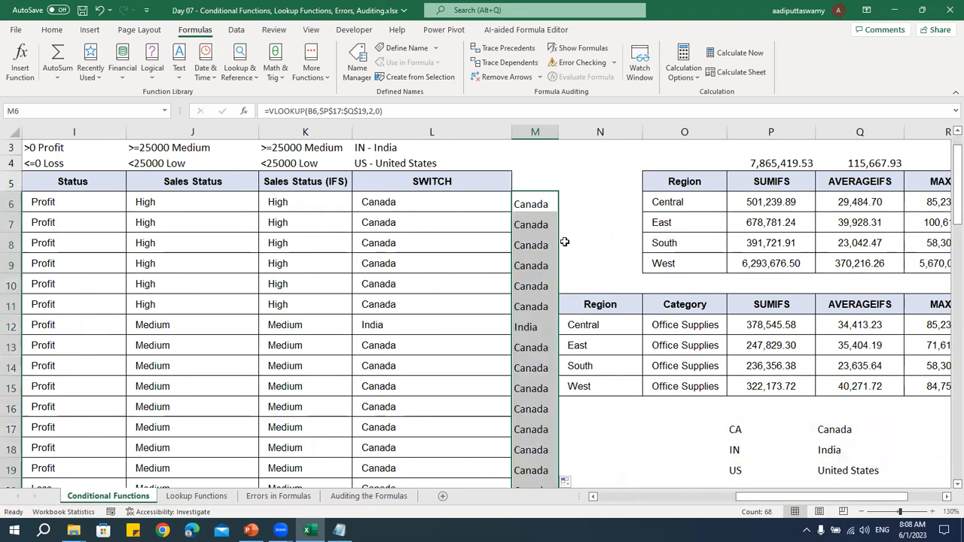
pyautogui.scroll(-7, 531, 391)
pyautogui.scroll(7, 533, 402)
pyautogui.click(526, 159)
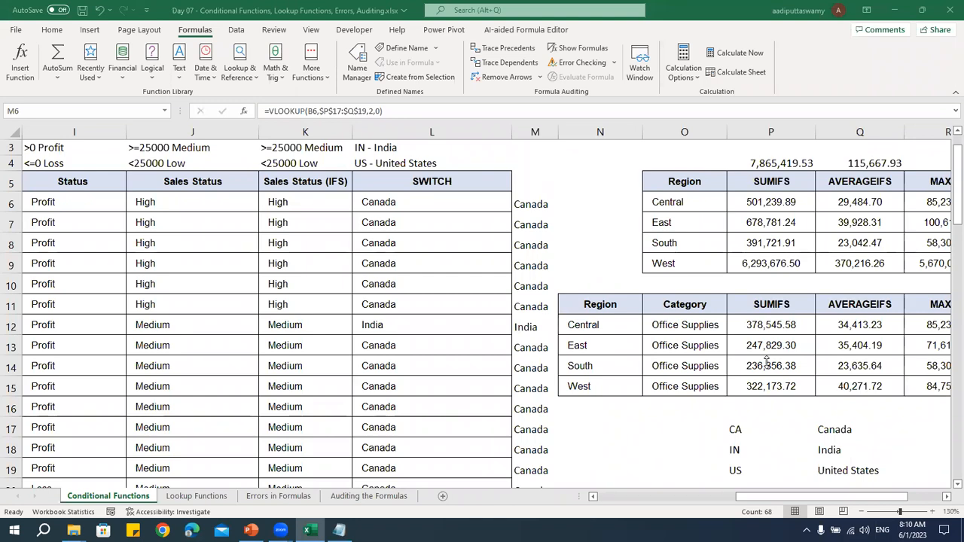
# Review the Text, General and Number format categories for cell M6 and close the cell formatting without applying any
pyautogui.click(477, 230)
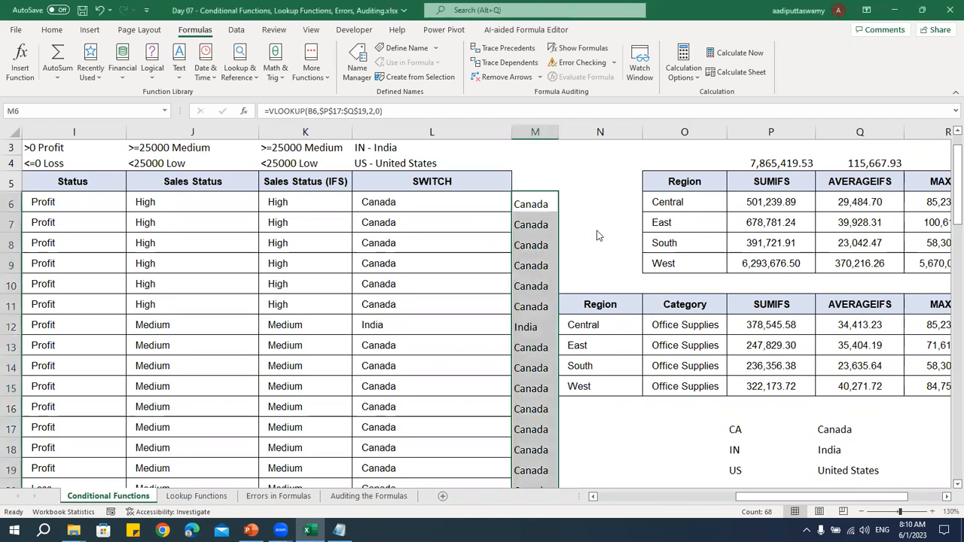
pyautogui.click(535, 204)
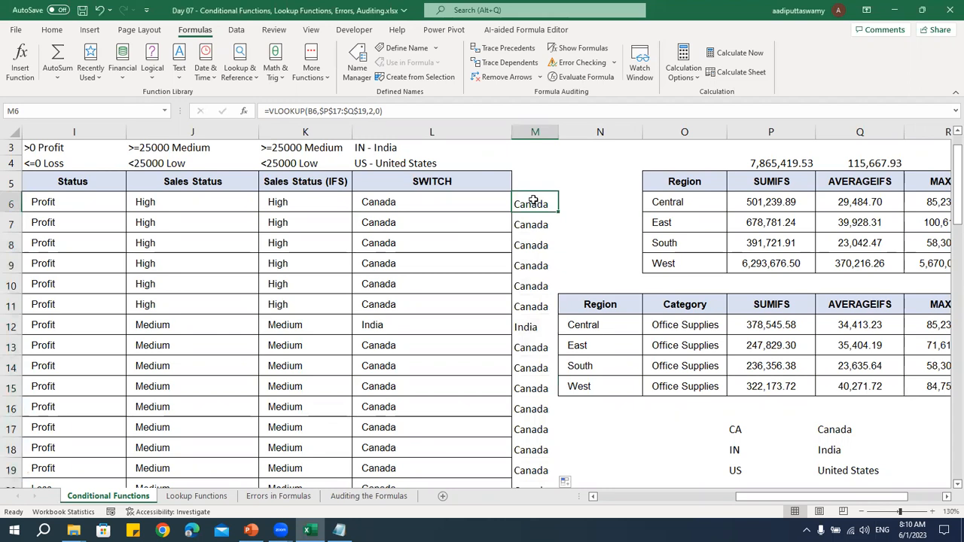
pyautogui.rightClick(536, 201)
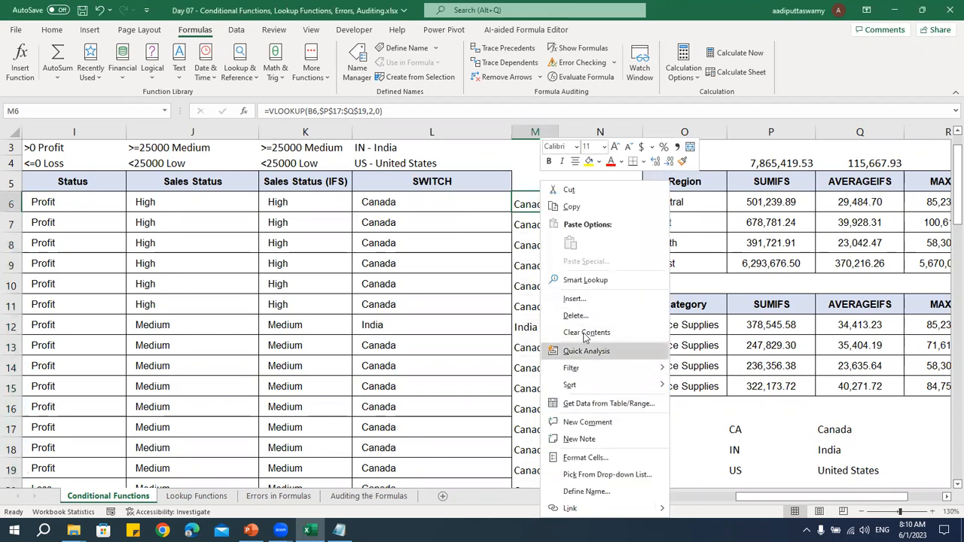
pyautogui.click(588, 457)
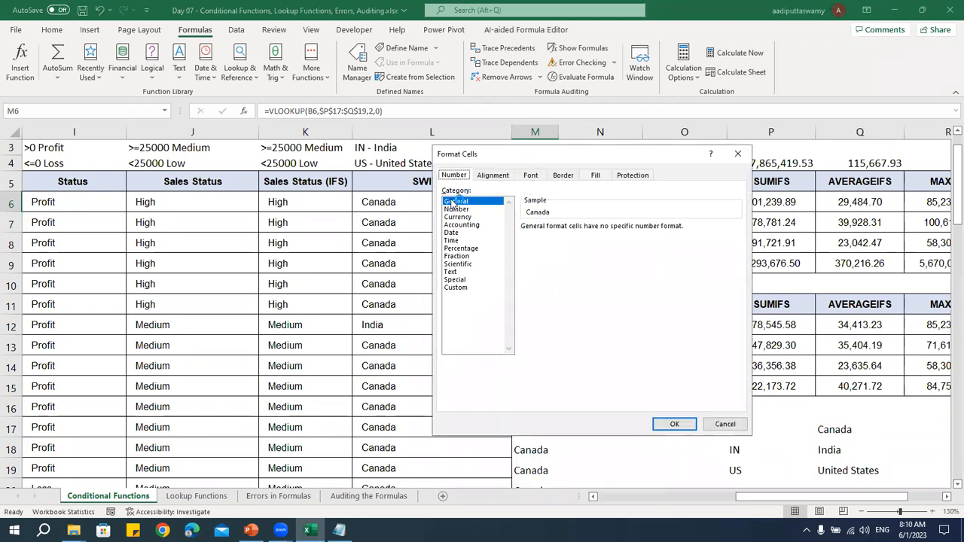
pyautogui.click(466, 272)
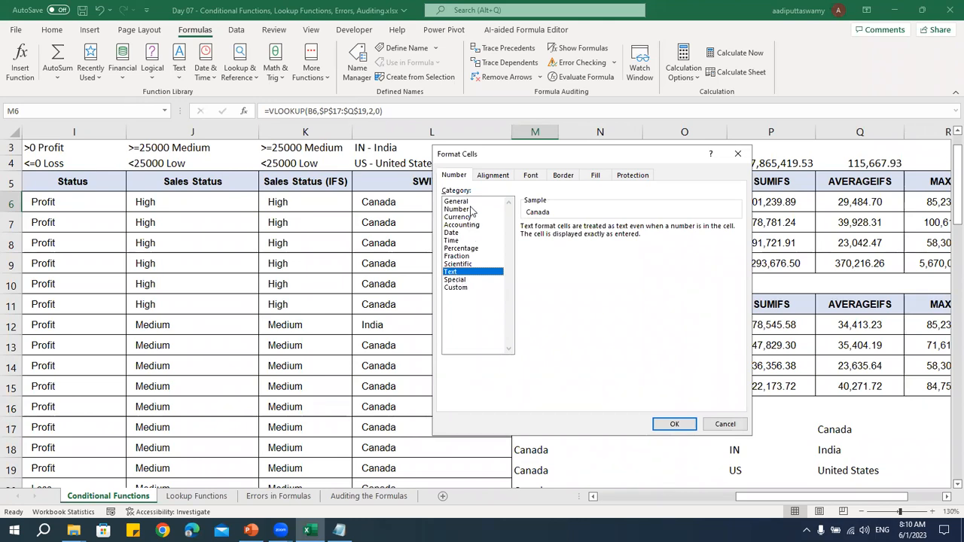
pyautogui.click(471, 209)
pyautogui.click(472, 202)
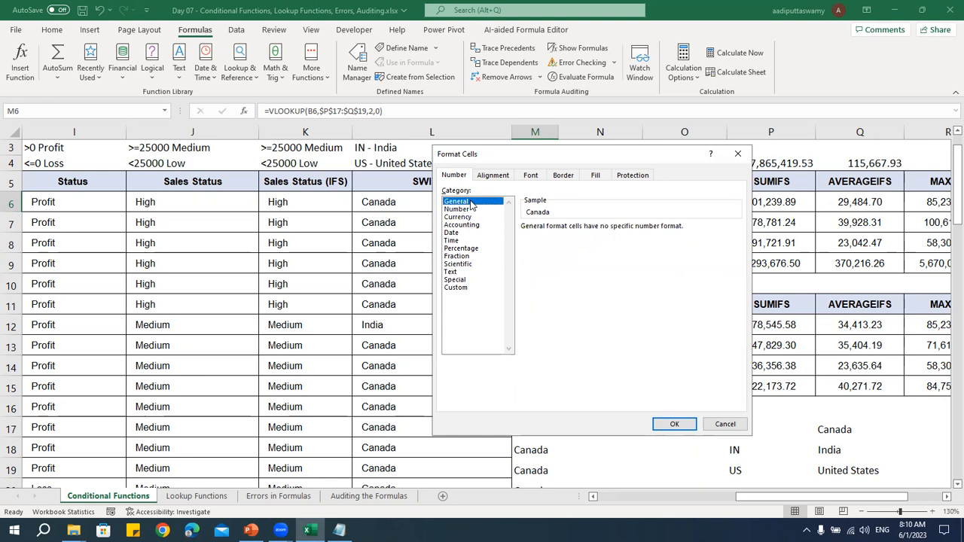
pyautogui.click(471, 210)
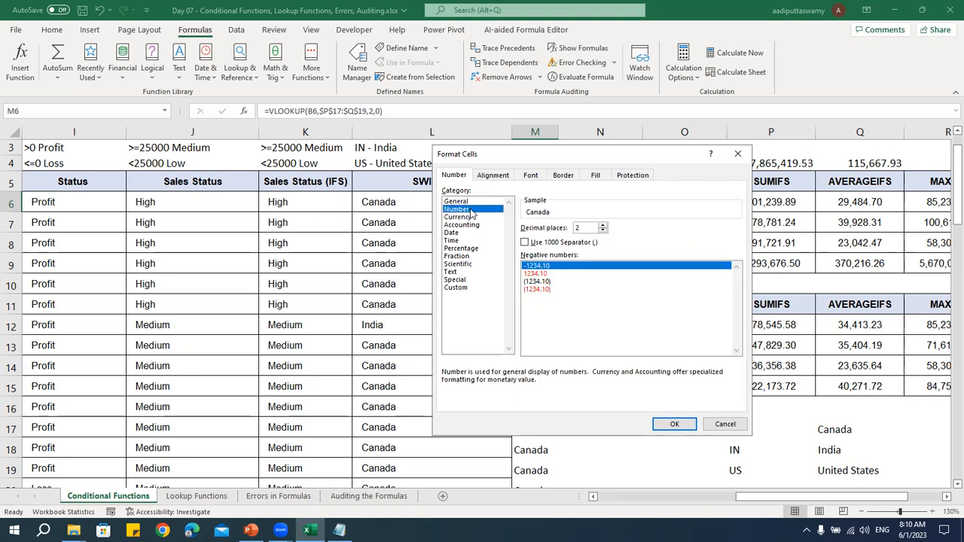
pyautogui.click(725, 424)
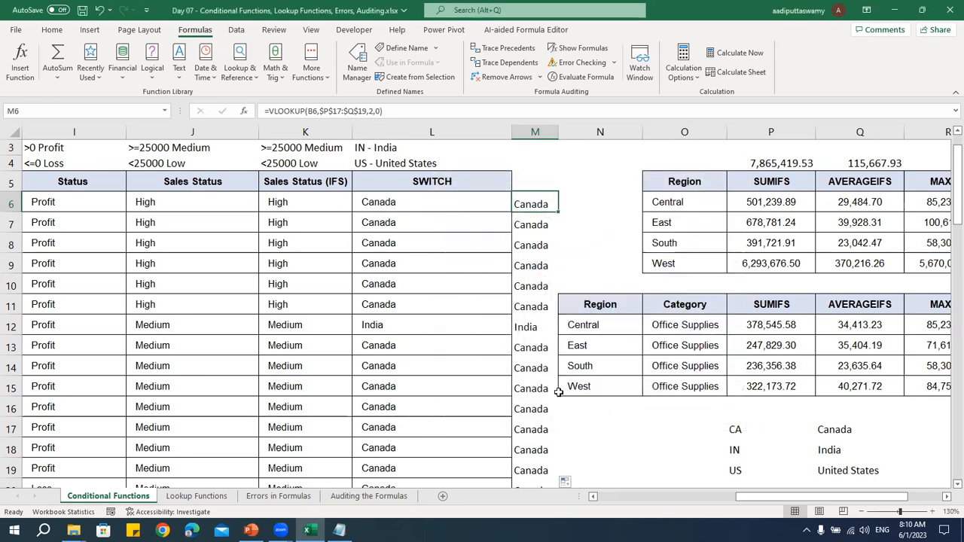
# Format cell M6 as Text and re-enter its VLOOKUP formula
pyautogui.scroll(-2, 735, 430)
pyautogui.scroll(3, 724, 427)
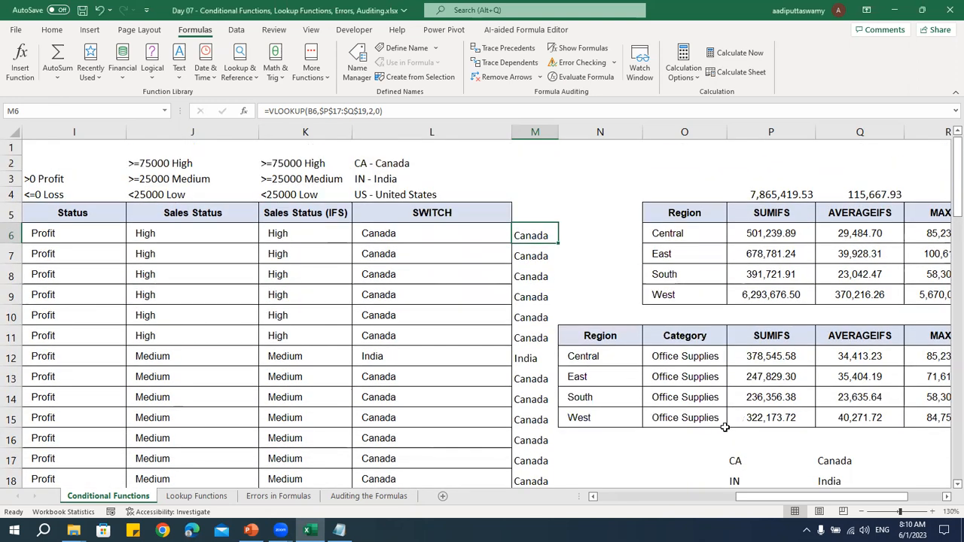
pyautogui.hotkey('ctrl', '1')
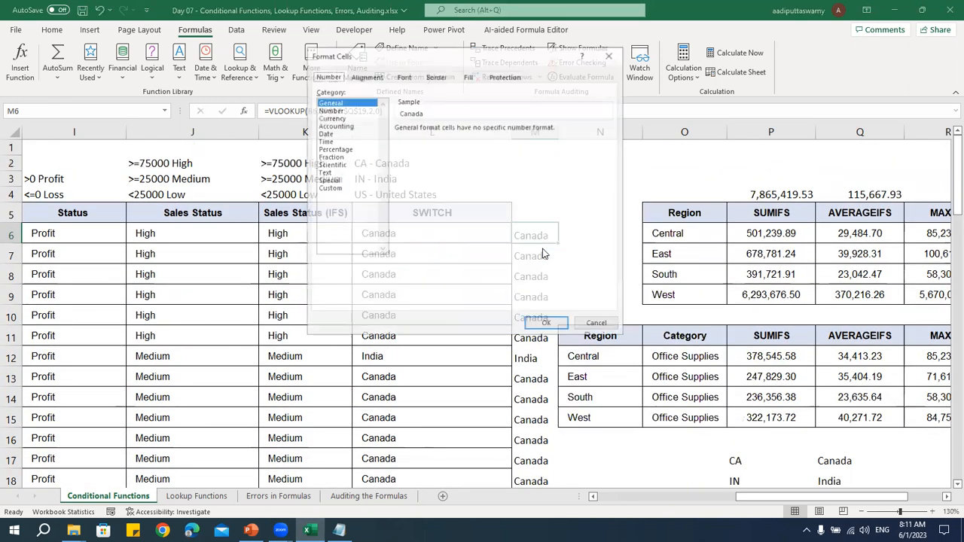
pyautogui.moveTo(349, 57); pyautogui.dragTo(476, 172)
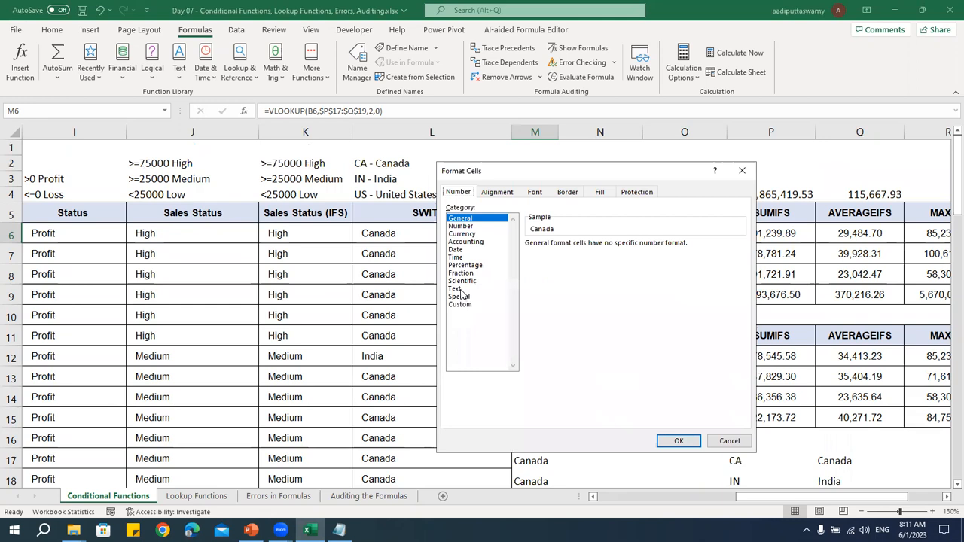
pyautogui.click(460, 290)
pyautogui.click(669, 440)
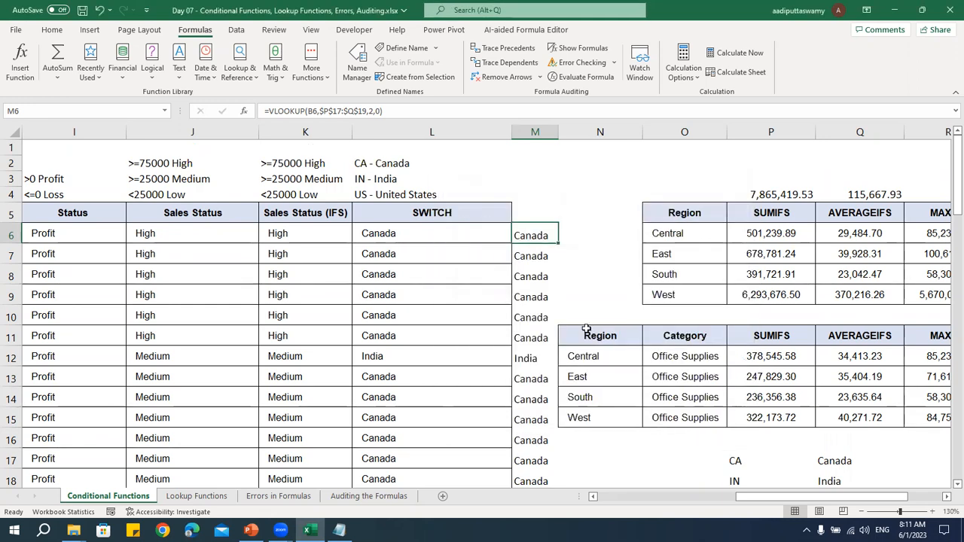
pyautogui.doubleClick(545, 233)
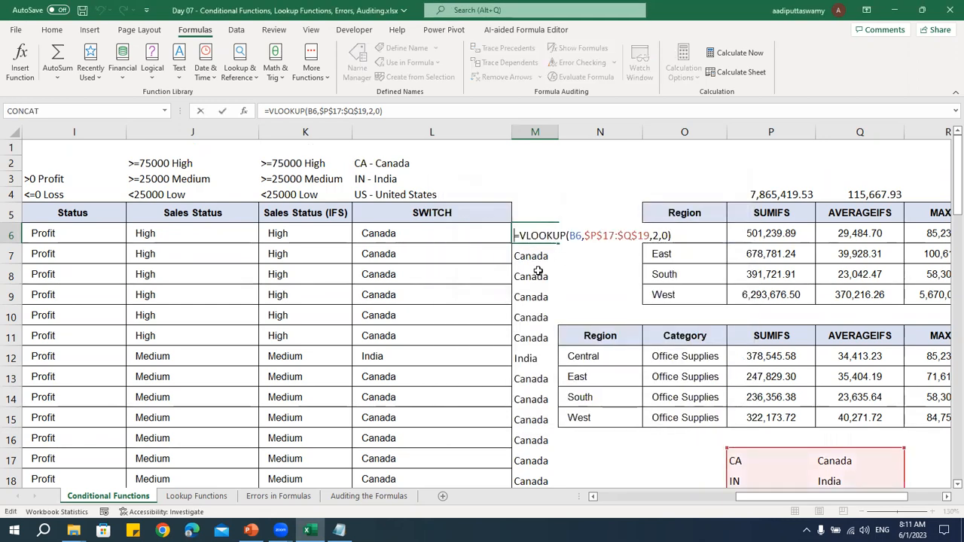
pyautogui.press('Return')
pyautogui.click(525, 235)
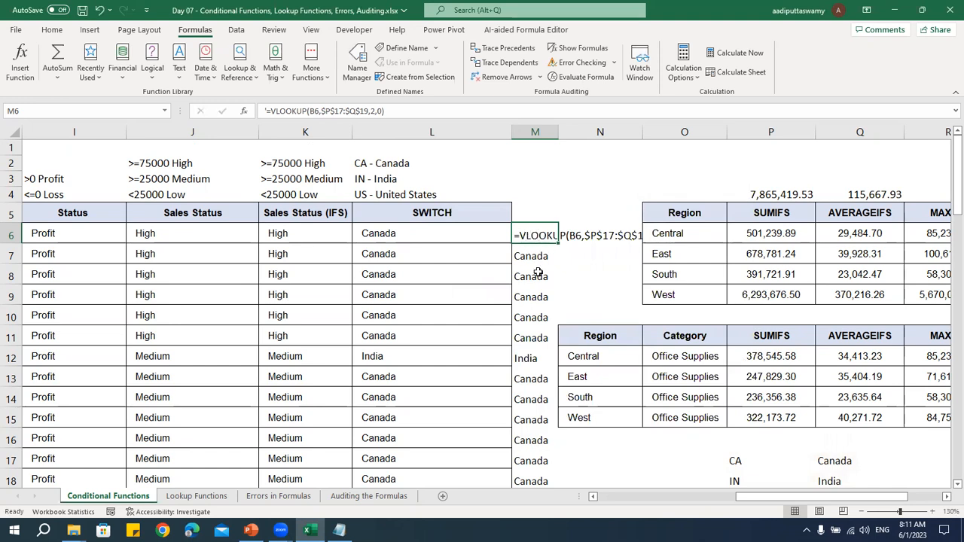
# Undo the re-entry of the M6 formula and reopen the cell for editing, discarding the edit
pyautogui.hotkey('ctrl', 'z')
pyautogui.click(538, 273)
pyautogui.click(538, 237)
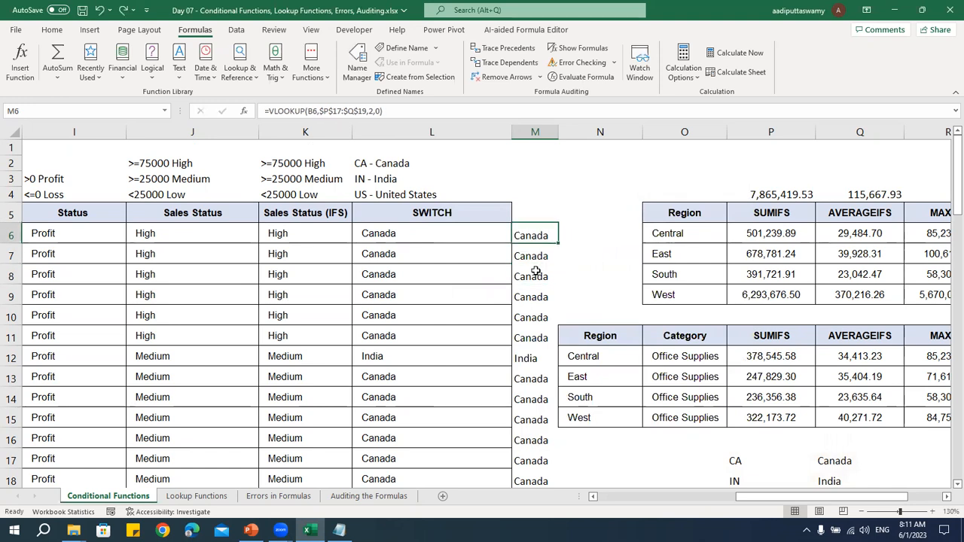
pyautogui.doubleClick(538, 235)
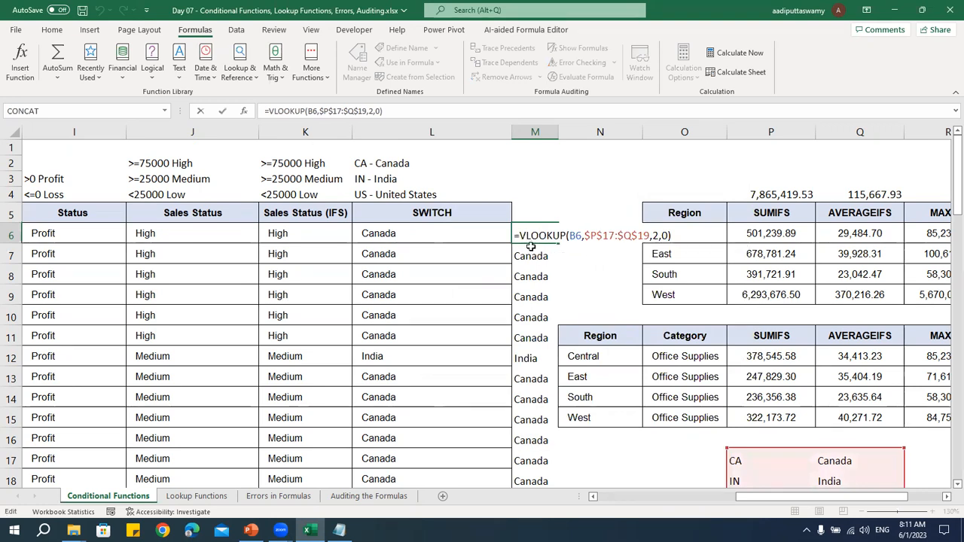
pyautogui.write('=')
pyautogui.click(529, 275)
pyautogui.click(534, 234)
pyautogui.press('Escape')
# Re-enter the VLOOKUP formula in the Text-formatted cell M6 and inspect it in edit mode
pyautogui.doubleClick(534, 234)
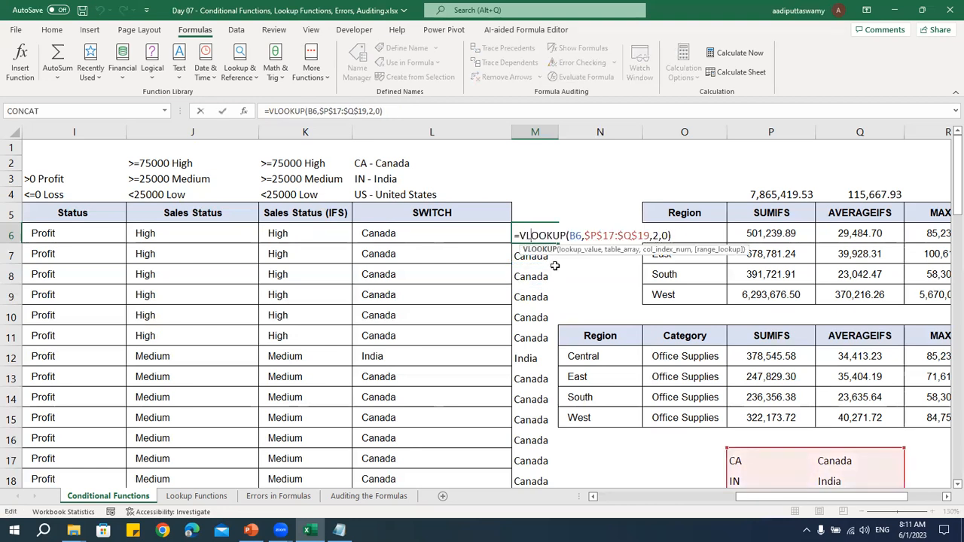
pyautogui.press('Return')
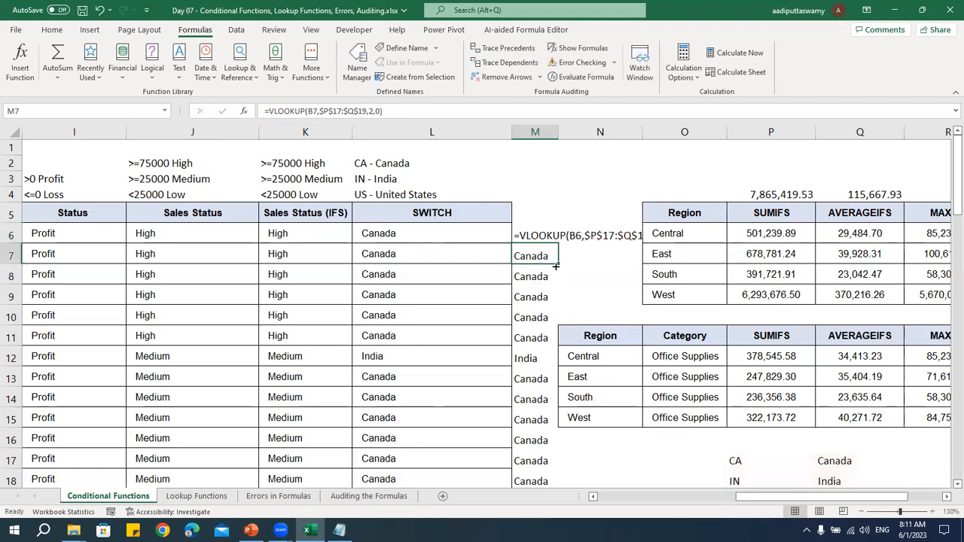
pyautogui.press('Up')
pyautogui.press('F2')
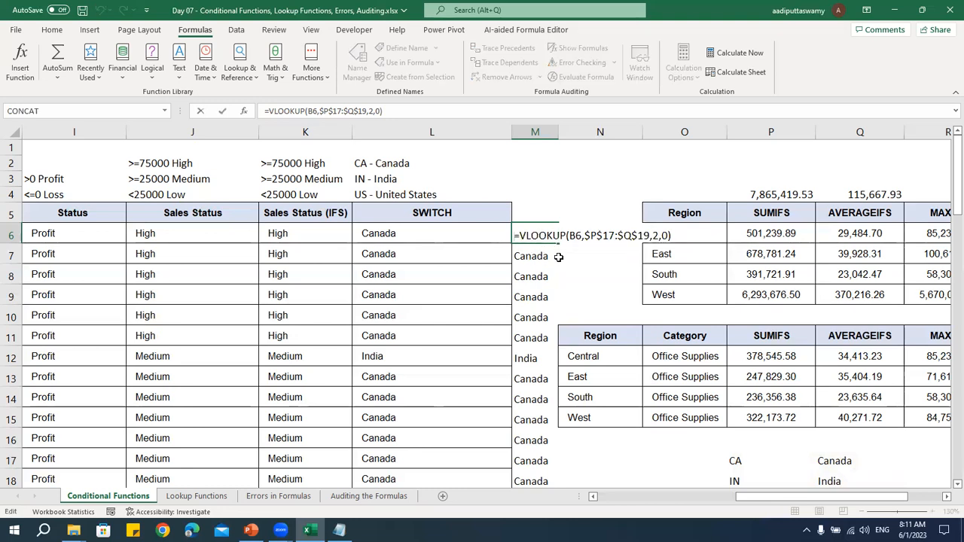
pyautogui.press('Escape')
pyautogui.press('F2')
pyautogui.press('Escape')
# Change the format of M6 to Number with 2 decimal places and re-enter its VLOOKUP formula
pyautogui.hotkey('ctrl', '1')
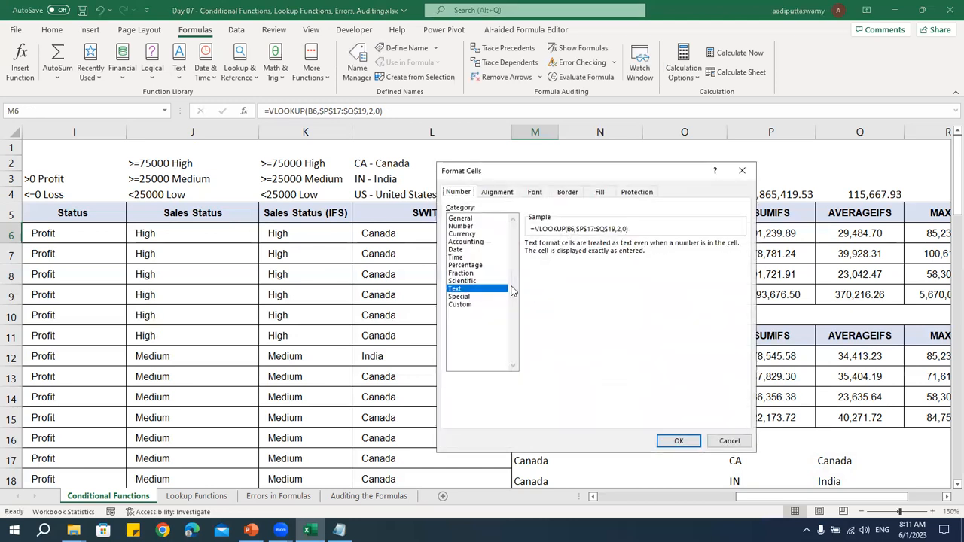
pyautogui.click(476, 219)
pyautogui.click(477, 226)
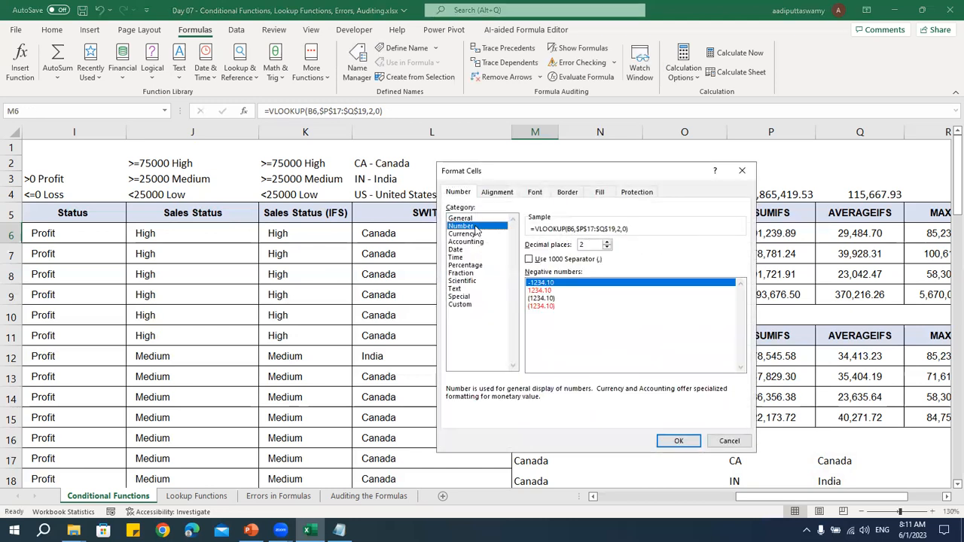
pyautogui.click(678, 440)
pyautogui.press('F2')
pyautogui.press('Return')
pyautogui.press('Up')
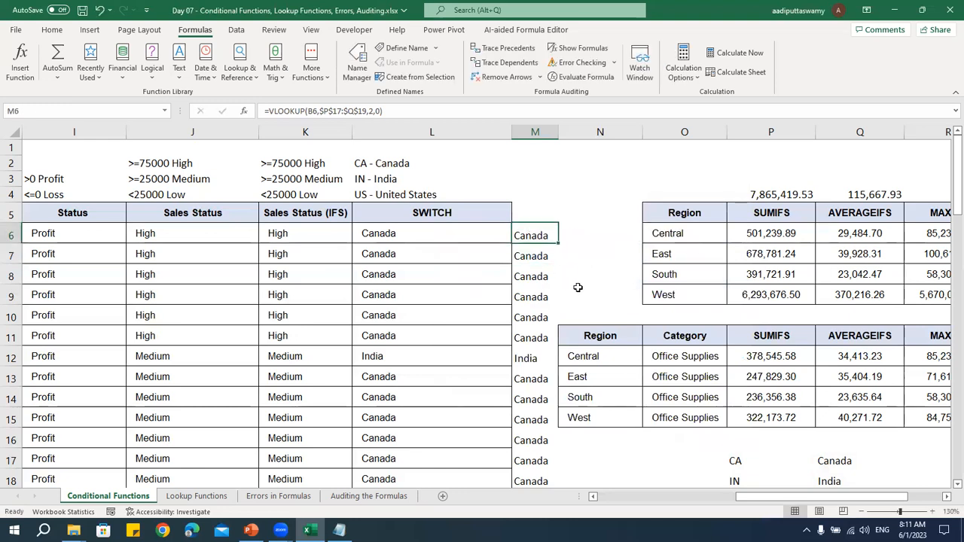
# Minimize all open windows to show the desktop
pyautogui.hotkey('ctrl', 'n')
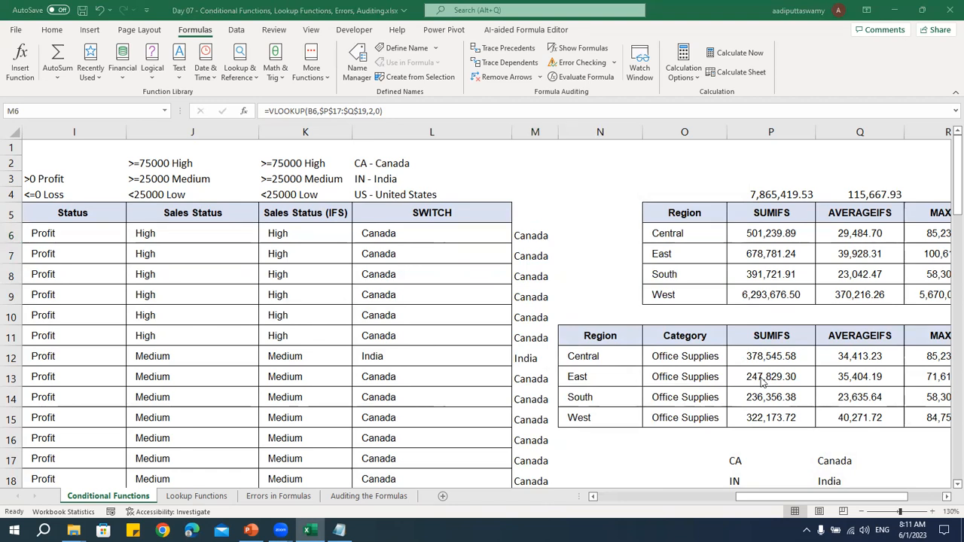
pyautogui.press('super+d')
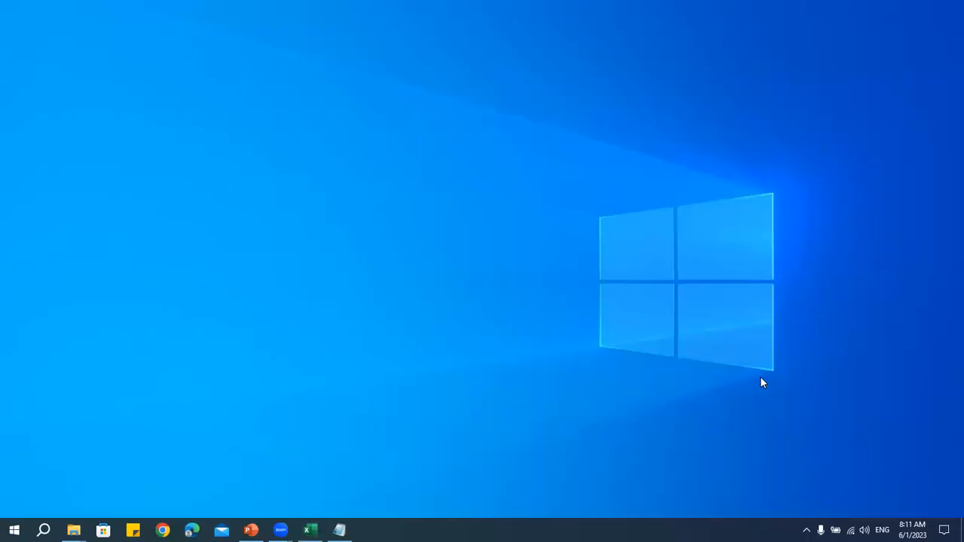